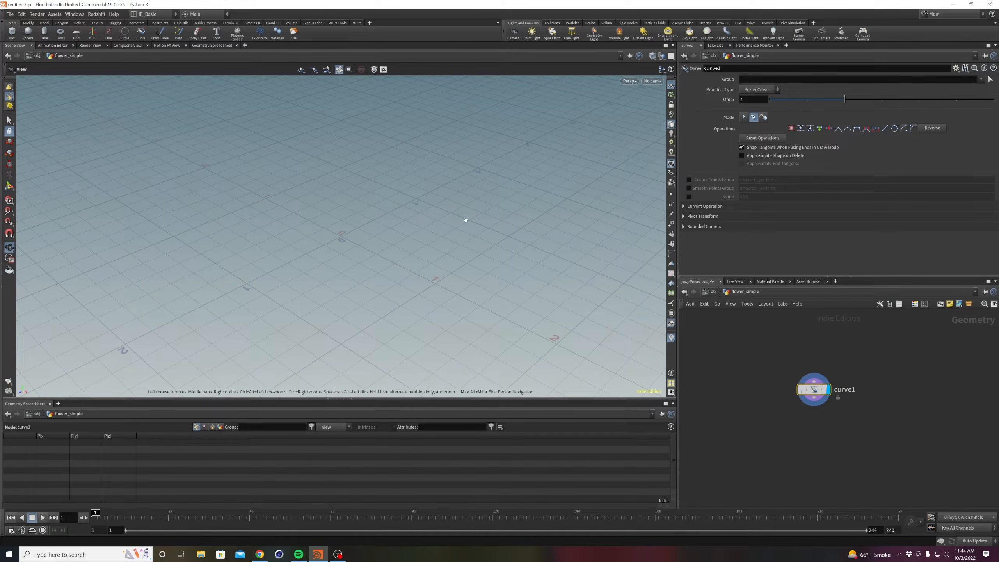
# Switch to the front view, turn on grid snapping and activate the Curve tool for curve1.
pyautogui.hotkey('space', '3')
pyautogui.moveTo(446, 239); pyautogui.dragTo(421, 283, button='right')
pyautogui.moveTo(461, 299); pyautogui.dragTo(365, 192, button='middle')
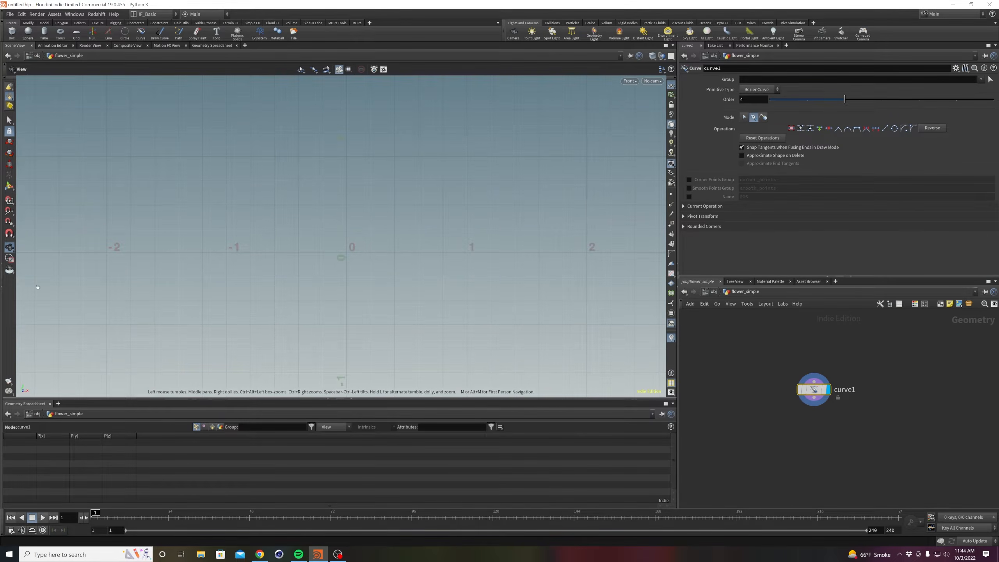
pyautogui.click(9, 200)
pyautogui.press('Return')
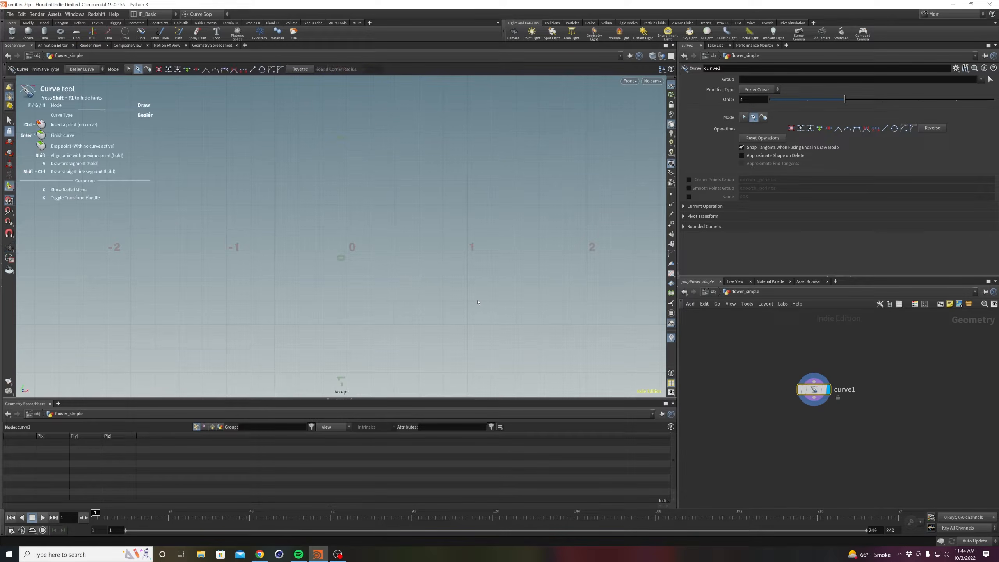
# Draw one half of a petal outline with seven curve points, from the origin up to about 2 units high on the centre axis.
pyautogui.click(347, 254)
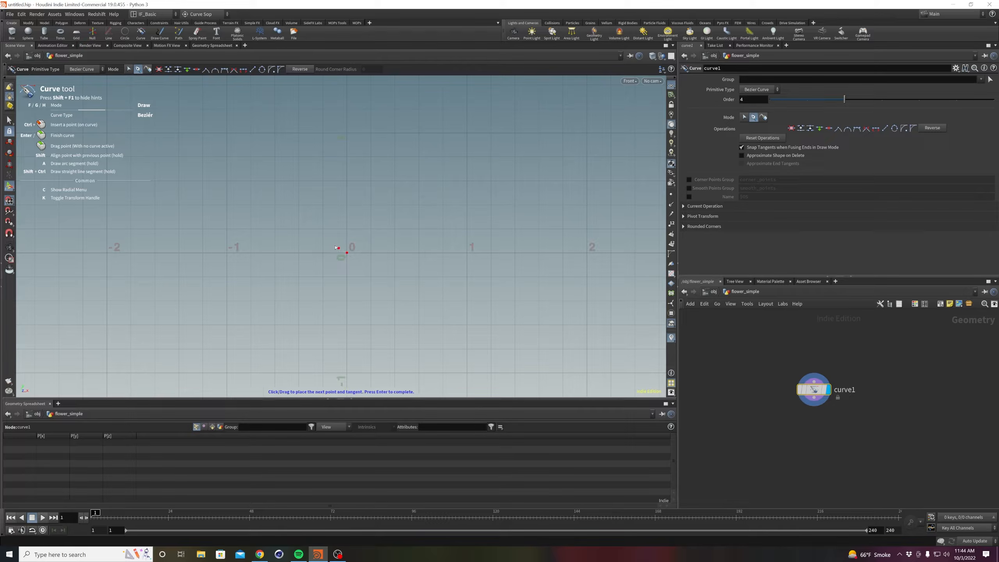
pyautogui.click(323, 228)
pyautogui.click(322, 199)
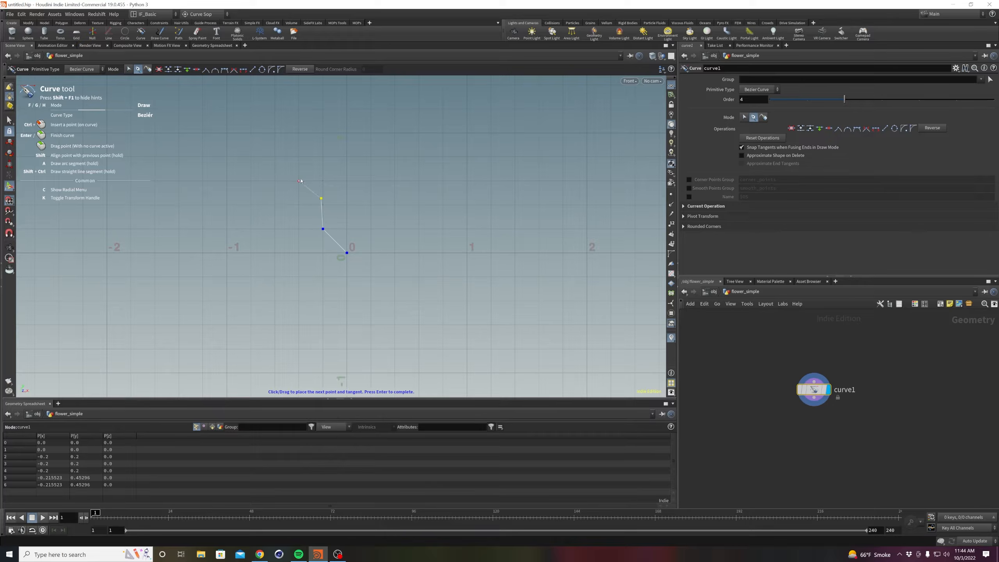
pyautogui.moveTo(313, 147); pyautogui.dragTo(306, 230, button='middle')
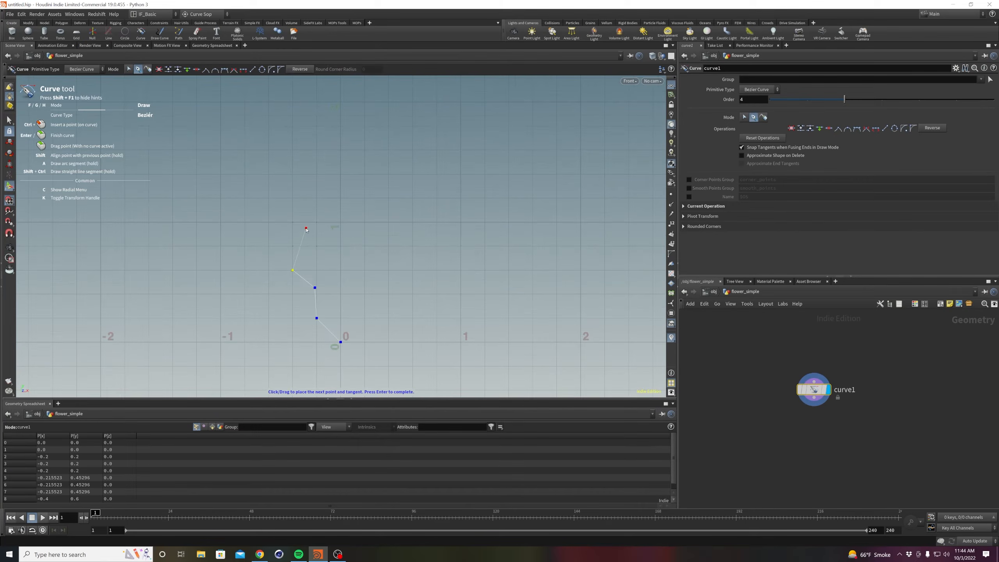
pyautogui.click(293, 198)
pyautogui.click(317, 139)
pyautogui.press('Escape')
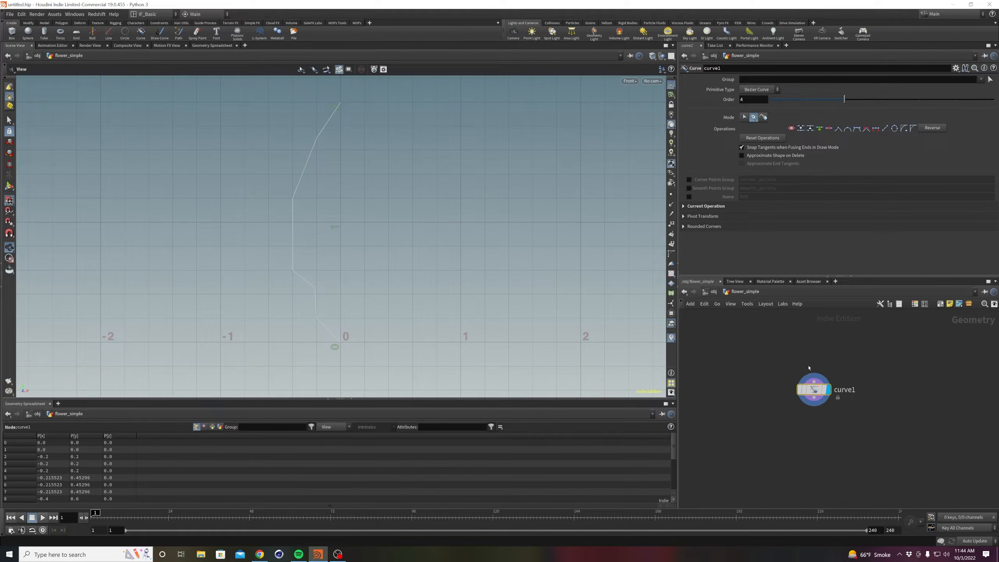
# Switch the curve to Edit mode and round its widest section by pulling out tangents on the two widest points.
pyautogui.press('Return')
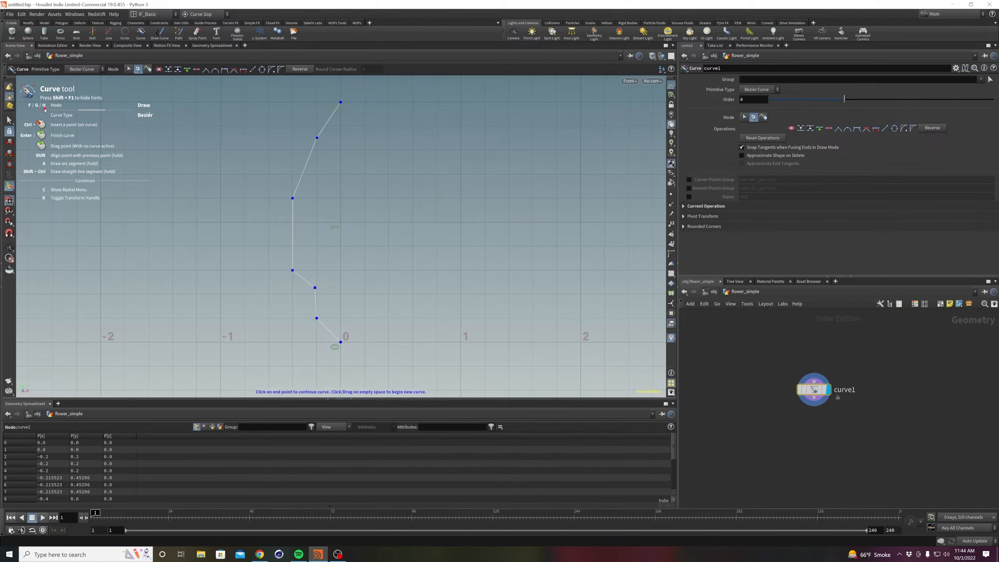
pyautogui.press('f')
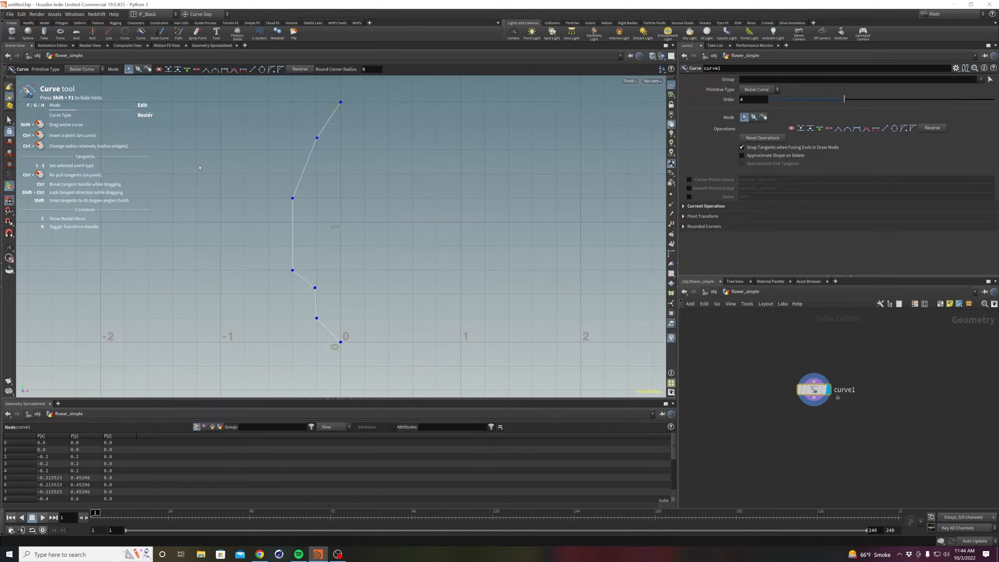
pyautogui.click(292, 198)
pyautogui.hotkey('ctrl', 'z')
pyautogui.moveTo(294, 199); pyautogui.dragTo(287, 231)
pyautogui.keyDown('ctrl'); pyautogui.moveTo(293, 270); pyautogui.dragTo(289, 263); pyautogui.keyUp('ctrl')
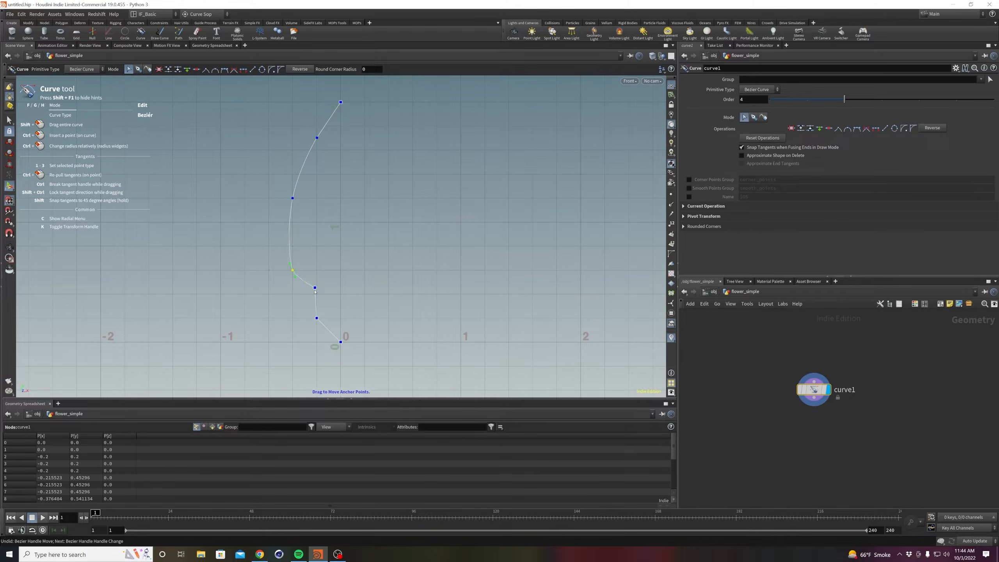
# Smooth the lower and upper parts of the half petal by pulling tangents and shifting the lower widest point upward.
pyautogui.keyDown('ctrl'); pyautogui.moveTo(314, 296); pyautogui.dragTo(308, 274); pyautogui.keyUp('ctrl')
pyautogui.moveTo(316, 318)
pyautogui.keyDown('ctrl'); pyautogui.mouseDown()
pyautogui.moveTo(322, 331)
pyautogui.moveTo(313, 305)
pyautogui.moveTo(324, 317)
pyautogui.mouseUp(); pyautogui.keyUp('ctrl')
pyautogui.moveTo(292, 271); pyautogui.dragTo(287, 237)
pyautogui.click(317, 138)
pyautogui.moveTo(311, 148); pyautogui.dragTo(312, 153)
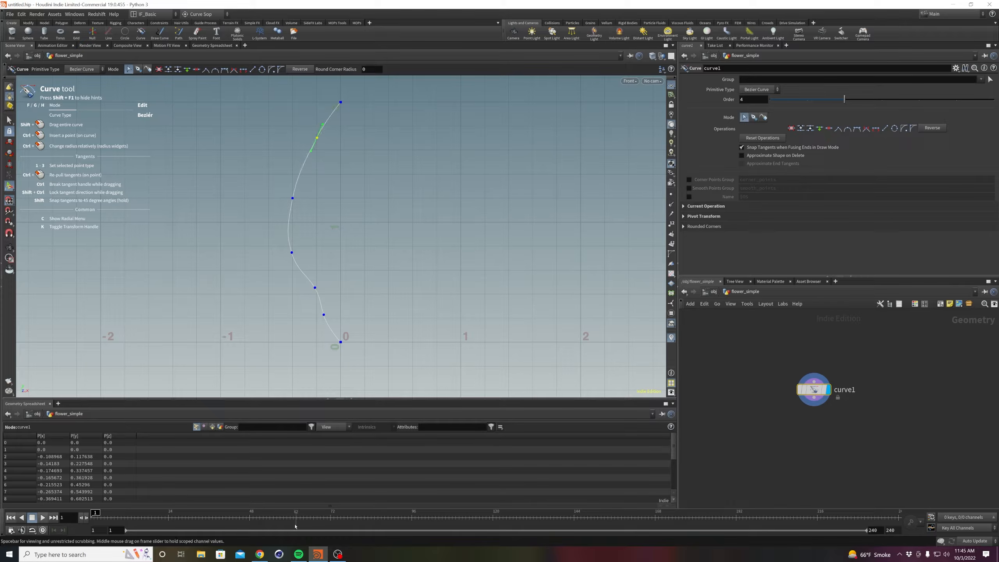
# Switch to the browser and examine the flower petal image results as shape references.
pyautogui.click(259, 555)
pyautogui.click(358, 58)
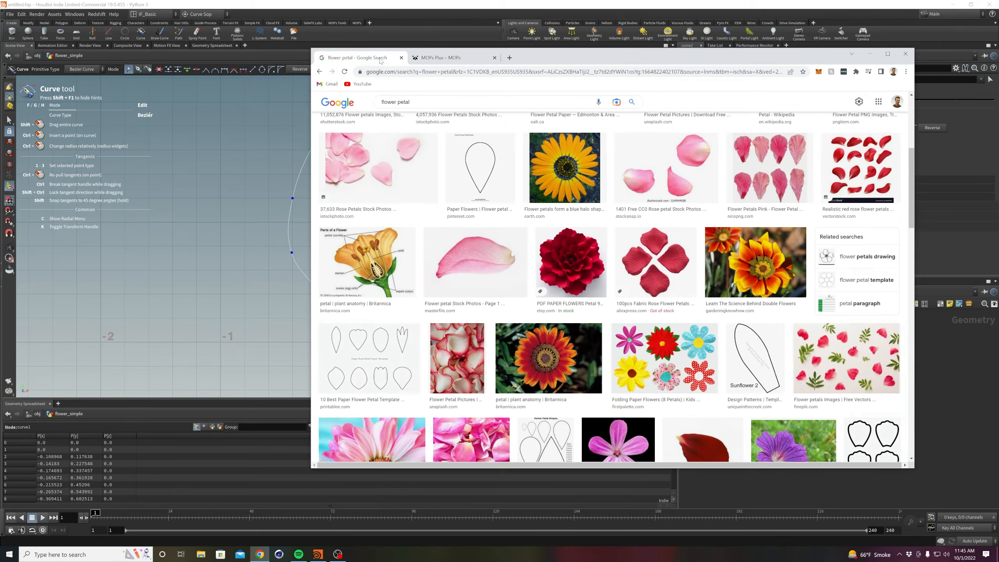
pyautogui.scroll(3, 466, 177)
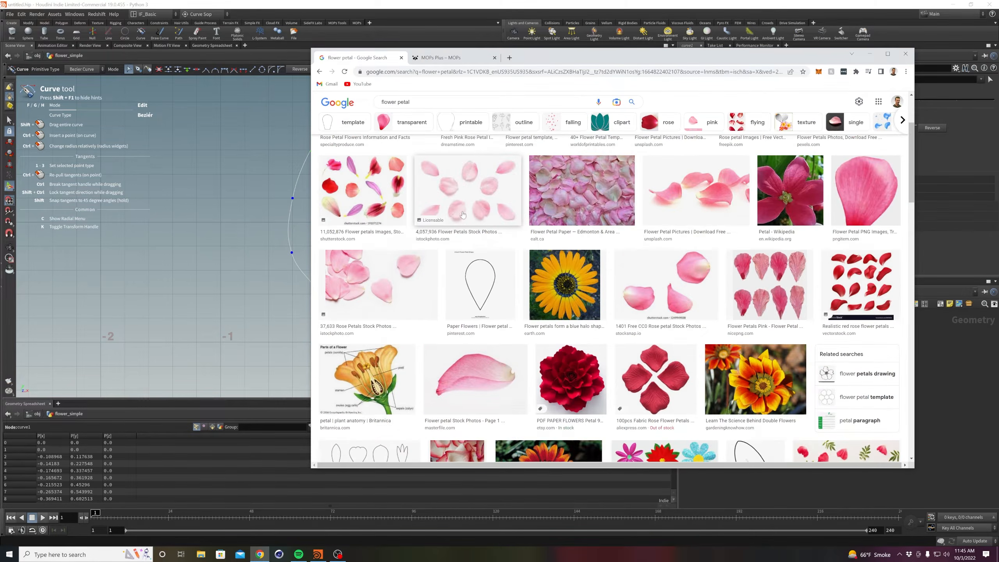
pyautogui.scroll(-1, 466, 220)
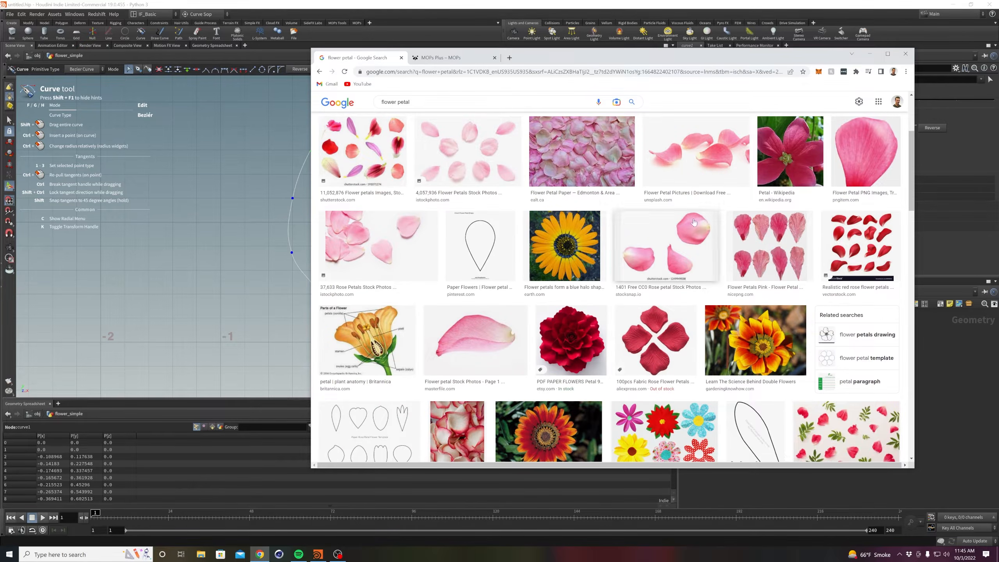
pyautogui.scroll(-2, 747, 342)
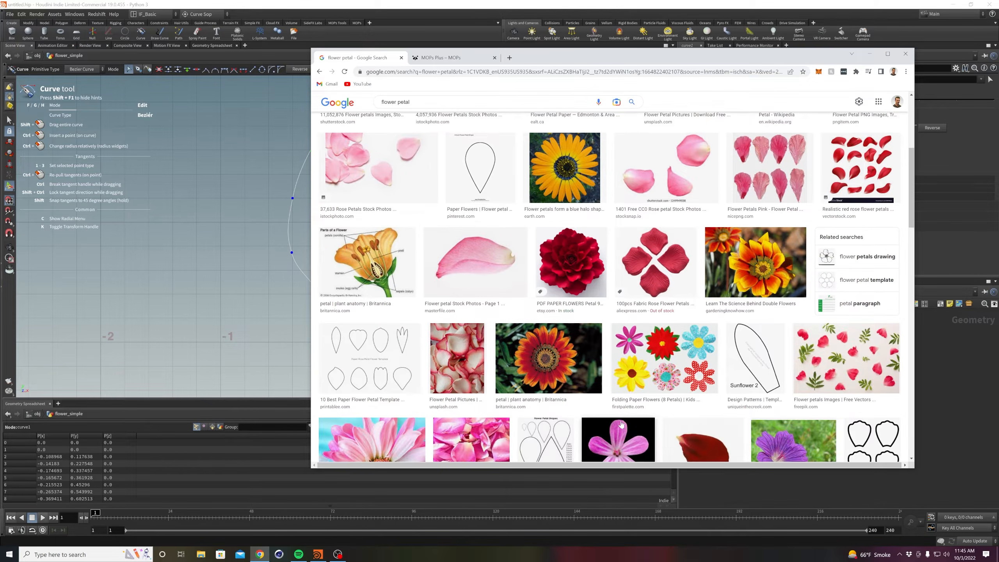
pyautogui.scroll(-2, 693, 412)
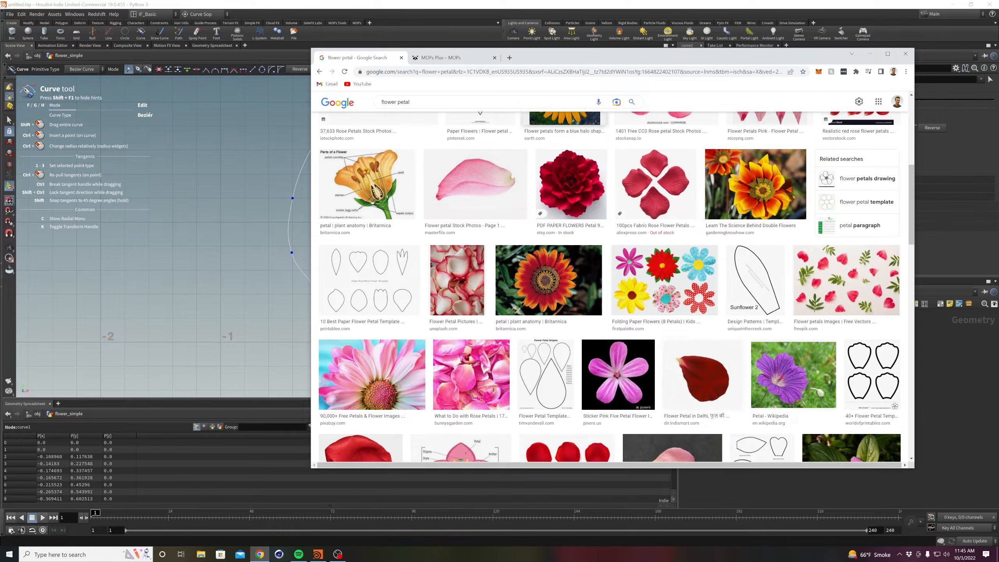
pyautogui.moveTo(864, 59); pyautogui.dragTo(832, 66)
pyautogui.click(838, 62)
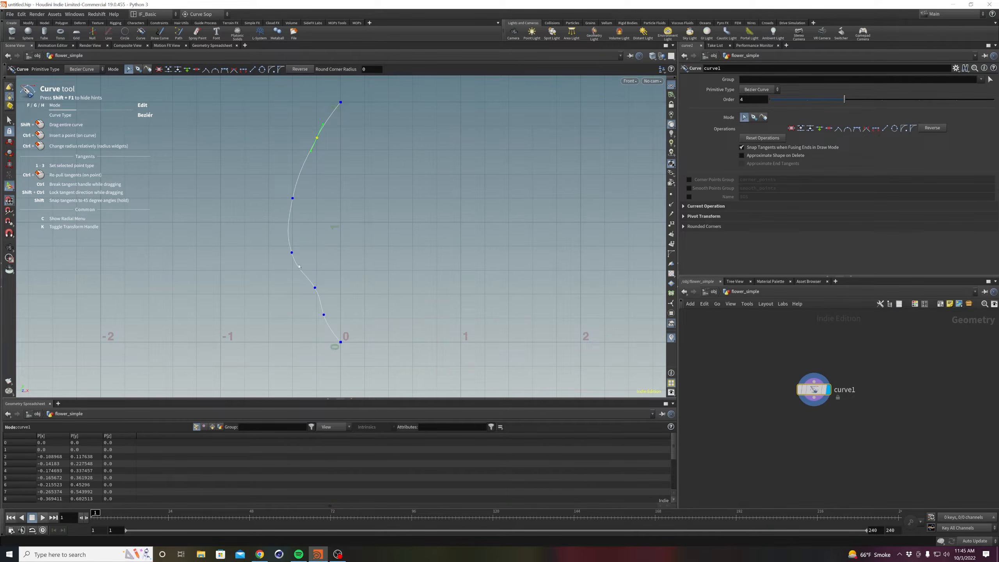
# Refine the half petal's silhouette by moving the two widest points and the narrowing point below them slightly upward.
pyautogui.moveTo(297, 244); pyautogui.dragTo(293, 246)
pyautogui.moveTo(292, 198); pyautogui.dragTo(292, 187)
pyautogui.click(317, 137)
pyautogui.moveTo(314, 288); pyautogui.dragTo(316, 276)
pyautogui.click(293, 246)
# Add a Mirror node after curve1, display its result and align it under curve1, briefly checking its points.
pyautogui.moveTo(764, 464); pyautogui.dragTo(761, 473, button='middle')
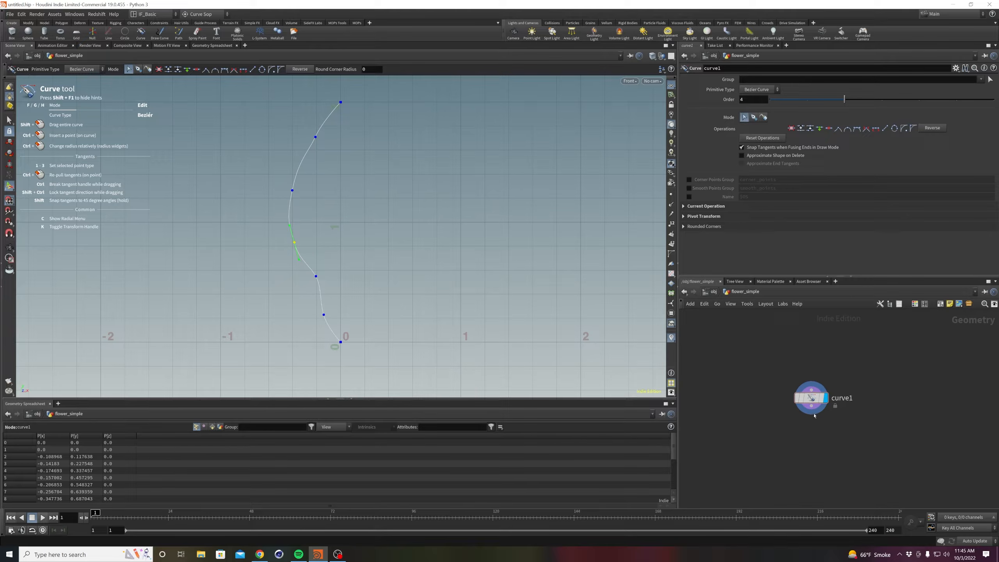
pyautogui.press('Tab')
pyautogui.write('mirror')
pyautogui.press('Return')
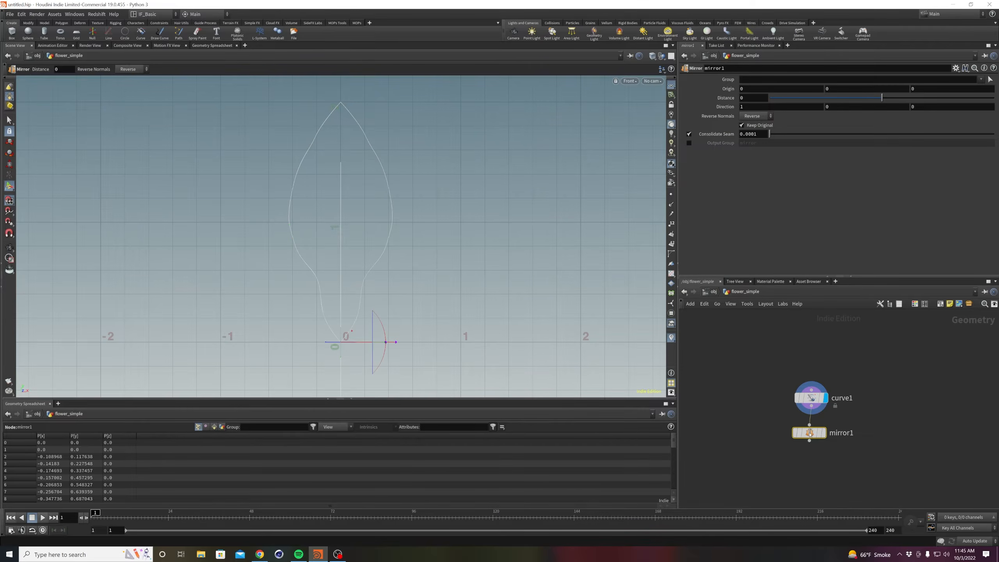
pyautogui.click(812, 435)
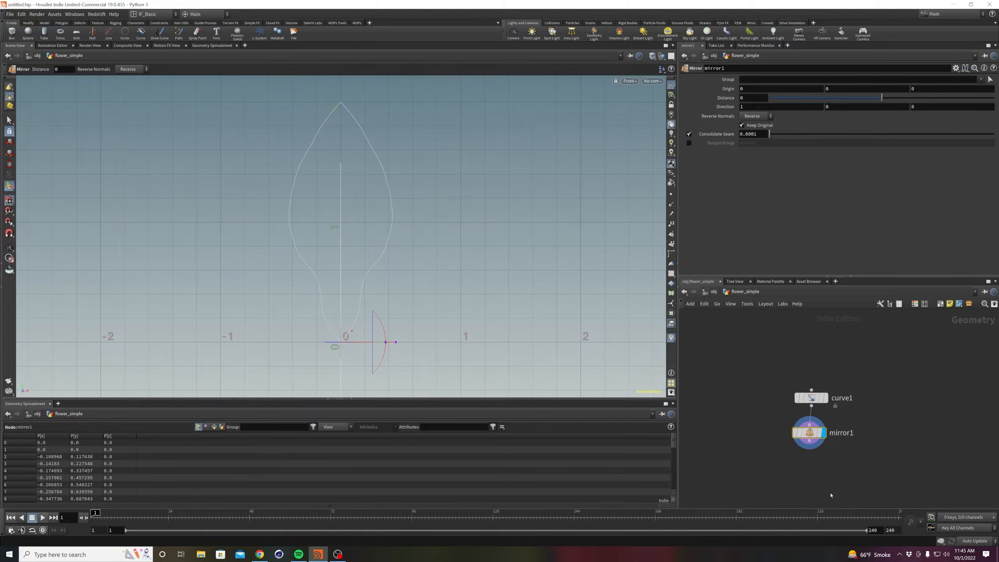
pyautogui.moveTo(809, 432); pyautogui.dragTo(812, 427)
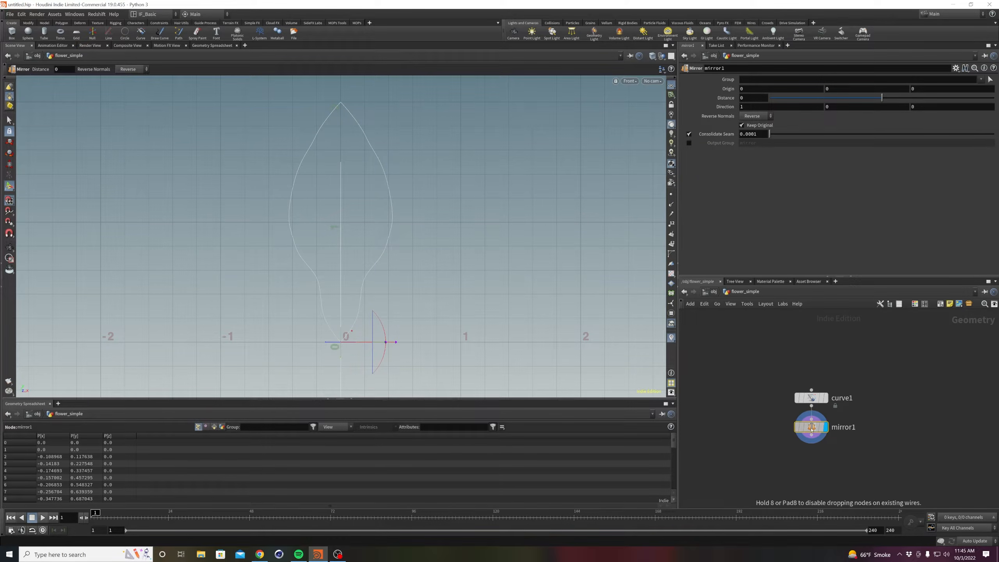
pyautogui.click(671, 195)
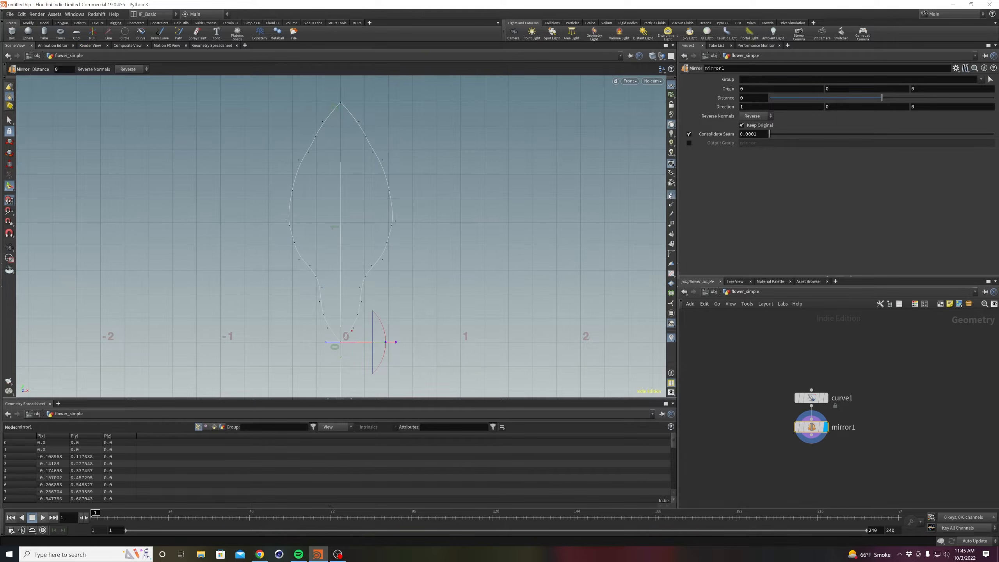
pyautogui.click(671, 195)
# Add a Resample node after mirror1 and display its result.
pyautogui.click(812, 434)
pyautogui.press('Tab')
pyautogui.write('rse')
pyautogui.press('BackSpace')
pyautogui.press('BackSpace')
pyautogui.write('esamp')
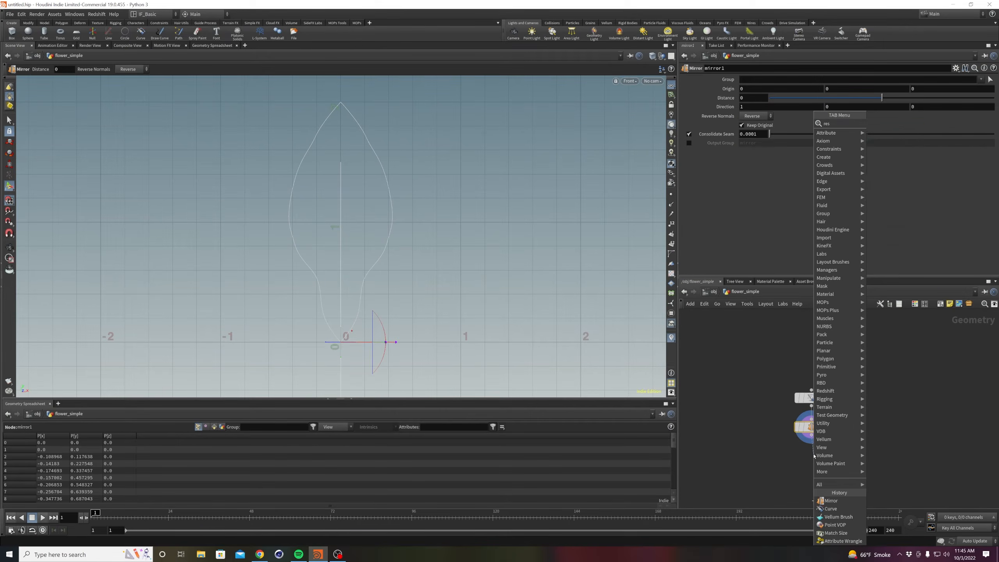
pyautogui.press('Return')
pyautogui.press('r')
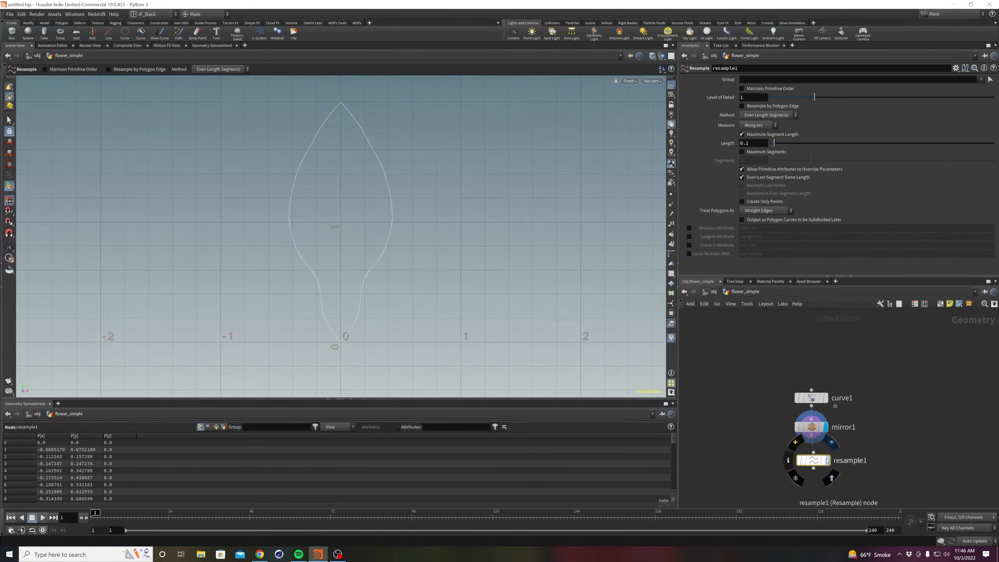
# Show the points and set the Resample to treat polygons as Subdivision Curves with a segment length of 0.052.
pyautogui.click(671, 194)
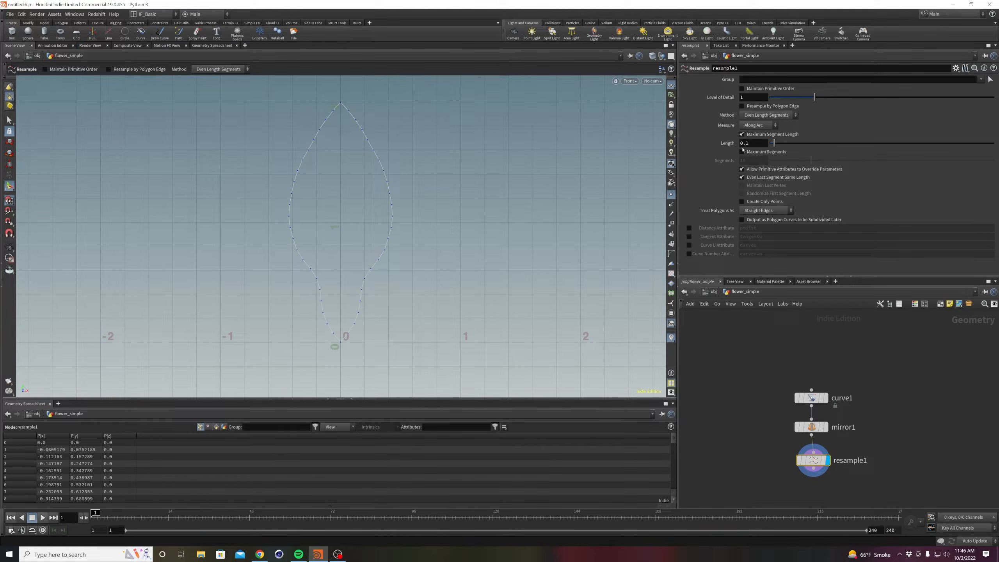
pyautogui.click(765, 210)
pyautogui.click(764, 220)
pyautogui.moveTo(775, 143); pyautogui.dragTo(773, 145)
# Add a Fuse node after resample1 and display its result.
pyautogui.moveTo(776, 397); pyautogui.dragTo(772, 351, button='middle')
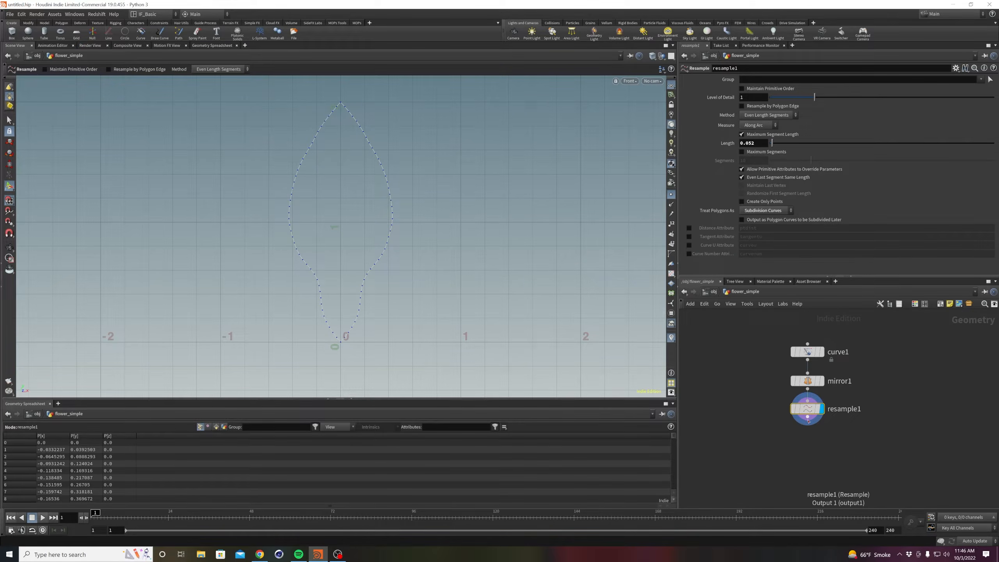
pyautogui.press('Tab')
pyautogui.write('fuse')
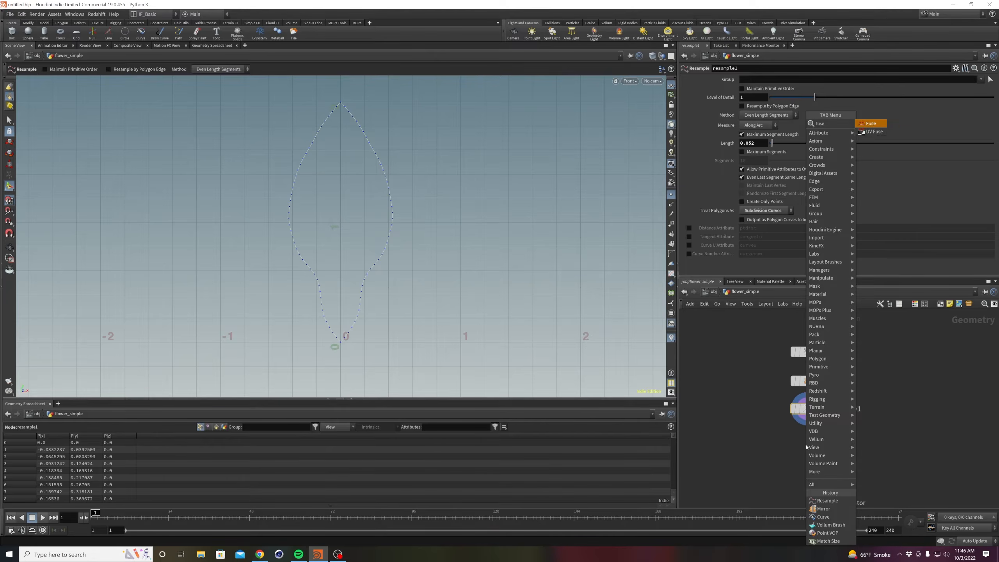
pyautogui.press('Return')
pyautogui.click(806, 446)
pyautogui.click(819, 445)
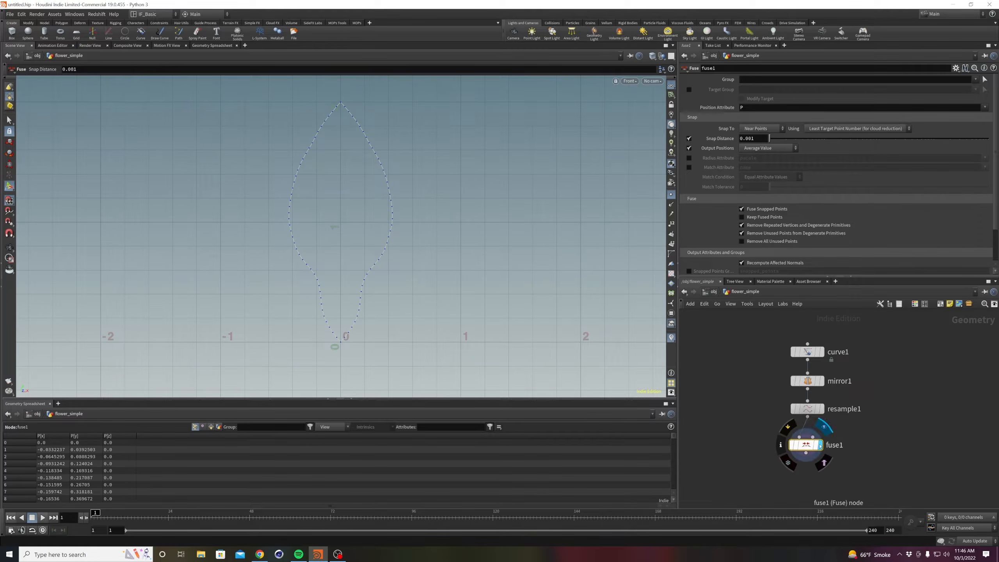
# Turn on primitive numbers in the viewport and hide the point markers.
pyautogui.click(672, 224)
pyautogui.click(671, 224)
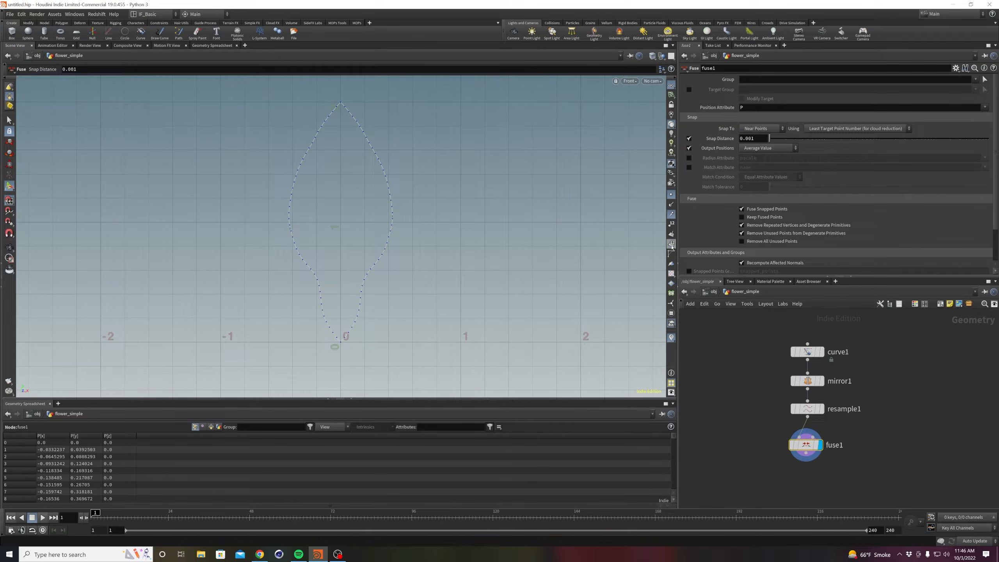
pyautogui.click(672, 195)
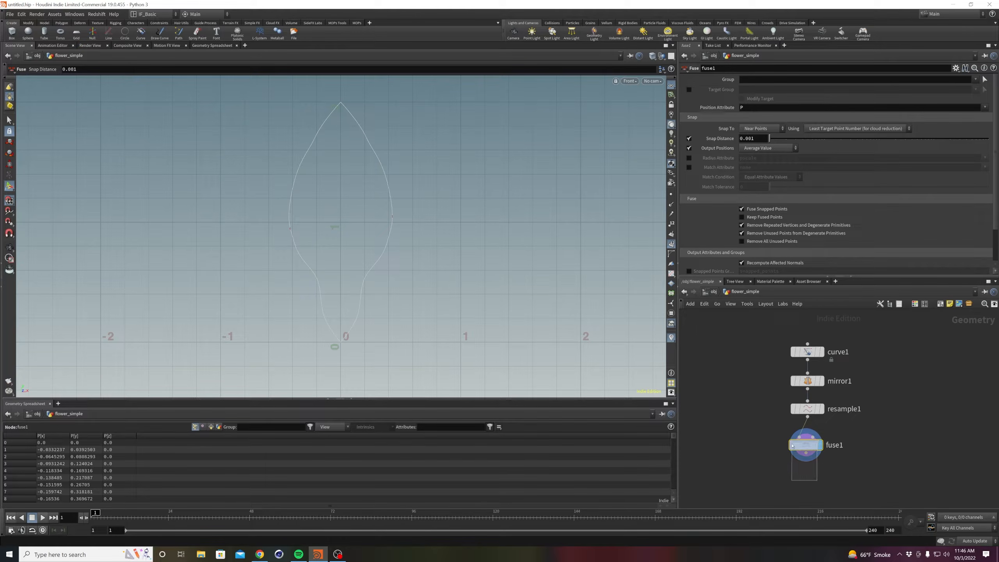
# Add a PolyPath node after fuse1 and display its result to join the two halves into one curve.
pyautogui.press('Tab')
pyautogui.write('poly')
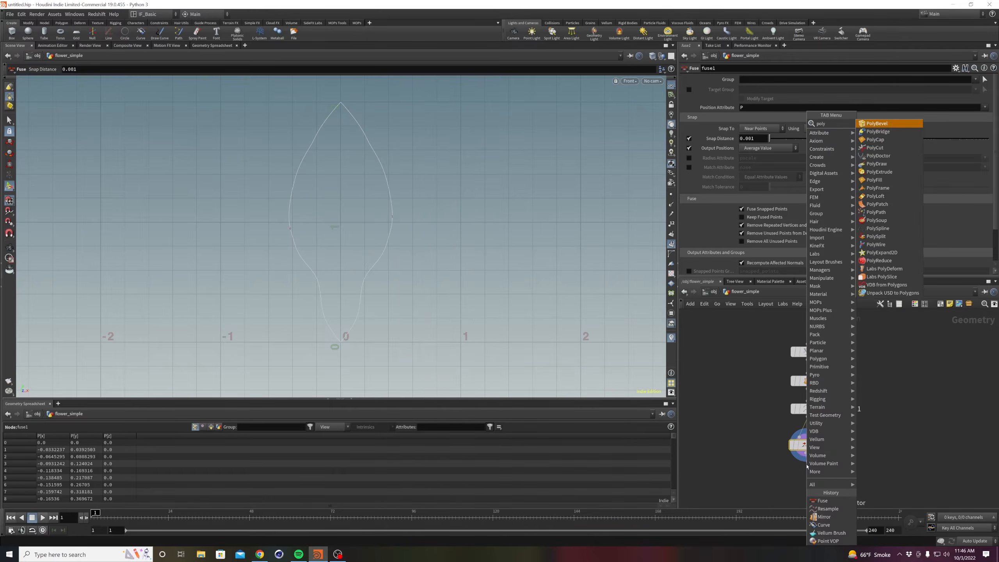
pyautogui.write('path')
pyautogui.press('Return')
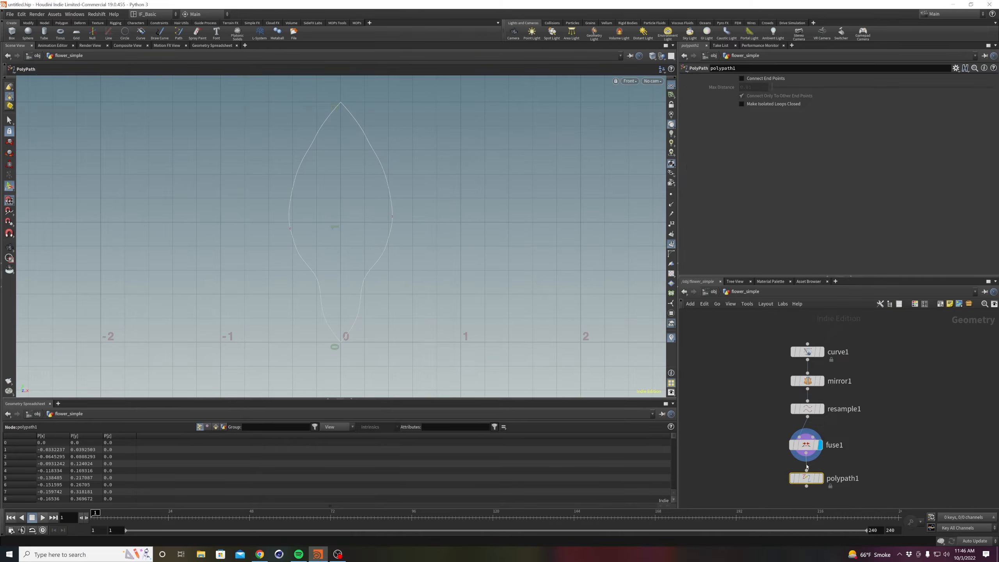
pyautogui.click(820, 478)
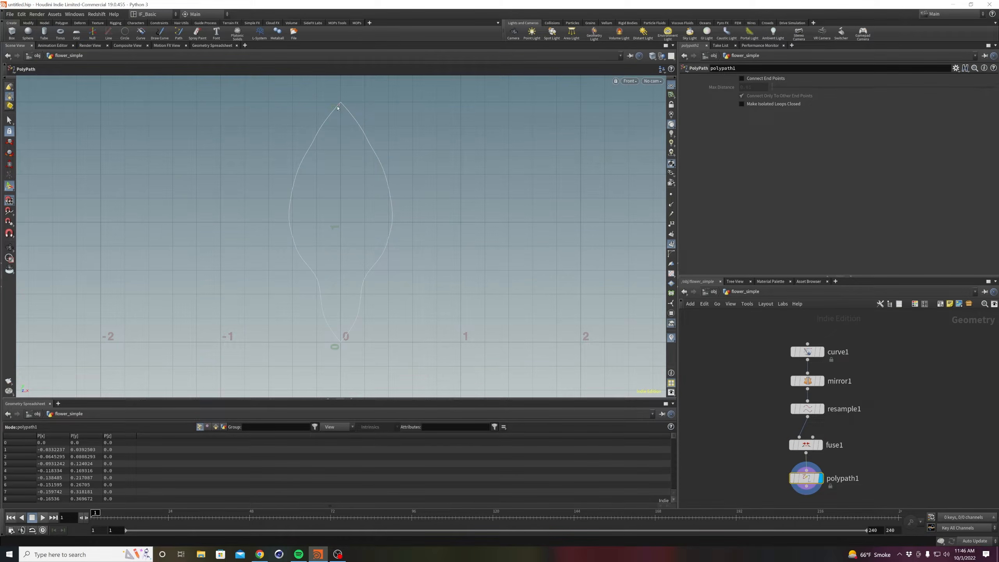
# Select all nodes from curve1 to polypath1, lay them out in a tidy column and return to the perspective view.
pyautogui.moveTo(723, 450); pyautogui.dragTo(725, 431, button='middle')
pyautogui.moveTo(786, 323); pyautogui.dragTo(815, 481)
pyautogui.press('l')
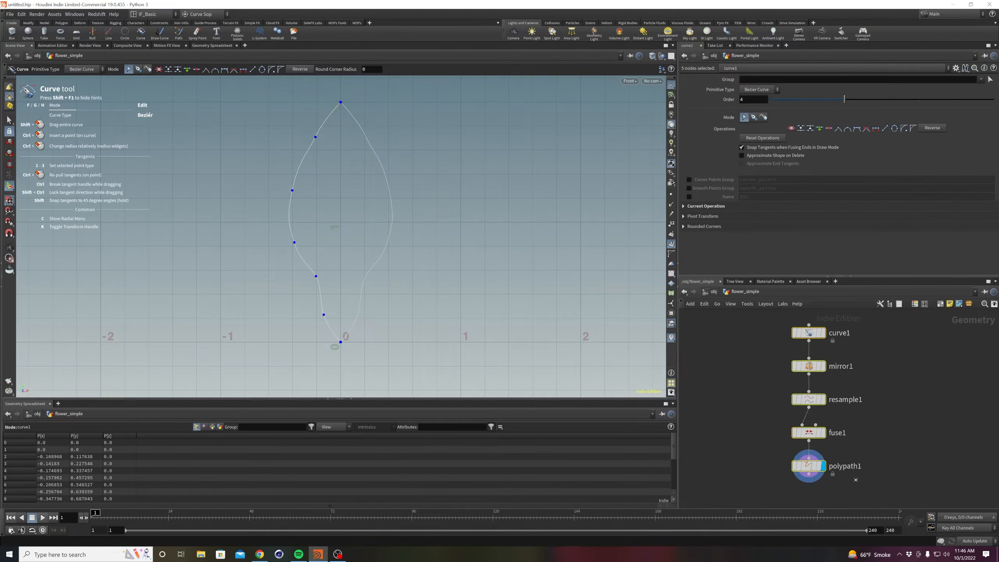
pyautogui.moveTo(871, 457); pyautogui.dragTo(858, 412, button='middle')
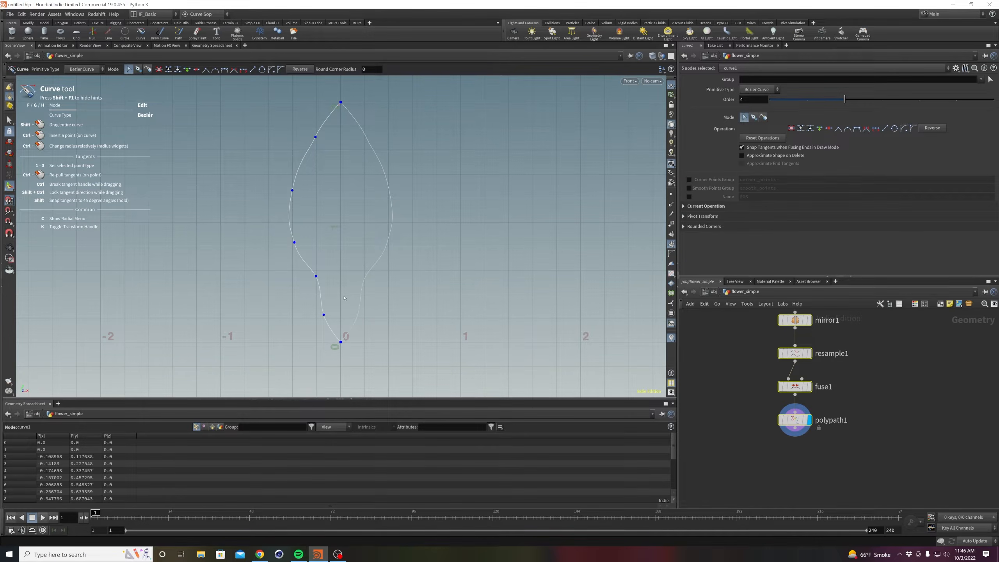
pyautogui.hotkey('space', '1')
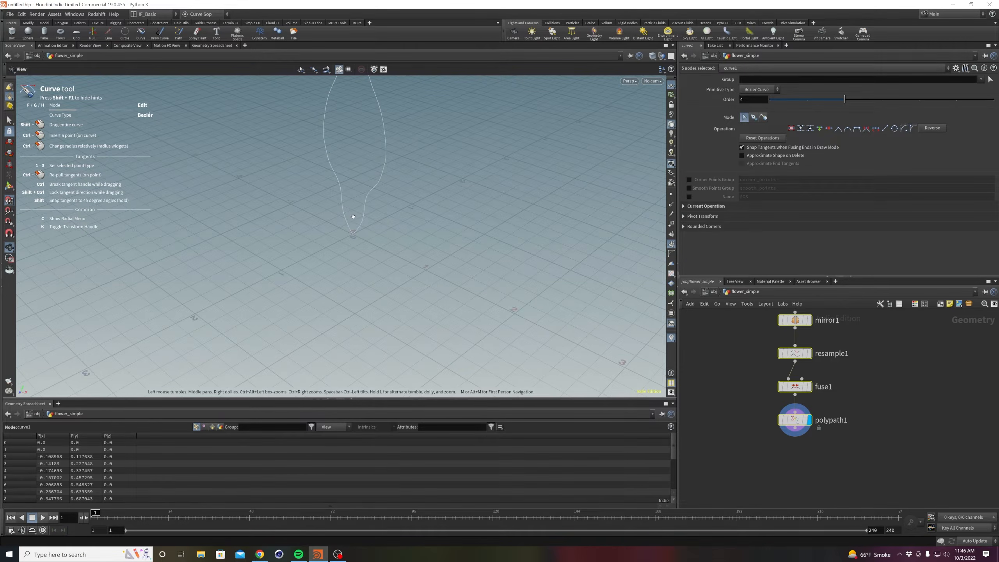
# Colour the curve1 node bright pink in the network using the color palette.
pyautogui.moveTo(926, 362); pyautogui.dragTo(913, 458, button='middle')
pyautogui.moveTo(860, 391); pyautogui.dragTo(862, 366, button='middle')
pyautogui.moveTo(859, 363); pyautogui.dragTo(750, 406)
pyautogui.press('c')
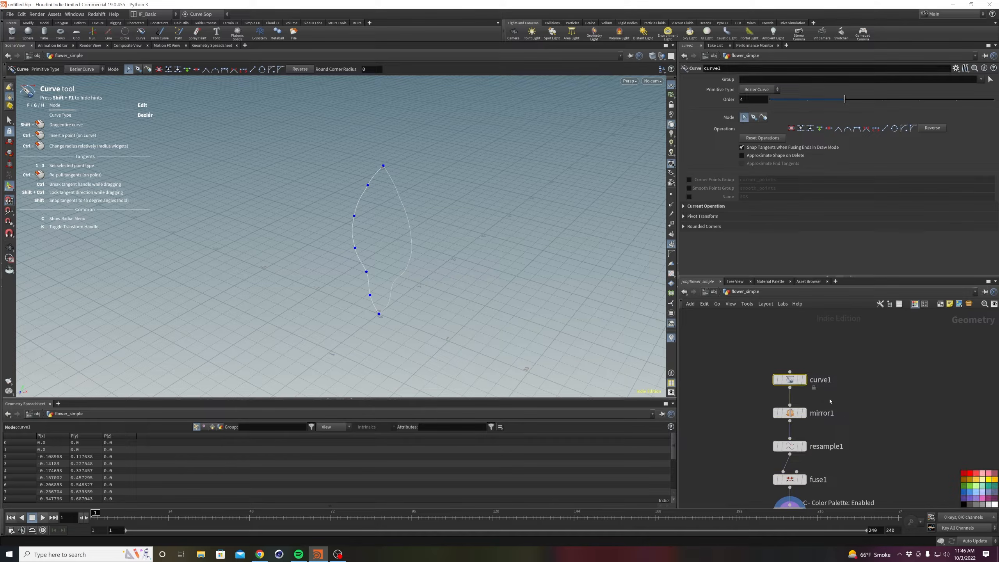
pyautogui.click(976, 498)
pyautogui.press('c')
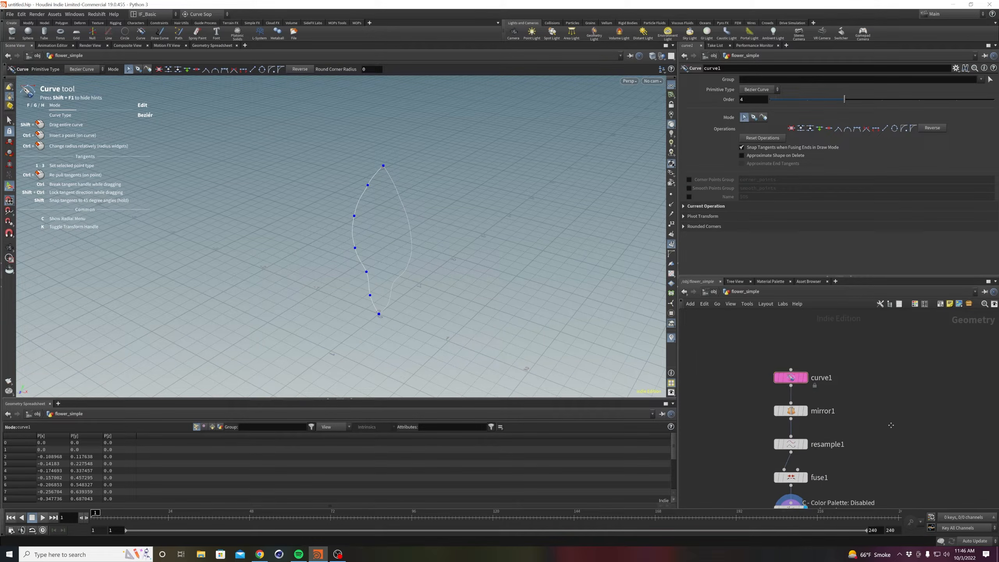
# In the front view, try moving one of curve1's upper side points outward to widen the petal, undo it, and return to perspective.
pyautogui.moveTo(891, 425); pyautogui.dragTo(903, 407, button='middle')
pyautogui.moveTo(749, 335); pyautogui.dragTo(831, 381)
pyautogui.keyDown('alt'); pyautogui.moveTo(418, 289); pyautogui.dragTo(468, 253); pyautogui.keyUp('alt')
pyautogui.hotkey('space', '3')
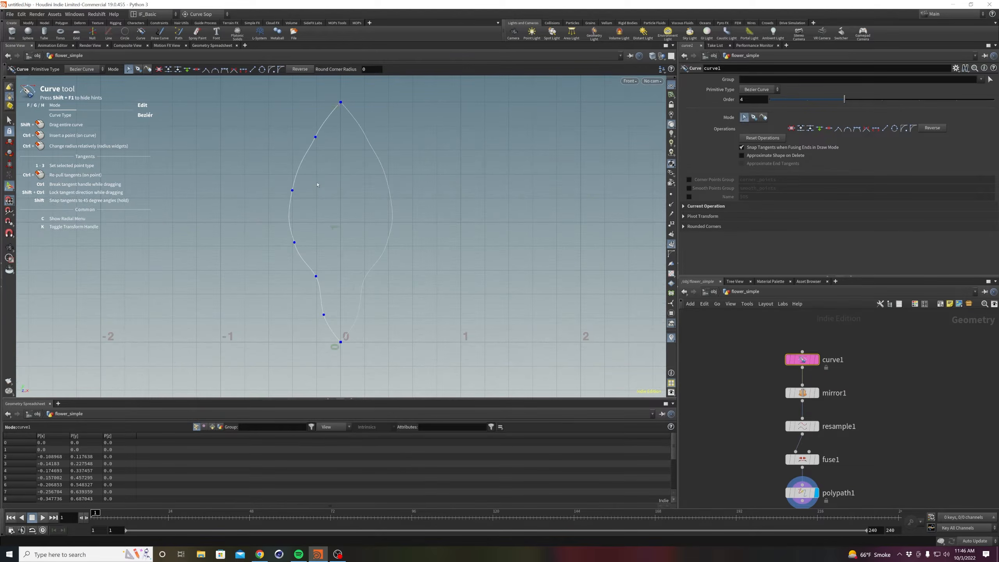
pyautogui.moveTo(294, 185); pyautogui.dragTo(268, 185)
pyautogui.hotkey('ctrl', 'z')
pyautogui.click(315, 276)
pyautogui.hotkey('space', '1')
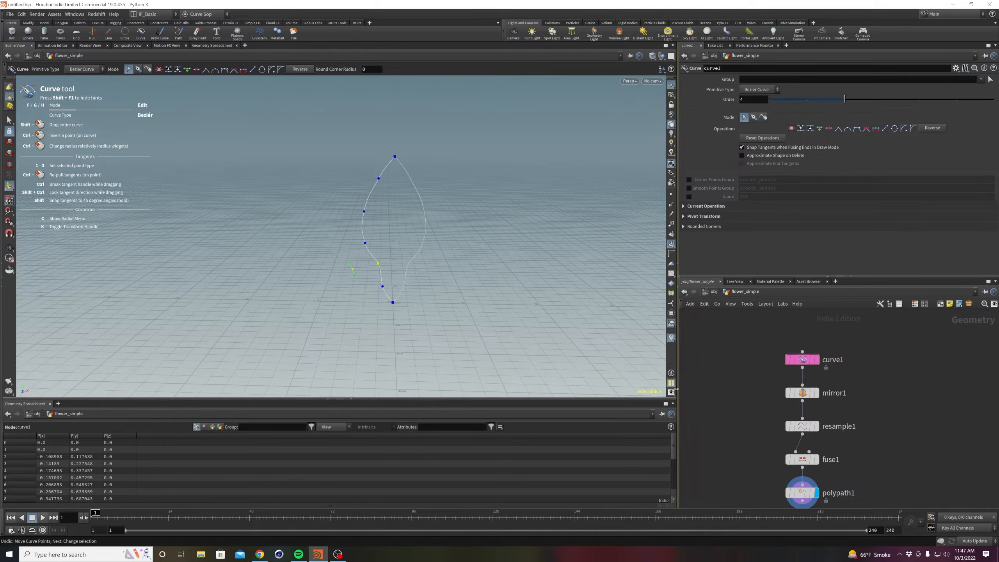
pyautogui.moveTo(752, 421); pyautogui.dragTo(752, 354, button='middle')
pyautogui.press('Tab')
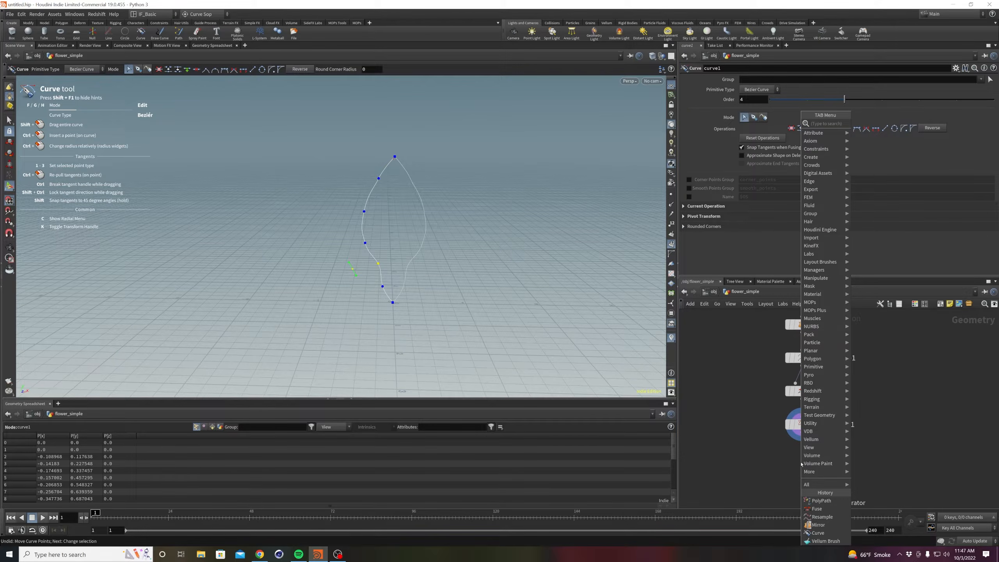
pyautogui.write('planarpat')
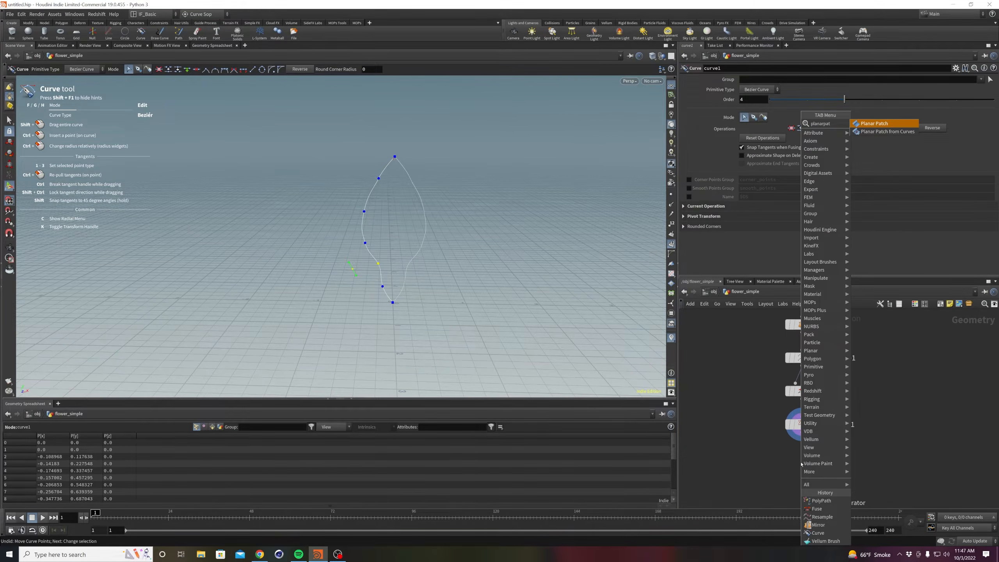
pyautogui.press('Return')
pyautogui.click(801, 463)
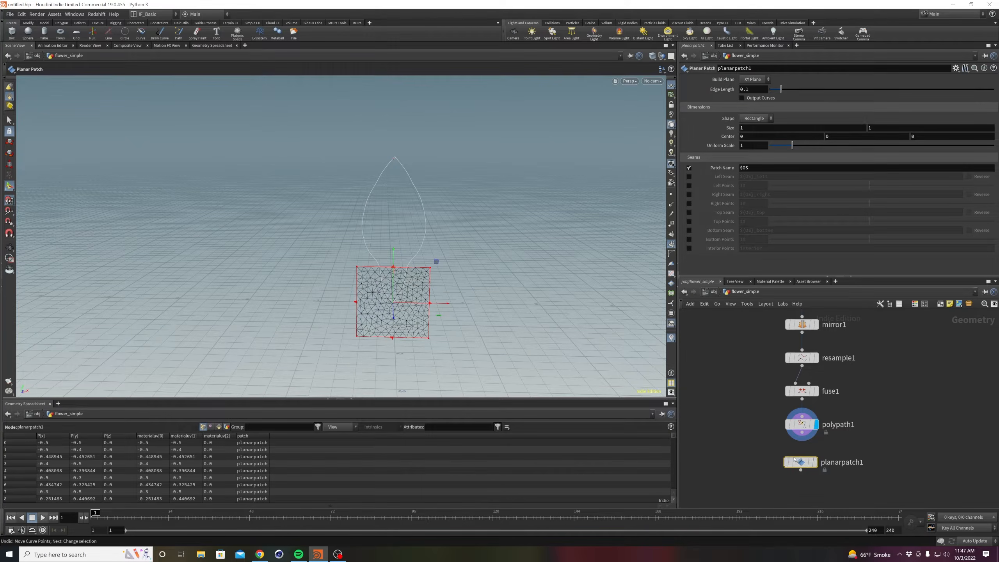
pyautogui.press('Delete')
# Add a Planar Patch from Curves node, wire it after polypath1 and display its result.
pyautogui.press('Tab')
pyautogui.write('planarpa')
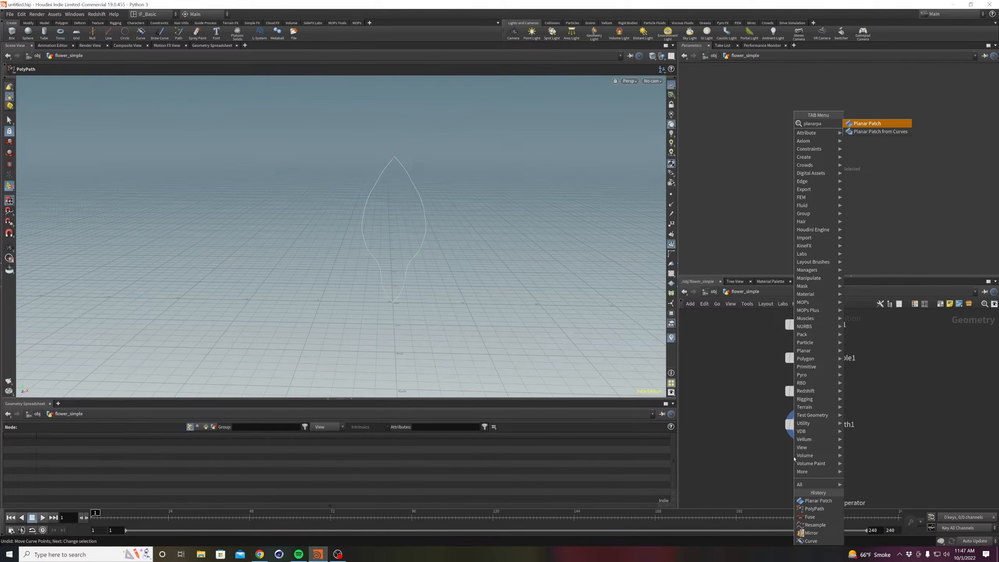
pyautogui.press('Down')
pyautogui.press('Return')
pyautogui.click(801, 463)
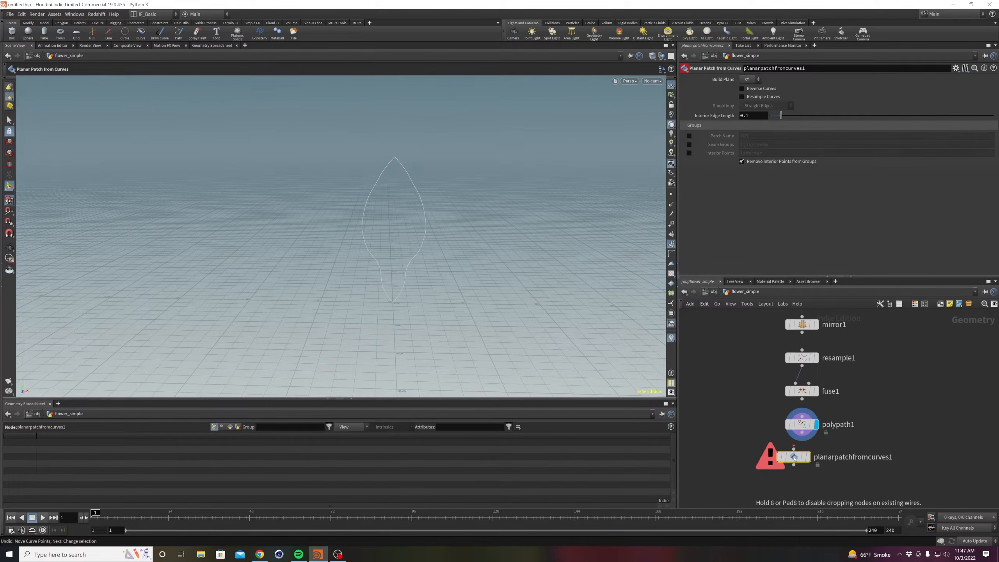
pyautogui.moveTo(803, 454); pyautogui.dragTo(802, 432)
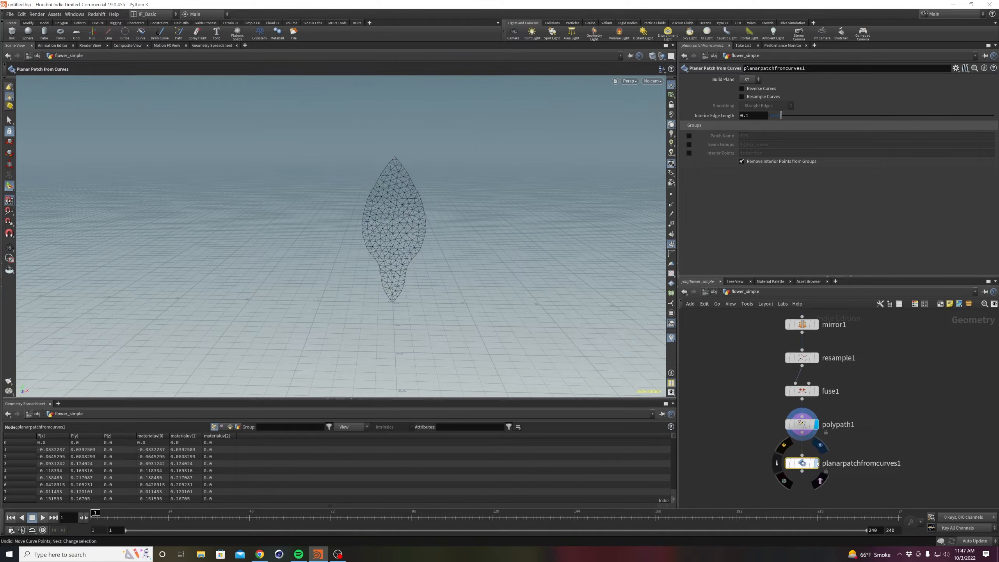
pyautogui.click(816, 462)
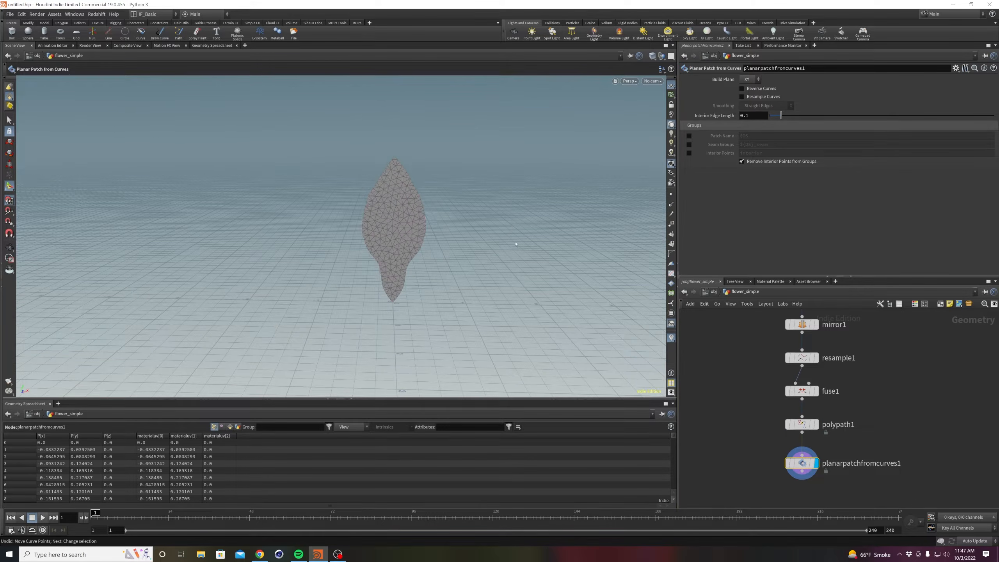
# Try an Interior Edge Length of 0.02 on the petal's planar patch.
pyautogui.scroll(3, 436, 235)
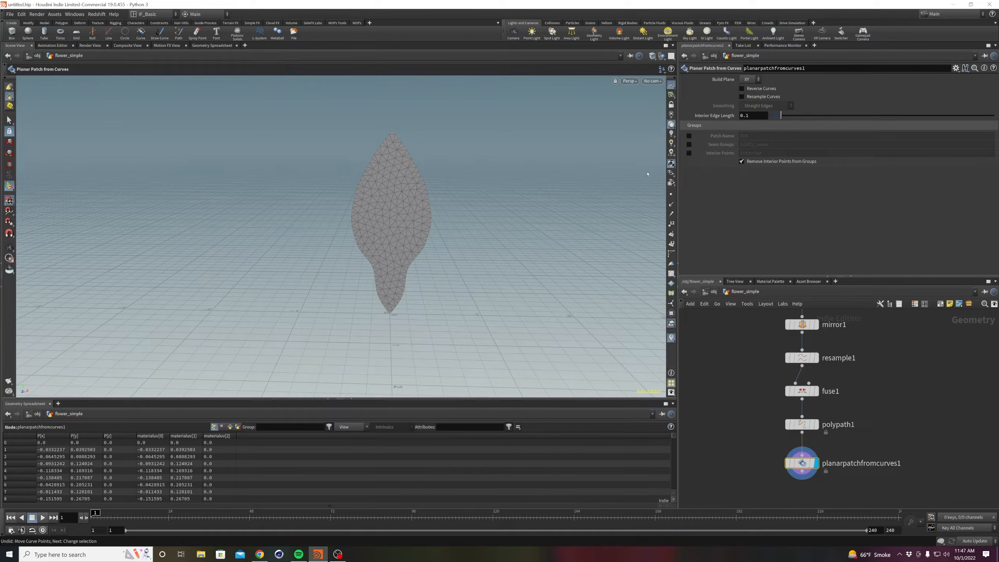
pyautogui.click(760, 115)
pyautogui.press('BackSpace')
pyautogui.write('02')
pyautogui.press('Return')
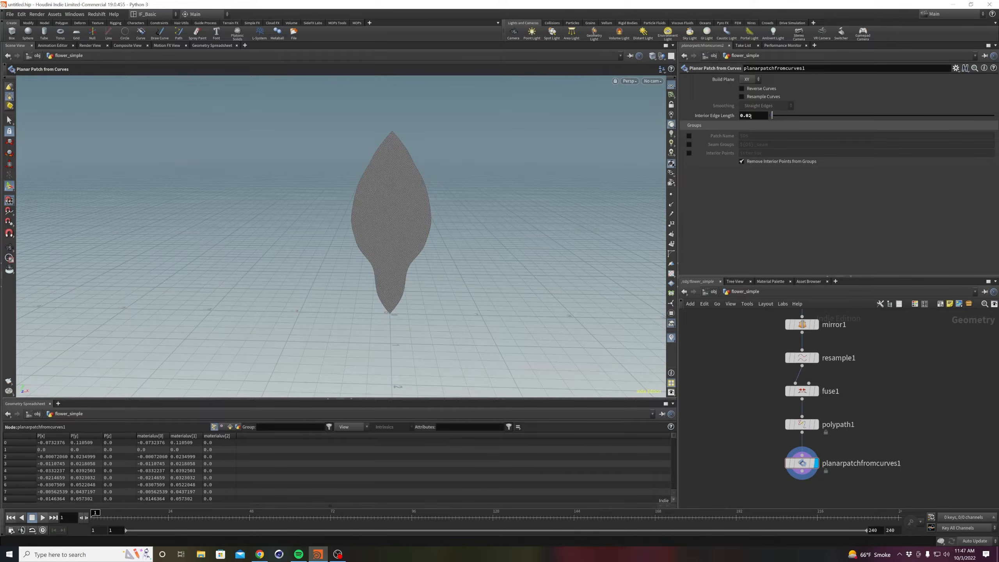
# Set the planar patch's Interior Edge Length to 0.05.
pyautogui.moveTo(751, 115); pyautogui.dragTo(747, 117)
pyautogui.write('5')
pyautogui.press('Return')
pyautogui.scroll(2, 371, 236)
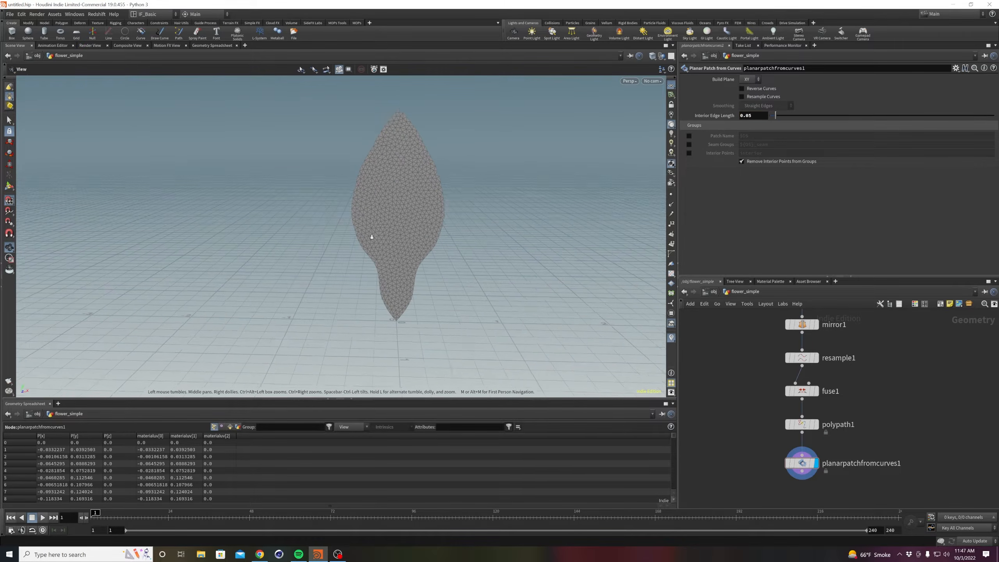
pyautogui.keyDown('alt'); pyautogui.moveTo(370, 237); pyautogui.dragTo(388, 241); pyautogui.keyUp('alt')
# Save the scene as tutorial_live.hip in the naturae_02 folder.
pyautogui.hotkey('ctrl', 's')
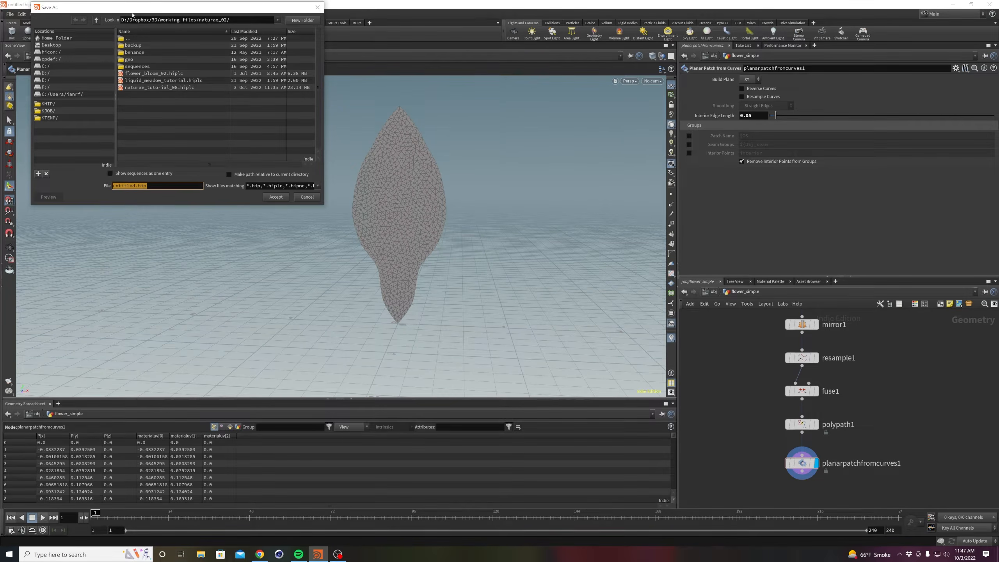
pyautogui.moveTo(133, 15); pyautogui.dragTo(209, 53)
pyautogui.moveTo(209, 222); pyautogui.dragTo(173, 223)
pyautogui.write('tutorial')
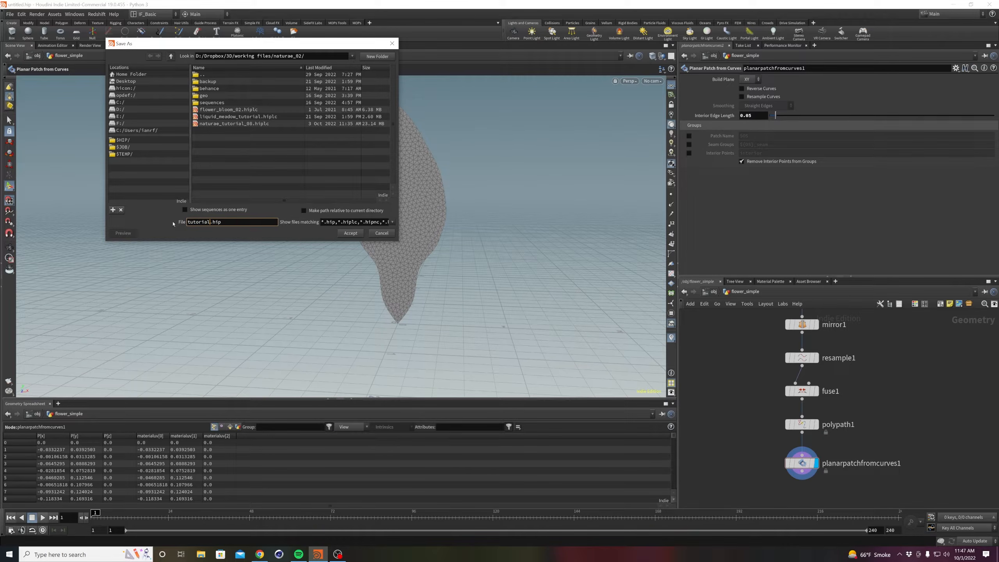
pyautogui.write('_live')
pyautogui.press('Return')
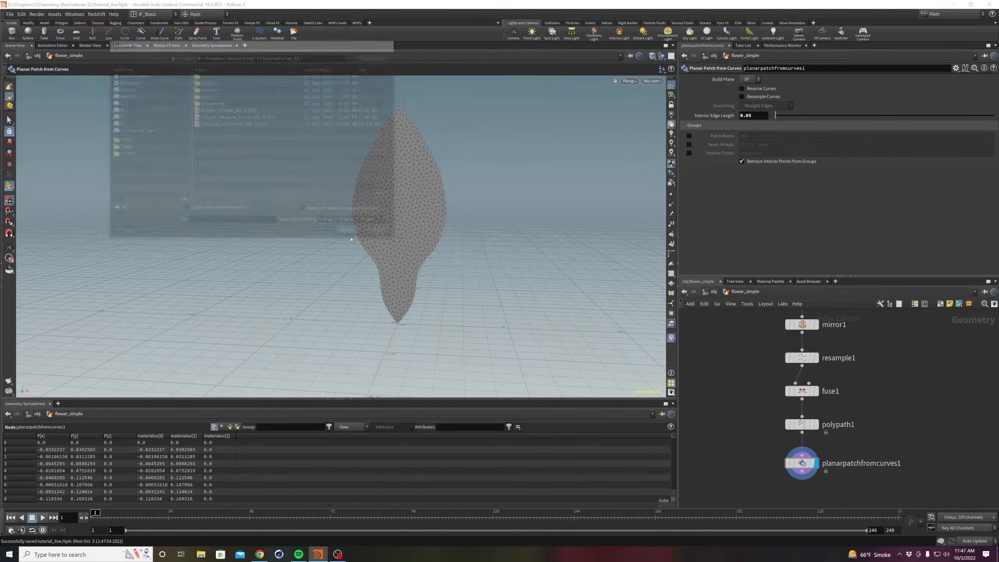
# Add a UV Project node after planarpatchfromcurves1 and display its result.
pyautogui.moveTo(709, 393); pyautogui.dragTo(718, 338, button='middle')
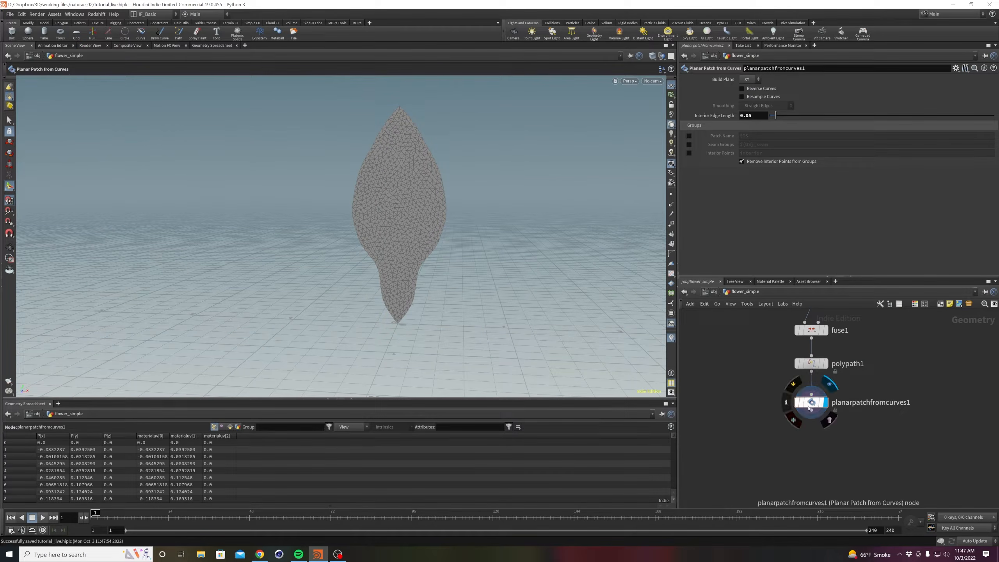
pyautogui.moveTo(811, 402); pyautogui.dragTo(811, 394)
pyautogui.press('Tab')
pyautogui.write('uvproject')
pyautogui.press('Return')
pyautogui.click(822, 436)
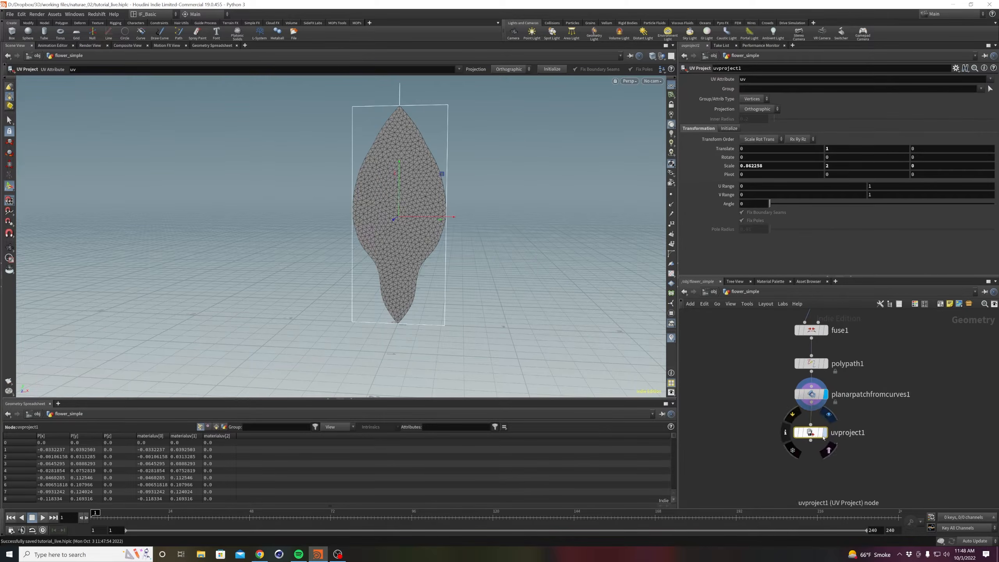
pyautogui.click(824, 433)
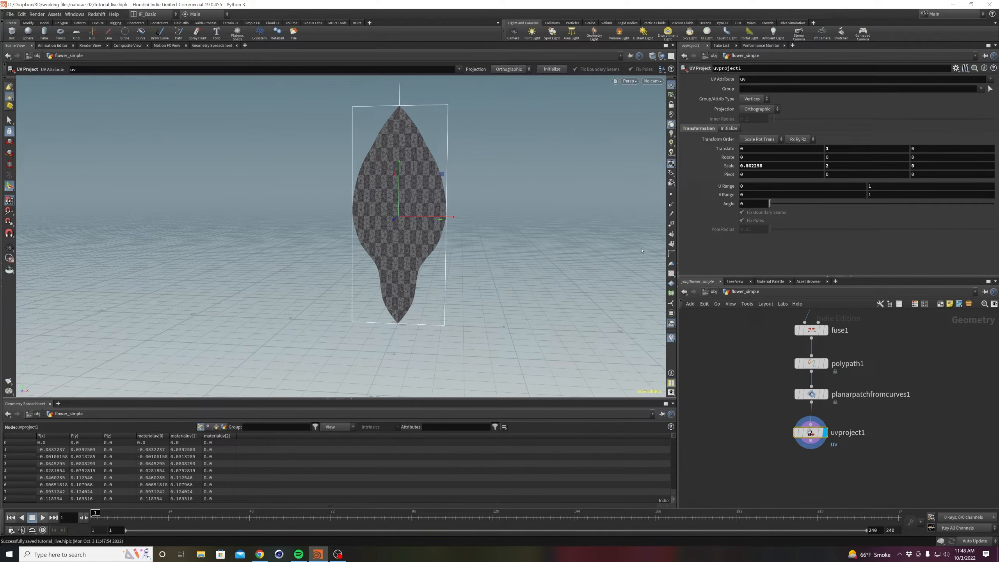
# Examine the UV checker texture on the petal with the wireframe overlay and the texture display switched on and off.
pyautogui.hotkey('shift', 'w')
pyautogui.scroll(2, 397, 228)
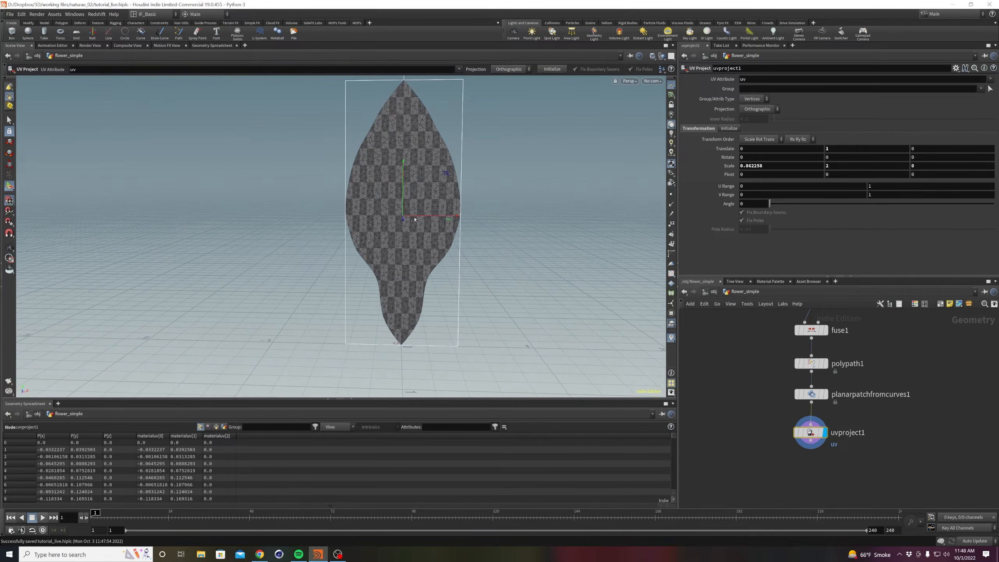
pyautogui.hotkey('shift', 'w')
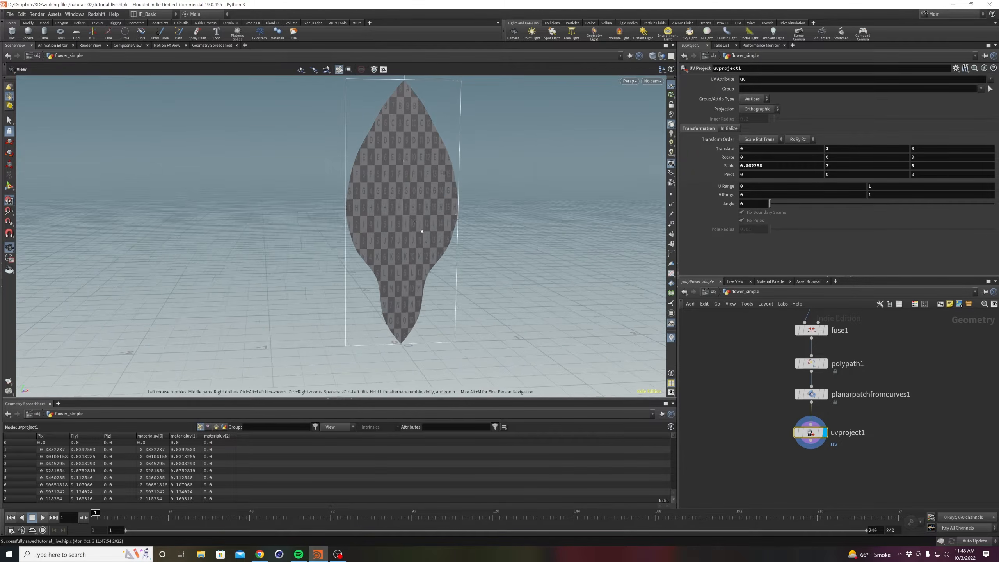
pyautogui.hotkey('shift', 'w')
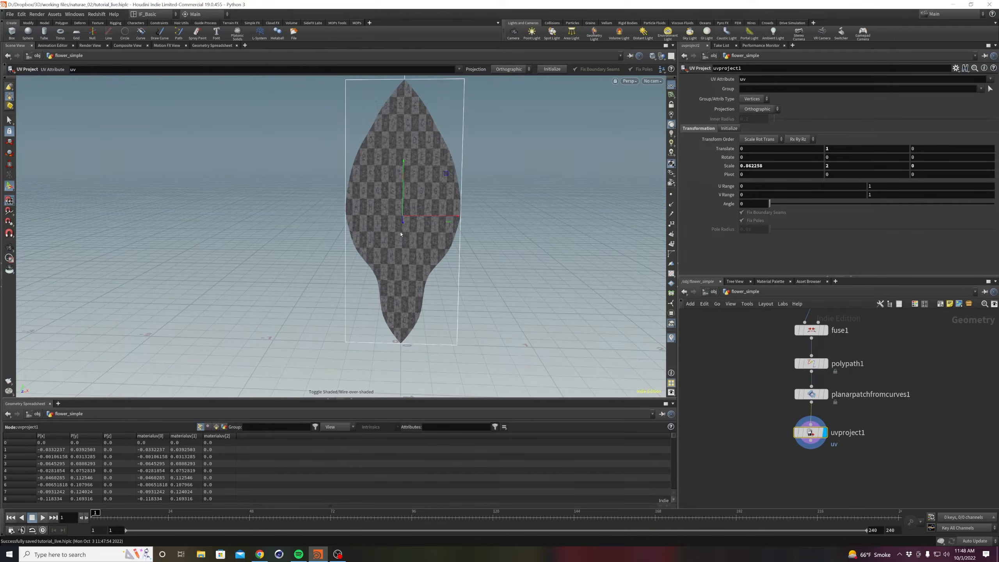
pyautogui.click(671, 274)
pyautogui.click(671, 274)
# Set the UV projection's X scale to 2 so that it matches the Y scale.
pyautogui.click(786, 166)
pyautogui.write('2')
pyautogui.press('Return')
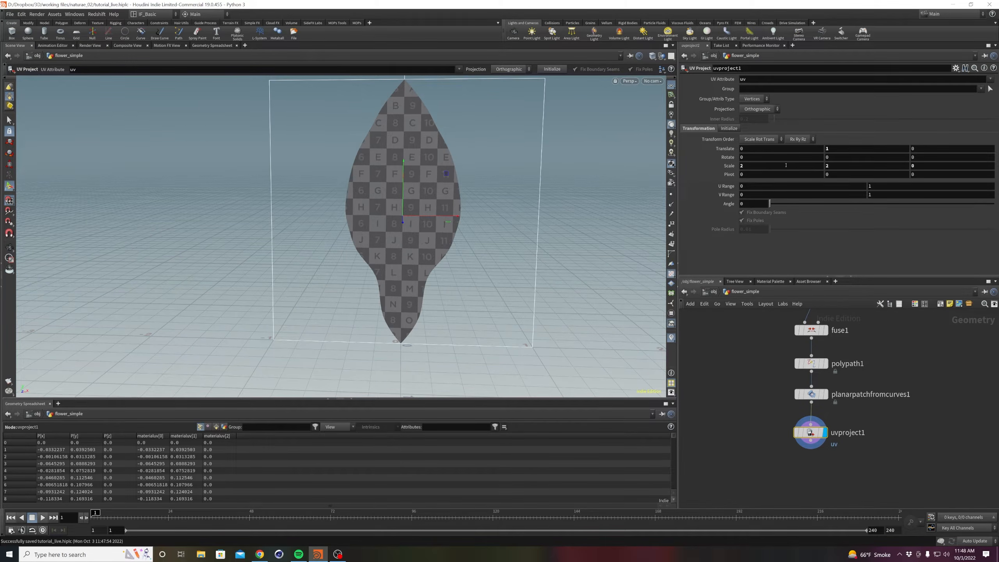
pyautogui.keyDown('alt'); pyautogui.moveTo(446, 224); pyautogui.dragTo(388, 275, button='right'); pyautogui.keyUp('alt')
pyautogui.moveTo(387, 275)
pyautogui.keyDown('alt'); pyautogui.mouseDown()
pyautogui.moveTo(272, 254)
pyautogui.moveTo(396, 259)
pyautogui.mouseUp(); pyautogui.keyUp('alt')
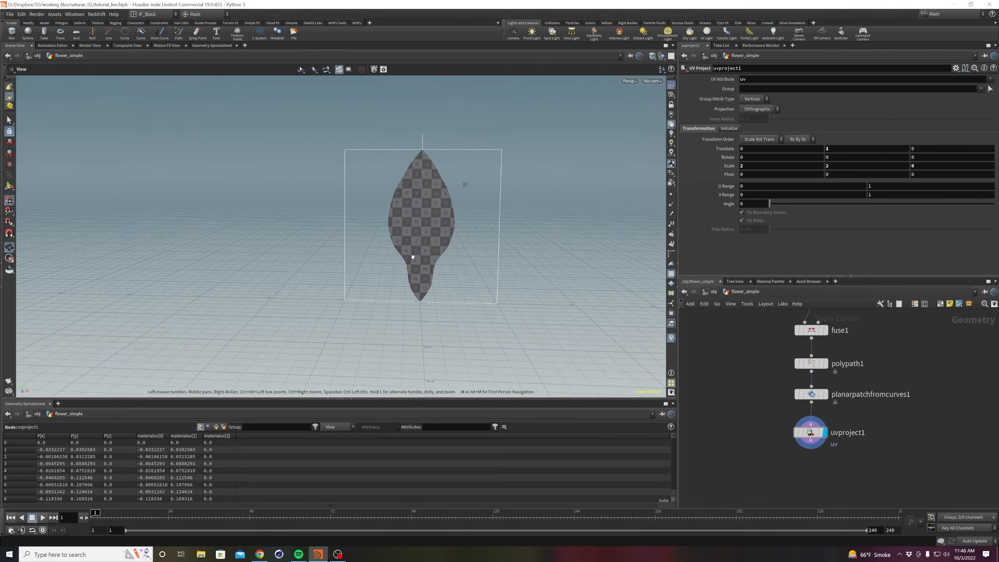
pyautogui.keyDown('alt'); pyautogui.moveTo(413, 257); pyautogui.dragTo(387, 264, button='middle'); pyautogui.keyUp('alt')
pyautogui.keyDown('alt'); pyautogui.moveTo(387, 264); pyautogui.dragTo(393, 263, button='right'); pyautogui.keyUp('alt')
pyautogui.moveTo(748, 425); pyautogui.dragTo(743, 411, button='middle')
pyautogui.moveTo(743, 410); pyautogui.dragTo(743, 415, button='right')
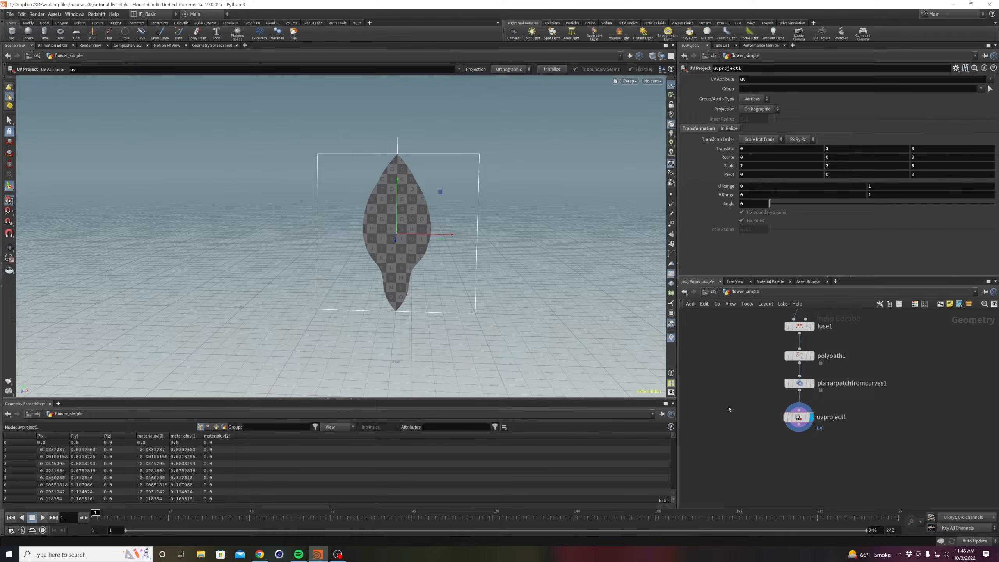
# Show the petal's point markers and turn off the UV texture display in the viewport.
pyautogui.click(671, 194)
pyautogui.click(671, 273)
pyautogui.moveTo(728, 387); pyautogui.dragTo(737, 407, button='middle')
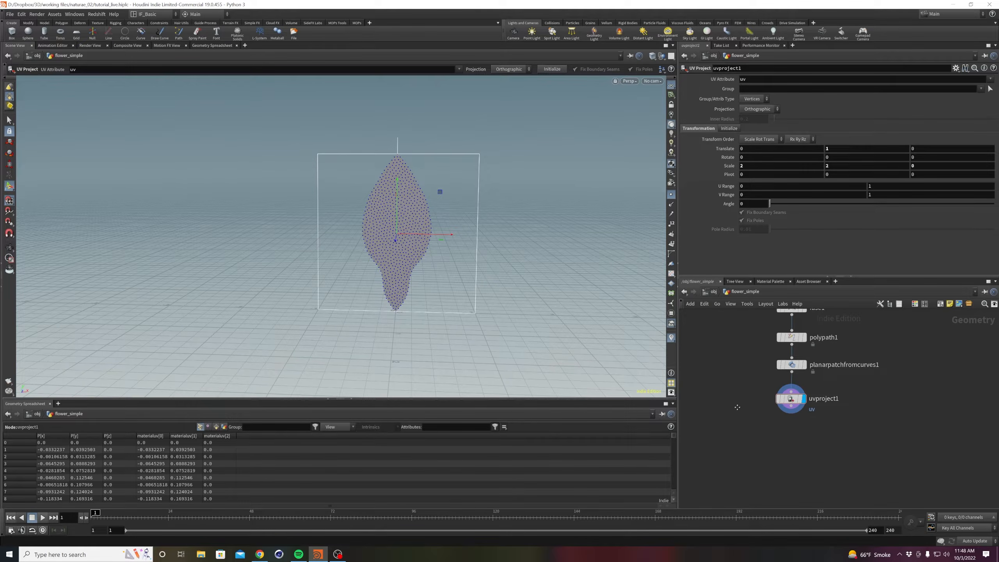
pyautogui.scroll(2, 443, 321)
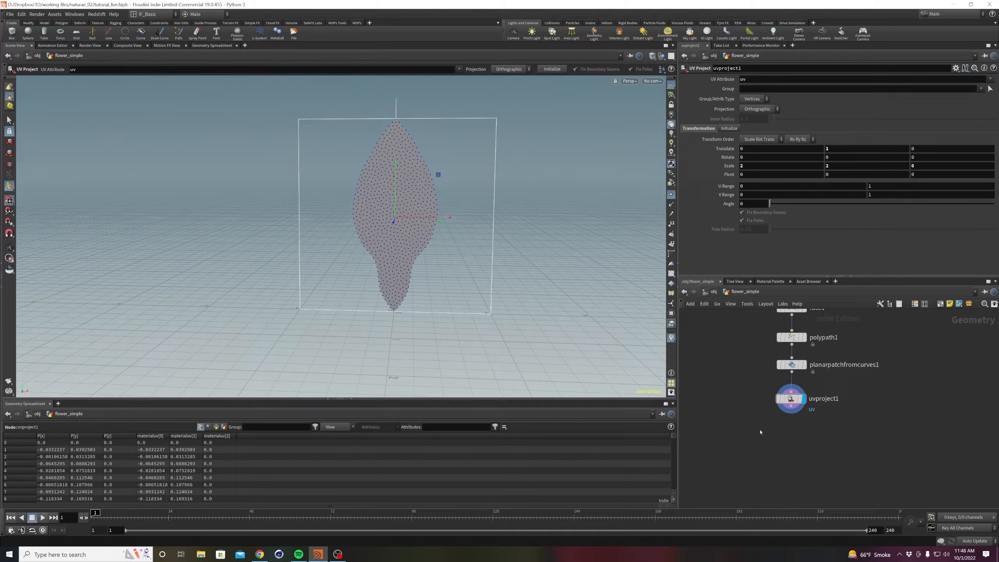
# Add a Sort node after uvproject1.
pyautogui.press('Tab')
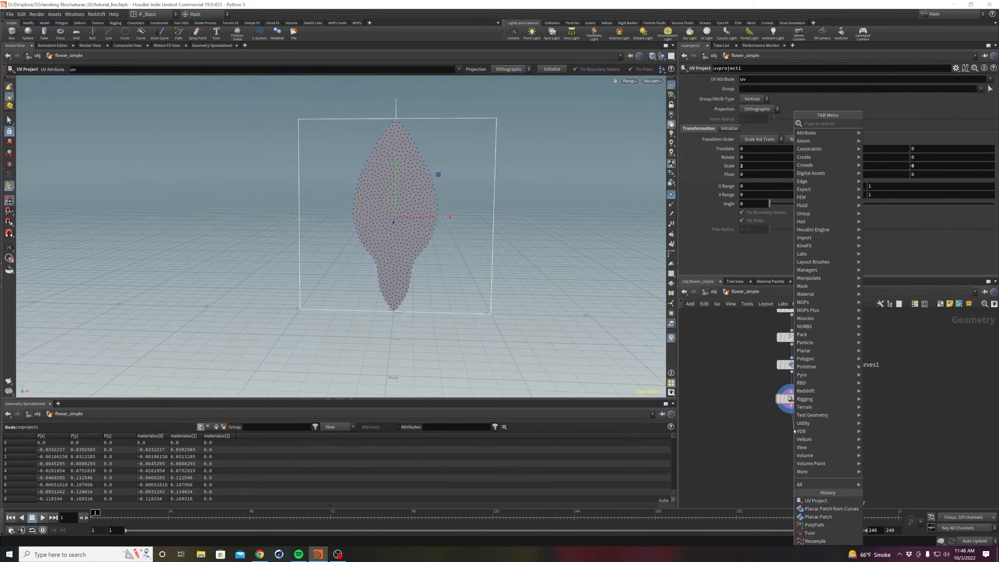
pyautogui.write('sort')
pyautogui.press('Return')
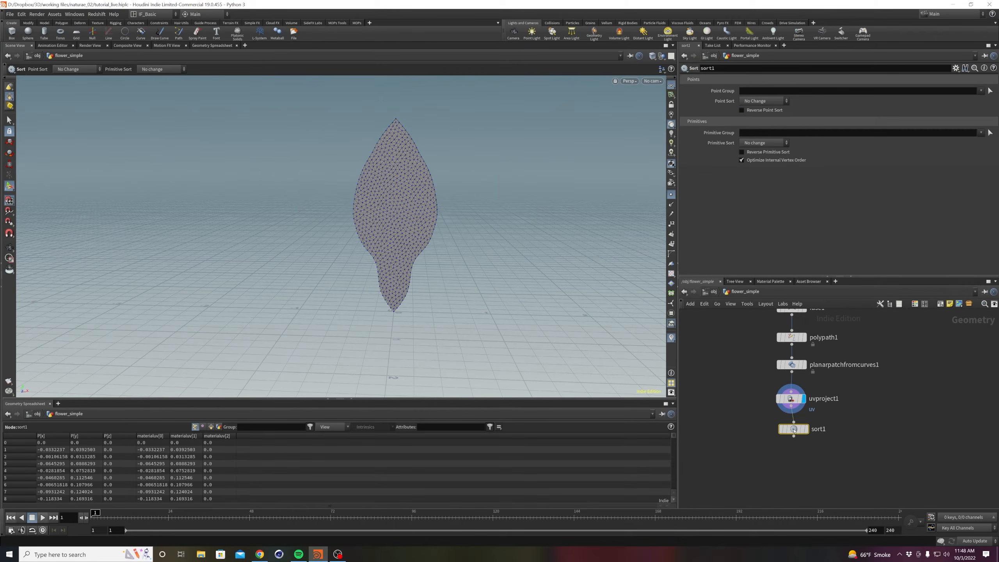
# Show point numbers instead of point markers on the petal, then align sort1 under uvproject1 and display its result.
pyautogui.click(671, 194)
pyautogui.click(671, 223)
pyautogui.scroll(3, 415, 191)
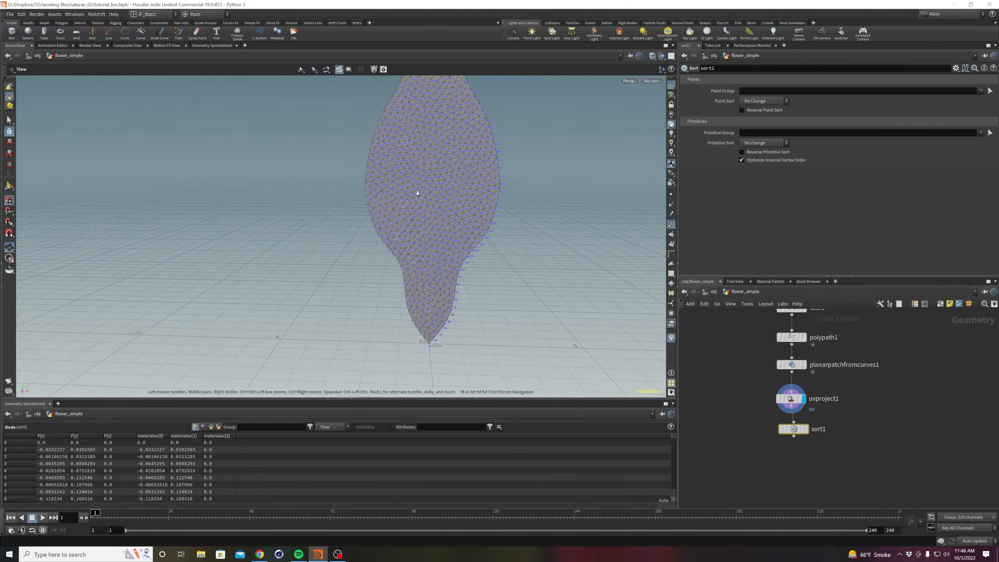
pyautogui.keyDown('alt'); pyautogui.moveTo(438, 143); pyautogui.dragTo(424, 236, button='middle'); pyautogui.keyUp('alt')
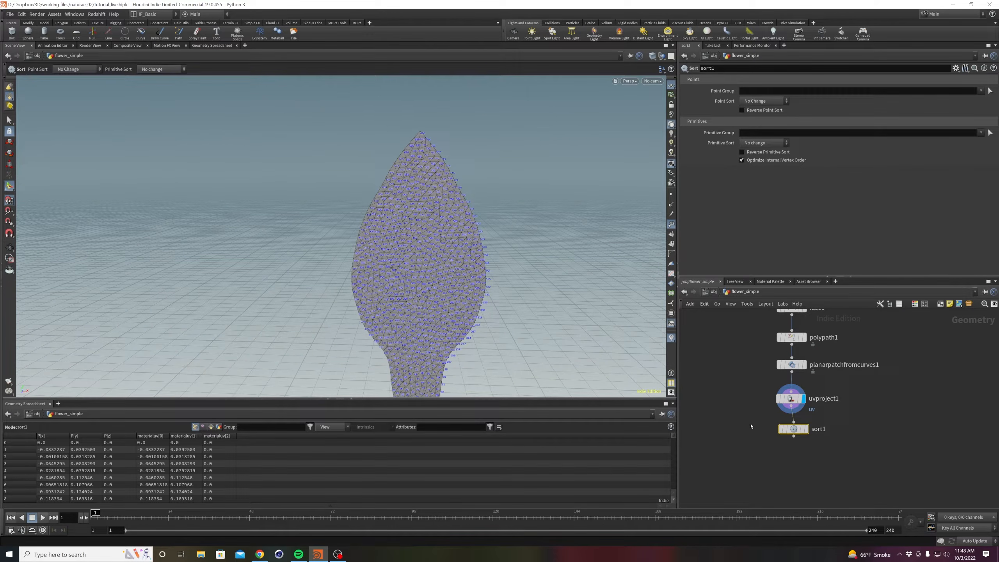
pyautogui.keyDown('alt'); pyautogui.moveTo(462, 291); pyautogui.dragTo(462, 285); pyautogui.keyUp('alt')
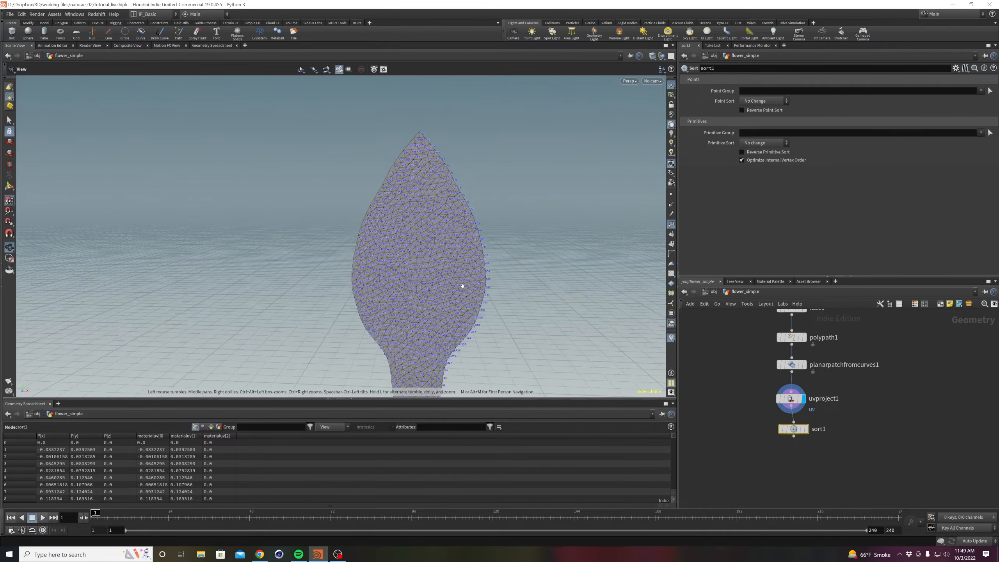
pyautogui.scroll(1, 430, 223)
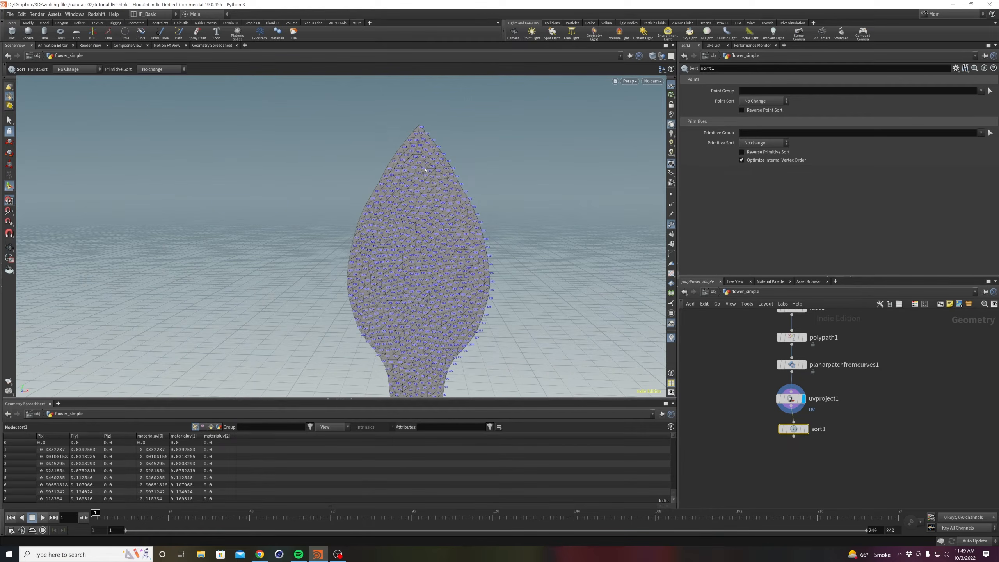
pyautogui.moveTo(793, 429); pyautogui.dragTo(791, 425)
pyautogui.click(804, 425)
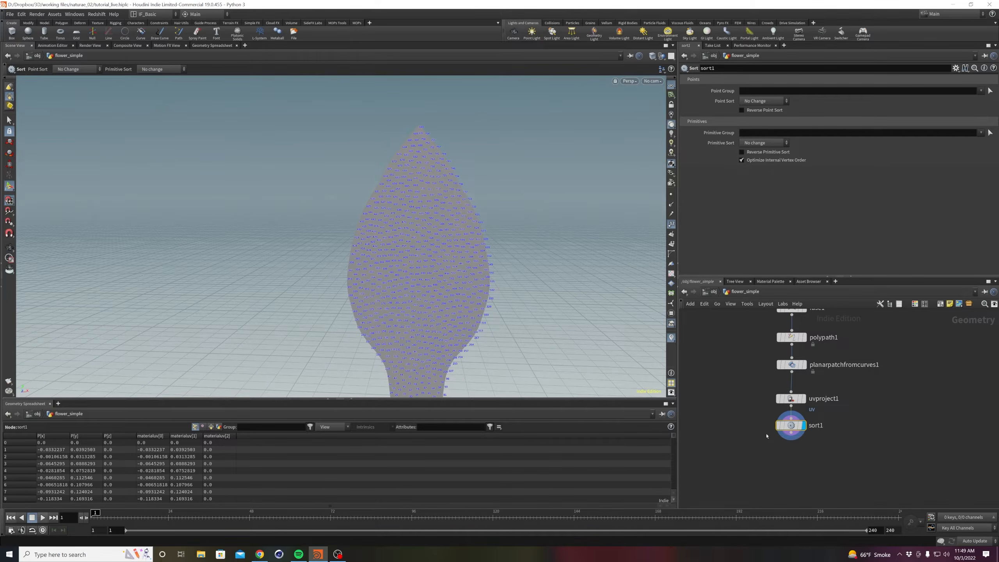
# Set sort1 to sort the points by Y and check the numbering from the petal's base to its tip.
pyautogui.keyDown('alt'); pyautogui.moveTo(520, 222); pyautogui.dragTo(455, 261); pyautogui.keyUp('alt')
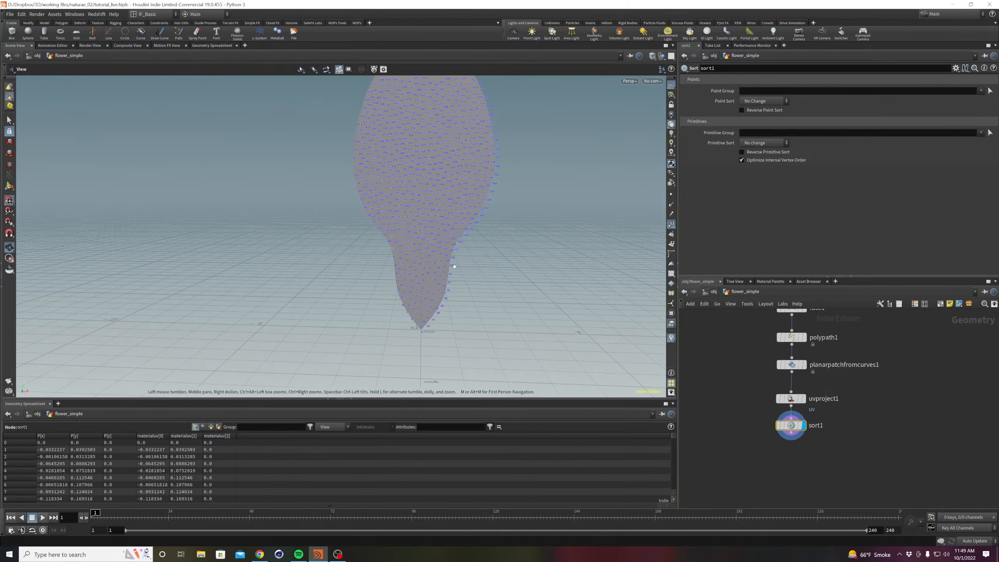
pyautogui.click(754, 101)
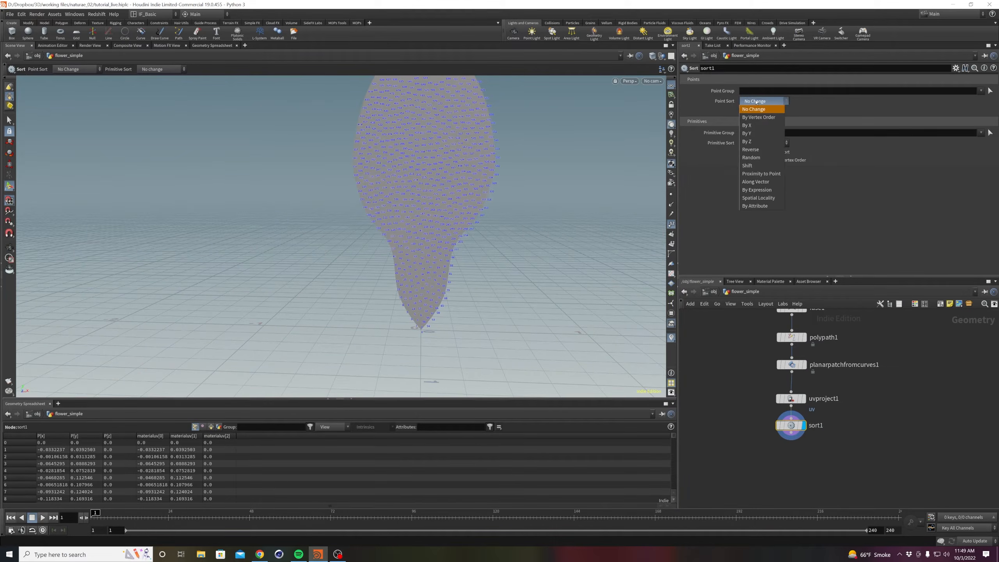
pyautogui.click(761, 131)
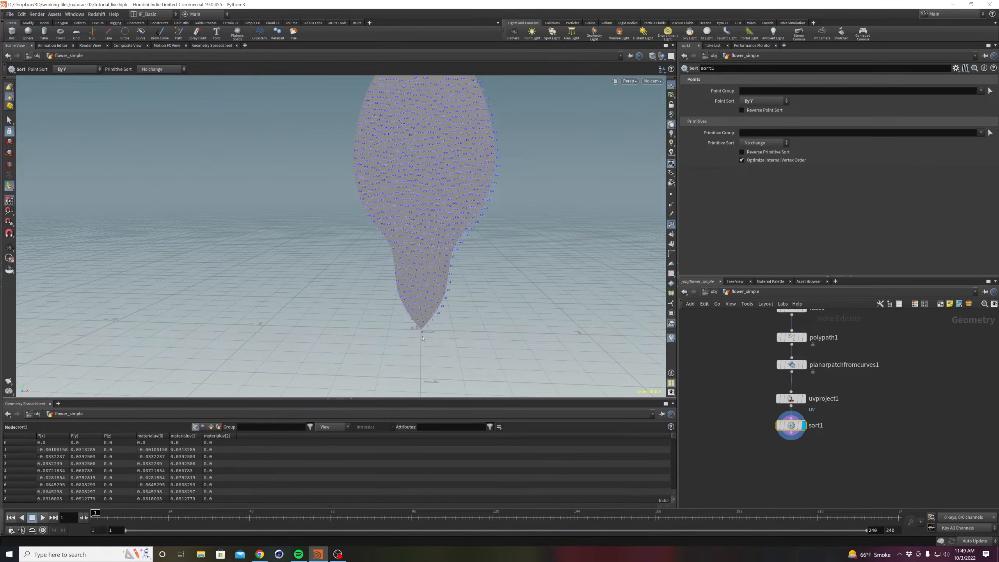
pyautogui.hotkey('space', 'h')
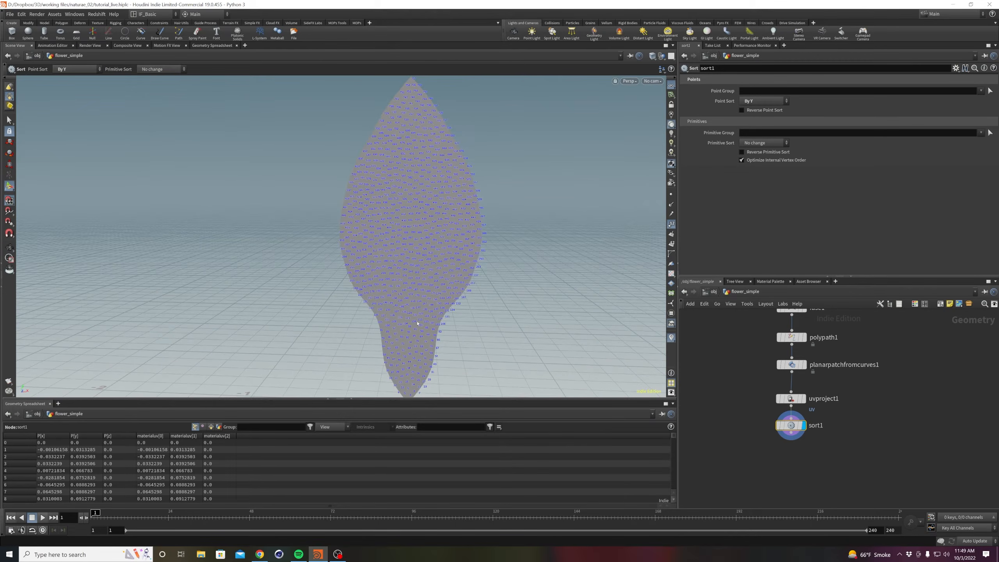
pyautogui.keyDown('alt'); pyautogui.moveTo(426, 126); pyautogui.dragTo(426, 174); pyautogui.keyUp('alt')
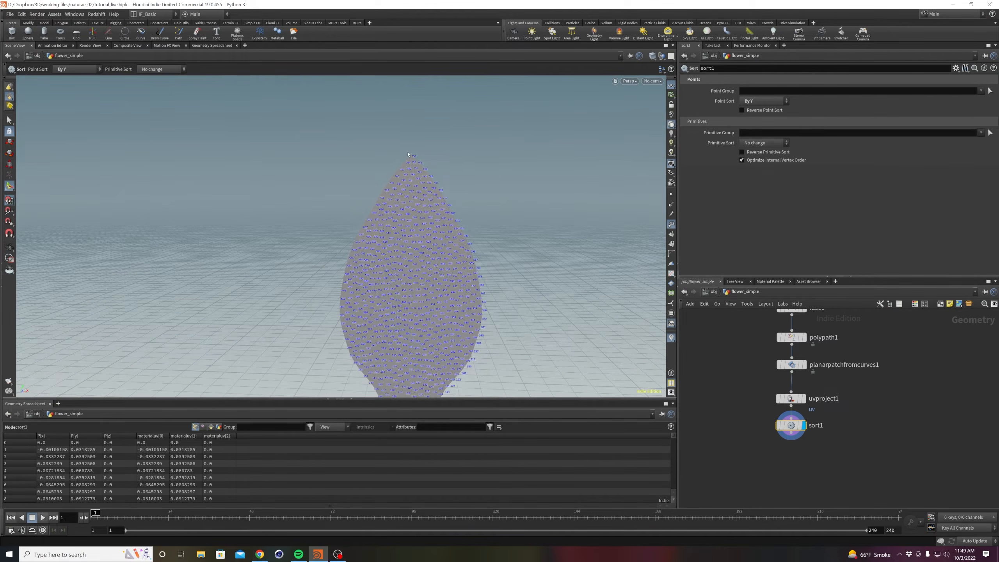
pyautogui.keyDown('alt'); pyautogui.moveTo(394, 326); pyautogui.dragTo(402, 287, button='middle'); pyautogui.keyUp('alt')
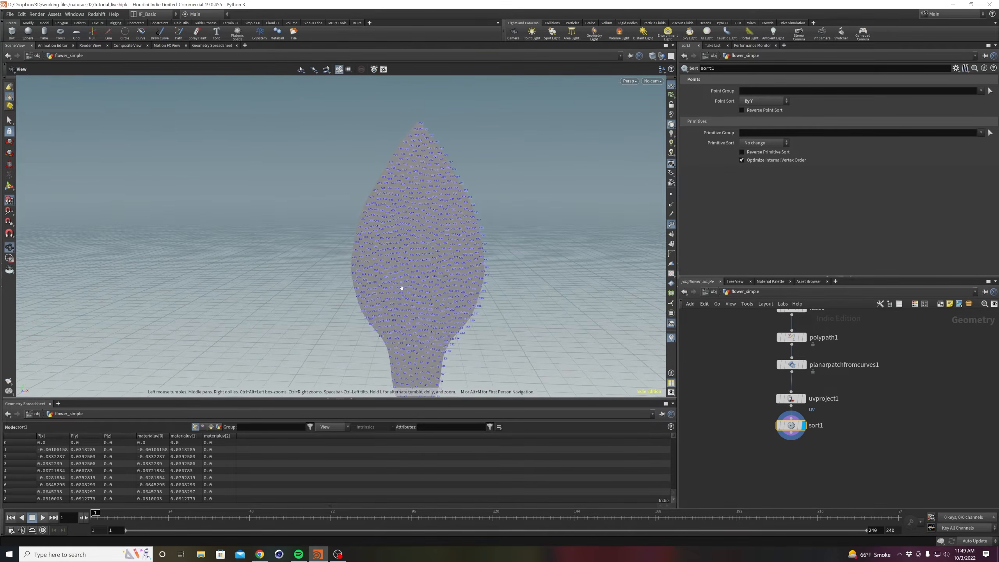
pyautogui.keyDown('alt'); pyautogui.moveTo(431, 248); pyautogui.dragTo(441, 188, button='middle'); pyautogui.keyUp('alt')
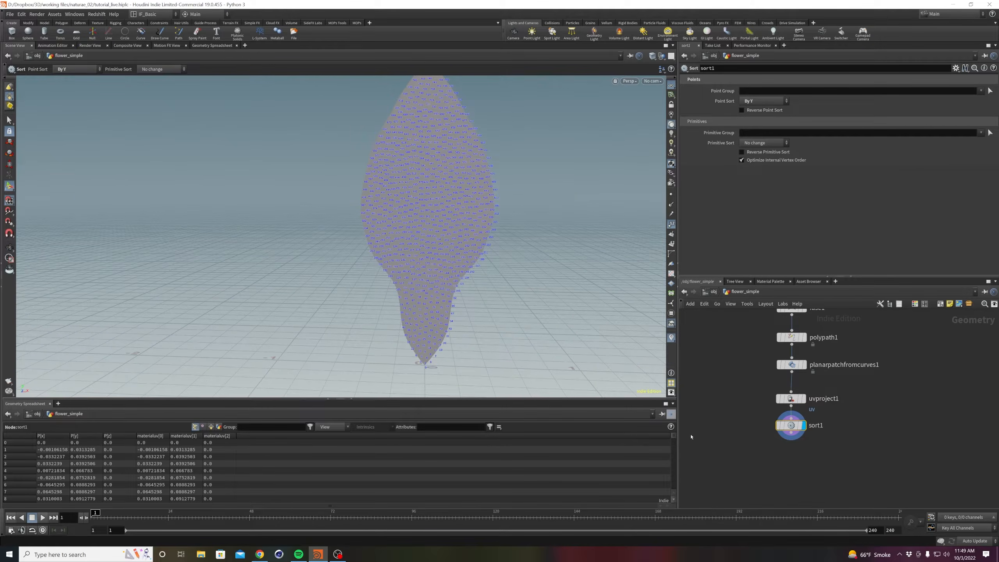
# Turn off the point numbers in the viewport and add a Group by Range node after sort1.
pyautogui.click(672, 223)
pyautogui.press('Tab')
pyautogui.write('gro')
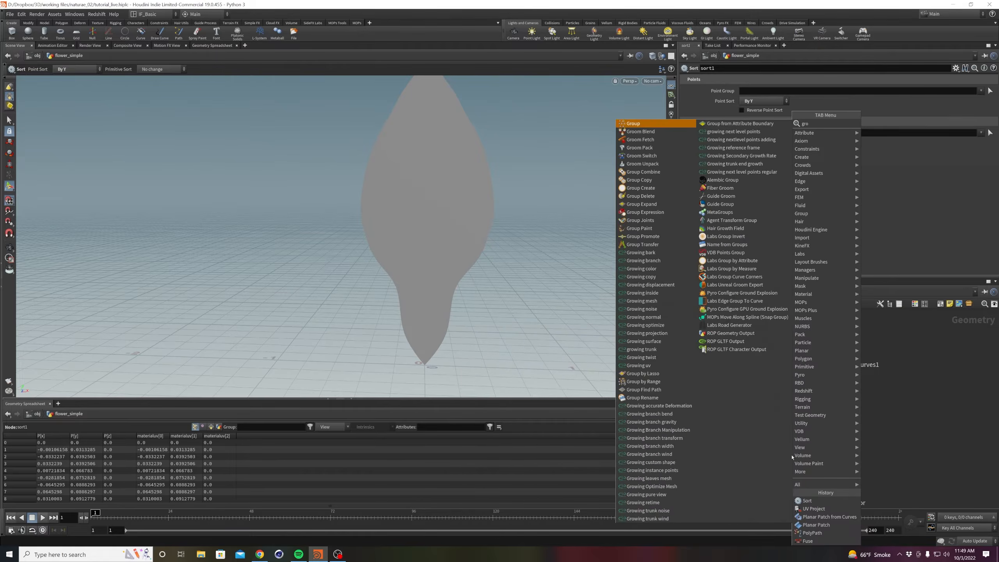
pyautogui.write('upra')
pyautogui.press('Return')
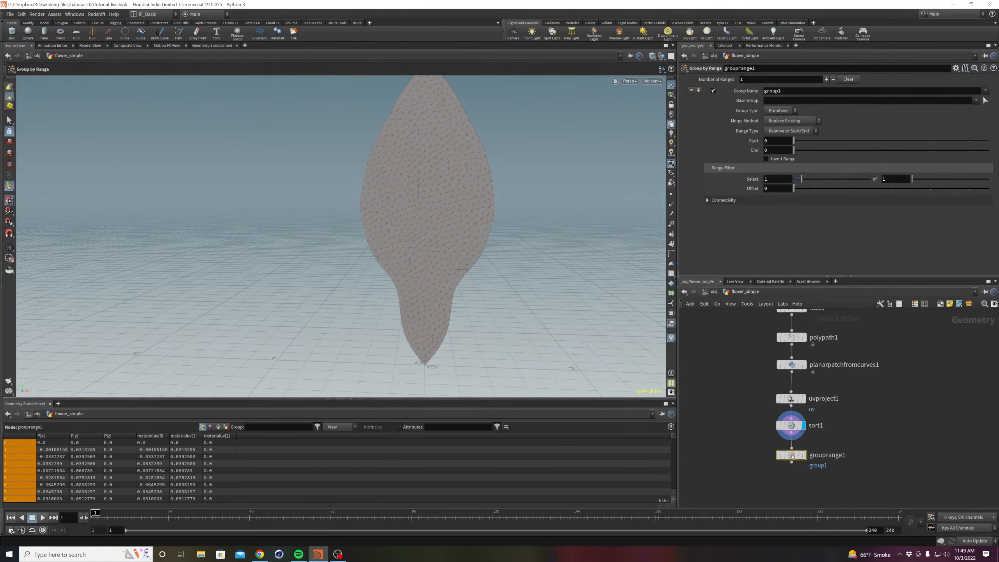
# Name both the Group by Range node and its group start, and display the node's result.
pyautogui.doubleClick(823, 456)
pyautogui.write('start')
pyautogui.press('Return')
pyautogui.moveTo(785, 91); pyautogui.dragTo(751, 93)
pyautogui.write('start')
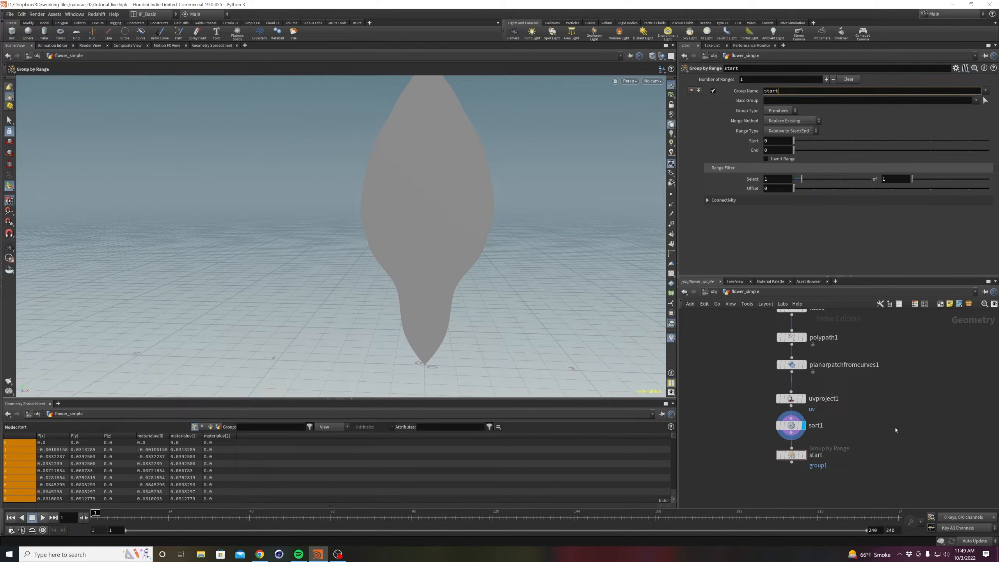
pyautogui.press('Return')
pyautogui.click(804, 456)
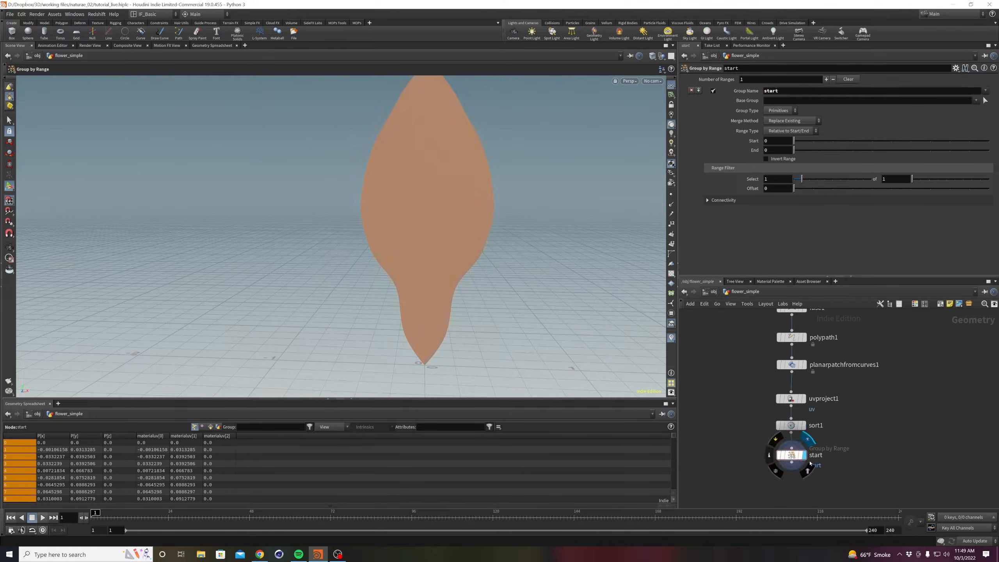
# Make start a point group with its range Start at 1 and the range inverted, isolating the petal's first point.
pyautogui.click(779, 110)
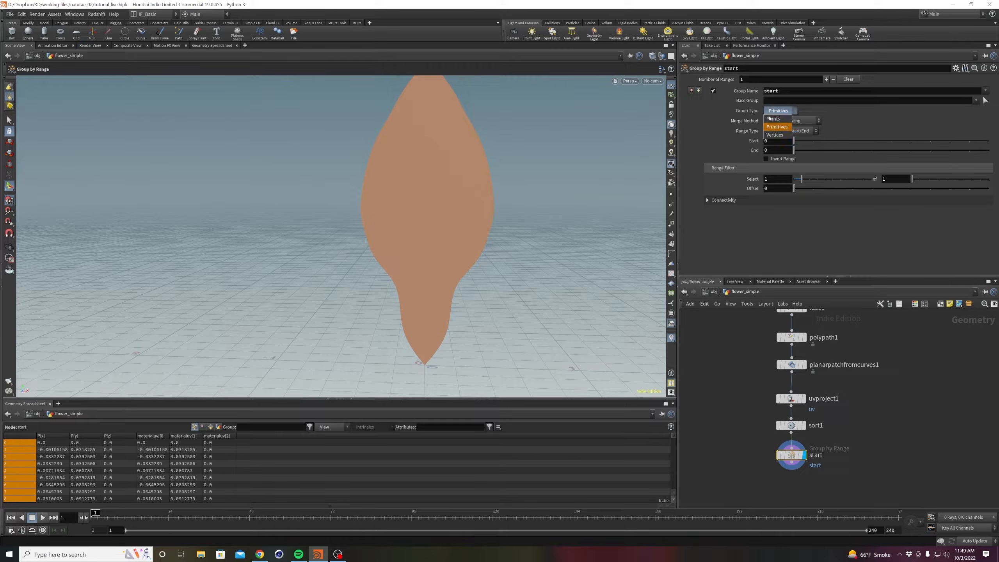
pyautogui.click(779, 118)
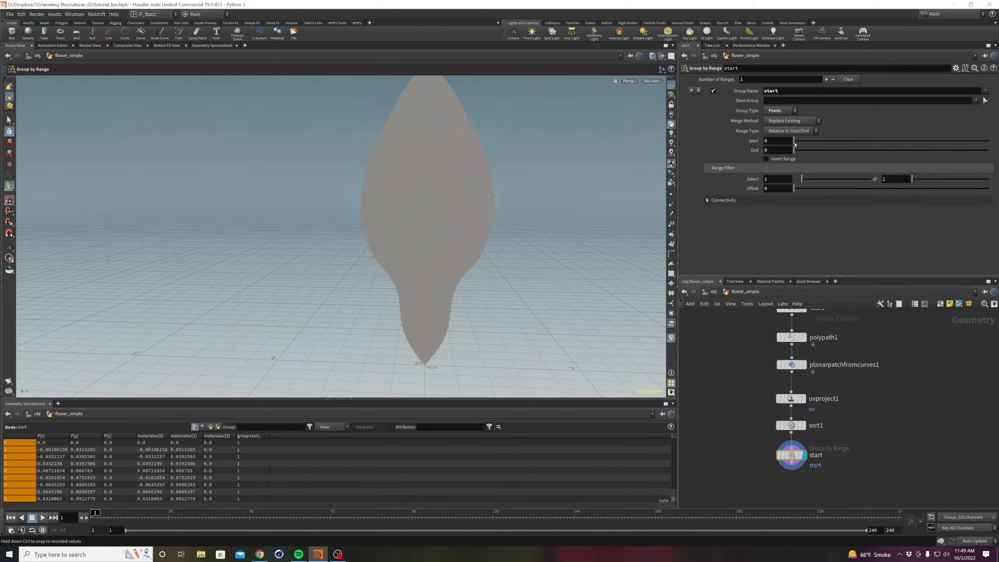
pyautogui.moveTo(804, 144)
pyautogui.mouseDown()
pyautogui.moveTo(820, 142)
pyautogui.moveTo(793, 143)
pyautogui.mouseUp()
pyautogui.moveTo(796, 141); pyautogui.dragTo(811, 141)
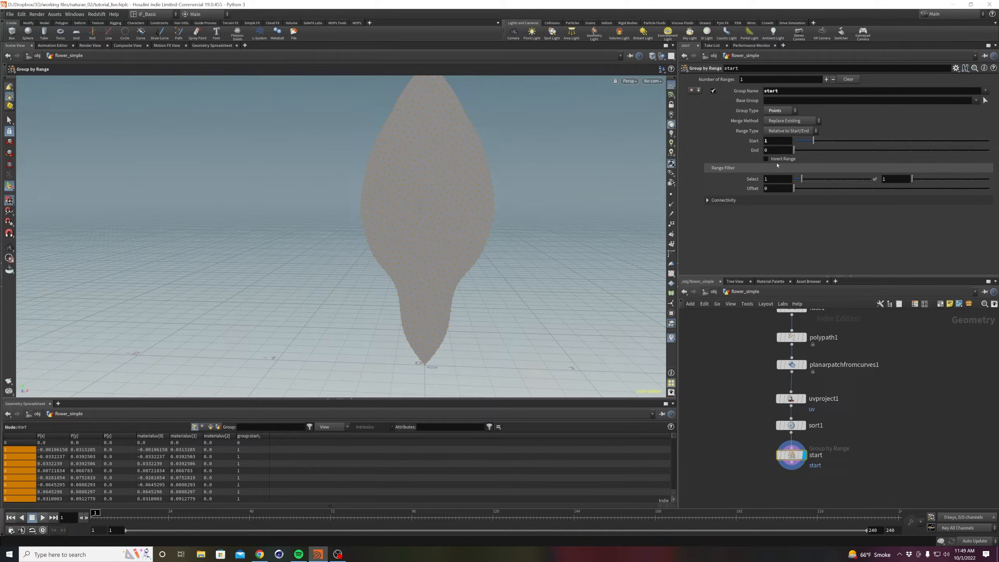
pyautogui.click(765, 159)
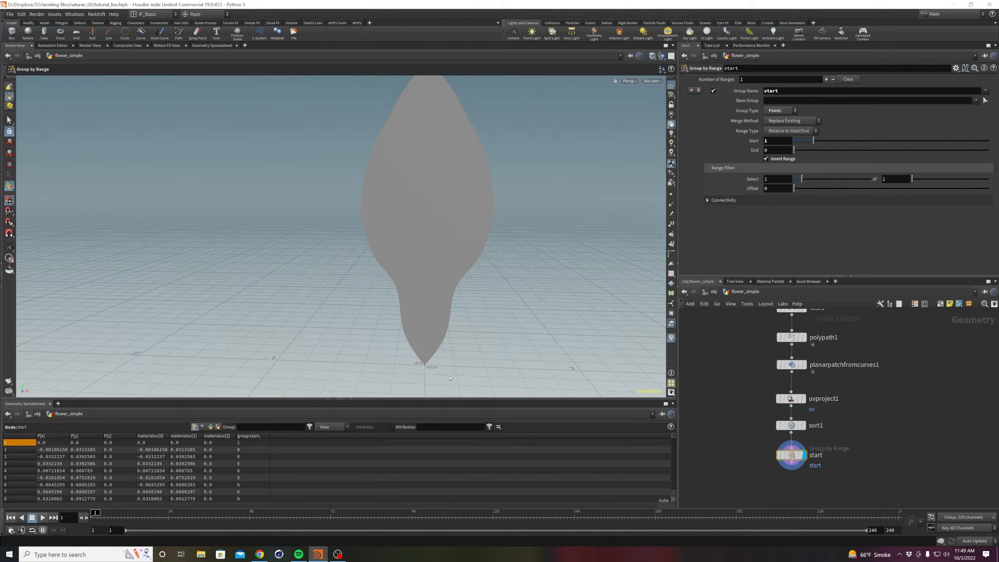
# Duplicate the start node below itself and name both the copy and its group end.
pyautogui.moveTo(752, 467); pyautogui.dragTo(747, 419, button='middle')
pyautogui.keyDown('alt'); pyautogui.moveTo(786, 409); pyautogui.dragTo(790, 441); pyautogui.keyUp('alt')
pyautogui.doubleClick(817, 441)
pyautogui.write('end')
pyautogui.moveTo(785, 91); pyautogui.dragTo(712, 91)
pyautogui.write('end')
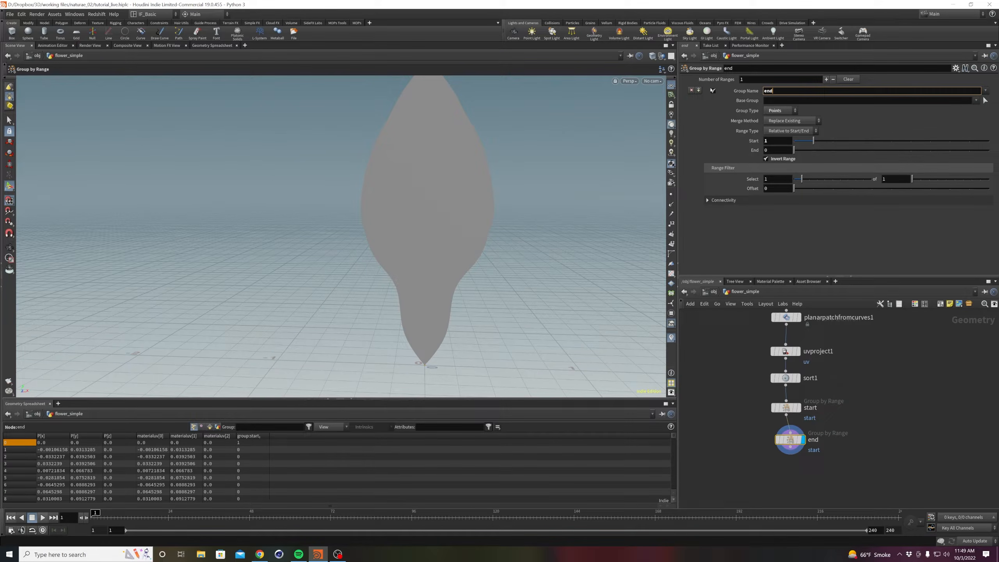
pyautogui.press('Return')
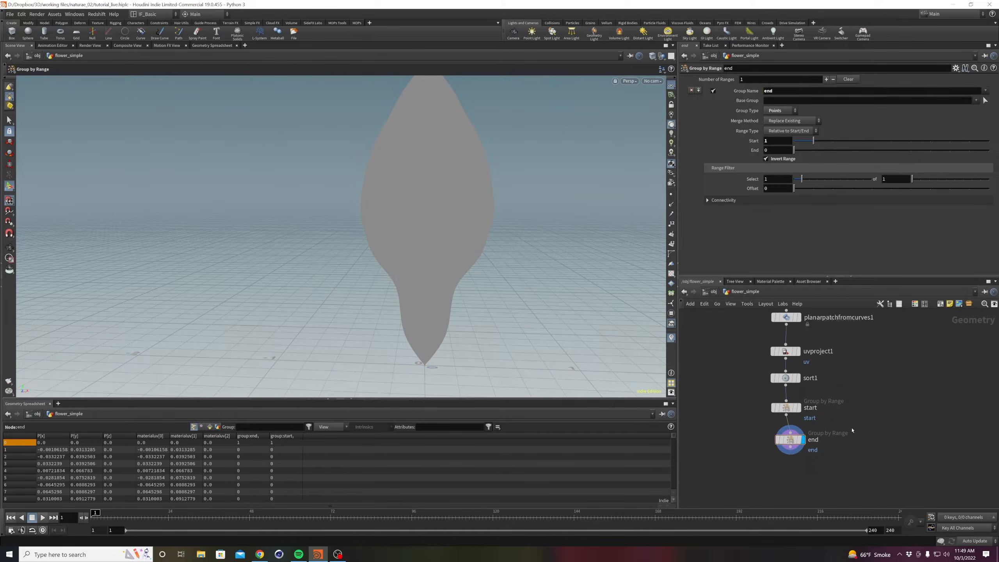
# Set the end group's range to Start 0 and End 1, keeping the range inverted.
pyautogui.click(766, 159)
pyautogui.moveTo(813, 140)
pyautogui.mouseDown()
pyautogui.moveTo(801, 153)
pyautogui.moveTo(813, 150)
pyautogui.mouseUp()
pyautogui.keyDown('alt'); pyautogui.moveTo(502, 156); pyautogui.dragTo(491, 256, button='middle'); pyautogui.keyUp('alt')
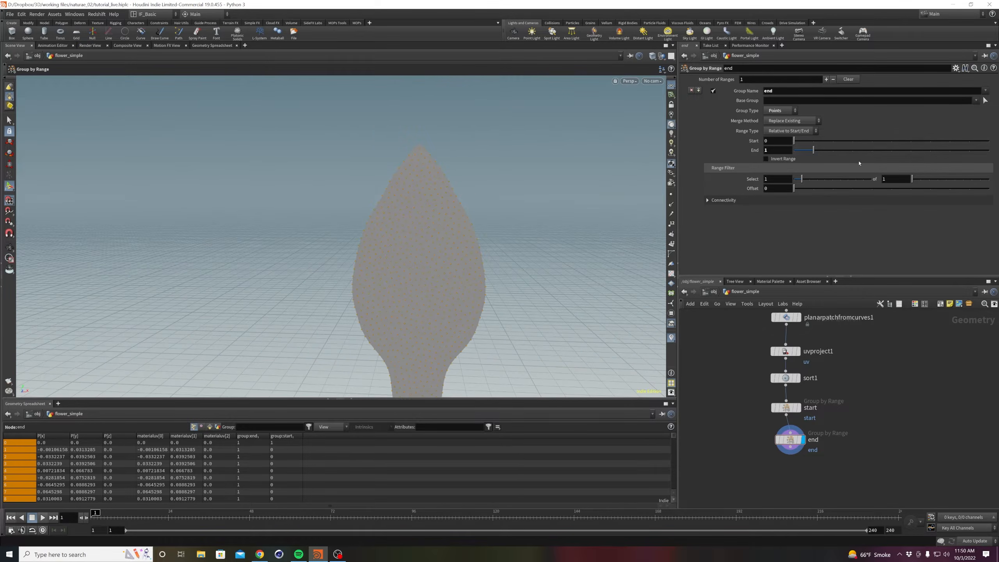
pyautogui.click(768, 159)
# Align the end node beneath the start node and save the scene.
pyautogui.moveTo(760, 482); pyautogui.dragTo(759, 444, button='middle')
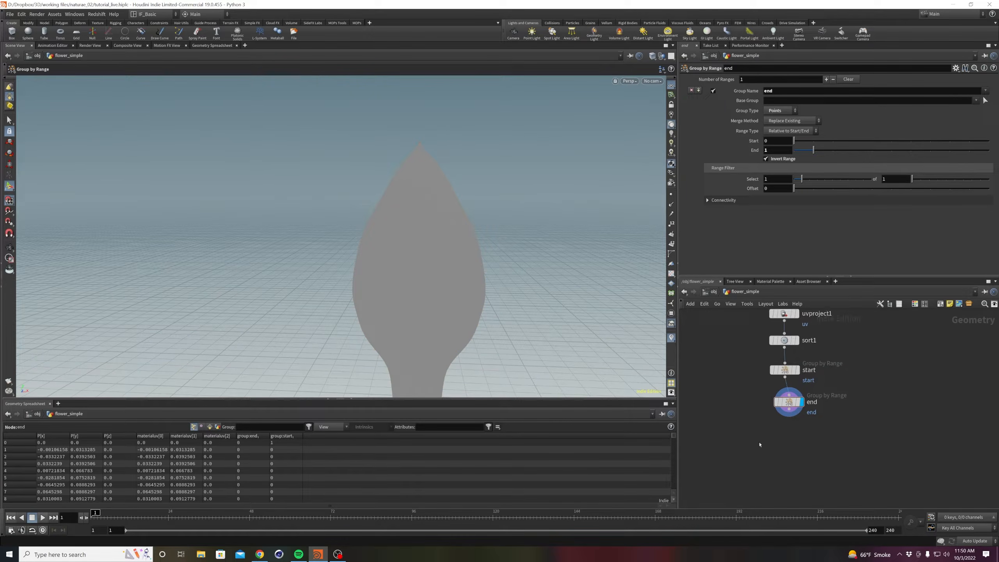
pyautogui.moveTo(789, 402); pyautogui.dragTo(785, 396)
pyautogui.hotkey('ctrl', 's')
pyautogui.moveTo(412, 330)
pyautogui.mouseDown()
pyautogui.moveTo(392, 361)
pyautogui.moveTo(404, 314)
pyautogui.mouseUp()
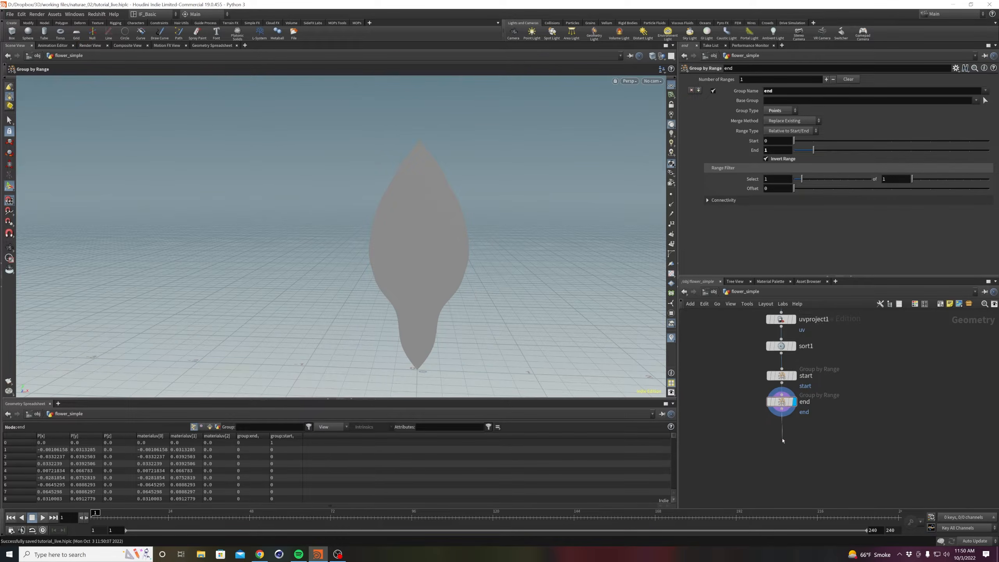
# Add a Point VOP node after the end node and display its result.
pyautogui.press('Tab')
pyautogui.write('pointp')
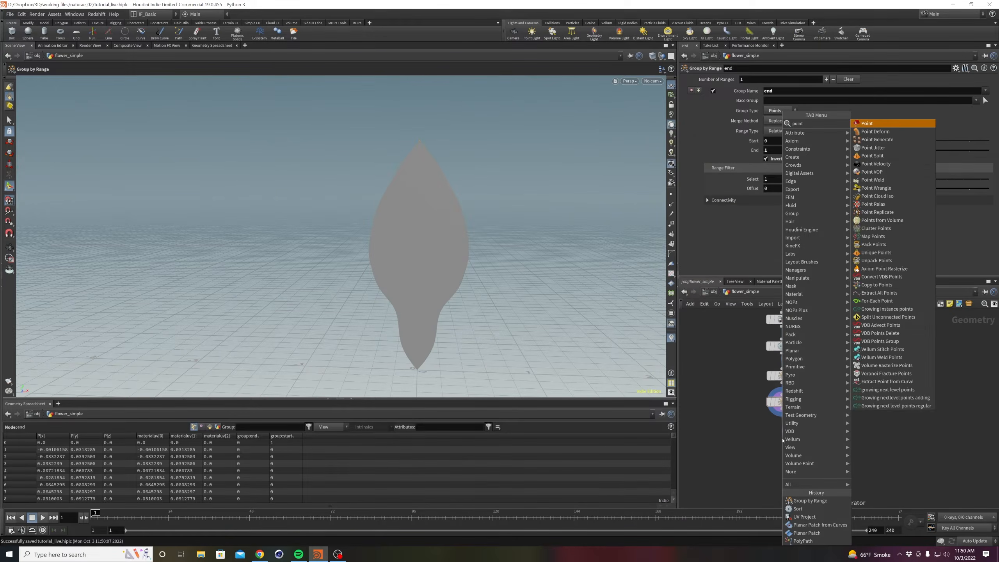
pyautogui.press('BackSpace')
pyautogui.write('vop')
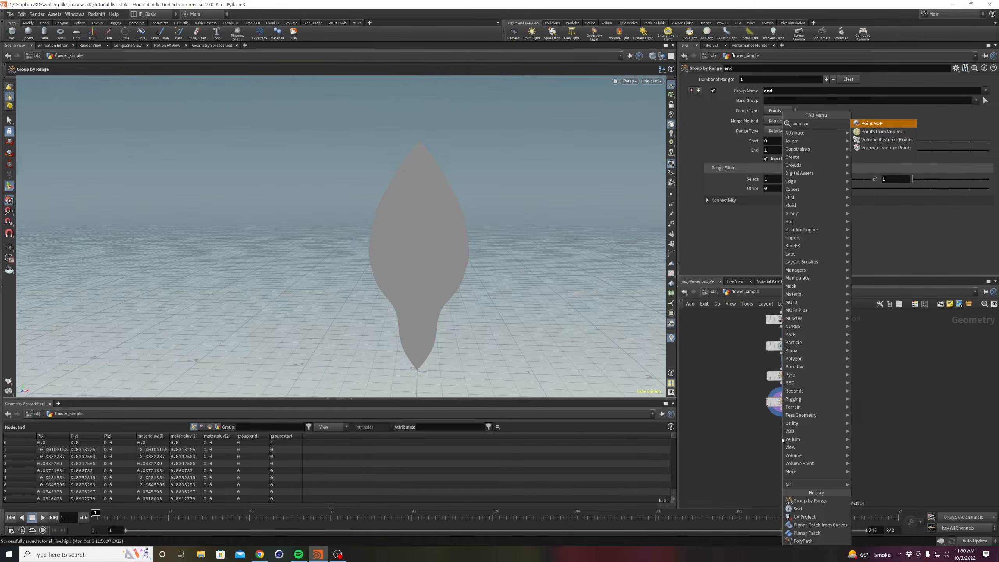
pyautogui.press('Return')
pyautogui.click(783, 440)
pyautogui.click(796, 438)
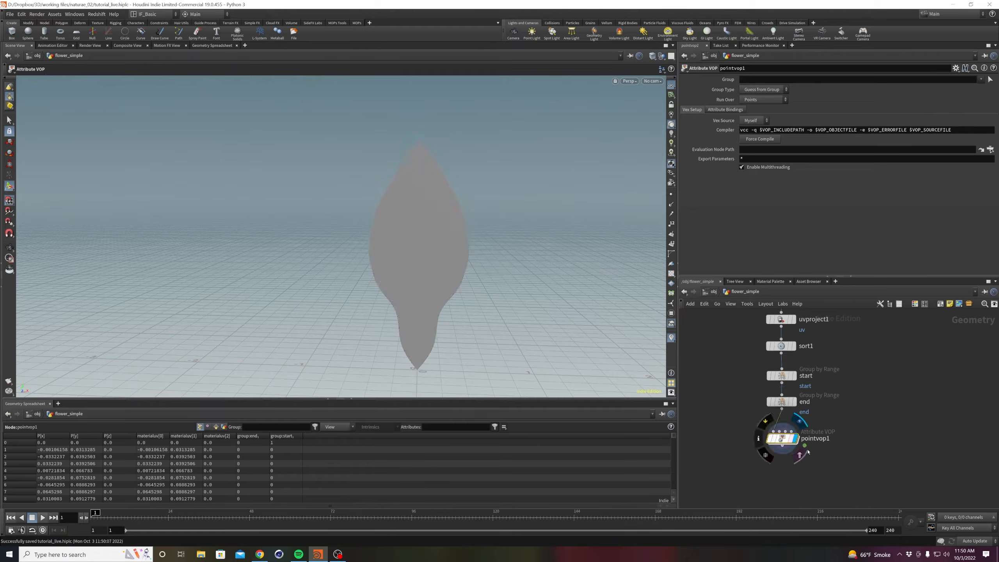
# Colour the new VOP node pink and rename it noise.
pyautogui.press('c')
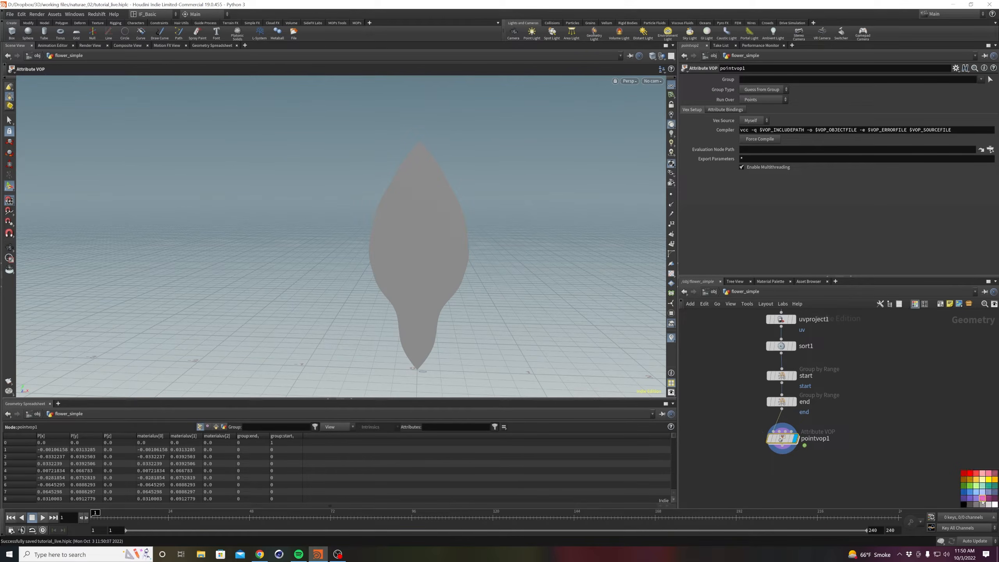
pyautogui.click(983, 499)
pyautogui.doubleClick(825, 440)
pyautogui.write('noise')
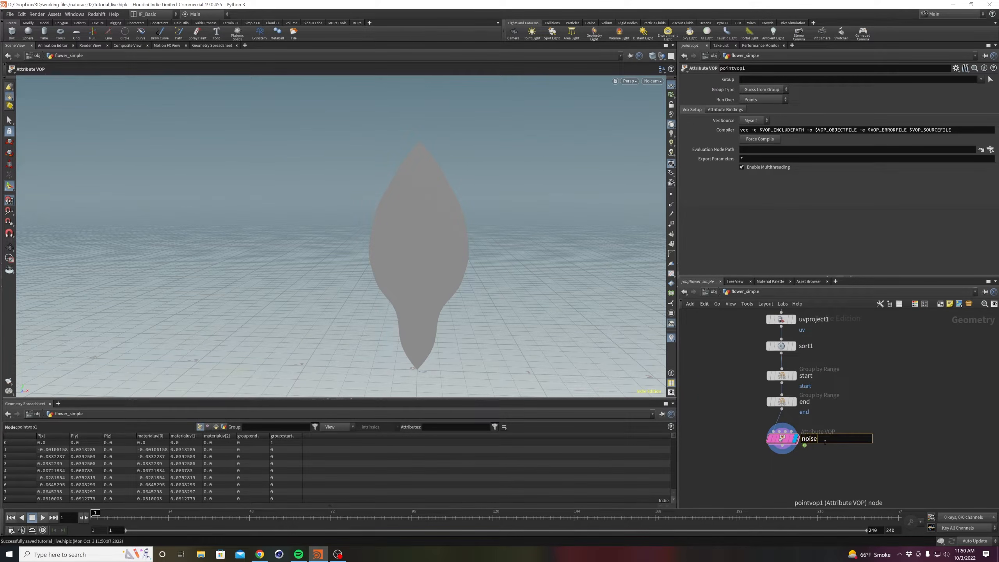
pyautogui.press('Return')
# Examine the deformed petal and the noise node's inner network, and return to the geometry network.
pyautogui.moveTo(421, 289); pyautogui.dragTo(551, 320)
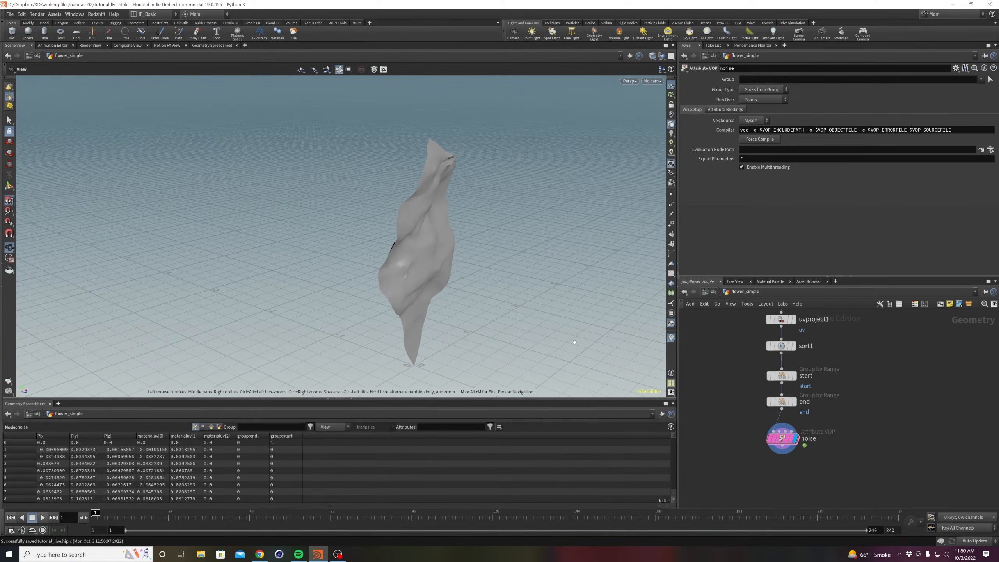
pyautogui.doubleClick(791, 440)
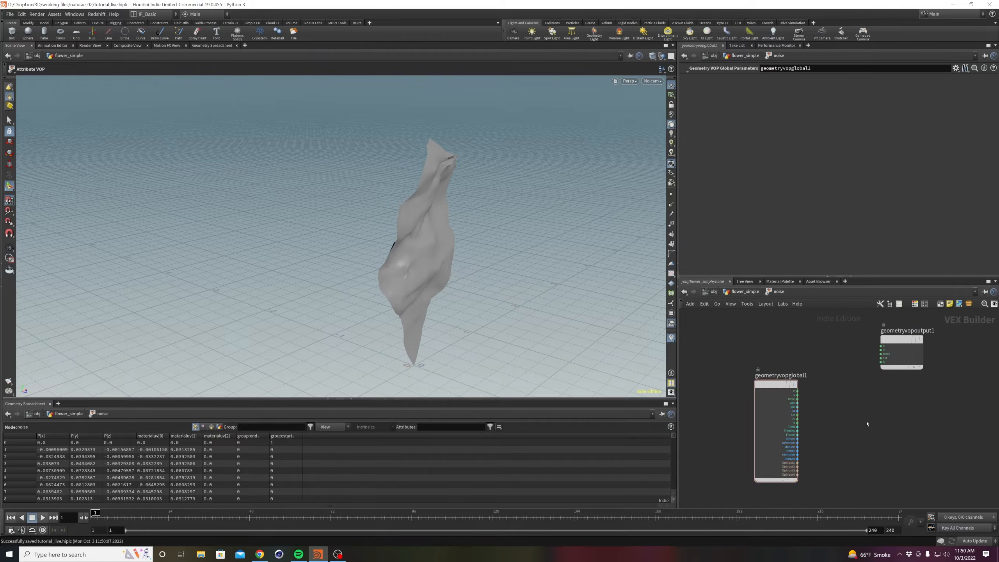
pyautogui.press('u')
pyautogui.moveTo(837, 437); pyautogui.dragTo(868, 443)
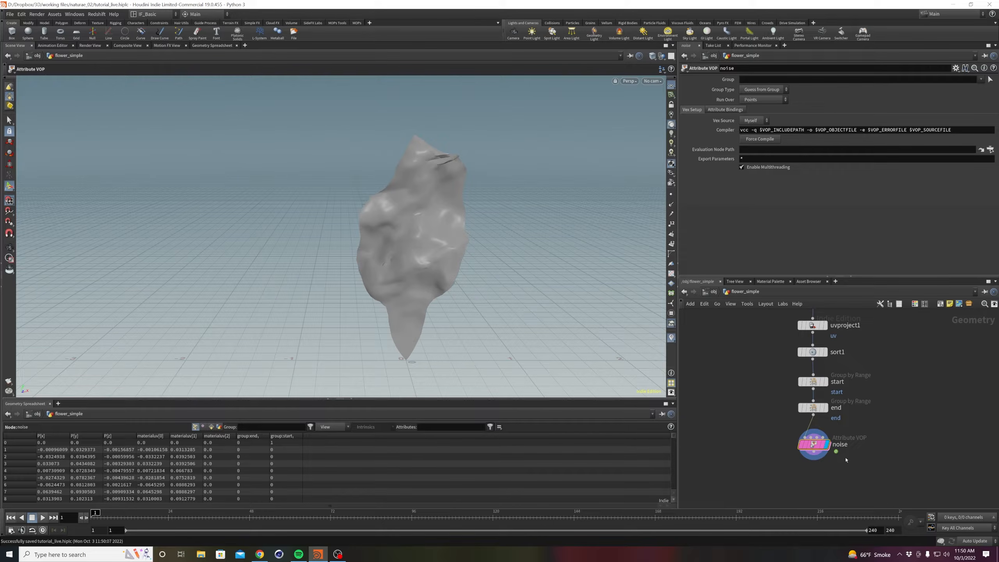
# Rename the noise node to p and back to noise to clear the unexpected petal deformation.
pyautogui.doubleClick(842, 444)
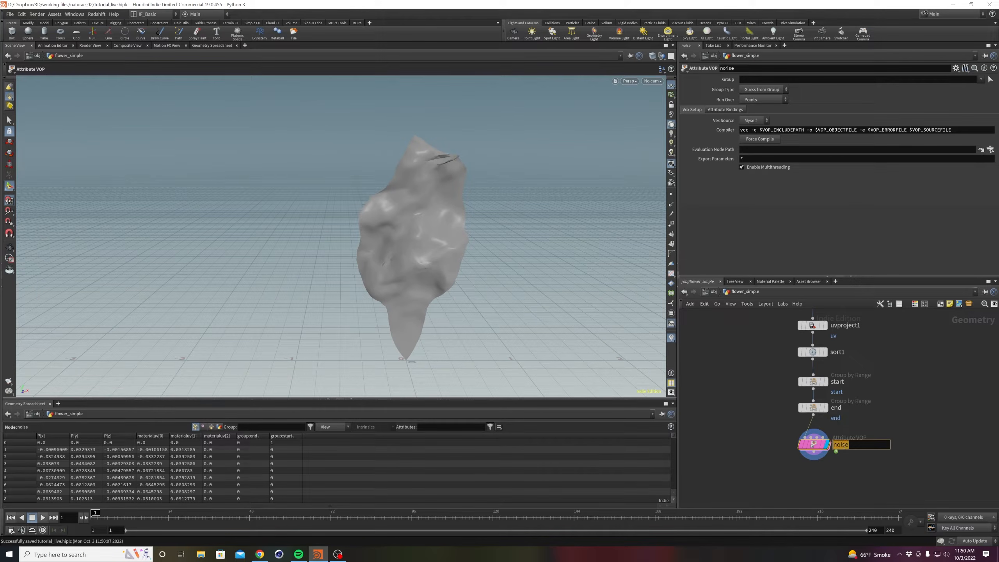
pyautogui.press('Return')
pyautogui.doubleClick(838, 446)
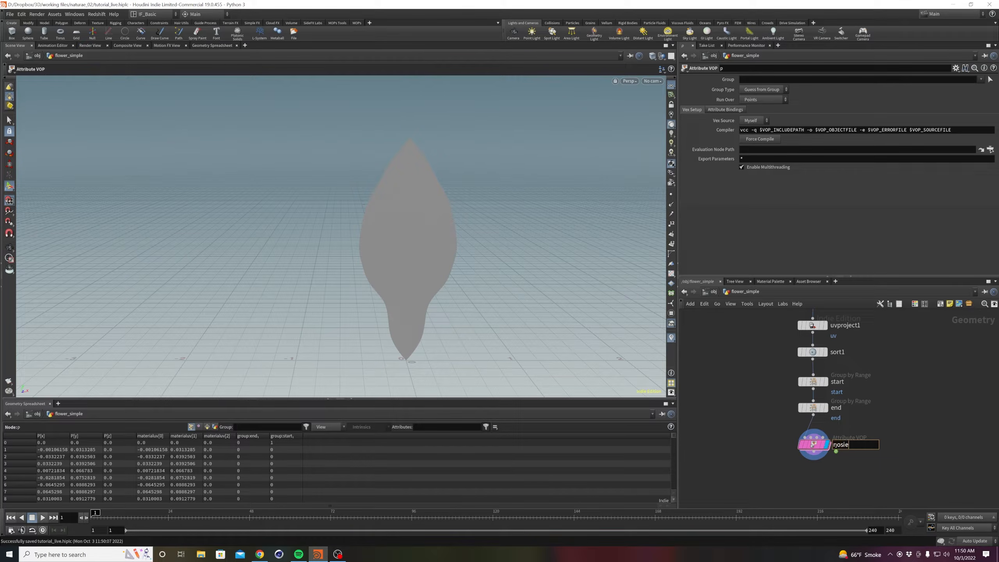
pyautogui.press('Return')
pyautogui.press('Escape')
pyautogui.moveTo(370, 226); pyautogui.dragTo(407, 247)
pyautogui.press('Return')
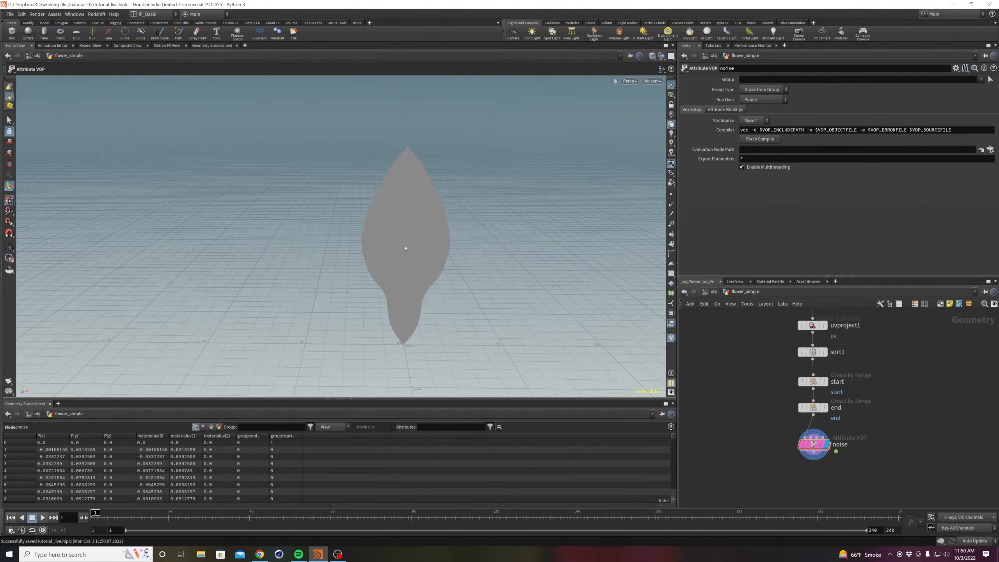
# Open the noise node's inner VOP network.
pyautogui.scroll(2, 744, 356)
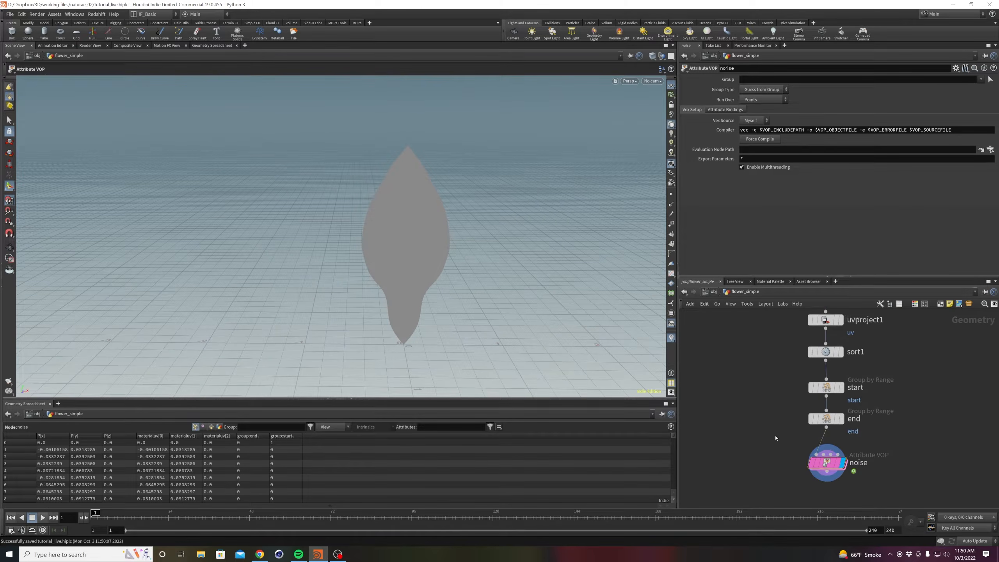
pyautogui.moveTo(776, 437); pyautogui.dragTo(767, 422, button='middle')
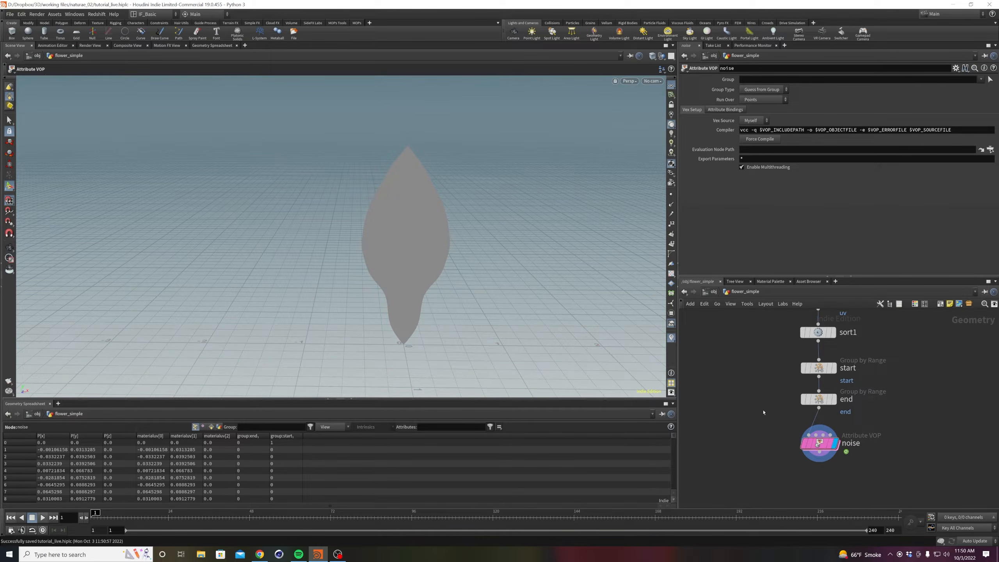
pyautogui.moveTo(827, 448)
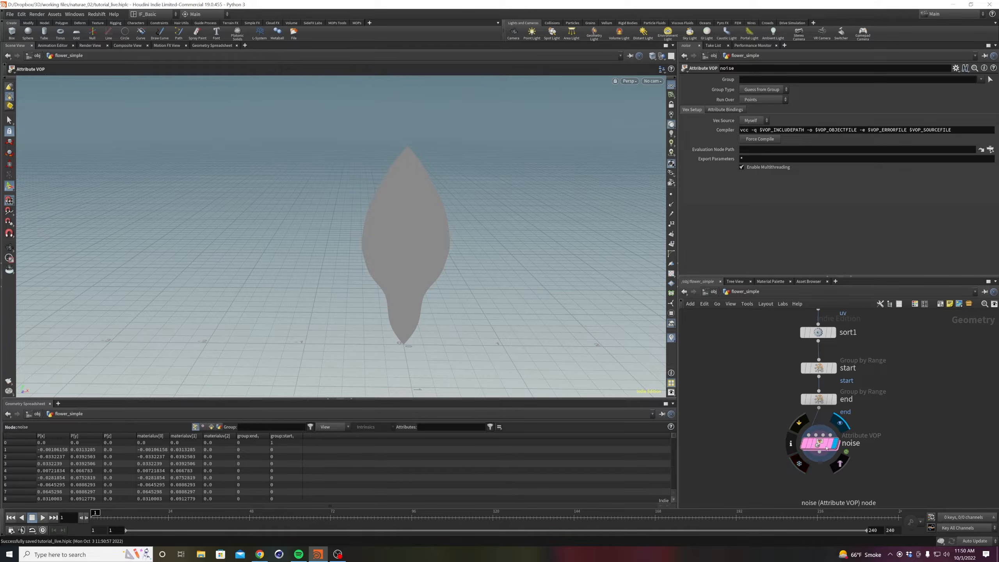
pyautogui.doubleClick(827, 448)
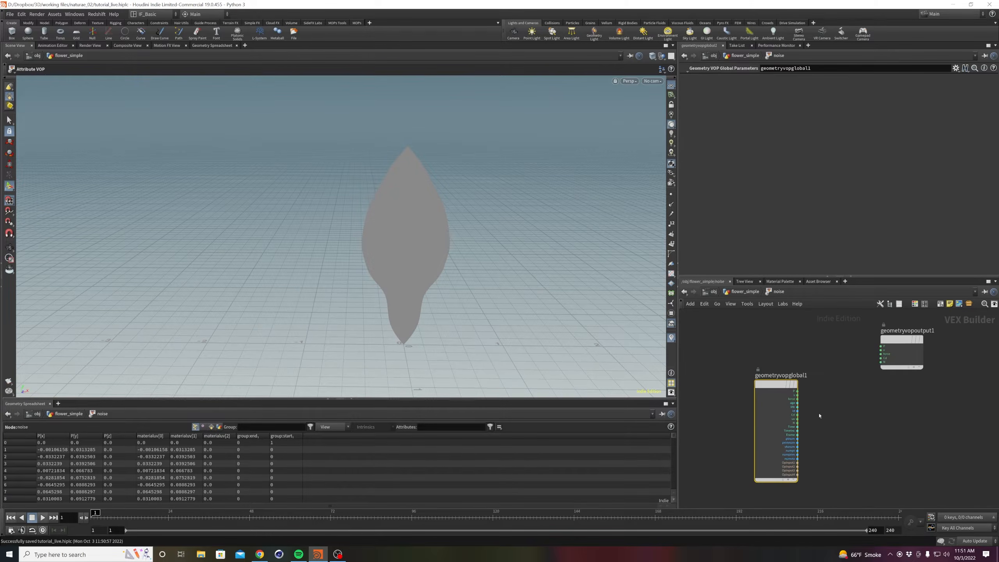
# Add a Turbulent Noise node and an Add node between the global parameters and the output of the VOP network.
pyautogui.moveTo(783, 416); pyautogui.dragTo(743, 405)
pyautogui.press('Tab')
pyautogui.write('t')
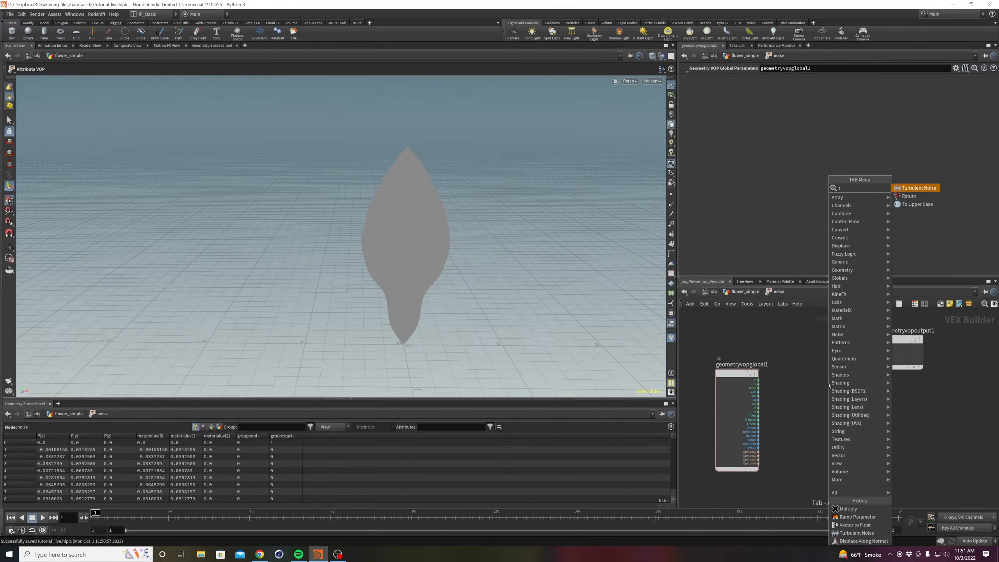
pyautogui.press('Return')
pyautogui.click(829, 386)
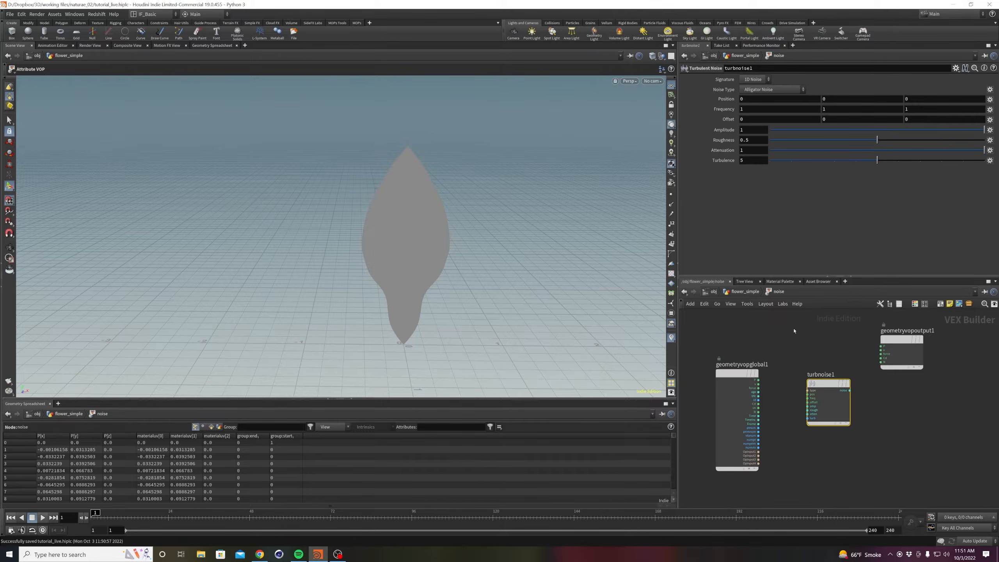
pyautogui.press('Tab')
pyautogui.write('add')
pyautogui.press('Return')
pyautogui.click(813, 347)
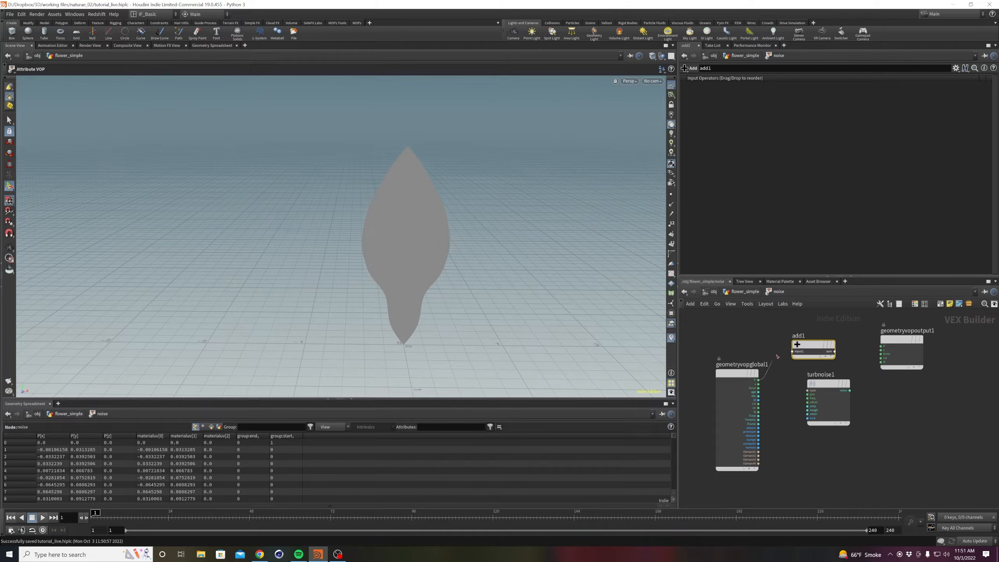
# Feed P into the Add and Turbulent Noise nodes, add the noise to P, and wire the sum to the output's P.
pyautogui.moveTo(758, 381); pyautogui.dragTo(793, 351)
pyautogui.moveTo(759, 380); pyautogui.dragTo(800, 401)
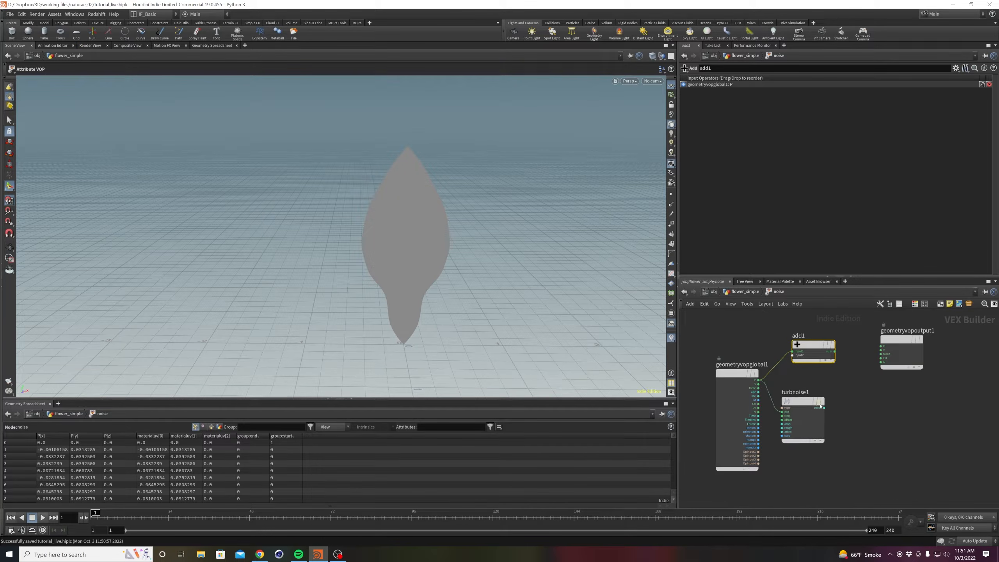
pyautogui.moveTo(835, 352); pyautogui.dragTo(875, 348)
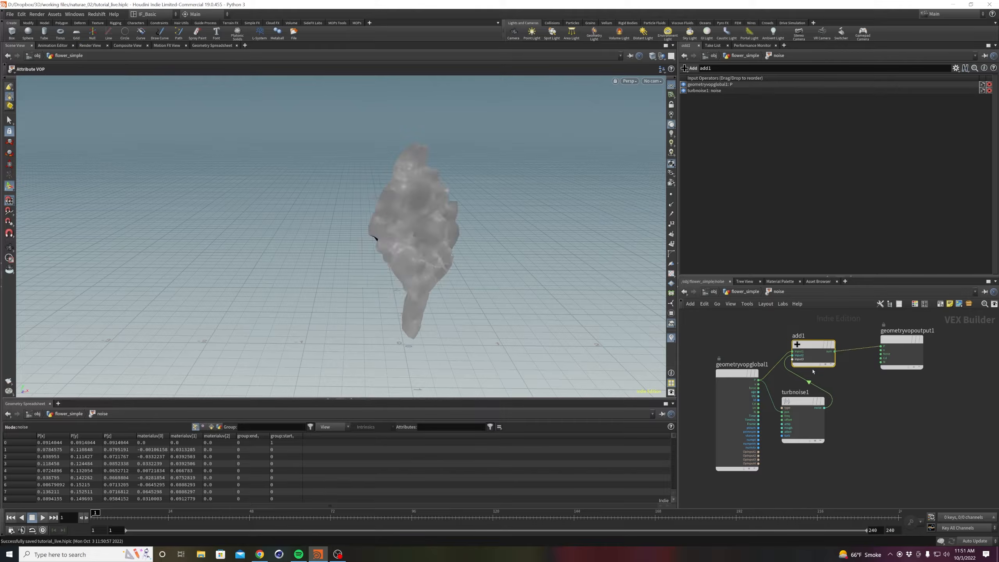
pyautogui.keyDown('alt'); pyautogui.moveTo(456, 237); pyautogui.dragTo(395, 236); pyautogui.keyUp('alt')
# Set the Turbulent Noise signature to 3D Noise and its noise type to Zero-Centered Perlin Noise.
pyautogui.click(806, 417)
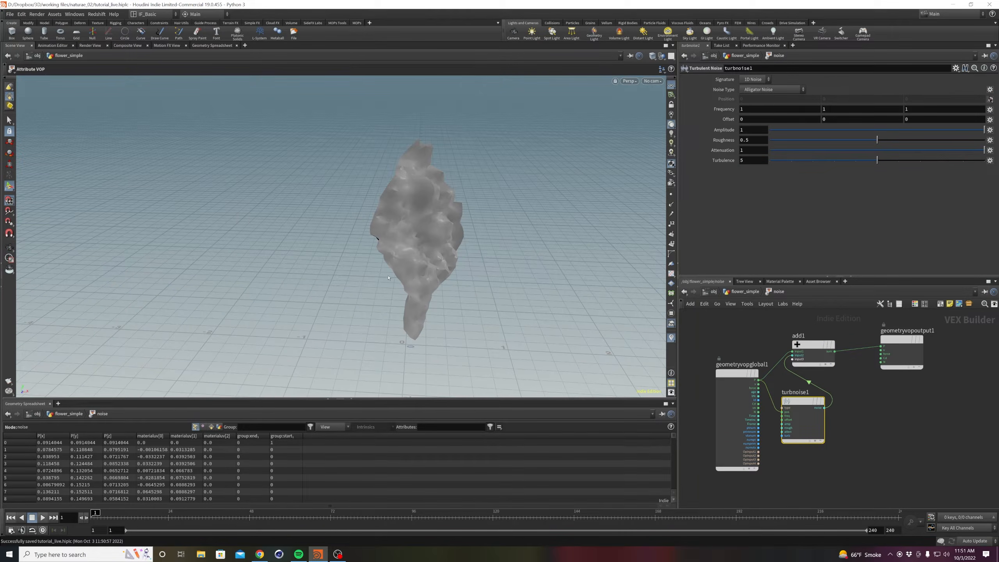
pyautogui.click(754, 79)
pyautogui.click(753, 87)
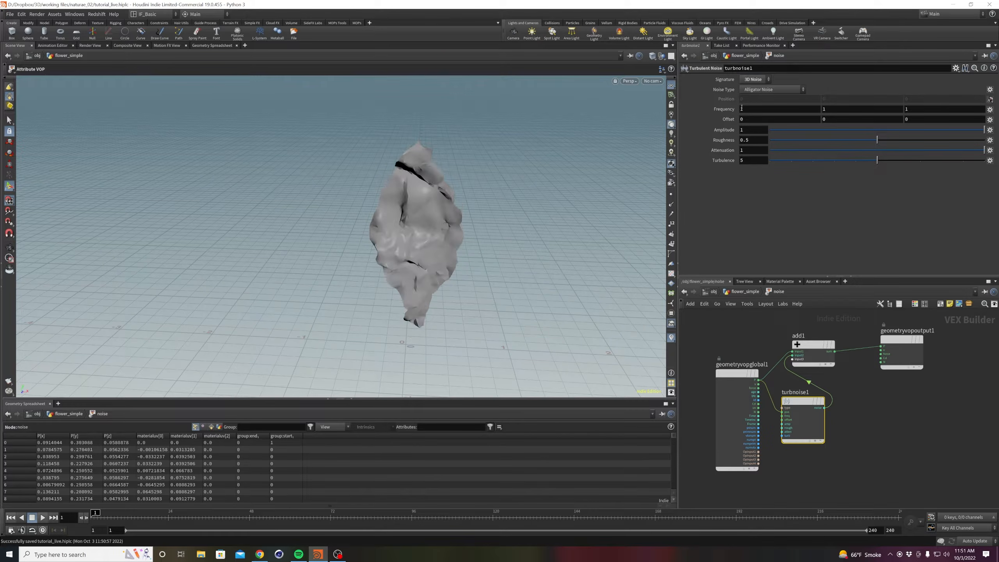
pyautogui.keyDown('alt'); pyautogui.moveTo(474, 219); pyautogui.dragTo(468, 232); pyautogui.keyUp('alt')
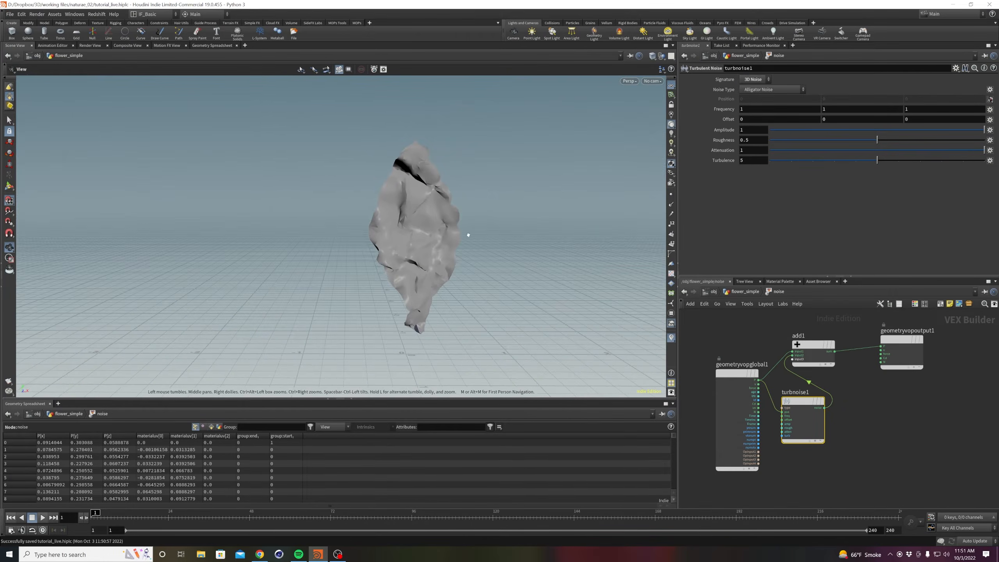
pyautogui.click(779, 90)
pyautogui.click(775, 139)
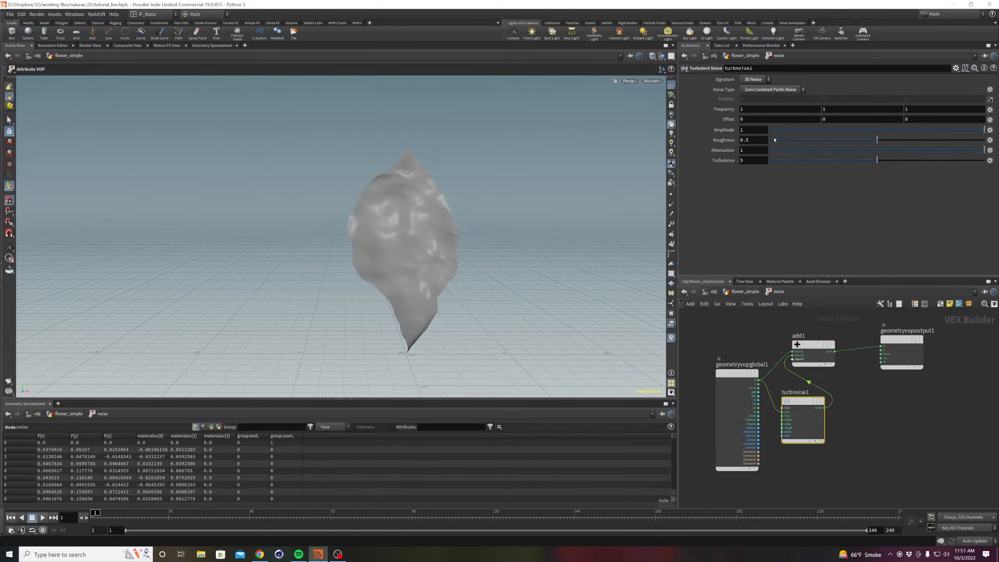
pyautogui.keyDown('alt'); pyautogui.moveTo(417, 236); pyautogui.dragTo(478, 229, button='middle'); pyautogui.keyUp('alt')
pyautogui.keyDown('alt'); pyautogui.scroll(-1, 478, 230); pyautogui.keyUp('alt')
pyautogui.keyDown('alt'); pyautogui.moveTo(478, 229); pyautogui.dragTo(535, 279); pyautogui.keyUp('alt')
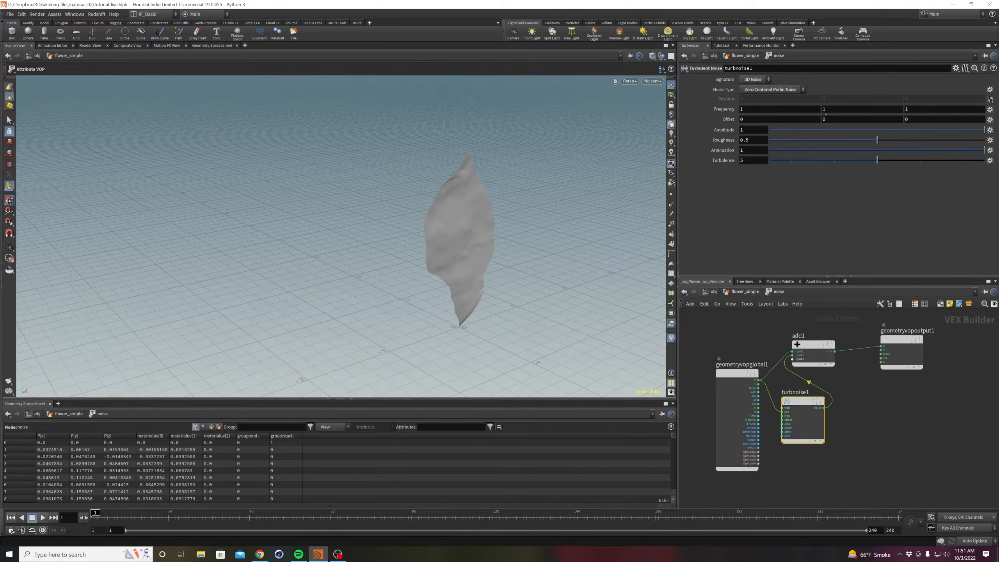
# Set the turbulent noise frequency to 0.9 on all axes and its amplitude to 1.48.
pyautogui.middleClick(726, 108)
pyautogui.moveTo(726, 109); pyautogui.dragTo(900, 145, button='middle')
pyautogui.keyDown('alt'); pyautogui.moveTo(423, 272); pyautogui.dragTo(373, 261); pyautogui.keyUp('alt')
pyautogui.moveTo(887, 440); pyautogui.dragTo(880, 419, button='middle')
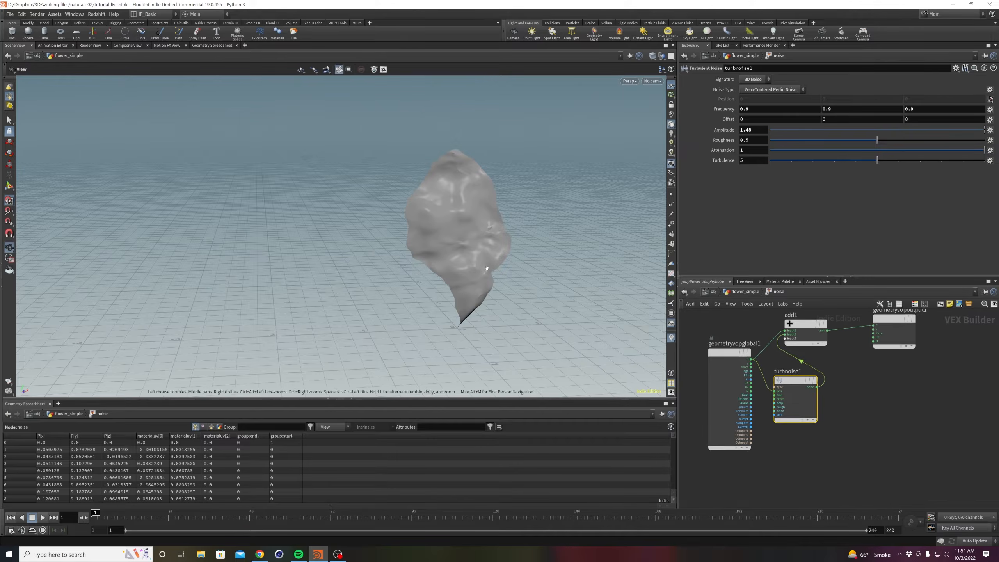
pyautogui.keyDown('alt'); pyautogui.moveTo(486, 269); pyautogui.dragTo(472, 326); pyautogui.keyUp('alt')
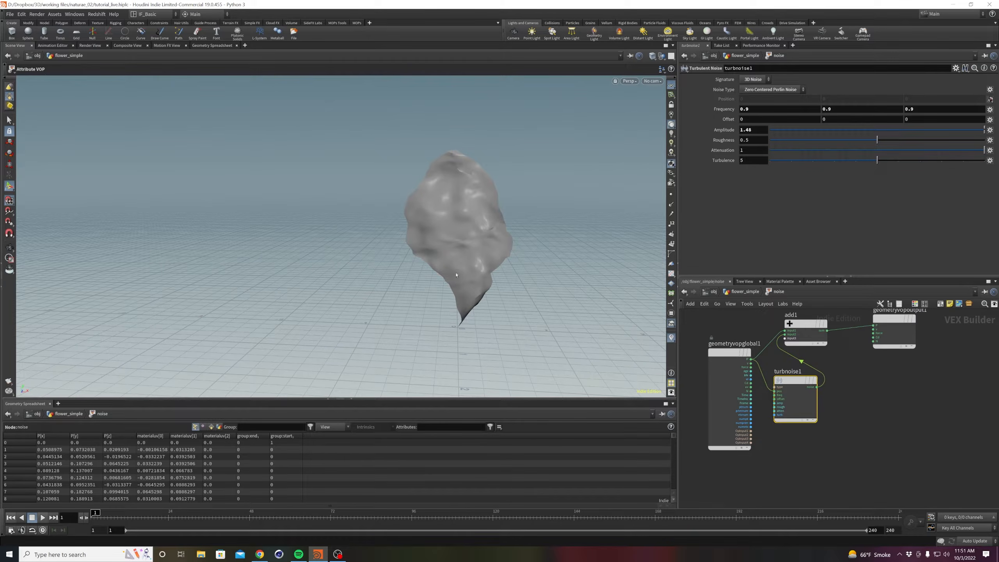
# Spread out the Add, output and global parameter nodes to make room for more nodes between them.
pyautogui.moveTo(852, 393); pyautogui.dragTo(853, 416, button='middle')
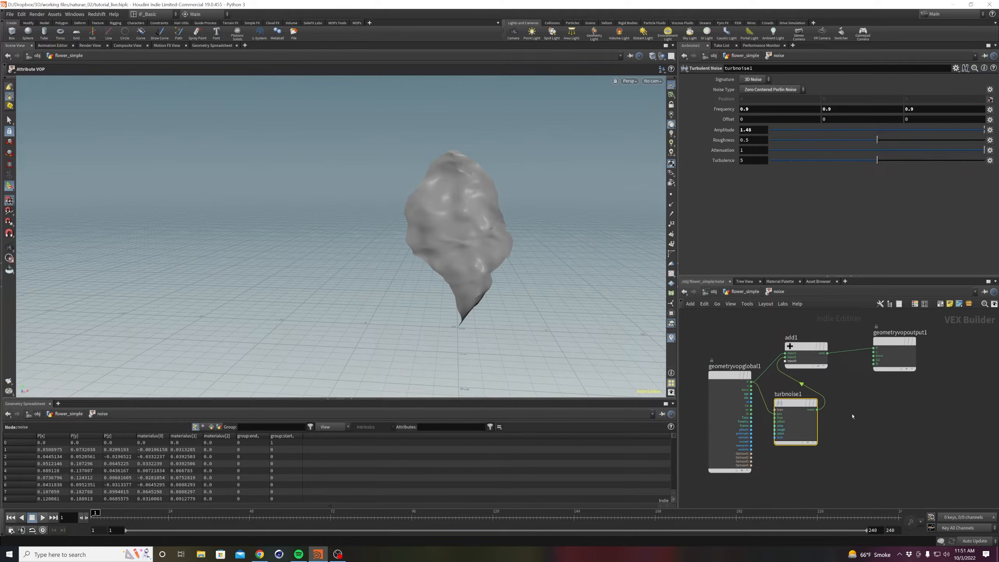
pyautogui.moveTo(808, 321); pyautogui.dragTo(963, 389)
pyautogui.moveTo(807, 347); pyautogui.dragTo(895, 365)
pyautogui.click(821, 346)
pyautogui.moveTo(735, 376); pyautogui.dragTo(702, 360)
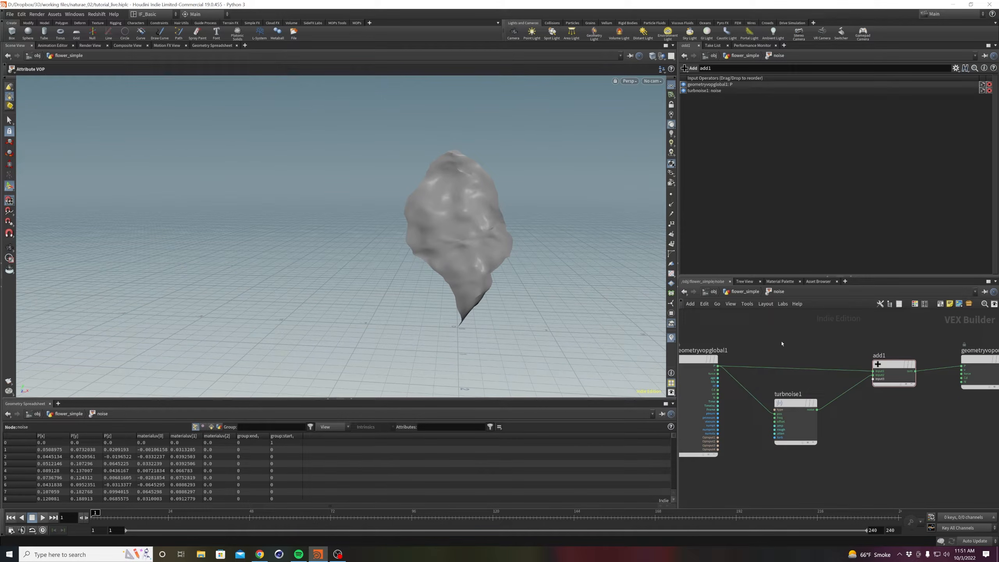
# Add a Vector to Float node fed by the global P and place it above the main wire.
pyautogui.click(718, 366)
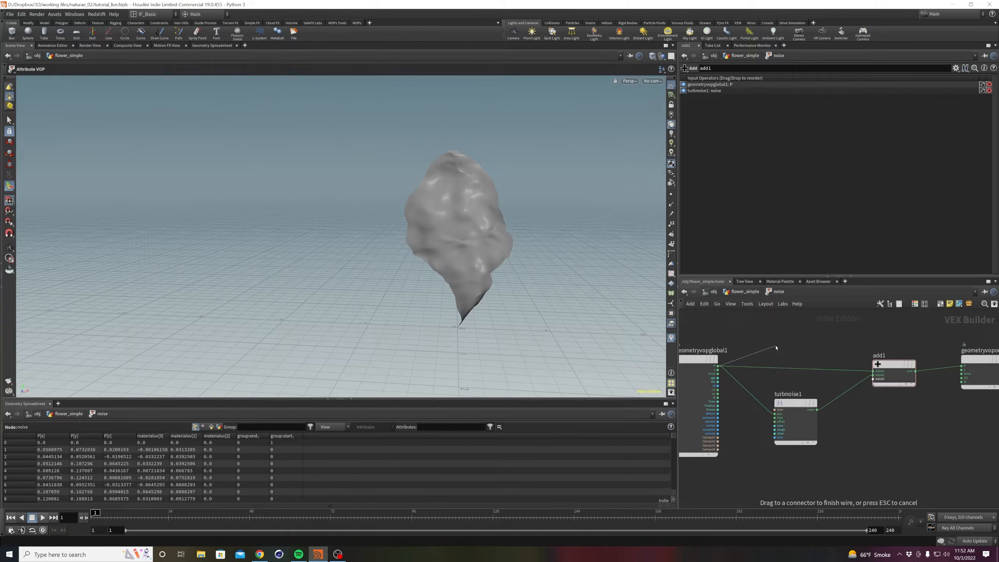
pyautogui.press('Tab')
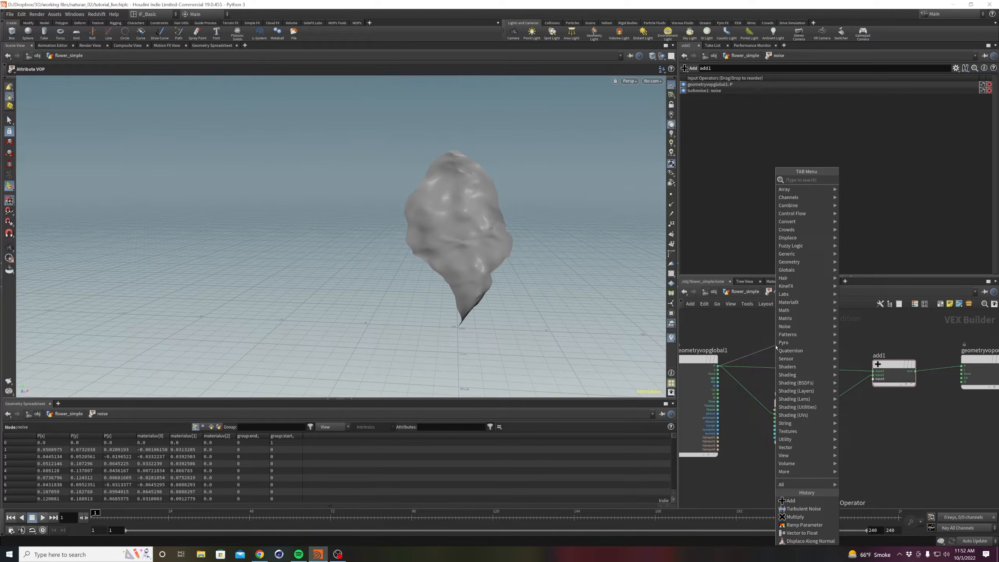
pyautogui.write('vector to')
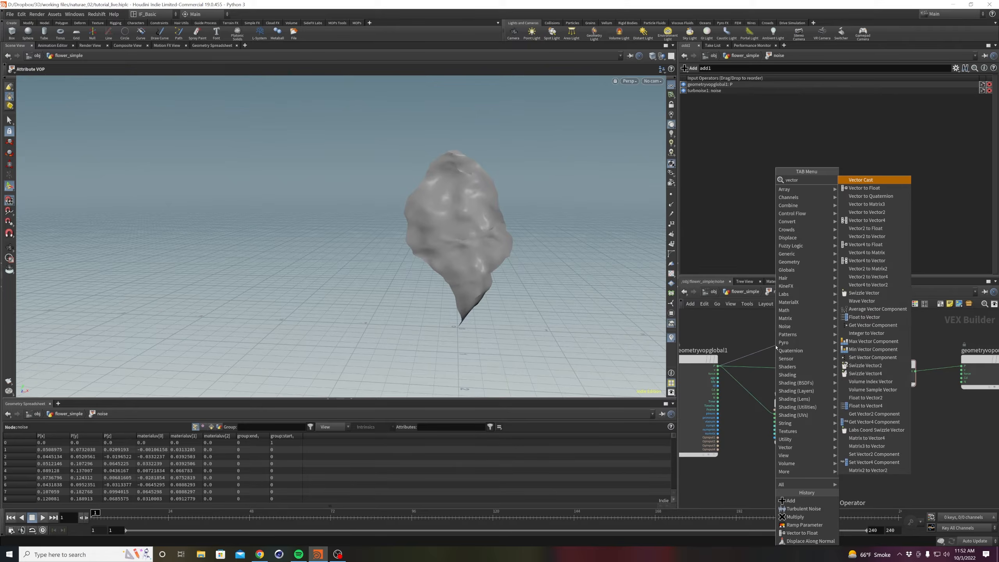
pyautogui.press('Return')
pyautogui.press('Return')
pyautogui.moveTo(776, 346); pyautogui.dragTo(766, 335)
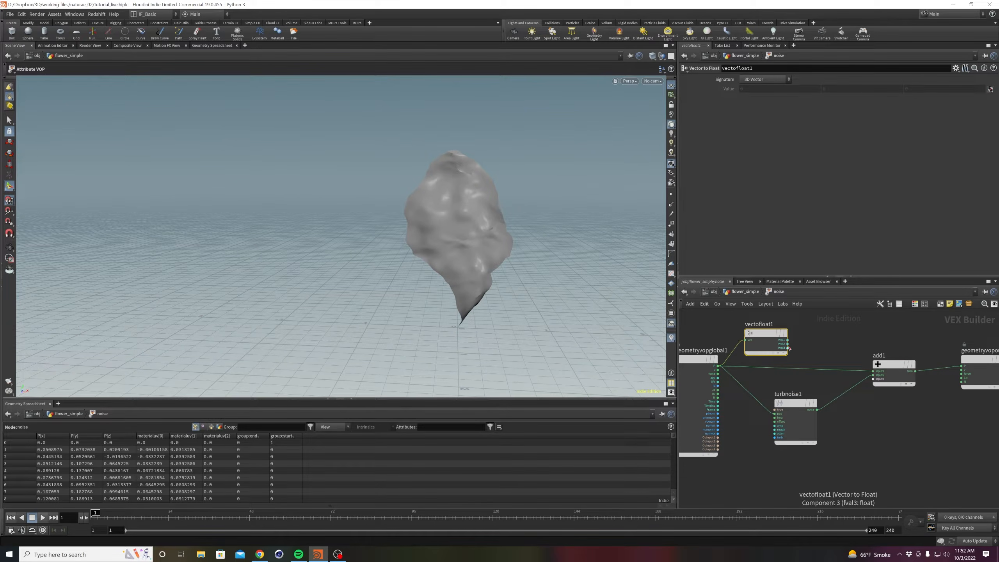
# Add a Ramp Parameter node driven by the second component of the Vector to Float node.
pyautogui.moveTo(817, 343); pyautogui.dragTo(781, 355, button='middle')
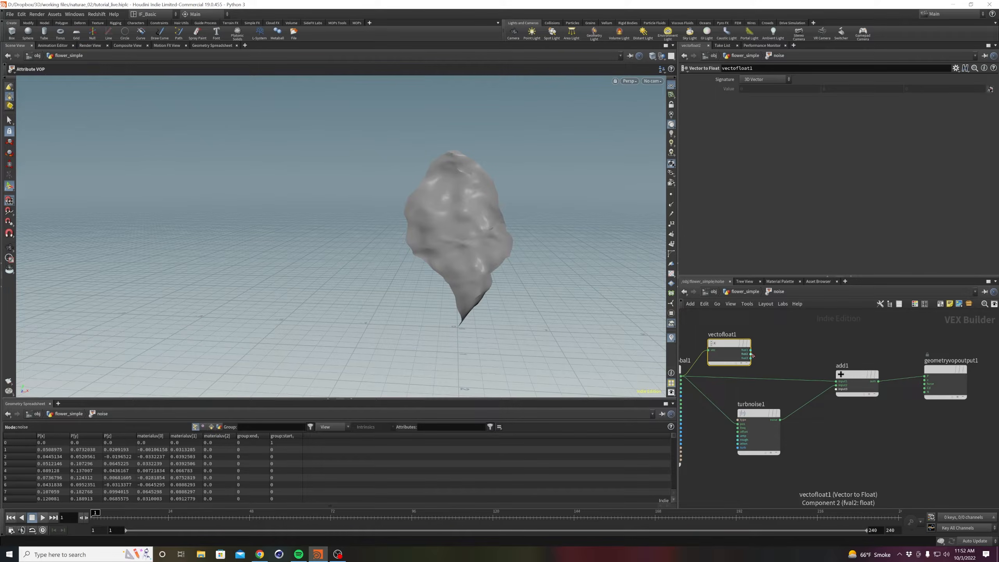
pyautogui.moveTo(750, 354); pyautogui.dragTo(810, 356)
pyautogui.press('Tab')
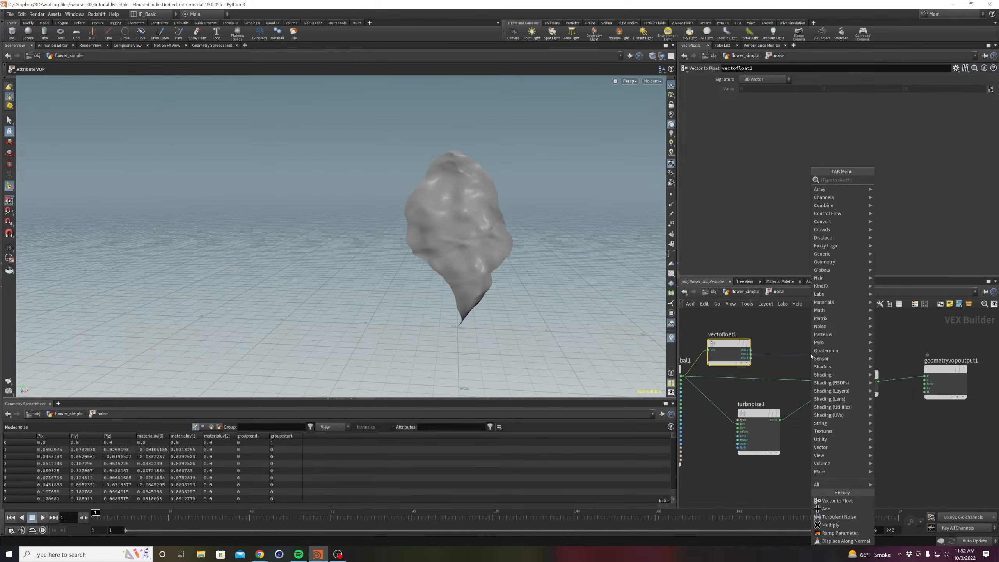
pyautogui.write('ramppa')
pyautogui.press('Return')
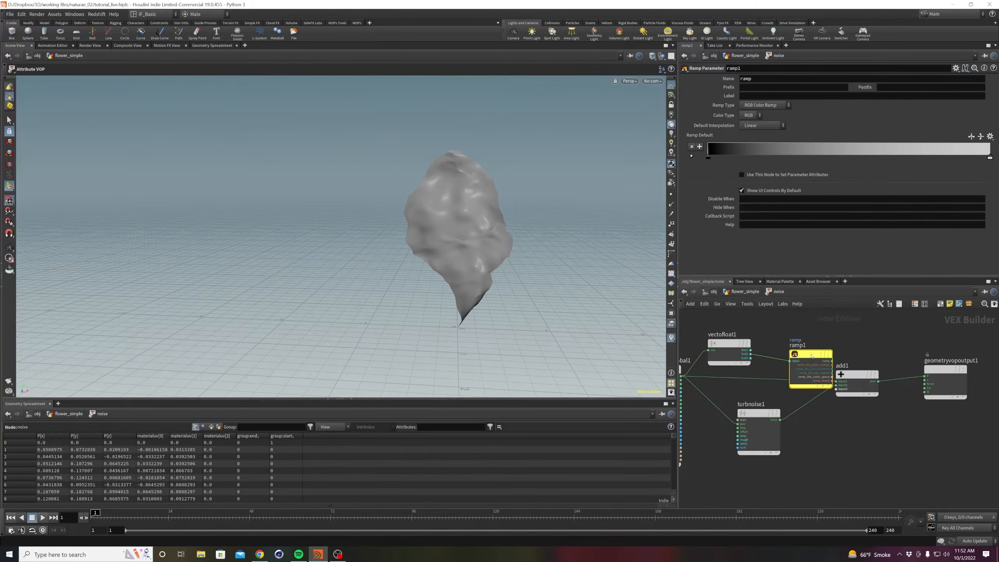
pyautogui.click(834, 341)
# Space out the noise, Add and ramp nodes, and set the ramp type to Spline Ramp (float).
pyautogui.moveTo(835, 341); pyautogui.dragTo(901, 304, button='middle')
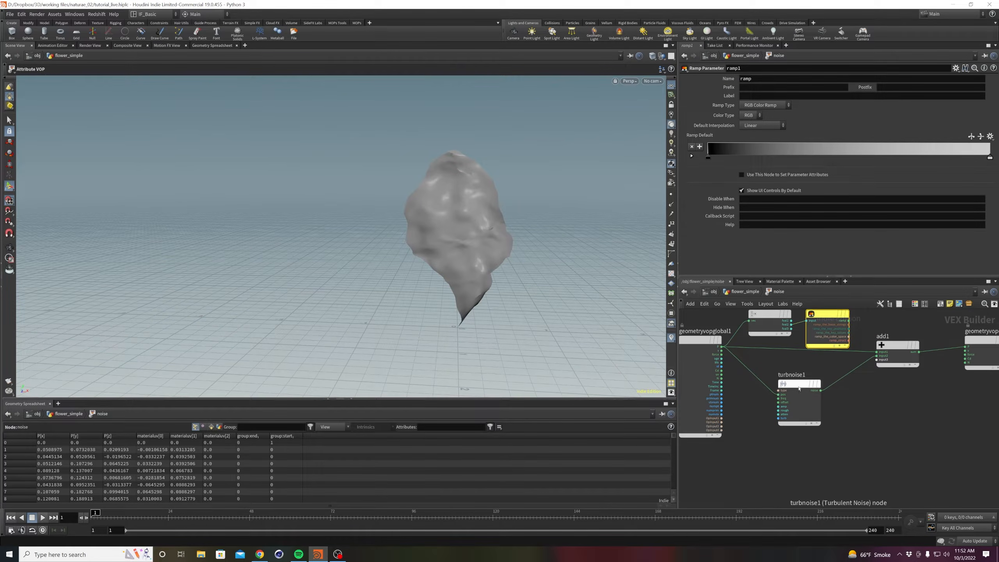
pyautogui.moveTo(822, 383); pyautogui.dragTo(812, 395)
pyautogui.moveTo(894, 342); pyautogui.dragTo(916, 341)
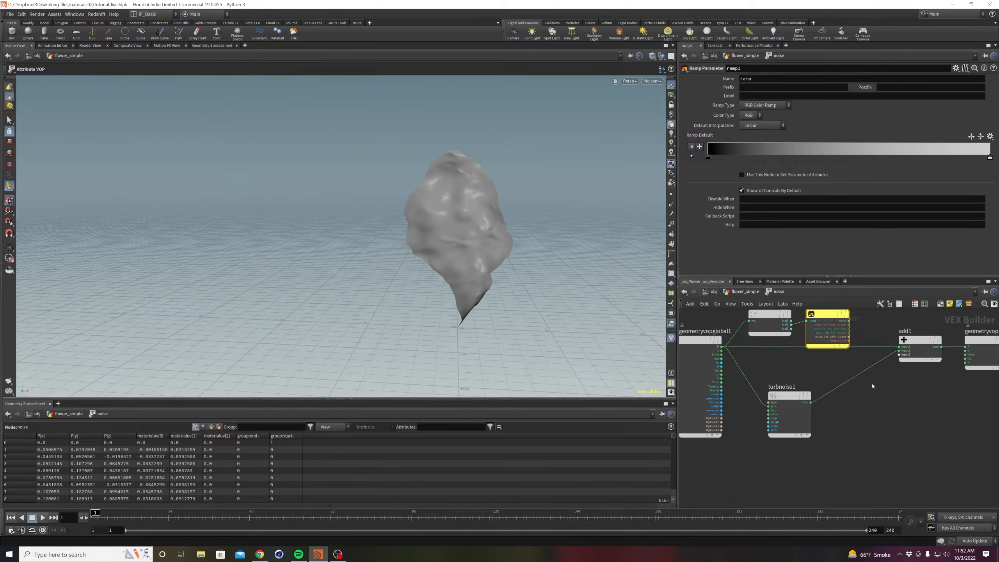
pyautogui.moveTo(872, 386); pyautogui.dragTo(875, 420, button='middle')
pyautogui.moveTo(833, 360); pyautogui.dragTo(834, 348)
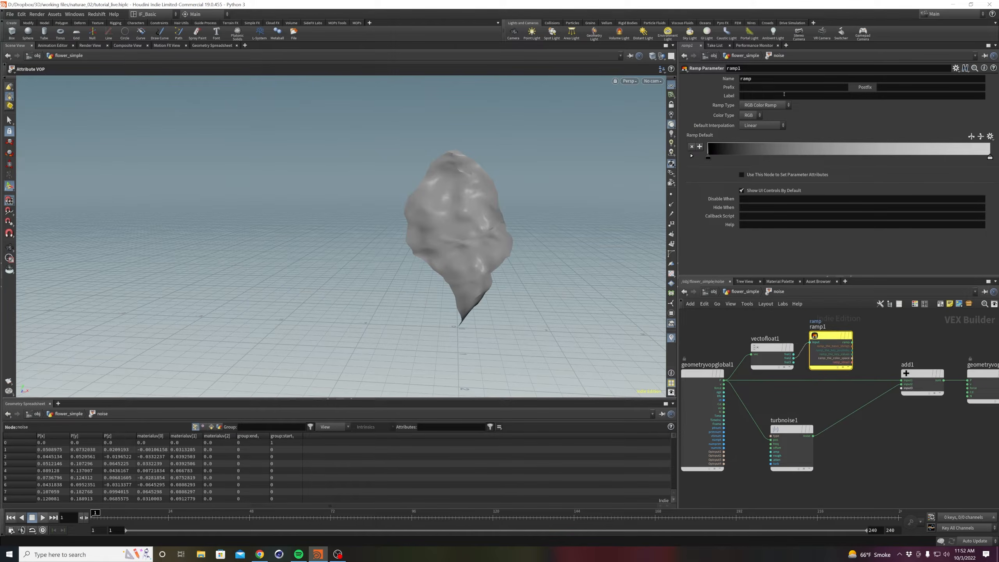
pyautogui.click(769, 105)
pyautogui.click(765, 98)
# Insert a Multiply node between the Turbulent Noise and Add nodes, and connect the ramp to its second input.
pyautogui.press('Tab')
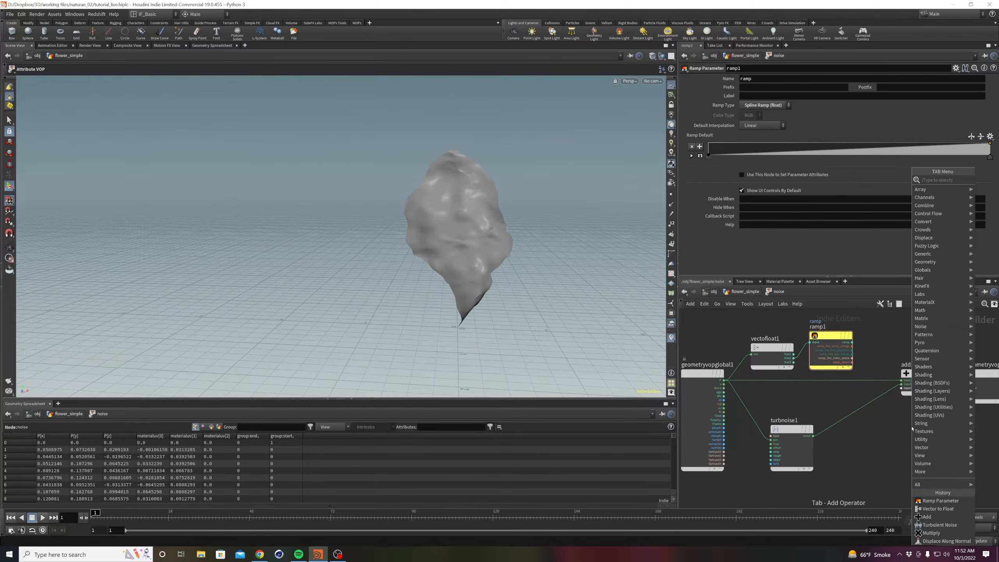
pyautogui.write('mul')
pyautogui.press('Return')
pyautogui.press('Return')
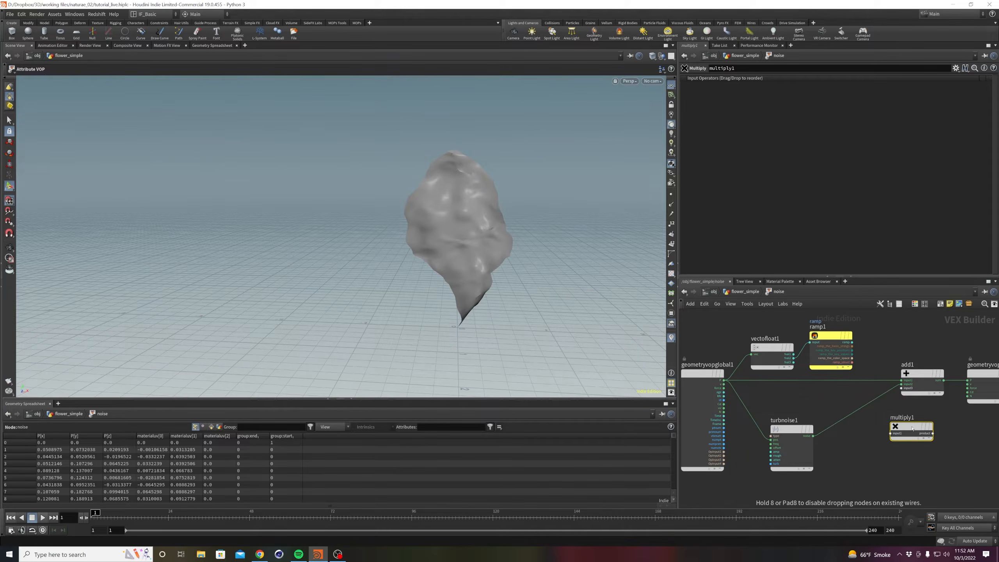
pyautogui.click(871, 416)
pyautogui.moveTo(857, 358); pyautogui.dragTo(850, 421)
pyautogui.moveTo(909, 326); pyautogui.dragTo(887, 353, button='middle')
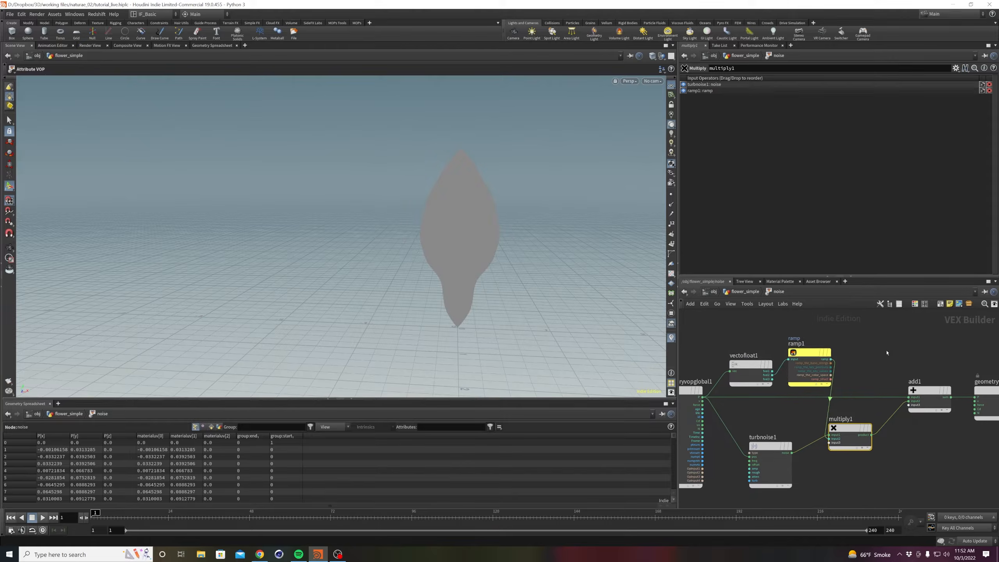
pyautogui.moveTo(736, 323); pyautogui.dragTo(834, 389)
pyautogui.moveTo(810, 352); pyautogui.dragTo(799, 353)
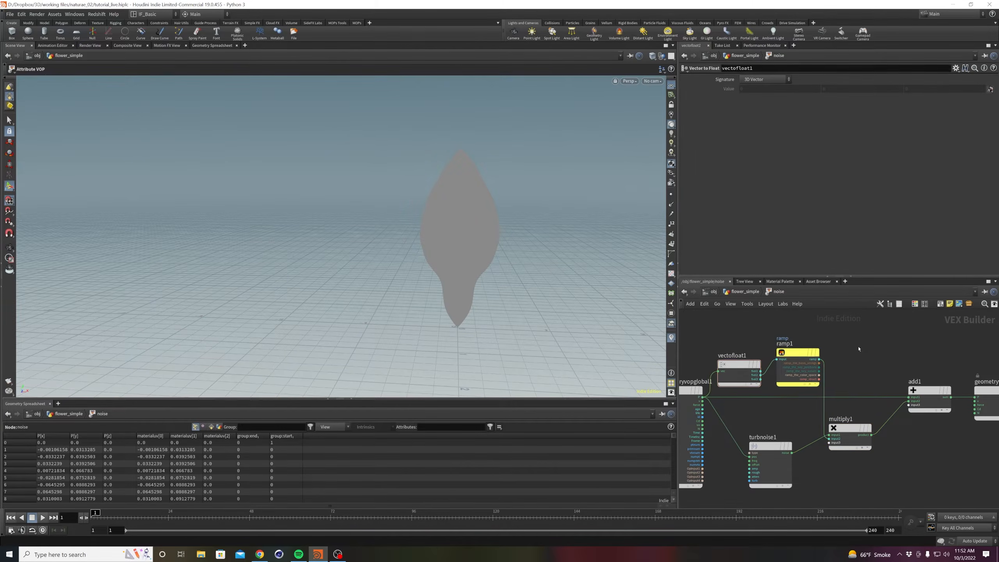
# On the geometry-level noise node, raise the ramp's end point to about 0.98 and move its start point to about position 0.78.
pyautogui.press('u')
pyautogui.moveTo(861, 475); pyautogui.dragTo(784, 427)
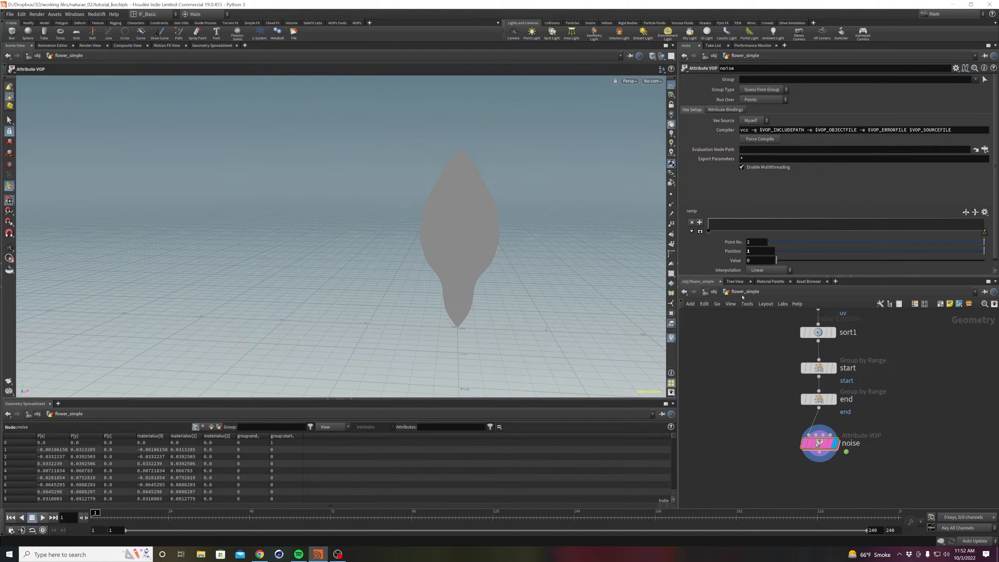
pyautogui.moveTo(985, 232); pyautogui.dragTo(984, 220)
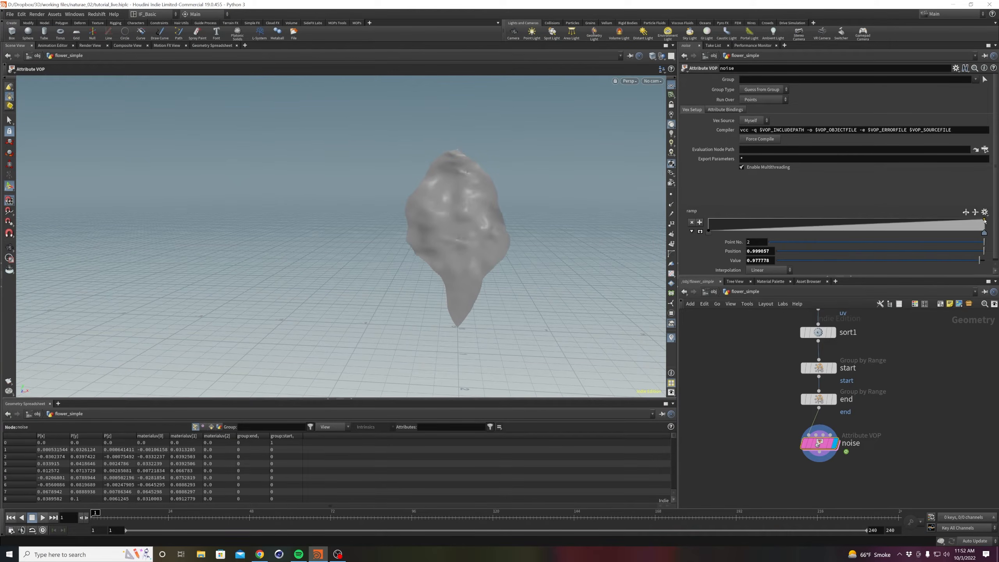
pyautogui.moveTo(710, 231); pyautogui.dragTo(934, 233)
pyautogui.click(985, 233)
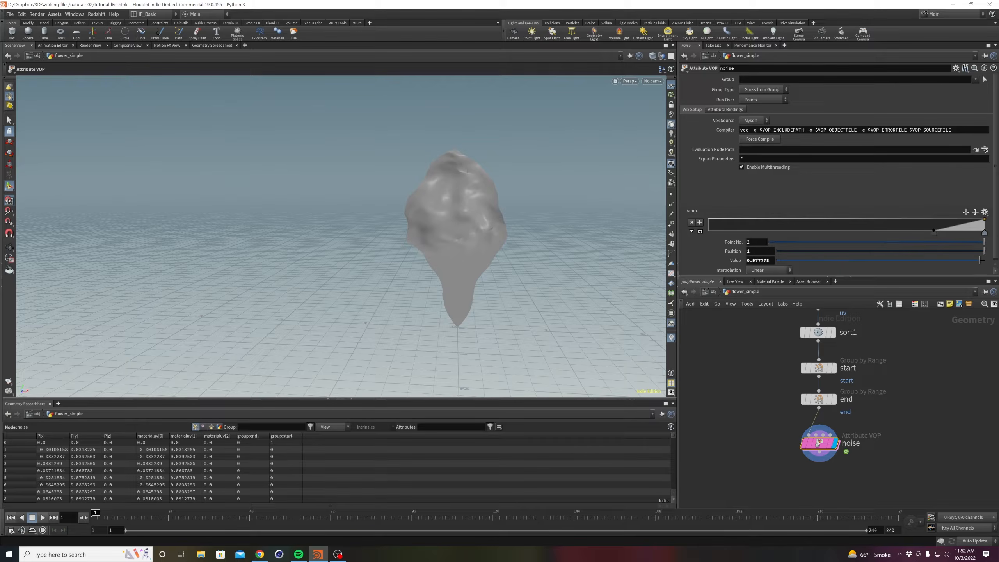
pyautogui.keyDown('alt'); pyautogui.moveTo(435, 237); pyautogui.dragTo(498, 243); pyautogui.keyUp('alt')
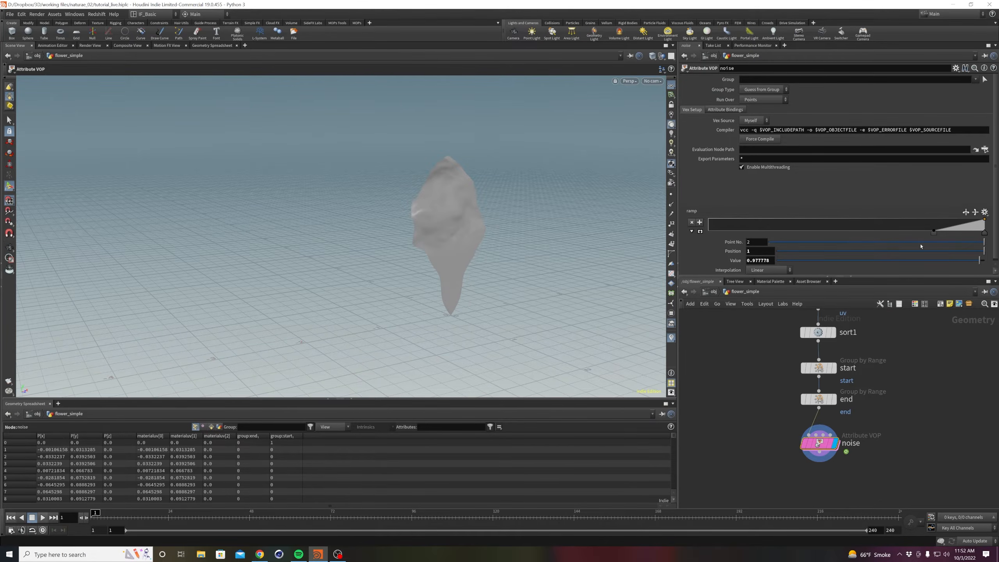
pyautogui.moveTo(934, 233)
pyautogui.mouseDown()
pyautogui.moveTo(942, 233)
pyautogui.moveTo(909, 234)
pyautogui.moveTo(960, 234)
pyautogui.moveTo(769, 234)
pyautogui.moveTo(925, 240)
pyautogui.mouseUp()
pyautogui.keyDown('alt'); pyautogui.moveTo(488, 276); pyautogui.dragTo(390, 244); pyautogui.keyUp('alt')
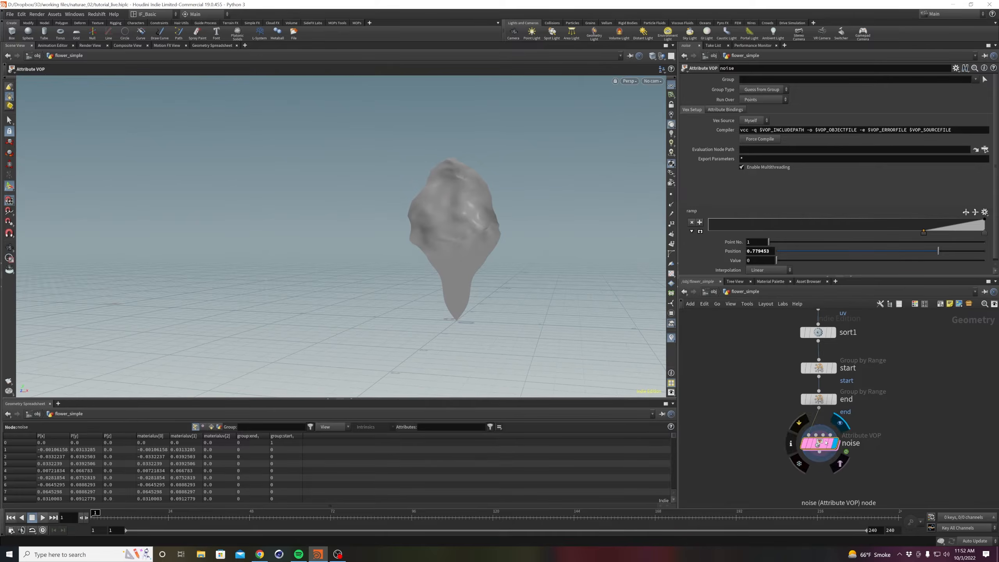
# Reopen the noise node's inner network and reposition the ramp and Vector to Float nodes to leave space between them.
pyautogui.doubleClick(819, 443)
pyautogui.moveTo(783, 414); pyautogui.dragTo(814, 417, button='middle')
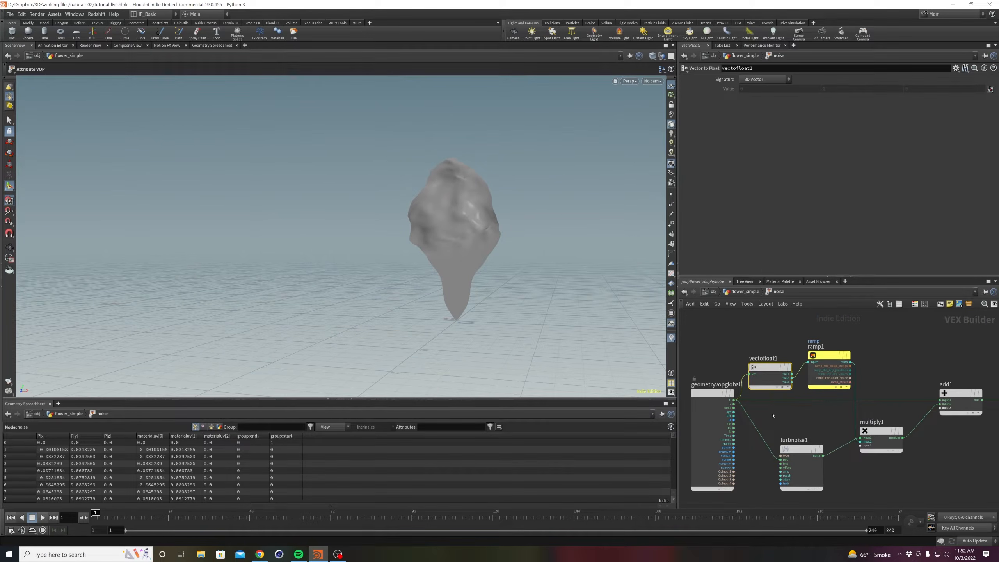
pyautogui.moveTo(829, 358); pyautogui.dragTo(840, 358)
pyautogui.moveTo(784, 337); pyautogui.dragTo(793, 346, button='middle')
pyautogui.moveTo(782, 377); pyautogui.dragTo(778, 370)
pyautogui.moveTo(884, 346); pyautogui.dragTo(862, 361, button='middle')
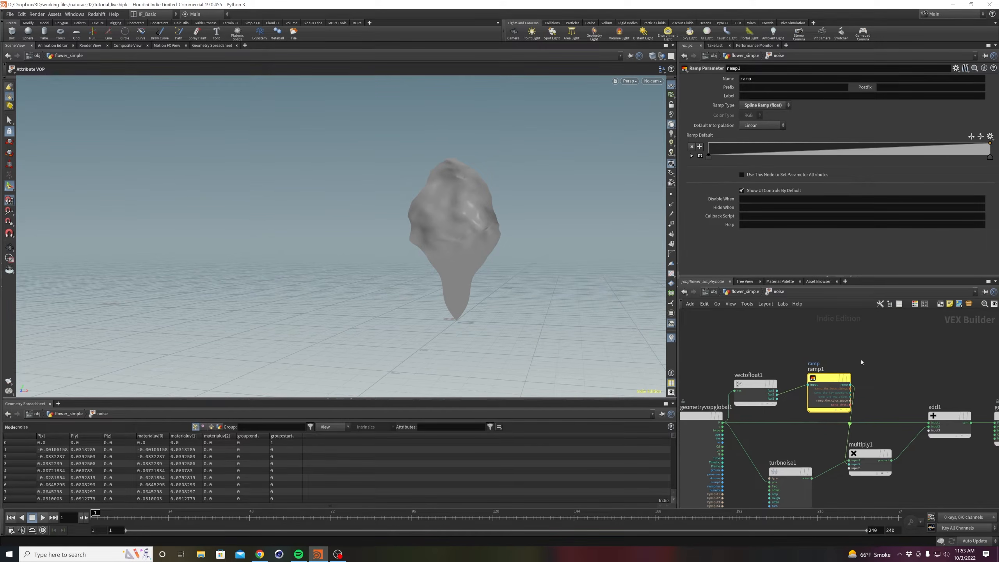
# Shift the ramp node away from the Multiply node and add a Fit Range node beside it.
pyautogui.moveTo(828, 379); pyautogui.dragTo(811, 378)
pyautogui.press('Tab')
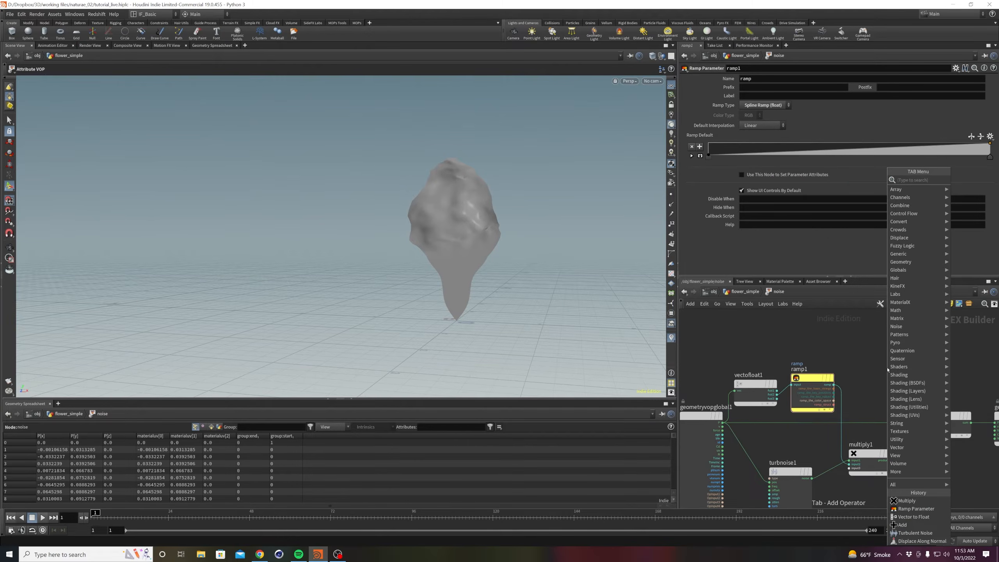
pyautogui.write('fit rang')
pyautogui.press('Return')
pyautogui.click(887, 370)
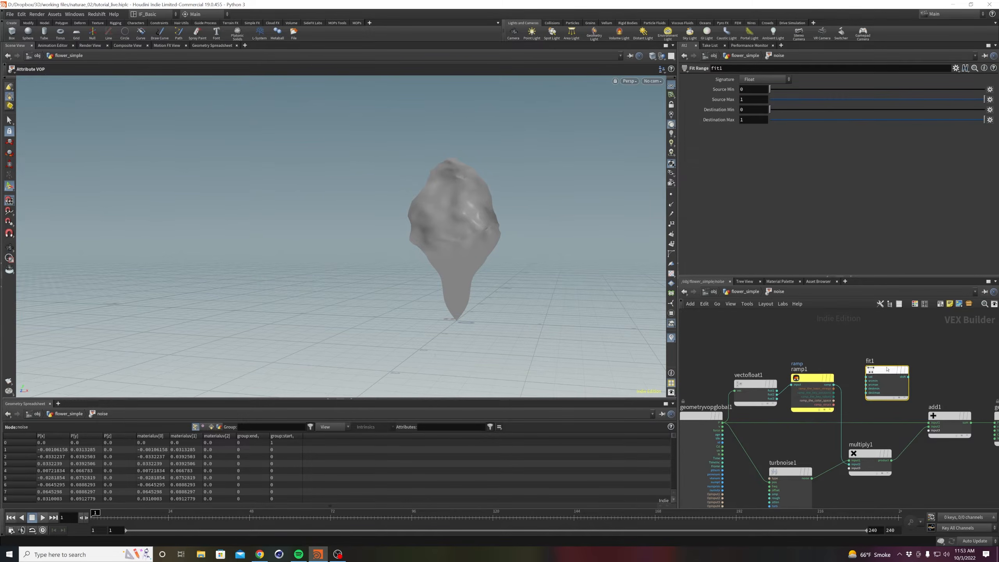
# Check the petal's height against the grid in the front view, and space the Fit Range node further from the ramp in the noise network.
pyautogui.press('u')
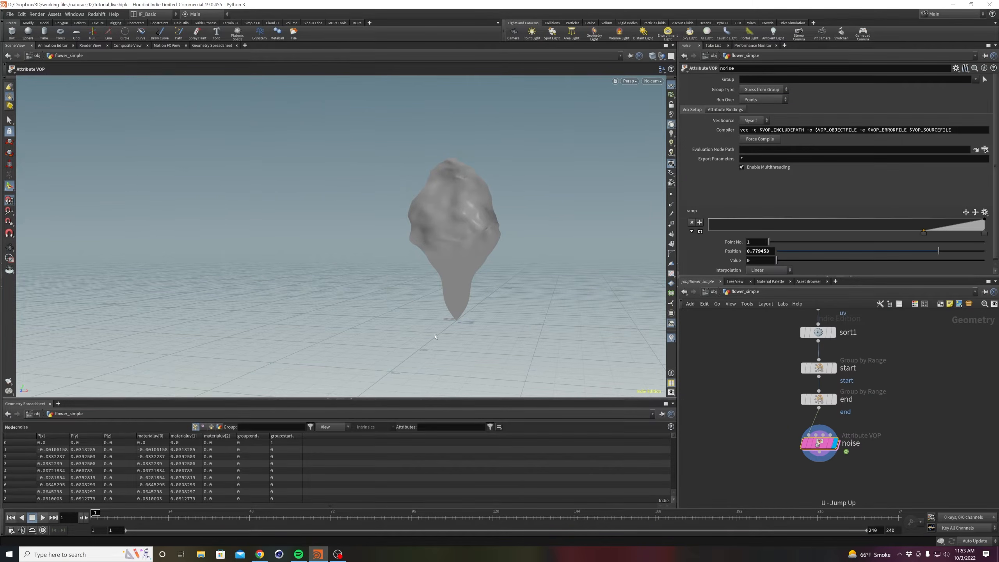
pyautogui.keyDown('alt'); pyautogui.moveTo(436, 337); pyautogui.dragTo(453, 335); pyautogui.keyUp('alt')
pyautogui.hotkey('space', '3')
pyautogui.keyDown('alt'); pyautogui.moveTo(406, 246); pyautogui.dragTo(506, 277, button='middle'); pyautogui.keyUp('alt')
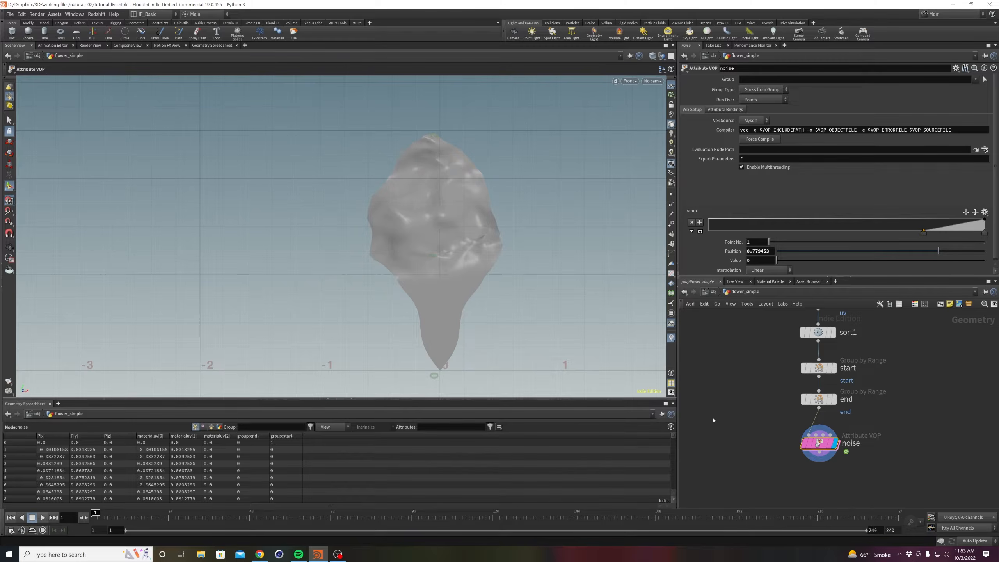
pyautogui.hotkey('space', '1')
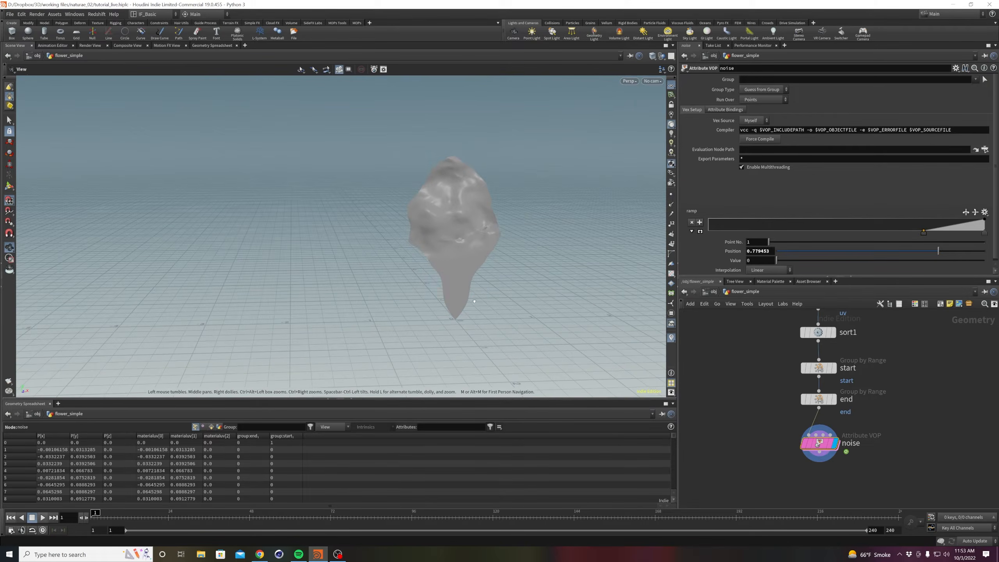
pyautogui.doubleClick(828, 451)
pyautogui.moveTo(752, 358)
pyautogui.mouseDown(button='middle')
pyautogui.moveTo(825, 360)
pyautogui.moveTo(746, 361)
pyautogui.mouseUp(button='middle')
pyautogui.click(850, 385)
pyautogui.scroll(1, 857, 355)
pyautogui.moveTo(834, 385); pyautogui.dragTo(860, 376)
pyautogui.click(806, 360)
pyautogui.press('Tab')
pyautogui.click(778, 350)
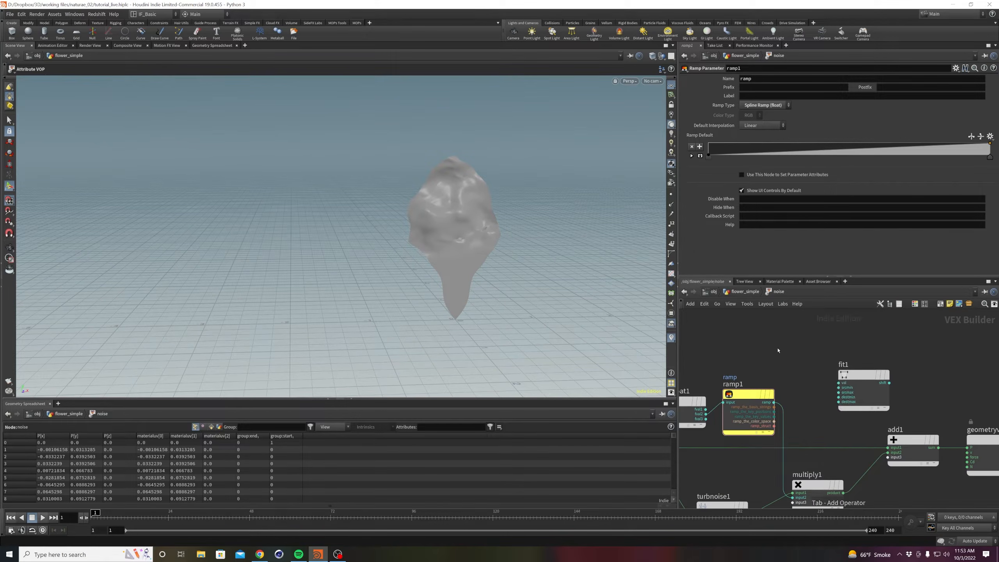
# Connect the ramp through the Fit Range node into the Multiply node's second input, with Destination Max set to 2.
pyautogui.moveTo(774, 403); pyautogui.dragTo(839, 382)
pyautogui.click(864, 375)
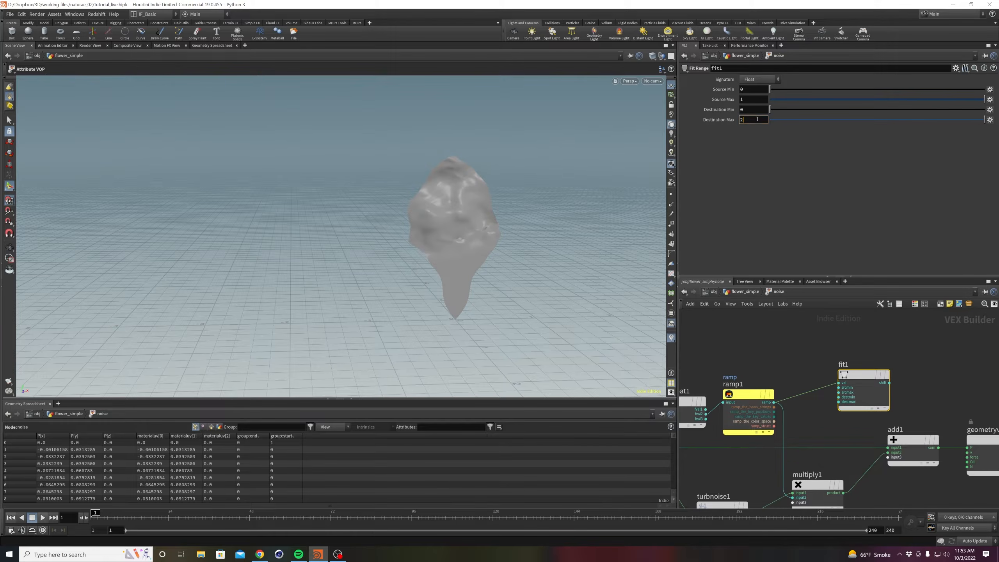
pyautogui.click(870, 338)
pyautogui.moveTo(889, 382); pyautogui.dragTo(793, 482)
# On the geometry-level noise node, move the ramp's start point to about position 0.52.
pyautogui.press('u')
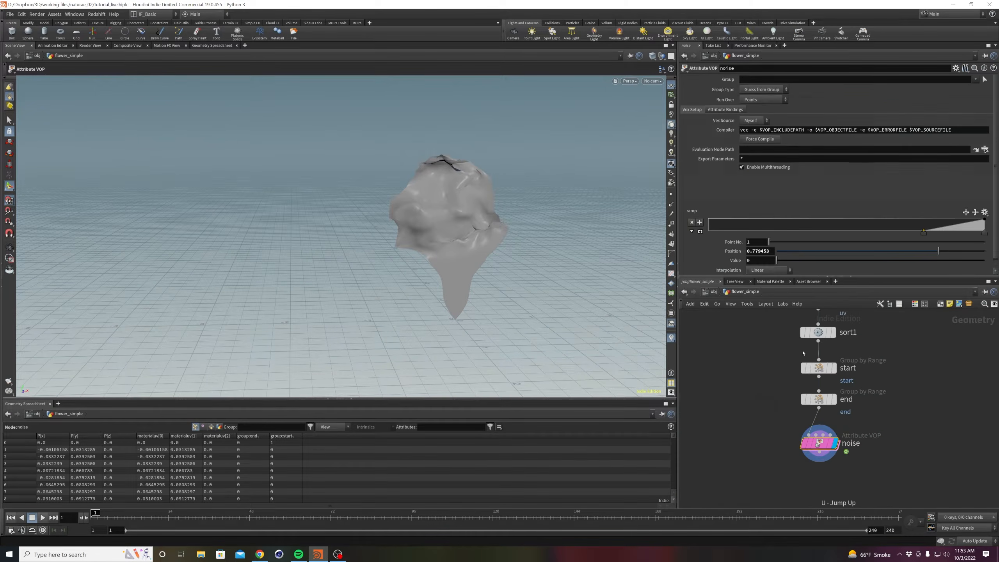
pyautogui.moveTo(927, 235); pyautogui.dragTo(983, 221)
pyautogui.click(869, 233)
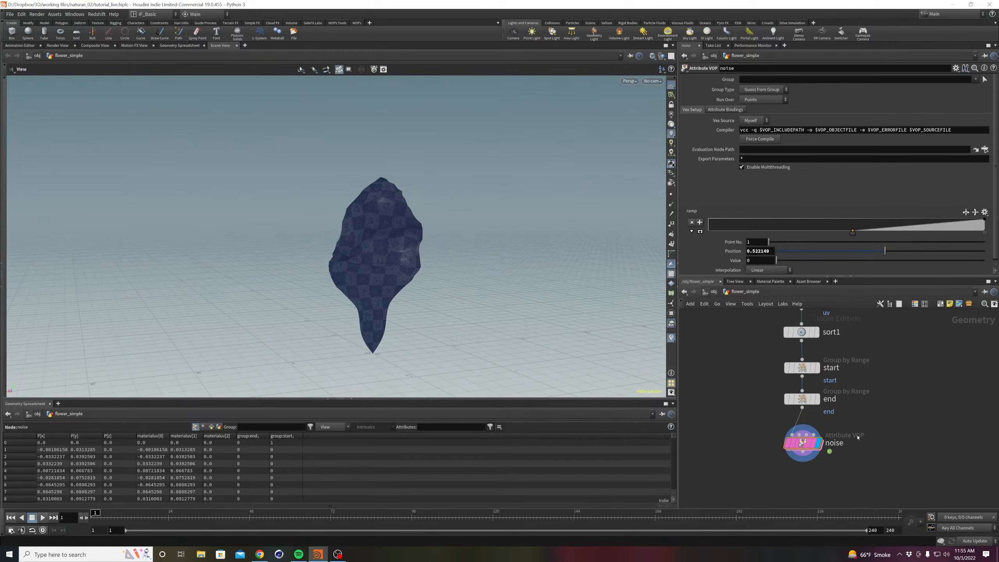
# Reopen the noise node's inner network and spread the ramp and Vector to Float nodes away from the global parameters node.
pyautogui.doubleClick(820, 443)
pyautogui.moveTo(801, 364); pyautogui.dragTo(945, 363, button='middle')
pyautogui.moveTo(887, 388); pyautogui.dragTo(913, 388)
pyautogui.moveTo(820, 396); pyautogui.dragTo(846, 392)
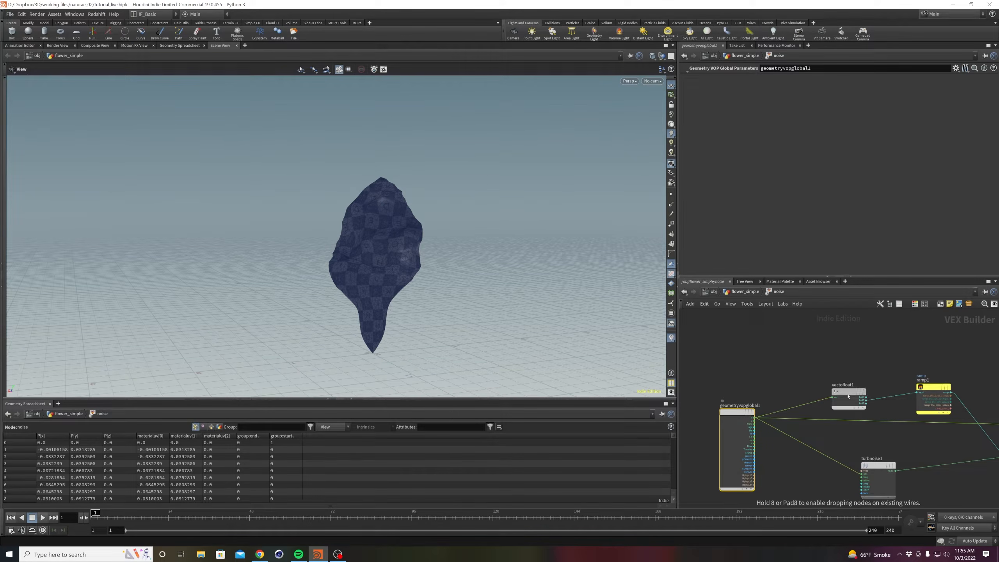
# Check the petal's height against the grid in the front view, and add a Fit Range node inside the noise network.
pyautogui.press('u')
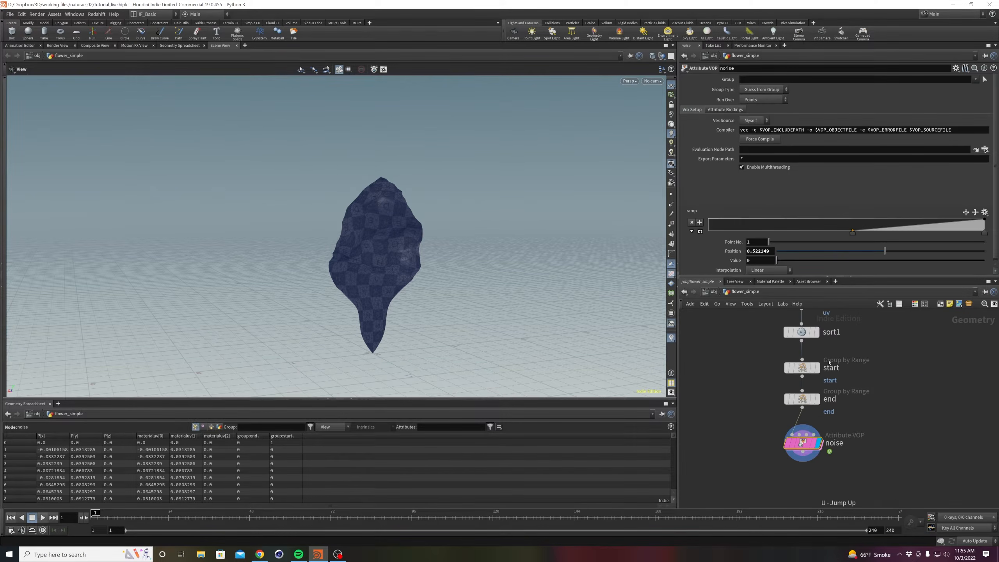
pyautogui.moveTo(468, 315); pyautogui.dragTo(429, 292)
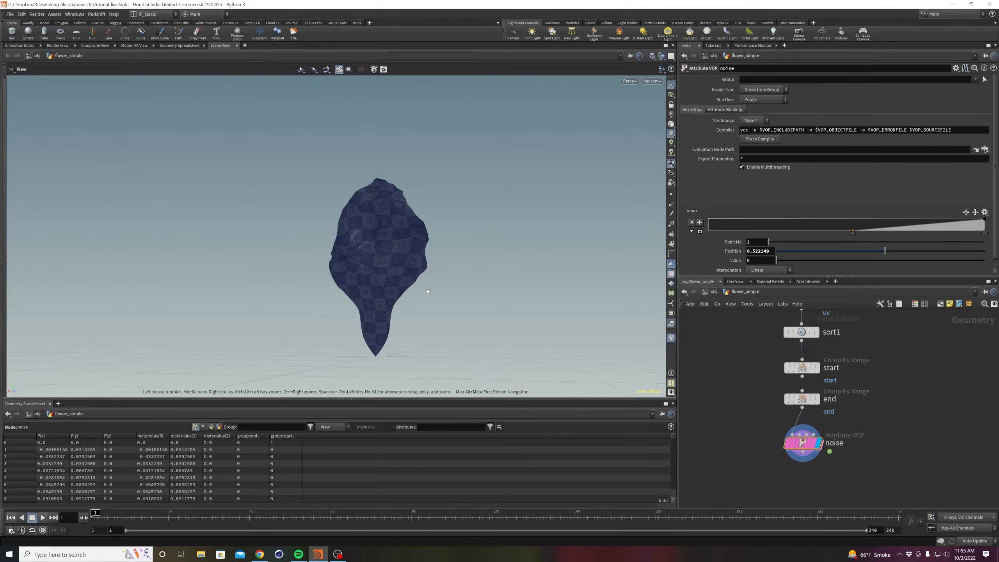
pyautogui.hotkey('space', '3')
pyautogui.moveTo(339, 219); pyautogui.dragTo(378, 257, button='middle')
pyautogui.moveTo(378, 257); pyautogui.dragTo(330, 248, button='right')
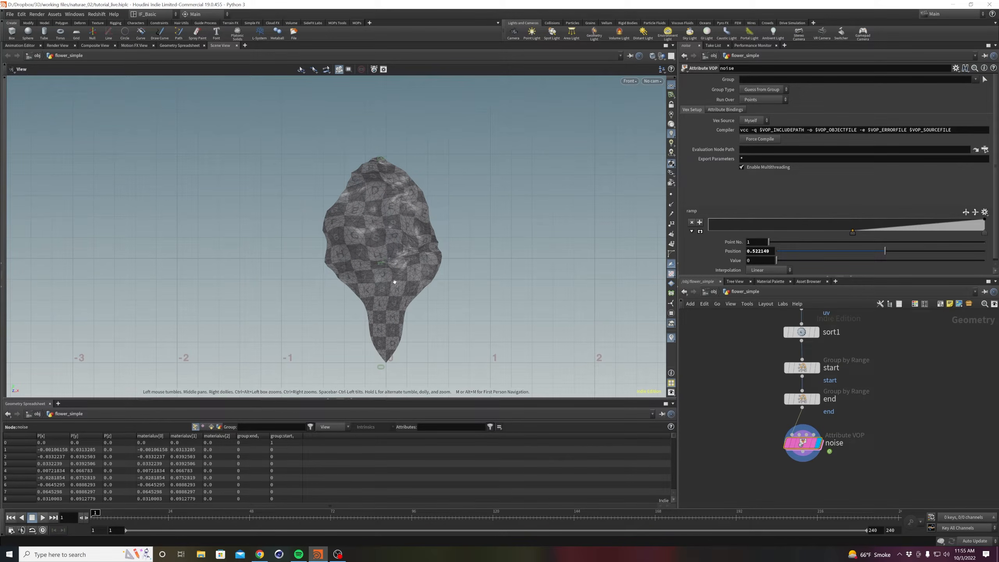
pyautogui.doubleClick(803, 443)
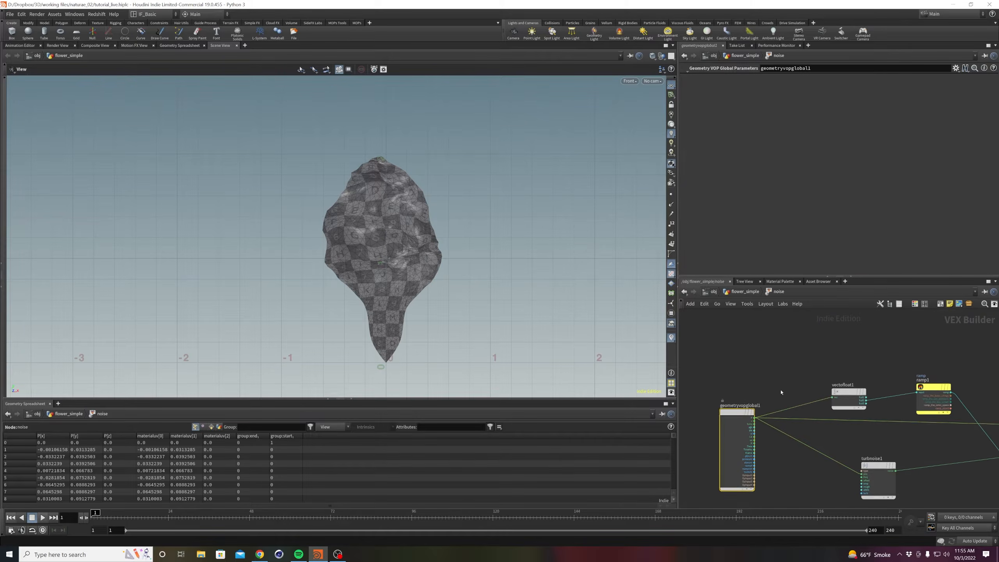
pyautogui.press('Tab')
pyautogui.write('fir')
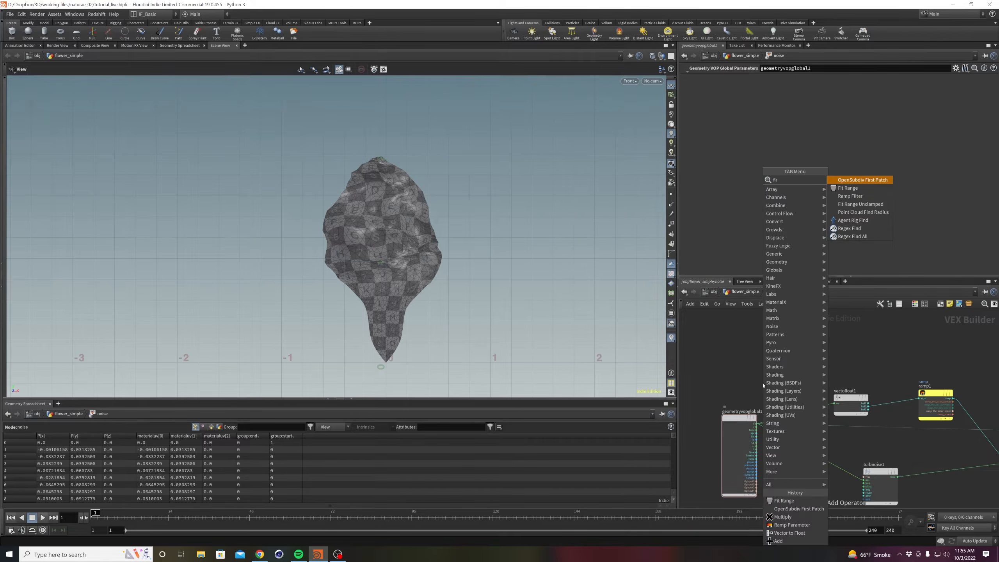
pyautogui.press('Down')
pyautogui.press('Return')
pyautogui.click(763, 385)
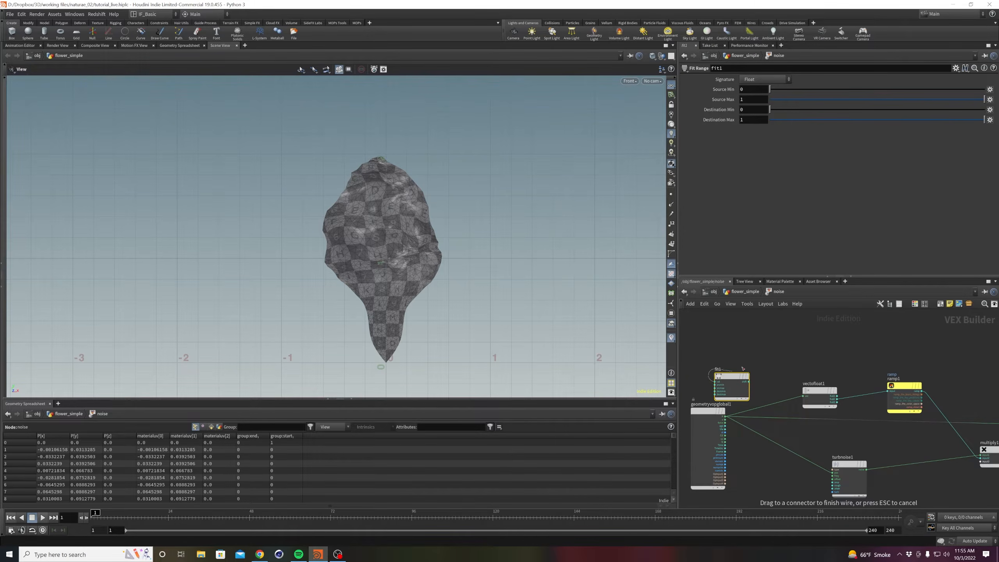
# Insert the Fit Range node between the Vector to Float and ramp nodes, and set its Source Max to 2.
pyautogui.moveTo(726, 382); pyautogui.dragTo(849, 382)
pyautogui.scroll(2, 808, 355)
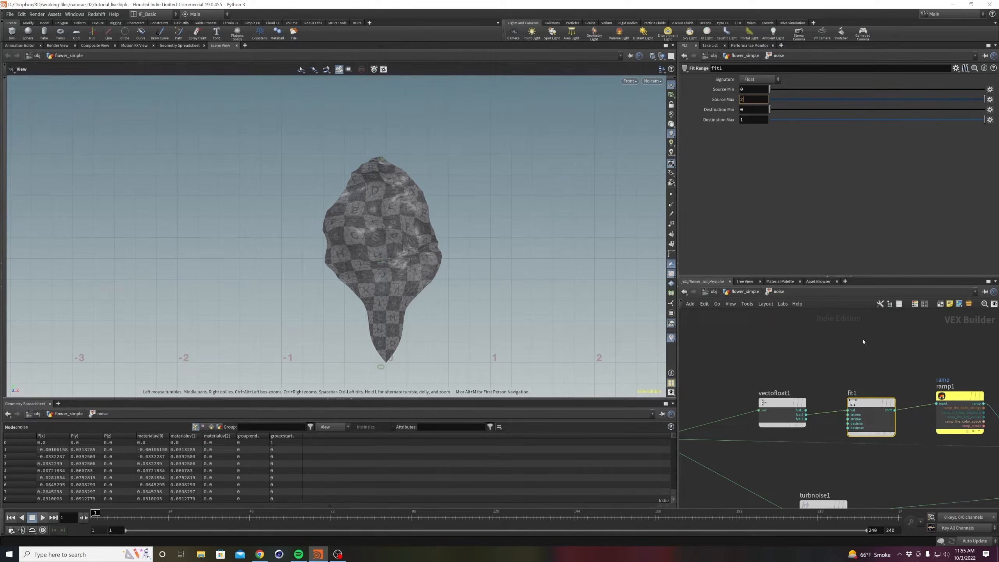
pyautogui.press('Return')
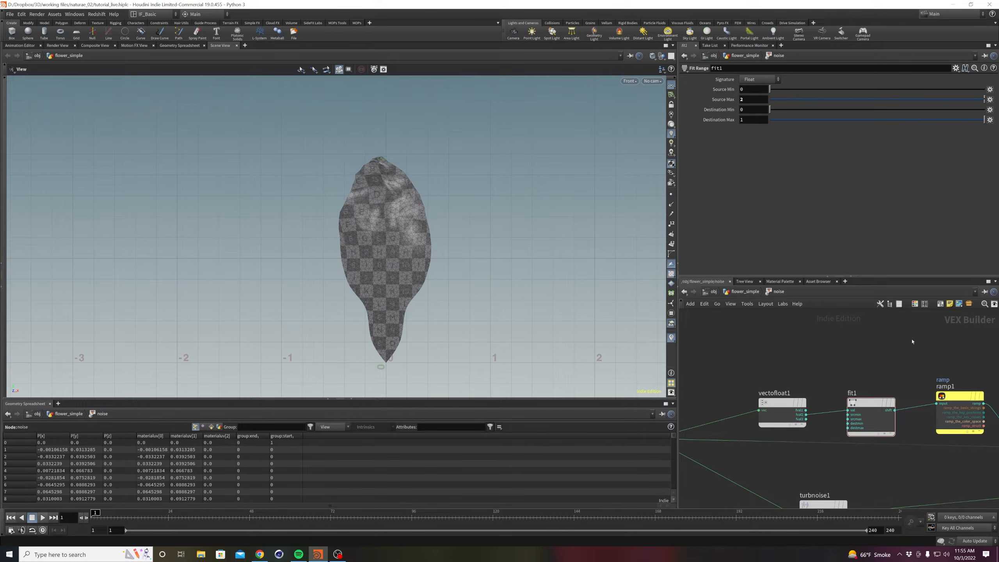
# On the geometry-level noise node, move the ramp's start point to about position 0.10 and its end point to about 0.78.
pyautogui.press('u')
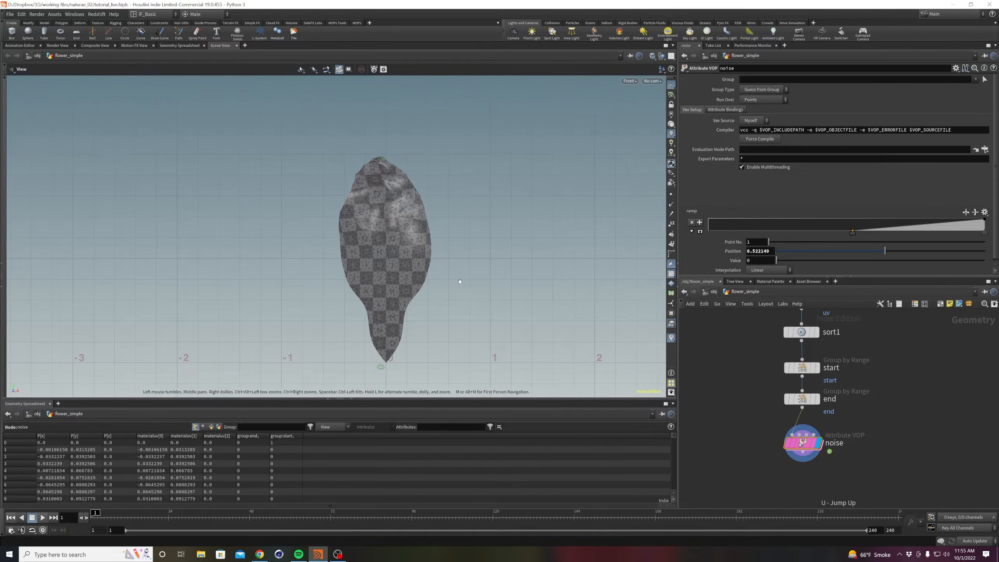
pyautogui.hotkey('space', '1')
pyautogui.moveTo(392, 258); pyautogui.dragTo(630, 289)
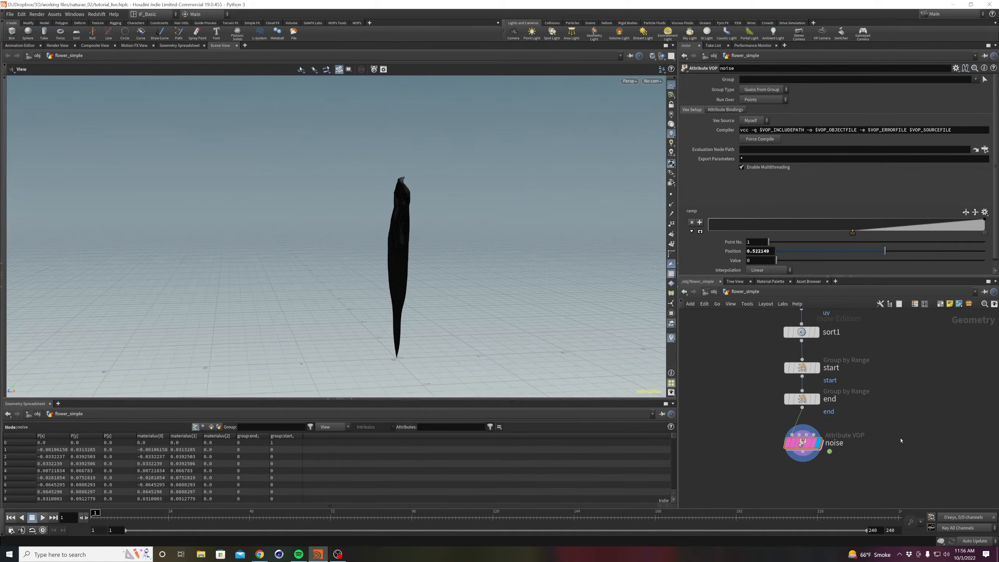
pyautogui.moveTo(852, 232); pyautogui.dragTo(736, 232)
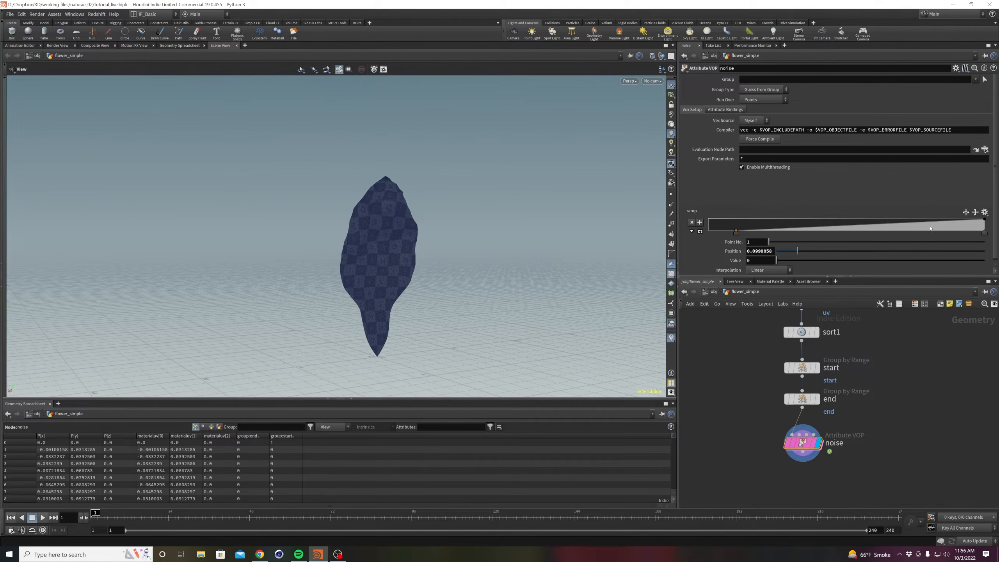
pyautogui.moveTo(983, 234); pyautogui.dragTo(923, 235)
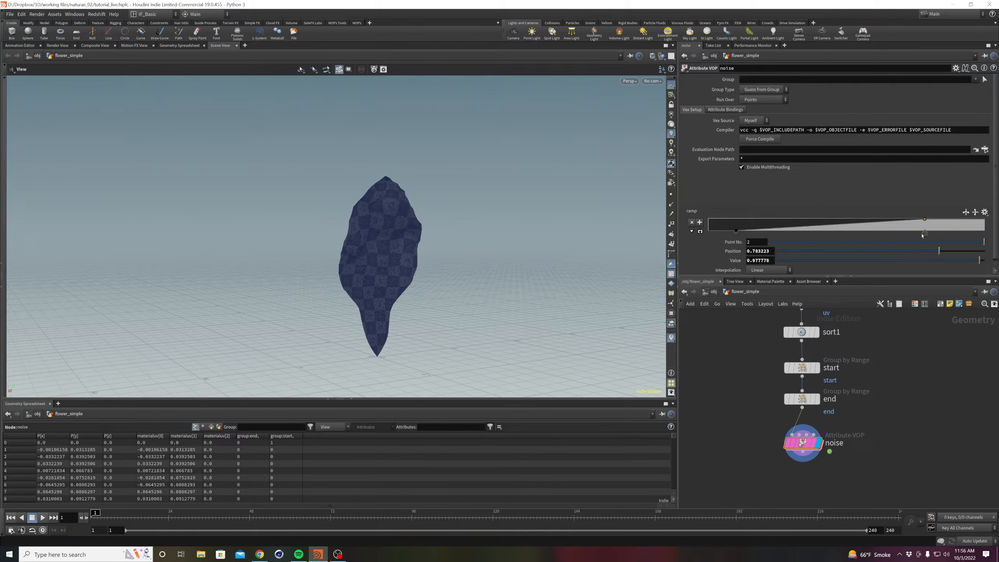
# Set the interpolation of the ramp's start point to Monotone Cubic and save the scene.
pyautogui.click(737, 232)
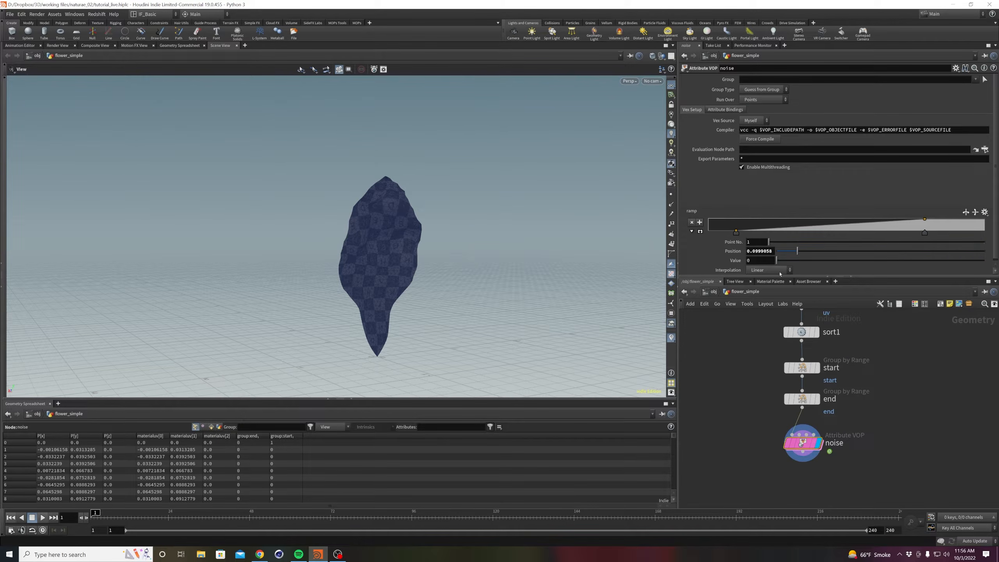
pyautogui.click(769, 270)
pyautogui.click(767, 299)
pyautogui.moveTo(490, 290); pyautogui.dragTo(365, 283)
pyautogui.hotkey('ctrl', 's')
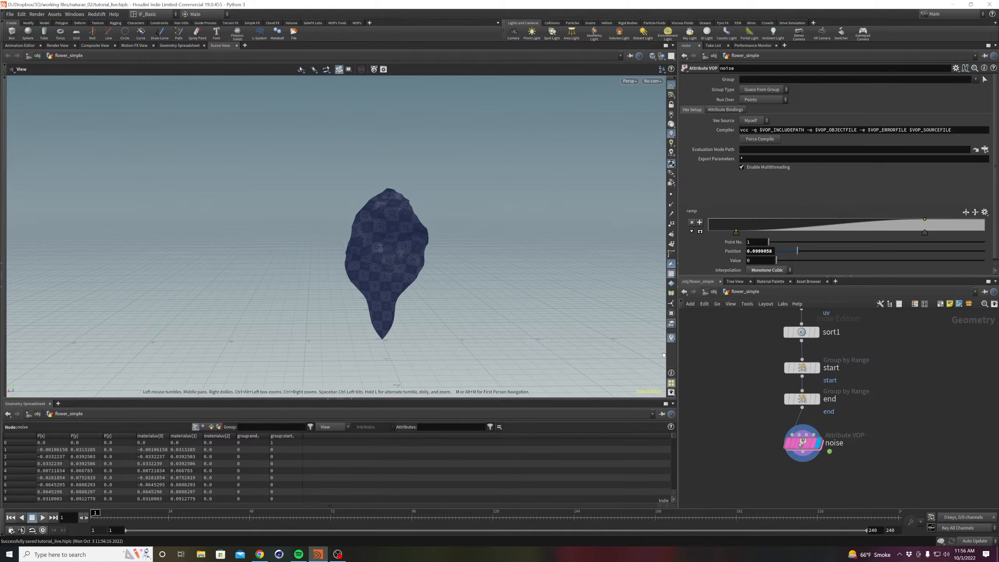
# Inside the noise network, create input parameters for the Turbulent Noise node to expose its settings.
pyautogui.doubleClick(802, 443)
pyautogui.moveTo(798, 480); pyautogui.dragTo(831, 368, button='middle')
pyautogui.click(773, 397)
pyautogui.rightClick(772, 397)
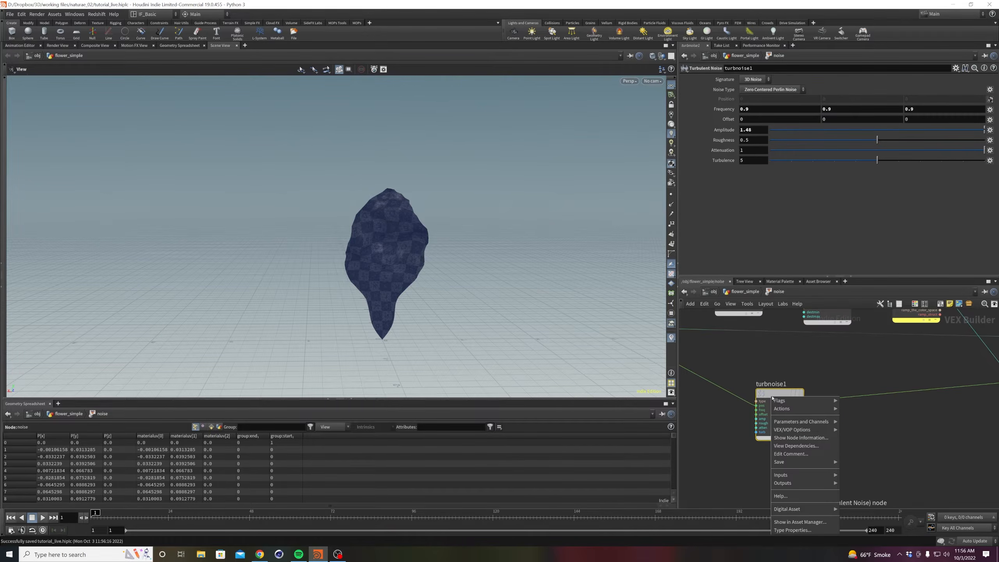
pyautogui.moveTo(793, 430)
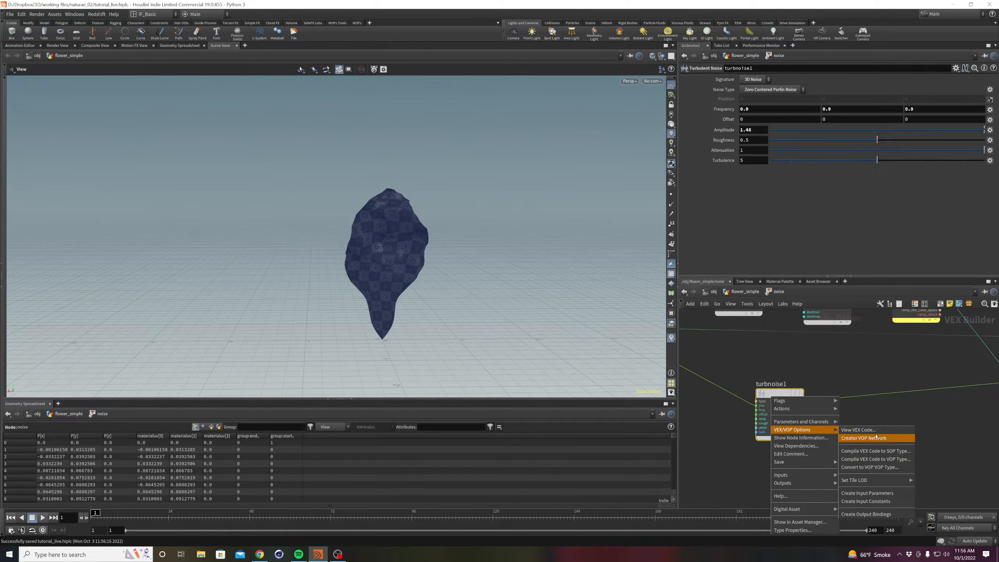
pyautogui.click(867, 493)
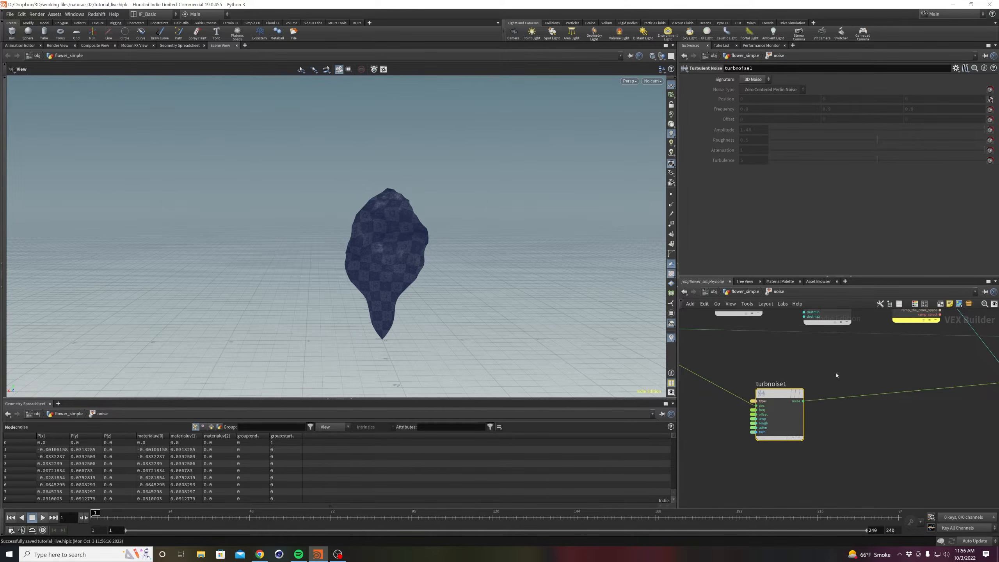
# Return to the geometry-level noise node's exposed noise settings and hide the UV checker texture on the petal.
pyautogui.press('u')
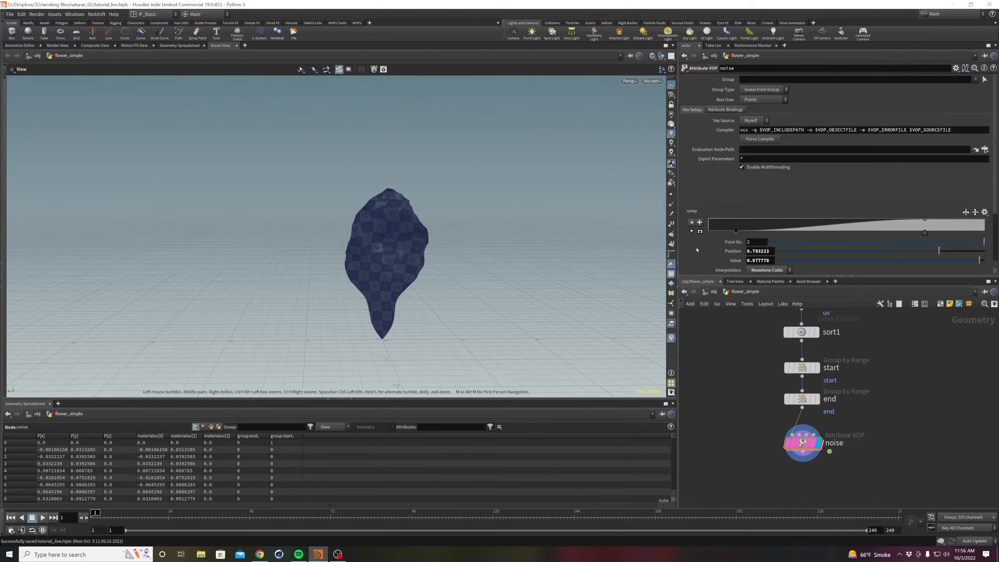
pyautogui.scroll(-3, 697, 250)
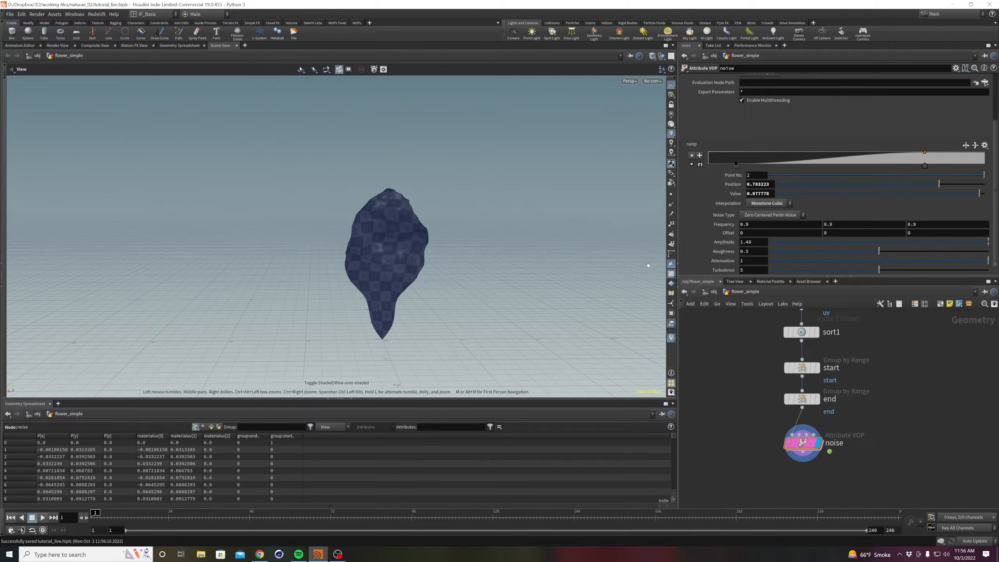
pyautogui.click(672, 277)
pyautogui.moveTo(440, 281); pyautogui.dragTo(464, 239)
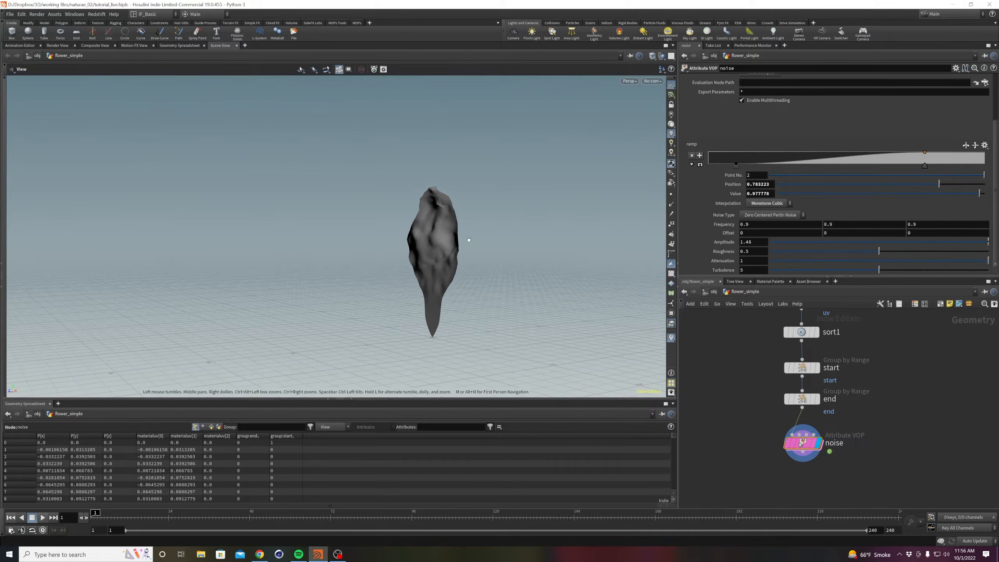
# Try Alligator Noise and Simplex Noise as the noise type on the petal.
pyautogui.click(744, 215)
pyautogui.click(750, 218)
pyautogui.click(752, 217)
pyautogui.click(750, 248)
pyautogui.click(758, 215)
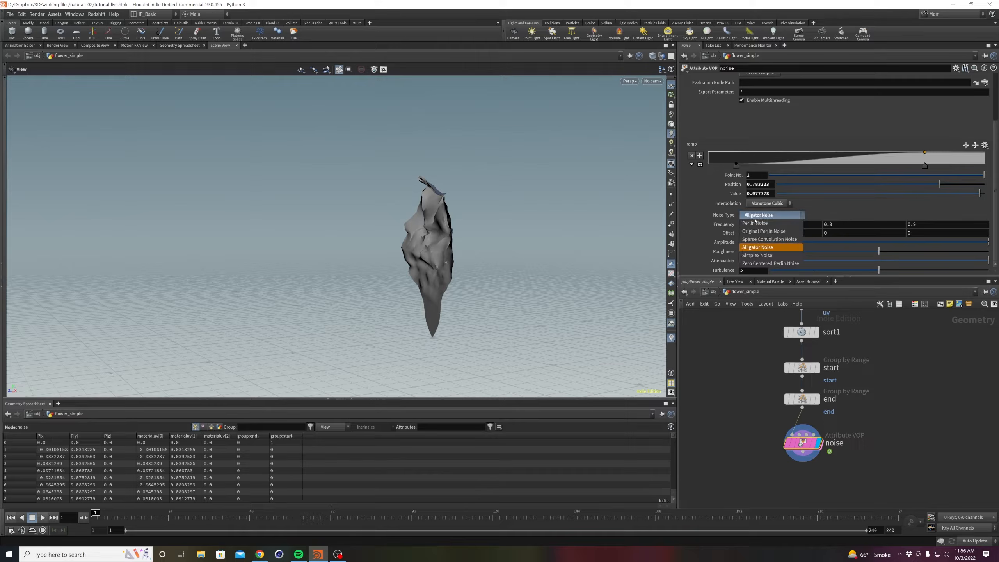
pyautogui.click(757, 256)
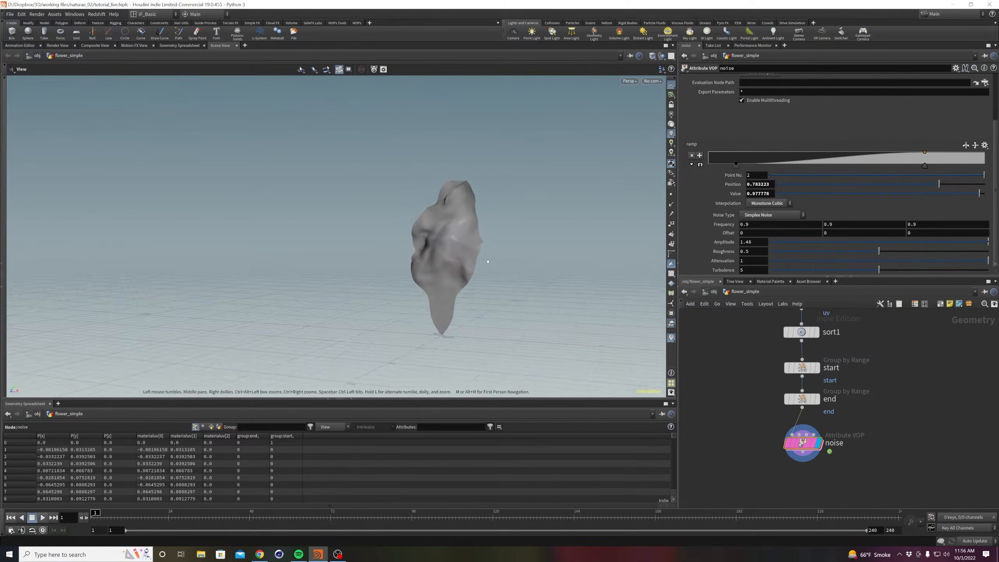
pyautogui.moveTo(376, 273); pyautogui.dragTo(210, 276)
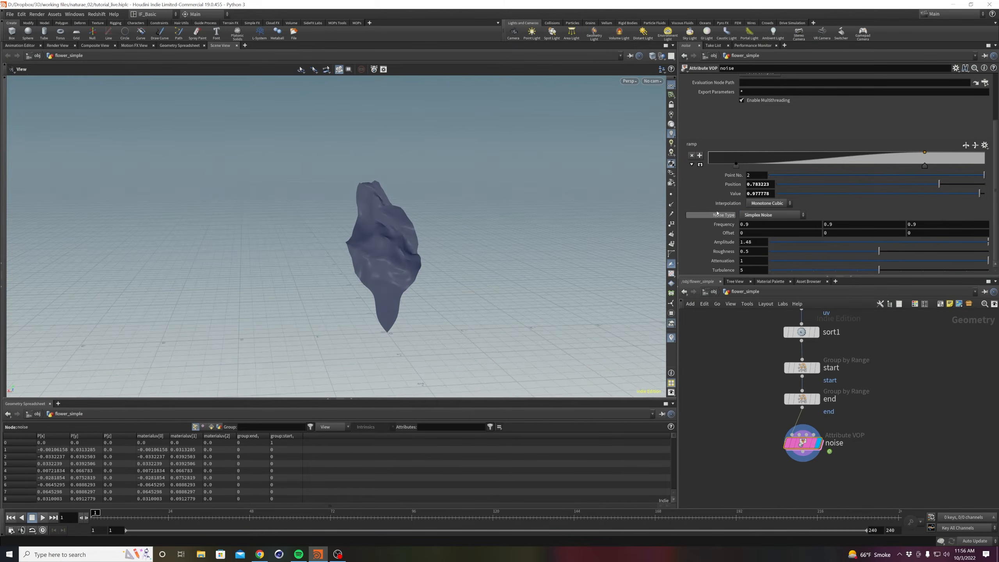
# Set the noise type back to Zero Centered Perlin Noise and raise the Amplitude to 1.68.
pyautogui.click(760, 217)
pyautogui.click(763, 264)
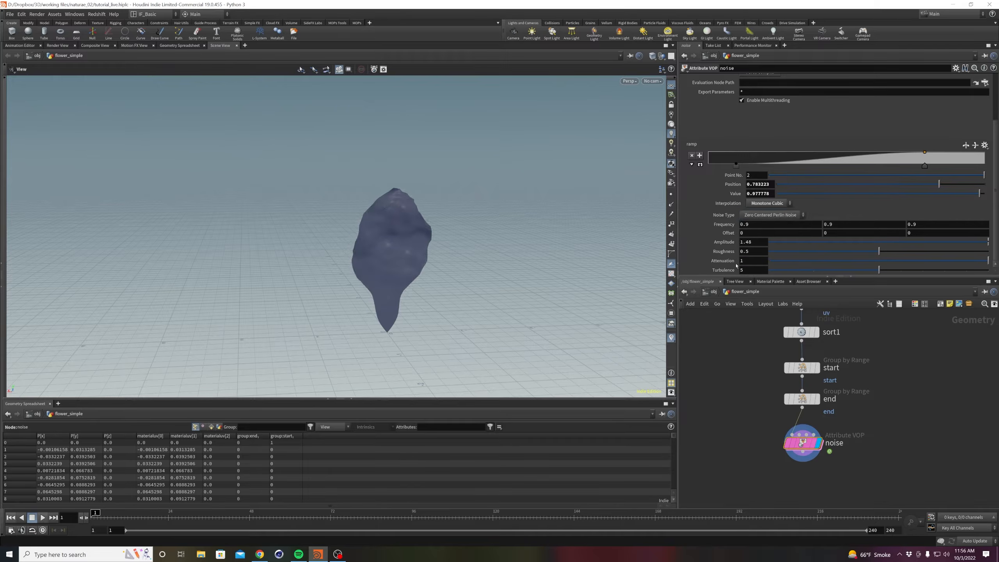
pyautogui.moveTo(730, 246); pyautogui.dragTo(742, 208, button='middle')
pyautogui.moveTo(409, 220); pyautogui.dragTo(388, 315)
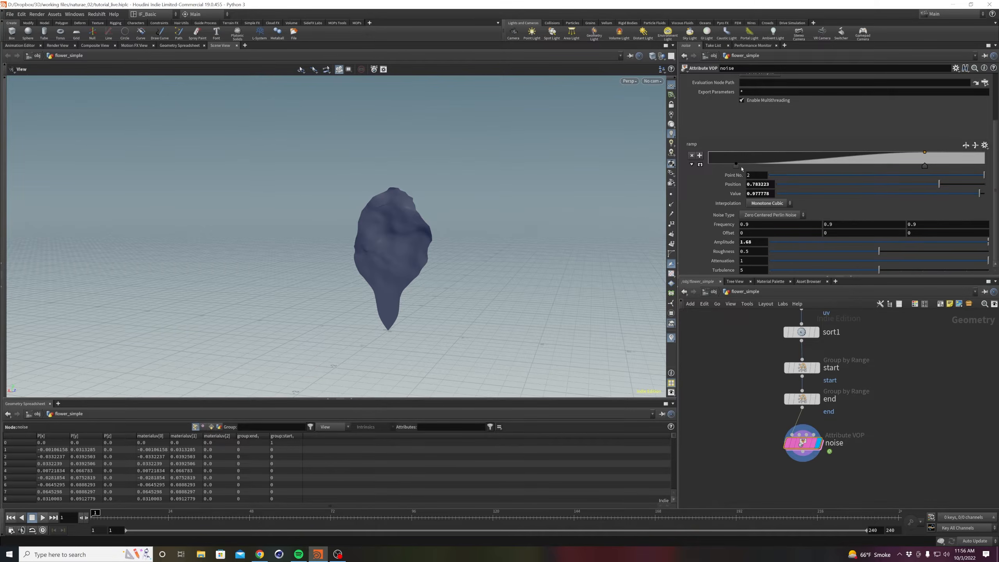
# Try the petal noise with ramp points at about 0.31 and 0.83, Frequency 1.2 and Amplitude 1.41.
pyautogui.moveTo(737, 170); pyautogui.dragTo(794, 170)
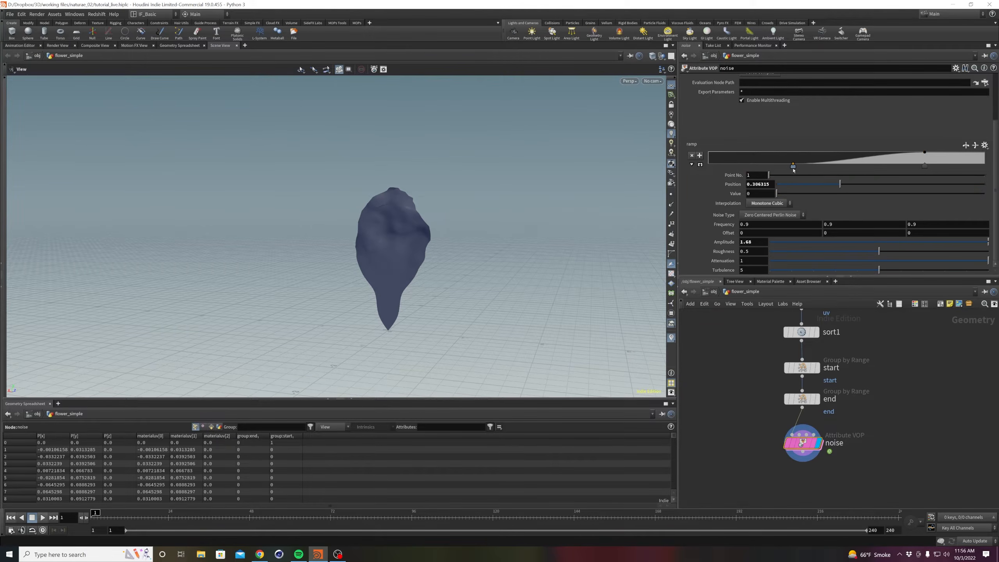
pyautogui.moveTo(927, 167); pyautogui.dragTo(939, 169)
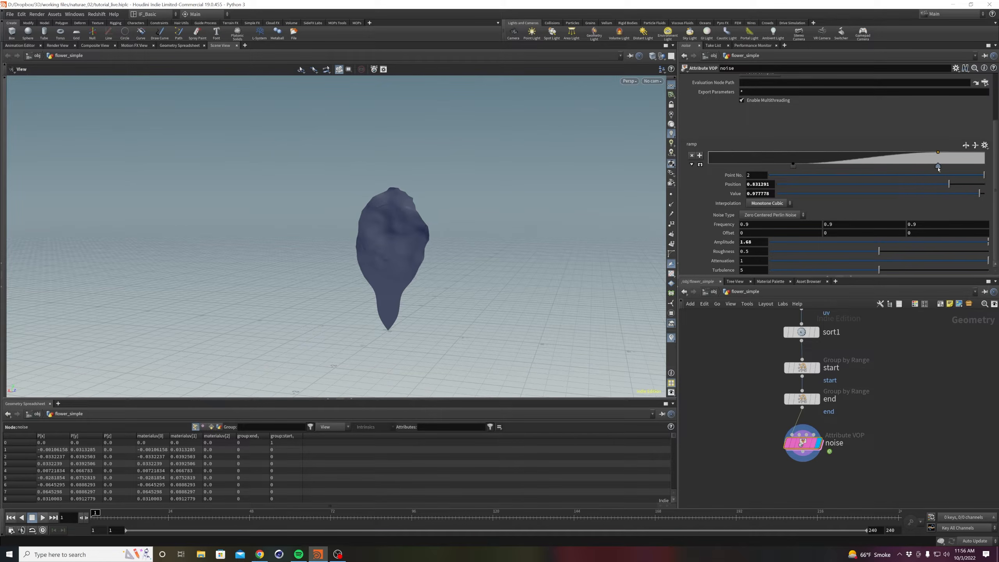
pyautogui.moveTo(749, 242); pyautogui.dragTo(658, 255, button='middle')
pyautogui.moveTo(720, 224)
pyautogui.mouseDown(button='middle')
pyautogui.moveTo(754, 224)
pyautogui.moveTo(718, 224)
pyautogui.moveTo(747, 224)
pyautogui.moveTo(738, 224)
pyautogui.mouseUp(button='middle')
pyautogui.moveTo(443, 252); pyautogui.dragTo(441, 179, button='right')
pyautogui.moveTo(442, 179)
pyautogui.mouseDown()
pyautogui.moveTo(516, 207)
pyautogui.moveTo(456, 232)
pyautogui.mouseUp()
pyautogui.moveTo(455, 232); pyautogui.dragTo(407, 201, button='right')
pyautogui.moveTo(407, 201)
pyautogui.mouseDown()
pyautogui.moveTo(417, 212)
pyautogui.moveTo(401, 252)
pyautogui.moveTo(370, 223)
pyautogui.moveTo(336, 158)
pyautogui.moveTo(319, 215)
pyautogui.mouseUp()
pyautogui.moveTo(319, 214); pyautogui.dragTo(401, 285, button='right')
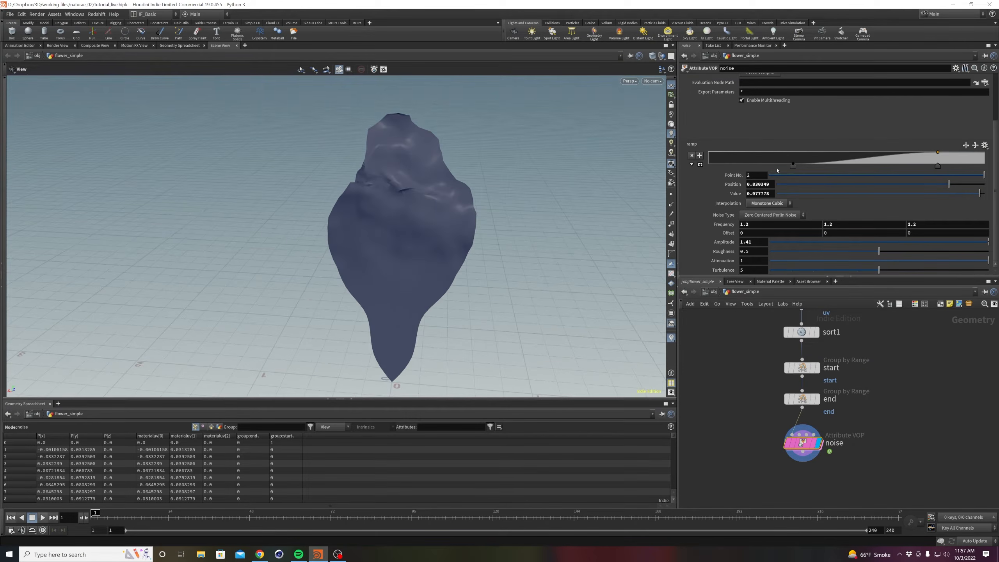
# Set the noise ramp's upper point to about 0.91, Frequency to 0.888 and Amplitude to 1.58, and save the scene.
pyautogui.moveTo(938, 168); pyautogui.dragTo(960, 168)
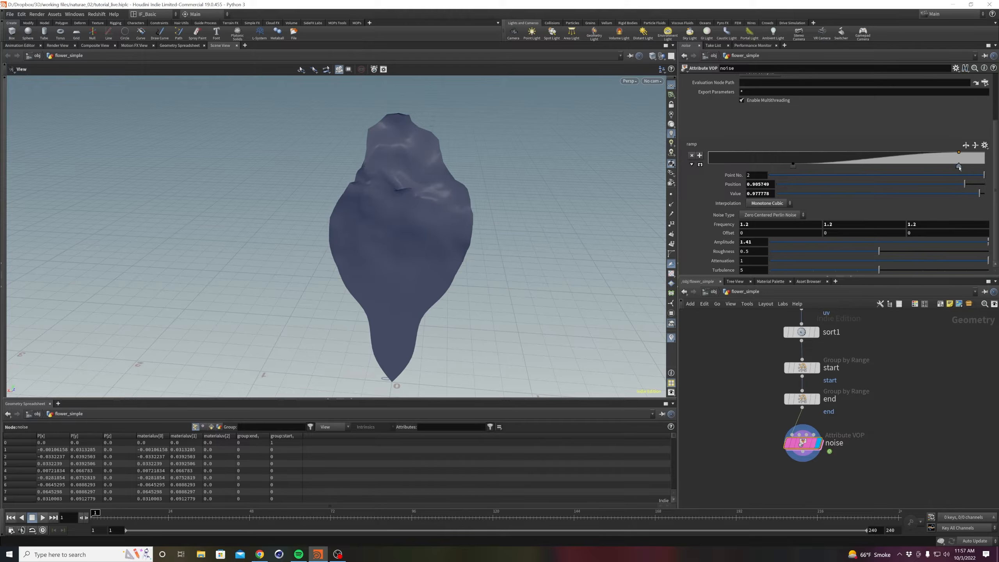
pyautogui.moveTo(723, 241); pyautogui.dragTo(585, 267, button='middle')
pyautogui.moveTo(723, 224); pyautogui.dragTo(528, 263, button='middle')
pyautogui.moveTo(723, 242); pyautogui.dragTo(941, 252, button='middle')
pyautogui.moveTo(346, 241); pyautogui.dragTo(685, 372)
pyautogui.hotkey('ctrl', 's')
pyautogui.moveTo(431, 252); pyautogui.dragTo(350, 281)
pyautogui.moveTo(561, 325); pyautogui.dragTo(420, 233)
# Add a Distance Along Geometry node after the noise node, outputting only the mask attribute instead of the distance.
pyautogui.moveTo(714, 436); pyautogui.dragTo(695, 400, button='middle')
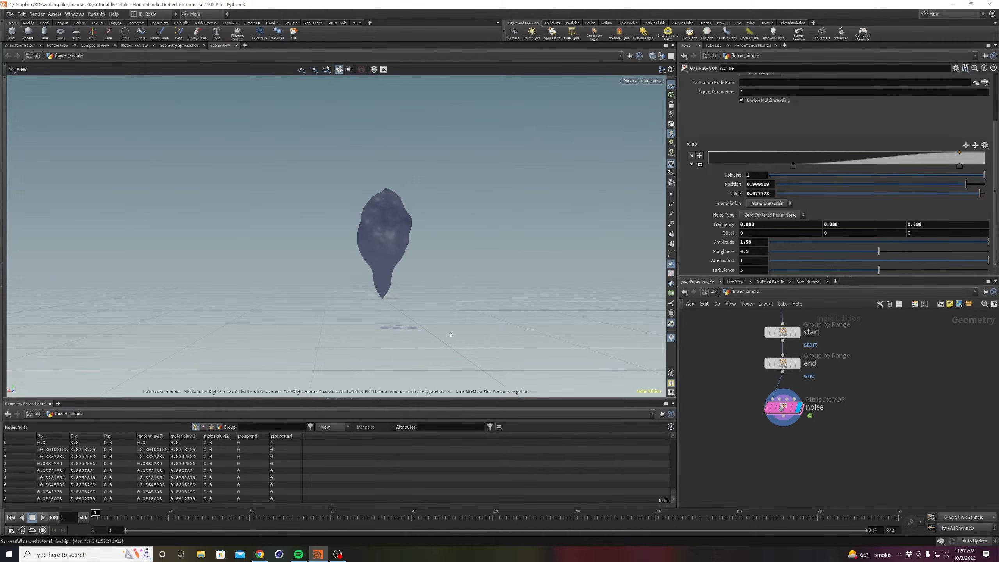
pyautogui.moveTo(784, 415); pyautogui.dragTo(788, 455)
pyautogui.write('dis')
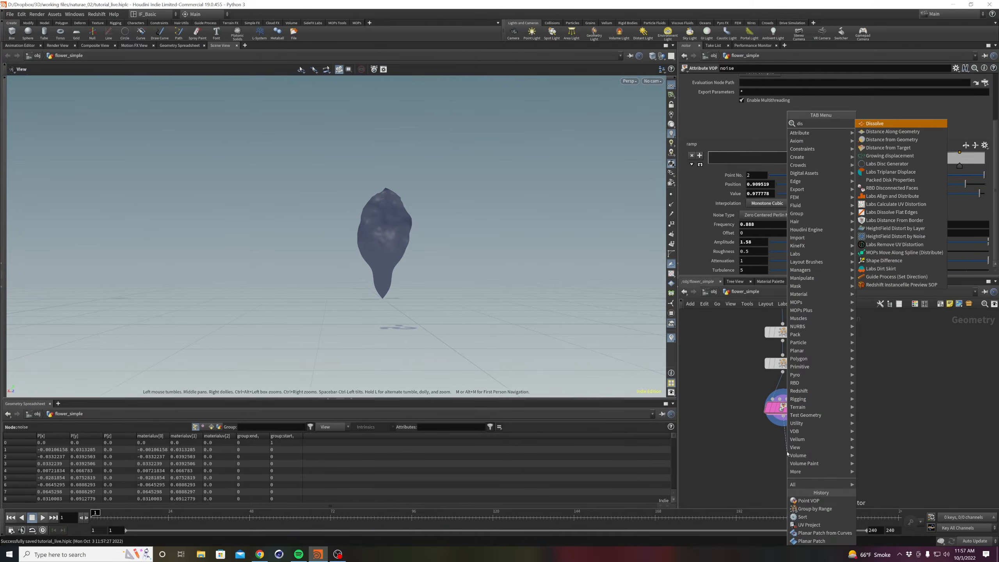
pyautogui.press('Down')
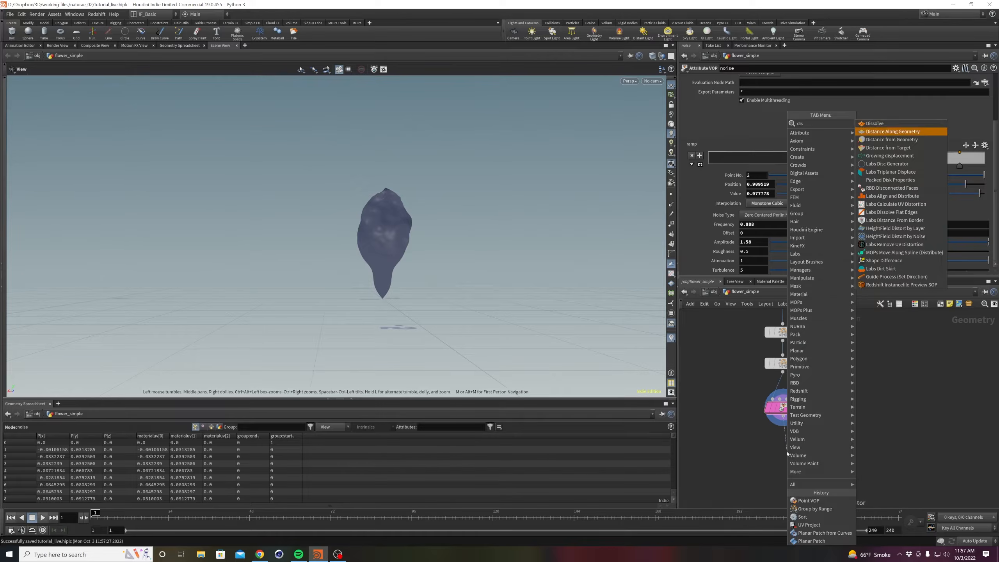
pyautogui.press('Return')
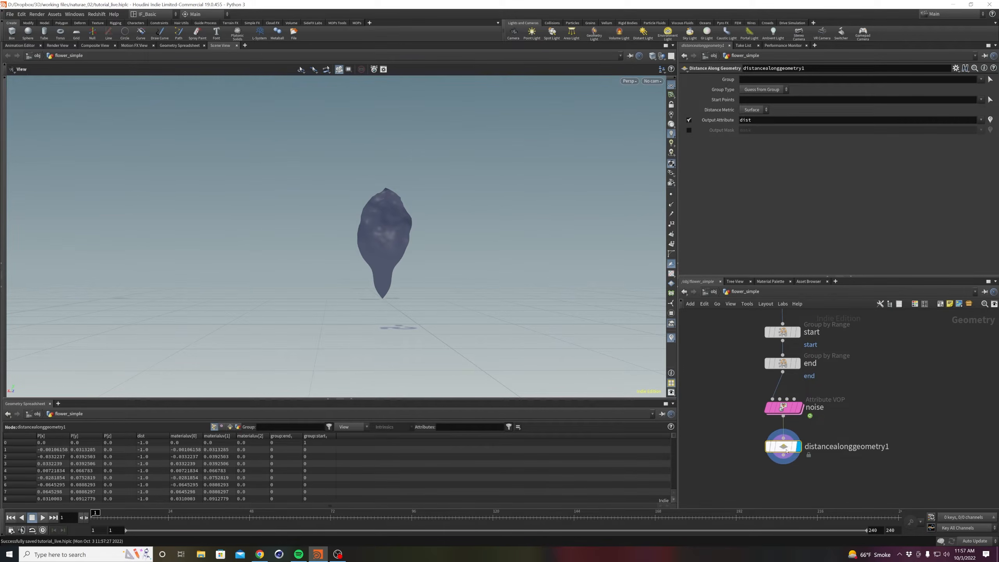
pyautogui.click(689, 120)
pyautogui.click(689, 131)
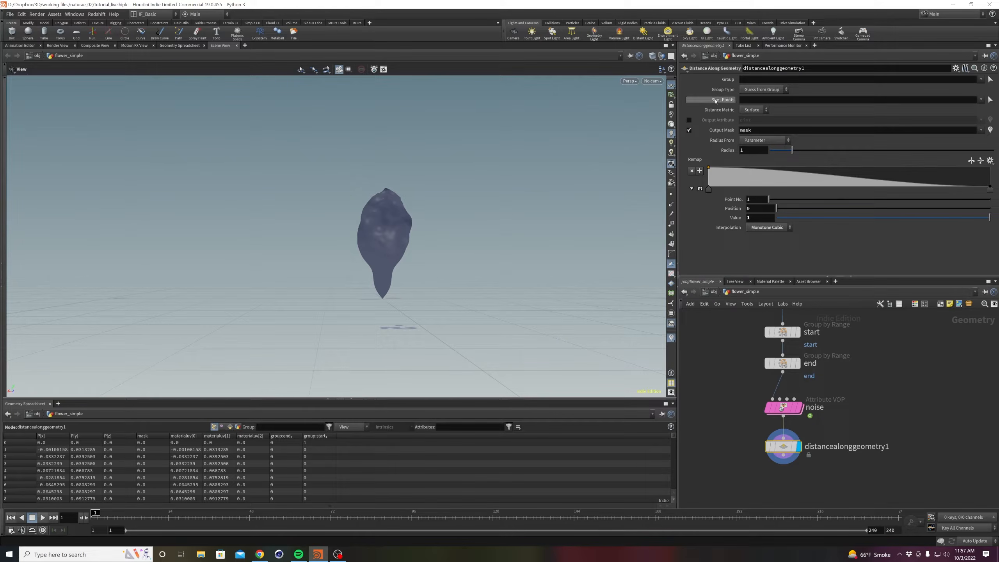
# Use the start group as the Distance Along Geometry node's start points and visualize the mask attribute on the petal.
pyautogui.click(981, 100)
pyautogui.click(984, 119)
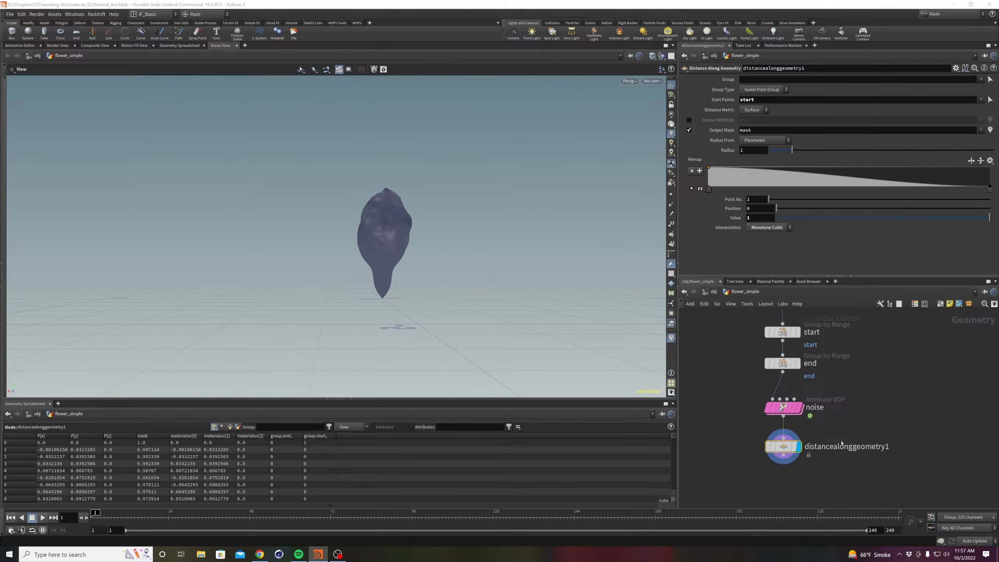
pyautogui.click(757, 447)
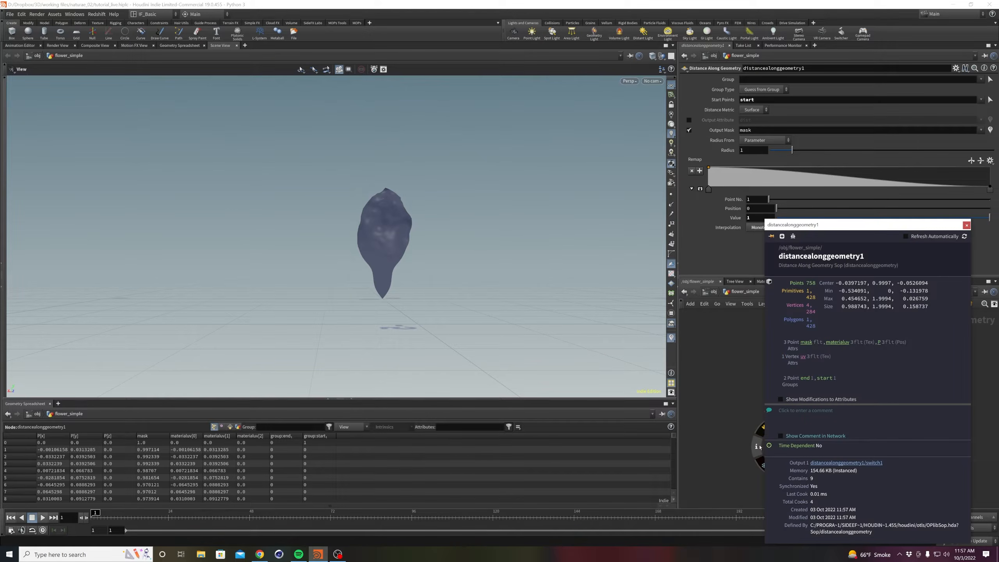
pyautogui.click(806, 342)
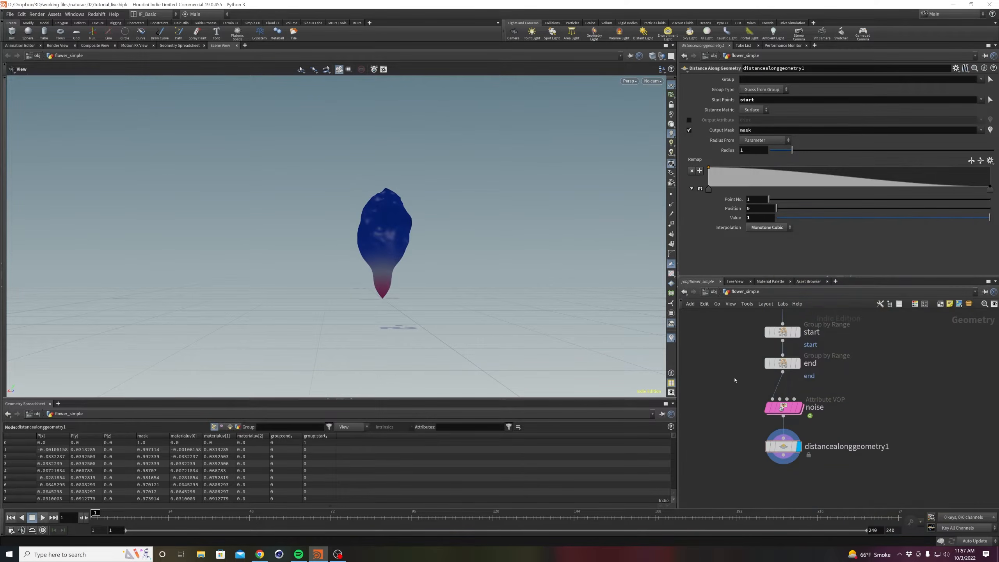
# Examine how the mask gradient spreads from the petal's base, in perspective and front views.
pyautogui.scroll(2, 378, 292)
pyautogui.moveTo(379, 292)
pyautogui.mouseDown()
pyautogui.moveTo(355, 304)
pyautogui.moveTo(377, 300)
pyautogui.mouseUp()
pyautogui.moveTo(708, 190)
pyautogui.mouseDown()
pyautogui.moveTo(981, 192)
pyautogui.moveTo(706, 191)
pyautogui.mouseUp()
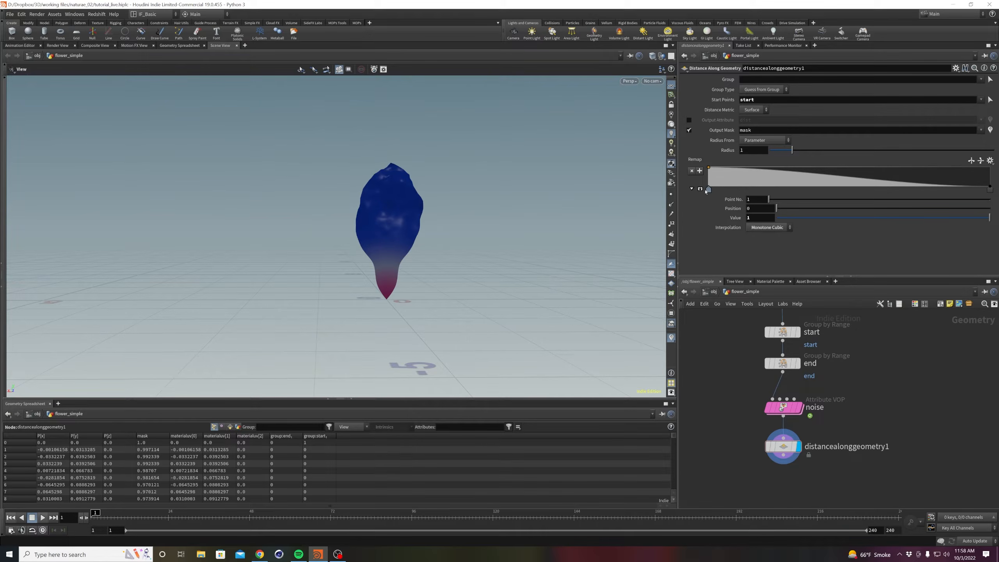
pyautogui.scroll(3, 383, 257)
pyautogui.moveTo(384, 257)
pyautogui.mouseDown()
pyautogui.moveTo(399, 265)
pyautogui.moveTo(484, 261)
pyautogui.moveTo(394, 264)
pyautogui.mouseUp()
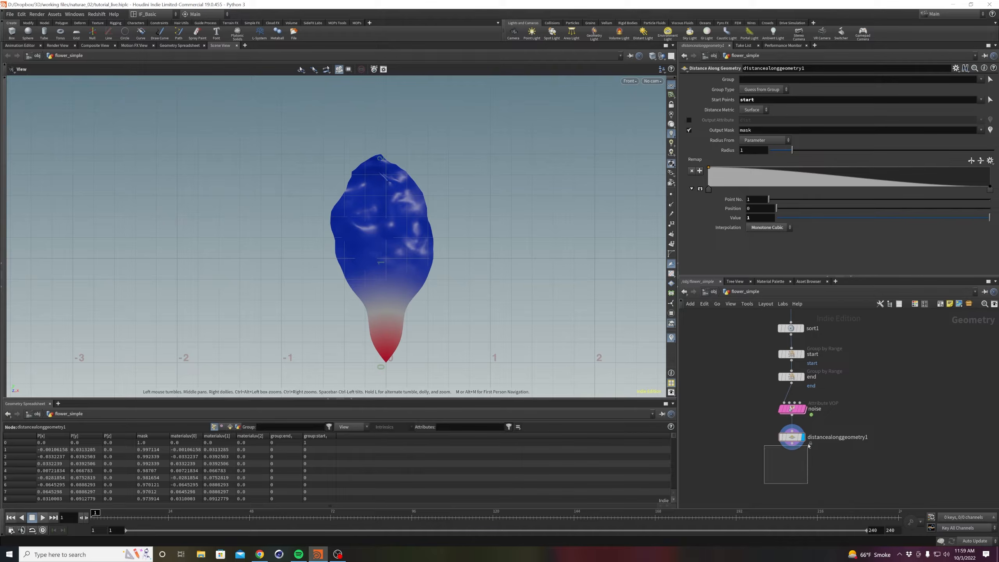
pyautogui.moveTo(711, 191)
pyautogui.mouseDown()
pyautogui.moveTo(902, 191)
pyautogui.moveTo(700, 190)
pyautogui.mouseUp()
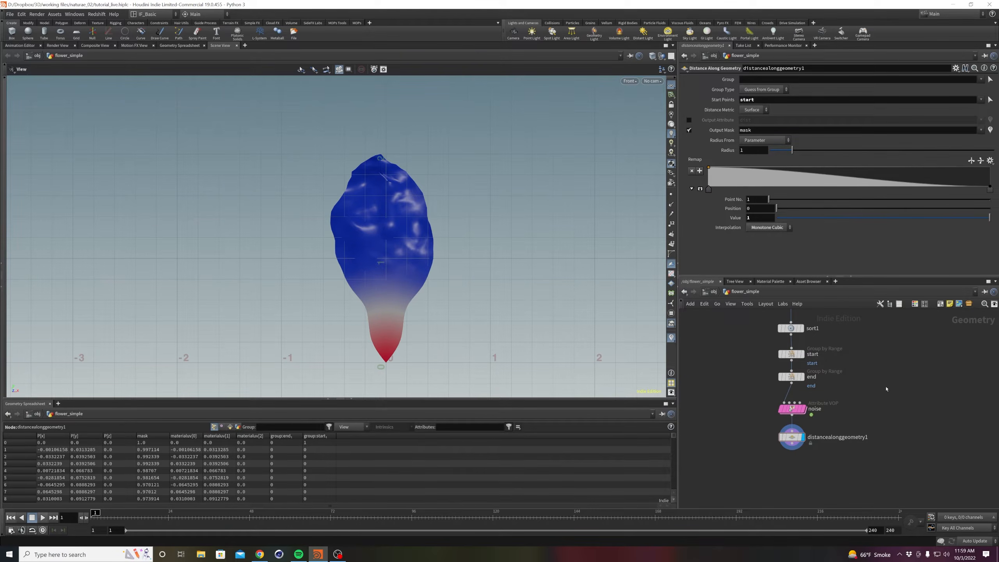
pyautogui.scroll(1, 881, 380)
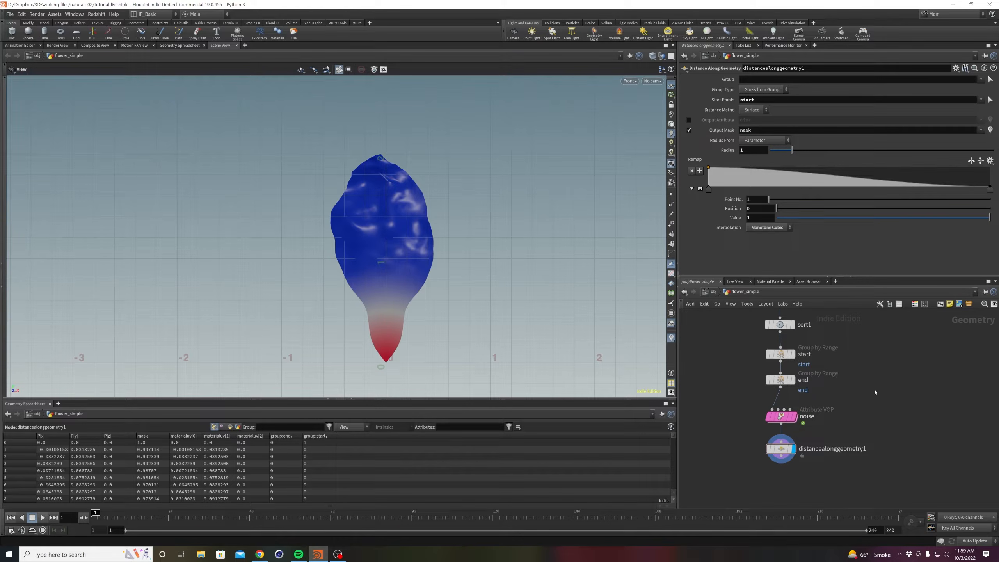
pyautogui.moveTo(751, 420); pyautogui.dragTo(745, 486, button='middle')
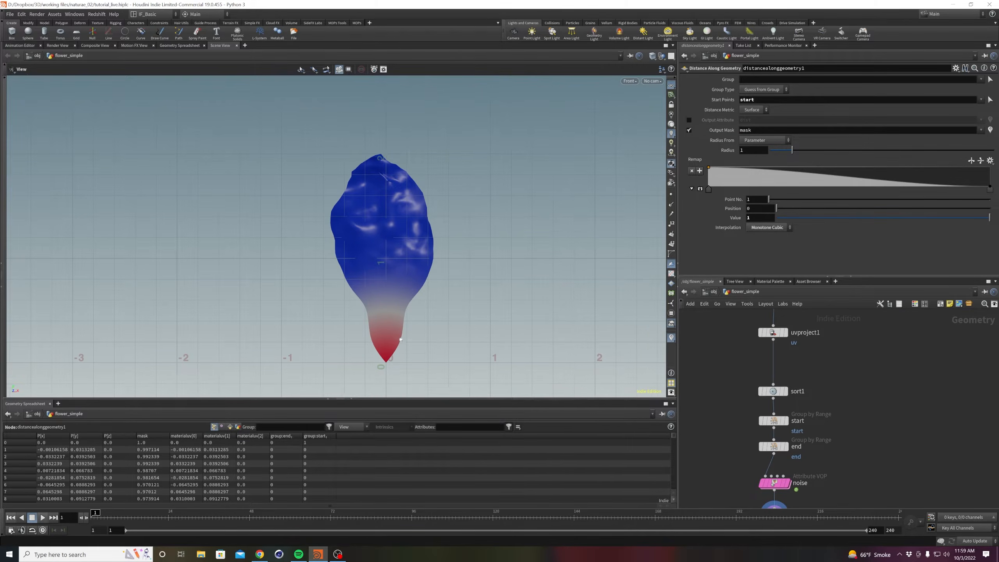
pyautogui.scroll(3, 405, 326)
pyautogui.moveTo(423, 333); pyautogui.dragTo(434, 302, button='middle')
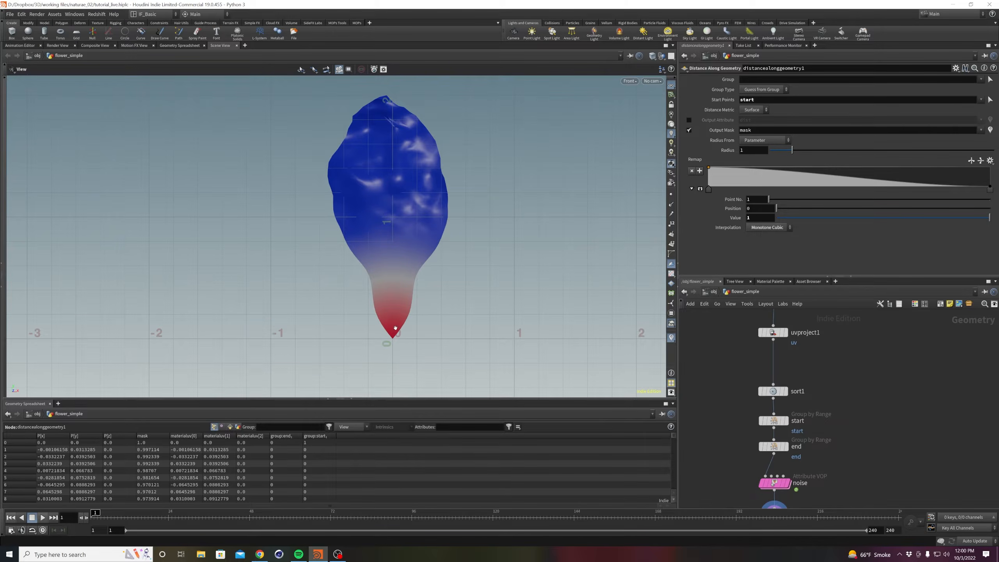
# Insert a Transform node between the uvproject1 and sort1 nodes.
pyautogui.moveTo(762, 286); pyautogui.dragTo(762, 324, button='middle')
pyautogui.click(784, 369)
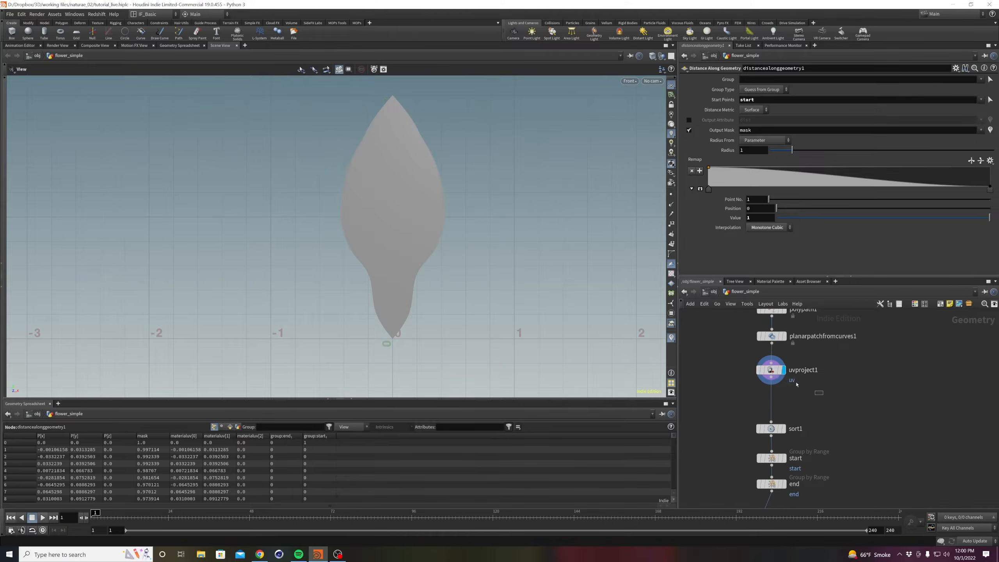
pyautogui.click(797, 385)
pyautogui.press('Tab')
pyautogui.write('tran')
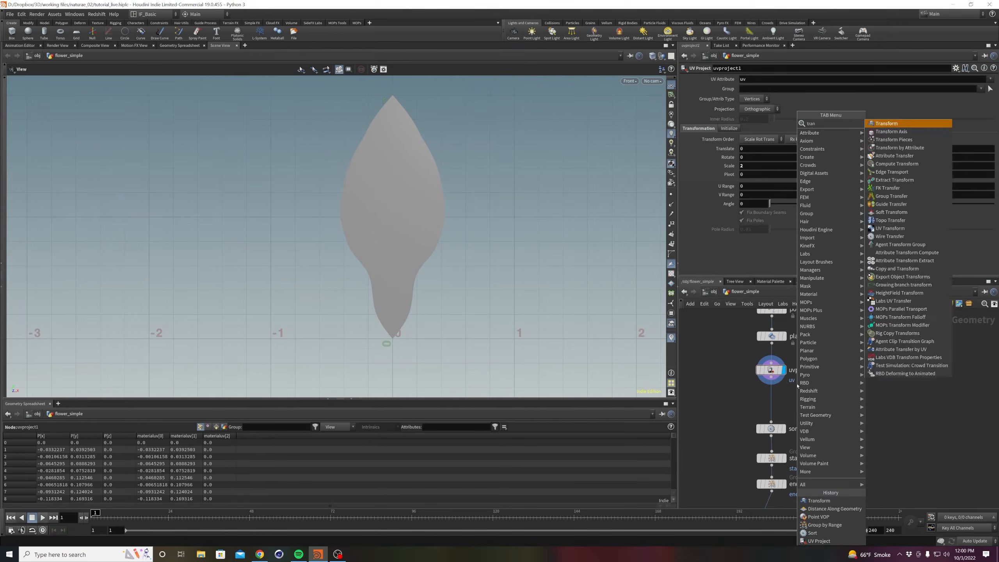
pyautogui.press('Return')
pyautogui.click(813, 395)
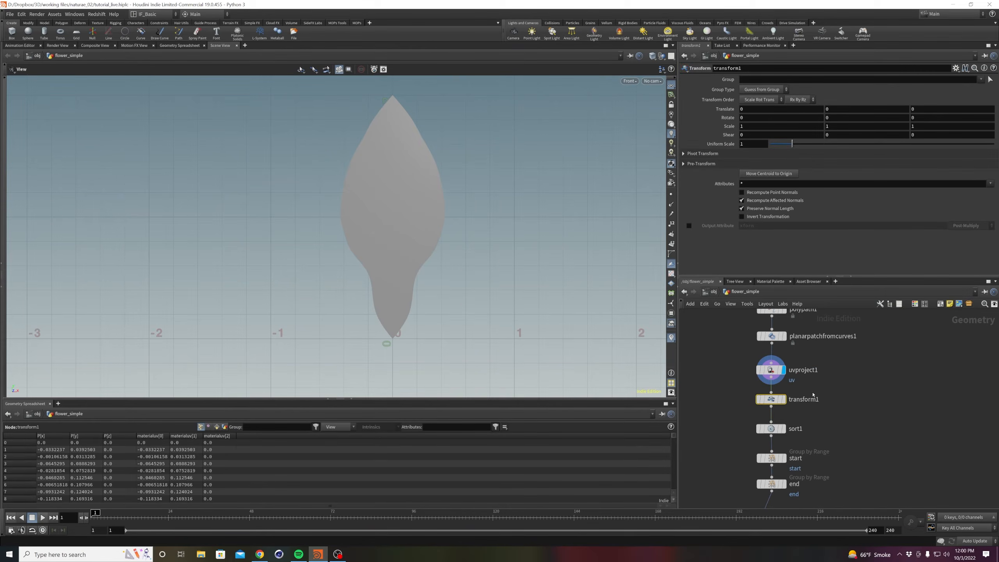
# Set the Transform node's uniform scale to 0.5 and display the scaled petal.
pyautogui.click(759, 143)
pyautogui.write('.5')
pyautogui.press('Return')
pyautogui.click(784, 399)
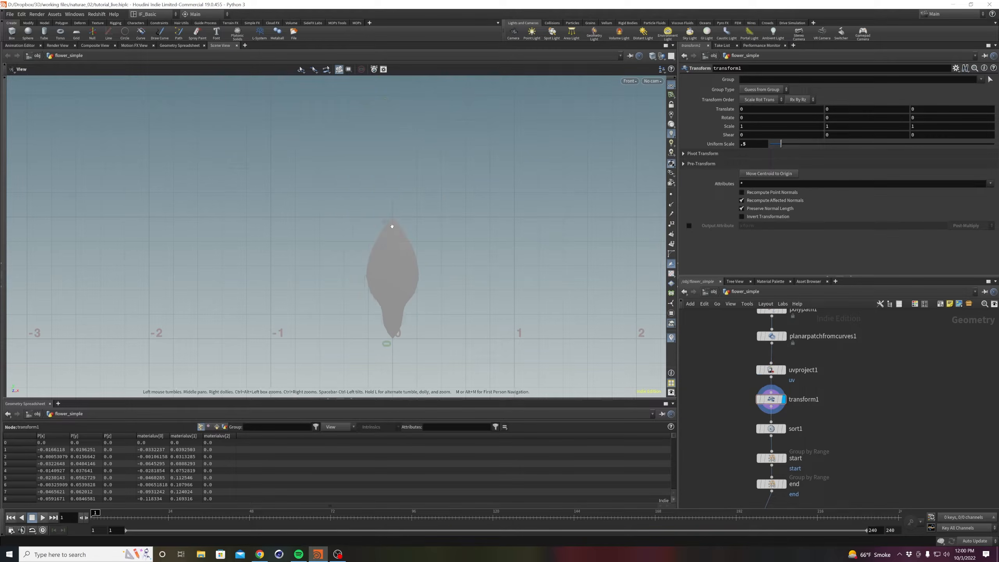
pyautogui.scroll(5, 854, 413)
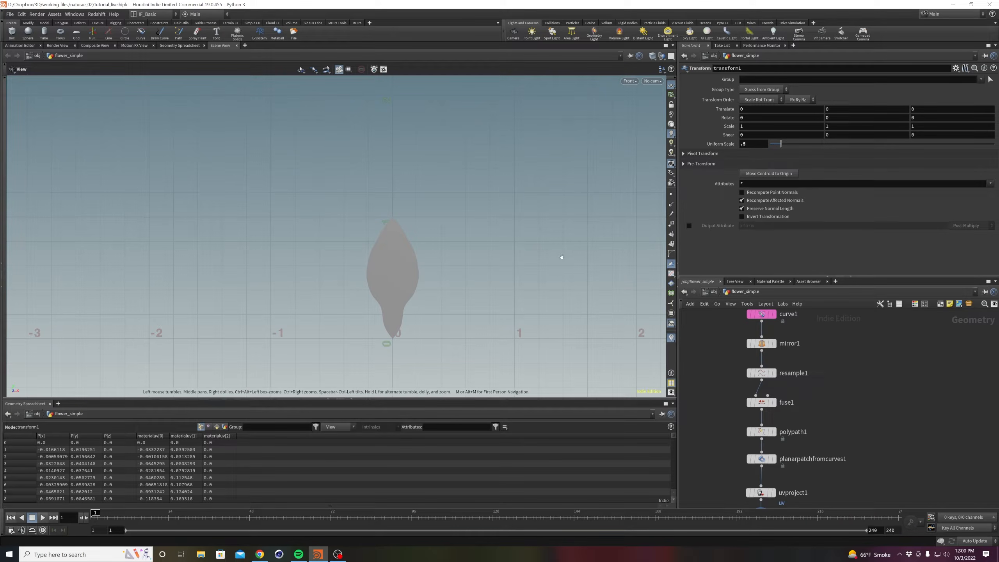
pyautogui.scroll(-5, 781, 412)
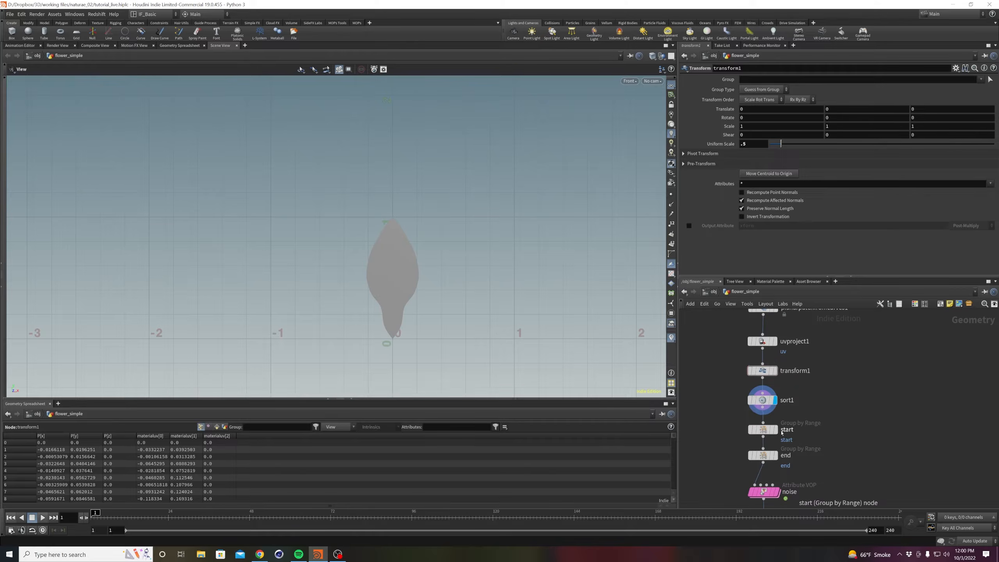
# Check the scaled petal in perspective view by displaying the start, end and noise nodes in turn.
pyautogui.moveTo(817, 424); pyautogui.dragTo(821, 407, button='middle')
pyautogui.hotkey('space', '1')
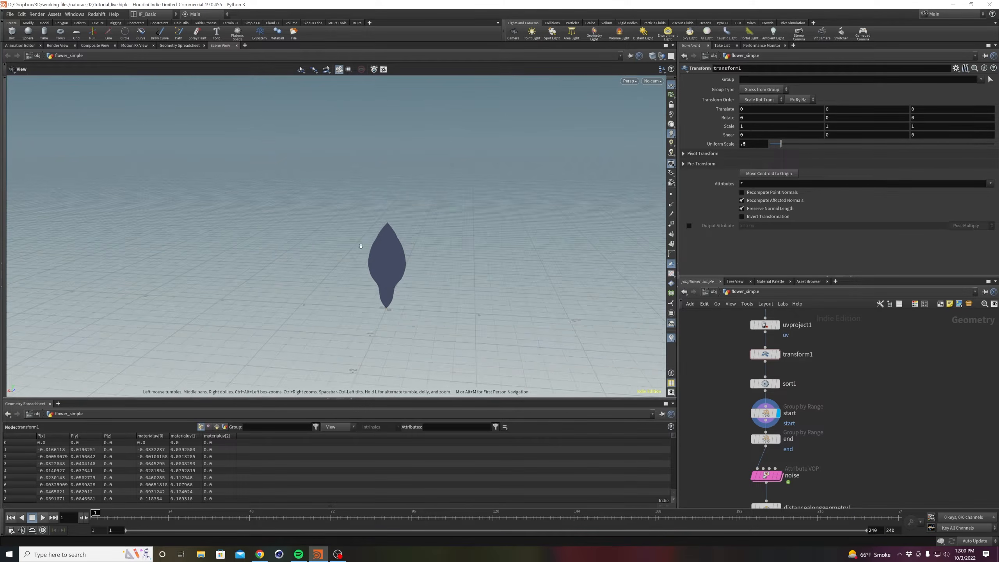
pyautogui.moveTo(491, 249); pyautogui.dragTo(464, 187, button='right')
pyautogui.moveTo(464, 187); pyautogui.dragTo(445, 247)
pyautogui.click(765, 413)
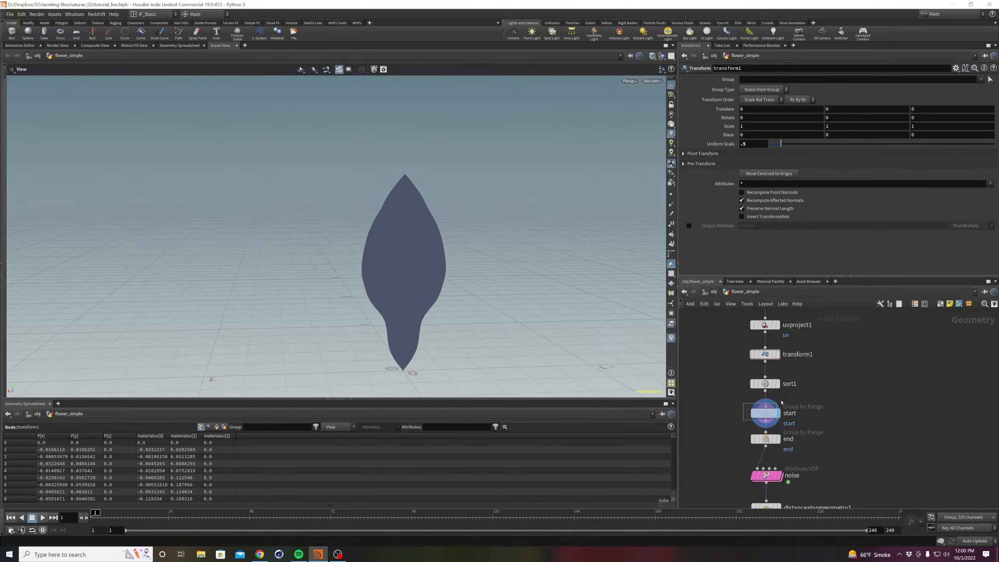
pyautogui.scroll(1, 413, 292)
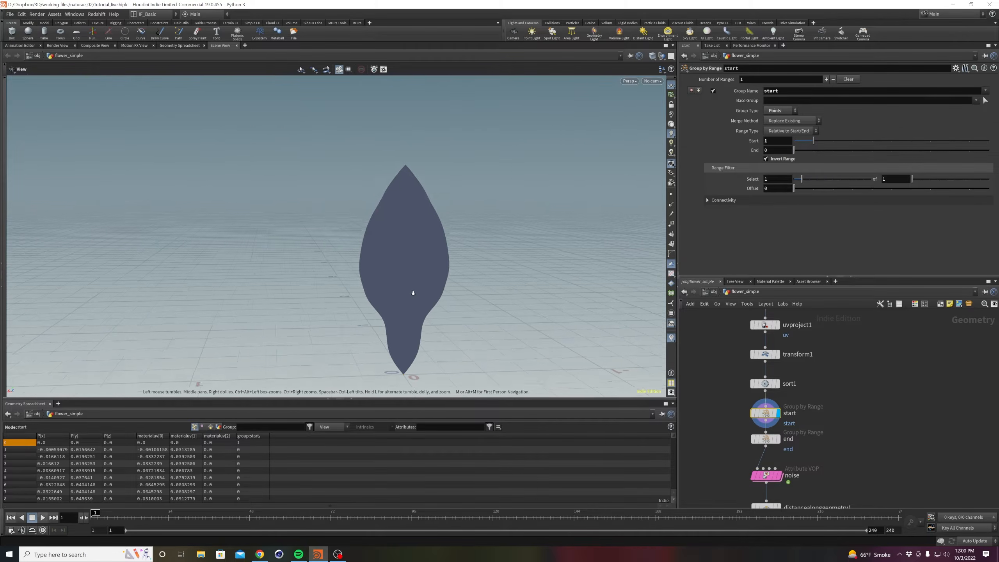
pyautogui.click(778, 440)
pyautogui.moveTo(911, 448); pyautogui.dragTo(908, 397, button='middle')
pyautogui.click(776, 426)
# Check the Fit Range setup inside the noise network, and move the noise ramp's lower point to about 0.37 at geometry level.
pyautogui.doubleClick(765, 426)
pyautogui.moveTo(754, 364); pyautogui.dragTo(762, 498, button='middle')
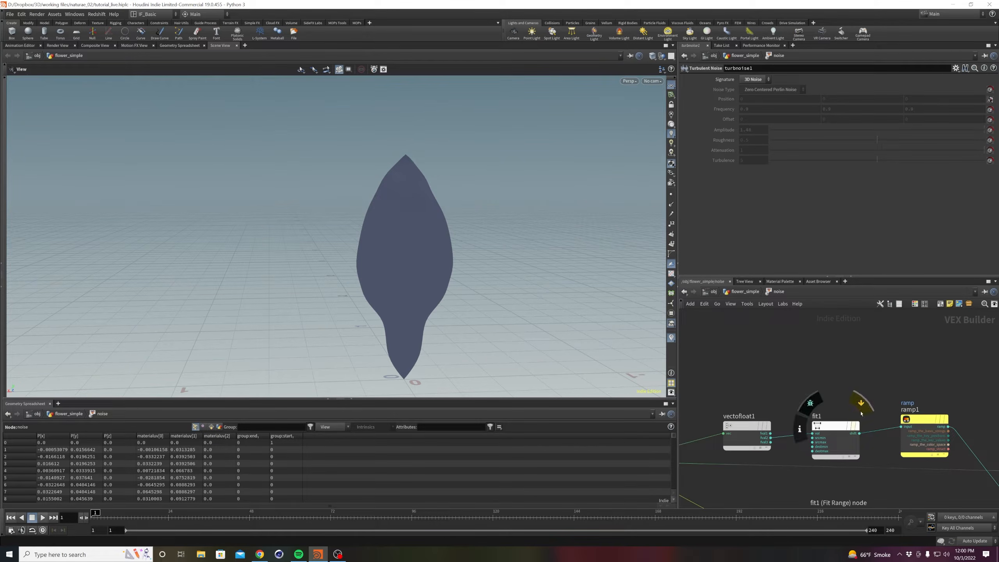
pyautogui.click(862, 408)
pyautogui.press('u')
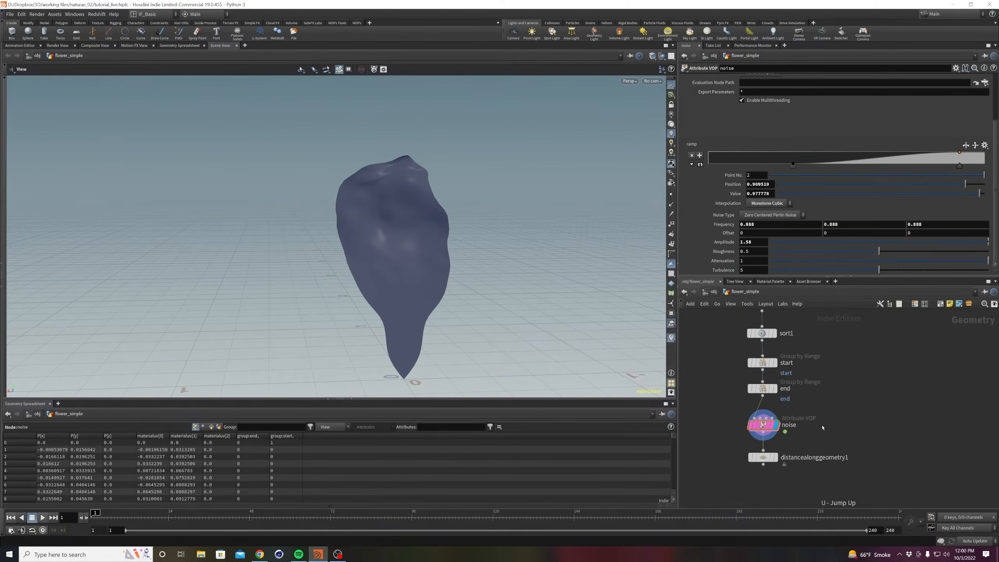
pyautogui.moveTo(793, 166)
pyautogui.mouseDown()
pyautogui.moveTo(707, 167)
pyautogui.moveTo(926, 165)
pyautogui.moveTo(812, 166)
pyautogui.mouseUp()
# Display the Distance Along Geometry result, reverse its mask Remap ramp and move the zero-value point to about 0.27.
pyautogui.click(777, 458)
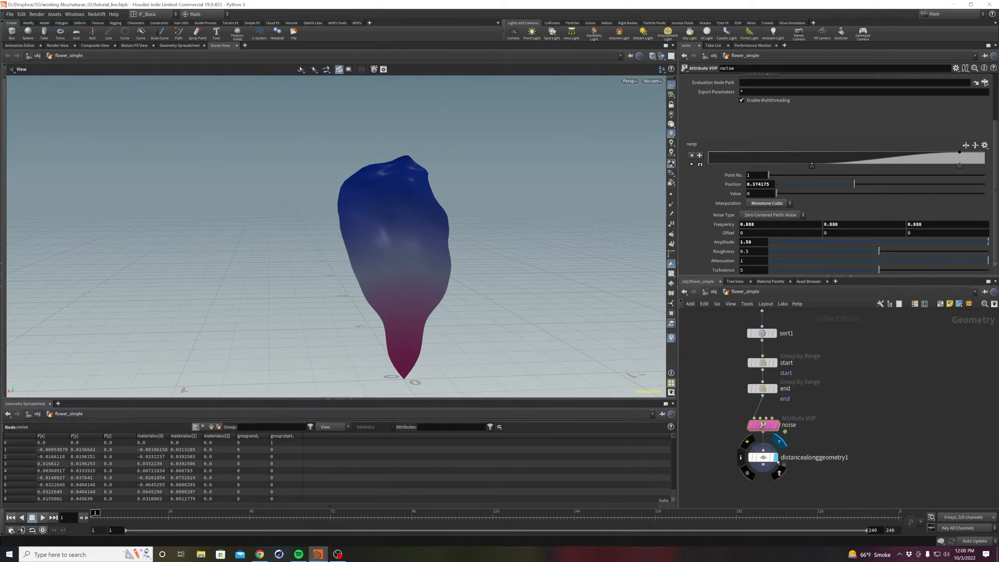
pyautogui.click(765, 458)
pyautogui.moveTo(709, 191)
pyautogui.mouseDown()
pyautogui.moveTo(960, 193)
pyautogui.moveTo(709, 191)
pyautogui.mouseUp()
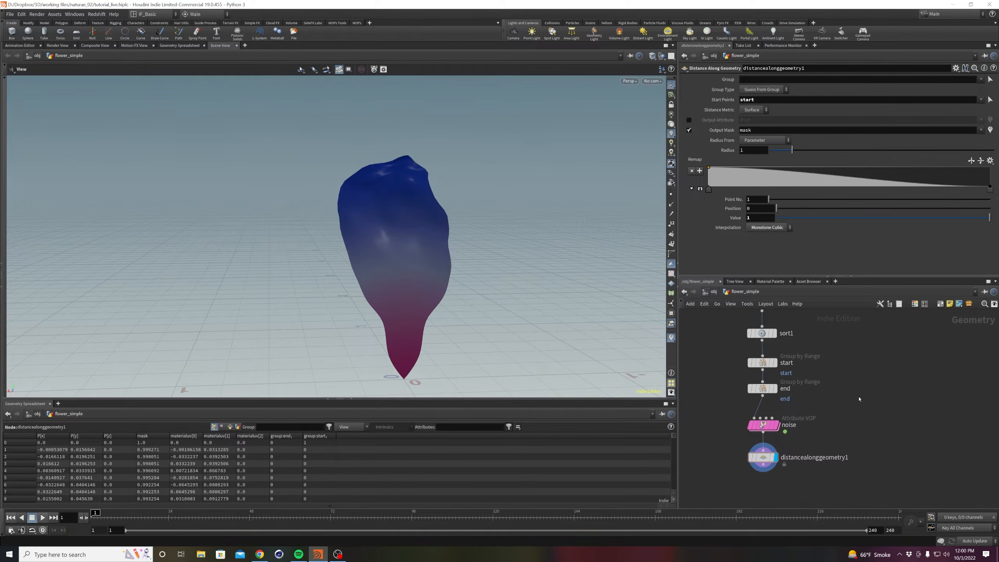
pyautogui.scroll(-2, 838, 403)
pyautogui.moveTo(398, 326); pyautogui.dragTo(429, 290)
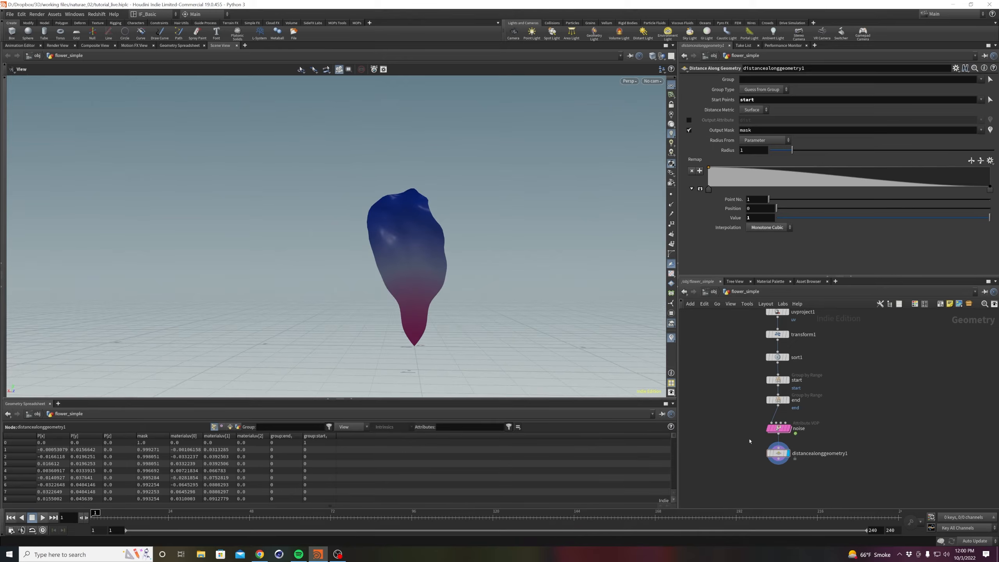
pyautogui.click(971, 160)
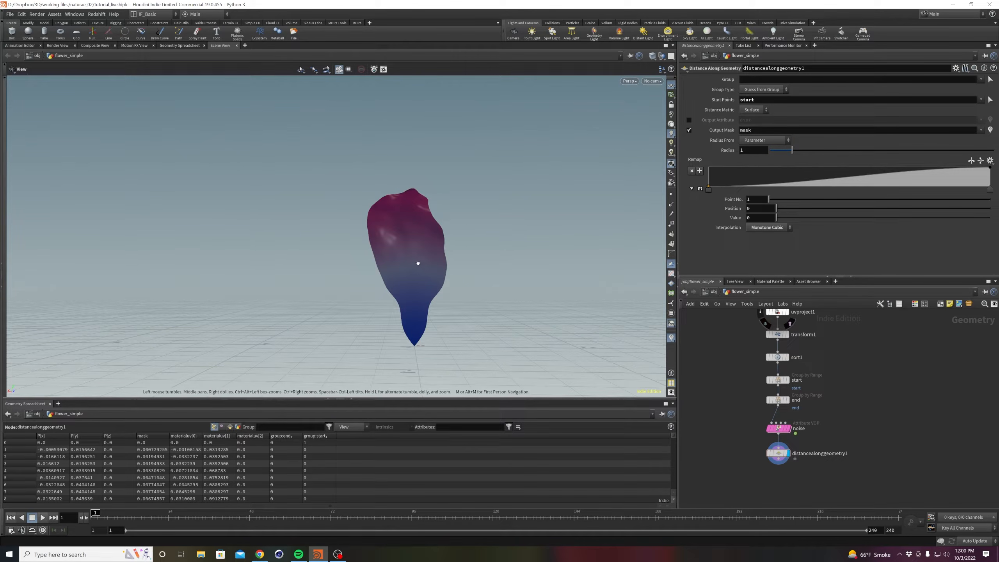
pyautogui.moveTo(709, 188); pyautogui.dragTo(785, 191)
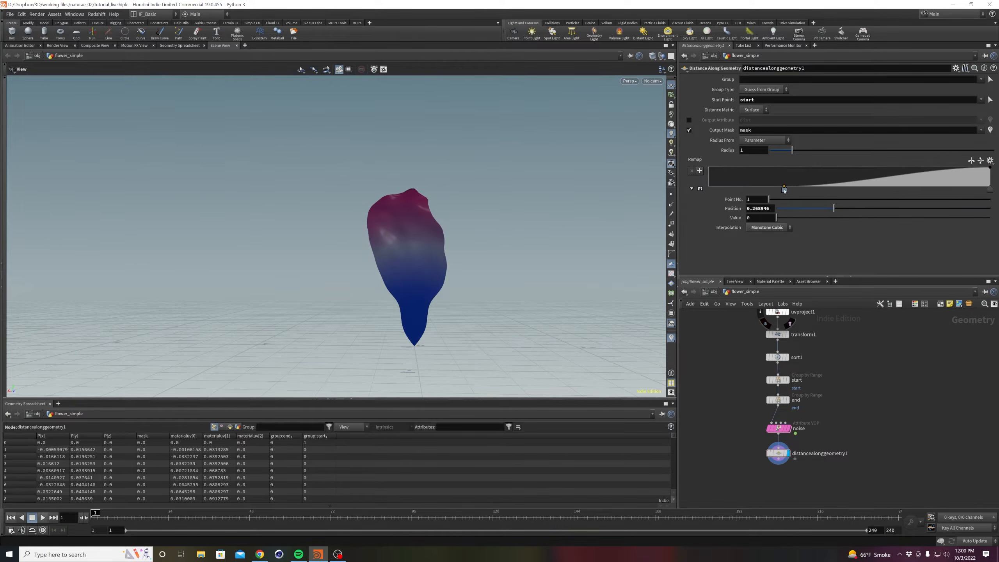
pyautogui.middleClick(778, 454)
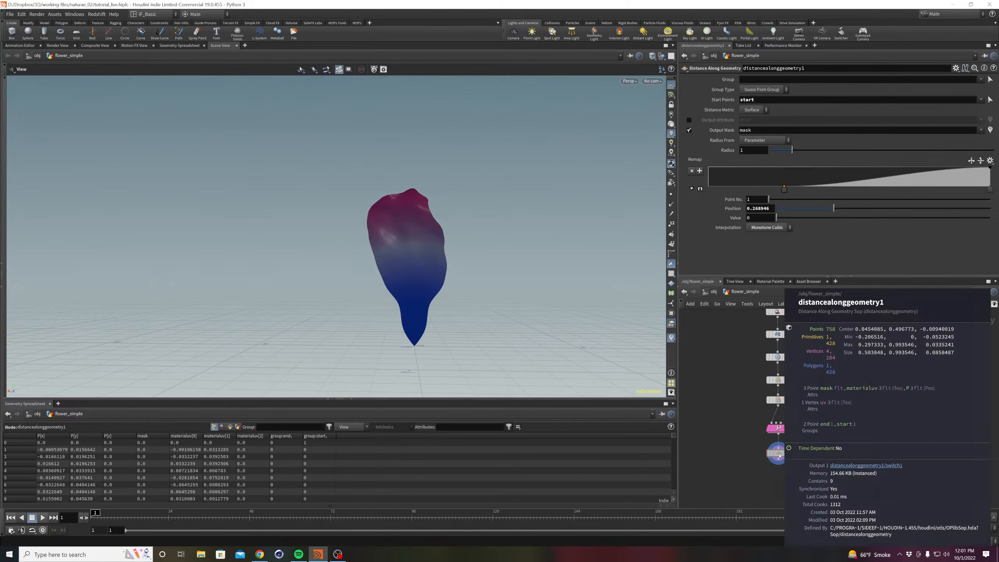
# Add a Bend node below the first Distance Along Geometry node, display it and activate its capture handle in the viewport.
pyautogui.moveTo(741, 435); pyautogui.dragTo(746, 389, button='middle')
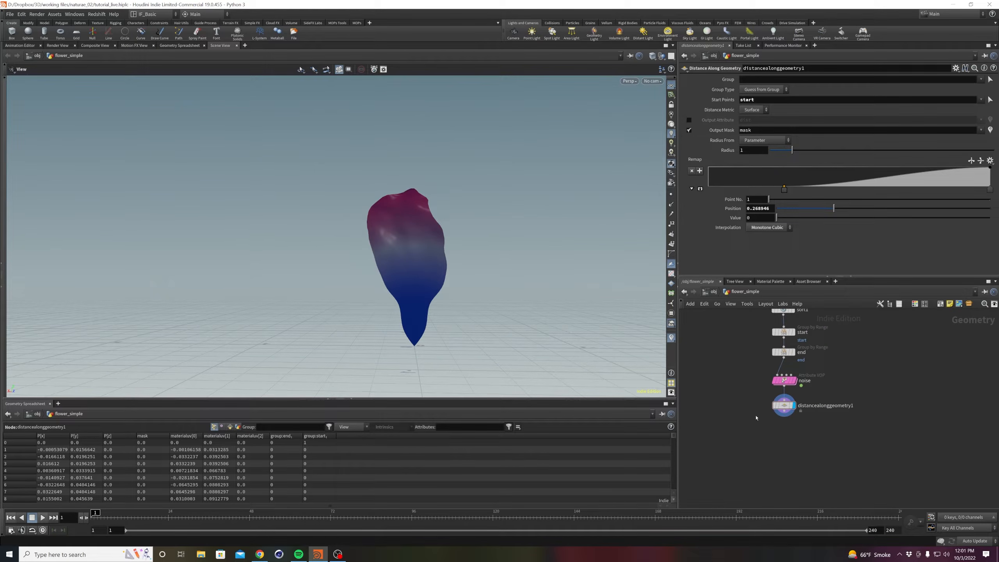
pyautogui.press('Tab')
pyautogui.write('bend')
pyautogui.press('Return')
pyautogui.click(785, 433)
pyautogui.click(796, 433)
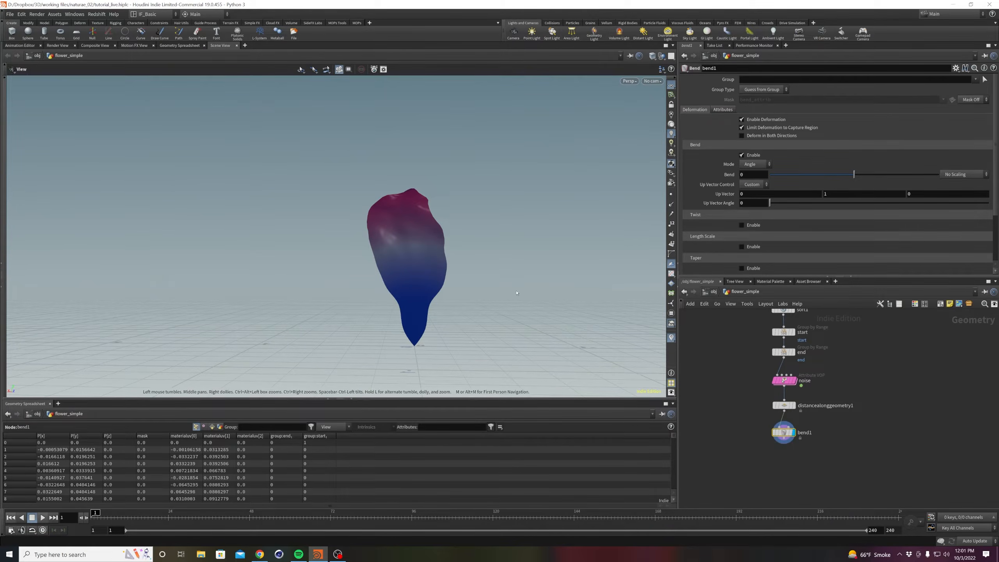
pyautogui.press('Return')
pyautogui.press('g')
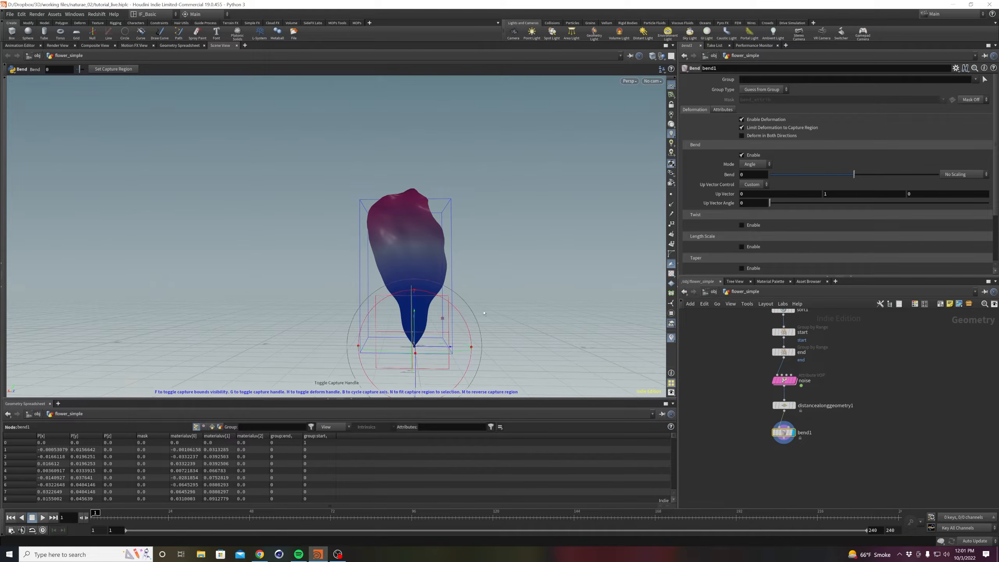
# Reorient the Bend's capture region to an up vector of 0, 0, -1 and bend the petal by about 90.5.
pyautogui.moveTo(417, 272)
pyautogui.keyDown('alt'); pyautogui.mouseDown()
pyautogui.moveTo(410, 315)
pyautogui.moveTo(413, 277)
pyautogui.mouseUp(); pyautogui.keyUp('alt')
pyautogui.moveTo(508, 259); pyautogui.dragTo(492, 217)
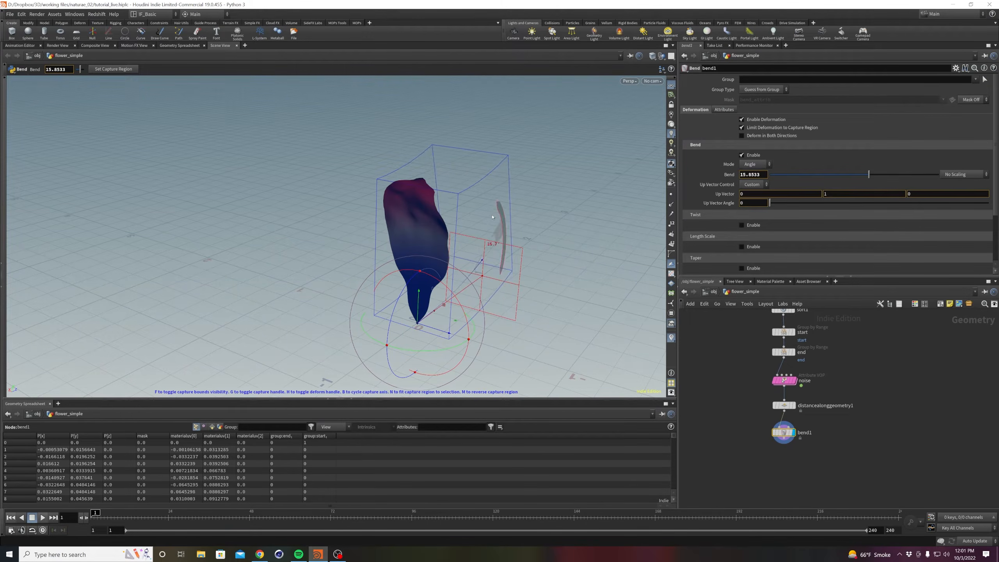
pyautogui.hotkey('ctrl', 'z')
pyautogui.moveTo(446, 294); pyautogui.dragTo(473, 339)
pyautogui.moveTo(386, 345); pyautogui.dragTo(514, 304)
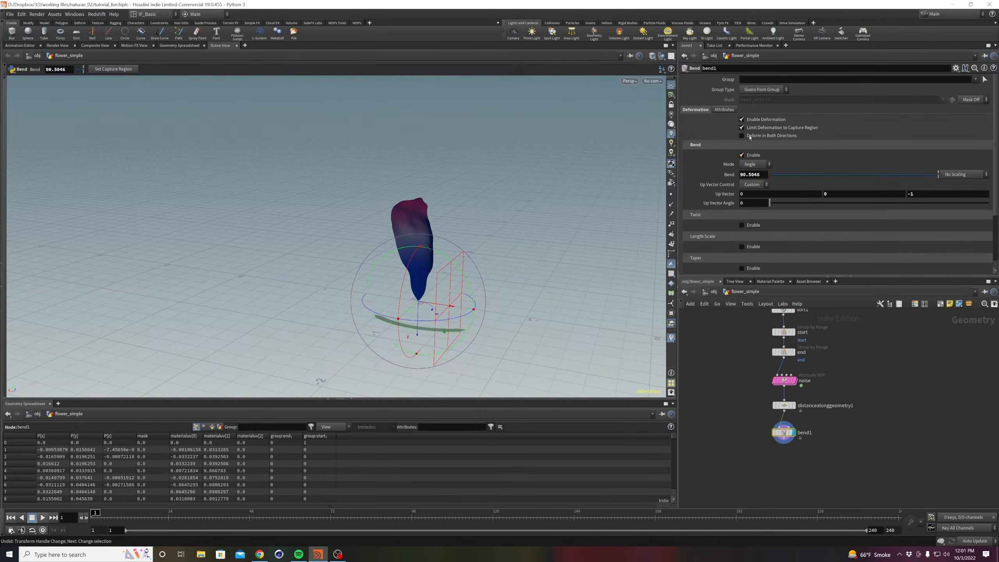
# Make the Bend deform in both directions without limiting it to the capture region, and raise the bend to about 172.7.
pyautogui.click(741, 136)
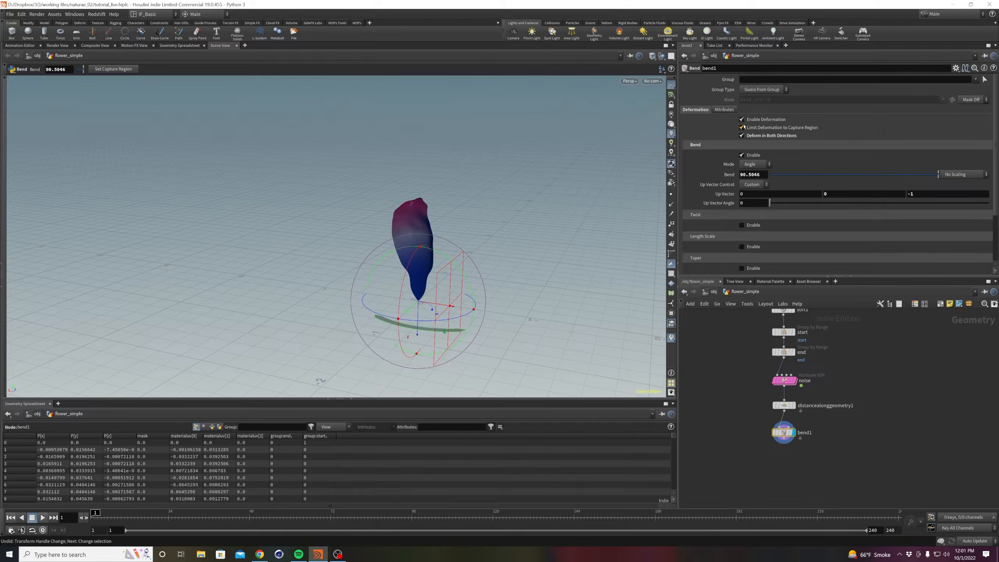
pyautogui.click(742, 128)
pyautogui.keyDown('alt'); pyautogui.moveTo(420, 254); pyautogui.dragTo(455, 204); pyautogui.keyUp('alt')
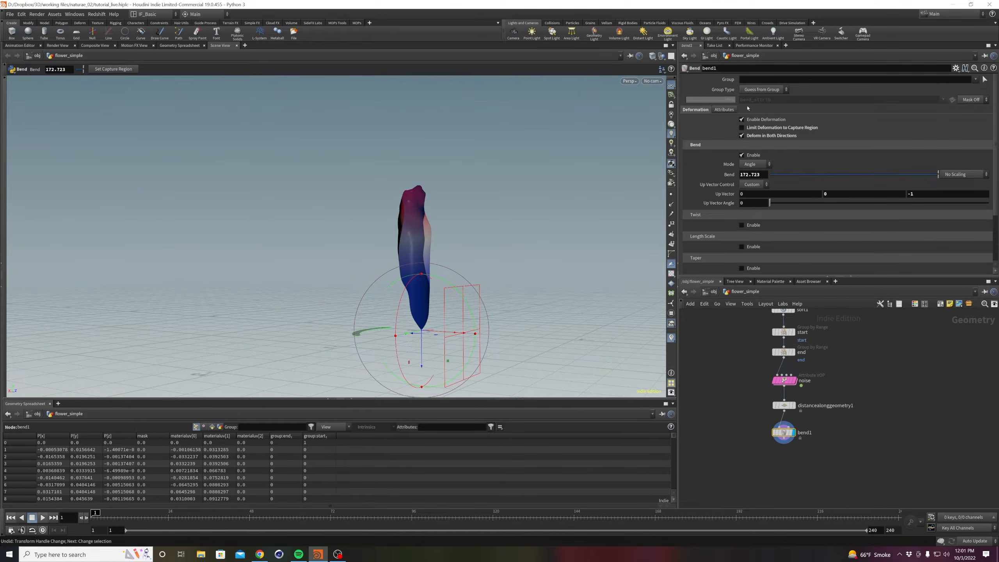
# Turn on masking for the Bend node and use the mask attribute as its mask.
pyautogui.click(972, 99)
pyautogui.click(971, 108)
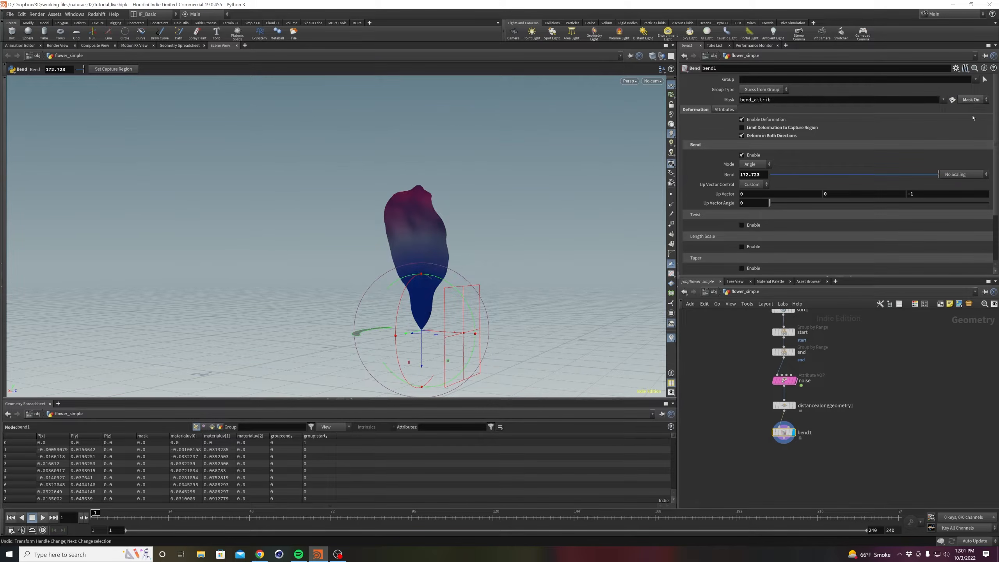
pyautogui.doubleClick(763, 100)
pyautogui.write('ma')
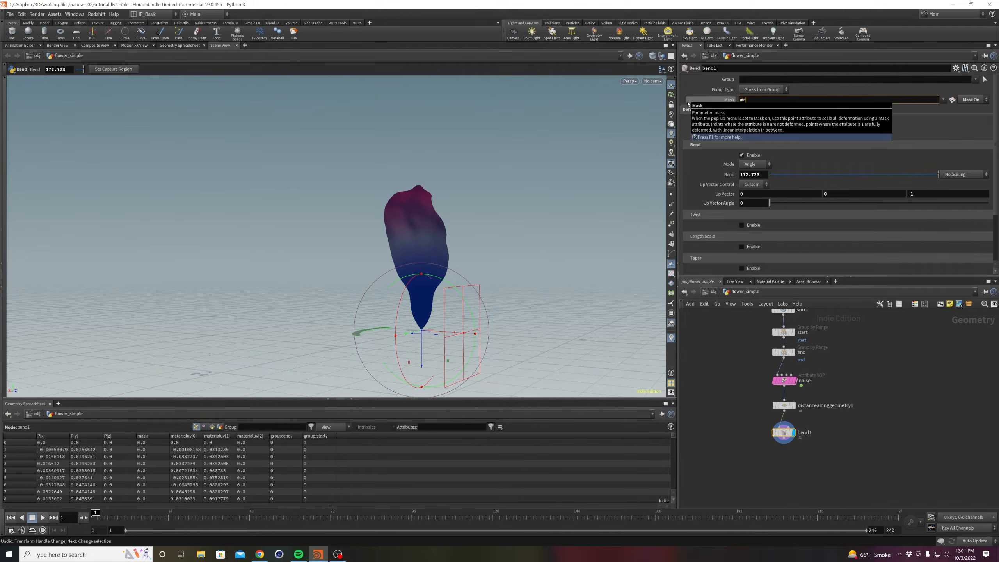
pyautogui.write('sk')
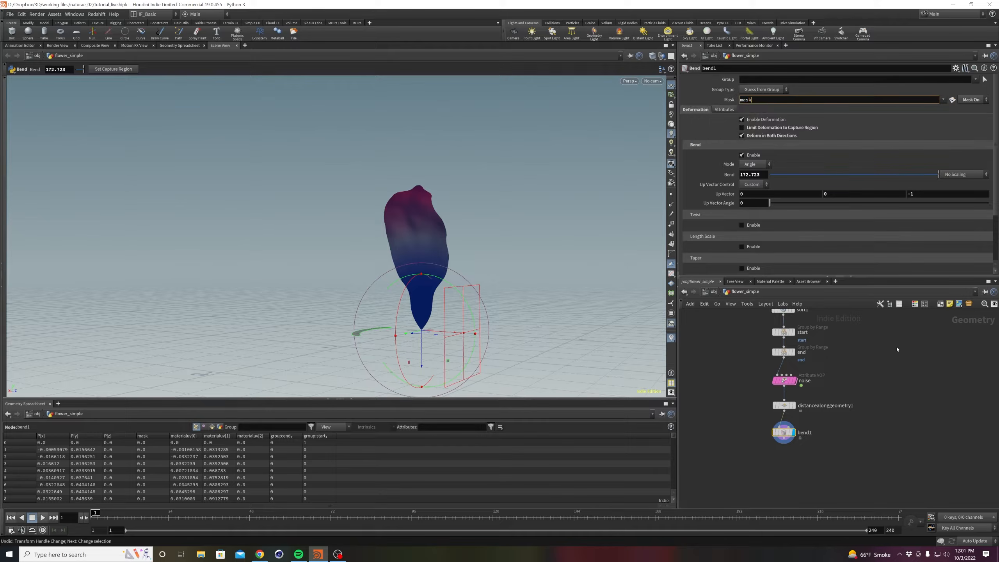
pyautogui.press('Return')
# Move the zero-value point of the first Distance Along Geometry's Remap ramp to about 0.42, trying other positions on the bent petal.
pyautogui.click(784, 406)
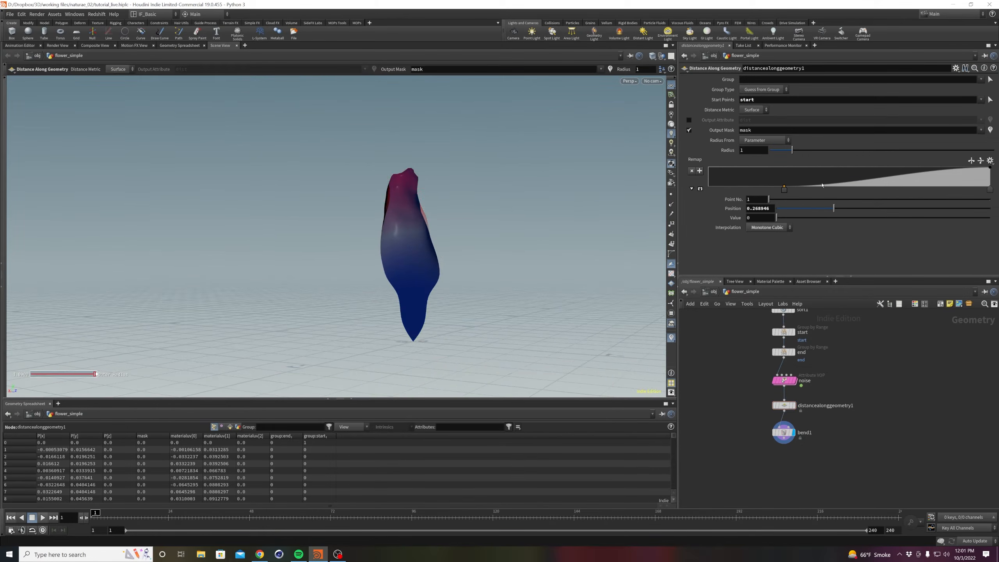
pyautogui.moveTo(784, 189); pyautogui.dragTo(795, 192)
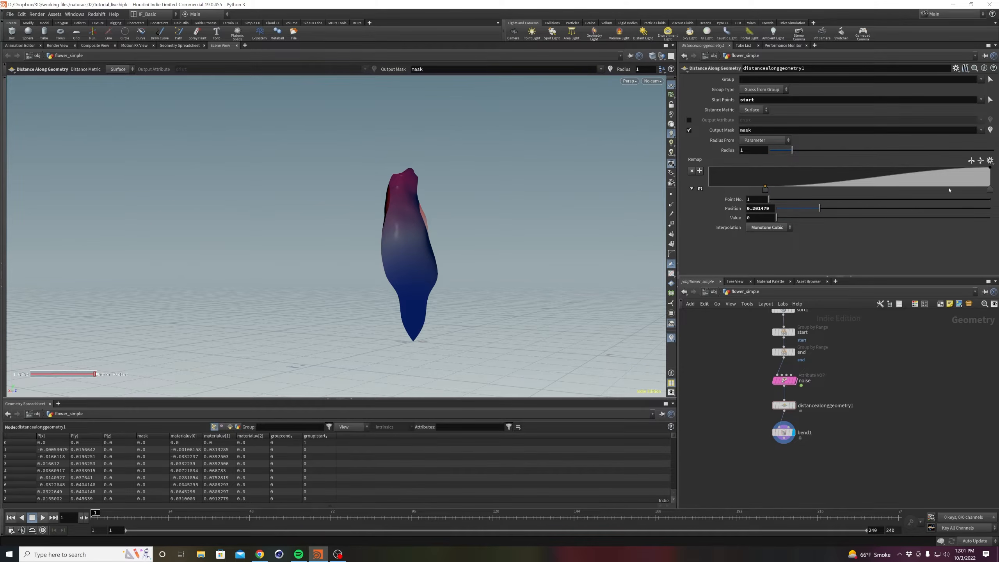
pyautogui.moveTo(990, 189)
pyautogui.mouseDown()
pyautogui.moveTo(960, 190)
pyautogui.moveTo(991, 188)
pyautogui.mouseUp()
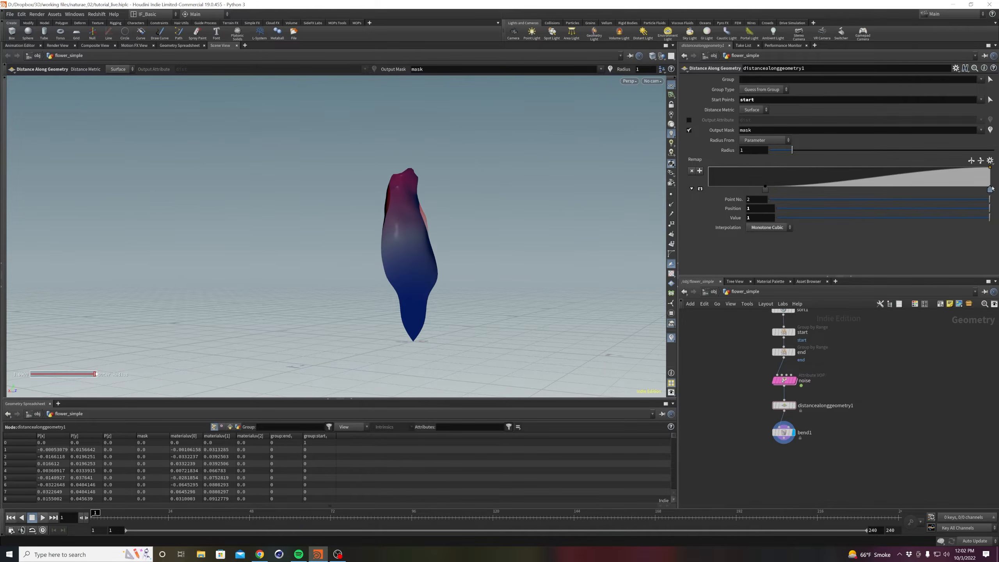
pyautogui.moveTo(765, 189); pyautogui.dragTo(876, 191)
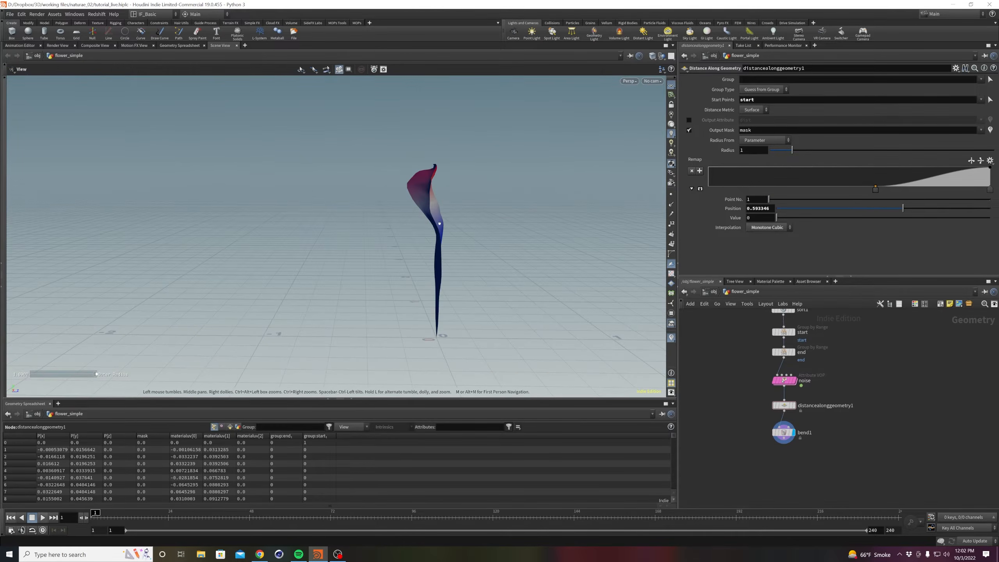
pyautogui.moveTo(876, 189); pyautogui.dragTo(827, 189)
pyautogui.press('Escape')
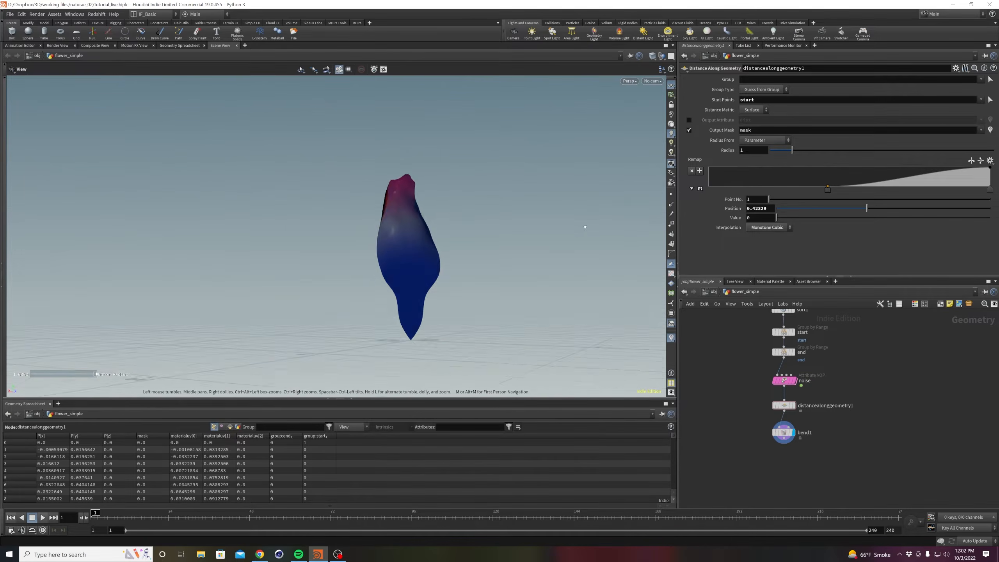
# Reduce the Bend node's angle to about 124.3 and save the scene.
pyautogui.keyDown('alt'); pyautogui.moveTo(610, 235); pyautogui.dragTo(596, 235); pyautogui.keyUp('alt')
pyautogui.click(786, 434)
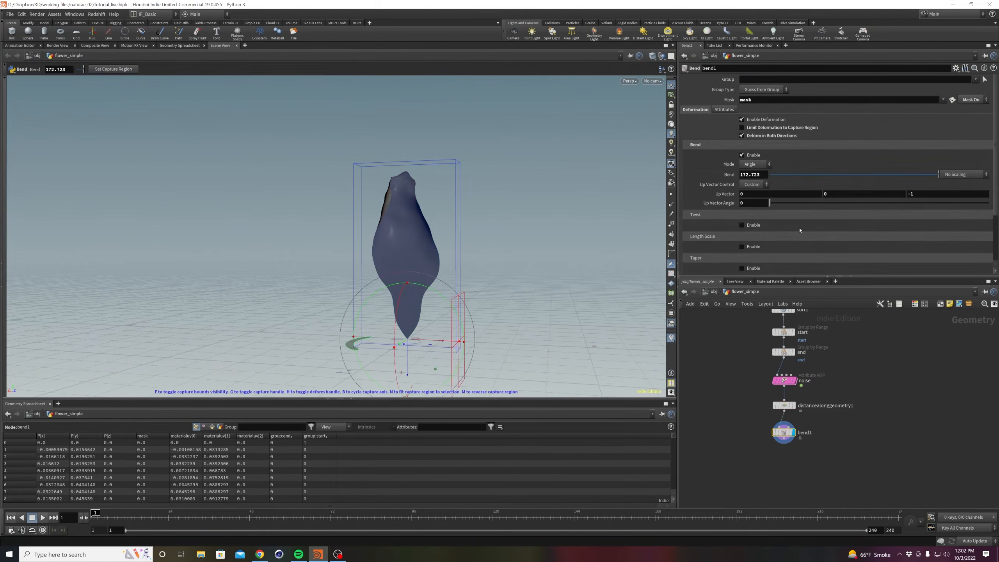
pyautogui.keyDown('alt'); pyautogui.moveTo(372, 346); pyautogui.dragTo(332, 371); pyautogui.keyUp('alt')
pyautogui.moveTo(341, 323); pyautogui.dragTo(357, 366)
pyautogui.keyDown('alt'); pyautogui.moveTo(388, 291); pyautogui.dragTo(458, 217); pyautogui.keyUp('alt')
pyautogui.click(713, 390)
pyautogui.hotkey('ctrl', 's')
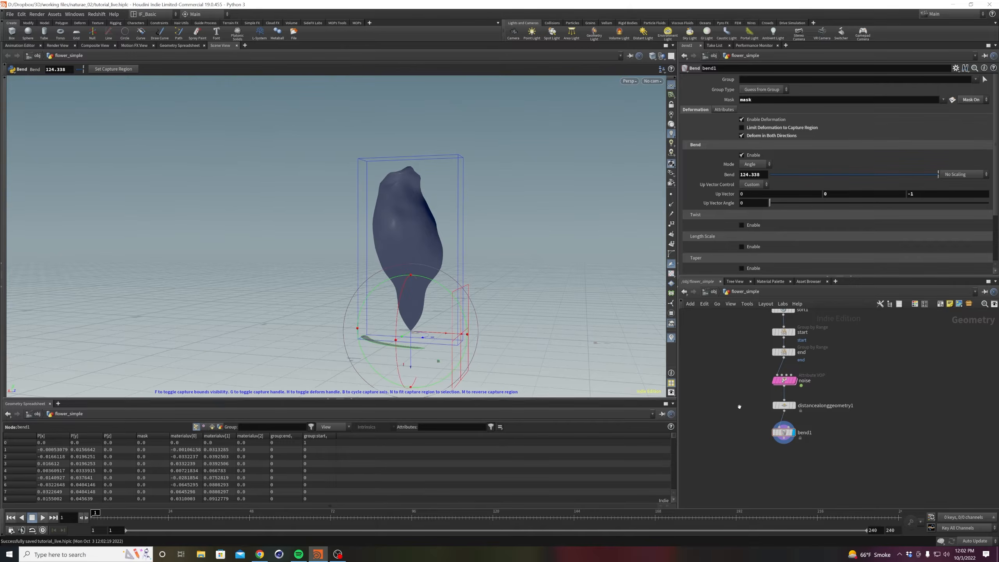
# Add a second Distance Along Geometry node below the Bend node and display it.
pyautogui.moveTo(727, 416); pyautogui.dragTo(716, 377, button='middle')
pyautogui.click(772, 365)
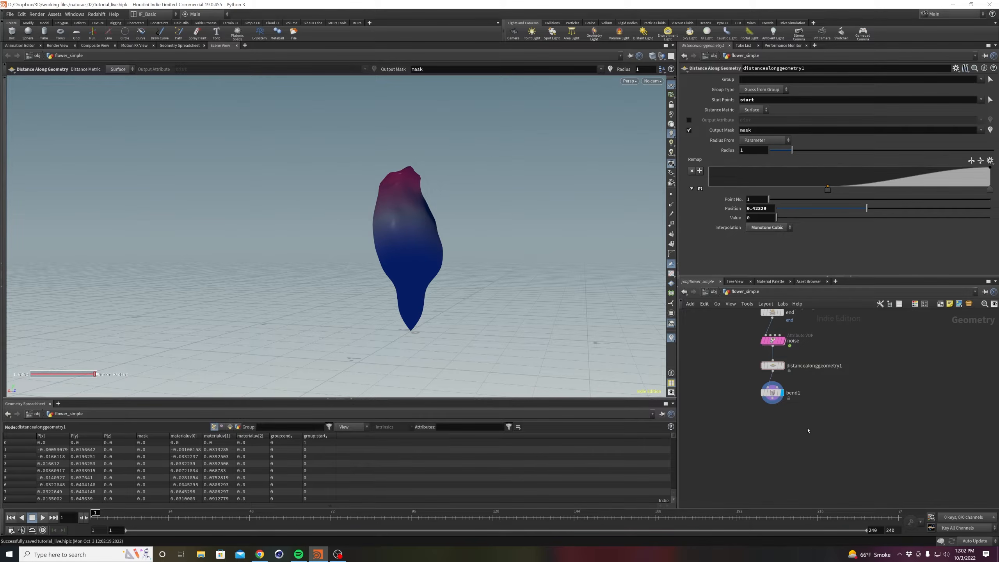
pyautogui.press('Tab')
pyautogui.write('diss')
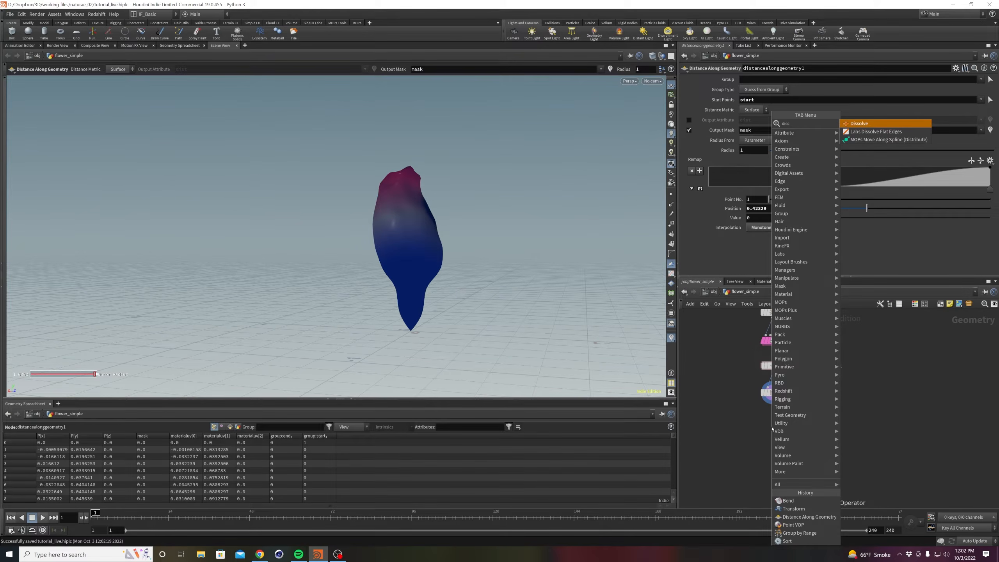
pyautogui.press('BackSpace')
pyautogui.write('tan')
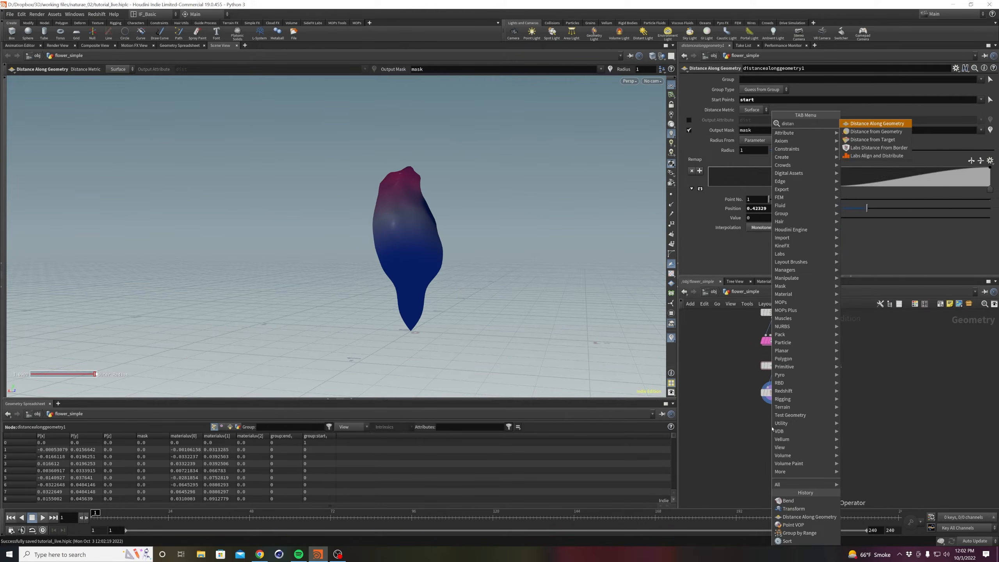
pyautogui.press('Return')
pyautogui.click(773, 429)
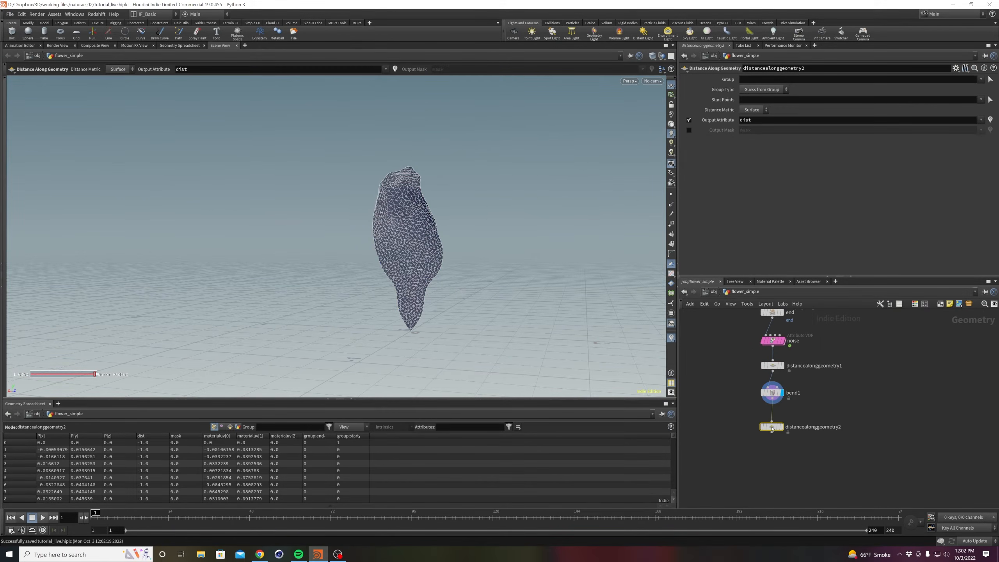
pyautogui.click(875, 429)
pyautogui.click(783, 428)
pyautogui.moveTo(768, 429); pyautogui.dragTo(769, 435)
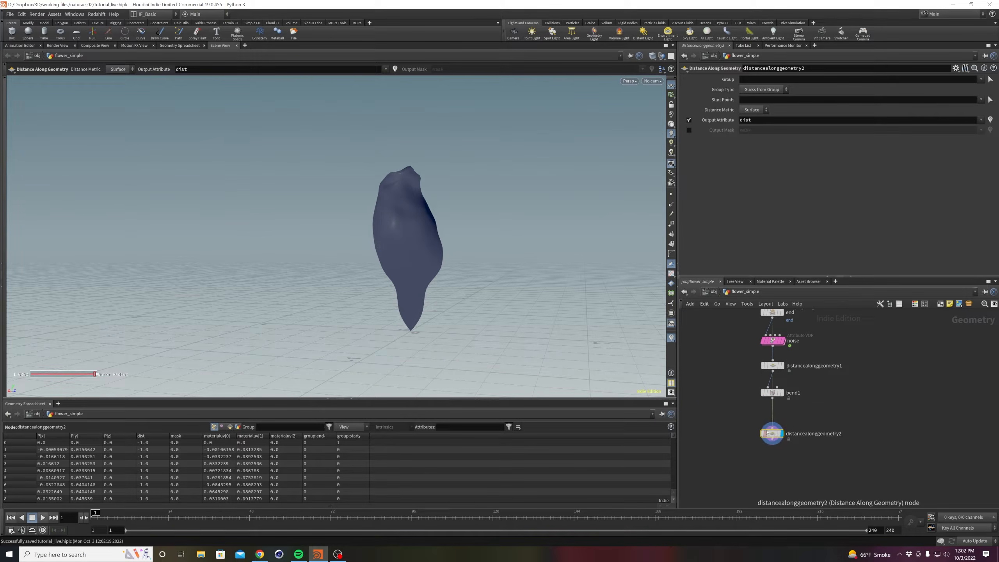
pyautogui.click(813, 417)
pyautogui.keyDown('alt'); pyautogui.moveTo(421, 265); pyautogui.dragTo(458, 260); pyautogui.keyUp('alt')
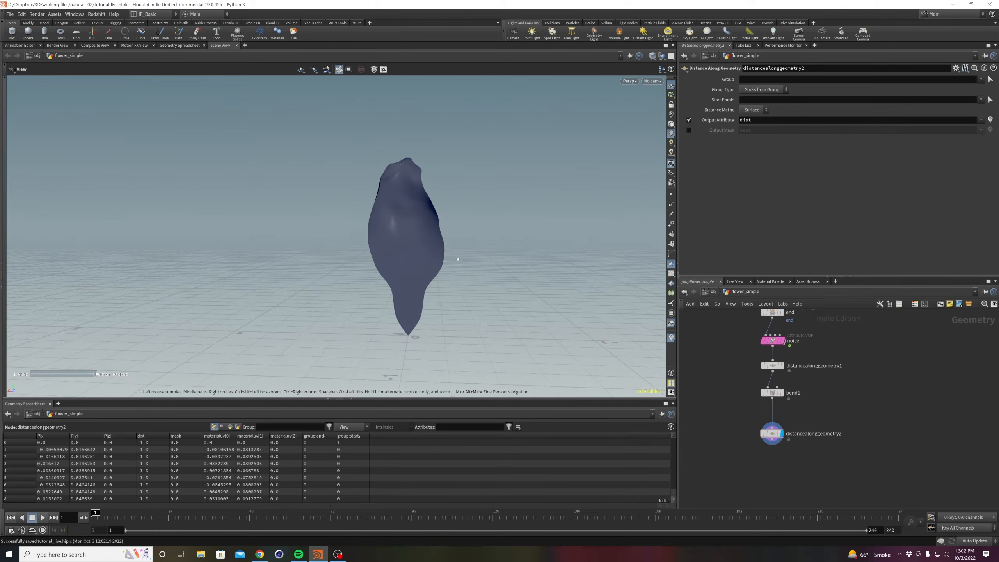
pyautogui.press('Return')
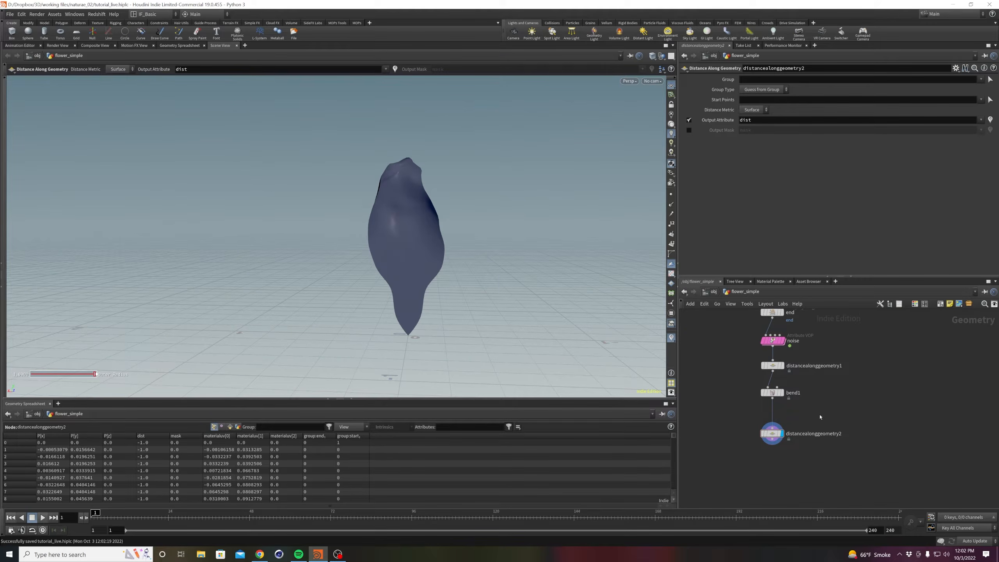
# Insert a Group node between the Bend node and the second Distance Along Geometry node.
pyautogui.press('Tab')
pyautogui.write('group')
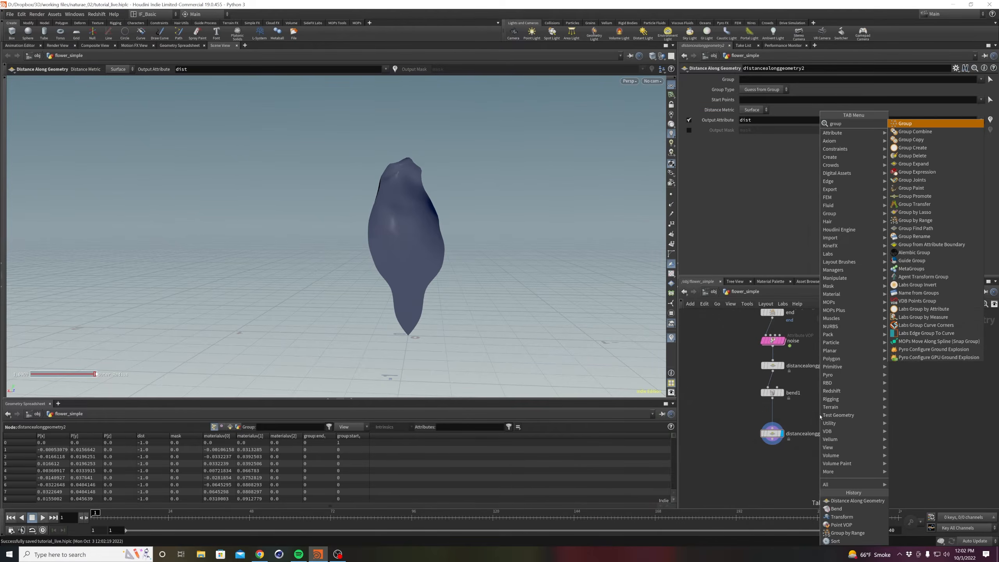
pyautogui.press('Return')
pyautogui.click(774, 414)
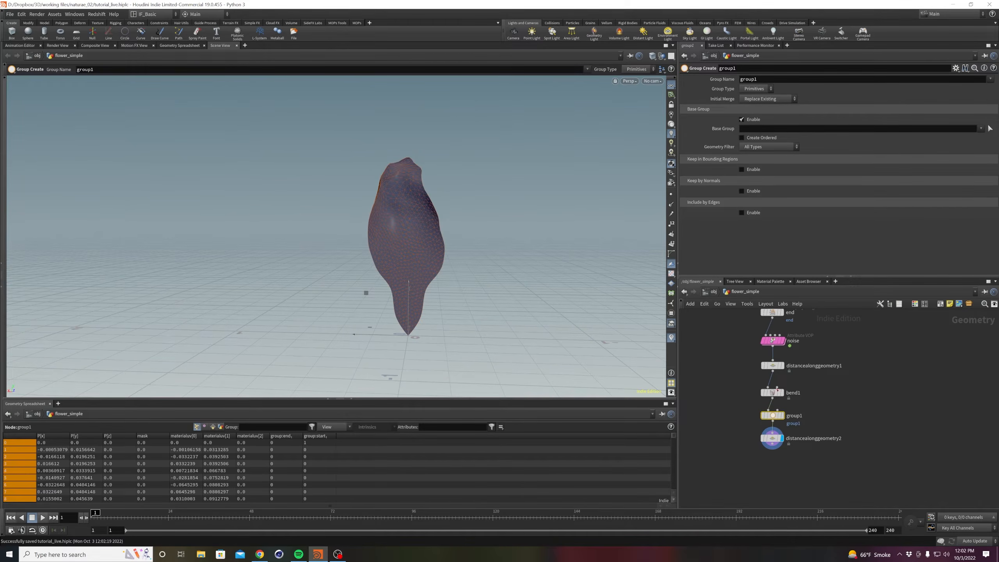
# Display the Group node, name its group middle and set the group type to Points.
pyautogui.moveTo(739, 79); pyautogui.dragTo(702, 77)
pyautogui.write('middl')
pyautogui.click(885, 408)
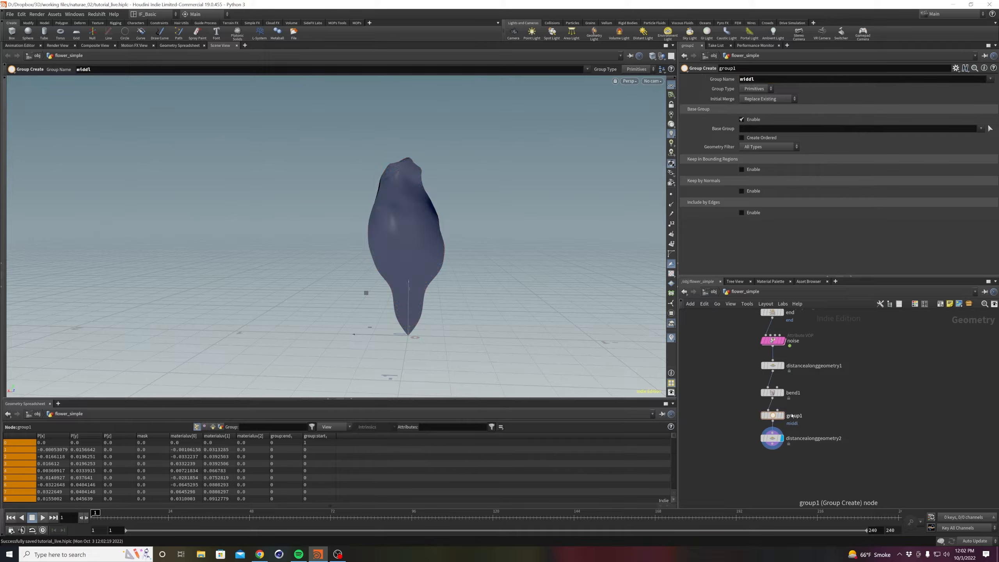
pyautogui.click(782, 416)
pyautogui.click(765, 79)
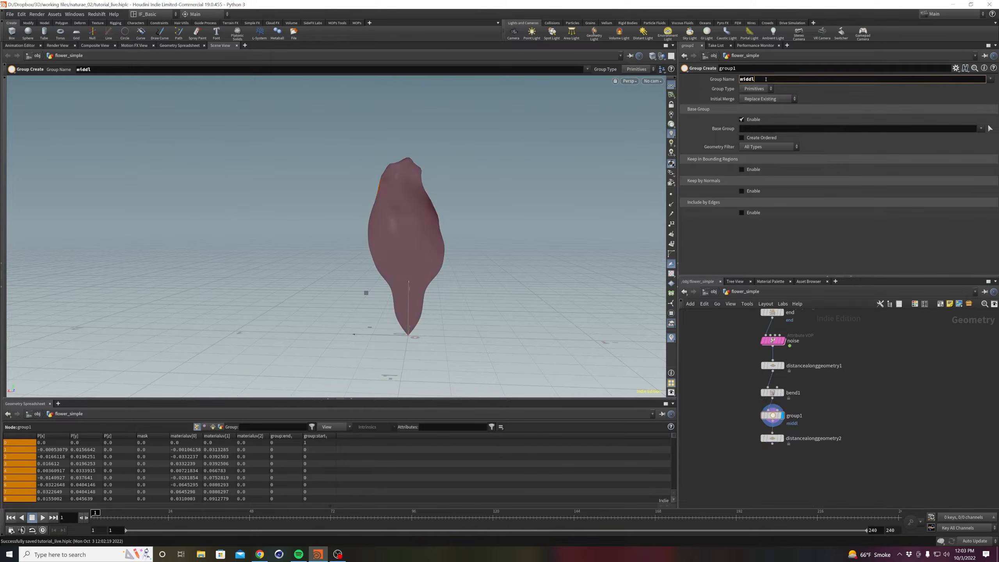
pyautogui.click(762, 90)
pyautogui.click(758, 106)
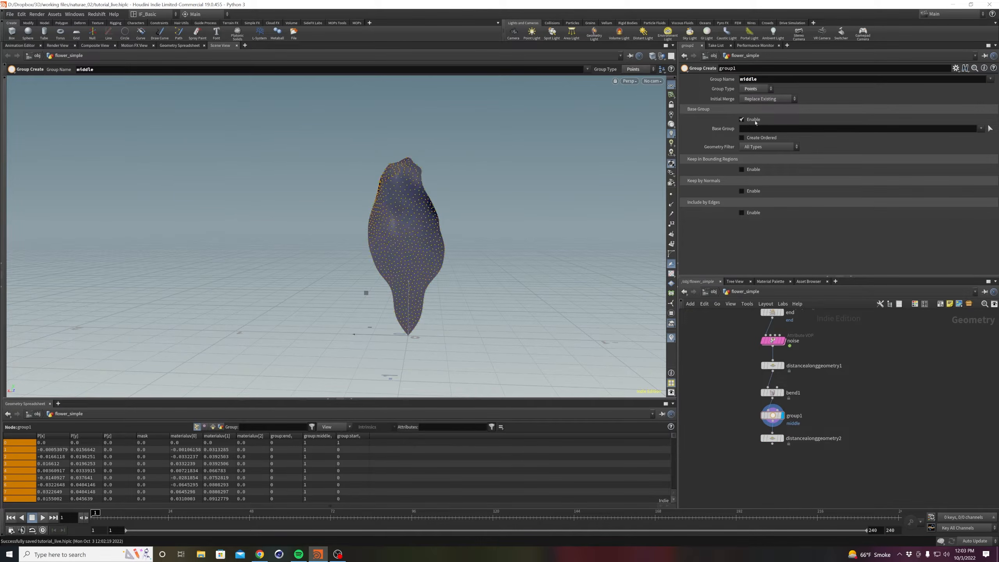
# Disable the base group and keep points within a Bounding Sphere centred at 0.5 in Y.
pyautogui.click(741, 119)
pyautogui.click(742, 141)
pyautogui.click(759, 150)
pyautogui.click(754, 166)
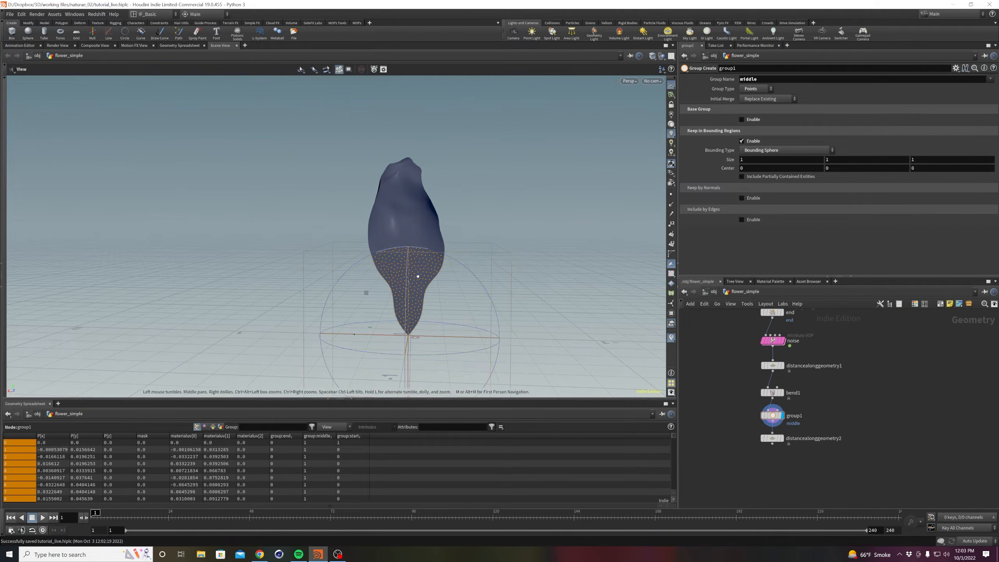
pyautogui.keyDown('alt'); pyautogui.moveTo(416, 276); pyautogui.dragTo(462, 281); pyautogui.keyUp('alt')
pyautogui.moveTo(841, 168); pyautogui.dragTo(996, 182, button='middle')
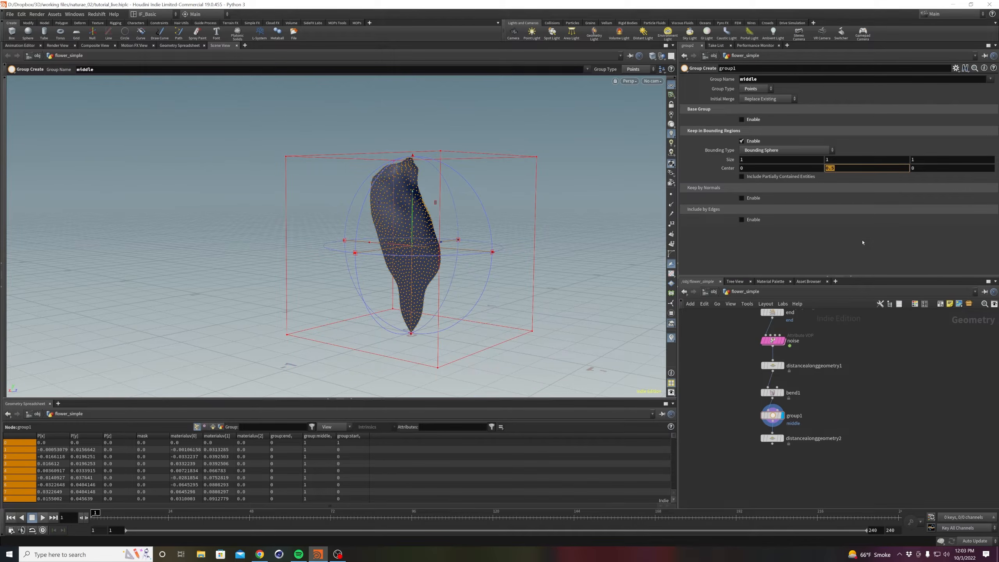
# Shrink the group's bounding sphere to a uniform size of 0.014 at the petal's middle.
pyautogui.moveTo(730, 159); pyautogui.dragTo(366, 199, button='middle')
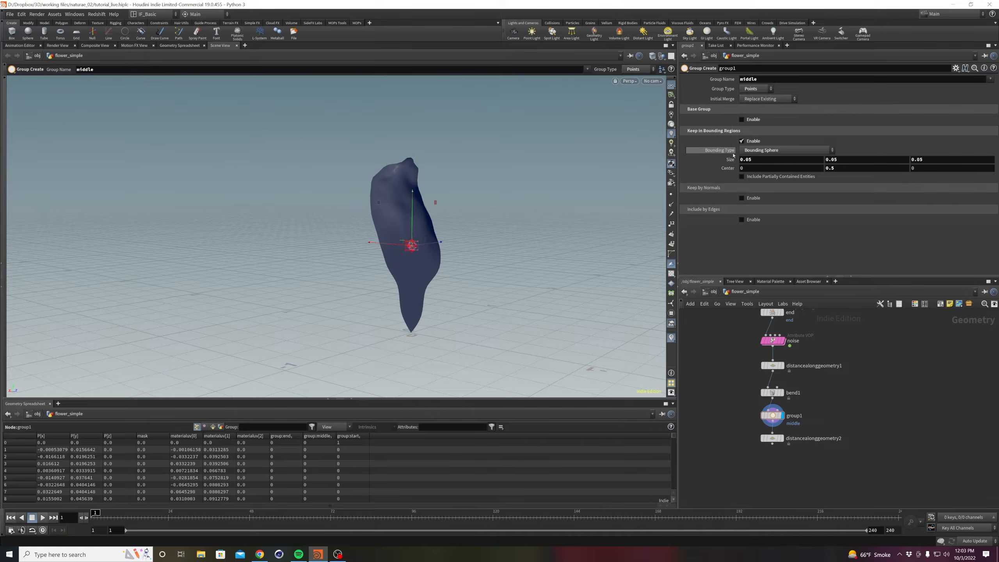
pyautogui.keyDown('alt'); pyautogui.moveTo(412, 250); pyautogui.dragTo(596, 185, button='right'); pyautogui.keyUp('alt')
pyautogui.keyDown('alt'); pyautogui.moveTo(595, 185); pyautogui.dragTo(630, 177); pyautogui.keyUp('alt')
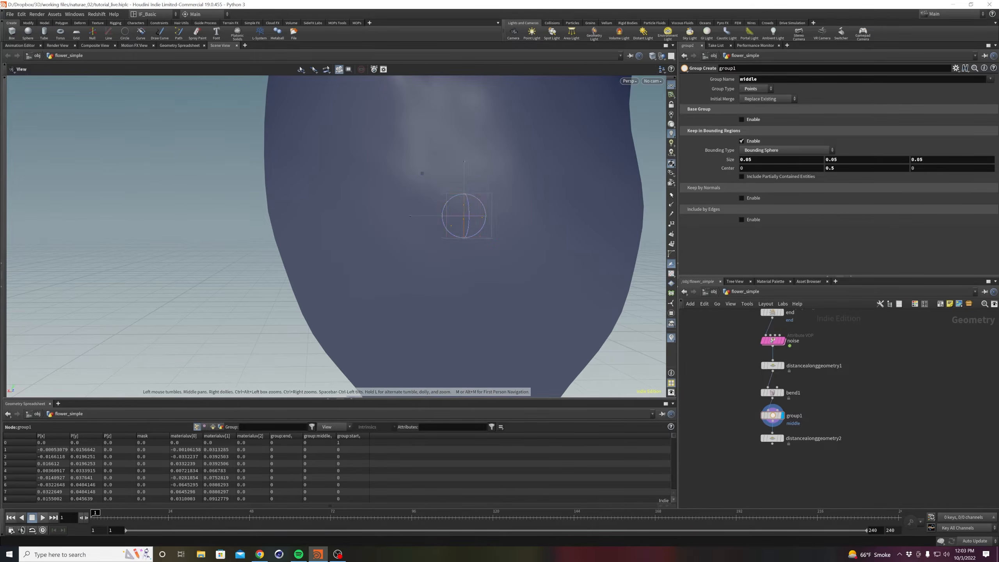
pyautogui.moveTo(730, 159); pyautogui.dragTo(595, 199, button='middle')
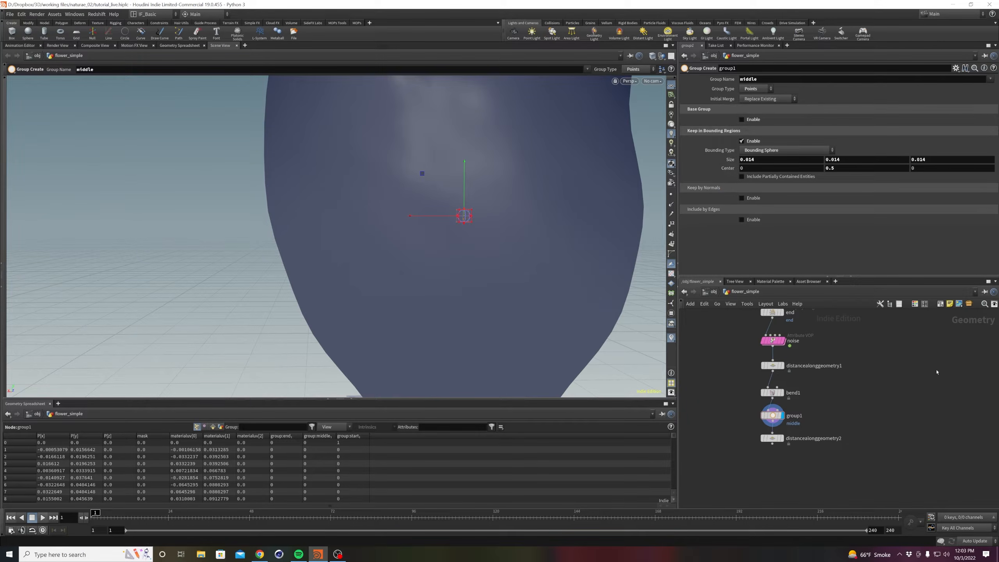
# Rename the Group node as middle.
pyautogui.moveTo(914, 361); pyautogui.dragTo(909, 337, button='middle')
pyautogui.doubleClick(790, 391)
pyautogui.write('m')
pyautogui.press('Return')
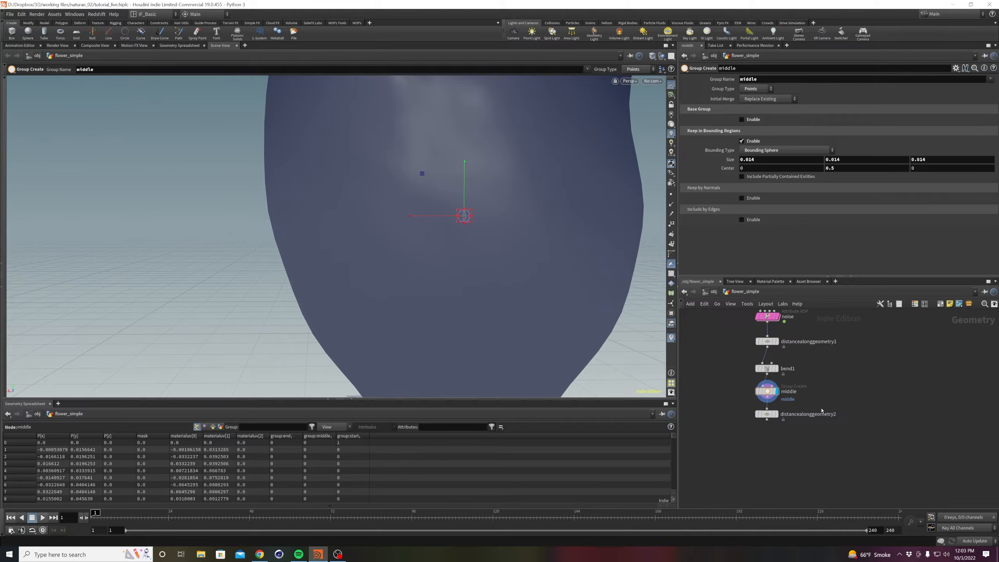
# Display the distancealonggeometry2 node and use the middle group as its start points.
pyautogui.click(771, 414)
pyautogui.scroll(-3, 447, 177)
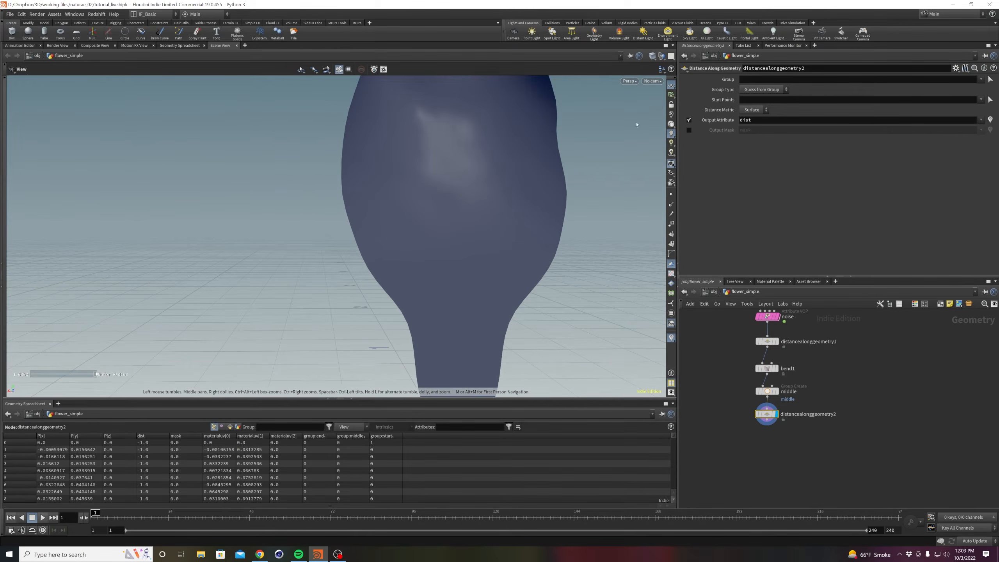
pyautogui.click(981, 99)
pyautogui.click(975, 107)
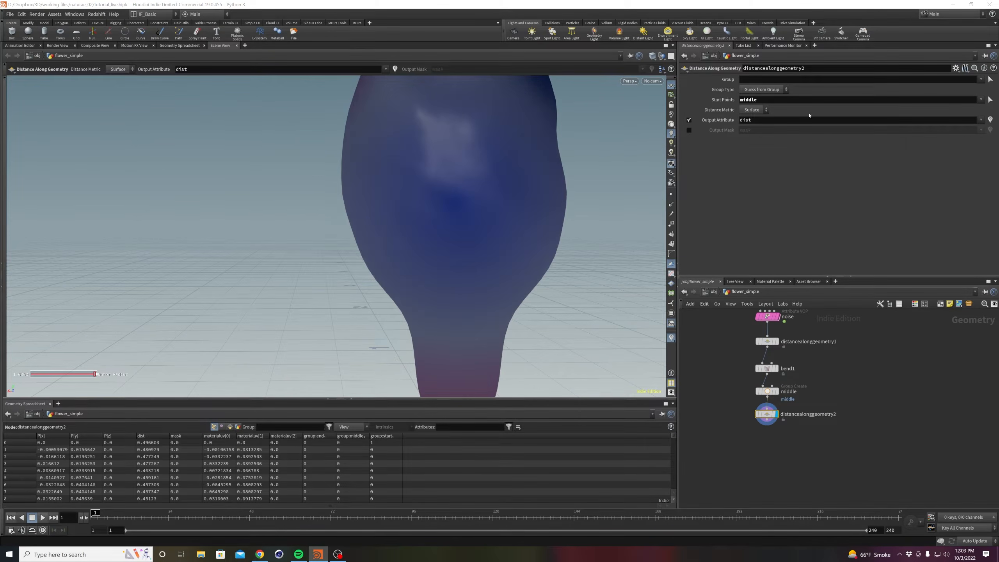
# Disable the node's distance attribute output and enable its output mask, named middle_mask.
pyautogui.click(689, 119)
pyautogui.click(689, 130)
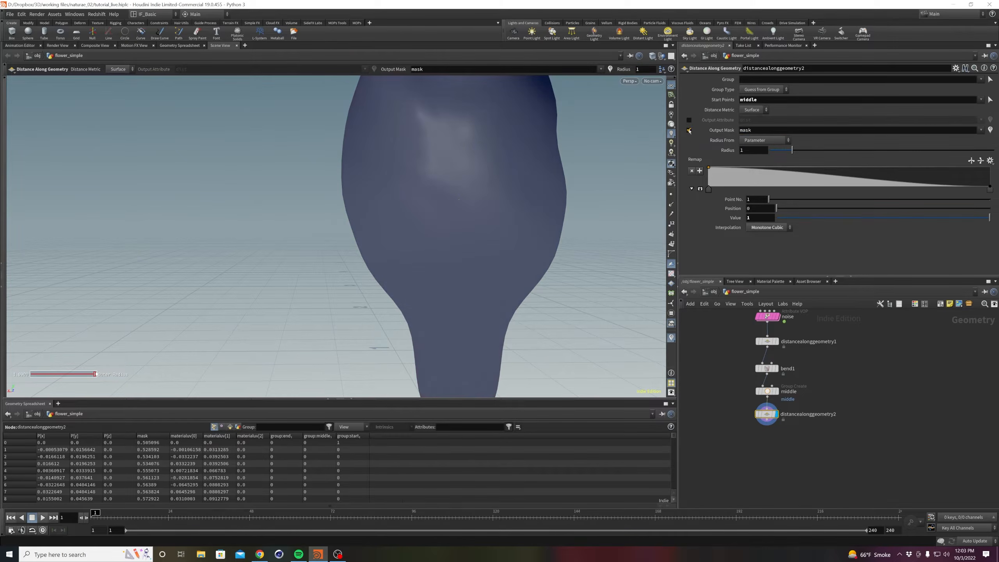
pyautogui.click(775, 130)
pyautogui.moveTo(775, 130); pyautogui.dragTo(713, 127)
pyautogui.write('middle')
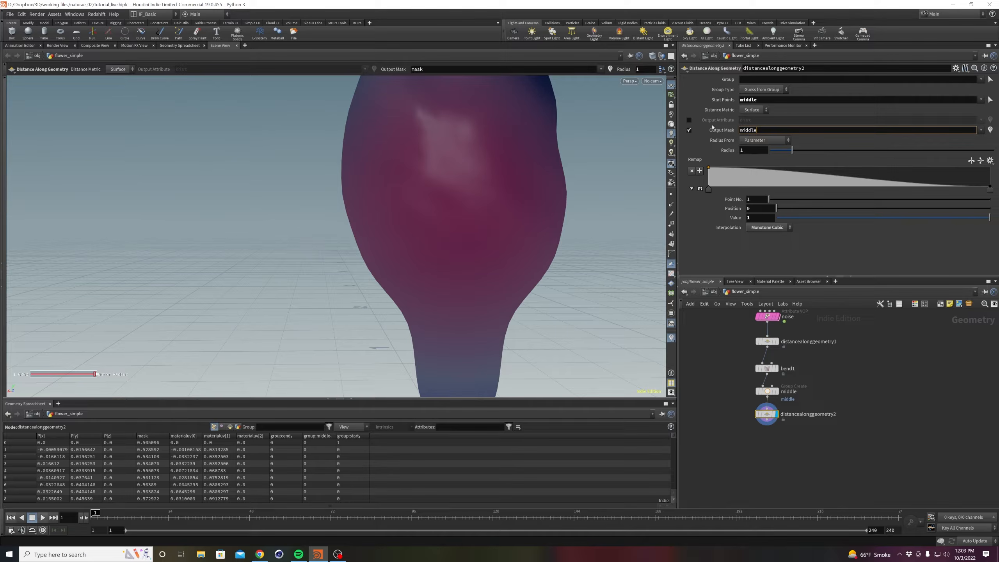
pyautogui.click(926, 384)
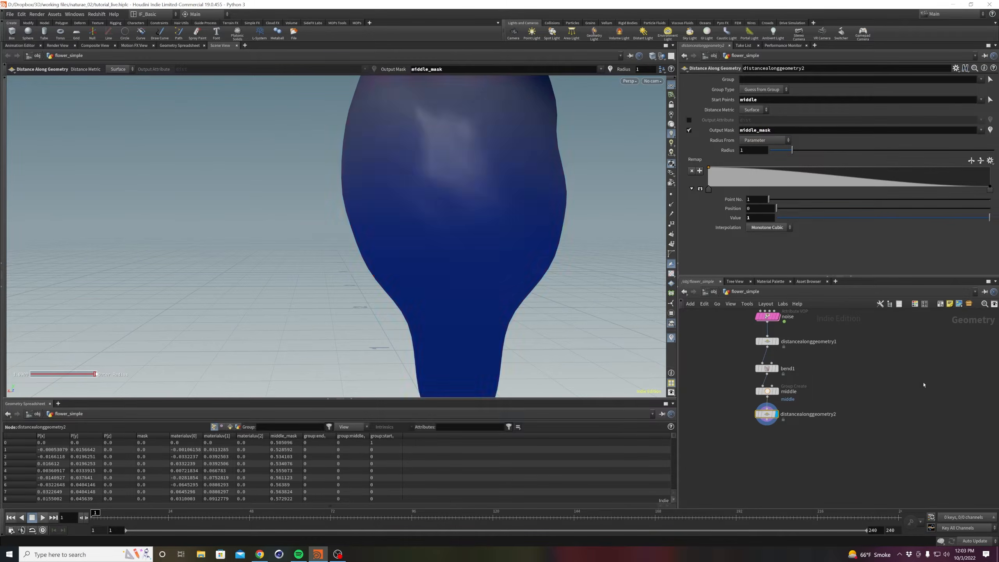
# Test a tighter middle mask by moving the remap ramp's end point to about 0.39, and return it to 1.
pyautogui.scroll(-3, 545, 192)
pyautogui.keyDown('alt'); pyautogui.moveTo(492, 201); pyautogui.dragTo(431, 217); pyautogui.keyUp('alt')
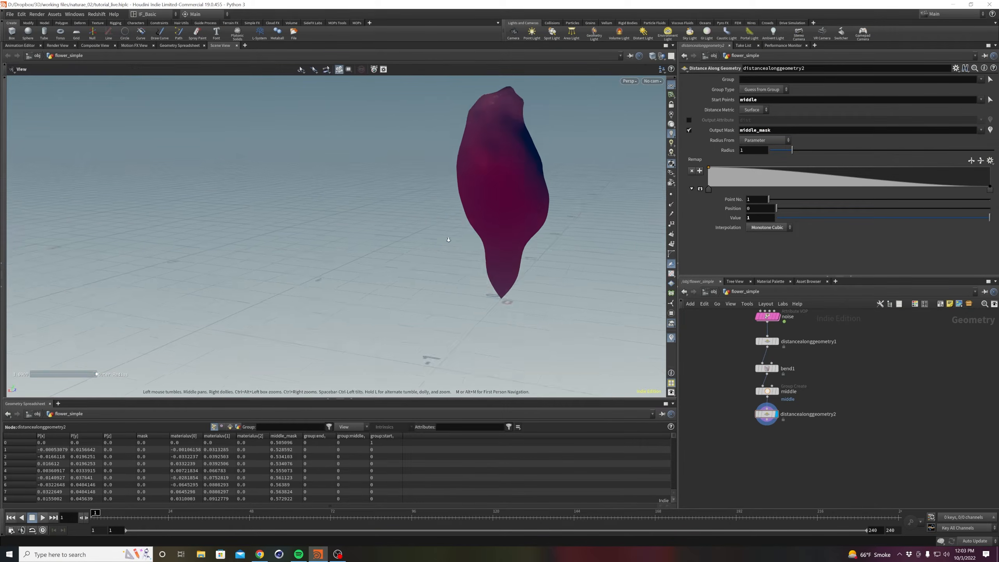
pyautogui.moveTo(709, 190)
pyautogui.mouseDown()
pyautogui.moveTo(813, 189)
pyautogui.moveTo(709, 188)
pyautogui.mouseUp()
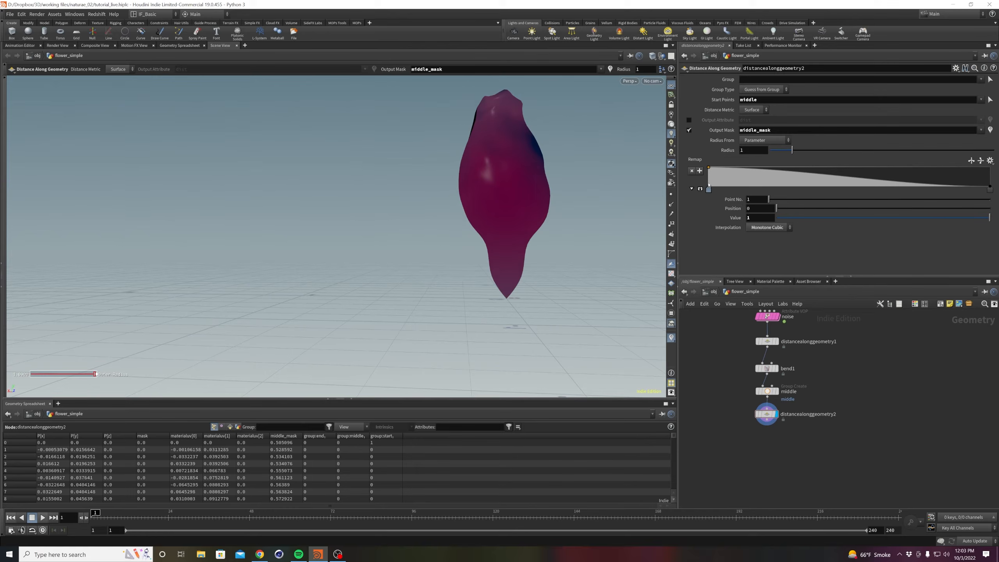
pyautogui.moveTo(991, 189)
pyautogui.mouseDown()
pyautogui.moveTo(763, 188)
pyautogui.moveTo(878, 188)
pyautogui.moveTo(803, 189)
pyautogui.mouseUp()
pyautogui.moveTo(761, 189); pyautogui.dragTo(819, 189)
pyautogui.press('Escape')
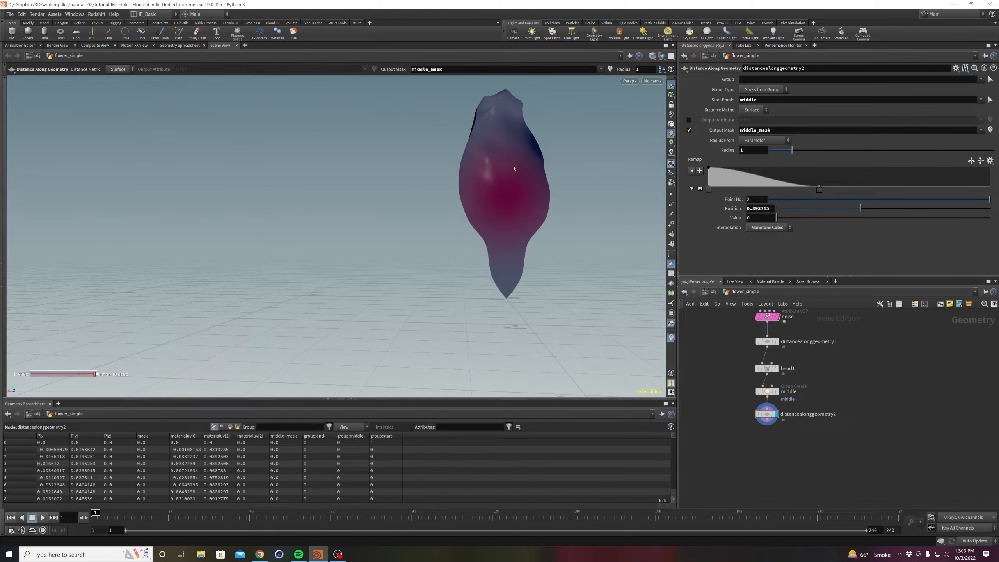
pyautogui.keyDown('alt'); pyautogui.moveTo(511, 187); pyautogui.dragTo(424, 116, button='right'); pyautogui.keyUp('alt')
pyautogui.moveTo(819, 190); pyautogui.dragTo(990, 189)
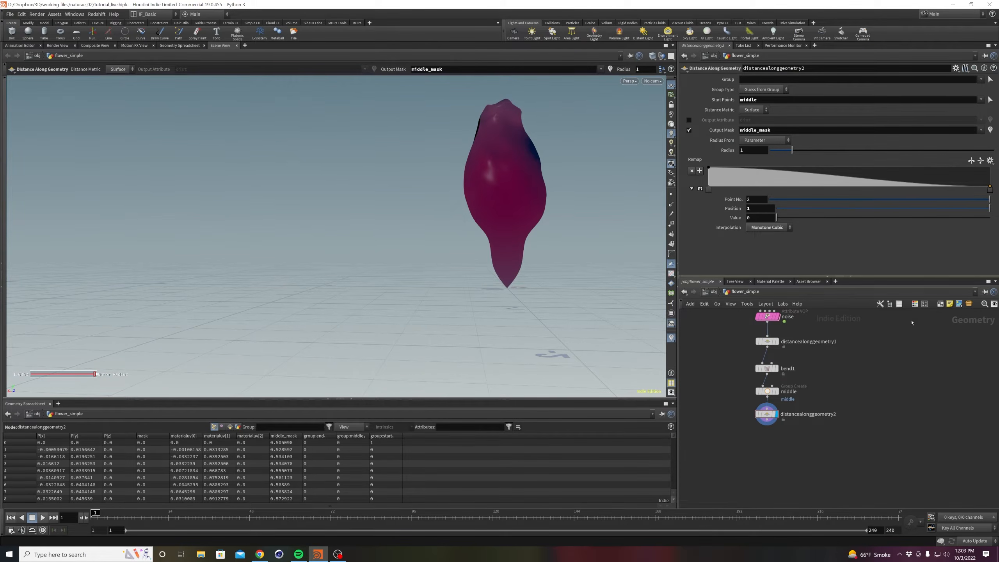
# Save the scene and append a displayed Normal node after distancealonggeometry2.
pyautogui.hotkey('ctrl', 's')
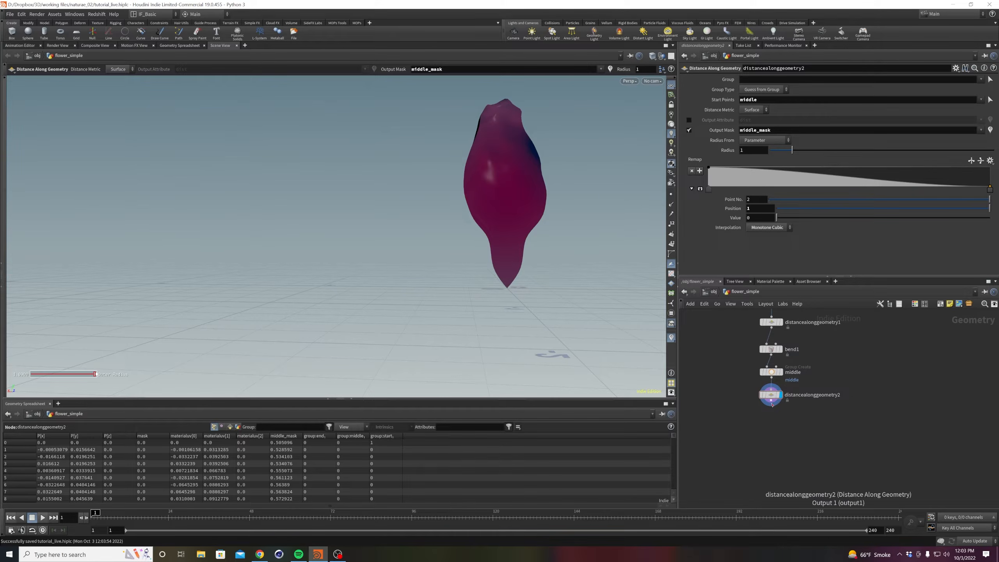
pyautogui.press('Tab')
pyautogui.write('norma')
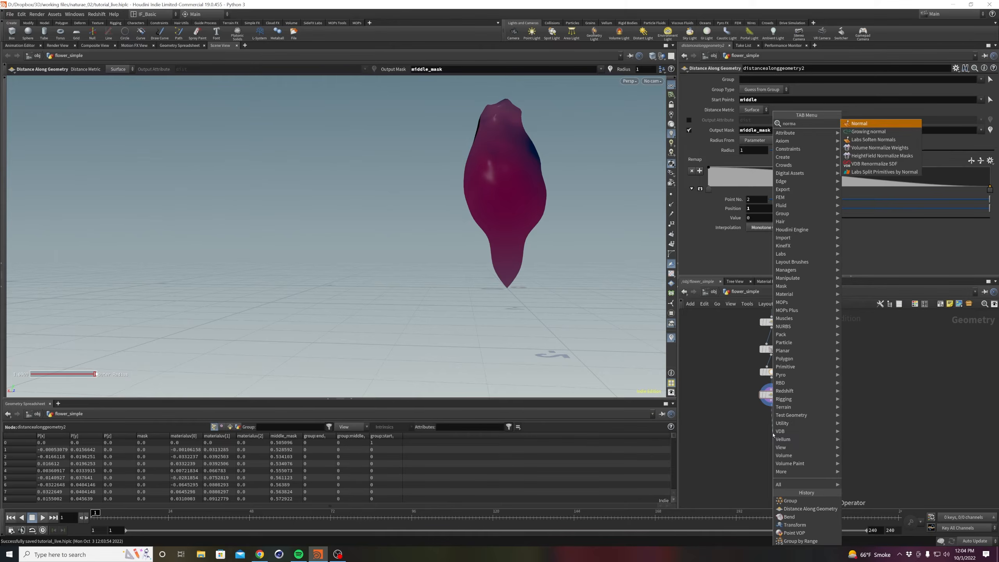
pyautogui.press('Return')
pyautogui.click(774, 435)
pyautogui.click(781, 432)
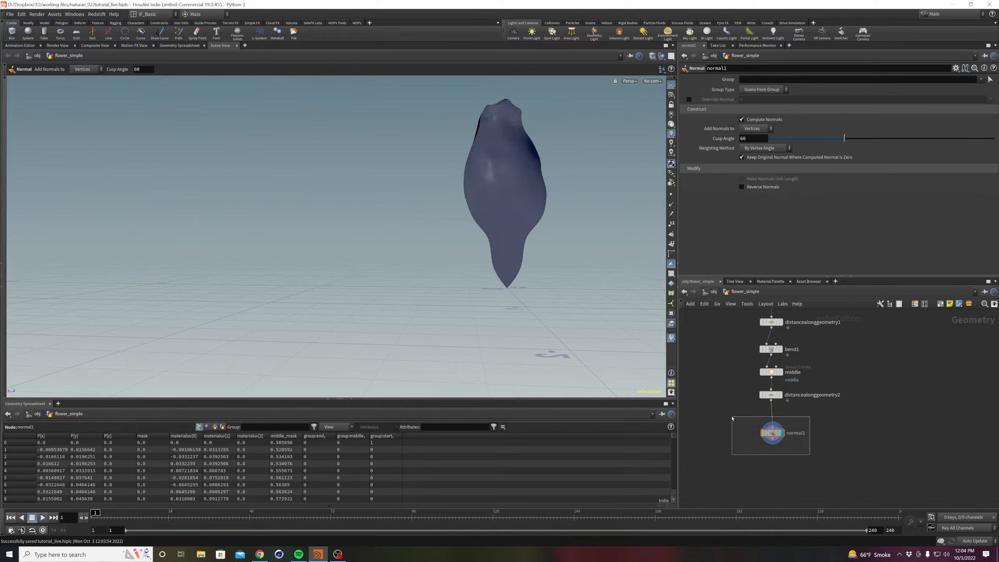
pyautogui.moveTo(543, 253)
pyautogui.mouseDown()
pyautogui.moveTo(576, 261)
pyautogui.moveTo(549, 258)
pyautogui.mouseUp()
pyautogui.press('Return')
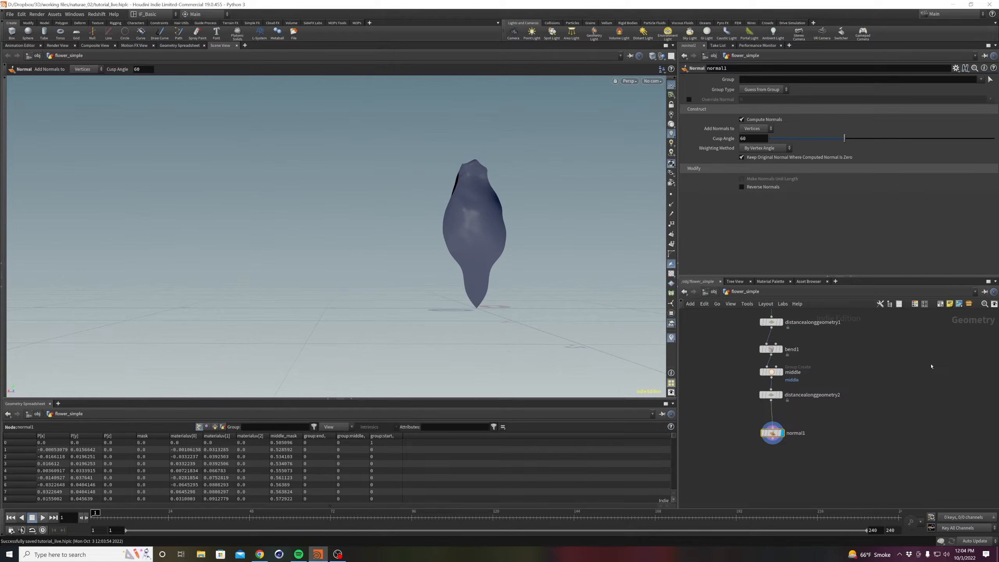
pyautogui.moveTo(777, 438); pyautogui.dragTo(775, 428)
# Try raising the noise node's amplitude to 3.08 and undo the change.
pyautogui.keyDown('alt'); pyautogui.moveTo(493, 213); pyautogui.dragTo(735, 245); pyautogui.keyUp('alt')
pyautogui.moveTo(851, 377); pyautogui.dragTo(852, 442, button='middle')
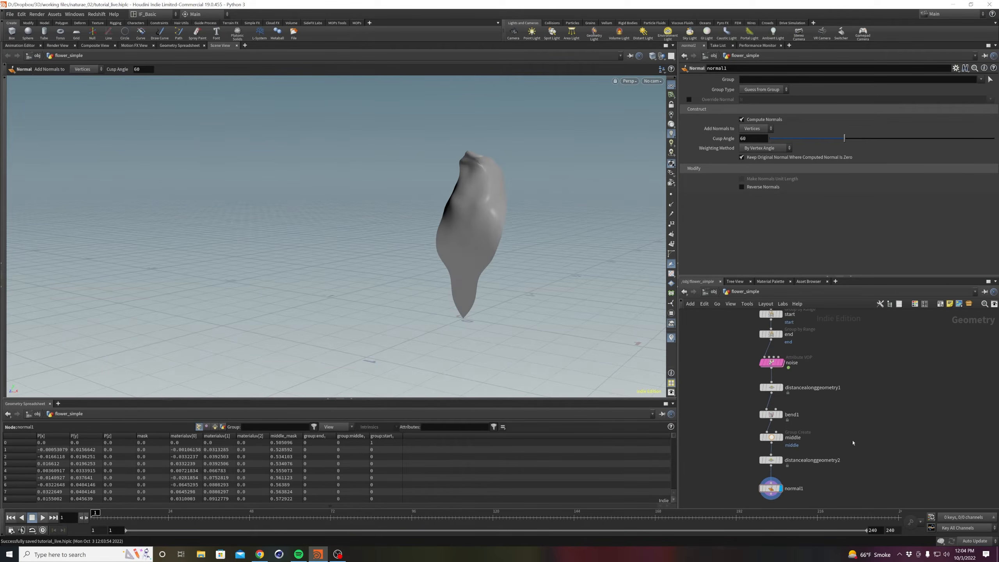
pyautogui.click(776, 362)
pyautogui.moveTo(722, 242)
pyautogui.mouseDown(button='middle')
pyautogui.moveTo(749, 240)
pyautogui.moveTo(731, 226)
pyautogui.moveTo(768, 235)
pyautogui.moveTo(735, 235)
pyautogui.mouseUp(button='middle')
pyautogui.hotkey('ctrl', 'z')
pyautogui.hotkey('ctrl', 'z')
pyautogui.hotkey('ctrl', 'z')
pyautogui.hotkey('ctrl', 'z')
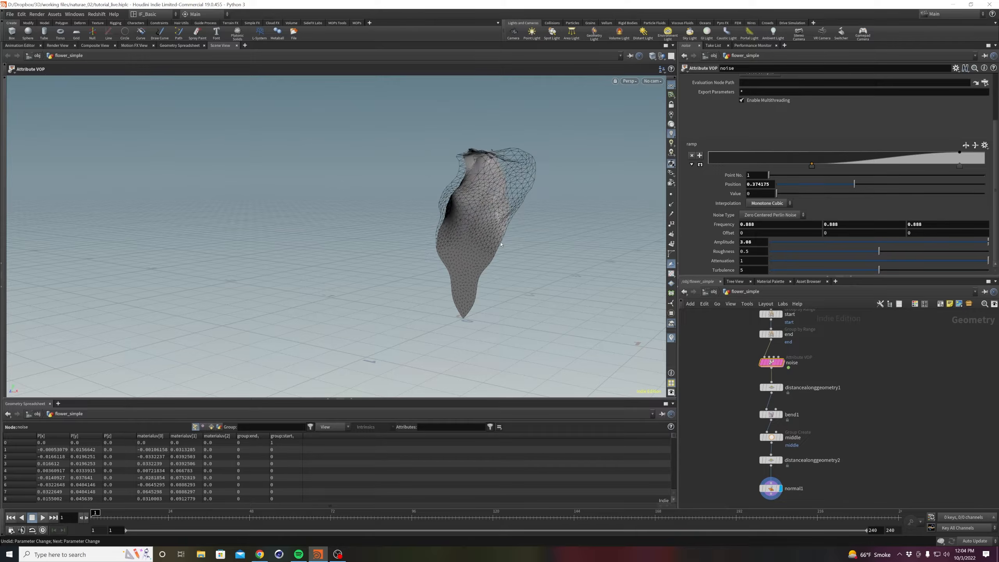
pyautogui.hotkey('ctrl', 'z')
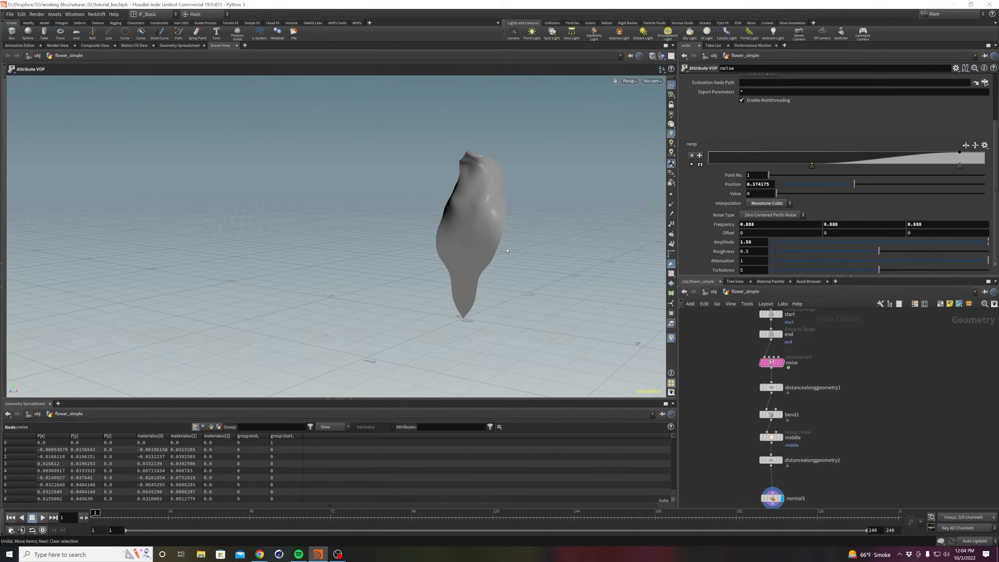
# Align the Normal node below distancealonggeometry2 and append a second Bend node to it.
pyautogui.keyDown('alt'); pyautogui.moveTo(495, 239); pyautogui.dragTo(267, 225); pyautogui.keyUp('alt')
pyautogui.moveTo(895, 438); pyautogui.dragTo(894, 374, button='middle')
pyautogui.moveTo(779, 432); pyautogui.dragTo(784, 419)
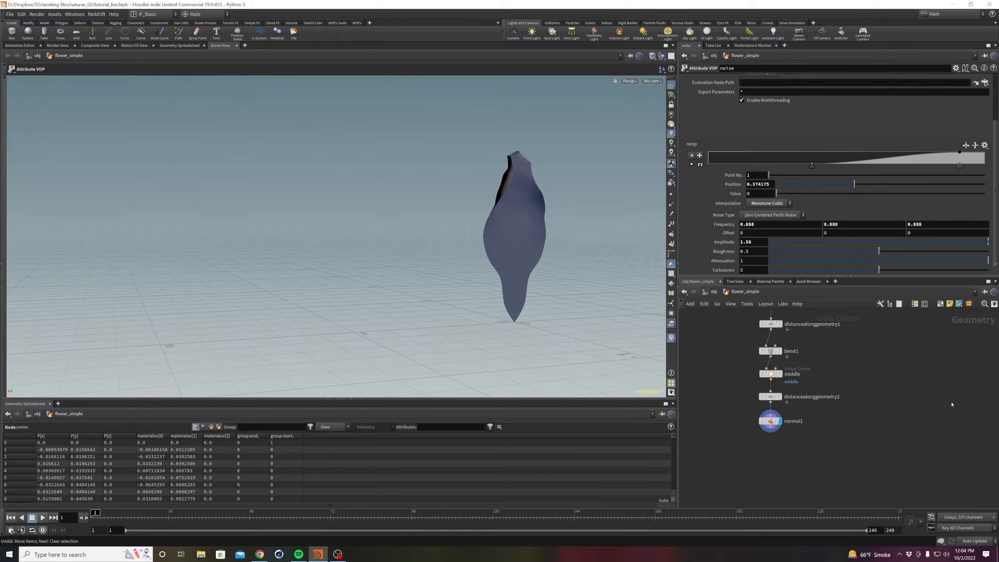
pyautogui.press('Tab')
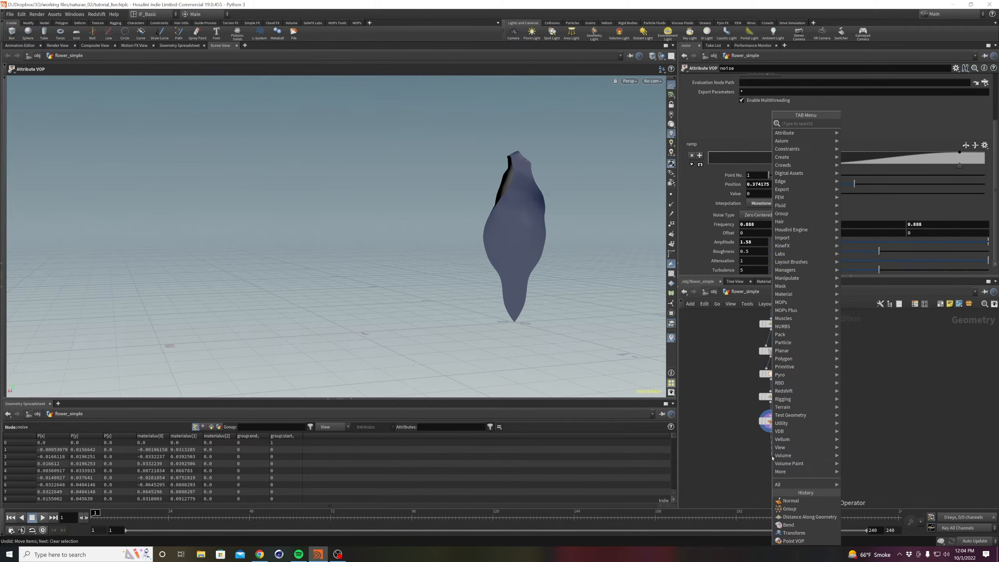
pyautogui.press('Return')
pyautogui.click(771, 457)
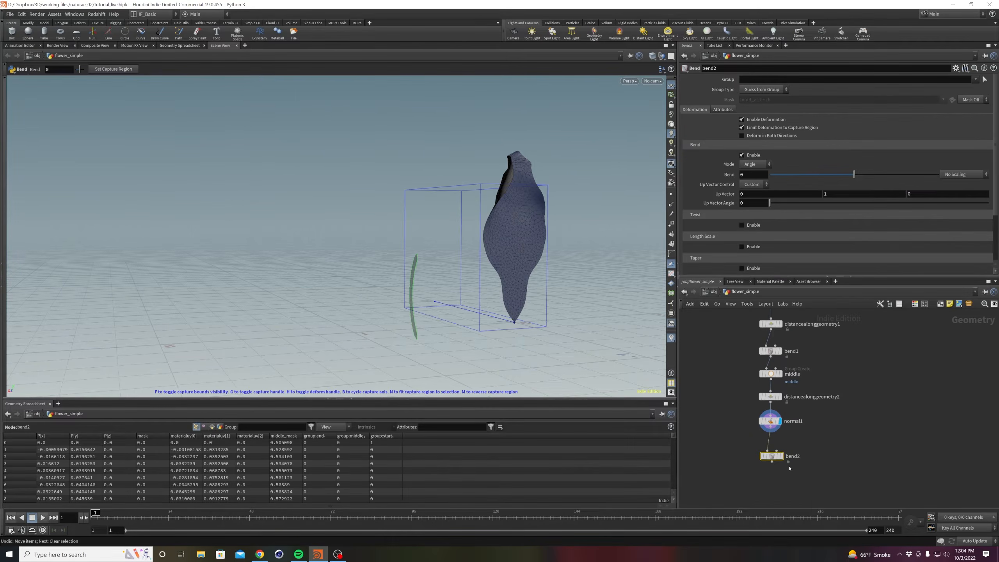
# Orient the new Bend's capture region upright along the petal and bend the petal by about -80 degrees.
pyautogui.press('g')
pyautogui.press('b')
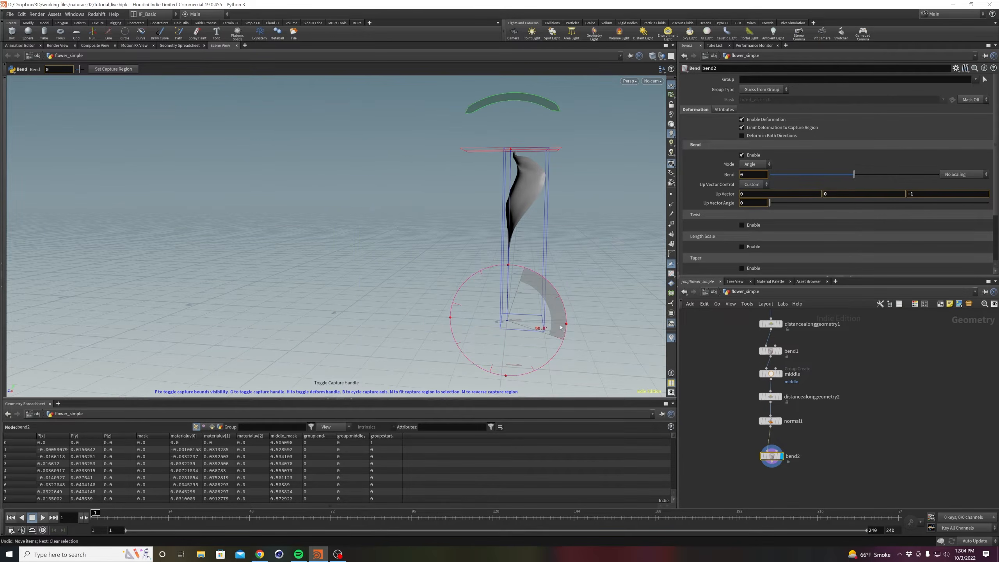
pyautogui.moveTo(561, 336)
pyautogui.mouseDown()
pyautogui.moveTo(553, 299)
pyautogui.moveTo(526, 272)
pyautogui.moveTo(552, 296)
pyautogui.moveTo(560, 333)
pyautogui.moveTo(554, 303)
pyautogui.moveTo(526, 277)
pyautogui.moveTo(561, 334)
pyautogui.mouseUp()
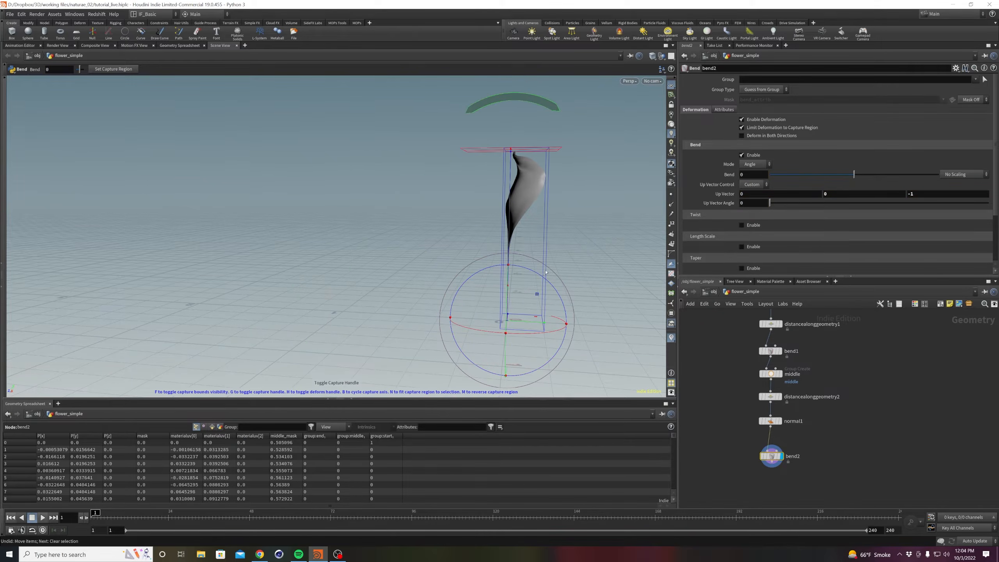
pyautogui.moveTo(512, 97); pyautogui.dragTo(365, 192)
pyautogui.moveTo(383, 293); pyautogui.dragTo(386, 293)
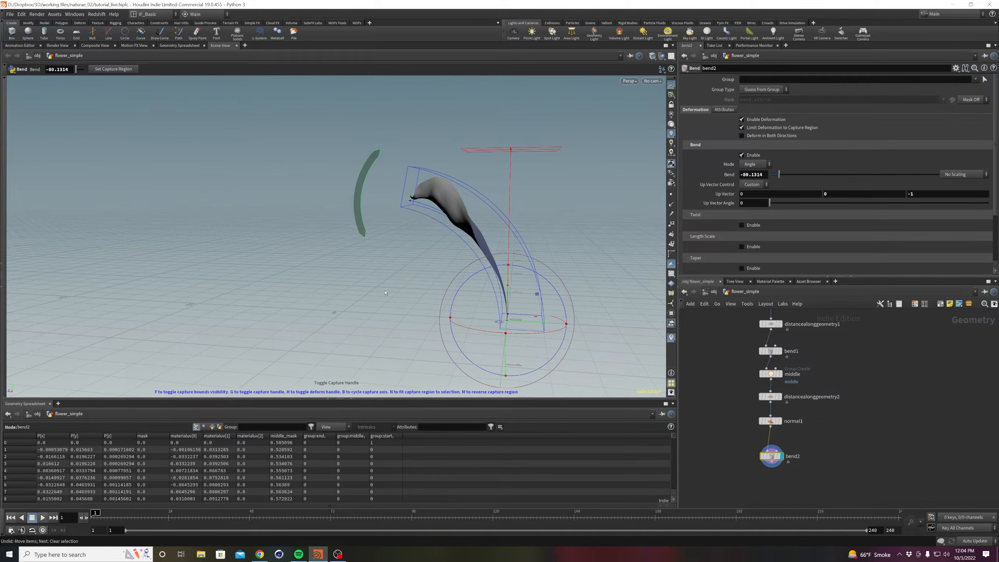
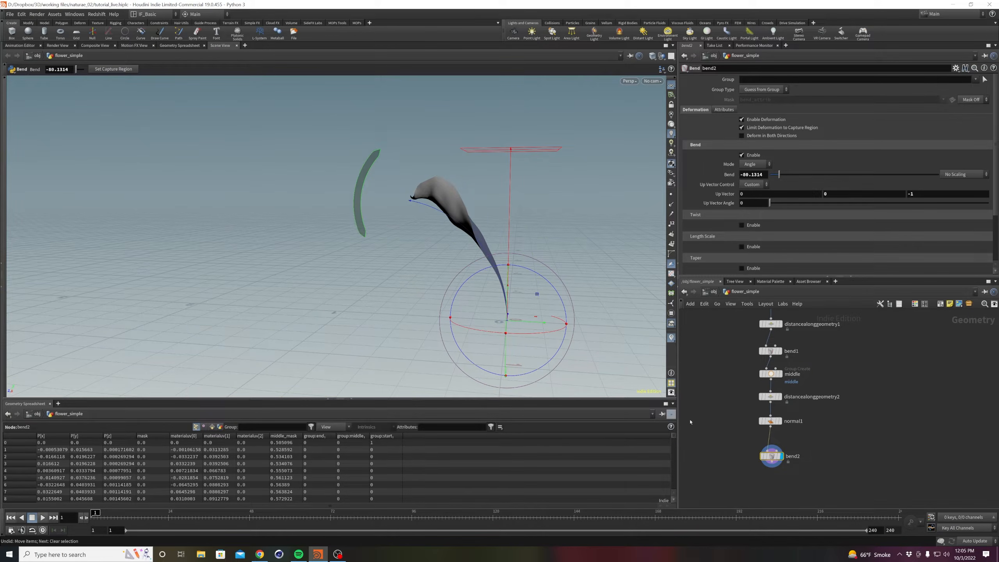
# Shorten the second bend's capture region slightly from its upper end.
pyautogui.keyDown('alt'); pyautogui.moveTo(518, 313); pyautogui.dragTo(509, 267); pyautogui.keyUp('alt')
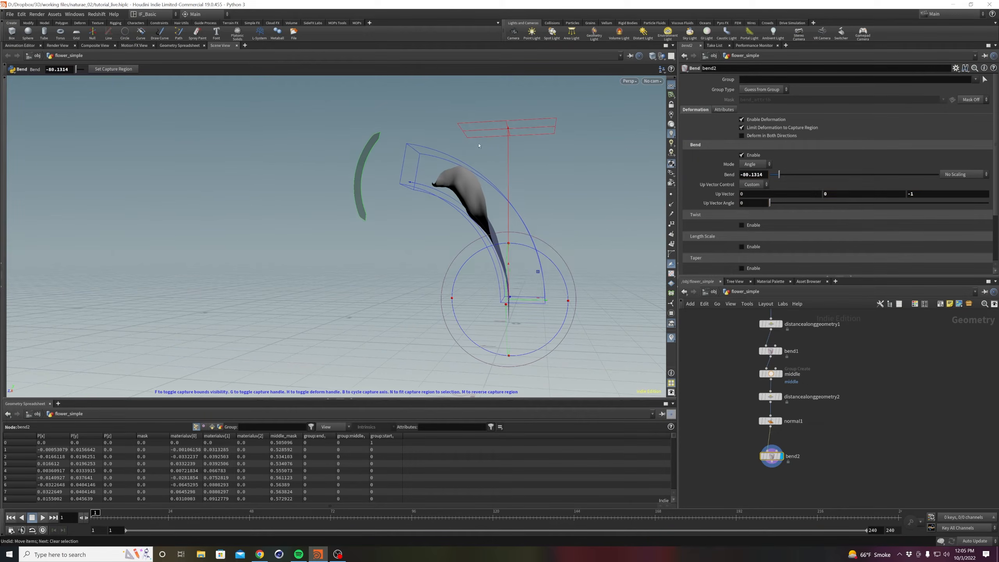
pyautogui.moveTo(507, 130); pyautogui.dragTo(510, 156)
pyautogui.keyDown('alt'); pyautogui.moveTo(500, 204); pyautogui.dragTo(457, 224); pyautogui.keyUp('alt')
# Append a Null node below the second Bend, name it OUT_PETAL and colour it black.
pyautogui.moveTo(771, 455); pyautogui.dragTo(785, 472)
pyautogui.write('null')
pyautogui.press('Return')
pyautogui.click(800, 470)
pyautogui.write('OUT_PETAL')
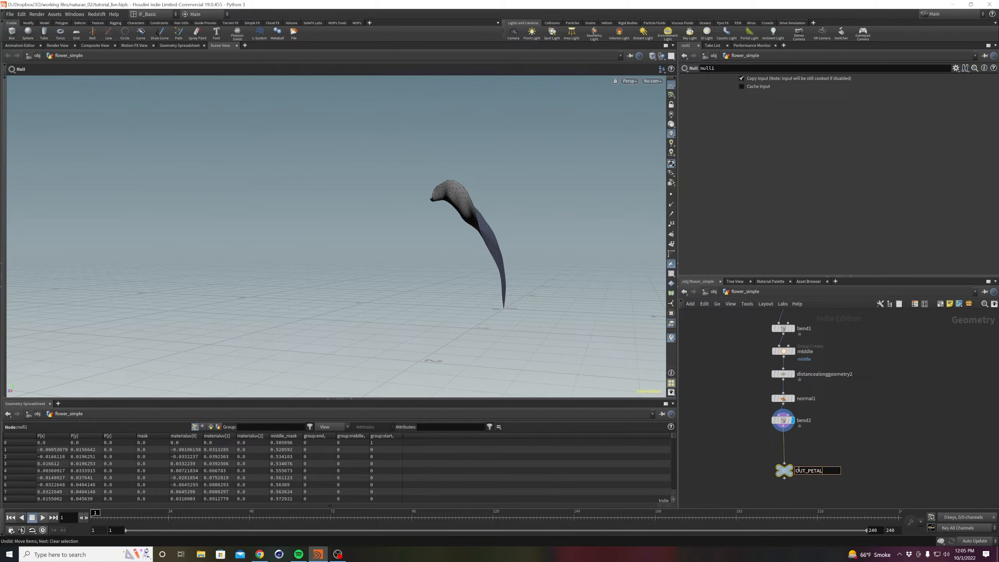
pyautogui.press('Return')
pyautogui.press('c')
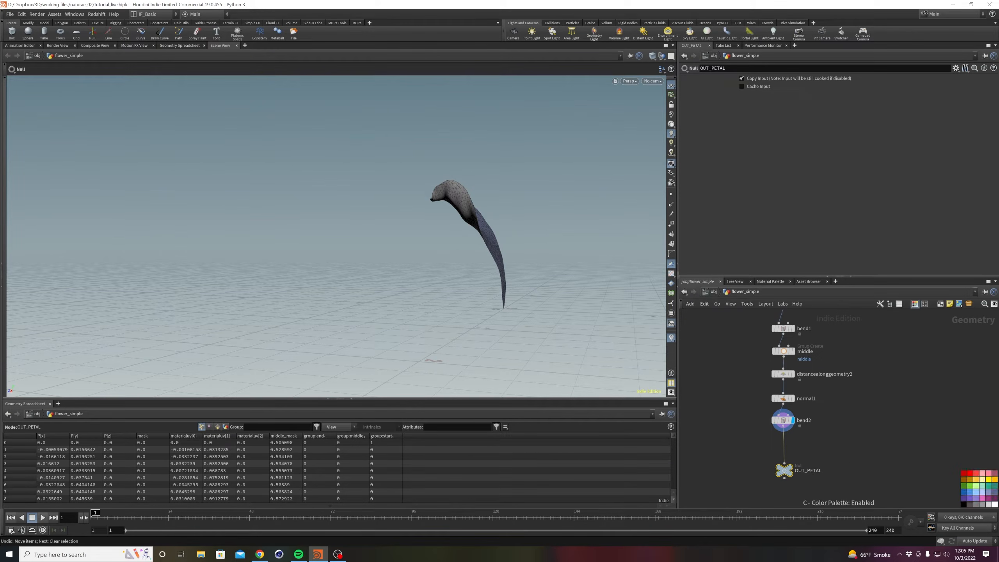
pyautogui.press('c')
pyautogui.press('h')
# Enclose the petal nodes down to the second Bend in a green network box titled petal shape.
pyautogui.scroll(1, 892, 374)
pyautogui.moveTo(889, 388); pyautogui.dragTo(878, 446, button='middle')
pyautogui.moveTo(762, 319); pyautogui.dragTo(854, 499)
pyautogui.click(940, 303)
pyautogui.scroll(5, 809, 350)
pyautogui.doubleClick(781, 347)
pyautogui.write('petal shape')
pyautogui.press('Return')
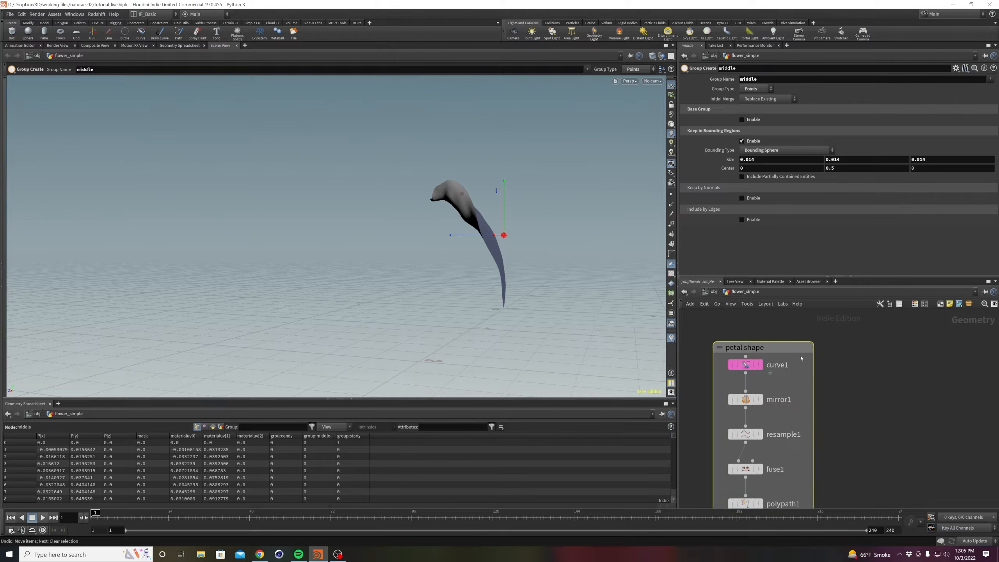
pyautogui.press('c')
pyautogui.click(970, 487)
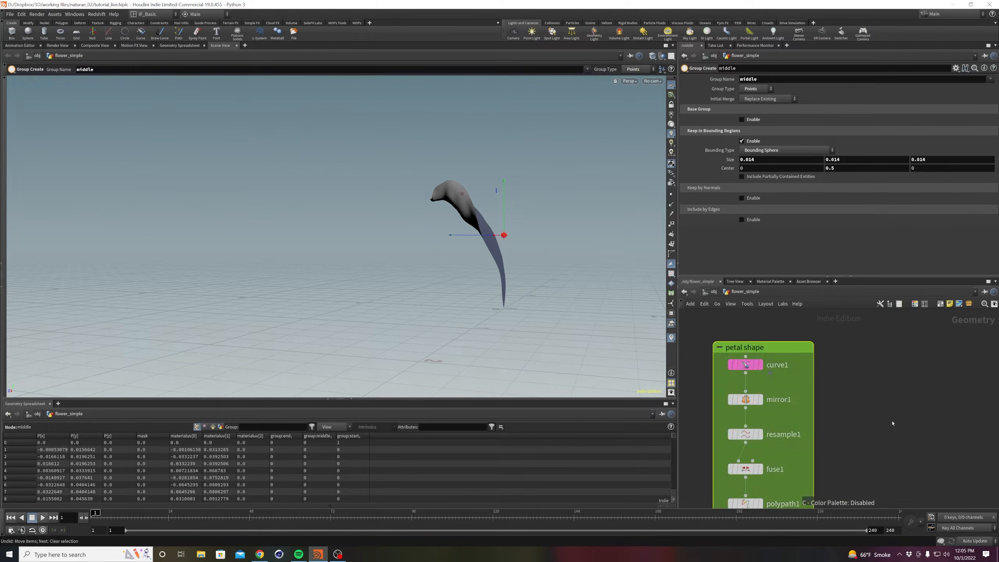
# Display the OUT_PETAL node below the network box.
pyautogui.scroll(-5, 885, 394)
pyautogui.scroll(2, 849, 377)
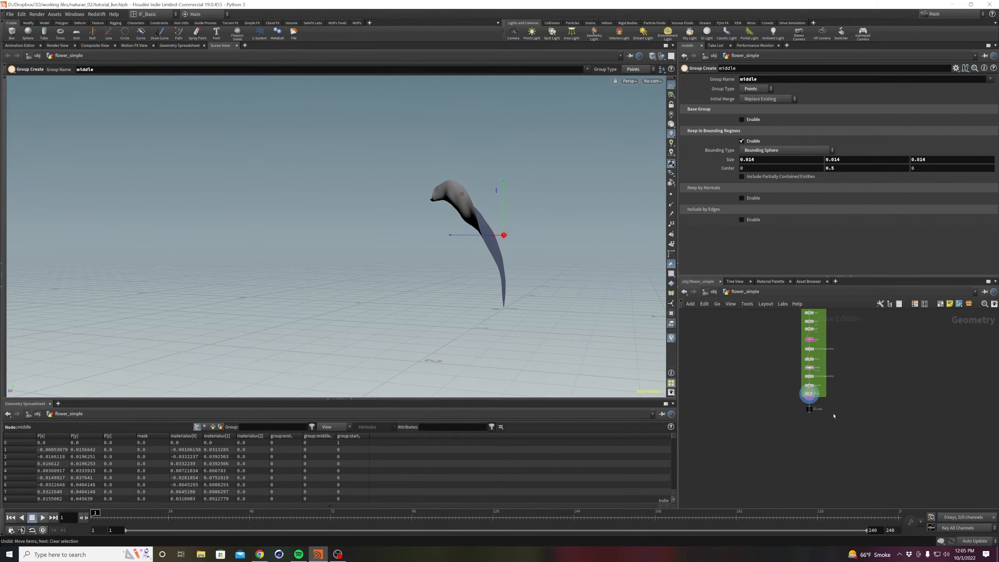
pyautogui.scroll(2, 838, 417)
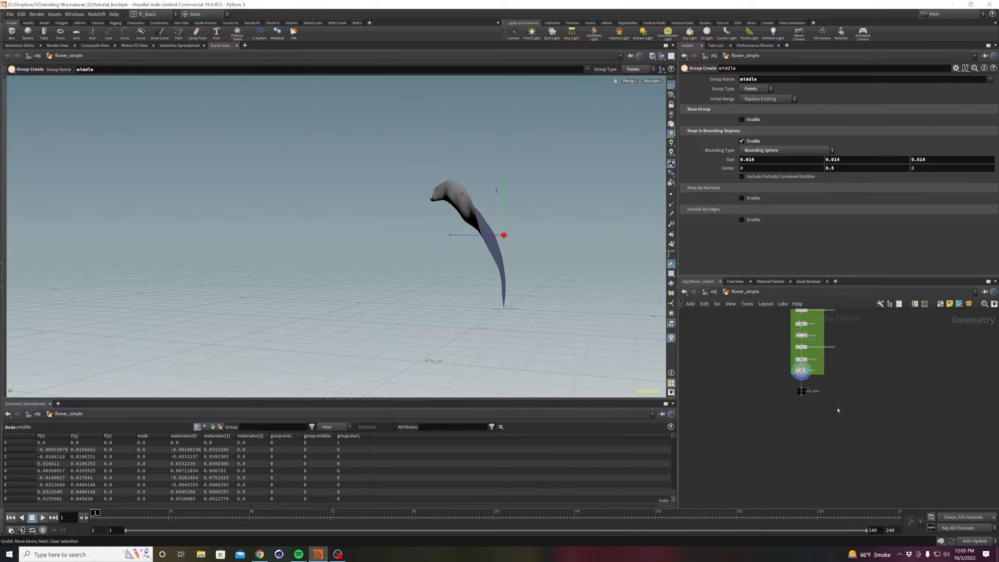
pyautogui.scroll(3, 804, 393)
pyautogui.click(798, 374)
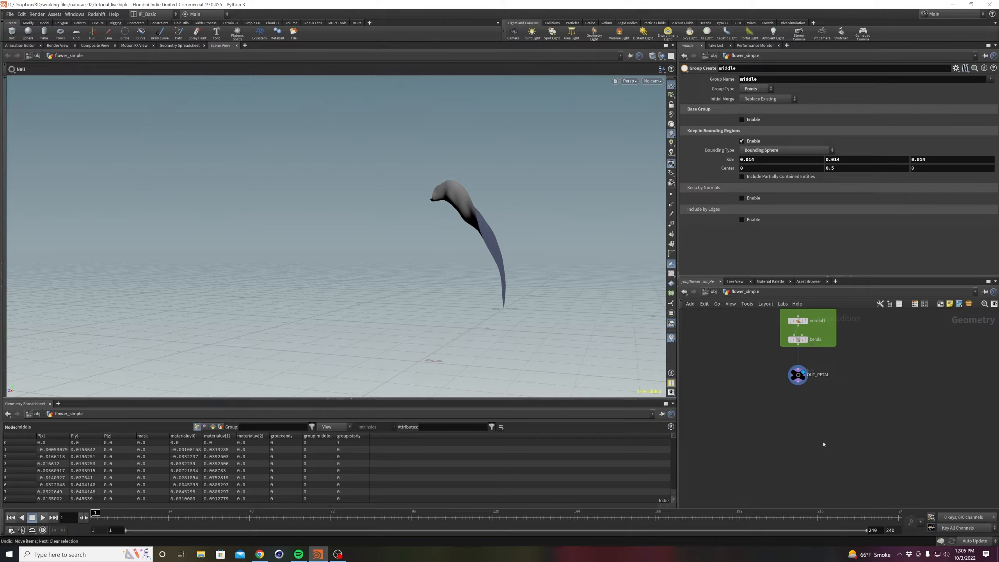
pyautogui.scroll(1, 816, 429)
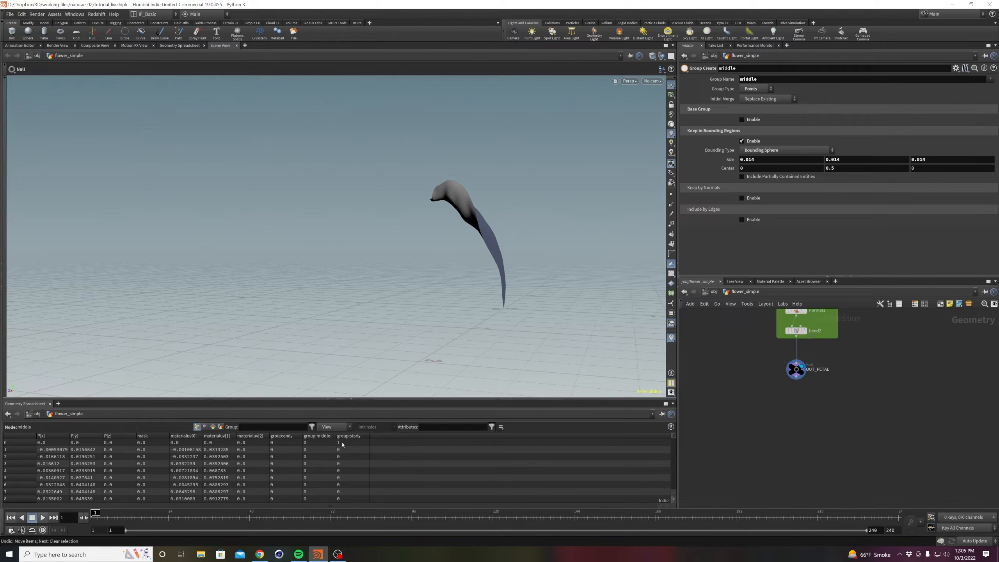
# Switch to the Chrome browser and view the MOPs Plus add-on page.
pyautogui.moveTo(259, 559)
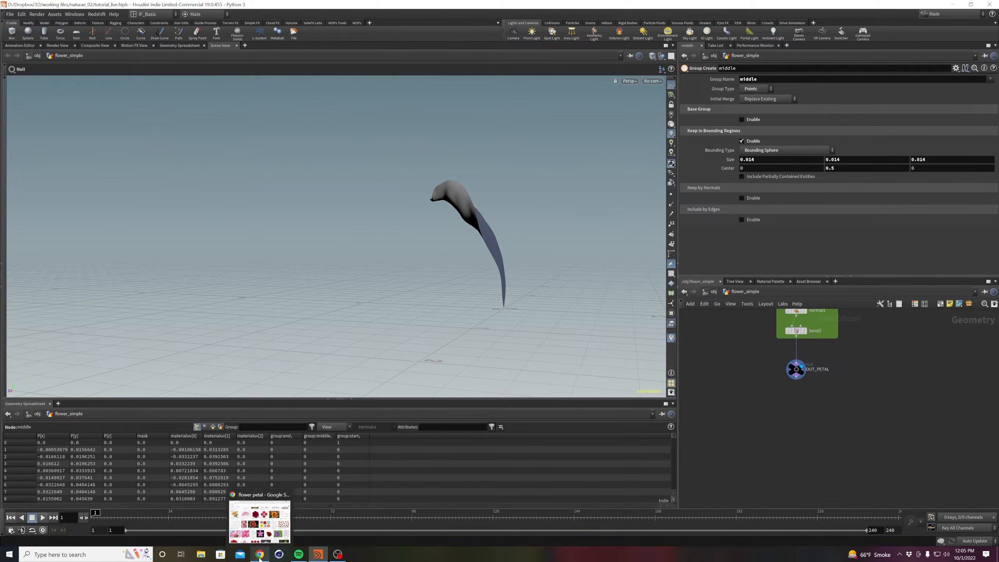
pyautogui.click(259, 520)
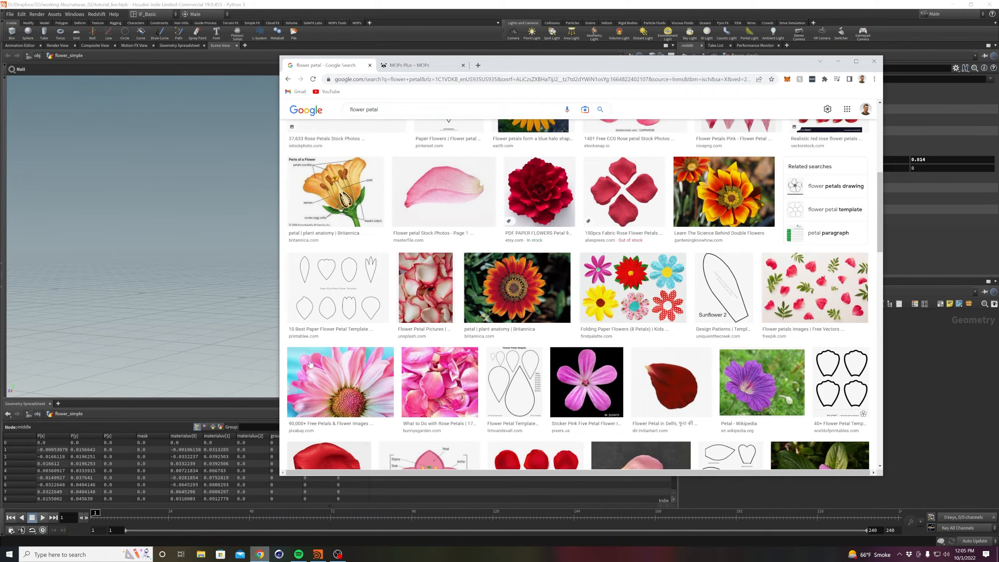
pyautogui.click(407, 65)
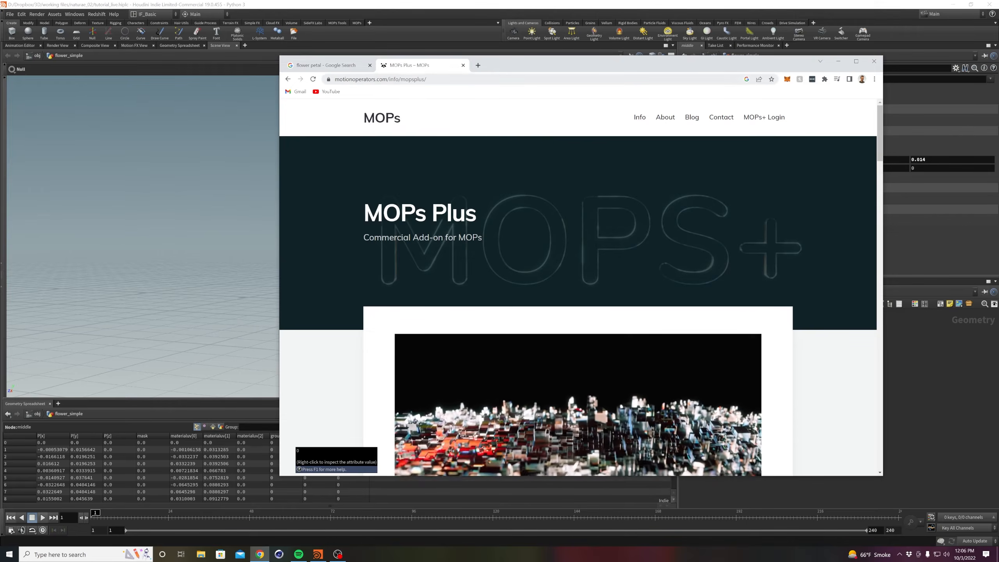
# Look through the MOPs Plus add-on page and return to the flower_simple network in Houdini.
pyautogui.scroll(-8, 391, 247)
pyautogui.scroll(-7, 391, 247)
pyautogui.scroll(15, 357, 290)
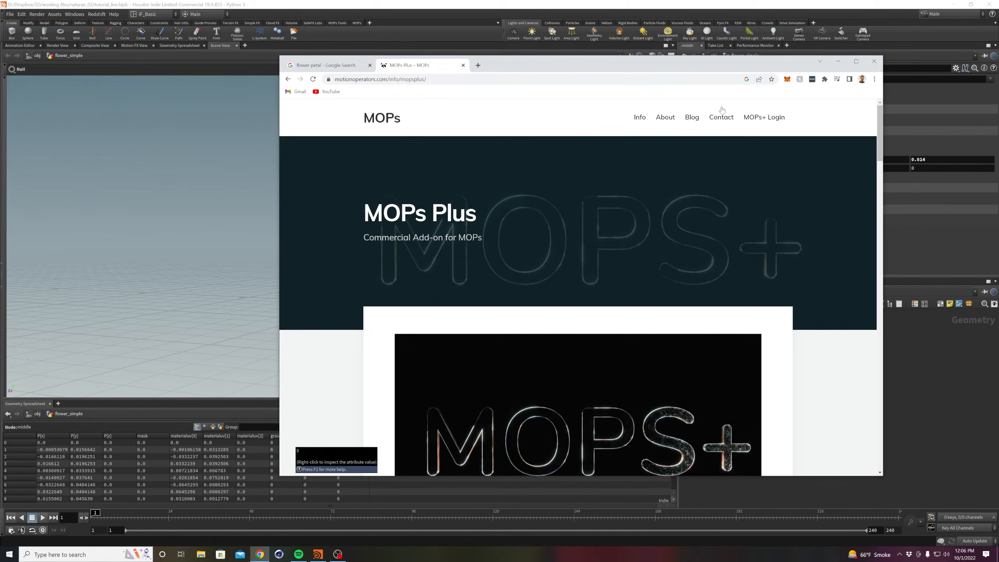
pyautogui.click(838, 62)
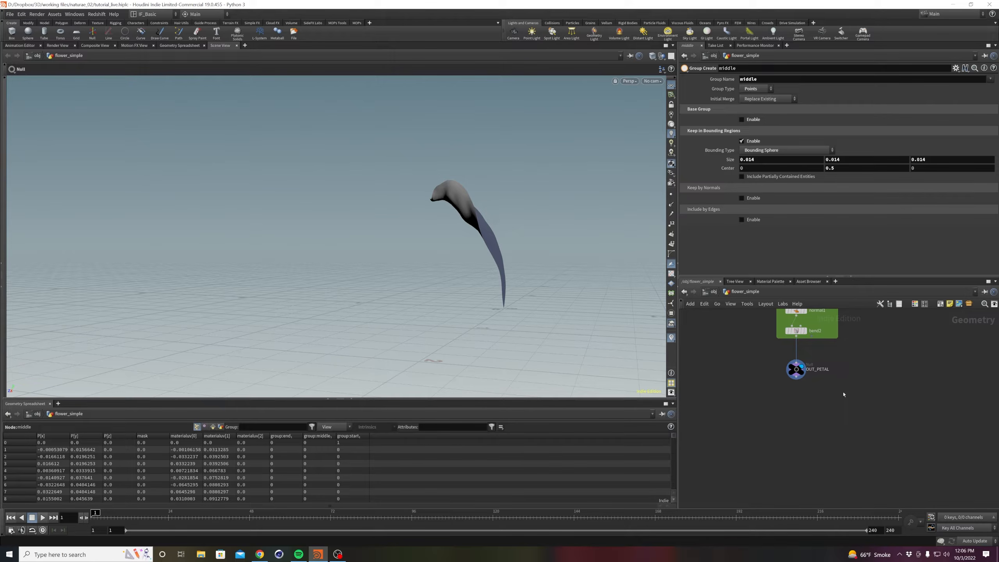
# Append a MOPs Instancer node directly below the OUT_PETAL node to make instances of the petal.
pyautogui.moveTo(822, 400); pyautogui.dragTo(820, 369, button='middle')
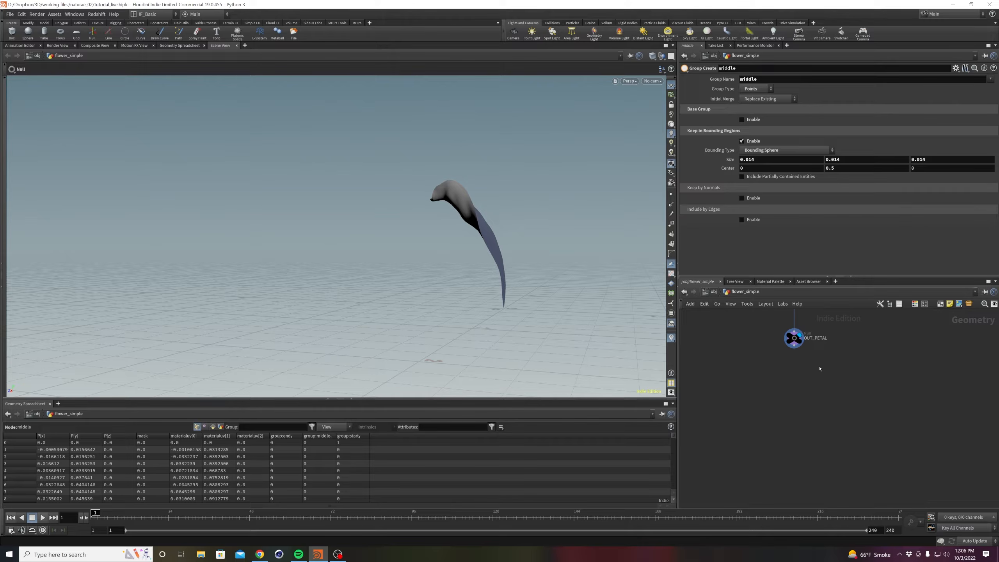
pyautogui.press('Tab')
pyautogui.write('m')
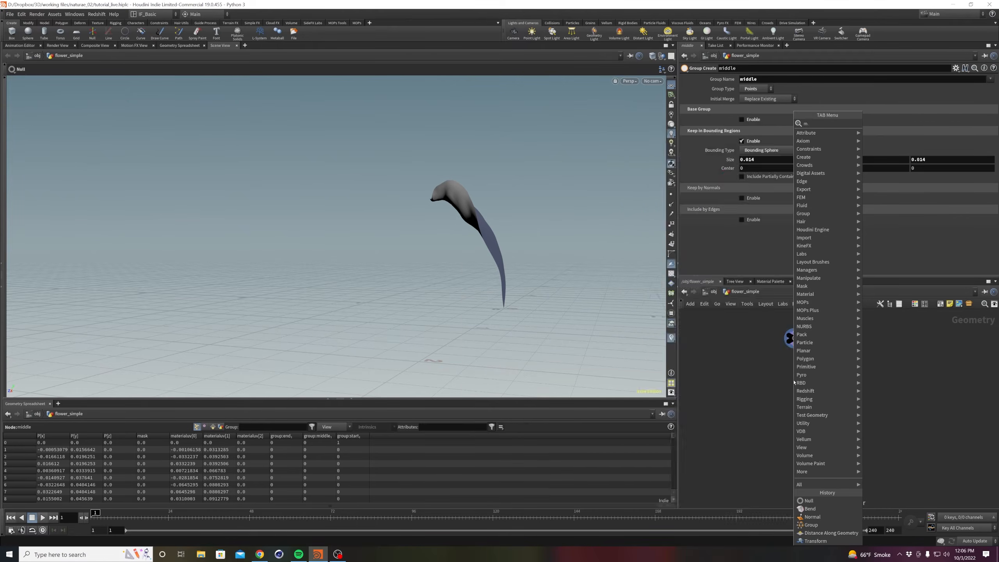
pyautogui.write('opsi')
pyautogui.press('Return')
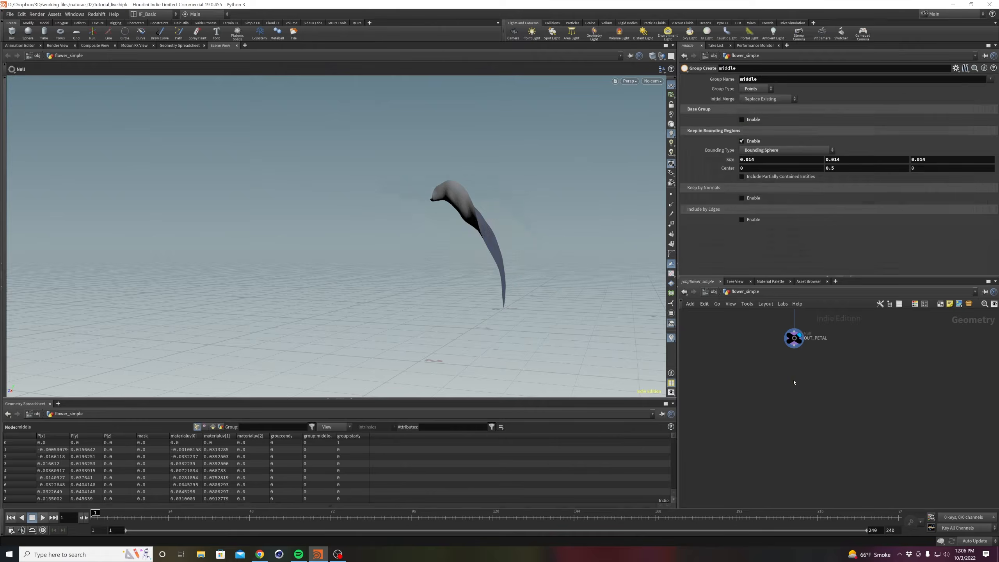
pyautogui.click(793, 380)
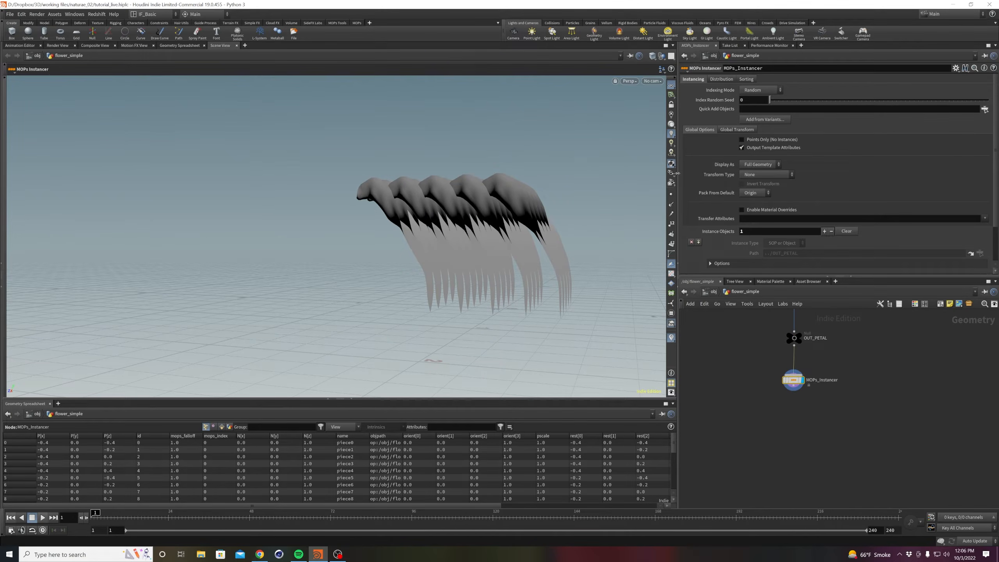
# Change the MOPs Instancer's distribution type to Linear and set its direction to 0, 1, 0.
pyautogui.click(719, 79)
pyautogui.click(745, 91)
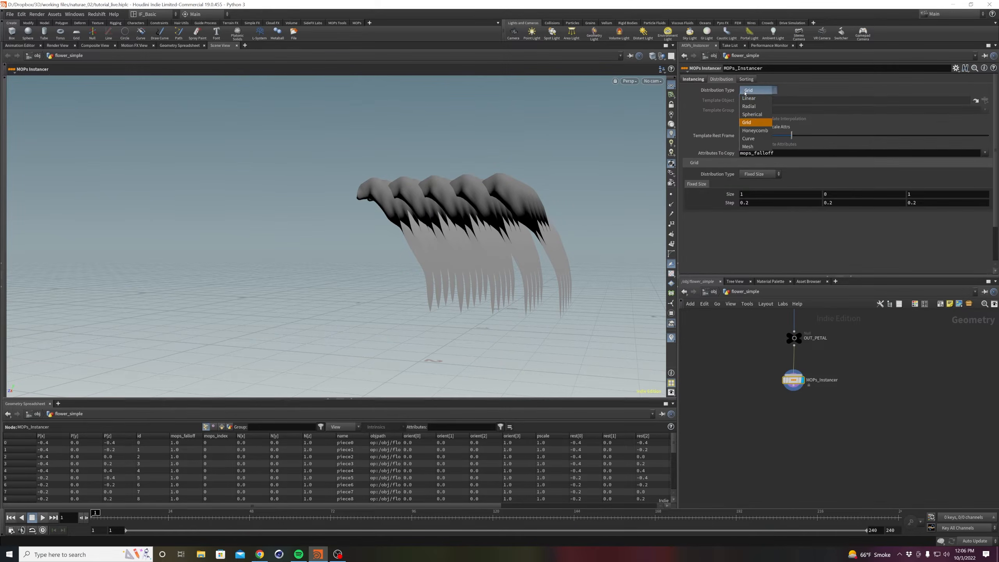
pyautogui.click(756, 98)
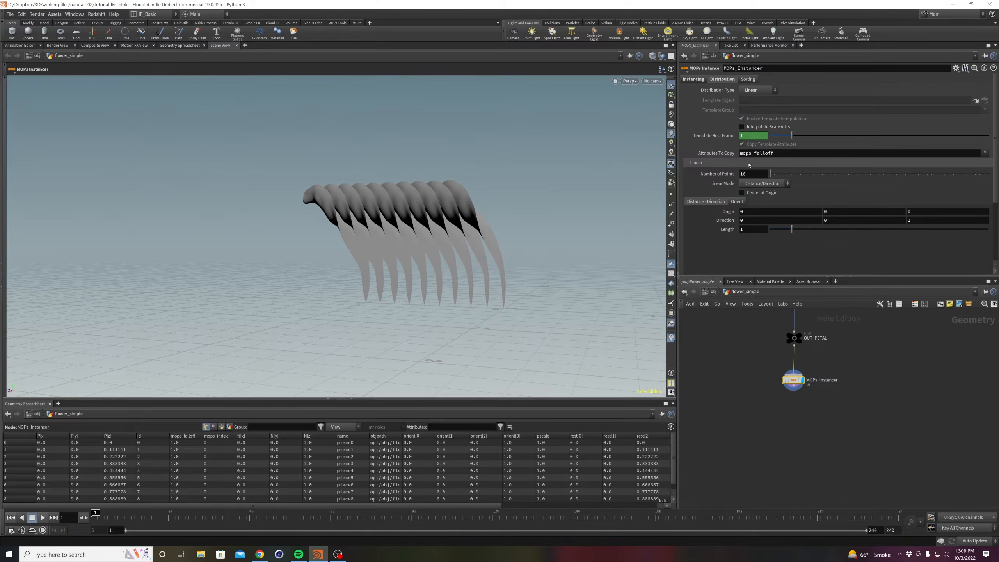
pyautogui.click(916, 220)
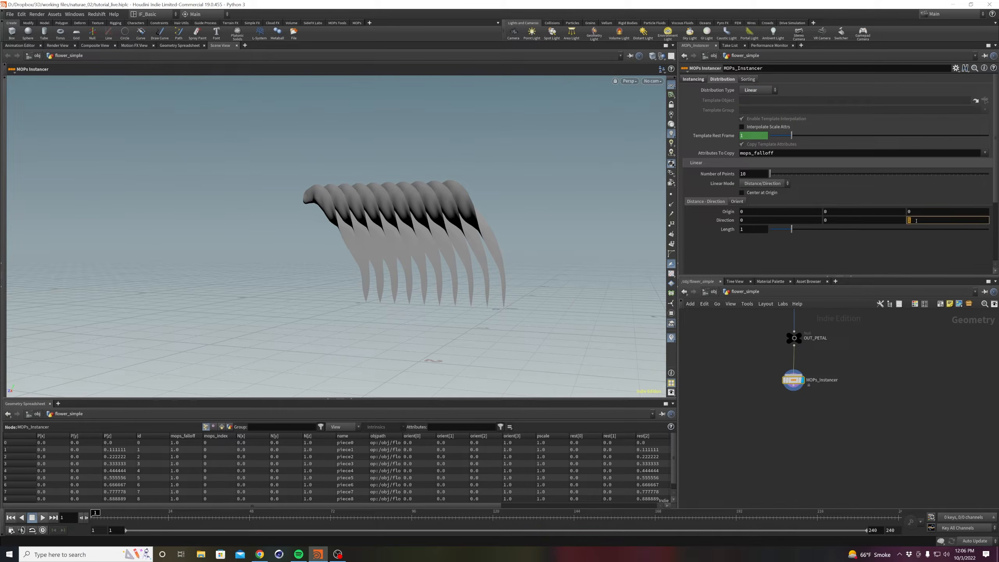
pyautogui.click(840, 220)
pyautogui.press('Return')
pyautogui.keyDown('alt'); pyautogui.moveTo(586, 240); pyautogui.dragTo(571, 266); pyautogui.keyUp('alt')
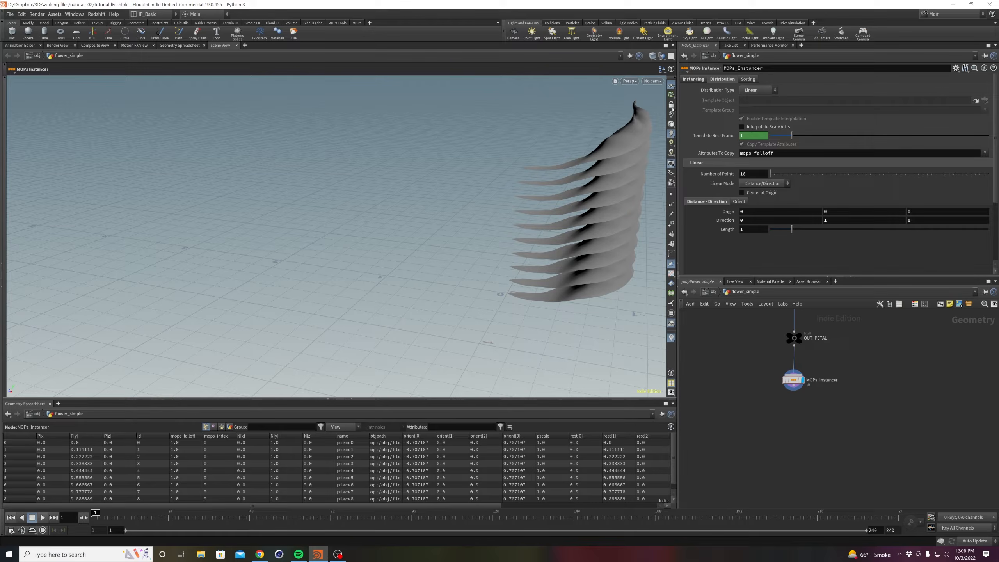
# Set the MOPs Instancer's global transform rotation around Y to 180.
pyautogui.click(703, 80)
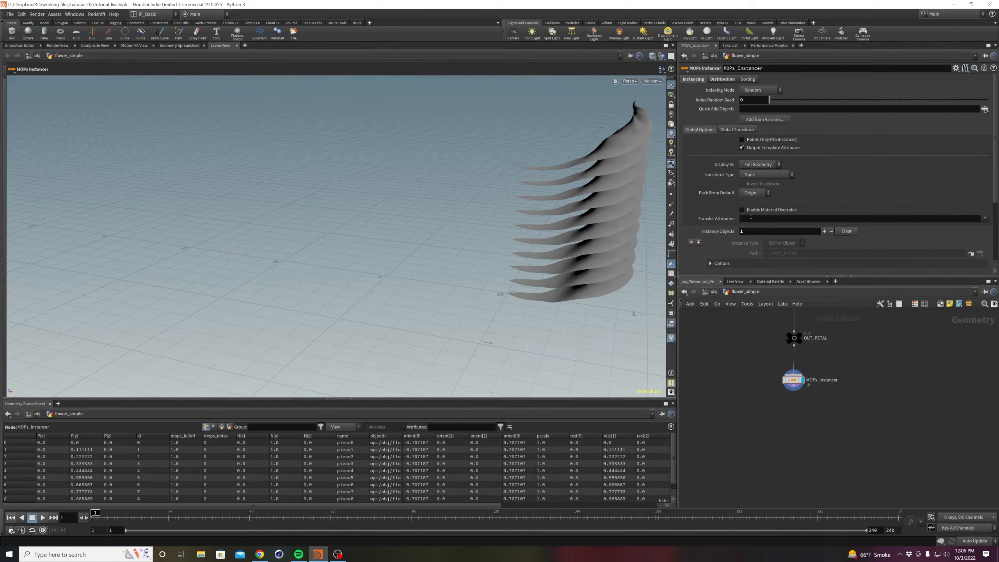
pyautogui.click(742, 130)
pyautogui.moveTo(748, 147); pyautogui.dragTo(743, 158, button='middle')
pyautogui.hotkey('ctrl', 'z')
pyautogui.moveTo(832, 148); pyautogui.dragTo(472, 297, button='middle')
pyautogui.doubleClick(861, 149)
pyautogui.write('180')
pyautogui.press('Return')
pyautogui.moveTo(571, 271)
pyautogui.keyDown('alt'); pyautogui.mouseDown()
pyautogui.moveTo(453, 270)
pyautogui.moveTo(586, 260)
pyautogui.mouseUp(); pyautogui.keyUp('alt')
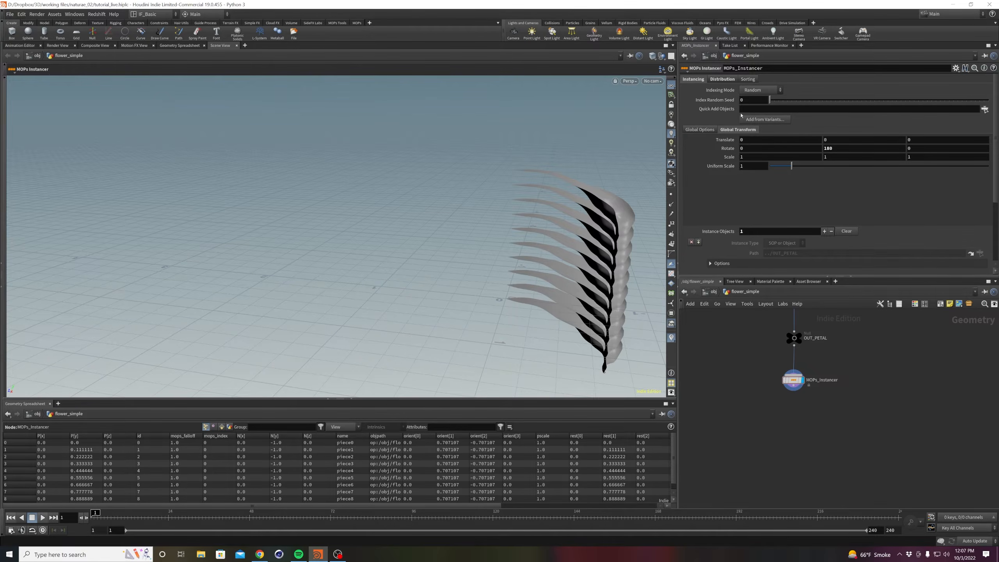
# Add a MOPs Transform Modifier below MOPs_Instancer, connected to its output, and make it the displayed node.
pyautogui.click(721, 79)
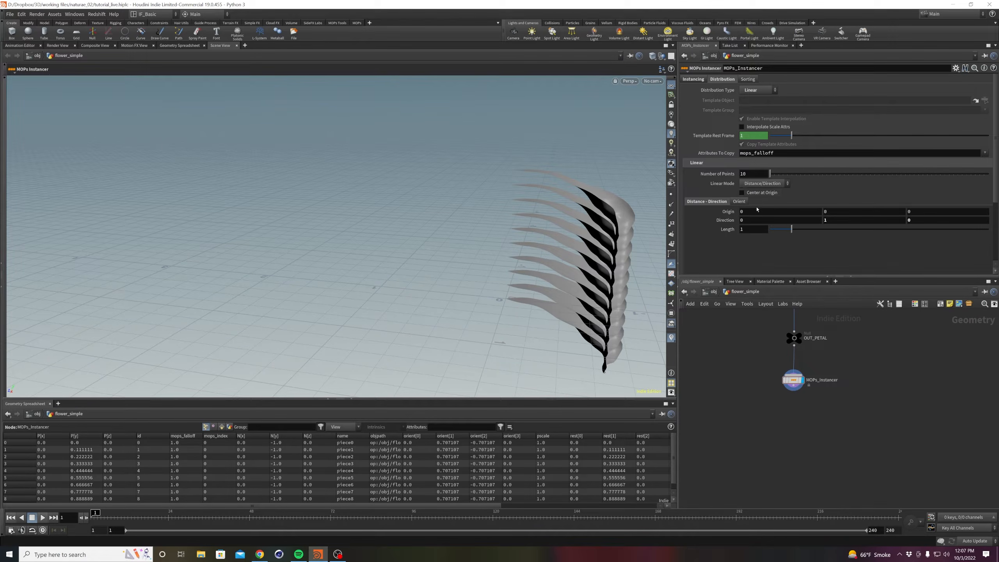
pyautogui.moveTo(752, 379); pyautogui.dragTo(751, 355, button='middle')
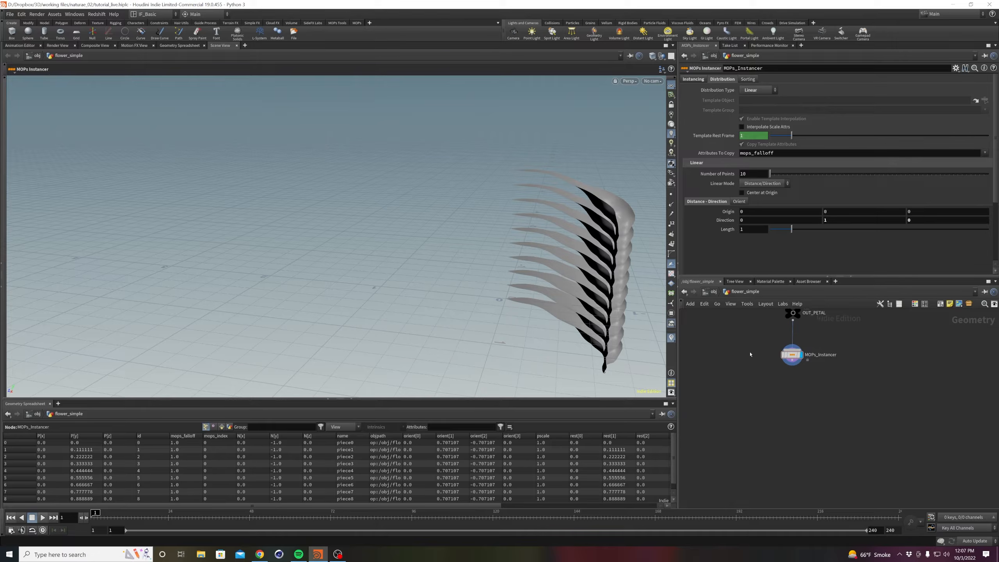
pyautogui.moveTo(789, 356); pyautogui.dragTo(790, 347)
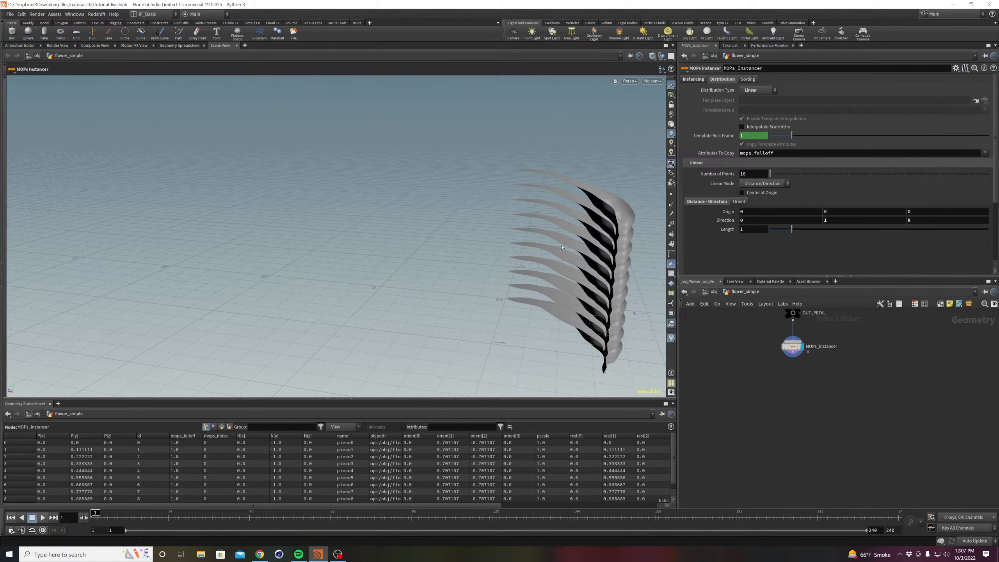
pyautogui.keyDown('alt'); pyautogui.moveTo(551, 244); pyautogui.dragTo(517, 287); pyautogui.keyUp('alt')
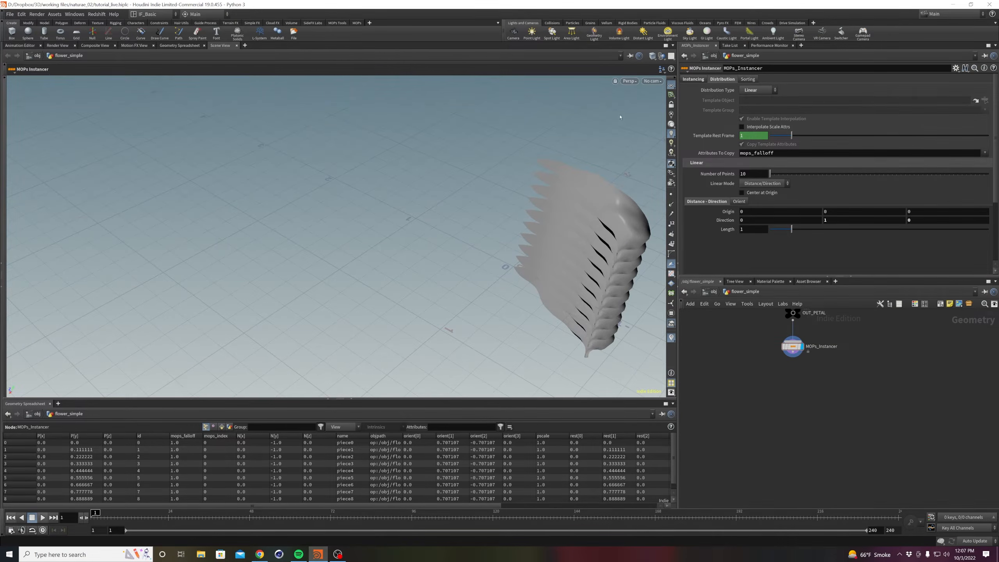
pyautogui.moveTo(579, 262)
pyautogui.keyDown('alt'); pyautogui.mouseDown()
pyautogui.moveTo(575, 253)
pyautogui.moveTo(592, 255)
pyautogui.mouseUp(); pyautogui.keyUp('alt')
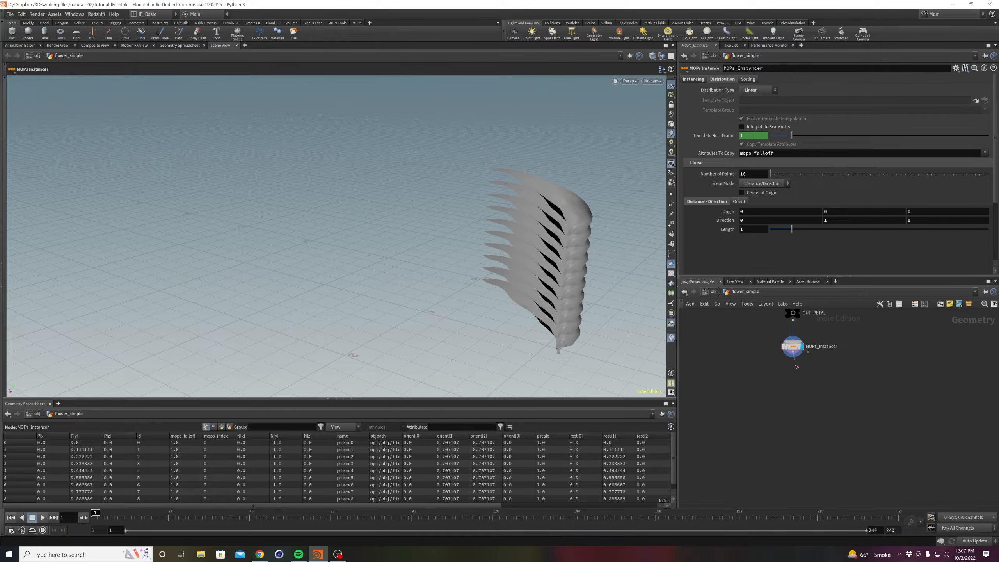
pyautogui.press('Tab')
pyautogui.write('mopstra')
pyautogui.press('Down')
pyautogui.press('Down')
pyautogui.press('Down')
pyautogui.press('Return')
pyautogui.click(797, 384)
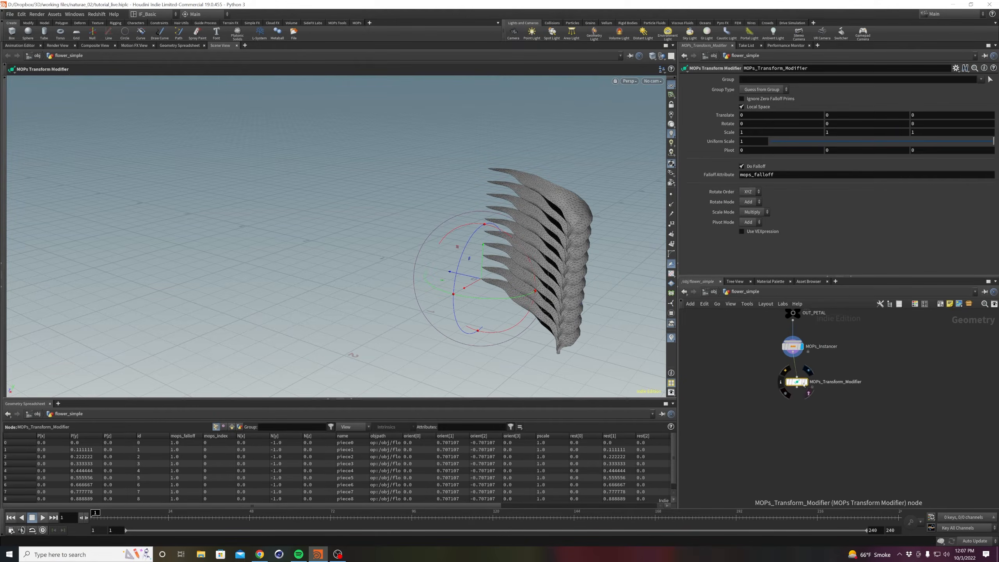
# Try rotating the petal instances around Y and X in the MOPs Transform Modifier, undoing each change.
pyautogui.moveTo(827, 123); pyautogui.dragTo(189, 168, button='middle')
pyautogui.hotkey('ctrl', 'z')
pyautogui.keyDown('alt'); pyautogui.moveTo(448, 226); pyautogui.dragTo(517, 276); pyautogui.keyUp('alt')
pyautogui.moveTo(836, 121); pyautogui.dragTo(51, 228, button='middle')
pyautogui.hotkey('ctrl', 'z')
pyautogui.moveTo(746, 124); pyautogui.dragTo(220, 185, button='middle')
pyautogui.hotkey('ctrl', 'z')
# Display the bend2 node and examine the orientation of the single petal from several angles.
pyautogui.scroll(3, 860, 363)
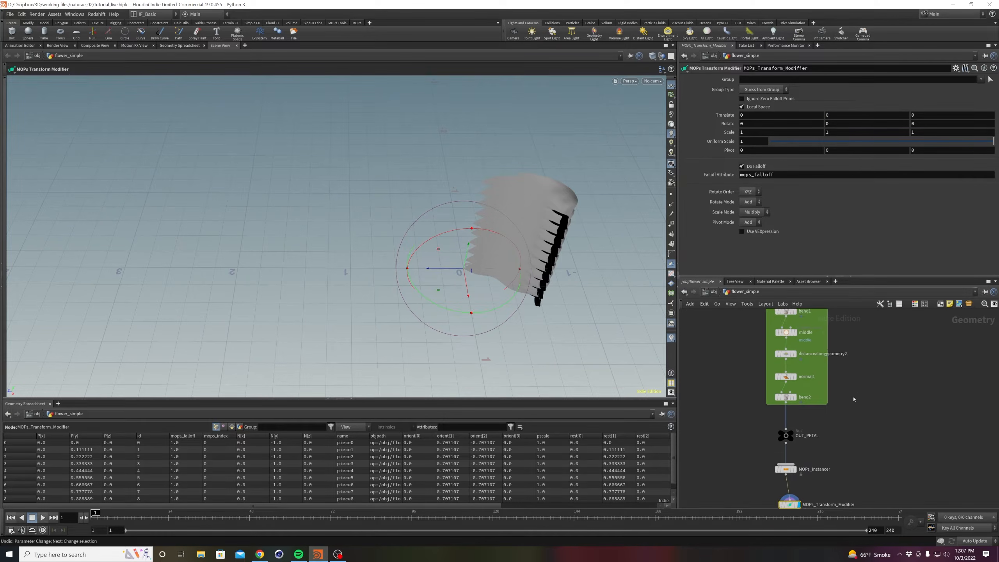
pyautogui.moveTo(854, 399); pyautogui.dragTo(861, 365, button='middle')
pyautogui.click(803, 363)
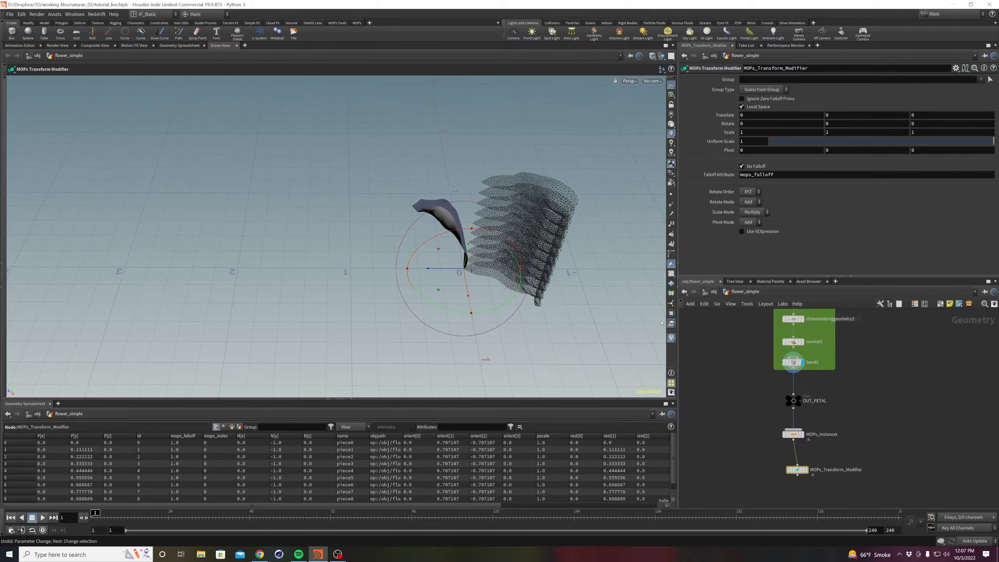
pyautogui.click(893, 397)
pyautogui.moveTo(525, 258)
pyautogui.keyDown('alt'); pyautogui.mouseDown()
pyautogui.moveTo(496, 264)
pyautogui.moveTo(502, 271)
pyautogui.moveTo(509, 260)
pyautogui.mouseUp(); pyautogui.keyUp('alt')
pyautogui.moveTo(779, 429); pyautogui.dragTo(756, 404, button='middle')
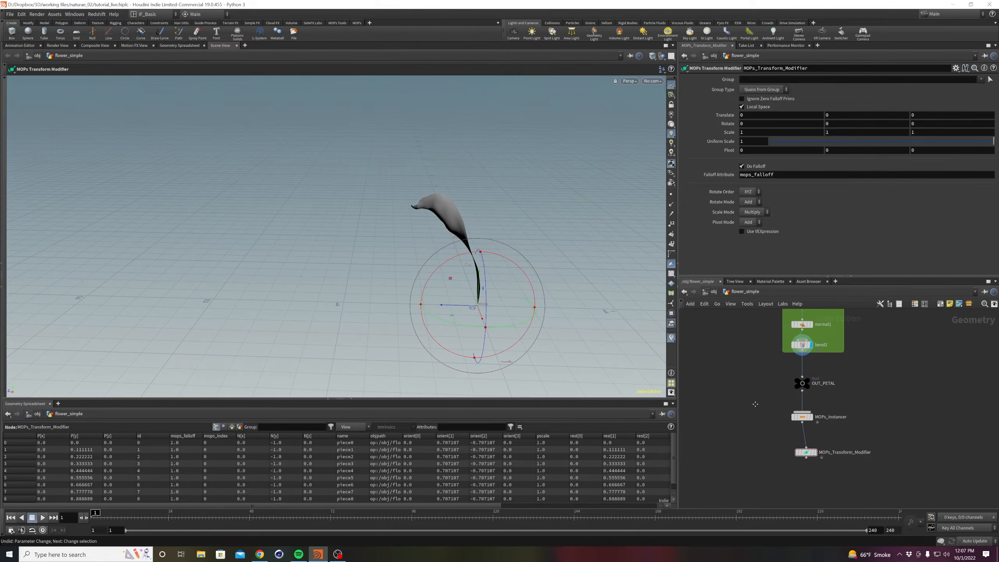
pyautogui.keyDown('alt'); pyautogui.moveTo(458, 288); pyautogui.dragTo(475, 270); pyautogui.keyUp('alt')
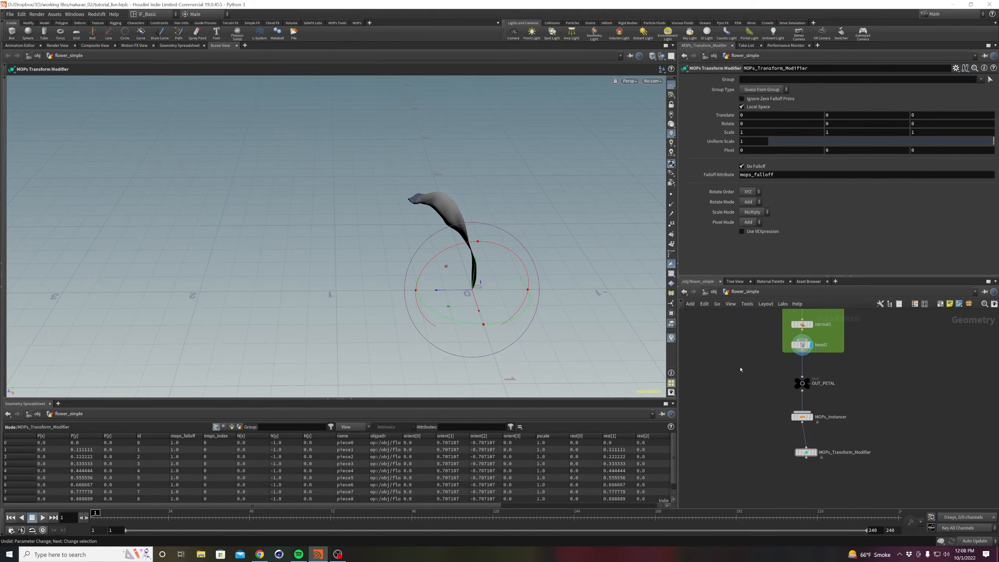
# Insert a Transform node between bend2 and OUT_PETAL and rotate the petal 90 degrees around X.
pyautogui.press('Tab')
pyautogui.write('tra')
pyautogui.press('BackSpace')
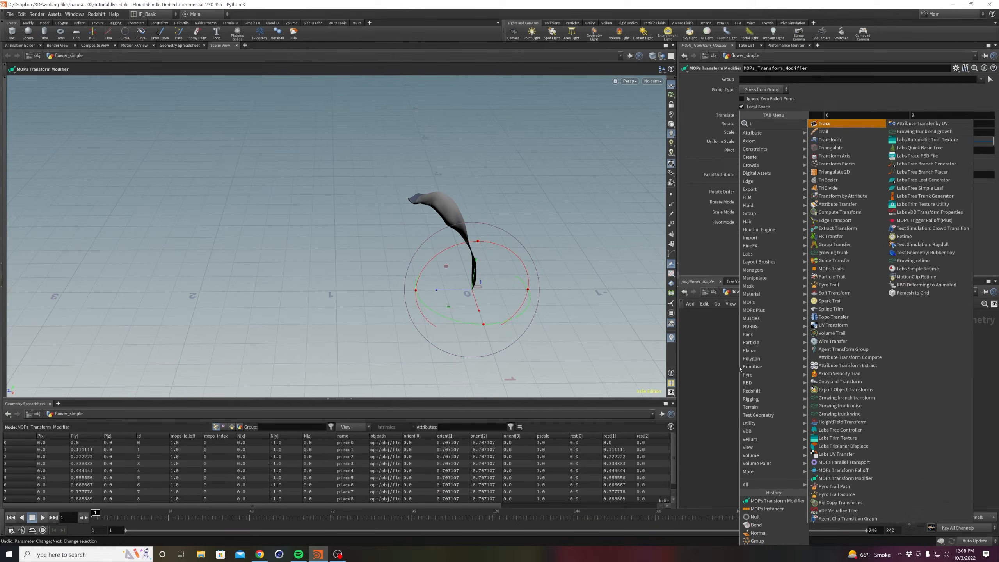
pyautogui.write('ans')
pyautogui.press('Return')
pyautogui.click(740, 369)
pyautogui.moveTo(740, 370); pyautogui.dragTo(802, 367)
pyautogui.moveTo(507, 251); pyautogui.dragTo(634, 346)
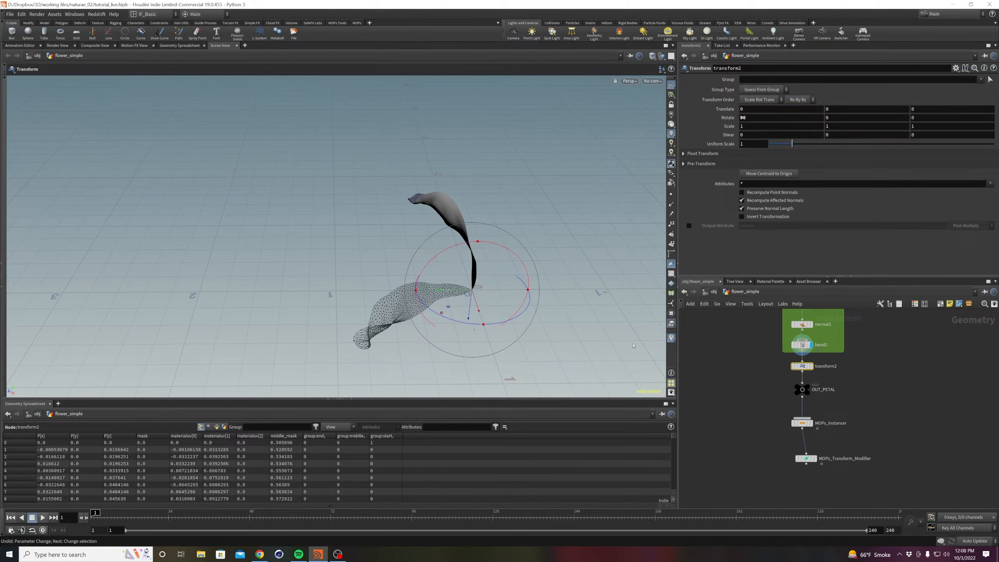
# Display MOPs_Instancer and reset its global transform rotation around Y to 0.
pyautogui.click(811, 423)
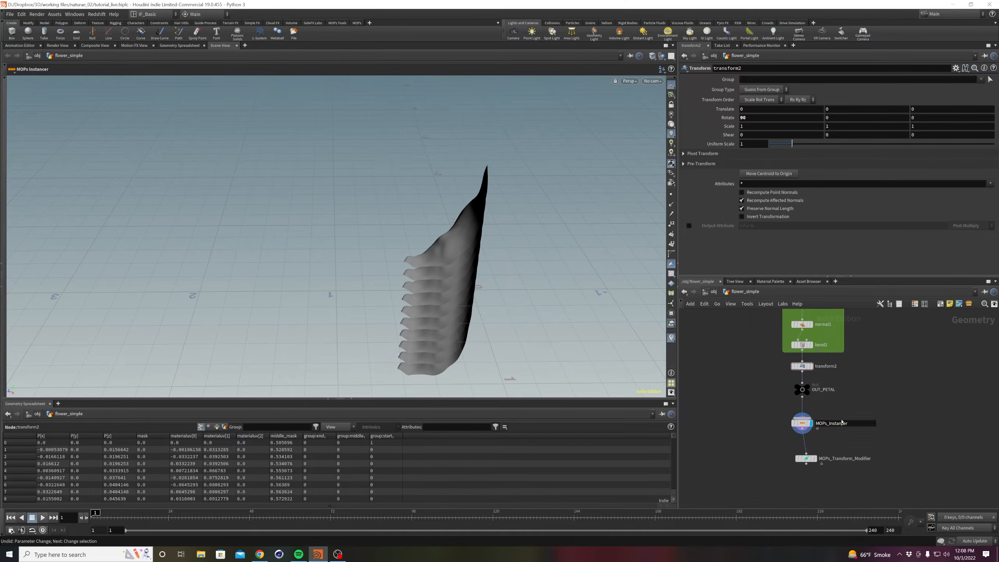
pyautogui.click(802, 423)
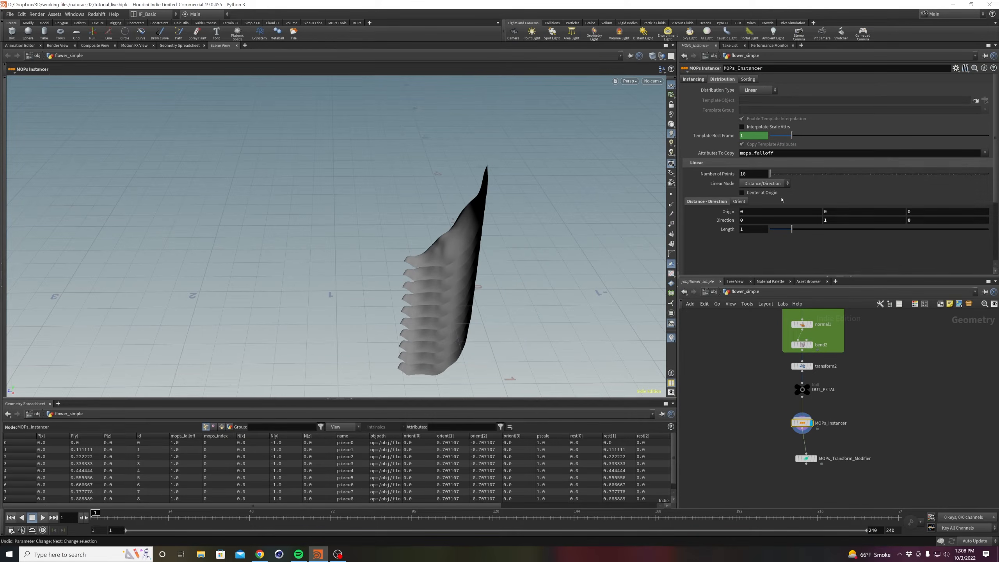
pyautogui.click(694, 79)
pyautogui.doubleClick(834, 149)
pyautogui.write('0')
pyautogui.press('Return')
pyautogui.keyDown('alt'); pyautogui.moveTo(512, 201); pyautogui.dragTo(542, 114); pyautogui.keyUp('alt')
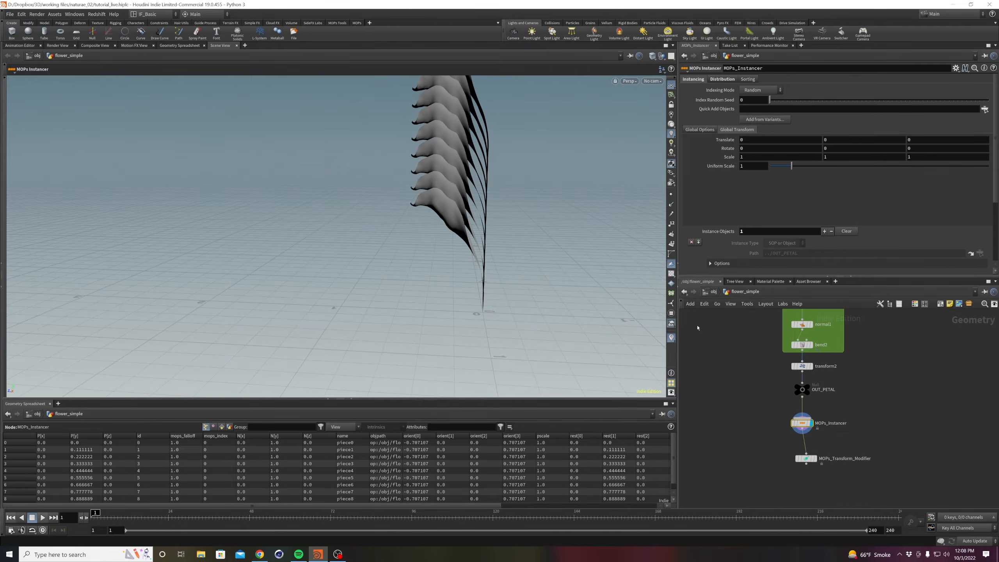
# Display MOPs_Transform_Modifier and set the MOPs Instancer's global transform rotation around X to 90.
pyautogui.click(818, 465)
pyautogui.click(695, 131)
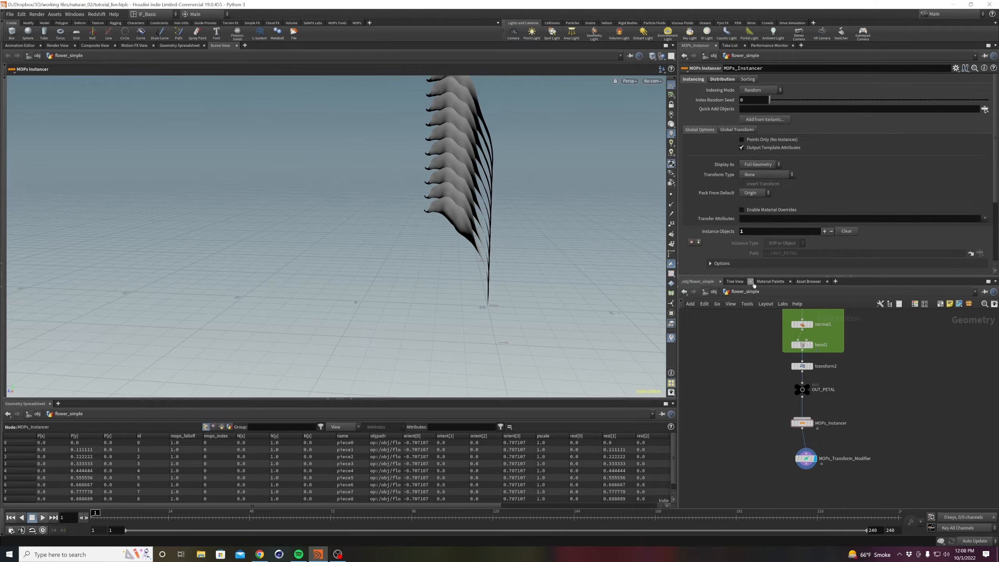
pyautogui.moveTo(768, 431); pyautogui.dragTo(842, 402)
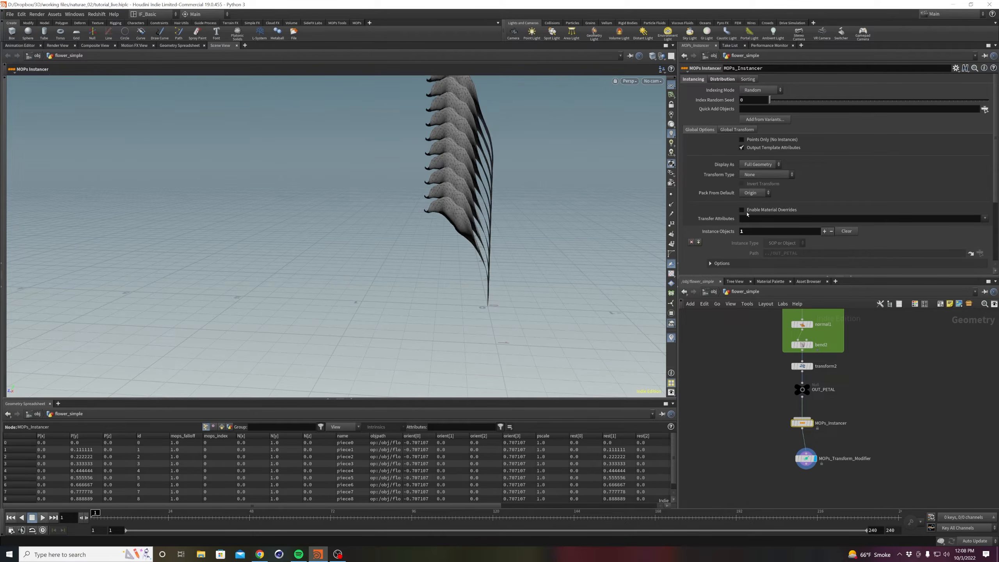
pyautogui.click(730, 130)
pyautogui.moveTo(760, 148); pyautogui.dragTo(998, 209, button='middle')
pyautogui.click(760, 150)
pyautogui.write('90')
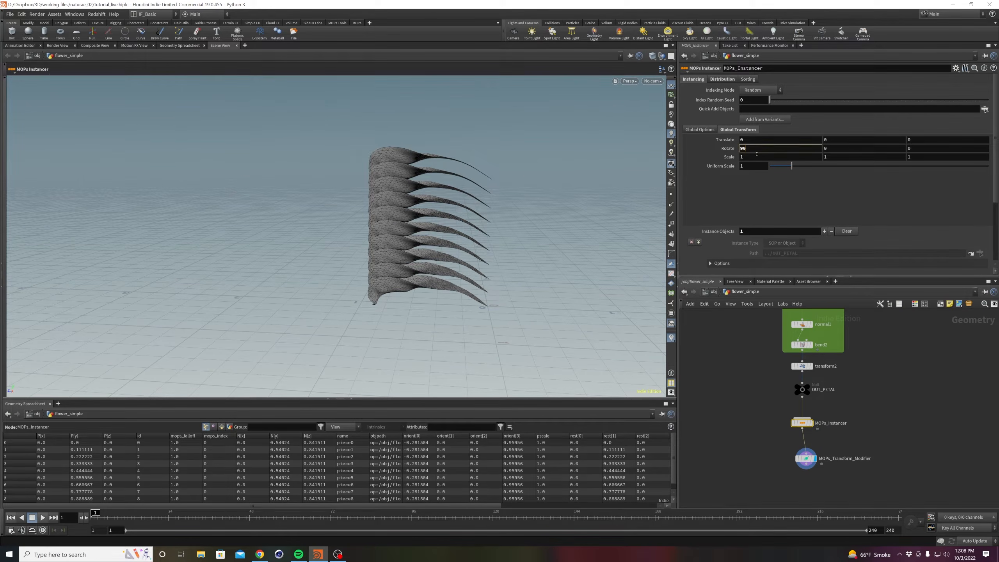
pyautogui.press('Return')
pyautogui.keyDown('alt'); pyautogui.moveTo(401, 287); pyautogui.dragTo(442, 320); pyautogui.keyUp('alt')
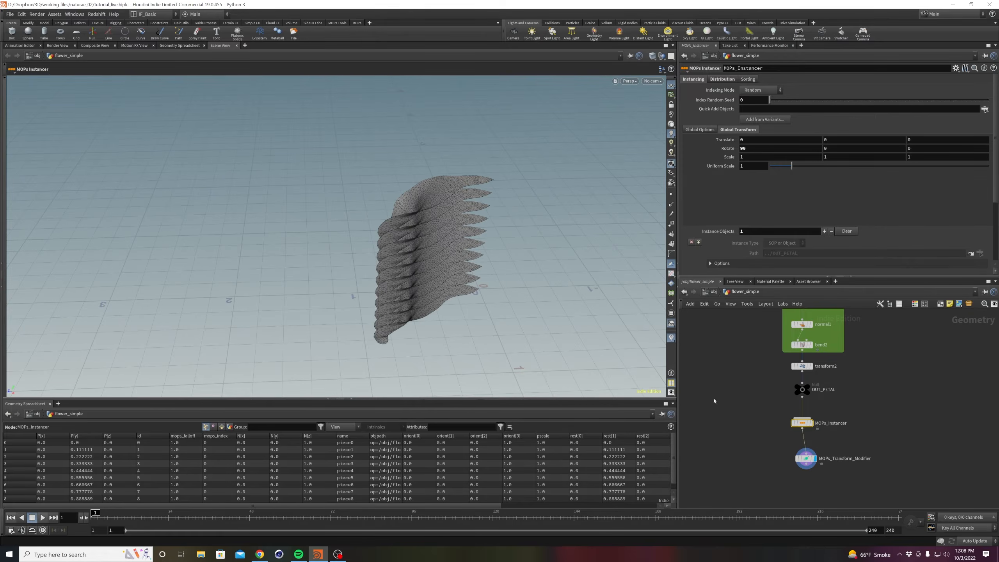
# Try rotating the instances around Y to about 161 in the MOPs Transform Modifier, then undo it.
pyautogui.click(714, 402)
pyautogui.keyDown('alt'); pyautogui.moveTo(494, 203); pyautogui.dragTo(526, 249); pyautogui.keyUp('alt')
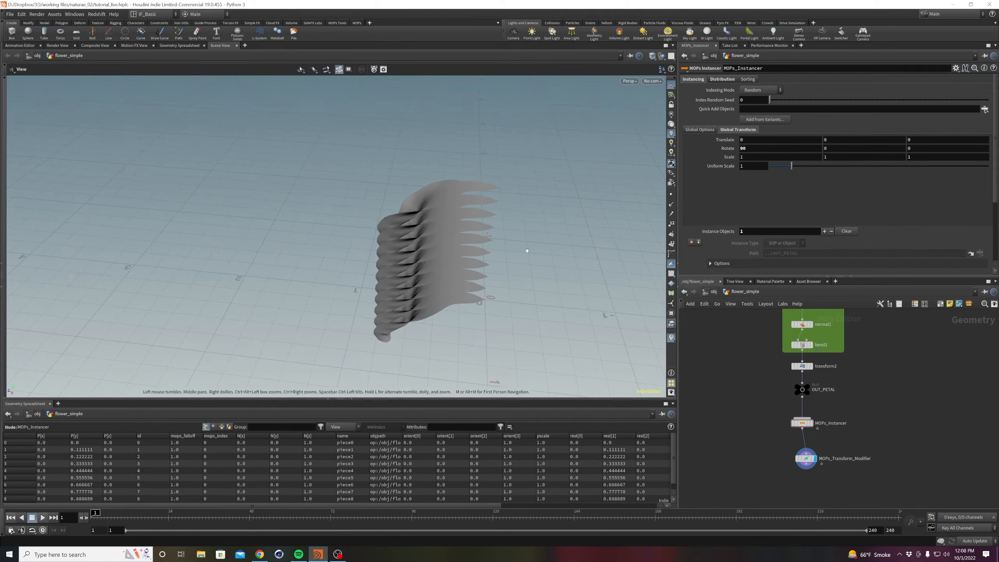
pyautogui.moveTo(745, 420); pyautogui.dragTo(723, 348, button='middle')
pyautogui.moveTo(780, 422); pyautogui.dragTo(800, 374)
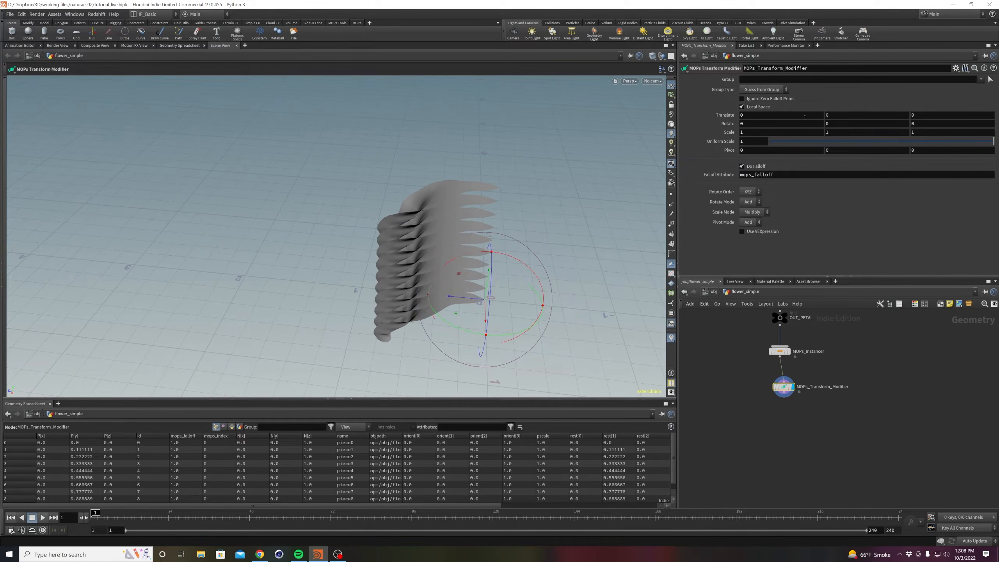
pyautogui.moveTo(827, 123); pyautogui.dragTo(272, 125, button='middle')
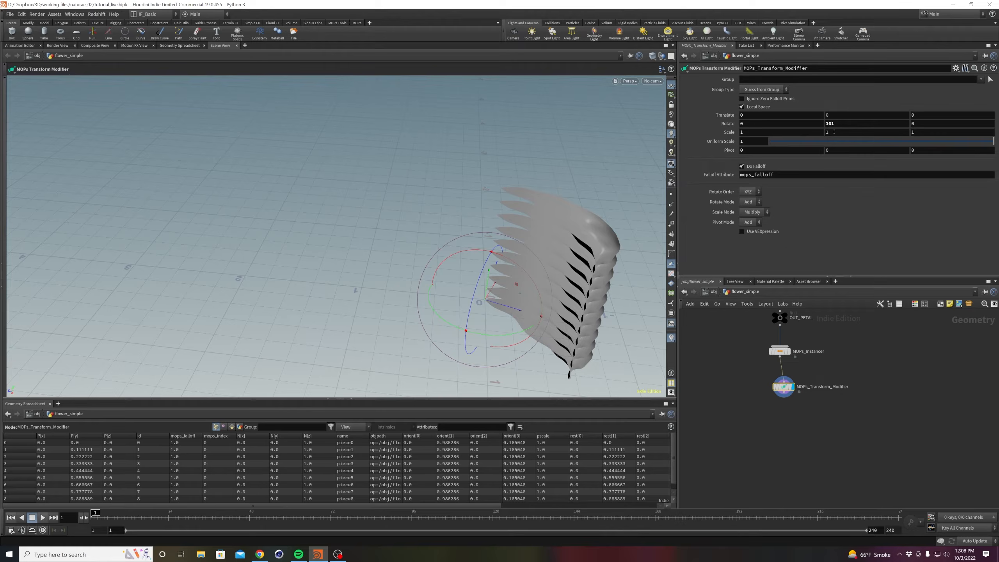
pyautogui.hotkey('ctrl', 'z')
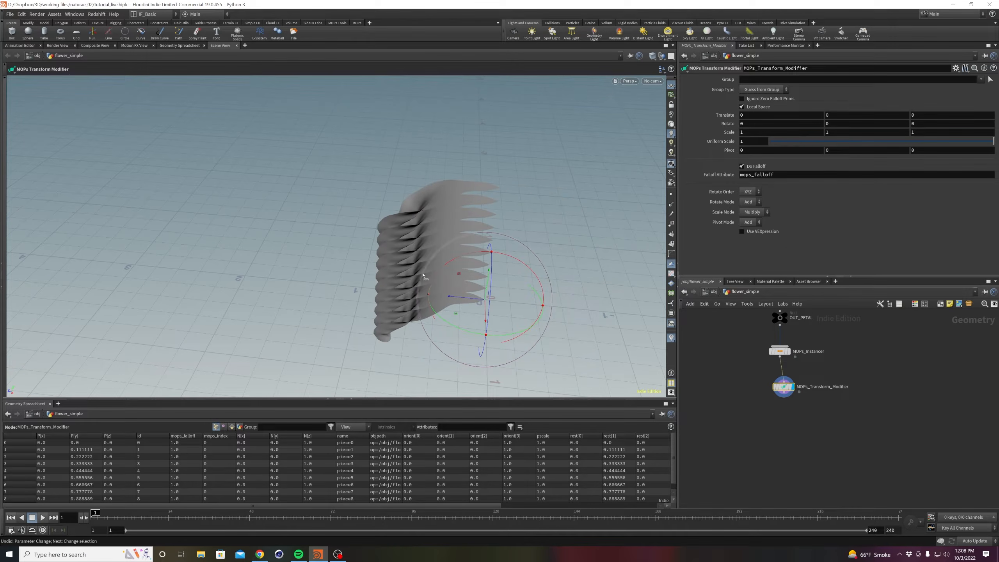
pyautogui.keyDown('alt'); pyautogui.moveTo(432, 284); pyautogui.dragTo(456, 270); pyautogui.keyUp('alt')
# Insert a MOPs Falloff From Attribute node between MOPs_Instancer and MOPs_Transform_Modifier.
pyautogui.click(722, 361)
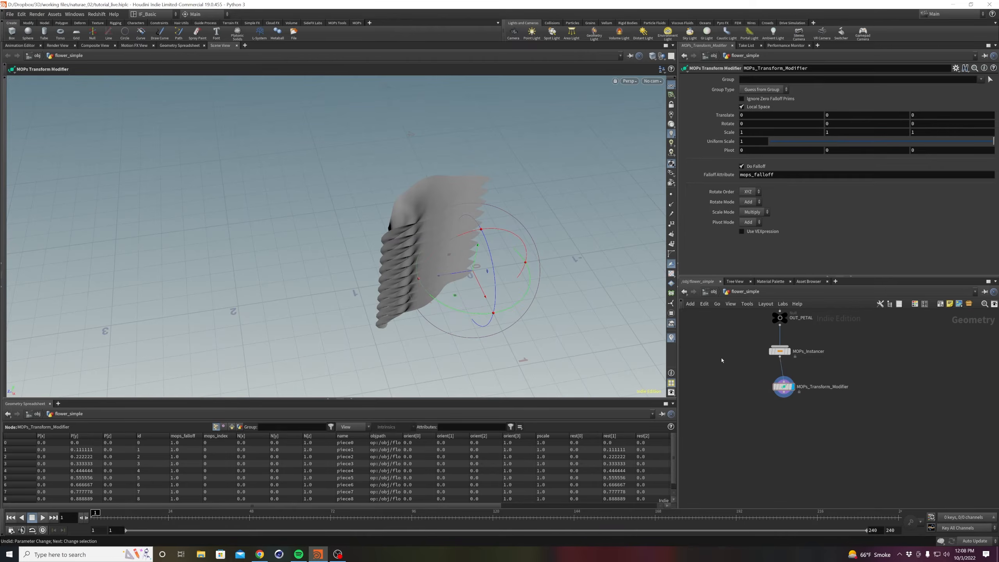
pyautogui.moveTo(790, 393); pyautogui.dragTo(786, 402)
pyautogui.press('Tab')
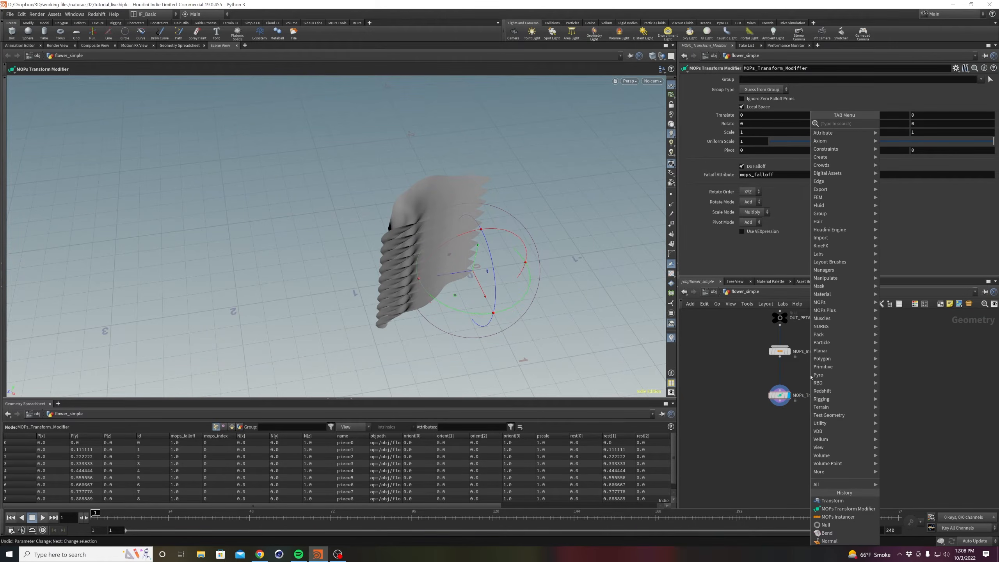
pyautogui.write('mops fa')
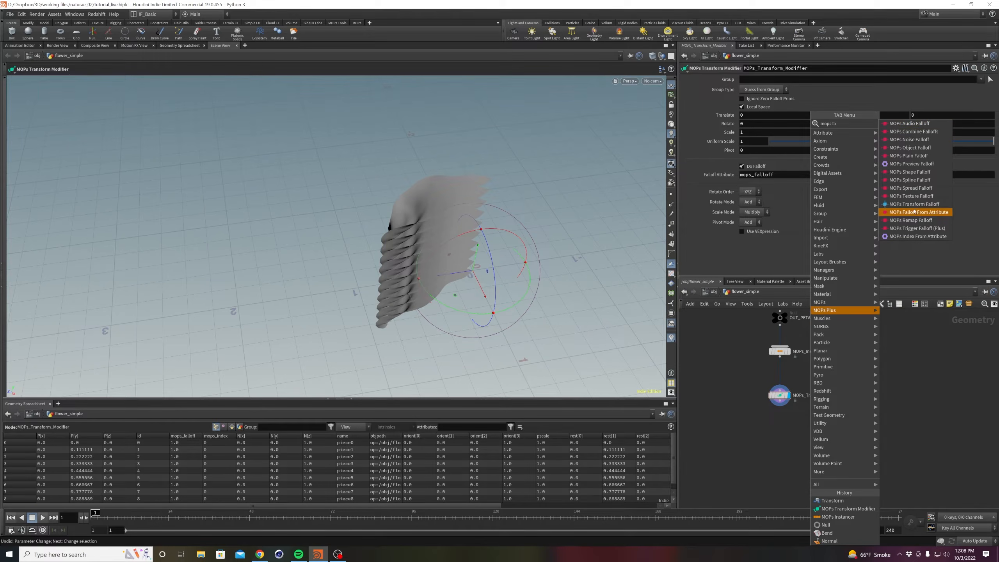
pyautogui.click(916, 212)
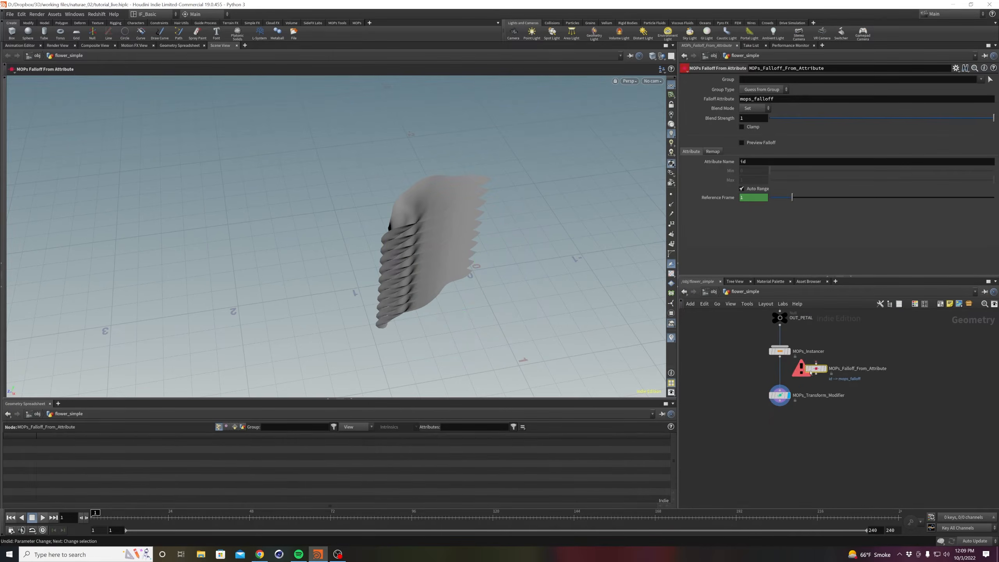
pyautogui.click(783, 373)
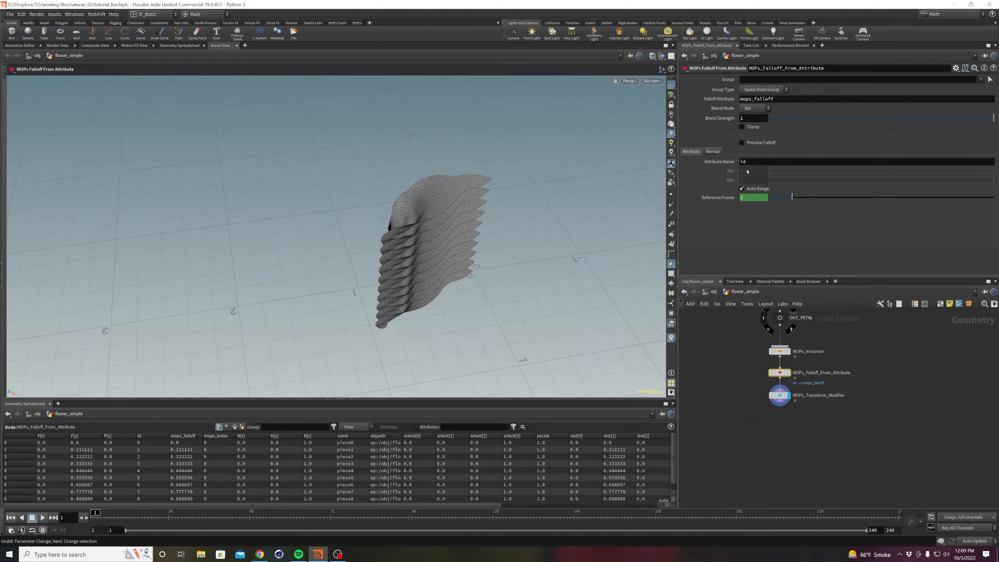
pyautogui.click(788, 372)
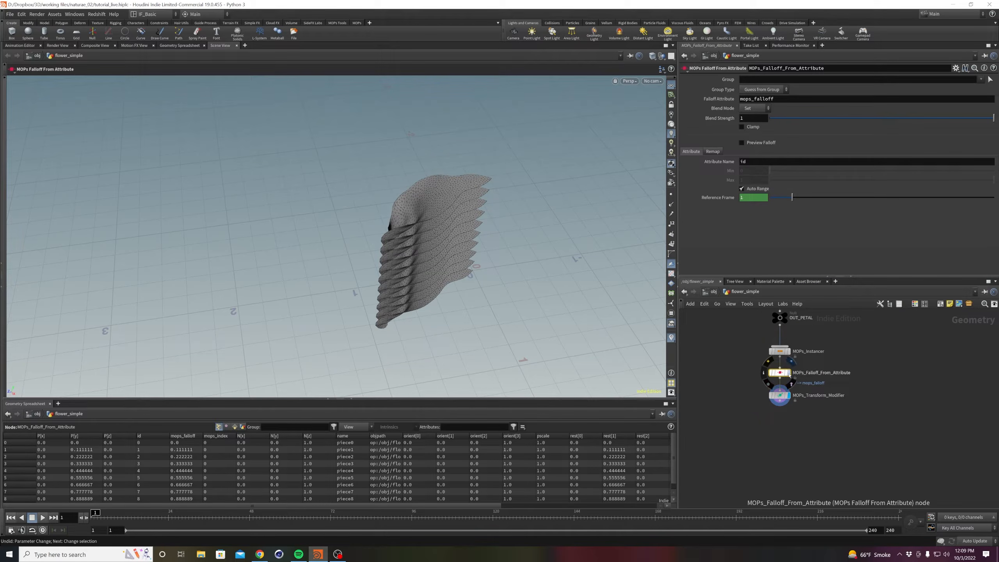
# Enable Preview Falloff on the MOPs Falloff From Attribute node, check the coloured petals and display MOPs_Transform_Modifier.
pyautogui.click(742, 142)
pyautogui.scroll(2, 723, 359)
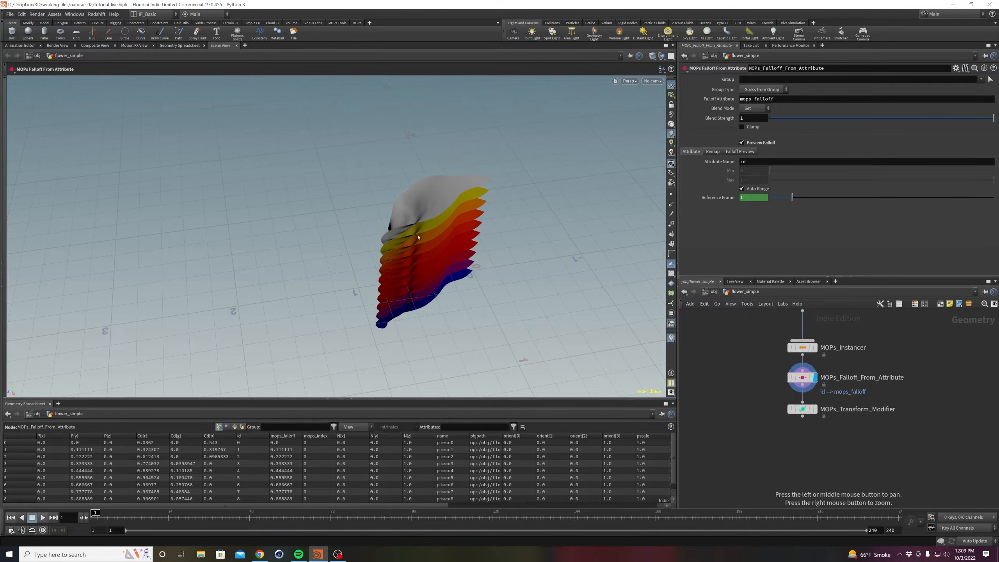
pyautogui.moveTo(418, 236); pyautogui.dragTo(461, 307)
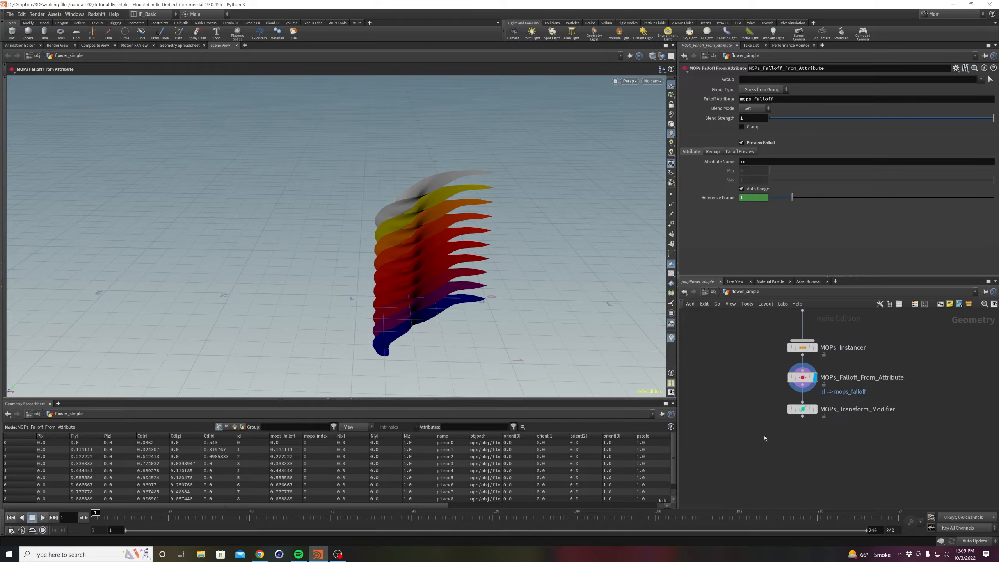
pyautogui.click(802, 410)
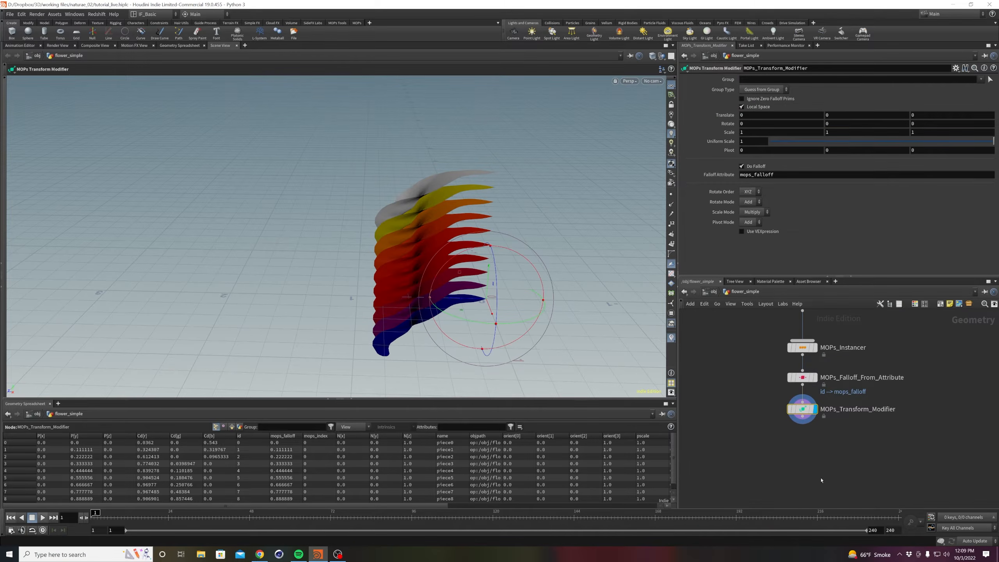
# Try rotating the petals around Y to 448 in MOPs_Transform_Modifier with Do Falloff enabled.
pyautogui.click(742, 167)
pyautogui.click(742, 167)
pyautogui.click(742, 167)
pyautogui.click(741, 167)
pyautogui.click(768, 421)
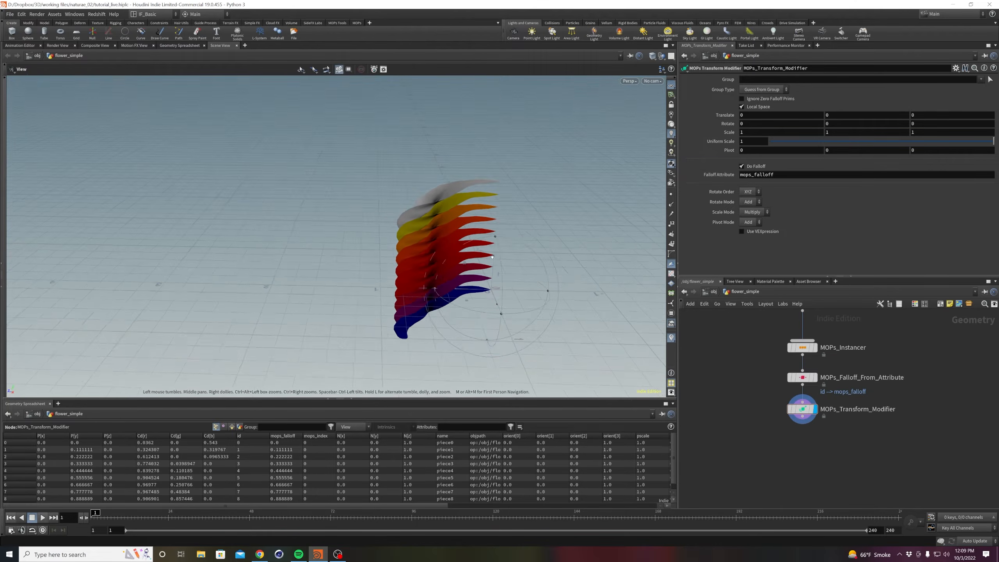
pyautogui.moveTo(829, 124); pyautogui.dragTo(435, 293, button='middle')
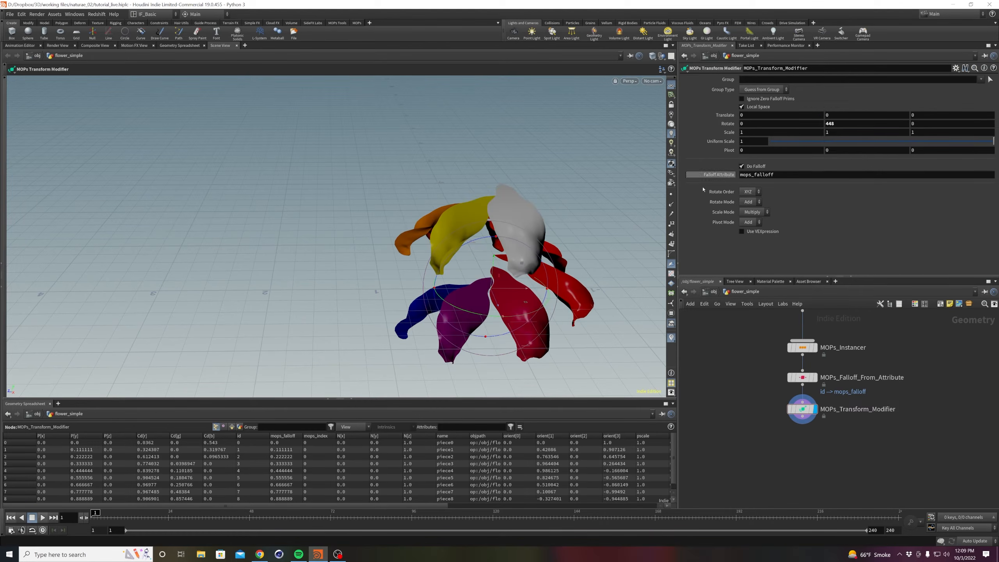
pyautogui.keyDown('alt'); pyautogui.moveTo(451, 314); pyautogui.dragTo(474, 311); pyautogui.keyUp('alt')
pyautogui.keyDown('alt'); pyautogui.moveTo(496, 255); pyautogui.dragTo(371, 232); pyautogui.keyUp('alt')
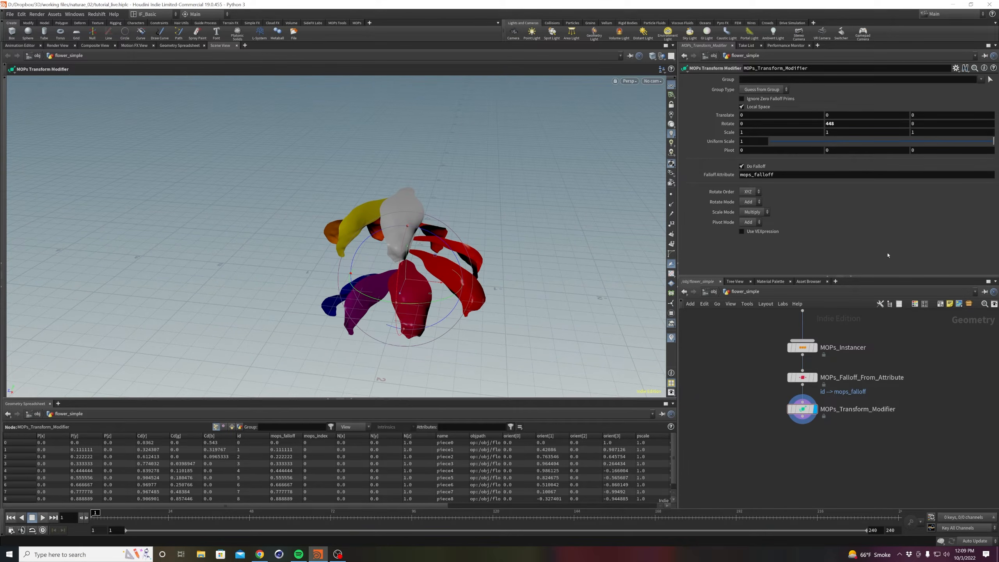
# Set the Y rotation of MOPs_Transform_Modifier to the expression 137.5*10.
pyautogui.click(836, 125)
pyautogui.write('137.5*')
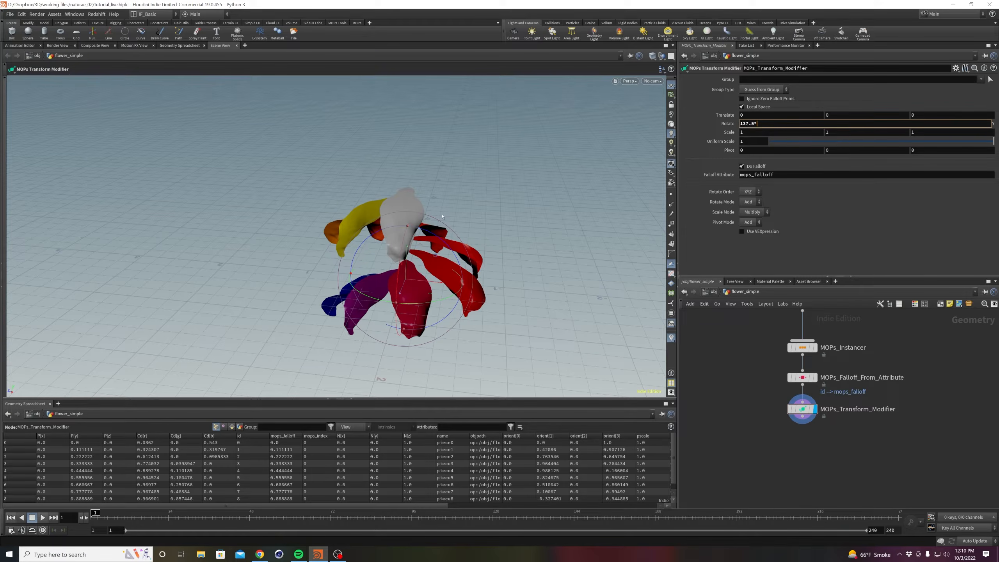
pyautogui.write('10')
pyautogui.press('Return')
pyautogui.keyDown('alt'); pyautogui.moveTo(445, 240); pyautogui.dragTo(408, 221); pyautogui.keyUp('alt')
pyautogui.press('Return')
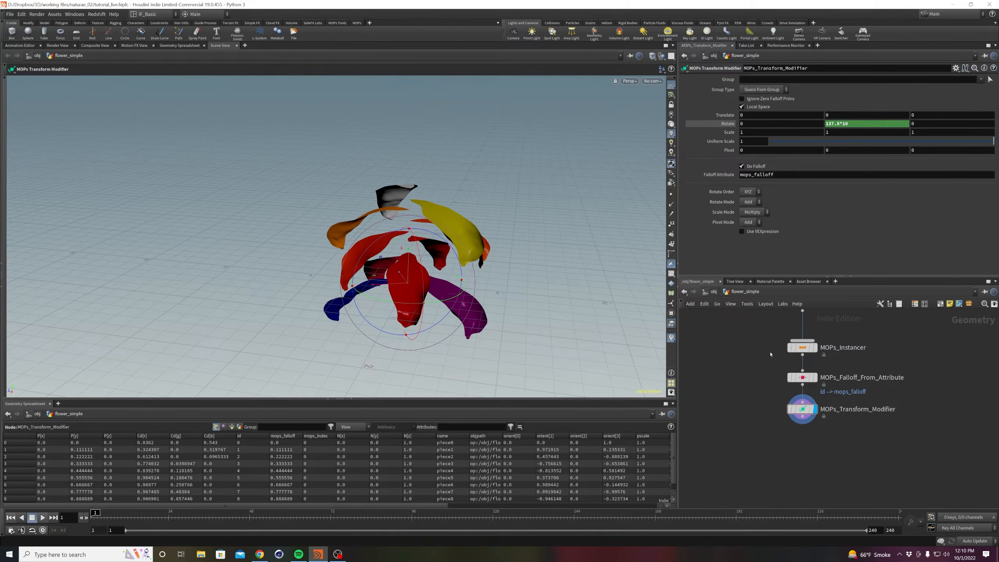
# Replace the 10 in the MOPs_Transform_Modifier's Y rotation expression with a channel reference to MOPs_Instancer's Number of Points.
pyautogui.moveTo(767, 358); pyautogui.dragTo(857, 354)
pyautogui.click(716, 80)
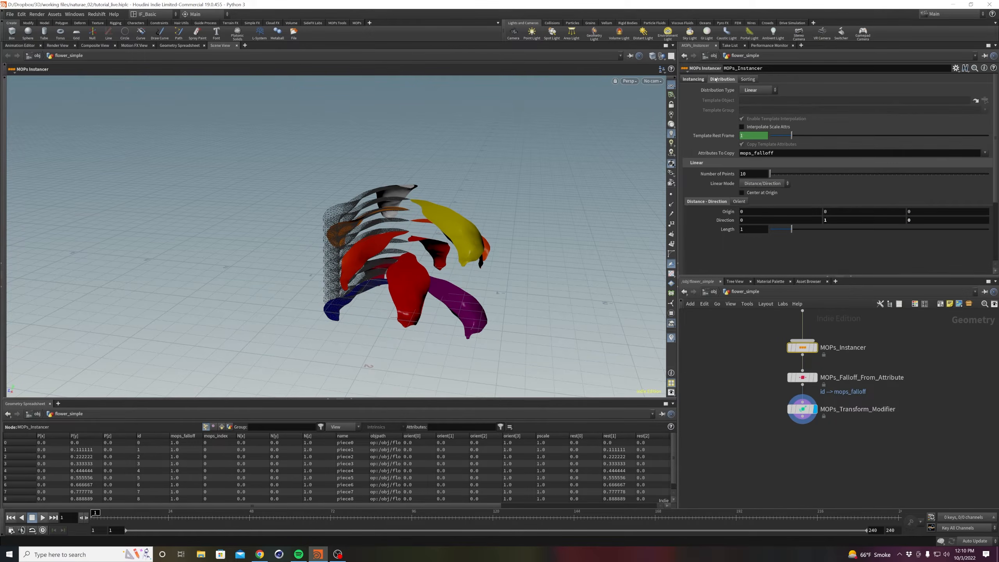
pyautogui.rightClick(756, 174)
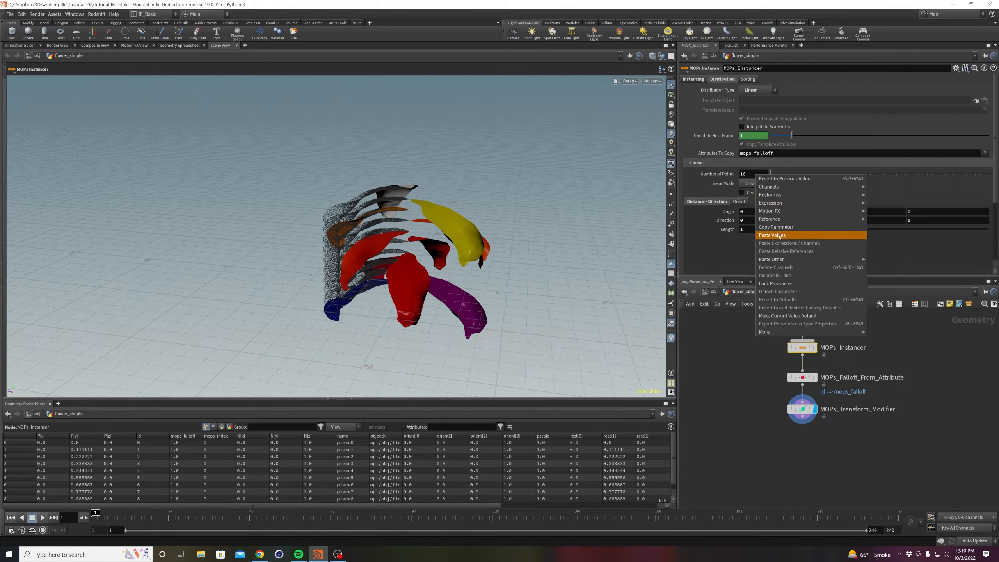
pyautogui.click(780, 235)
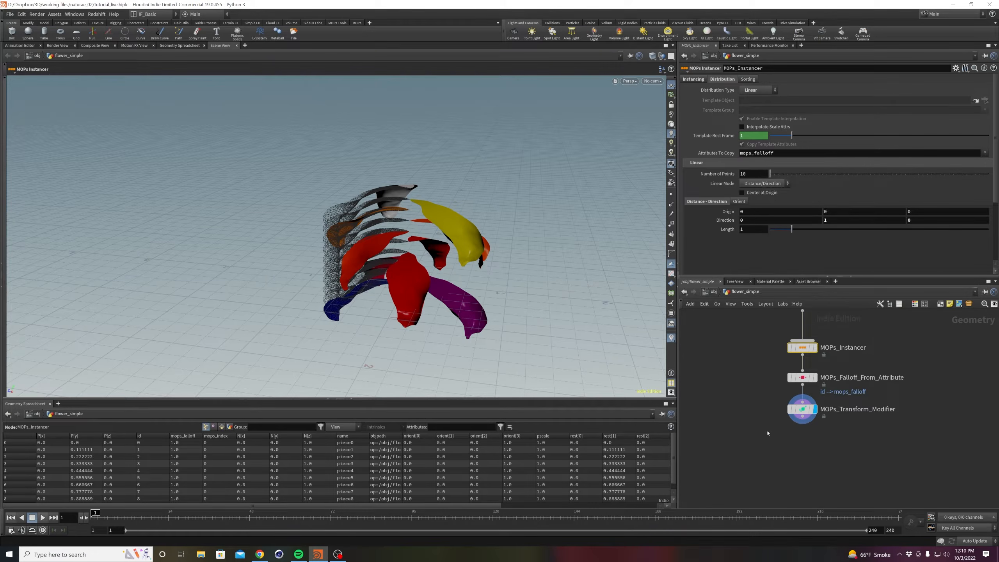
pyautogui.click(802, 409)
pyautogui.doubleClick(844, 125)
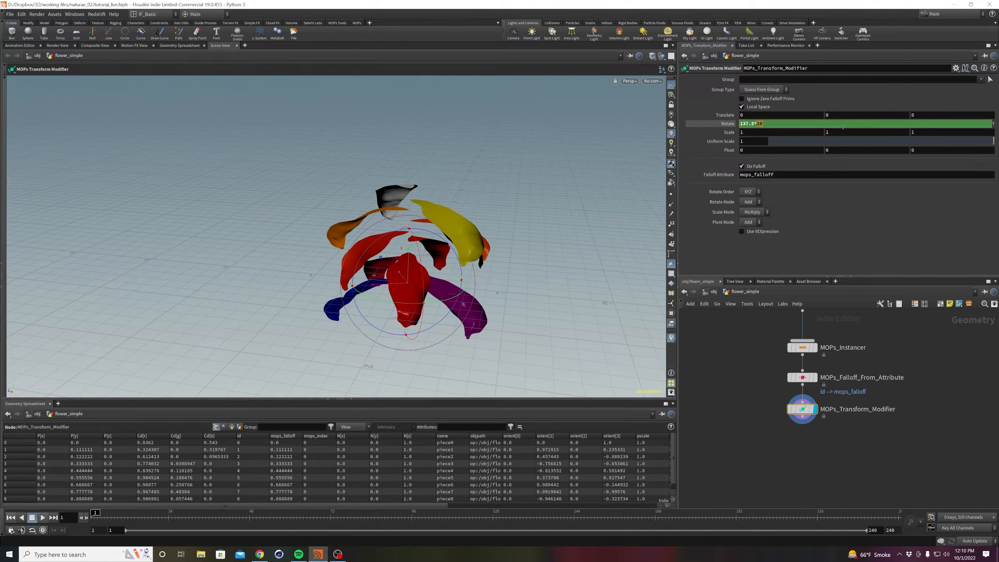
pyautogui.rightClick(843, 124)
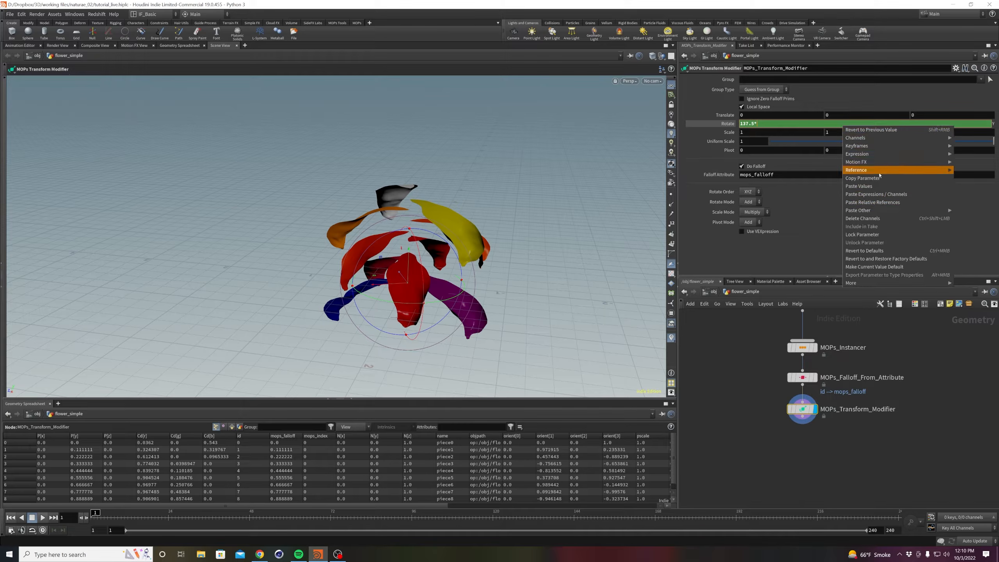
pyautogui.click(869, 194)
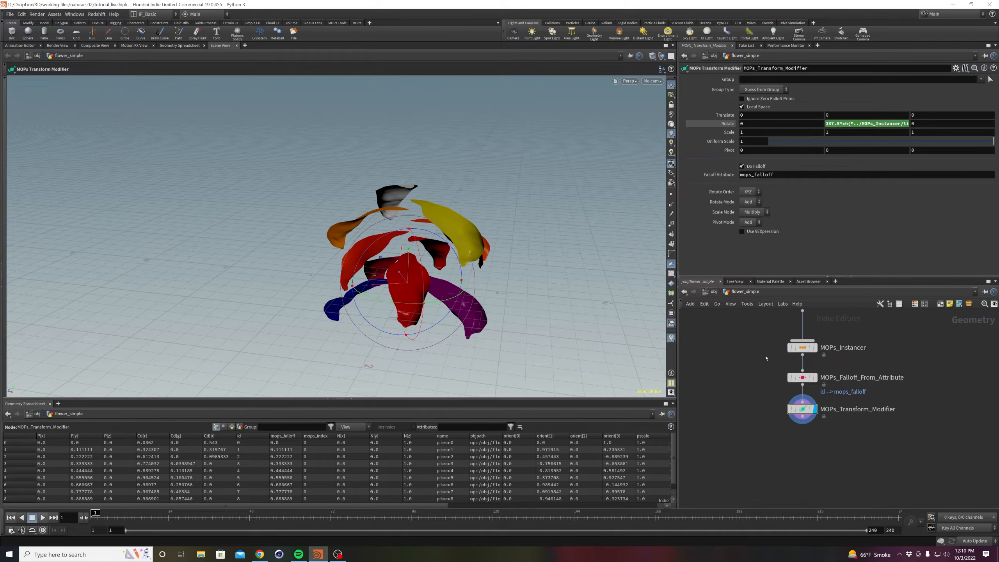
# Set MOPs_Instancer's Number of Points to 13.
pyautogui.click(796, 348)
pyautogui.moveTo(771, 175)
pyautogui.mouseDown()
pyautogui.moveTo(811, 177)
pyautogui.moveTo(762, 177)
pyautogui.mouseUp()
pyautogui.moveTo(749, 176); pyautogui.dragTo(810, 176, button='middle')
pyautogui.doubleClick(747, 176)
pyautogui.write('13')
pyautogui.press('Return')
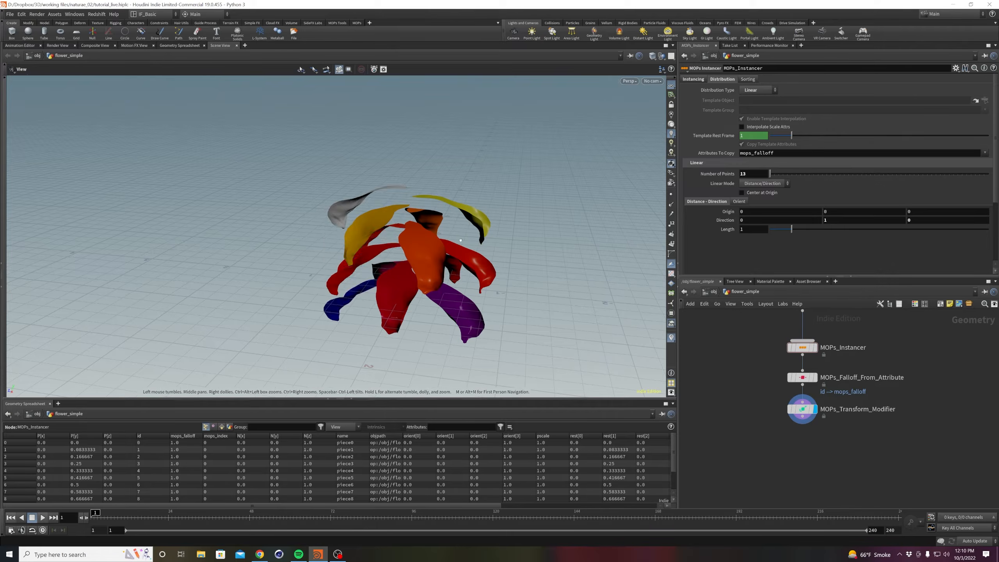
# Adjust the linear distribution Length of MOPs_Instancer to 0.58, checking the petal spacing from several angles.
pyautogui.moveTo(792, 229); pyautogui.dragTo(769, 232)
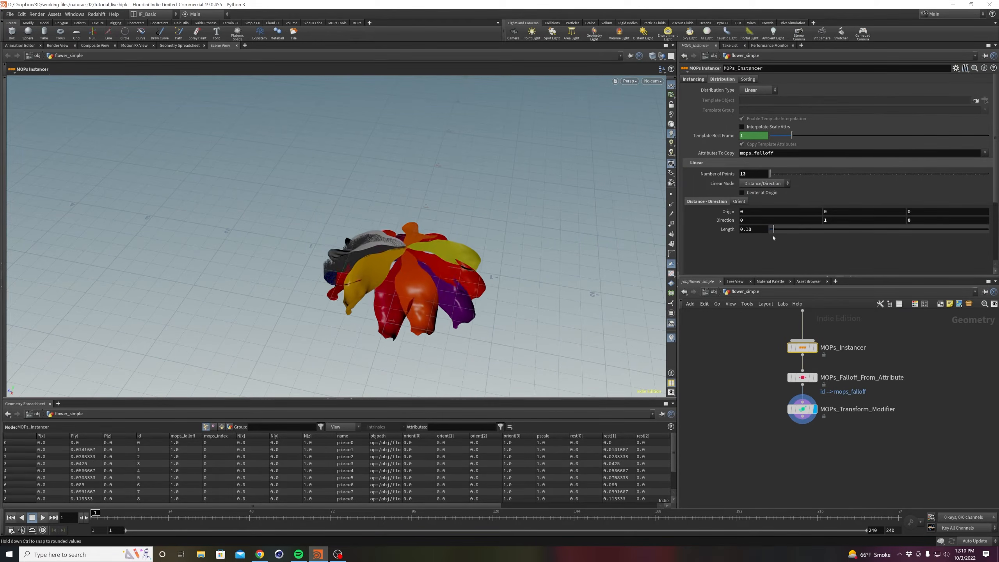
pyautogui.press('Escape')
pyautogui.moveTo(441, 284); pyautogui.dragTo(443, 303)
pyautogui.press('Return')
pyautogui.moveTo(769, 229); pyautogui.dragTo(834, 238)
pyautogui.keyDown('alt'); pyautogui.moveTo(464, 289); pyautogui.dragTo(482, 220); pyautogui.keyUp('alt')
pyautogui.keyDown('alt'); pyautogui.moveTo(503, 240); pyautogui.dragTo(555, 194, button='middle'); pyautogui.keyUp('alt')
pyautogui.scroll(-4, 555, 194)
pyautogui.moveTo(833, 229); pyautogui.dragTo(783, 234)
pyautogui.moveTo(472, 271)
pyautogui.keyDown('alt'); pyautogui.mouseDown()
pyautogui.moveTo(483, 226)
pyautogui.moveTo(512, 219)
pyautogui.moveTo(486, 263)
pyautogui.mouseUp(); pyautogui.keyUp('alt')
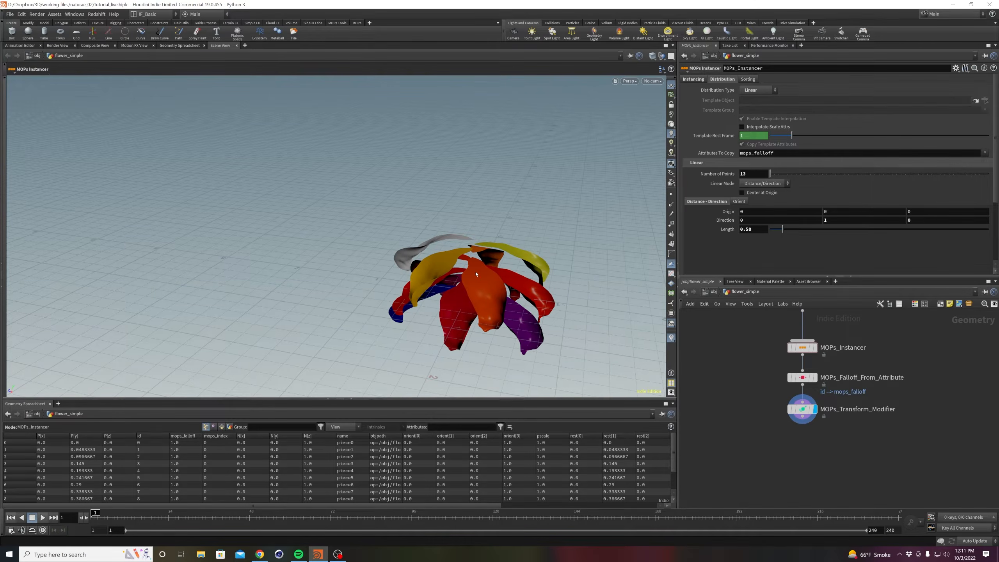
pyautogui.press('Escape')
pyautogui.moveTo(477, 274); pyautogui.dragTo(374, 254)
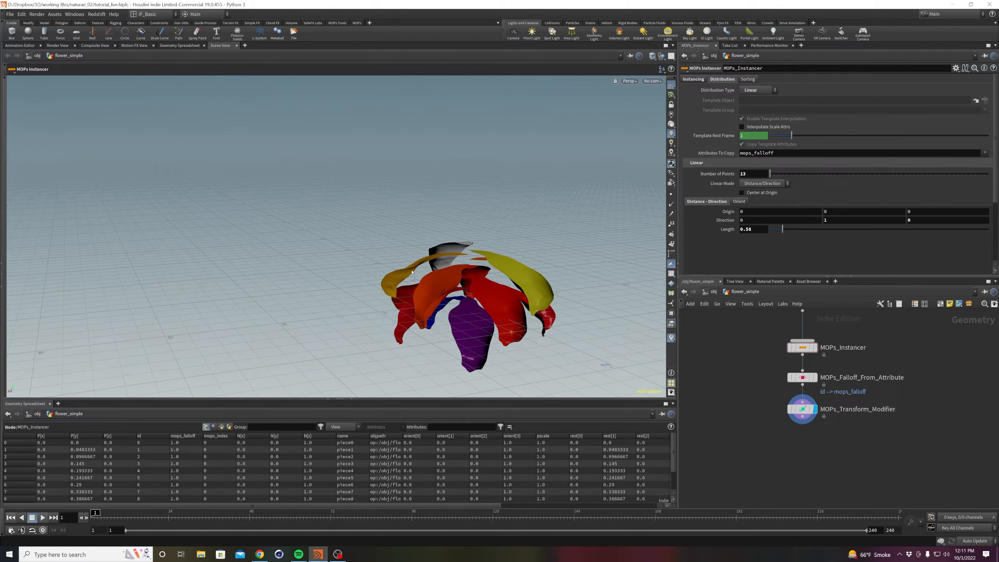
pyautogui.moveTo(411, 272); pyautogui.dragTo(508, 302)
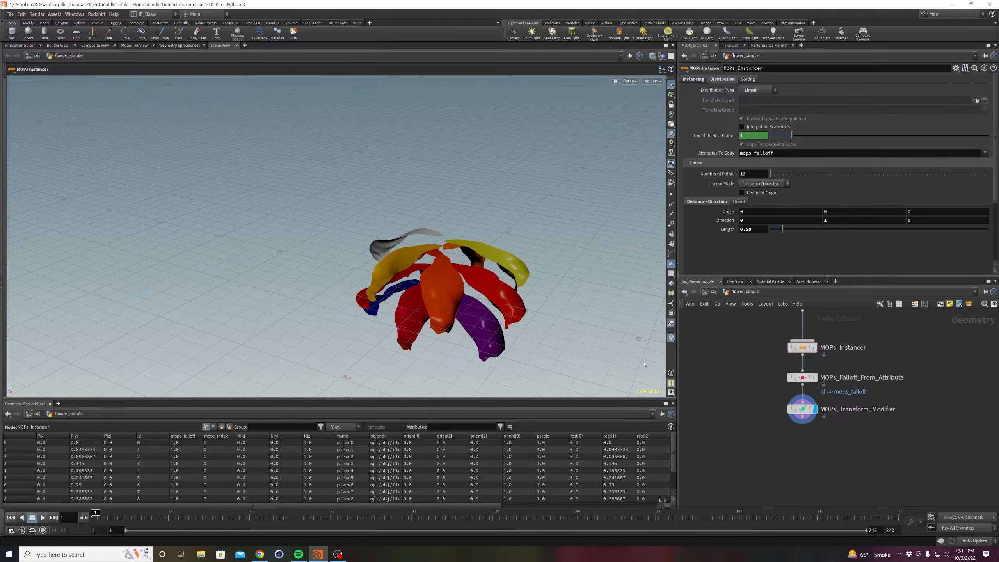
# Rename MOPs_Transform_Modifier to phylotaxis and save the scene.
pyautogui.doubleClick(857, 410)
pyautogui.write('phylotaxis')
pyautogui.press('Return')
pyautogui.hotkey('ctrl', 's')
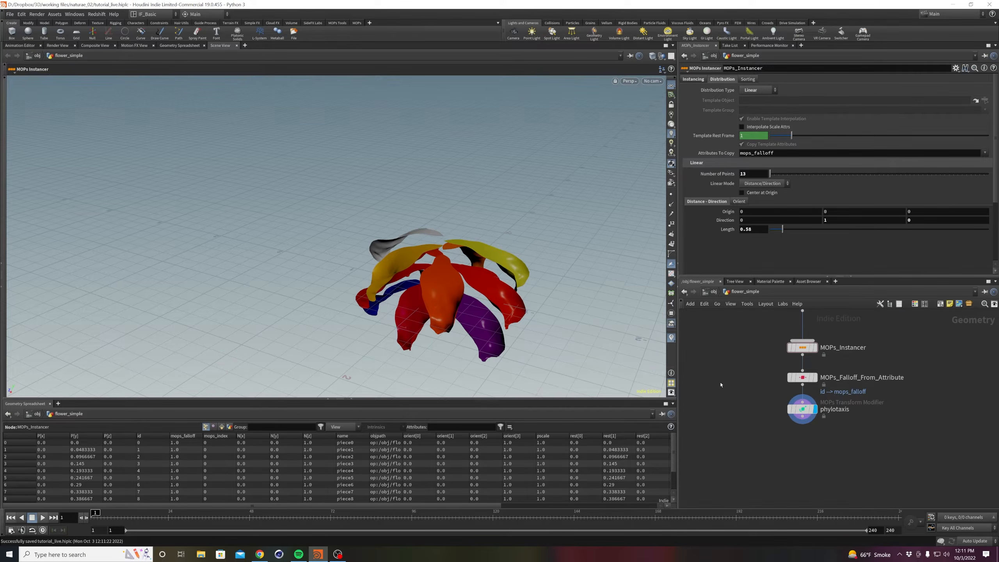
# Set a keyframe on MOPs_Instancer's Length at frame 1.
pyautogui.keyDown('alt'); pyautogui.moveTo(447, 313); pyautogui.dragTo(461, 256); pyautogui.keyUp('alt')
pyautogui.moveTo(169, 516); pyautogui.dragTo(92, 516)
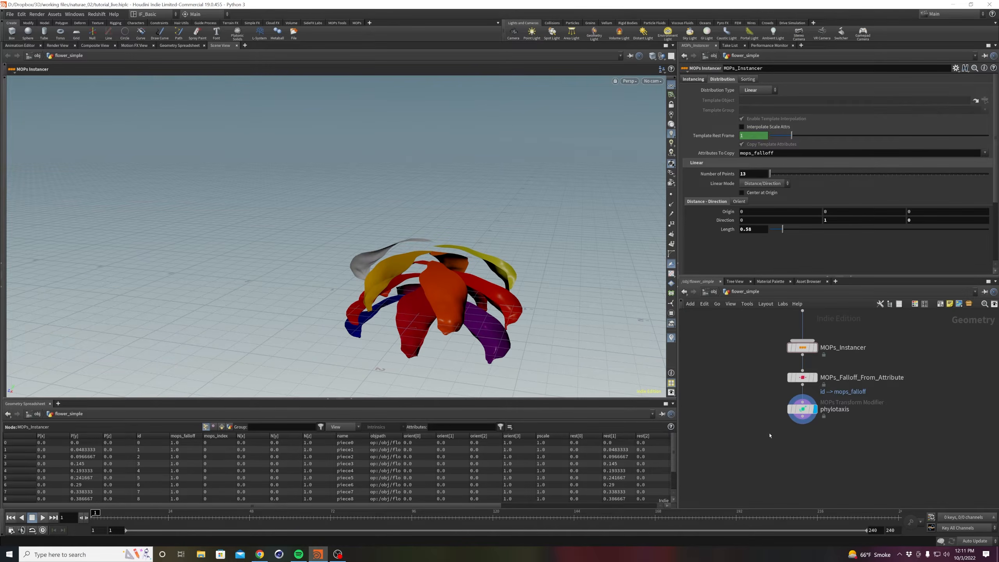
pyautogui.keyDown('alt'); pyautogui.click(760, 230); pyautogui.keyUp('alt')
# Keyframe MOPs_Instancer's Length at 0.01 on frame 72 and scrub between frames 1 and 72 to check the animation.
pyautogui.moveTo(155, 517)
pyautogui.mouseDown()
pyautogui.moveTo(329, 523)
pyautogui.moveTo(330, 515)
pyautogui.mouseUp()
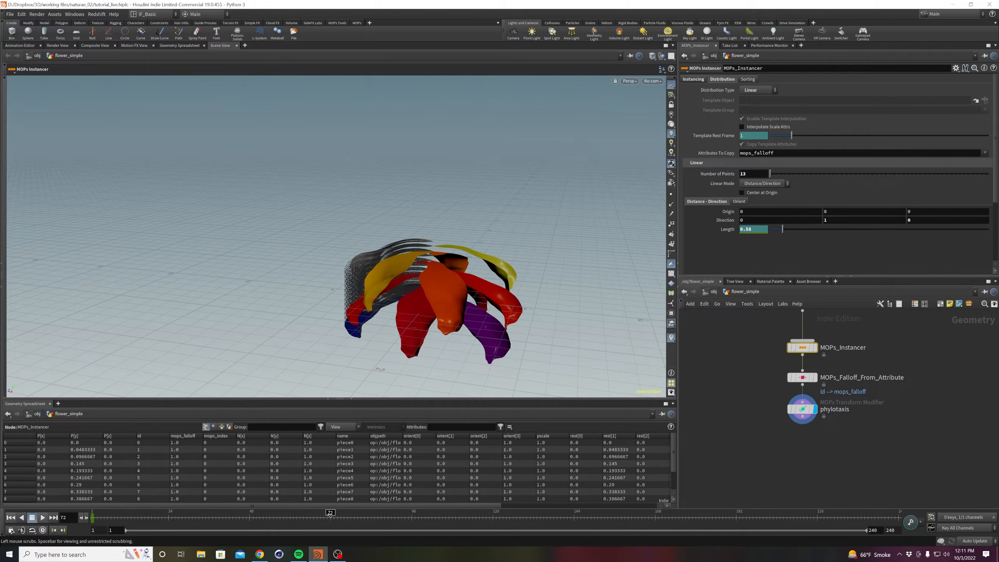
pyautogui.doubleClick(757, 231)
pyautogui.write('.01')
pyautogui.press('Return')
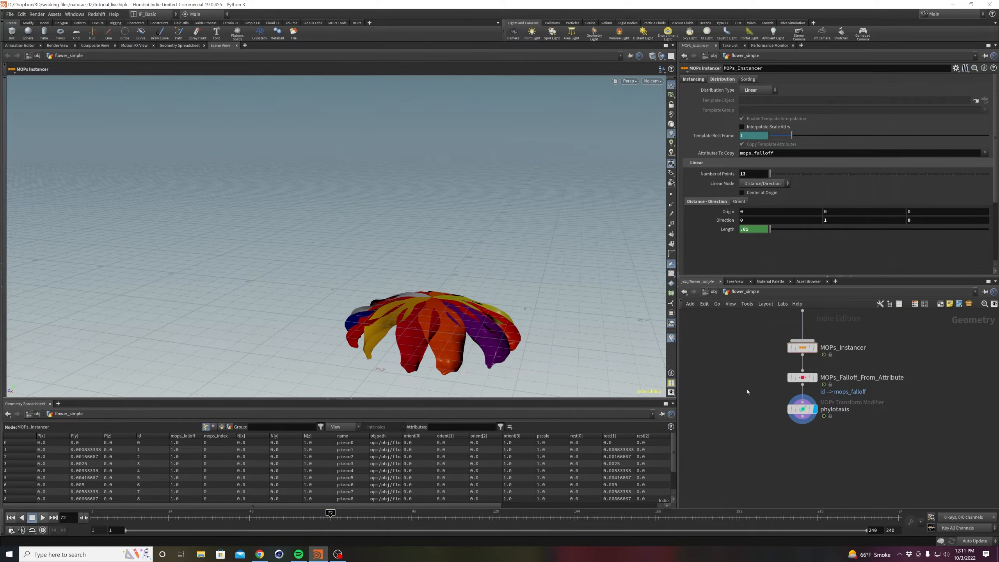
pyautogui.moveTo(107, 515)
pyautogui.mouseDown()
pyautogui.moveTo(324, 515)
pyautogui.moveTo(90, 514)
pyautogui.mouseUp()
pyautogui.keyDown('alt'); pyautogui.moveTo(411, 290); pyautogui.dragTo(415, 290, button='right'); pyautogui.keyUp('alt')
pyautogui.keyDown('alt'); pyautogui.moveTo(415, 289); pyautogui.dragTo(535, 353); pyautogui.keyUp('alt')
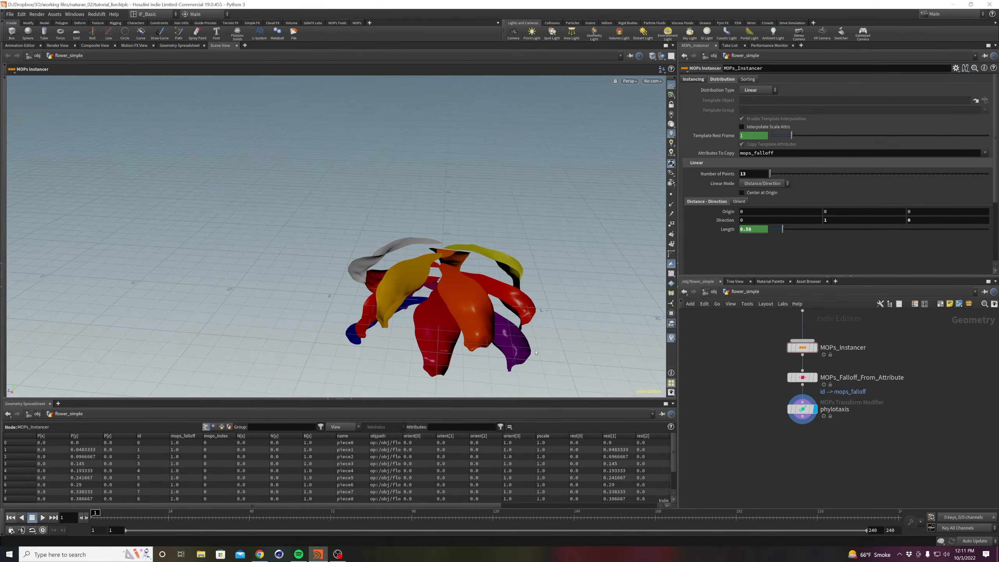
pyautogui.moveTo(305, 513); pyautogui.dragTo(330, 513)
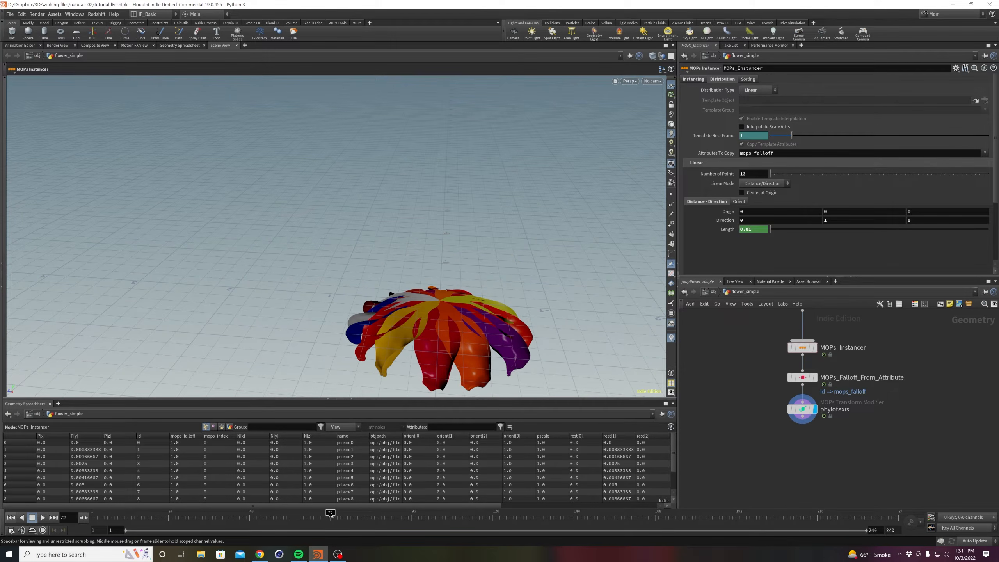
# Try rotating the petals around X to 30 and then around Z in the phylotaxis node, undoing both changes.
pyautogui.click(803, 410)
pyautogui.moveTo(750, 123); pyautogui.dragTo(694, 114, button='middle')
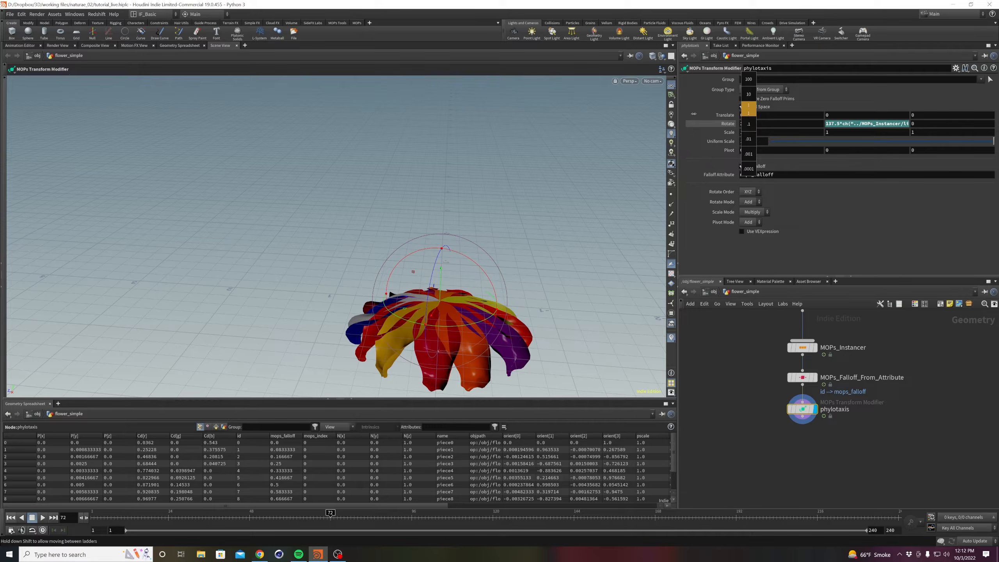
pyautogui.moveTo(421, 114); pyautogui.dragTo(421, 115, button='middle')
pyautogui.doubleClick(758, 127)
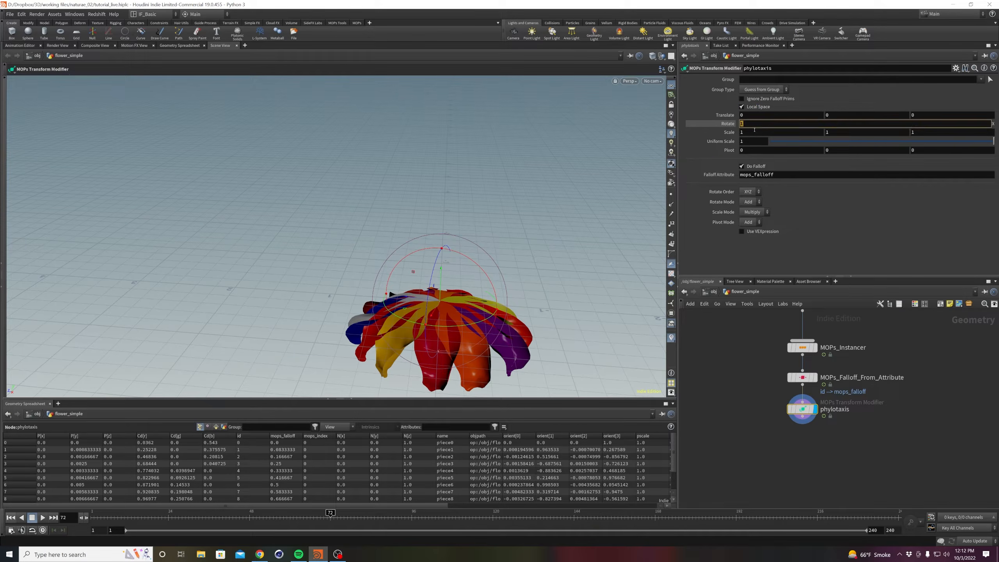
pyautogui.write('30')
pyautogui.press('Return')
pyautogui.hotkey('ctrl', 'z')
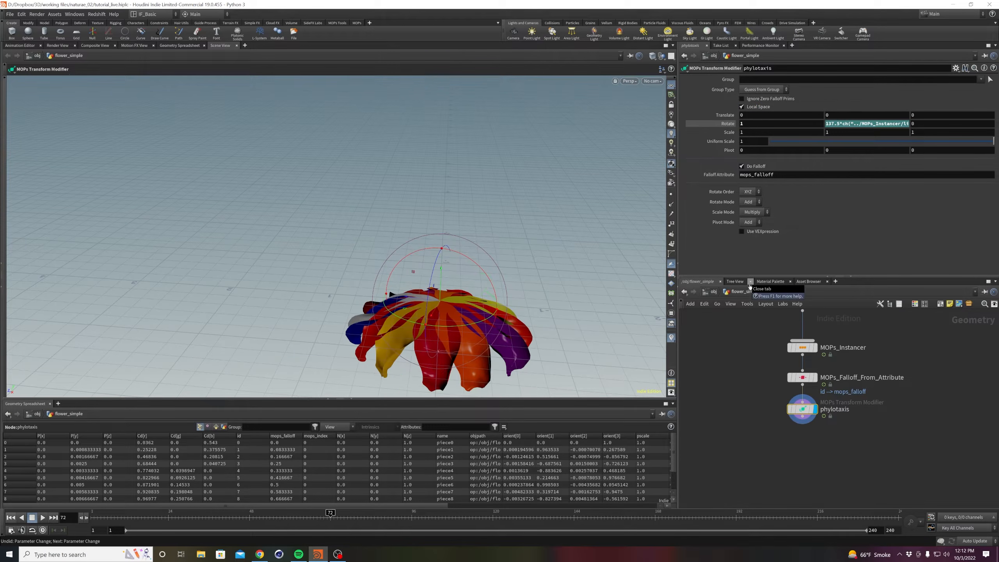
pyautogui.moveTo(936, 123); pyautogui.dragTo(956, 128, button='middle')
pyautogui.hotkey('ctrl', 'z')
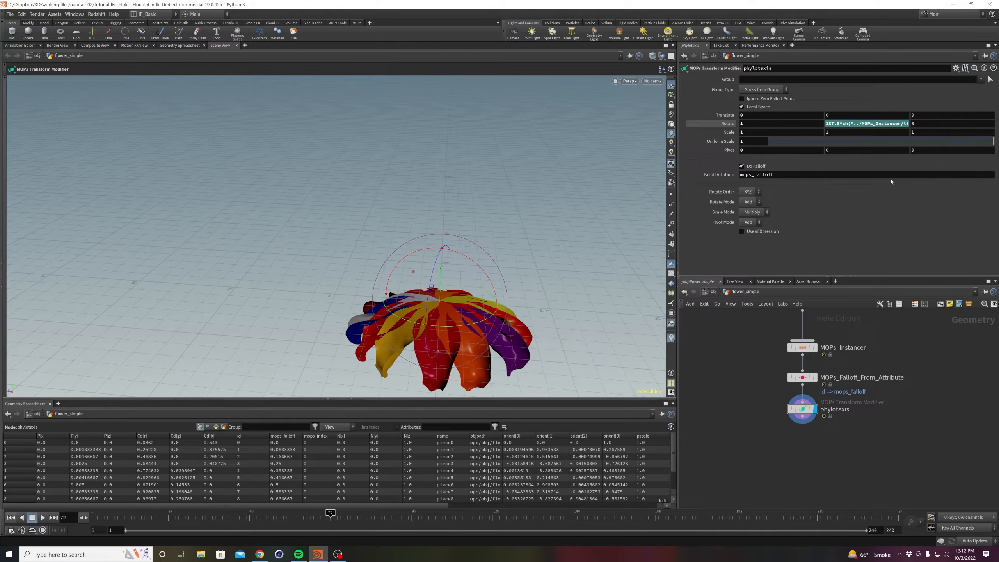
# Try an X rotation of -14 in the phylotaxis node.
pyautogui.keyDown('alt'); pyautogui.moveTo(515, 363); pyautogui.dragTo(523, 315); pyautogui.keyUp('alt')
pyautogui.scroll(3, 441, 347)
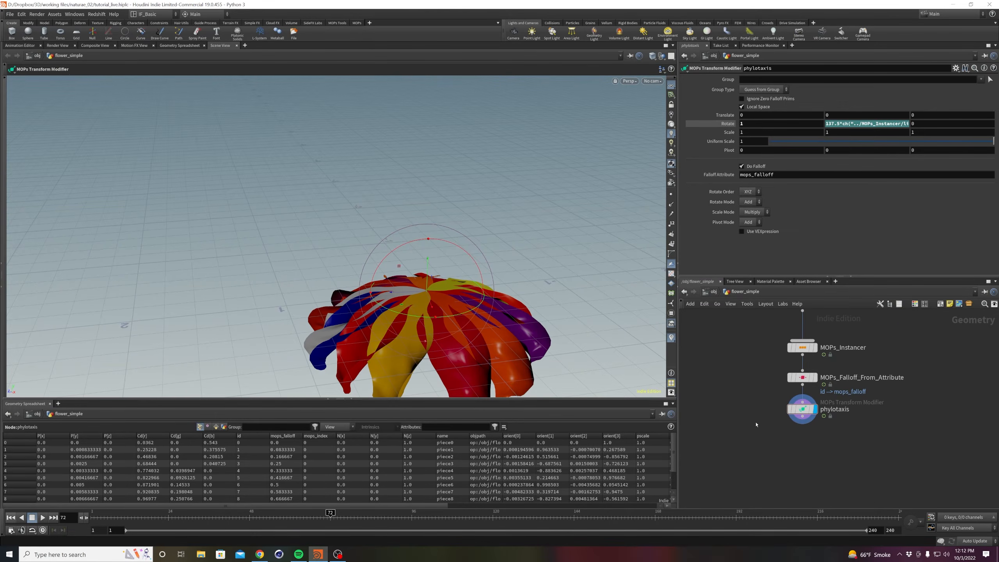
pyautogui.middleClick(757, 122)
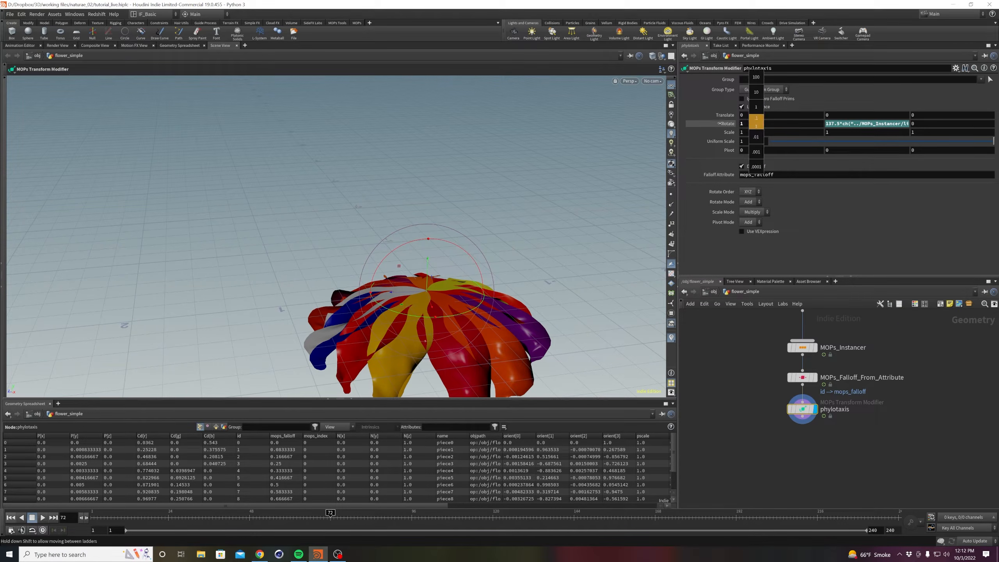
pyautogui.doubleClick(801, 126)
pyautogui.write('-14')
pyautogui.press('Return')
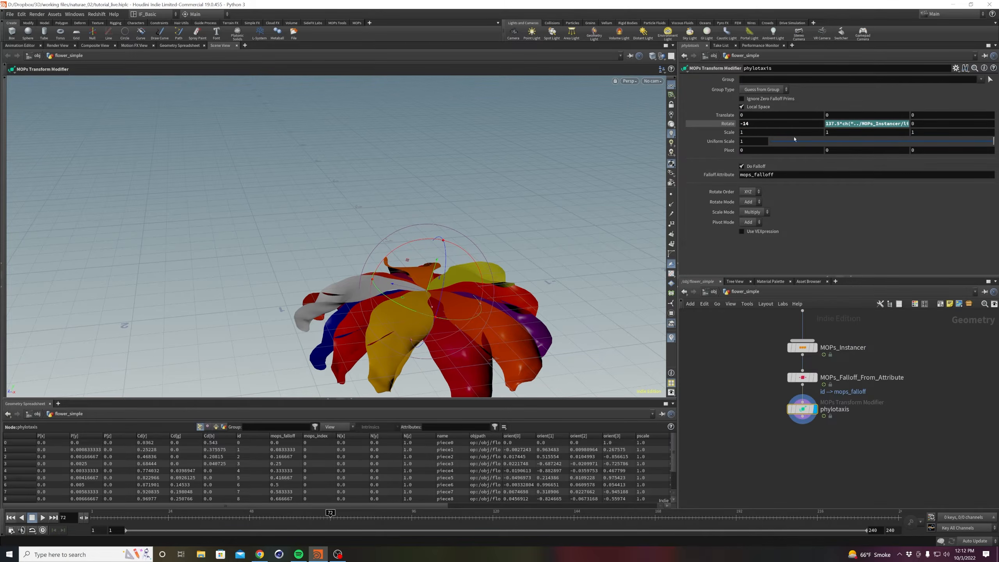
# Set the X rotation of the phylotaxis node to -50 and inspect the opened petals.
pyautogui.doubleClick(784, 125)
pyautogui.write('-50')
pyautogui.press('Return')
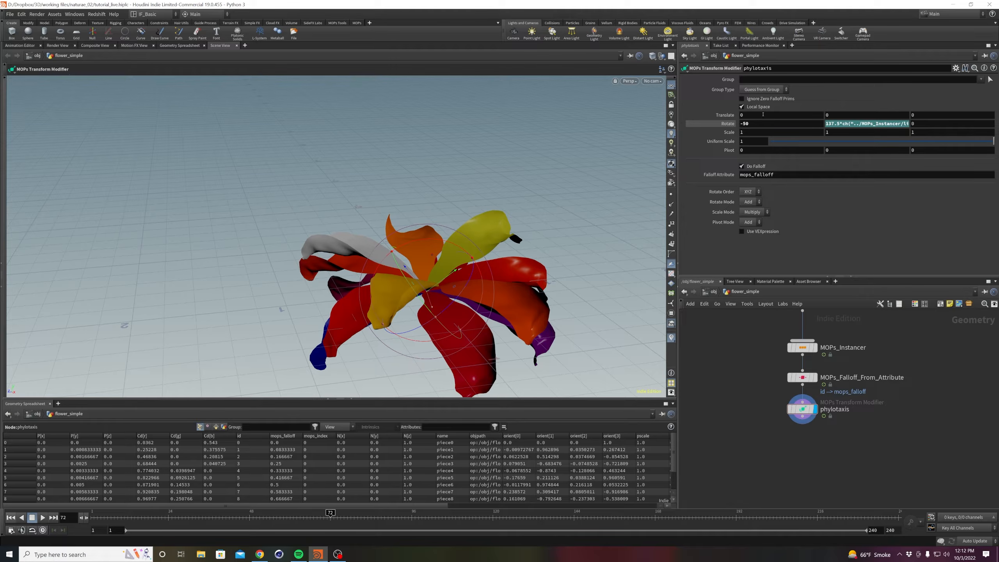
pyautogui.keyDown('alt'); pyautogui.moveTo(515, 266); pyautogui.dragTo(525, 334); pyautogui.keyUp('alt')
pyautogui.press('Return')
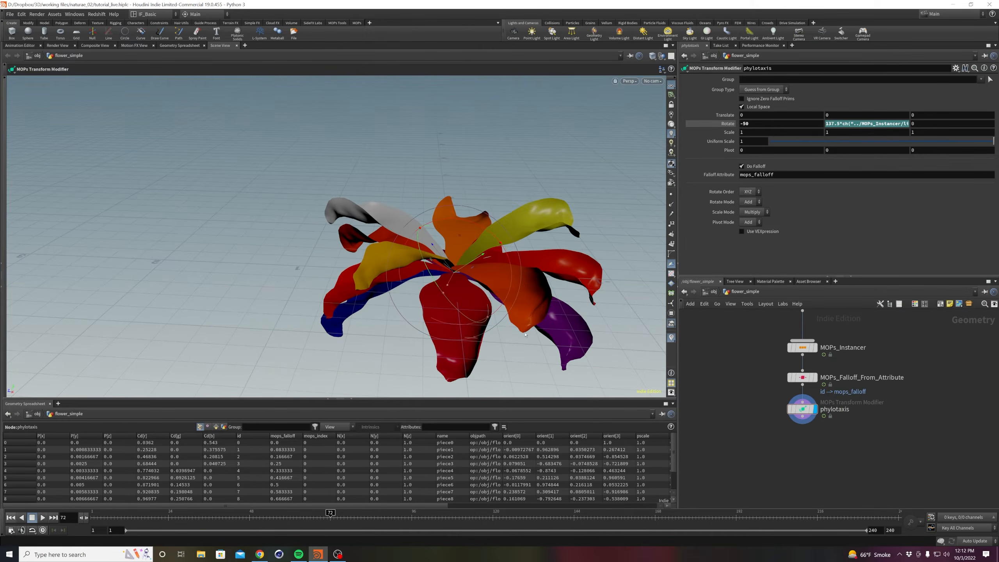
pyautogui.keyDown('alt'); pyautogui.moveTo(491, 268); pyautogui.dragTo(496, 245); pyautogui.keyUp('alt')
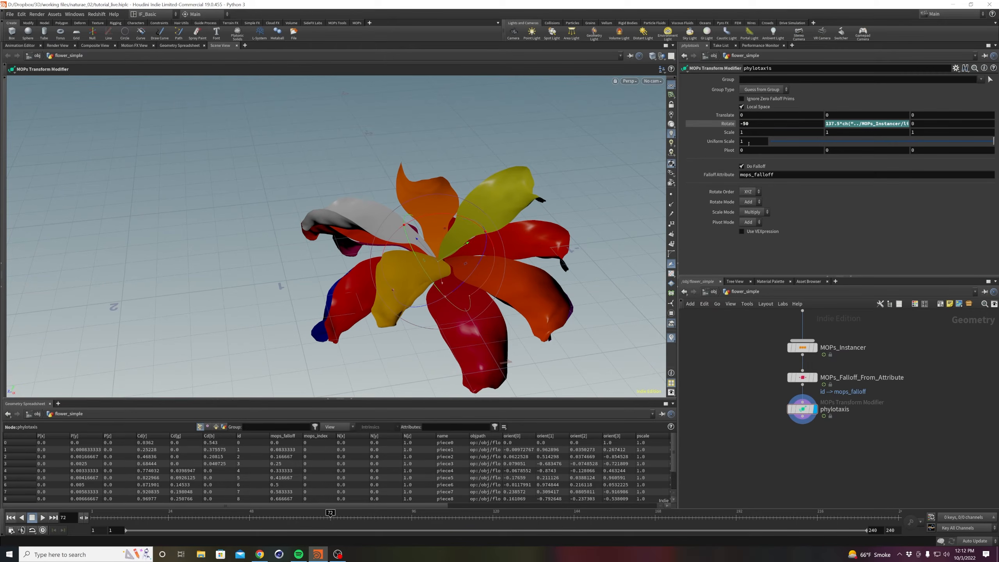
# Try X rotations of -70 and -90 in the phylotaxis node and inspect the petals.
pyautogui.click(755, 125)
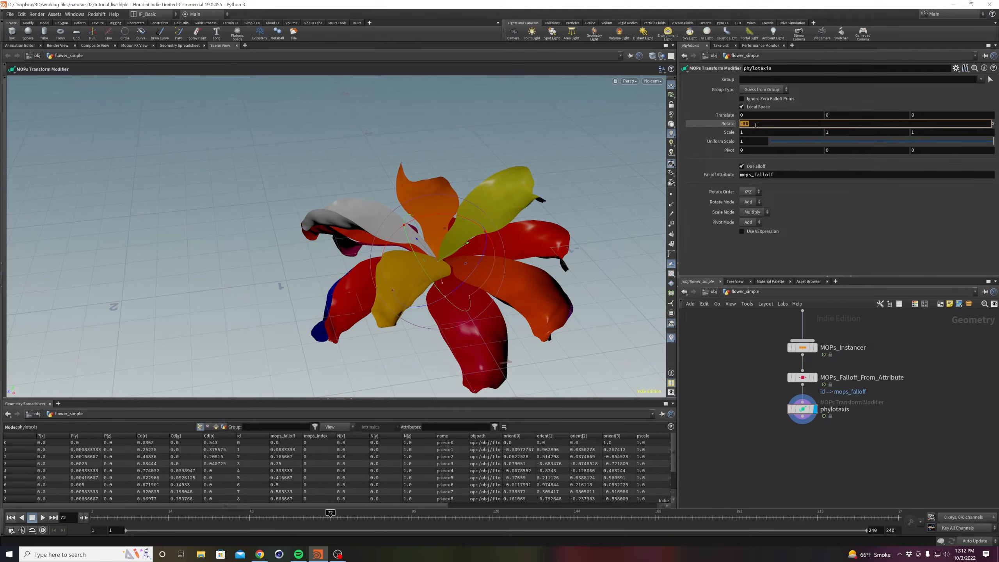
pyautogui.write('-70')
pyautogui.press('Tab')
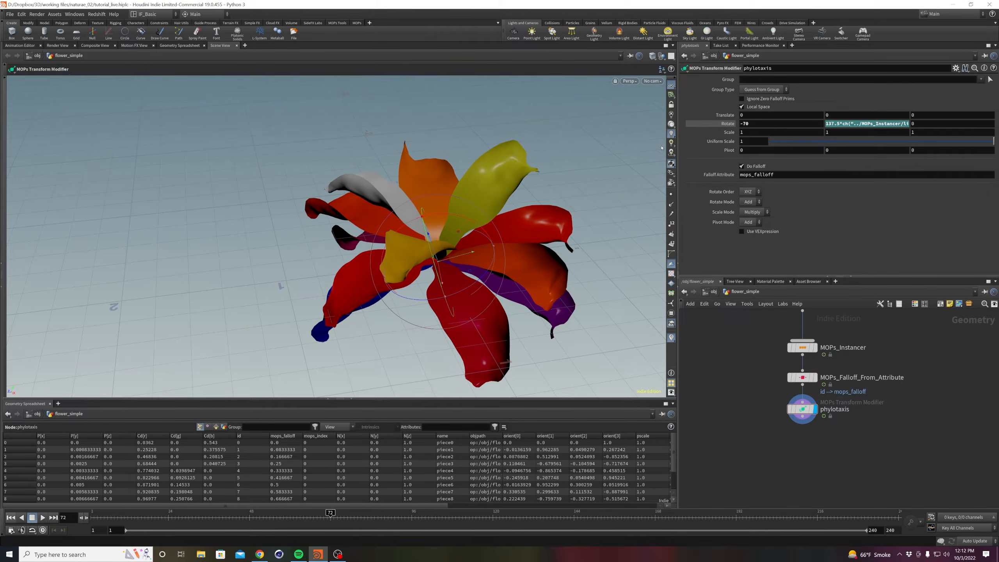
pyautogui.doubleClick(753, 125)
pyautogui.write('-90')
pyautogui.press('Return')
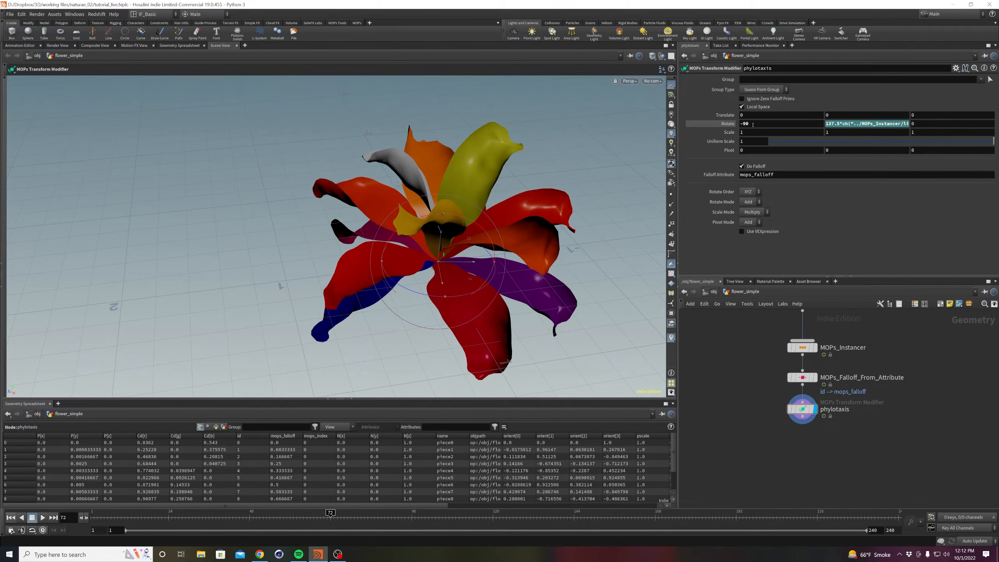
pyautogui.keyDown('alt'); pyautogui.moveTo(464, 175); pyautogui.dragTo(439, 370); pyautogui.keyUp('alt')
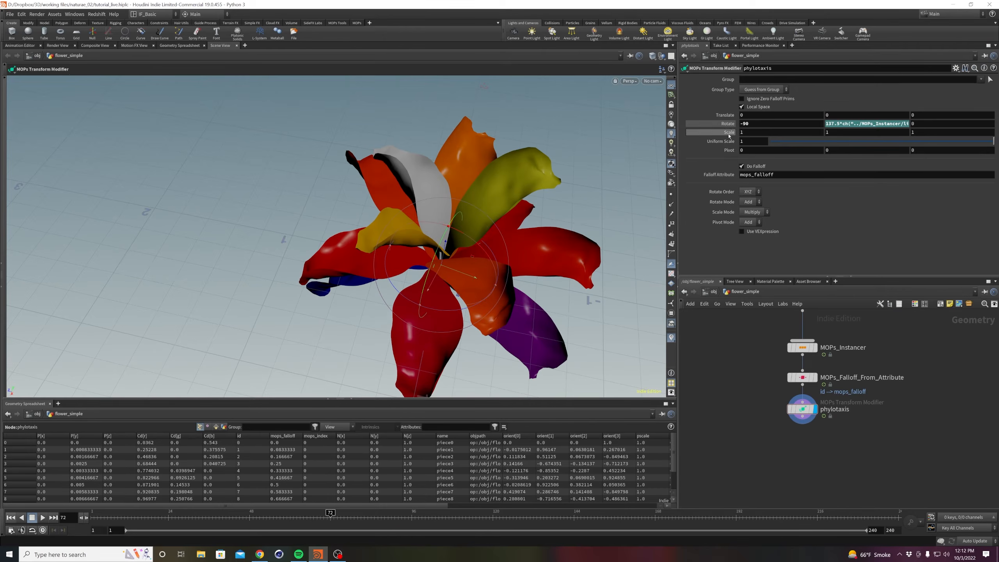
# Set the X rotation of the phylotaxis node to -80 and keyframe it on frame 72.
pyautogui.click(751, 124)
pyautogui.press('BackSpace')
pyautogui.press('BackSpace')
pyautogui.write('8')
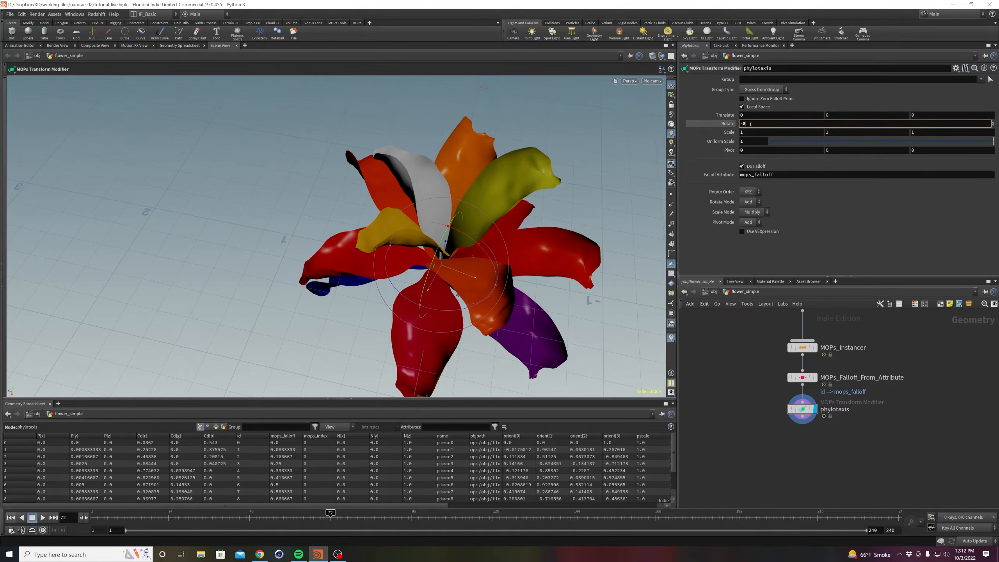
pyautogui.write('0')
pyautogui.press('Return')
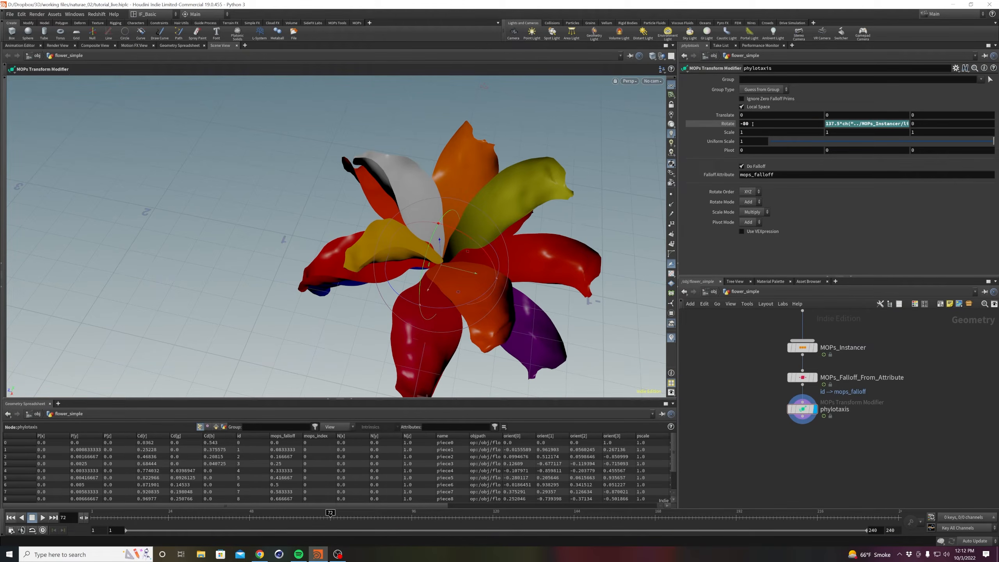
pyautogui.keyDown('alt'); pyautogui.click(752, 124); pyautogui.keyUp('alt')
pyautogui.click(728, 124)
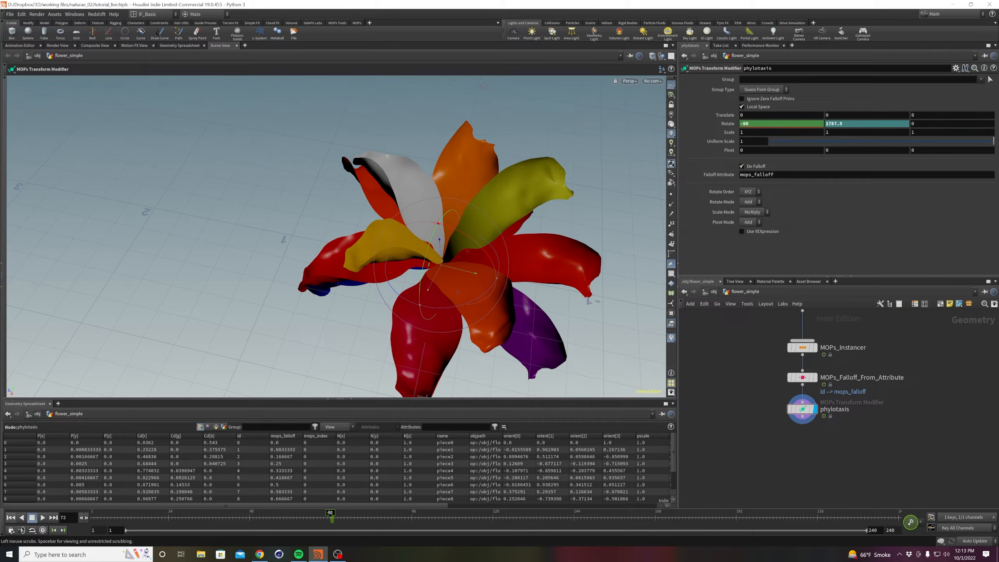
# Keyframe the X rotation of the phylotaxis node at 0 on frame 1.
pyautogui.moveTo(331, 516); pyautogui.dragTo(93, 516)
pyautogui.click(753, 124)
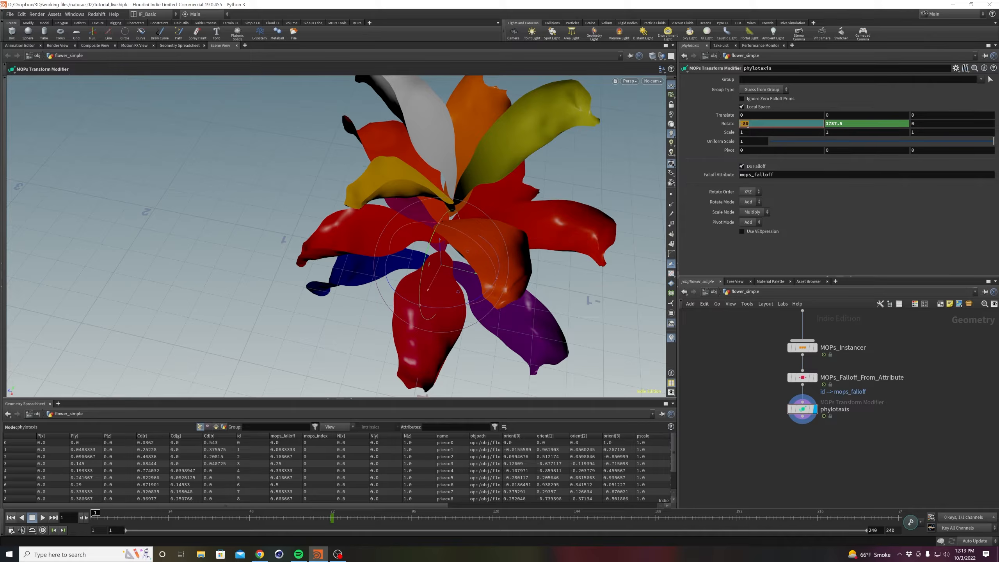
pyautogui.write('0')
pyautogui.press('Return')
pyautogui.keyDown('alt'); pyautogui.moveTo(452, 268); pyautogui.dragTo(437, 162); pyautogui.keyUp('alt')
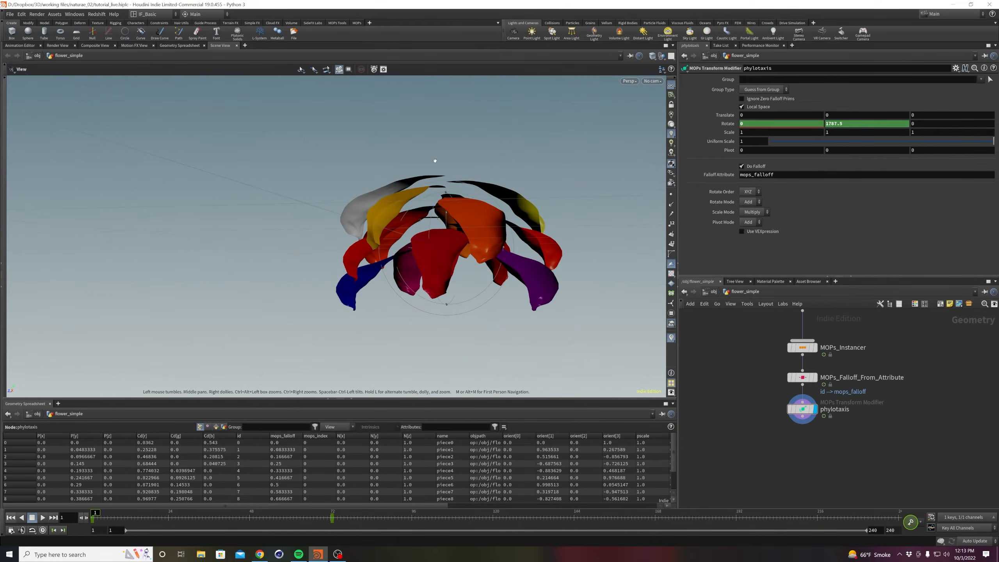
pyautogui.keyDown('alt'); pyautogui.moveTo(299, 302); pyautogui.dragTo(295, 331); pyautogui.keyUp('alt')
# Scrub forward to frame 71 to check the opening petals and save the scene.
pyautogui.moveTo(99, 513); pyautogui.dragTo(336, 523)
pyautogui.moveTo(397, 165)
pyautogui.keyDown('alt'); pyautogui.mouseDown()
pyautogui.moveTo(398, 232)
pyautogui.moveTo(396, 157)
pyautogui.mouseUp(); pyautogui.keyUp('alt')
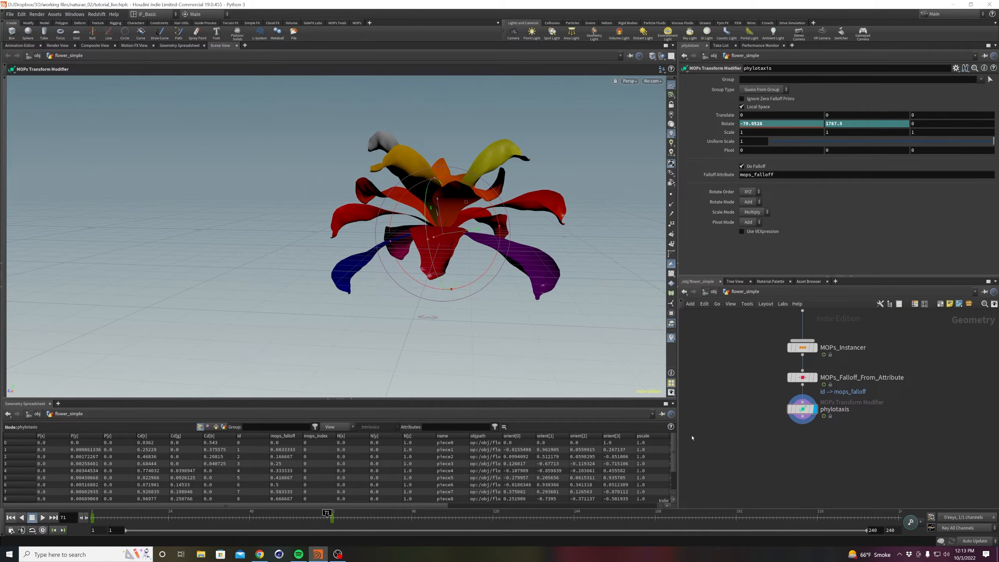
pyautogui.hotkey('ctrl', 's')
# Add a MOPs Transform Modifier after the phylotaxis node and display its result.
pyautogui.moveTo(803, 418); pyautogui.dragTo(803, 448)
pyautogui.write('mopstra')
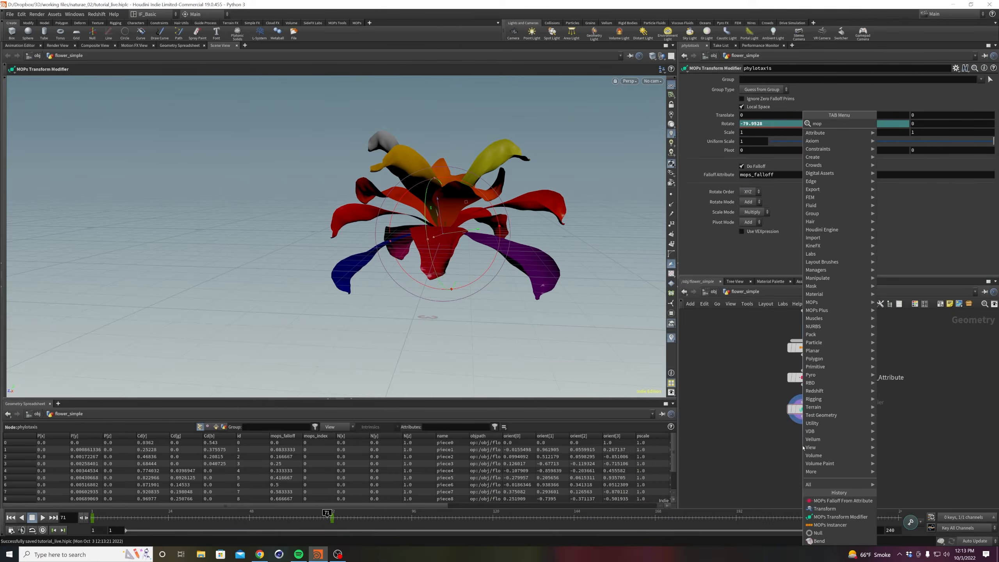
pyautogui.press('Down')
pyautogui.press('Down')
pyautogui.press('Down')
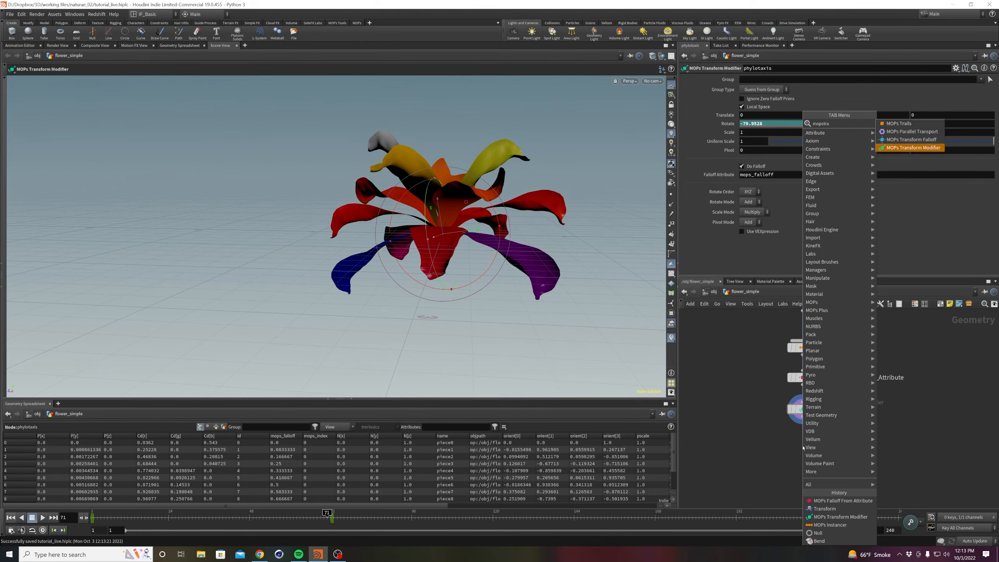
pyautogui.press('Return')
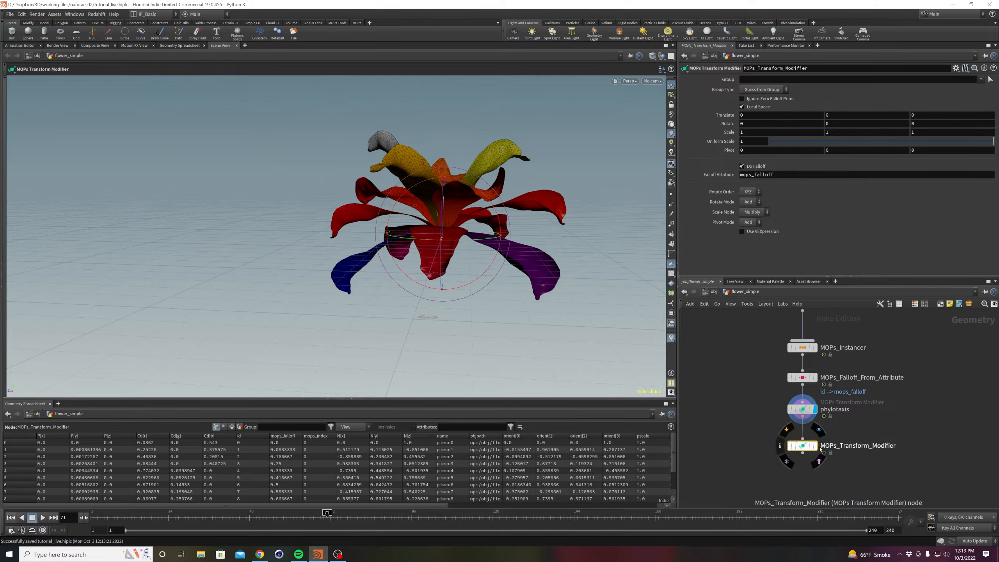
pyautogui.press('r')
# Try tilting all petals with a negative X rotation in MOPs_Transform_Modifier, and reset it to 0.
pyautogui.moveTo(741, 124); pyautogui.dragTo(464, 200, button='middle')
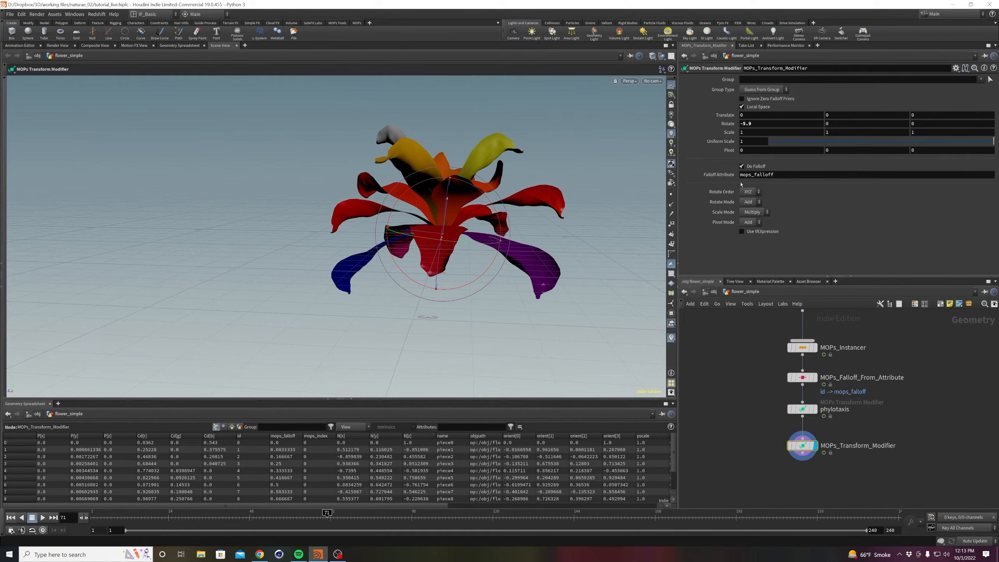
pyautogui.moveTo(747, 125); pyautogui.dragTo(663, 167, button='middle')
pyautogui.click(751, 124)
pyautogui.write('0')
pyautogui.press('Return')
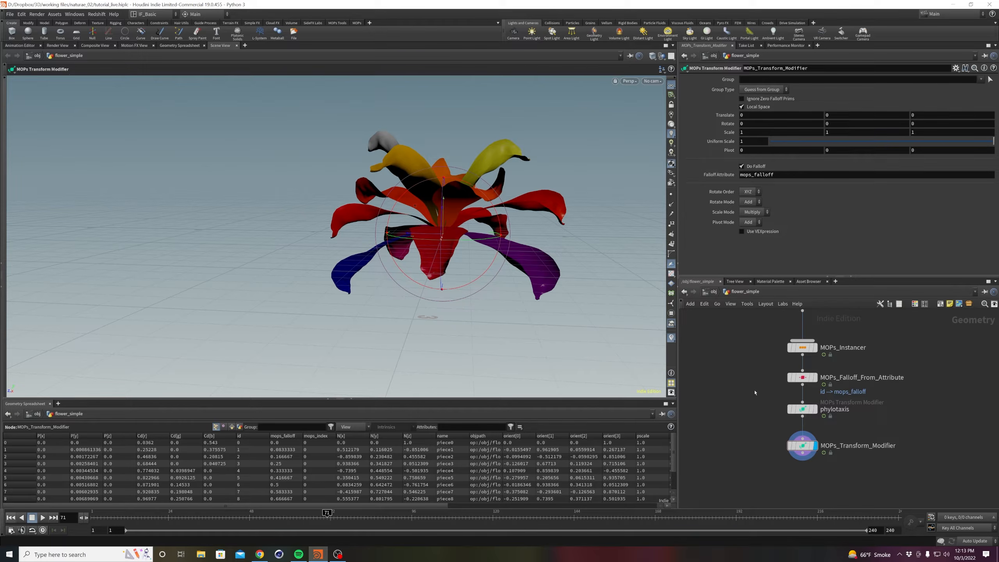
# Insert a MOPs Remap Falloff node between phylotaxis and MOPs_Transform_Modifier and display its result.
pyautogui.press('Tab')
pyautogui.write('ps re')
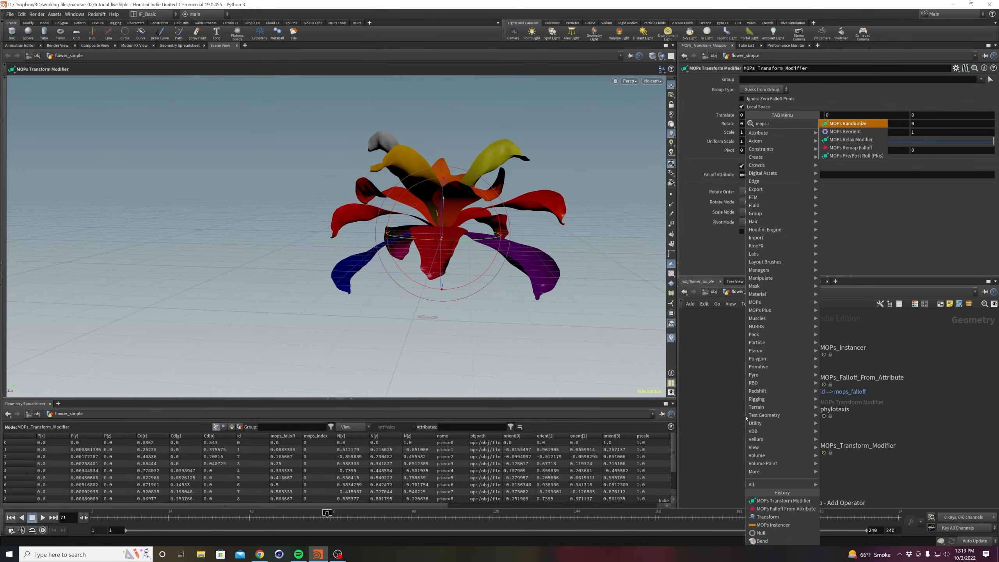
pyautogui.press('Down')
pyautogui.press('Down')
pyautogui.press('Return')
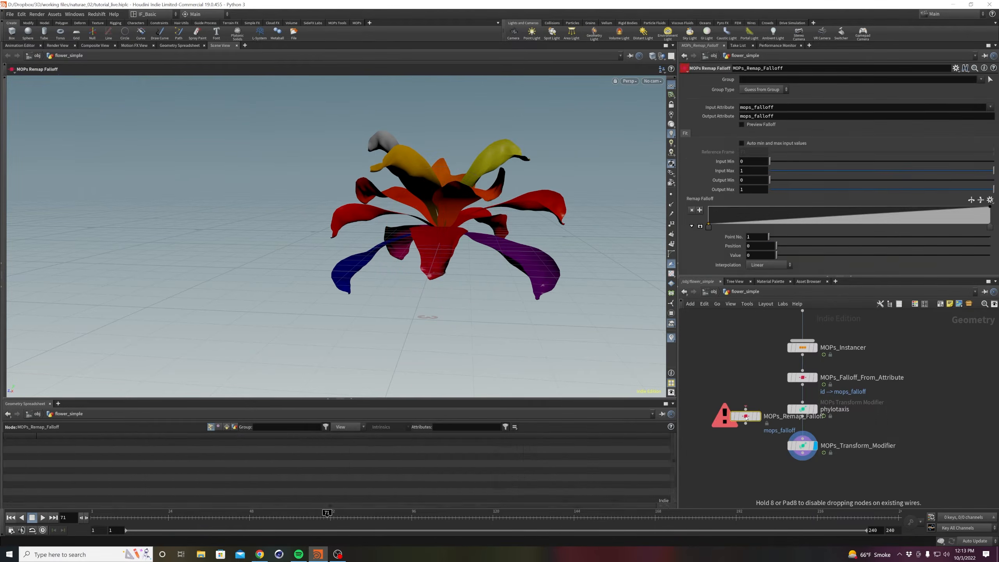
pyautogui.click(803, 438)
pyautogui.click(814, 439)
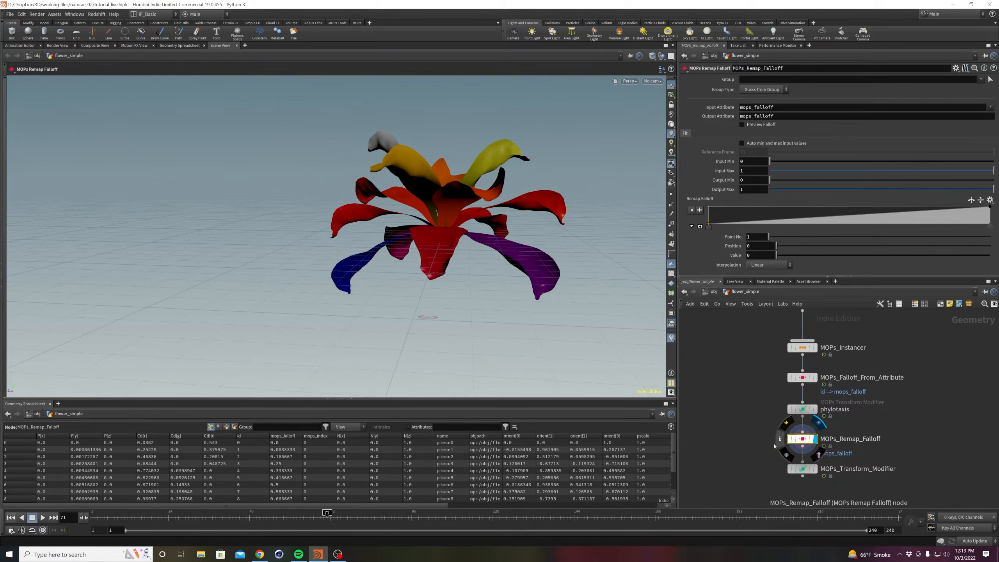
# Enable the falloff preview in MOPs_Remap_Falloff and reverse its remap ramp.
pyautogui.click(742, 125)
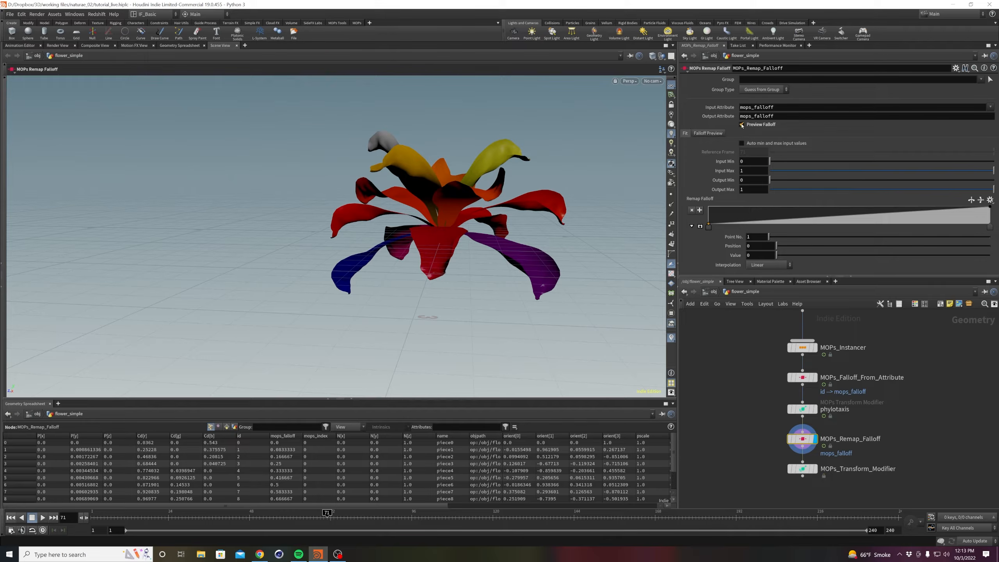
pyautogui.moveTo(708, 229)
pyautogui.mouseDown()
pyautogui.moveTo(925, 227)
pyautogui.moveTo(709, 227)
pyautogui.mouseUp()
pyautogui.click(970, 200)
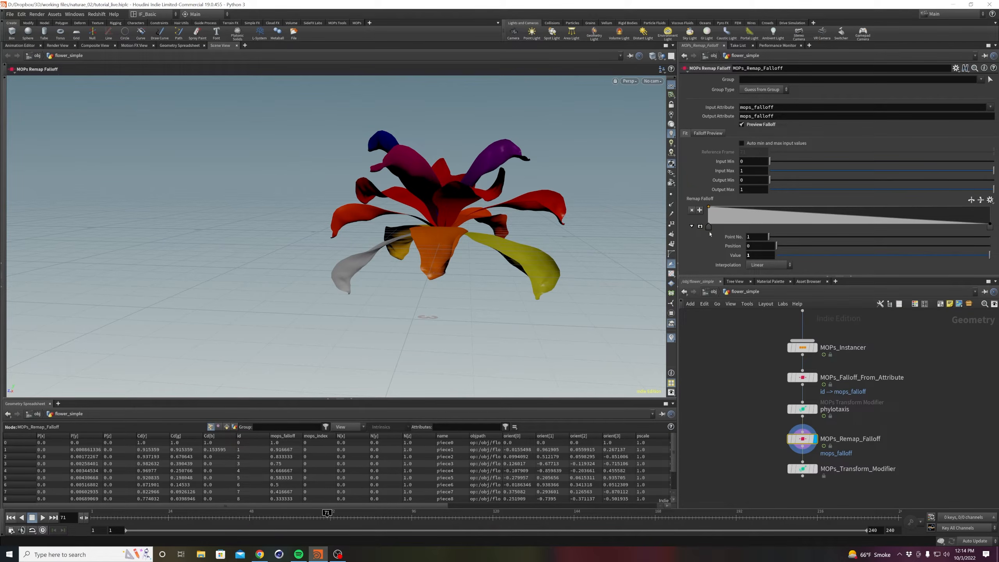
# Narrow the remap ramp by moving its first point to about 0.198 and its second point to about 0.482.
pyautogui.moveTo(708, 227); pyautogui.dragTo(754, 229)
pyautogui.moveTo(989, 228); pyautogui.dragTo(845, 229)
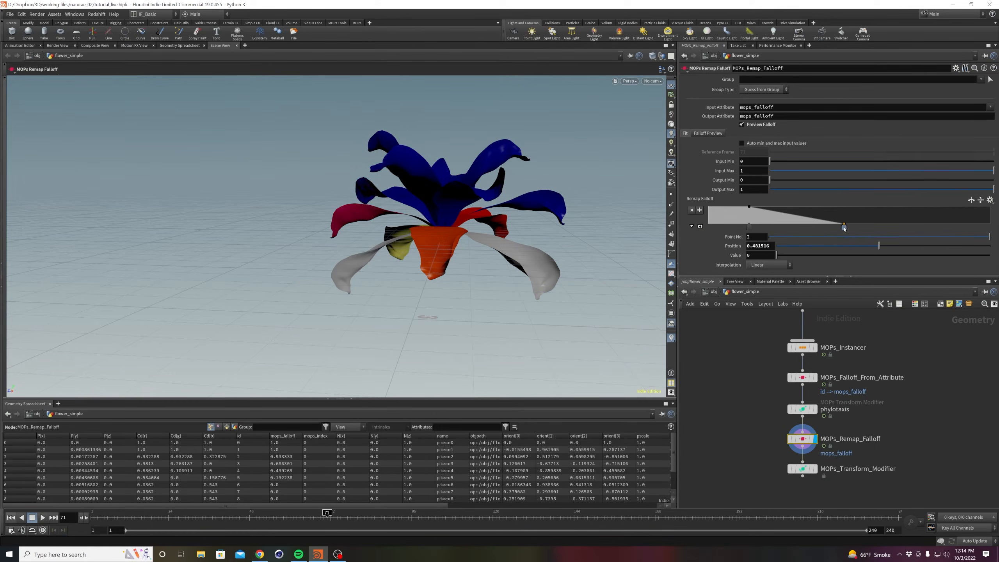
pyautogui.moveTo(749, 227); pyautogui.dragTo(763, 228)
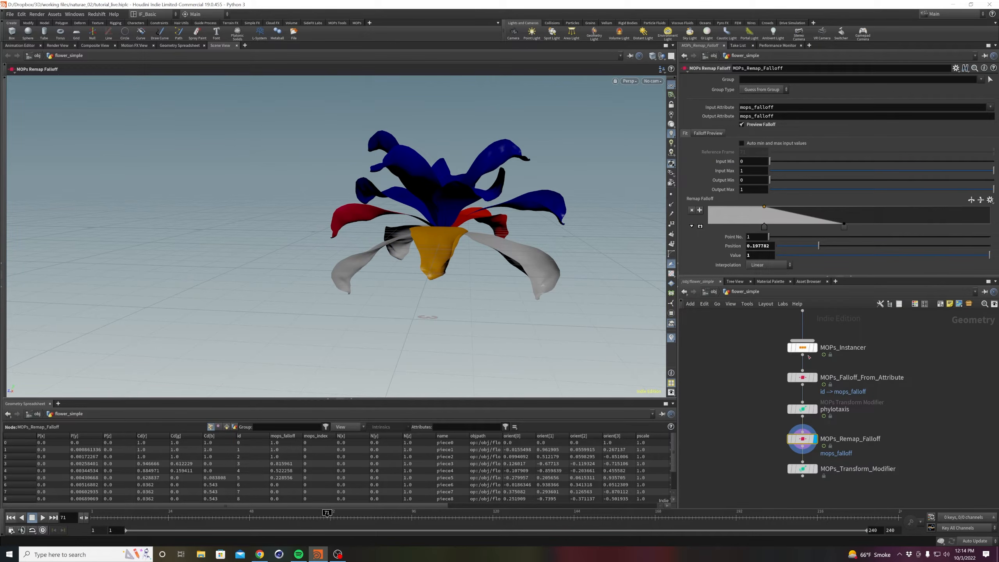
# Display MOPs_Transform_Modifier and set its X rotation to -28.3 to lift the lower petals.
pyautogui.middleClick(800, 411)
pyautogui.middleClick(805, 441)
pyautogui.moveTo(726, 399); pyautogui.dragTo(724, 360, button='middle')
pyautogui.click(813, 429)
pyautogui.click(786, 429)
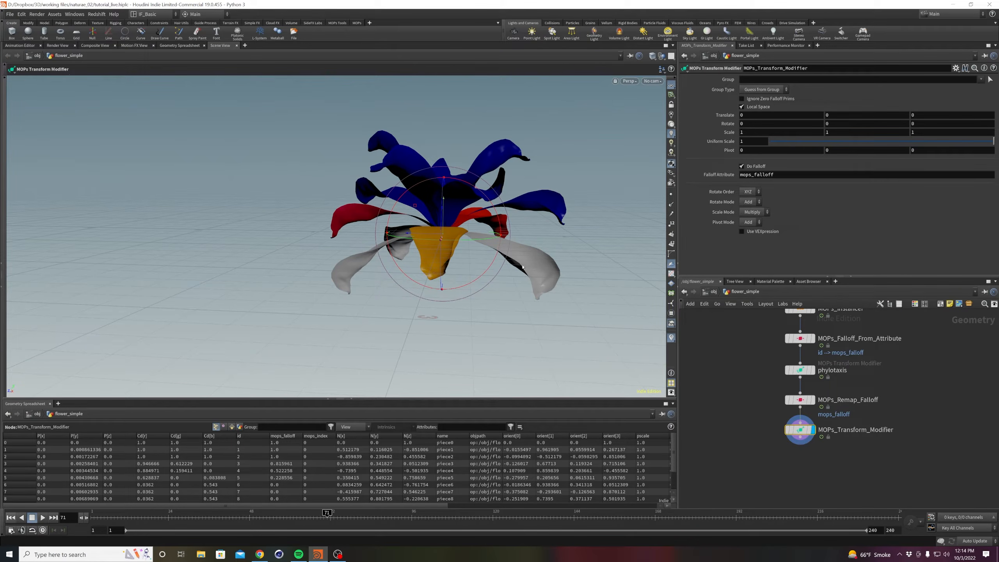
pyautogui.moveTo(750, 127); pyautogui.dragTo(331, 228, button='middle')
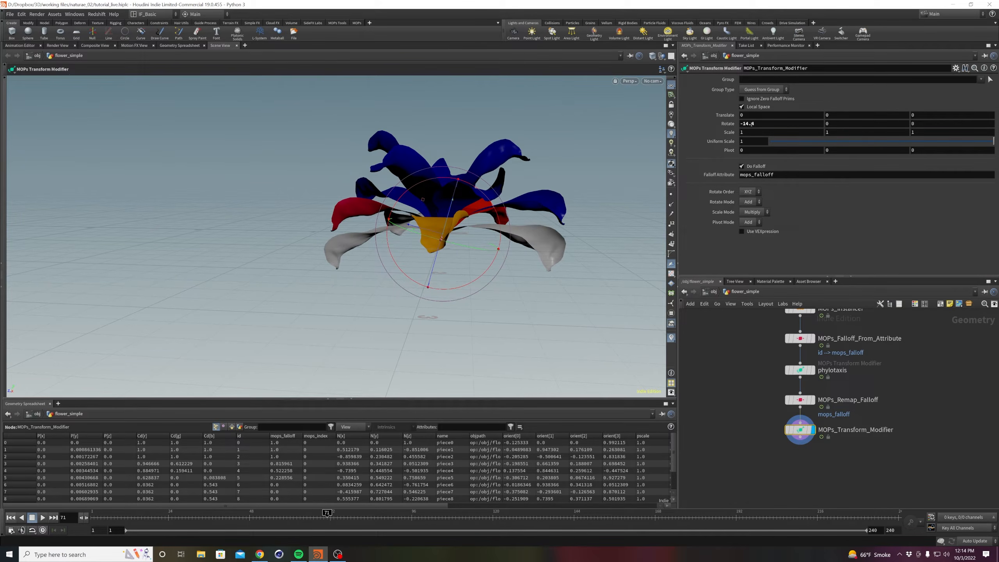
pyautogui.moveTo(762, 125); pyautogui.dragTo(759, 159, button='middle')
pyautogui.keyDown('alt'); pyautogui.moveTo(467, 259); pyautogui.dragTo(409, 291); pyautogui.keyUp('alt')
# Widen the MOPs_Remap_Falloff ramp by placing its first point at about 0.206 and its second at about 0.899.
pyautogui.click(799, 399)
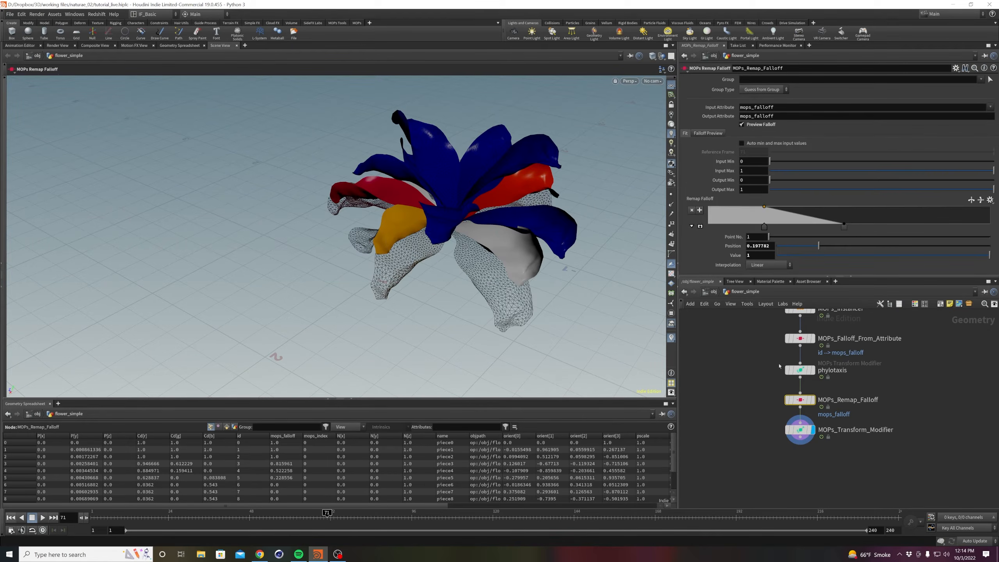
pyautogui.click(733, 342)
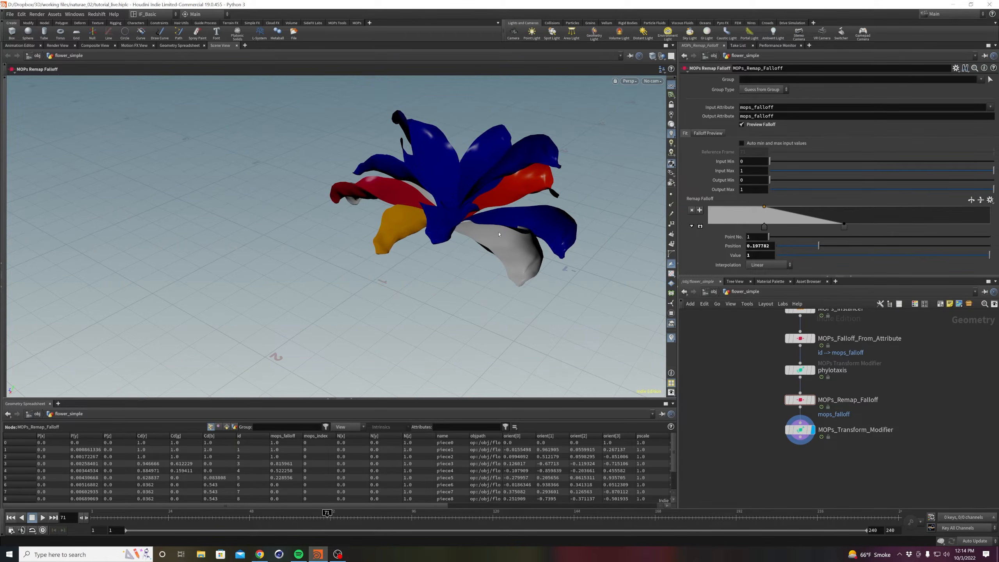
pyautogui.keyDown('alt'); pyautogui.moveTo(519, 209); pyautogui.dragTo(541, 175); pyautogui.keyUp('alt')
pyautogui.moveTo(759, 234)
pyautogui.mouseDown()
pyautogui.moveTo(799, 234)
pyautogui.moveTo(768, 233)
pyautogui.mouseUp()
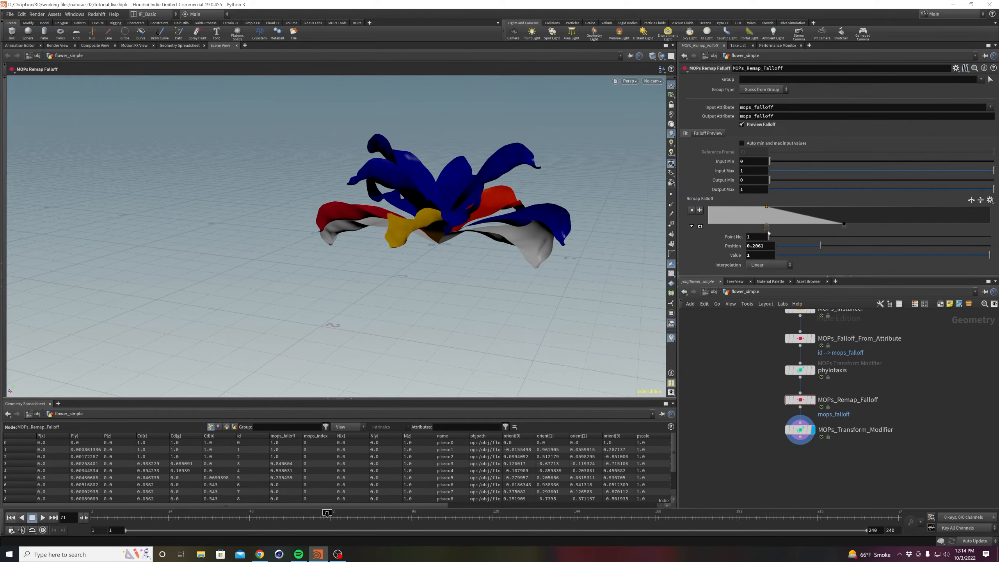
pyautogui.moveTo(845, 227); pyautogui.dragTo(924, 233)
pyautogui.press('Escape')
pyautogui.moveTo(558, 220); pyautogui.dragTo(332, 141)
pyautogui.moveTo(374, 267); pyautogui.dragTo(376, 232)
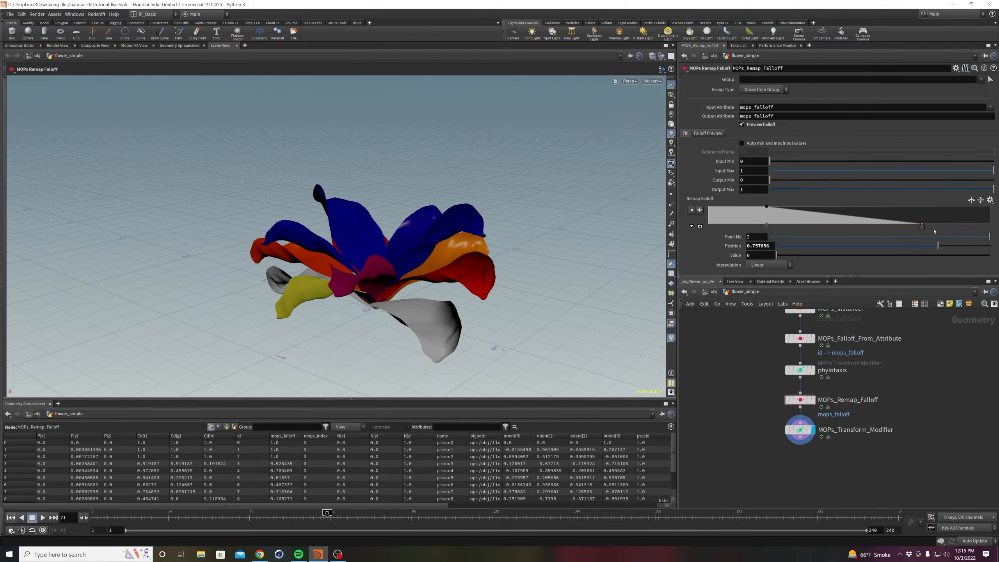
pyautogui.moveTo(921, 227); pyautogui.dragTo(962, 228)
pyautogui.keyDown('alt'); pyautogui.moveTo(397, 277); pyautogui.dragTo(415, 242); pyautogui.keyUp('alt')
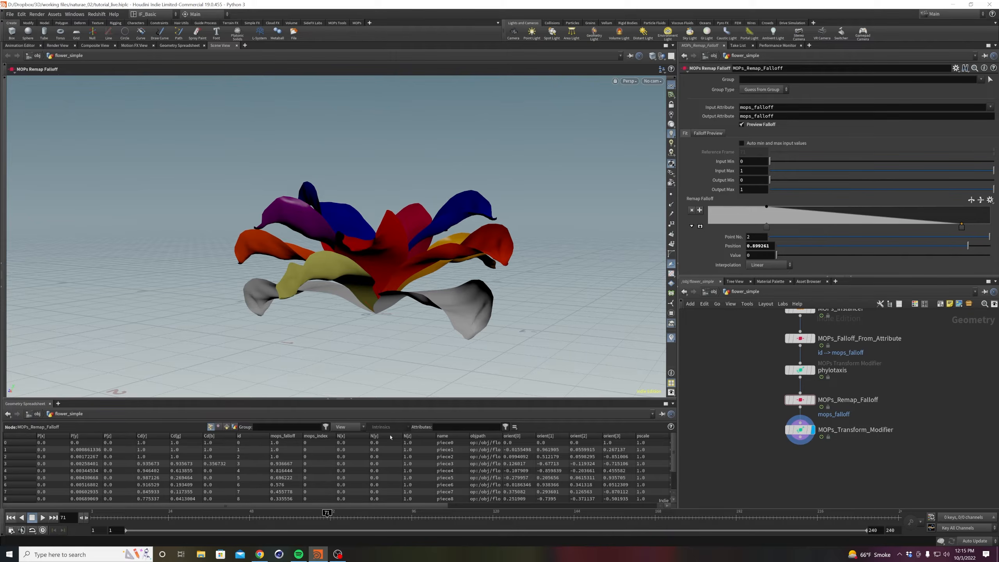
# Keyframe MOPs_Transform_Modifier's X rotation at -28.3 on frame 72 and at 0 on frame 1.
pyautogui.moveTo(280, 519); pyautogui.dragTo(91, 517)
pyautogui.moveTo(532, 254)
pyautogui.keyDown('alt'); pyautogui.mouseDown()
pyautogui.moveTo(468, 236)
pyautogui.moveTo(531, 267)
pyautogui.mouseUp(); pyautogui.keyUp('alt')
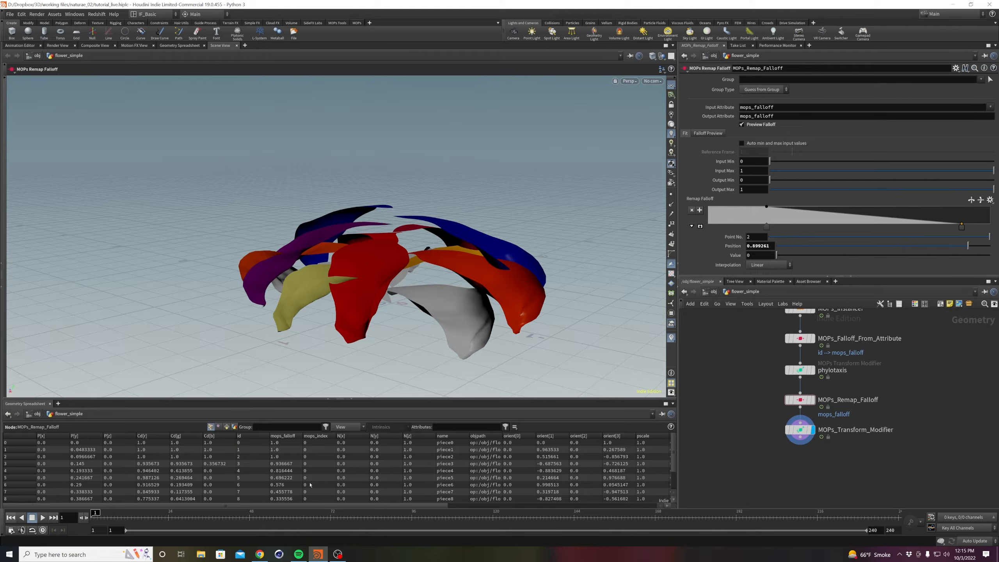
pyautogui.click(820, 425)
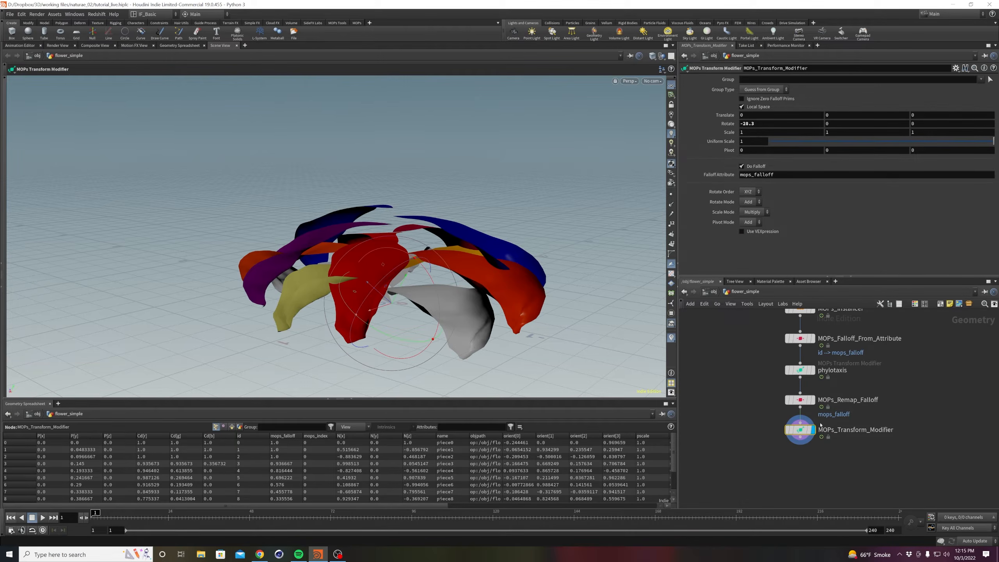
pyautogui.click(330, 515)
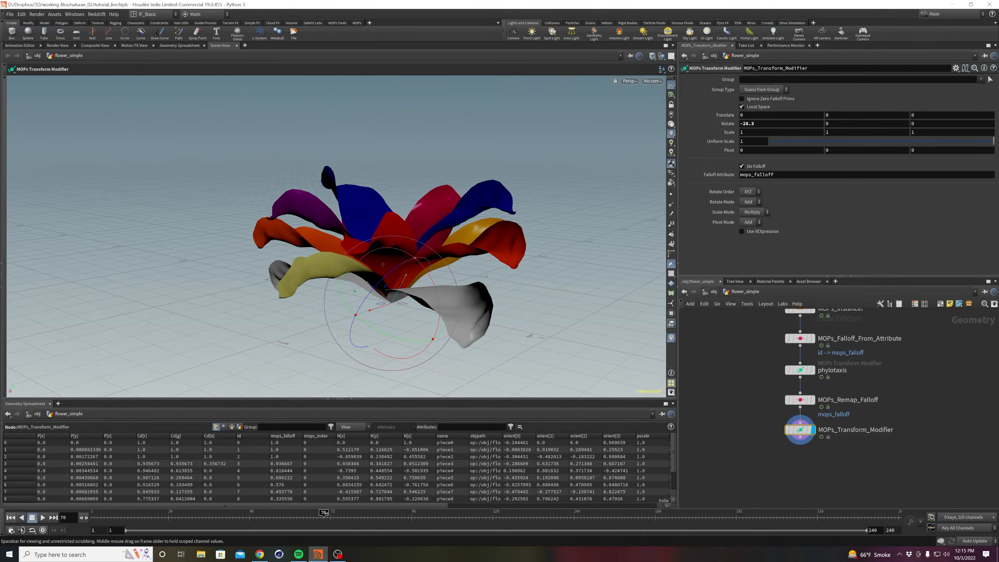
pyautogui.keyDown('alt'); pyautogui.click(772, 124); pyautogui.keyUp('alt')
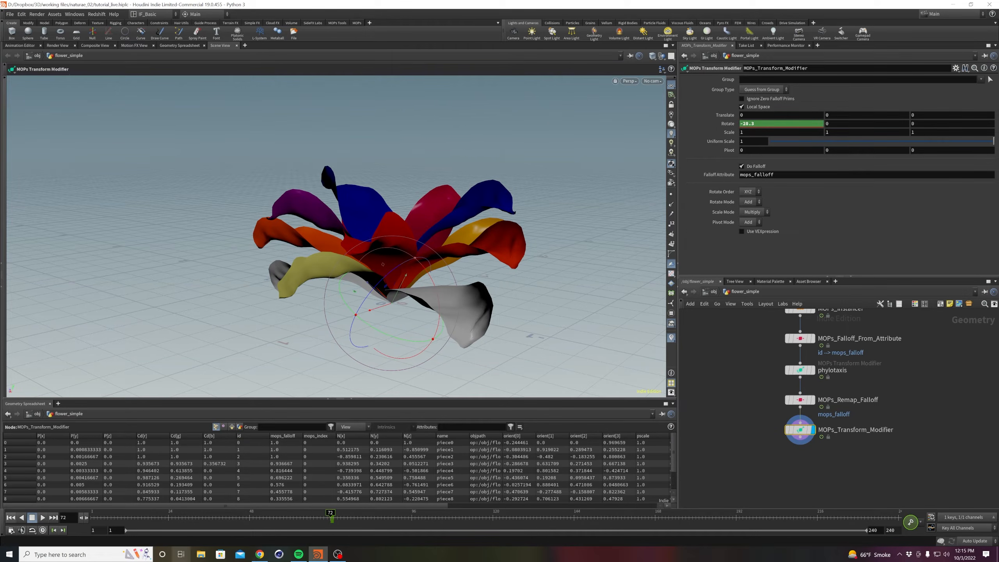
pyautogui.moveTo(244, 517); pyautogui.dragTo(94, 517)
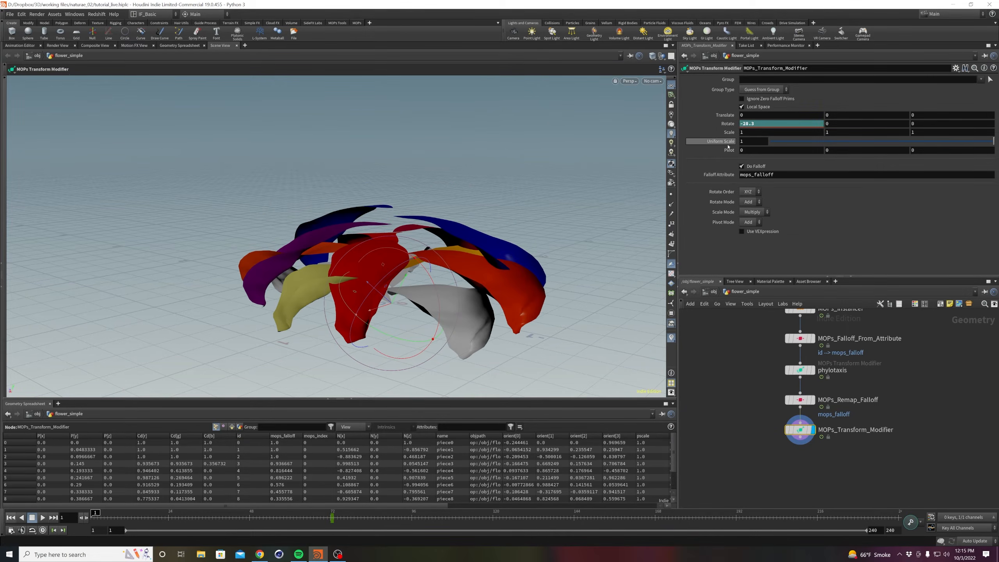
pyautogui.keyDown('alt'); pyautogui.click(748, 126); pyautogui.keyUp('alt')
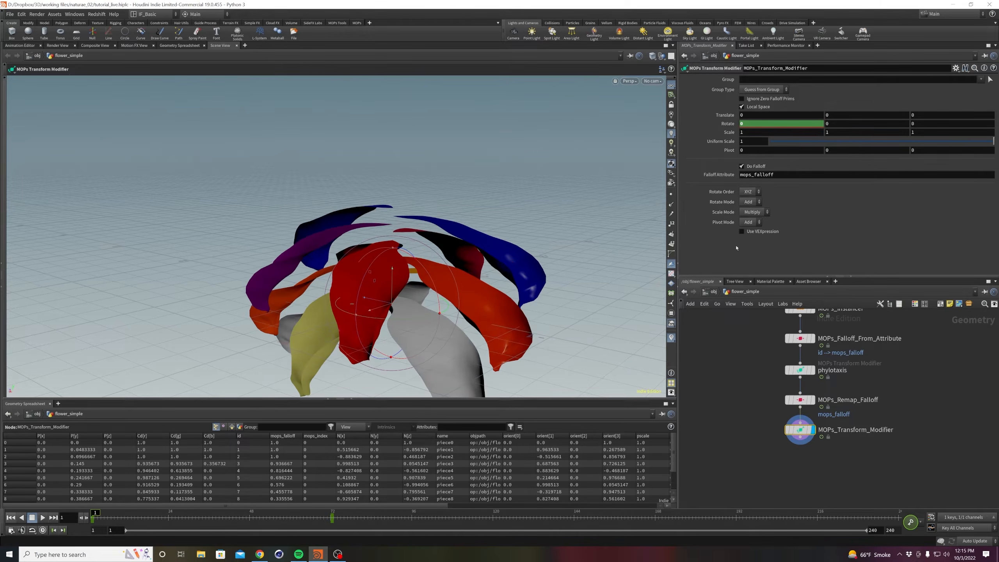
# Review the petals' opening from frame 1 to frame 72 and show the phylotaxis node's parameters.
pyautogui.scroll(-2, 361, 284)
pyautogui.keyDown('alt'); pyautogui.moveTo(361, 284); pyautogui.dragTo(458, 267); pyautogui.keyUp('alt')
pyautogui.moveTo(96, 517); pyautogui.dragTo(330, 524)
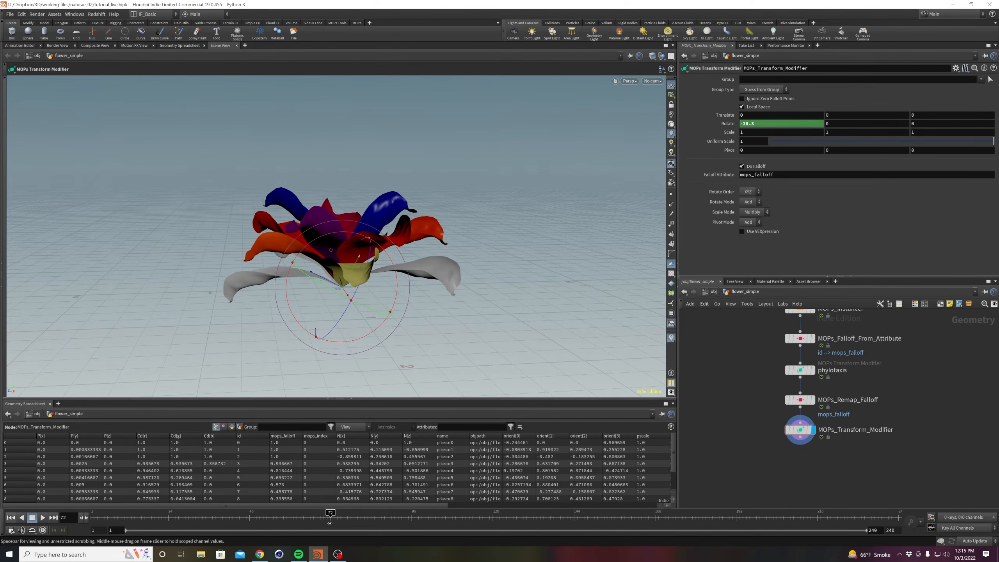
pyautogui.keyDown('alt'); pyautogui.moveTo(343, 229); pyautogui.dragTo(334, 291); pyautogui.keyUp('alt')
pyautogui.moveTo(767, 444); pyautogui.dragTo(771, 429)
pyautogui.moveTo(761, 365); pyautogui.dragTo(794, 380)
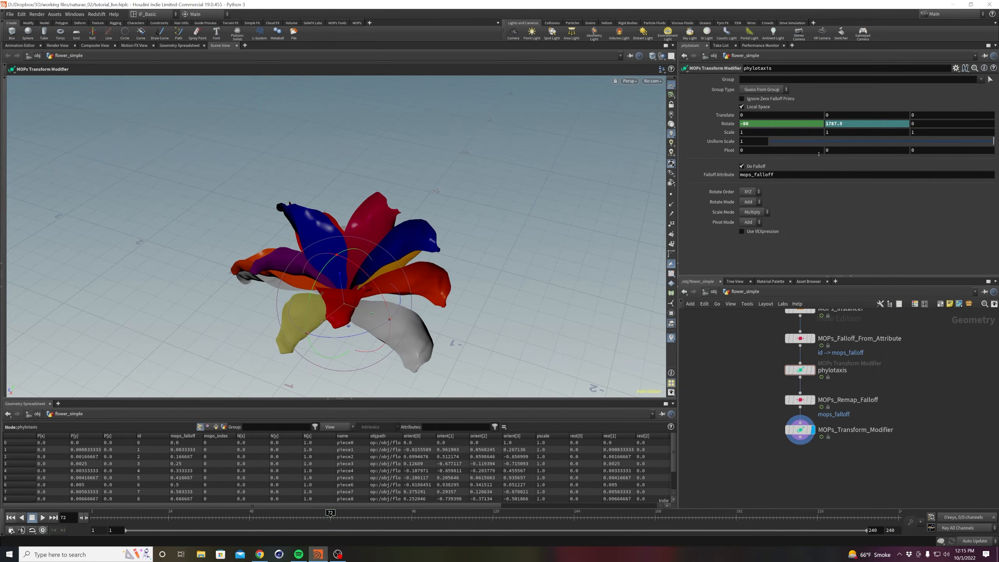
# Try a smaller uniform scale on the phylotaxis node at frame 72 and restore it to 1.
pyautogui.moveTo(993, 141); pyautogui.dragTo(908, 144)
pyautogui.keyDown('alt'); pyautogui.moveTo(353, 292); pyautogui.dragTo(364, 244); pyautogui.keyUp('alt')
pyautogui.moveTo(807, 144); pyautogui.dragTo(995, 142)
# Keyframe the phylotaxis node's Uniform Scale at 1 on frame 1 and at 0.751 on frame 72.
pyautogui.click(92, 512)
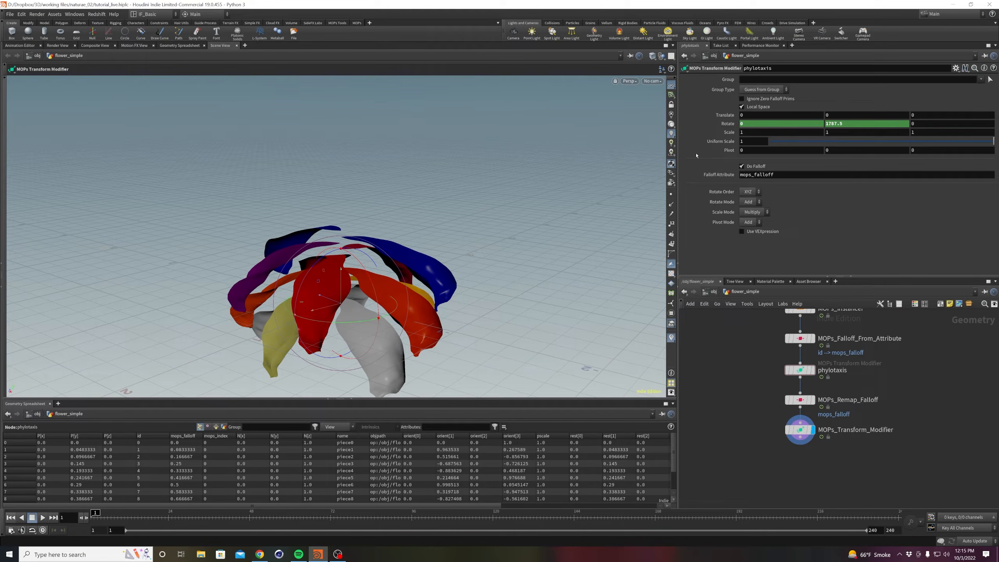
pyautogui.keyDown('alt'); pyautogui.click(753, 144); pyautogui.keyUp('alt')
pyautogui.moveTo(219, 513); pyautogui.dragTo(333, 516)
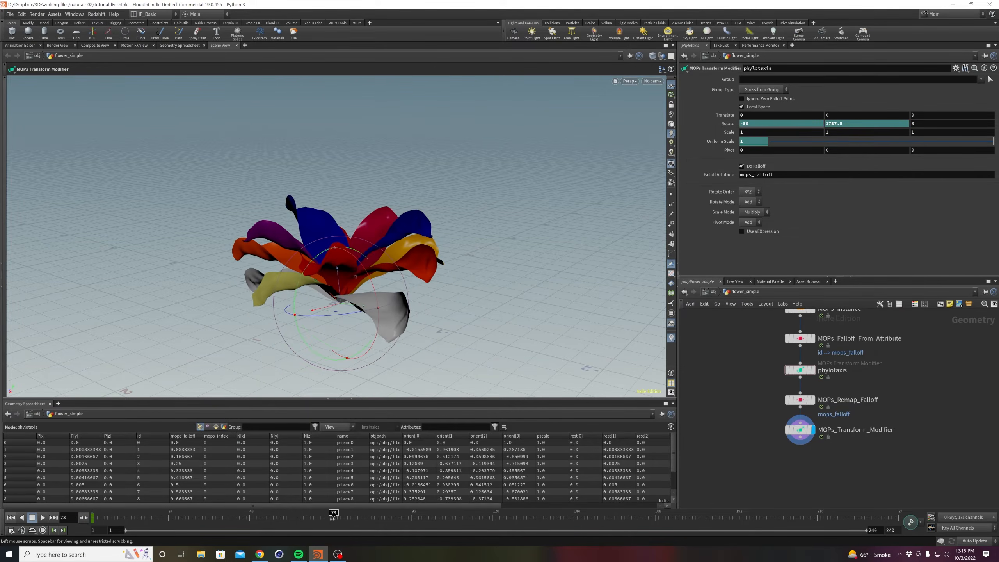
pyautogui.keyDown('alt'); pyautogui.moveTo(386, 263); pyautogui.dragTo(393, 317); pyautogui.keyUp('alt')
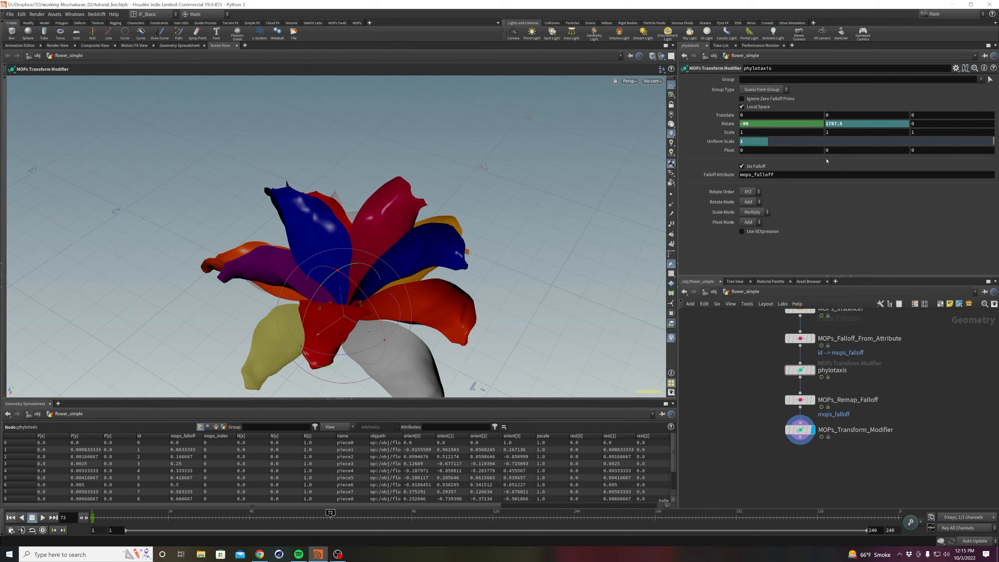
pyautogui.moveTo(945, 144); pyautogui.dragTo(939, 143)
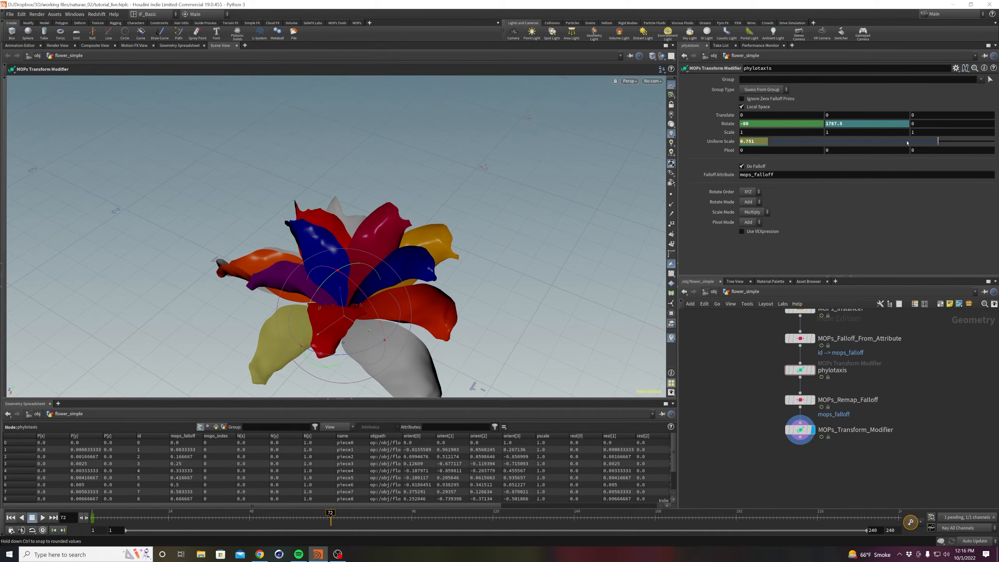
# Scrub the flower animation back to frame 1 and save the scene.
pyautogui.keyDown('alt'); pyautogui.moveTo(339, 262); pyautogui.dragTo(335, 204); pyautogui.keyUp('alt')
pyautogui.moveTo(205, 520); pyautogui.dragTo(66, 513)
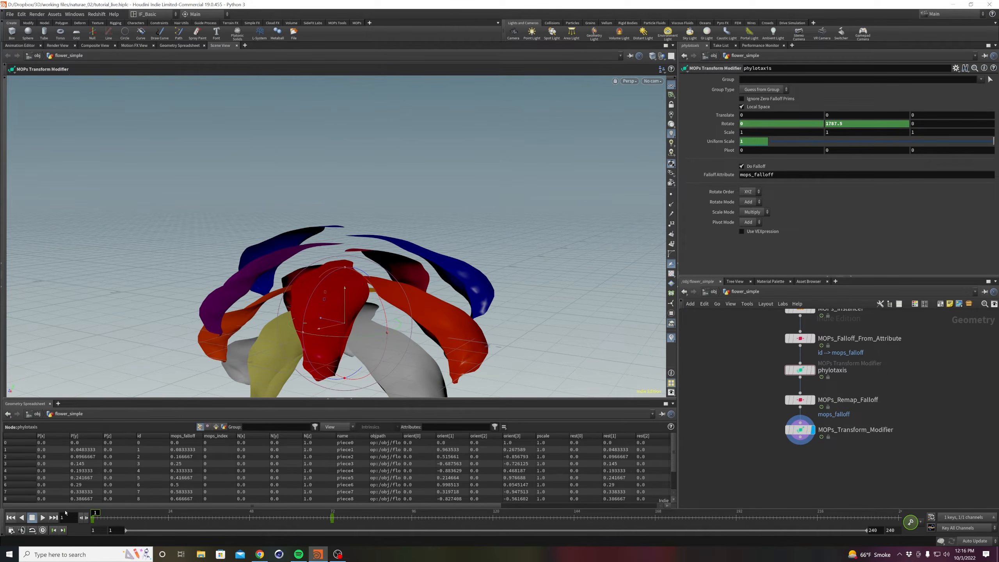
pyautogui.keyDown('alt'); pyautogui.moveTo(339, 327); pyautogui.dragTo(294, 342, button='right'); pyautogui.keyUp('alt')
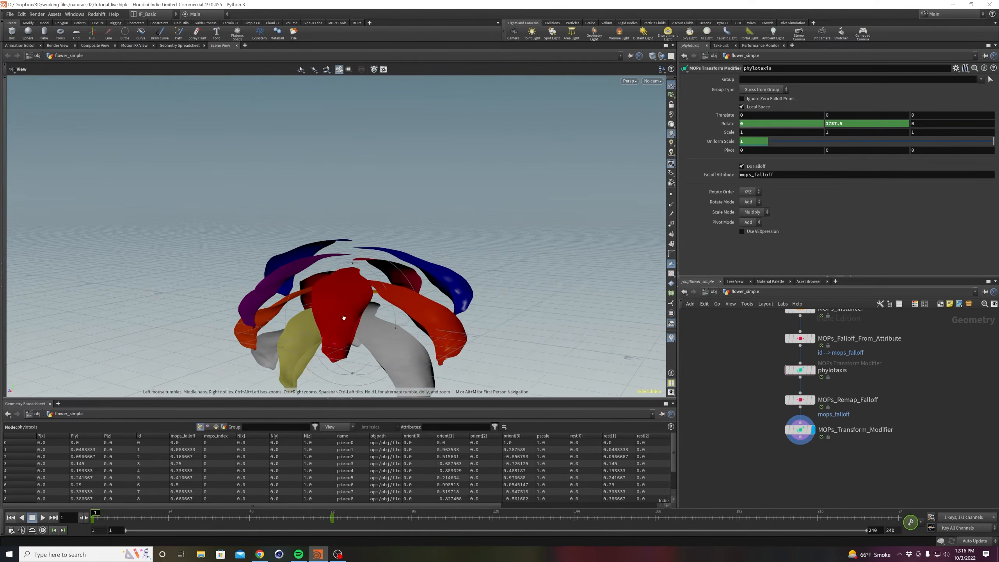
pyautogui.keyDown('alt'); pyautogui.moveTo(294, 342); pyautogui.dragTo(319, 327, button='middle'); pyautogui.keyUp('alt')
pyautogui.hotkey('ctrl', 's')
# Append an Unpack node after MOPs_Transform_Modifier, display it, and compare the geometry info of both nodes.
pyautogui.scroll(-5, 943, 386)
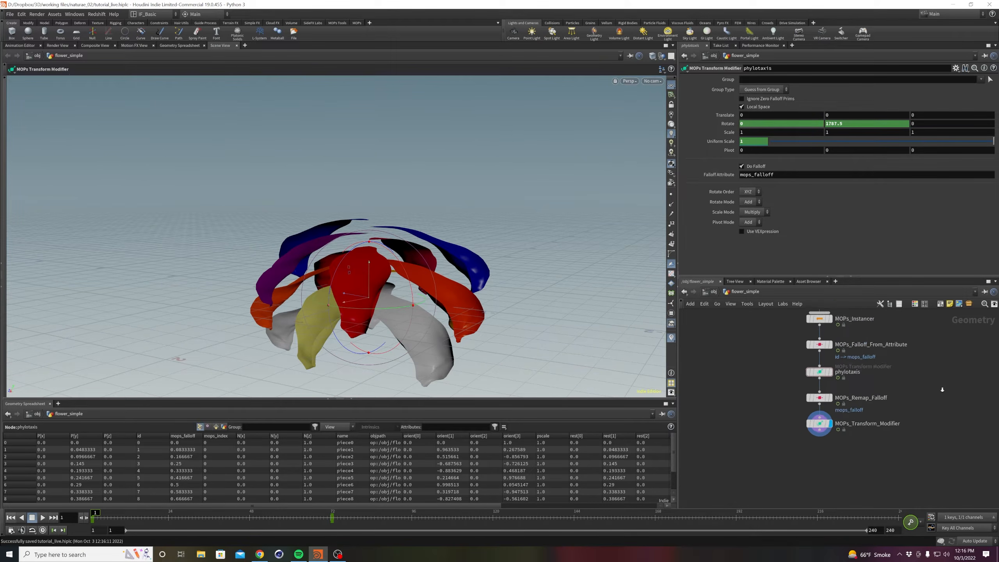
pyautogui.moveTo(916, 433); pyautogui.dragTo(912, 425, button='middle')
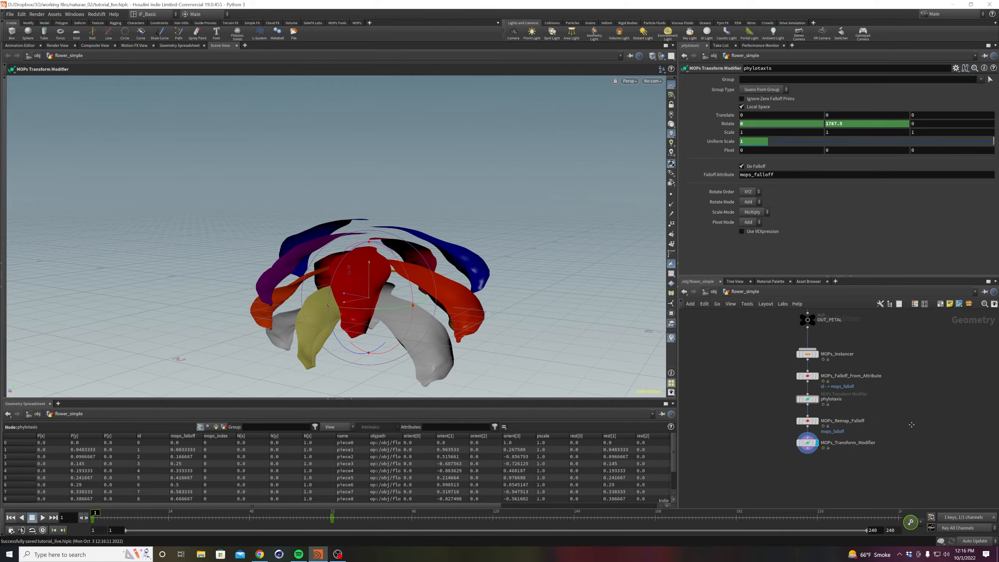
pyautogui.middleClick(804, 446)
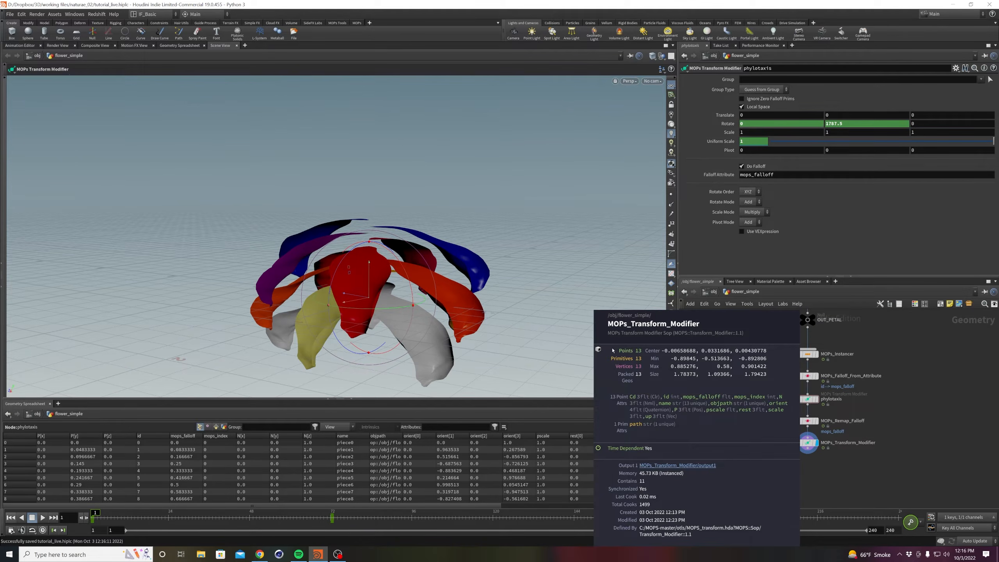
pyautogui.moveTo(612, 350); pyautogui.dragTo(771, 459, button='middle')
pyautogui.press('Tab')
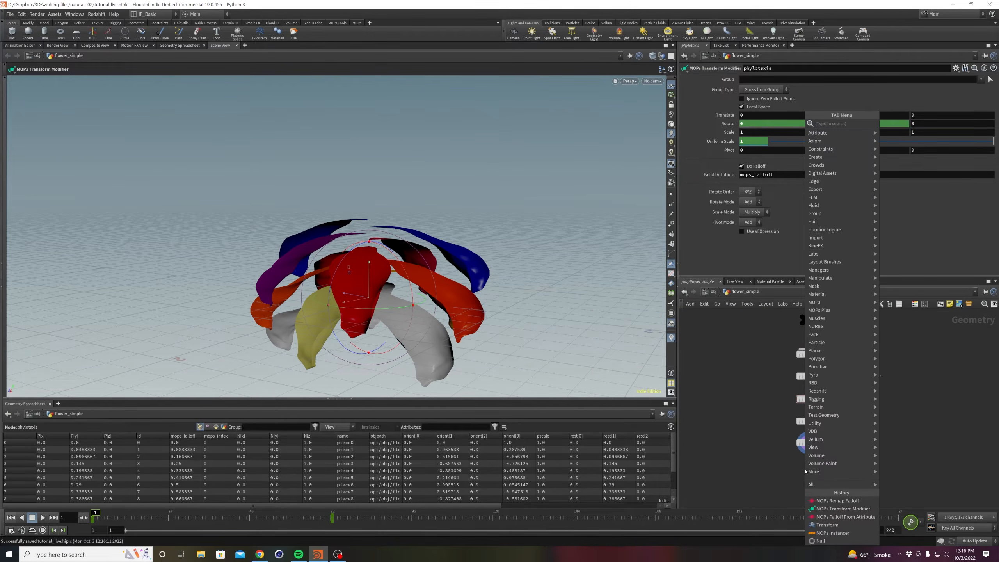
pyautogui.write('unpack')
pyautogui.press('Return')
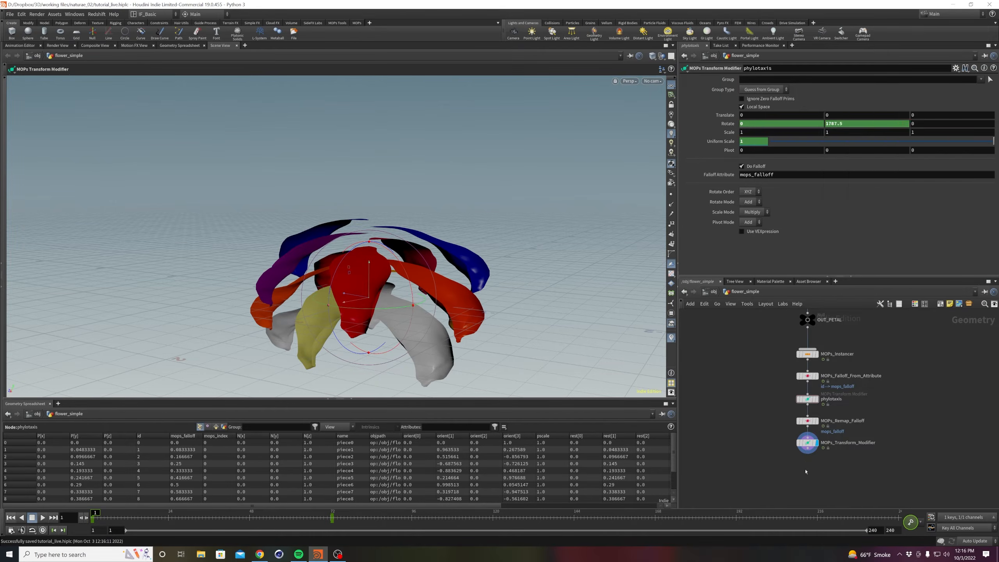
pyautogui.click(806, 470)
pyautogui.click(814, 469)
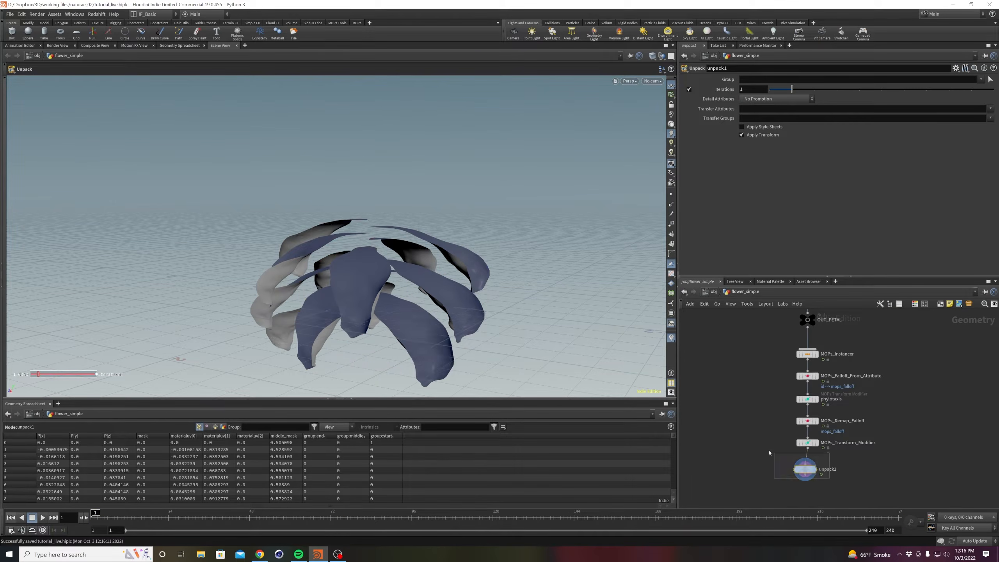
pyautogui.middleClick(805, 472)
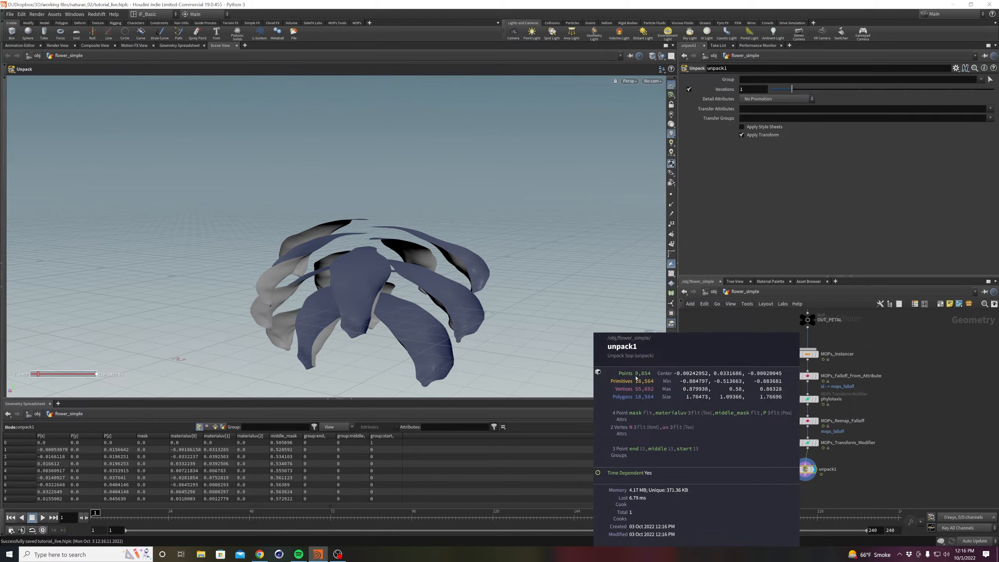
pyautogui.middleClick(801, 443)
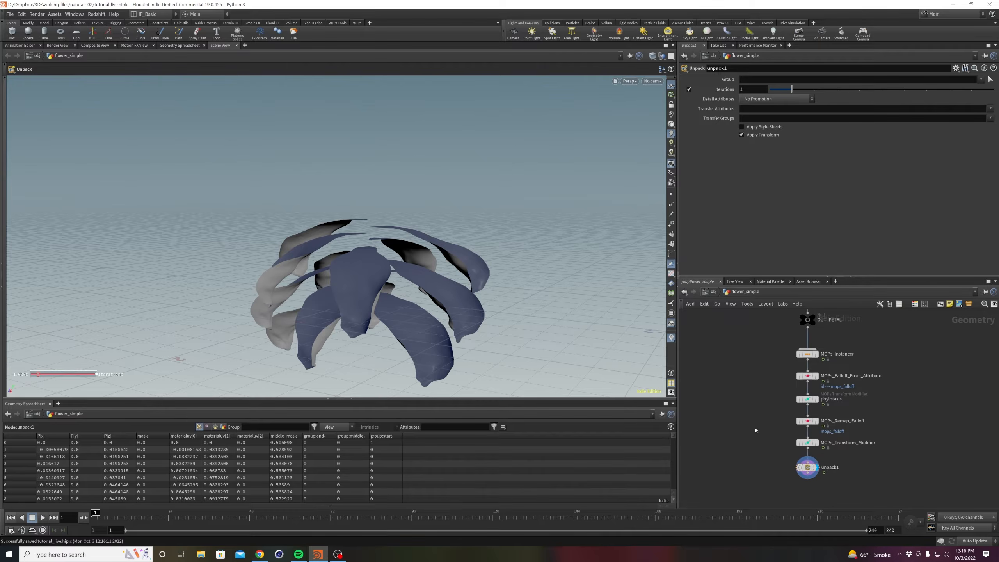
# Enclose the nodes from MOPs_Instancer through unpack1 in a yellow network box titled phylotaxis.
pyautogui.scroll(-2, 752, 430)
pyautogui.scroll(-2, 753, 429)
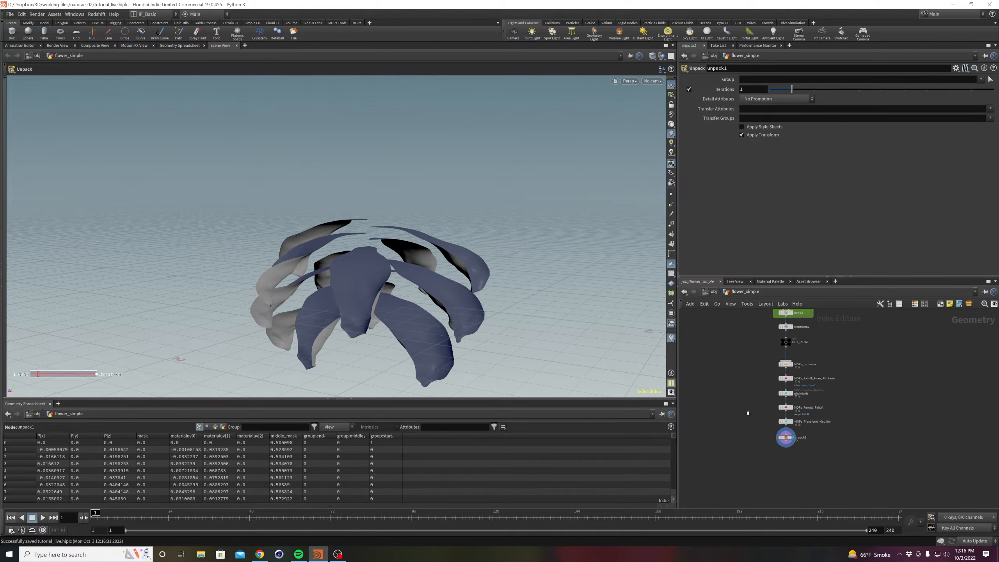
pyautogui.moveTo(749, 354); pyautogui.dragTo(846, 467)
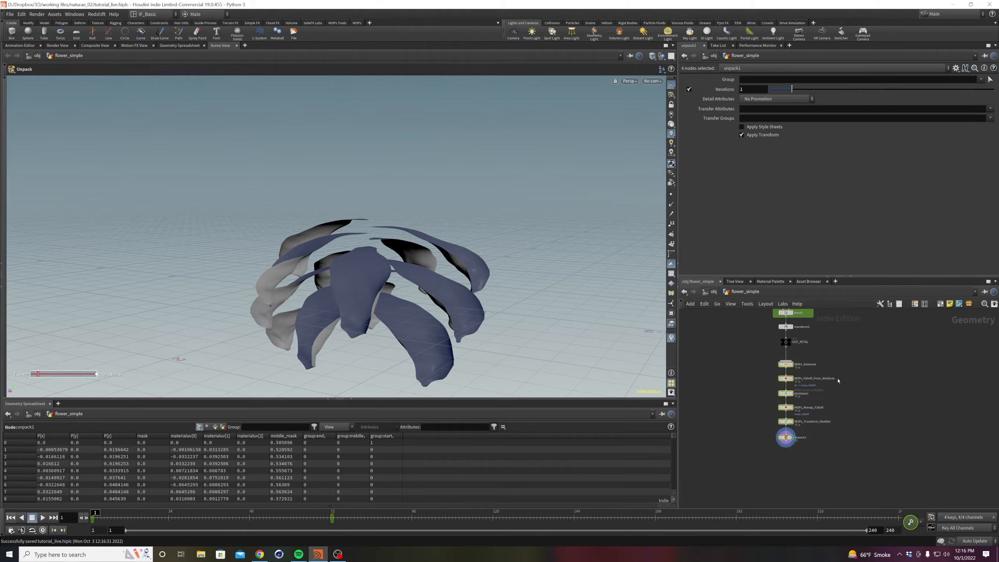
pyautogui.click(941, 304)
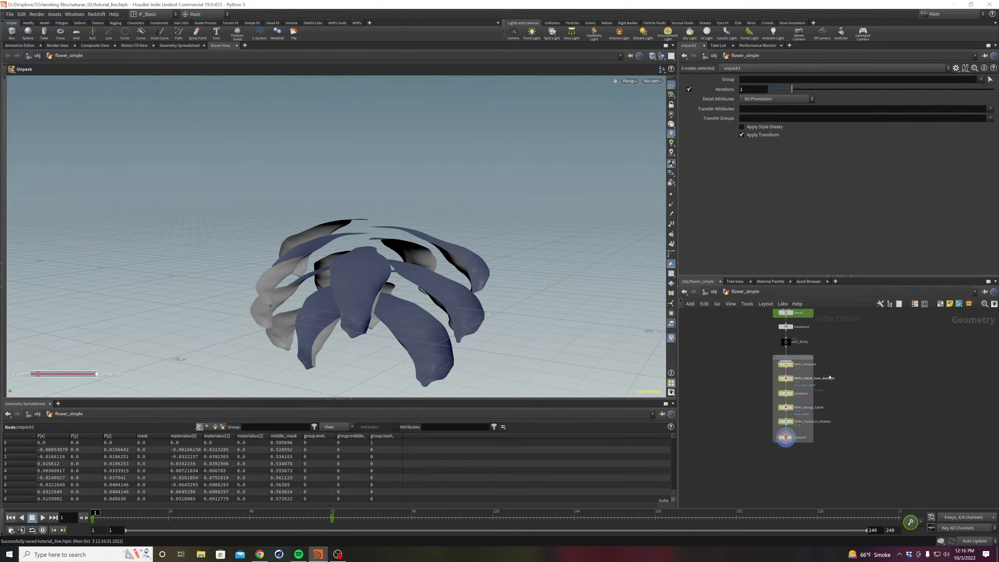
pyautogui.scroll(5, 789, 357)
pyautogui.doubleClick(789, 357)
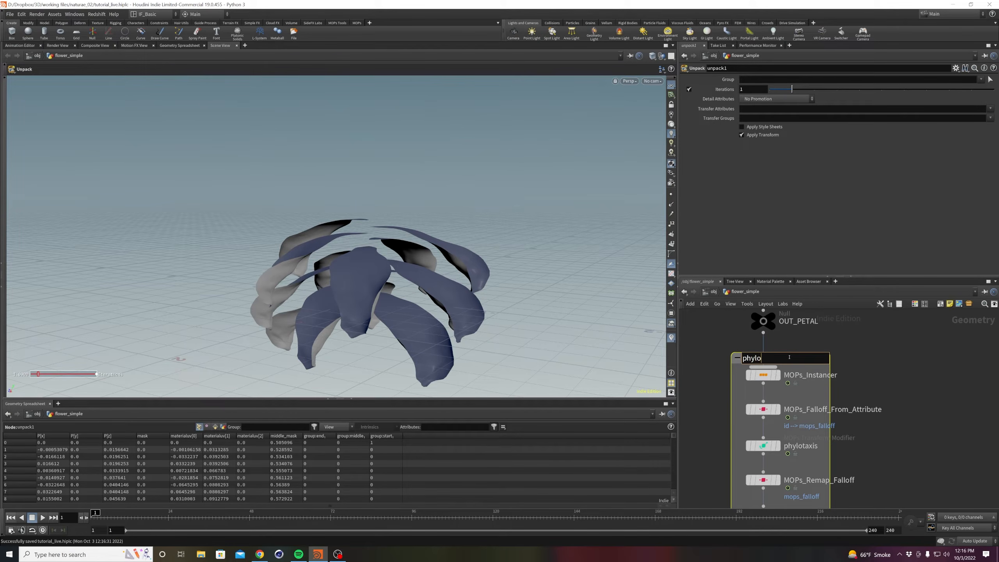
pyautogui.write('phylotaxis')
pyautogui.press('Return')
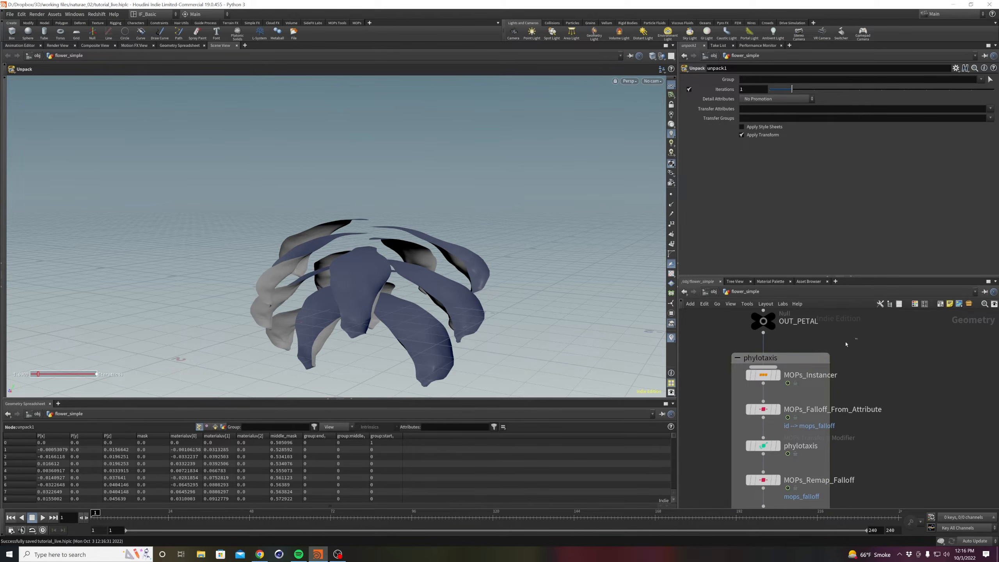
pyautogui.press('c')
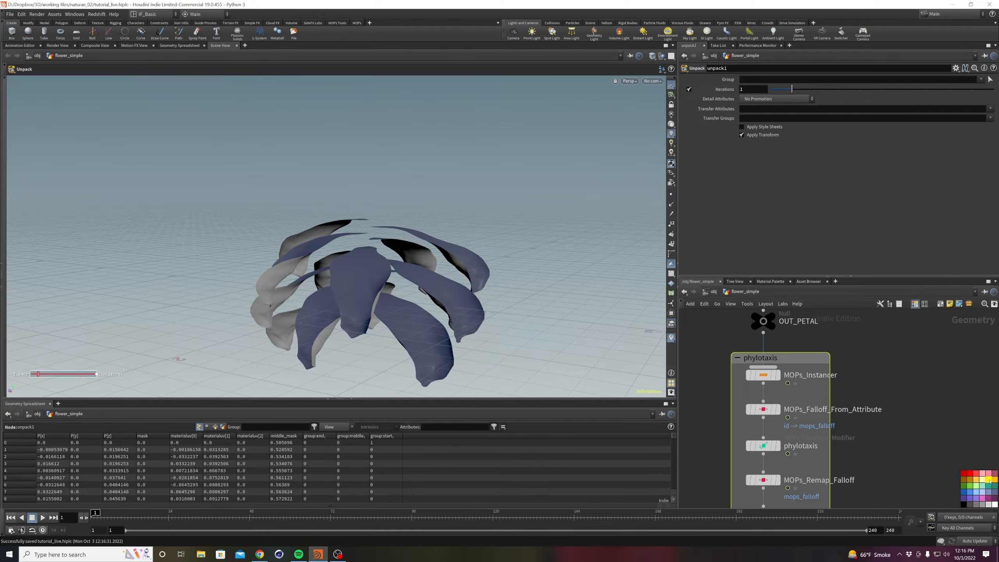
pyautogui.click(983, 480)
# Review the unpacked flower's opening at frame 72 from several angles and return to frame 1.
pyautogui.scroll(-6, 933, 408)
pyautogui.moveTo(933, 409); pyautogui.dragTo(896, 383, button='middle')
pyautogui.scroll(2, 901, 444)
pyautogui.scroll(5, 876, 397)
pyautogui.scroll(-1, 877, 397)
pyautogui.moveTo(918, 499); pyautogui.dragTo(903, 431, button='middle')
pyautogui.moveTo(827, 433); pyautogui.dragTo(841, 404, button='middle')
pyautogui.keyDown('alt'); pyautogui.moveTo(381, 269); pyautogui.dragTo(402, 312); pyautogui.keyUp('alt')
pyautogui.keyDown('alt'); pyautogui.moveTo(384, 248); pyautogui.dragTo(374, 260); pyautogui.keyUp('alt')
pyautogui.moveTo(99, 519); pyautogui.dragTo(327, 524)
pyautogui.keyDown('alt'); pyautogui.moveTo(333, 276); pyautogui.dragTo(364, 268, button='right'); pyautogui.keyUp('alt')
pyautogui.keyDown('alt'); pyautogui.moveTo(363, 268); pyautogui.dragTo(271, 357); pyautogui.keyUp('alt')
pyautogui.keyDown('alt'); pyautogui.moveTo(271, 358); pyautogui.dragTo(378, 299, button='right'); pyautogui.keyUp('alt')
pyautogui.keyDown('alt'); pyautogui.moveTo(378, 299); pyautogui.dragTo(497, 298); pyautogui.keyUp('alt')
pyautogui.keyDown('alt'); pyautogui.moveTo(474, 248); pyautogui.dragTo(406, 285); pyautogui.keyUp('alt')
pyautogui.keyDown('alt'); pyautogui.moveTo(406, 285); pyautogui.dragTo(396, 289, button='right'); pyautogui.keyUp('alt')
pyautogui.moveTo(315, 516); pyautogui.dragTo(92, 517)
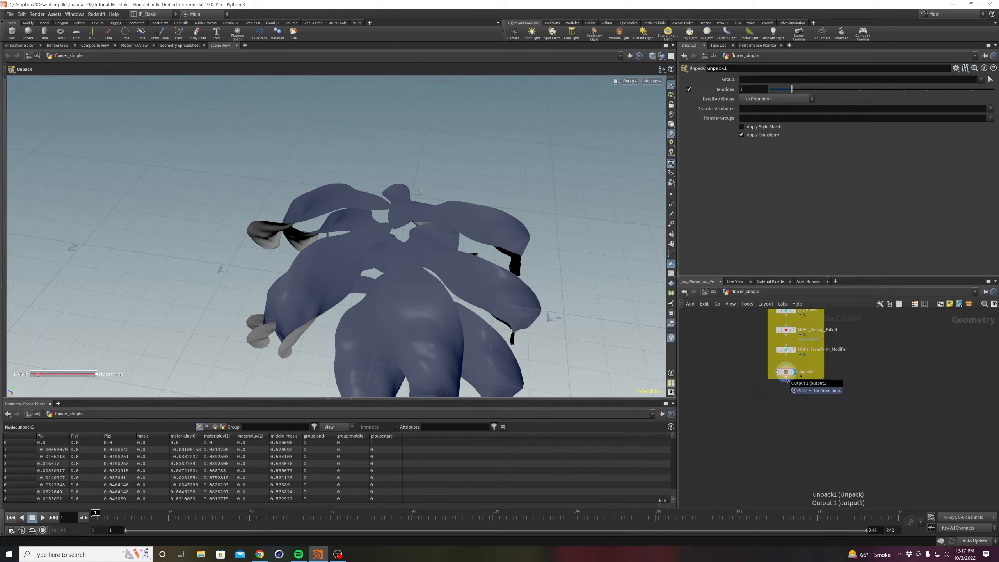
# Append a Vellum Configure Cloth node to unpack1 and a Vellum Solver after it.
pyautogui.moveTo(787, 380); pyautogui.dragTo(789, 414)
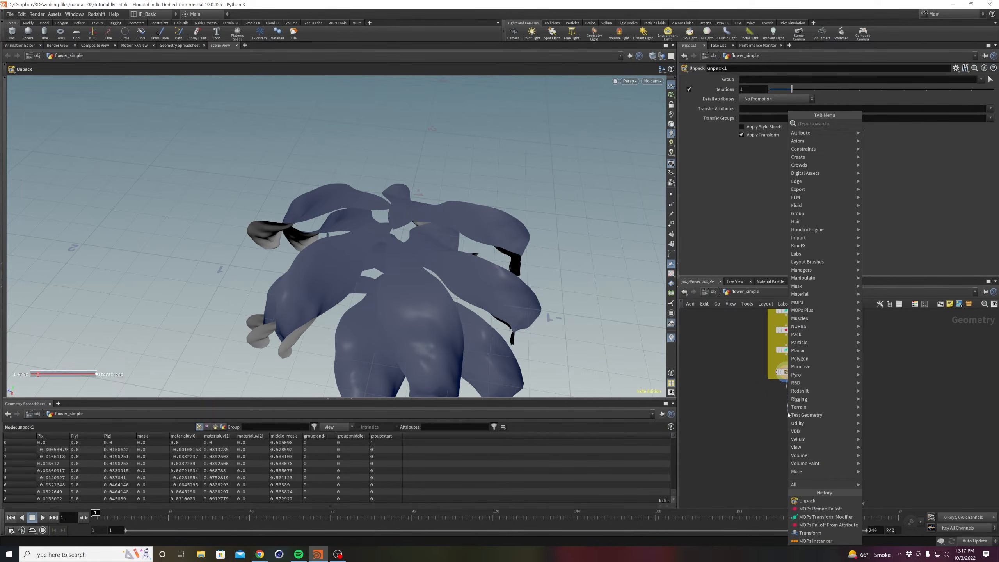
pyautogui.press('Escape')
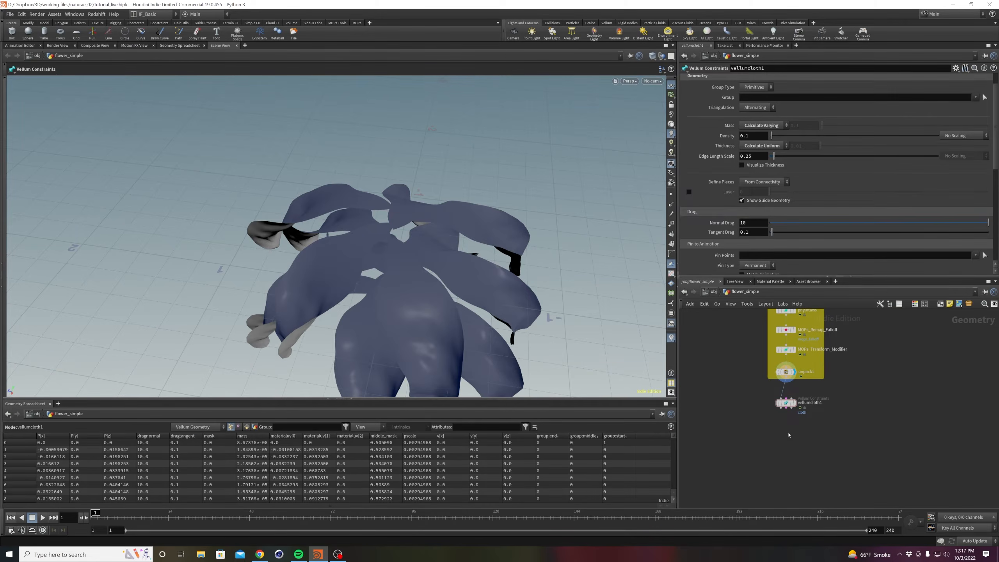
pyautogui.press('Tab')
pyautogui.write('vellum solver')
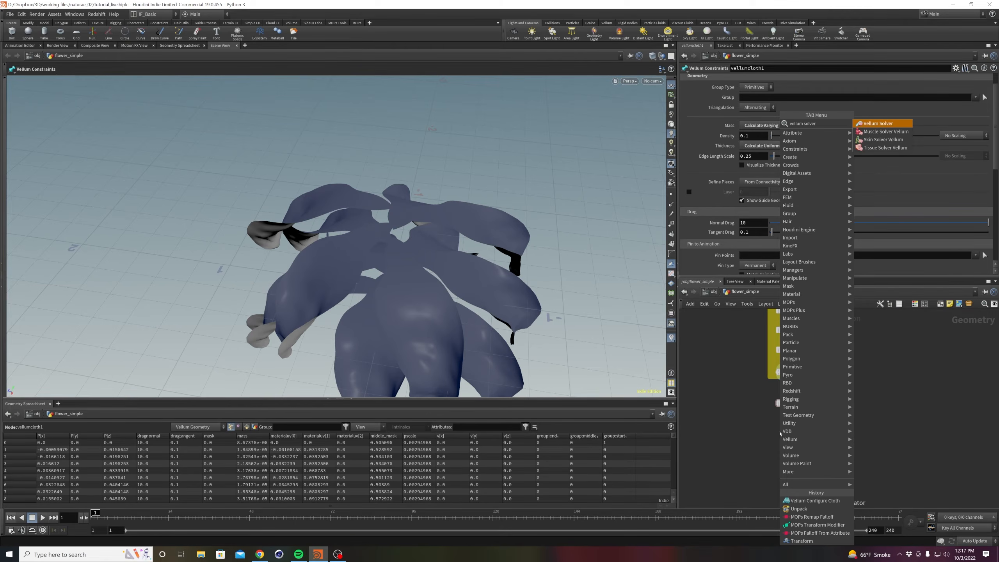
pyautogui.press('Return')
pyautogui.click(781, 432)
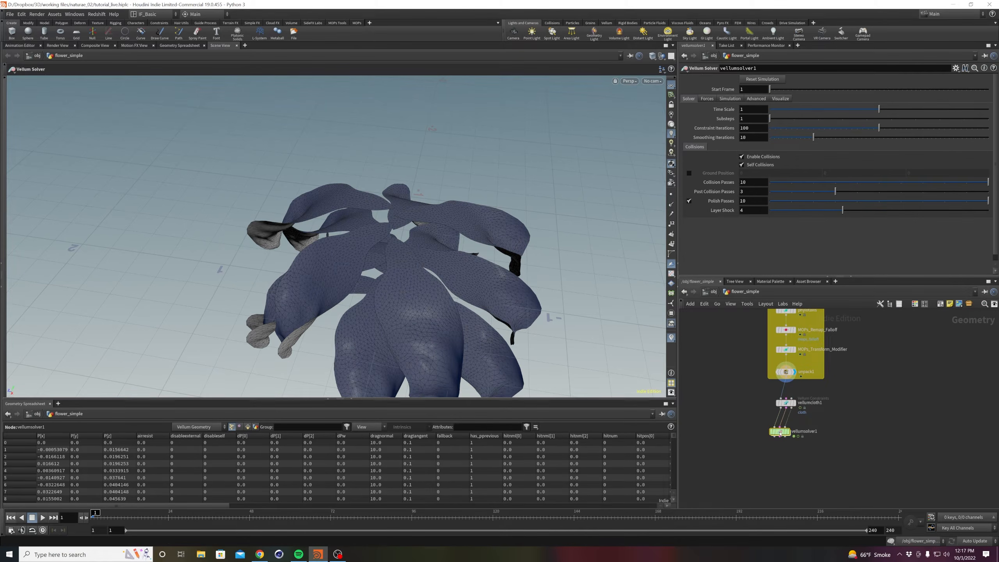
# Rename the Vellum cloth node CLOTH_START and align the Vellum Solver beneath it.
pyautogui.doubleClick(809, 403)
pyautogui.write('CLOTH_START')
pyautogui.press('Return')
pyautogui.moveTo(780, 433); pyautogui.dragTo(787, 430)
pyautogui.moveTo(787, 430)
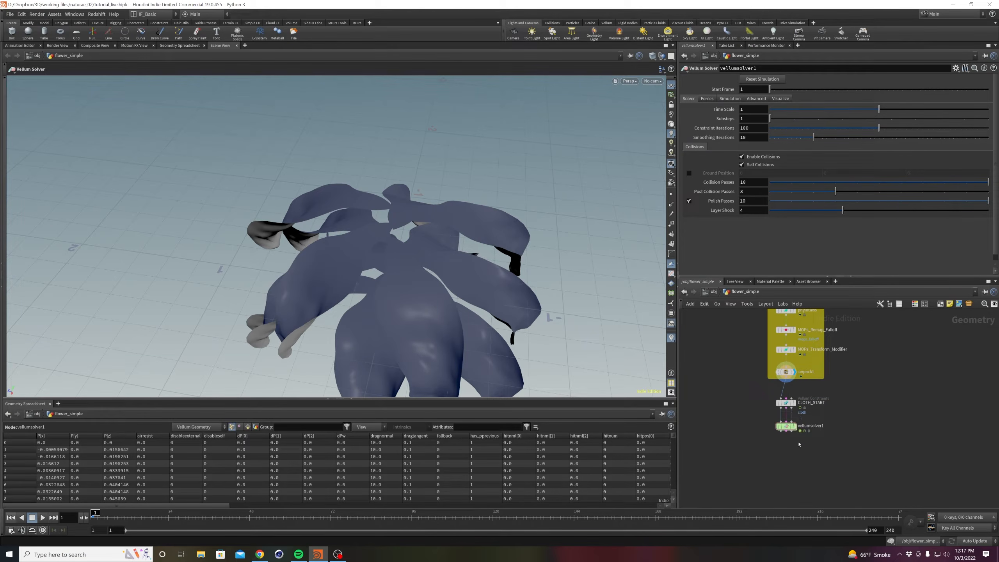
# Display the Vellum Solver and set its Y gravity to 0.
pyautogui.click(794, 426)
pyautogui.moveTo(851, 459); pyautogui.dragTo(766, 421)
pyautogui.click(707, 99)
pyautogui.doubleClick(832, 109)
pyautogui.write('0')
pyautogui.press('Return')
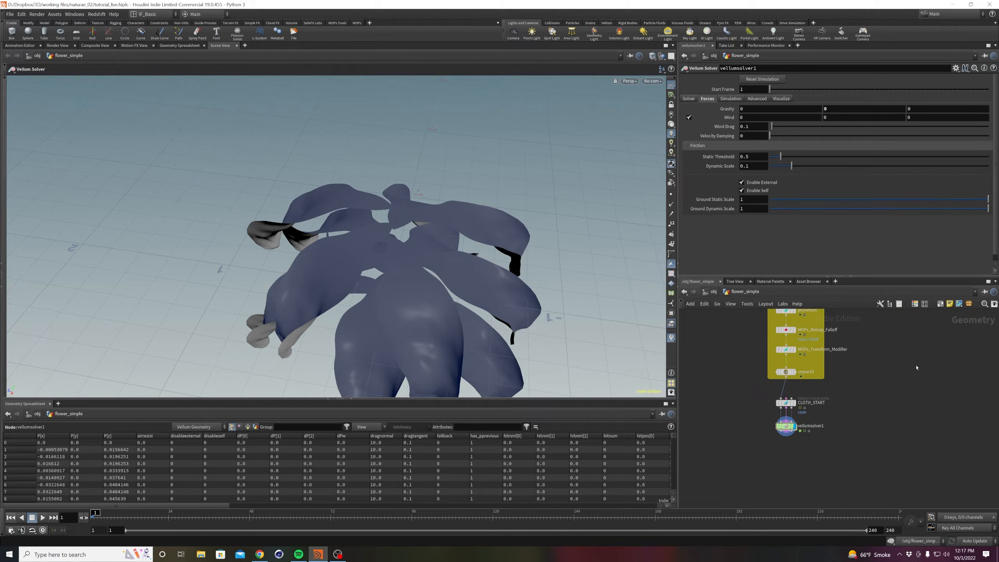
# On CLOTH_START, pin the start point group with the Soft pin type and enable Match Animation.
pyautogui.keyDown('alt'); pyautogui.moveTo(491, 271); pyautogui.dragTo(402, 217); pyautogui.keyUp('alt')
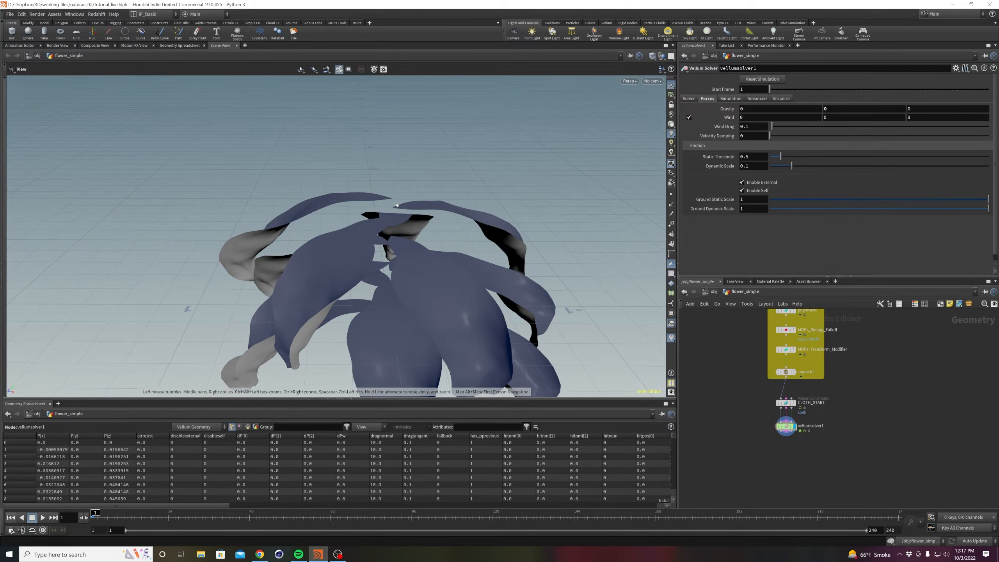
pyautogui.click(787, 403)
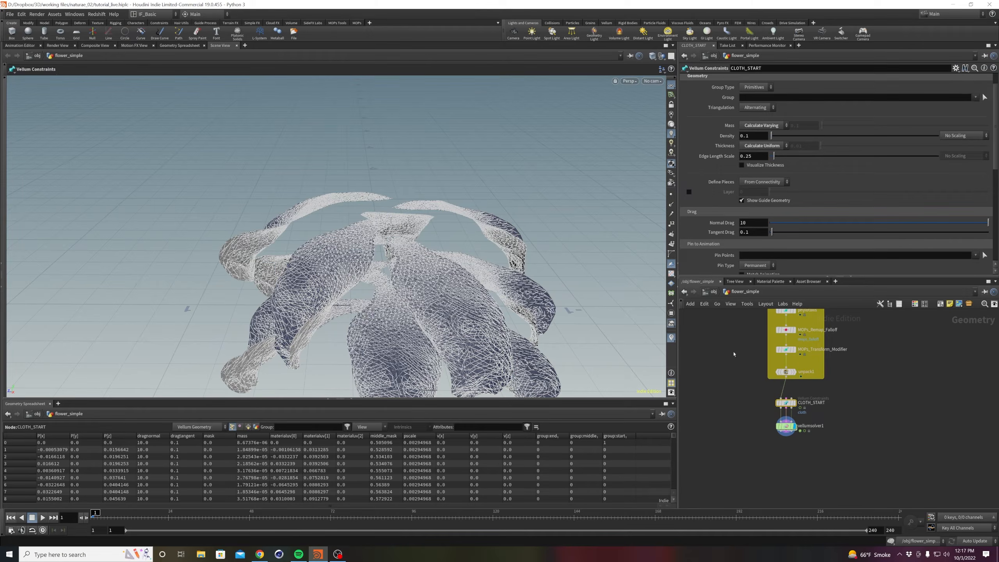
pyautogui.scroll(2, 704, 191)
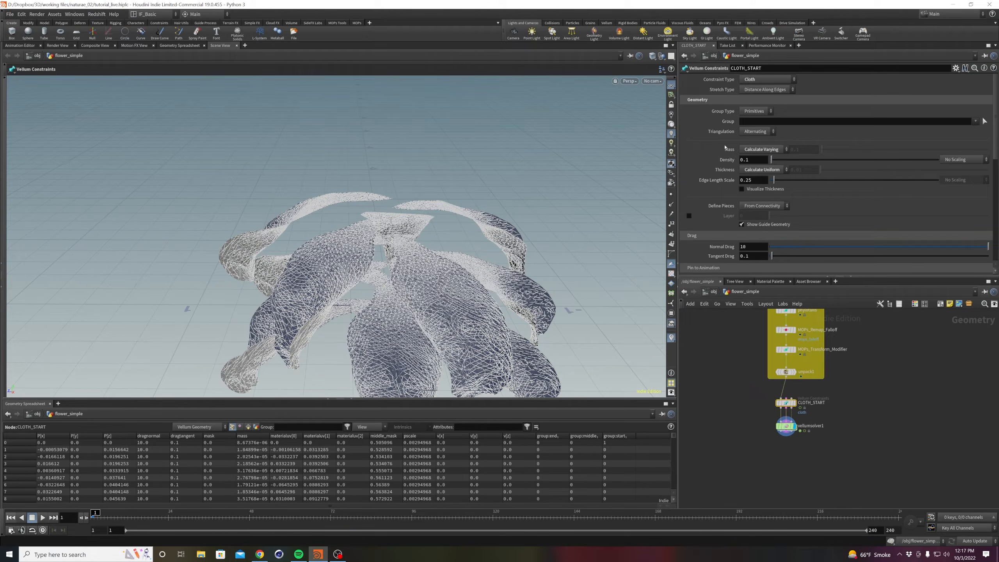
pyautogui.scroll(-5, 720, 144)
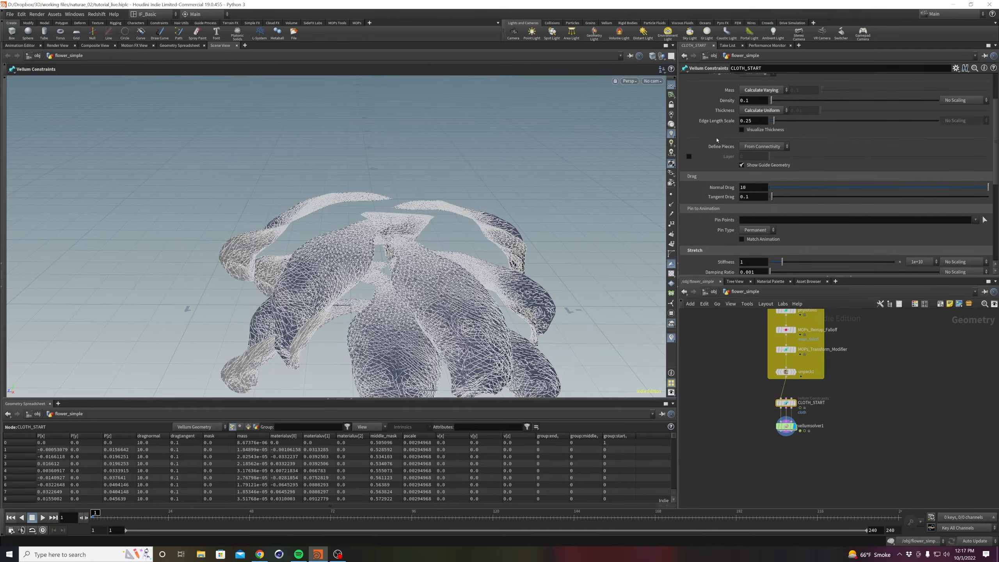
pyautogui.click(977, 221)
pyautogui.click(981, 240)
pyautogui.click(757, 230)
pyautogui.click(749, 254)
# Save the scene and play the Vellum cloth simulation from frame 1.
pyautogui.hotkey('ctrl', 's')
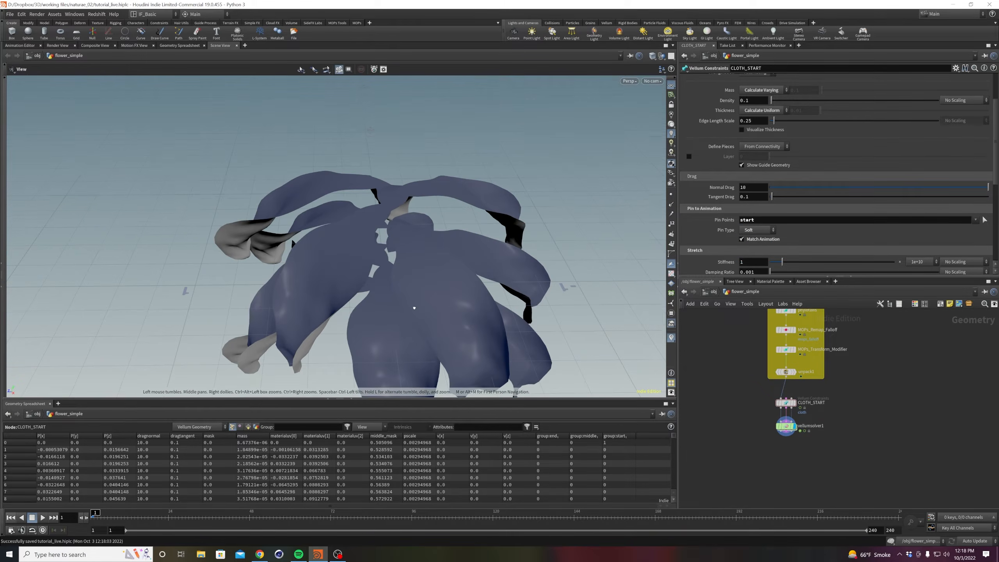
pyautogui.click(42, 517)
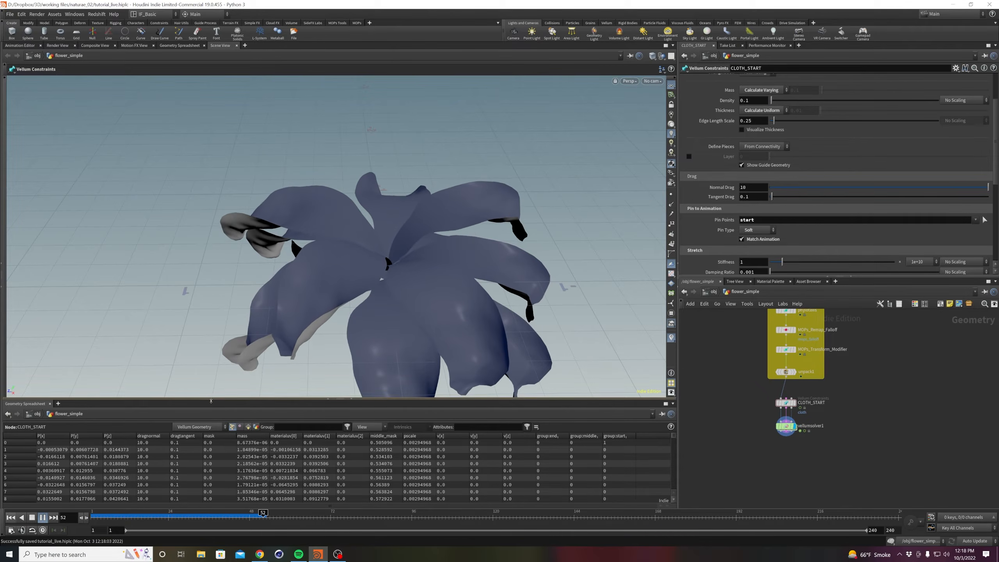
# Stop the simulation, display the unpack node and scrub the original petal animation back to frame 1 for comparison.
pyautogui.click(43, 518)
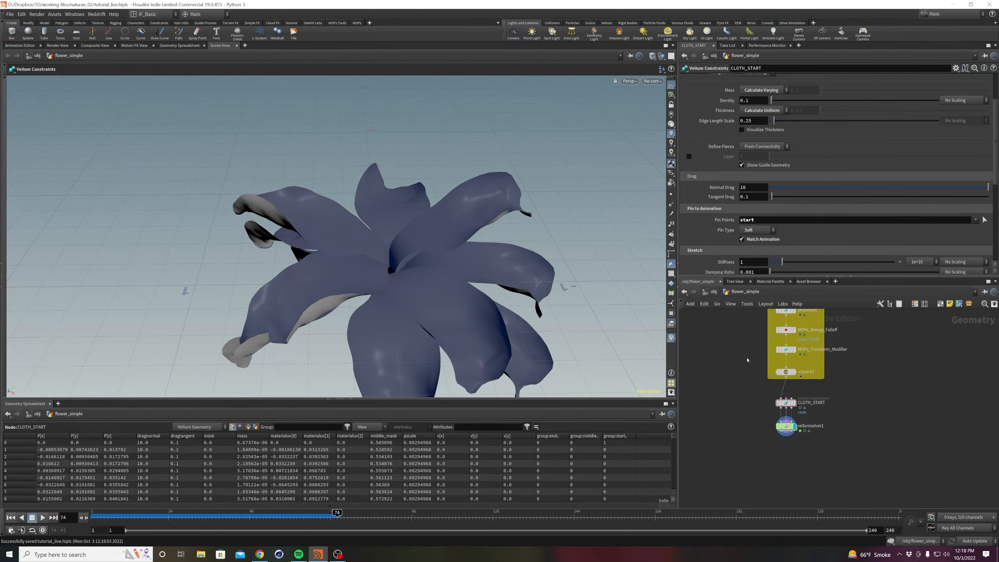
pyautogui.click(796, 372)
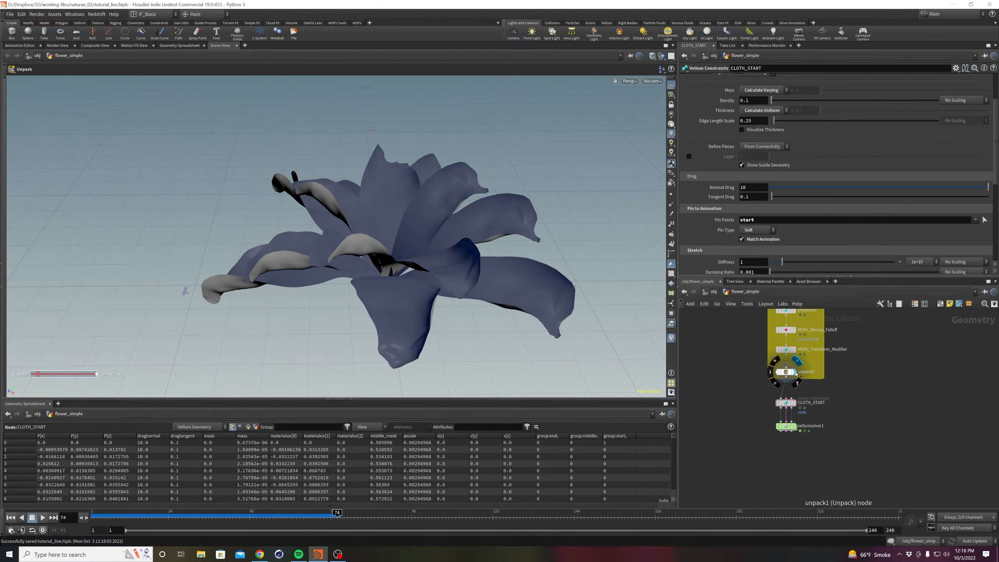
pyautogui.moveTo(112, 516); pyautogui.dragTo(91, 516)
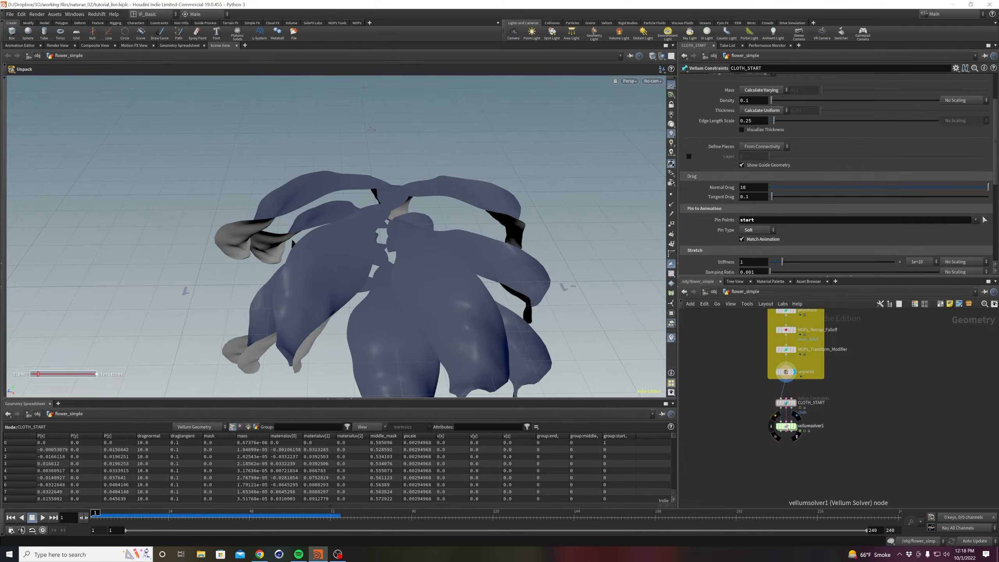
# Insert a Vellum Constraints node between CLOTH_START and the Vellum Solver and rename it pin.
pyautogui.moveTo(785, 426); pyautogui.dragTo(785, 435)
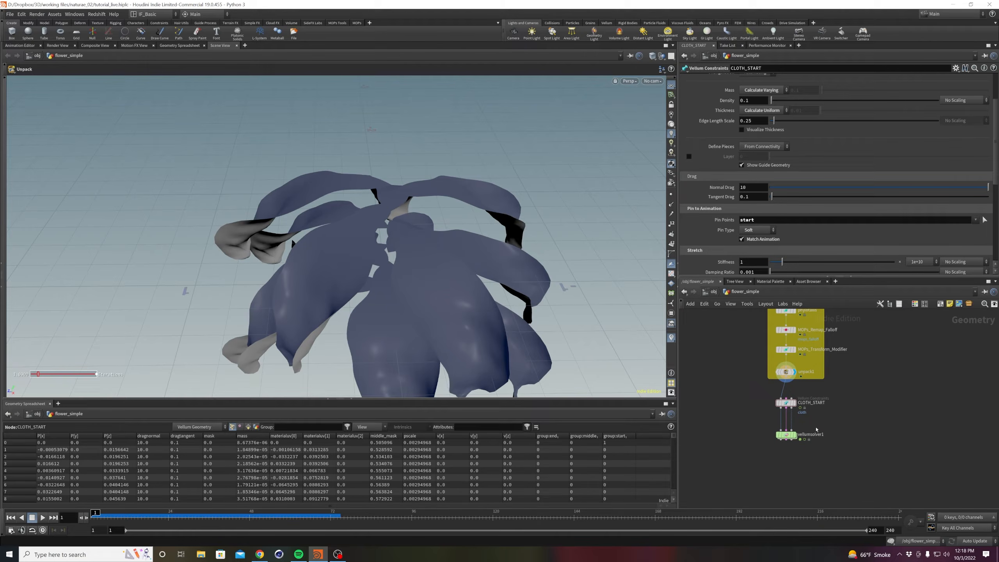
pyautogui.press('Tab')
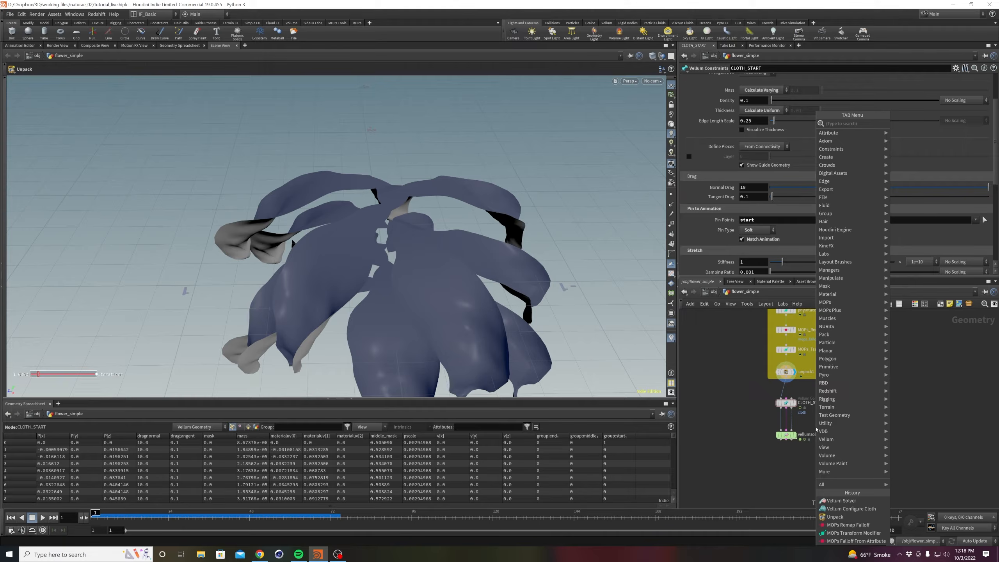
pyautogui.write('vellum cons')
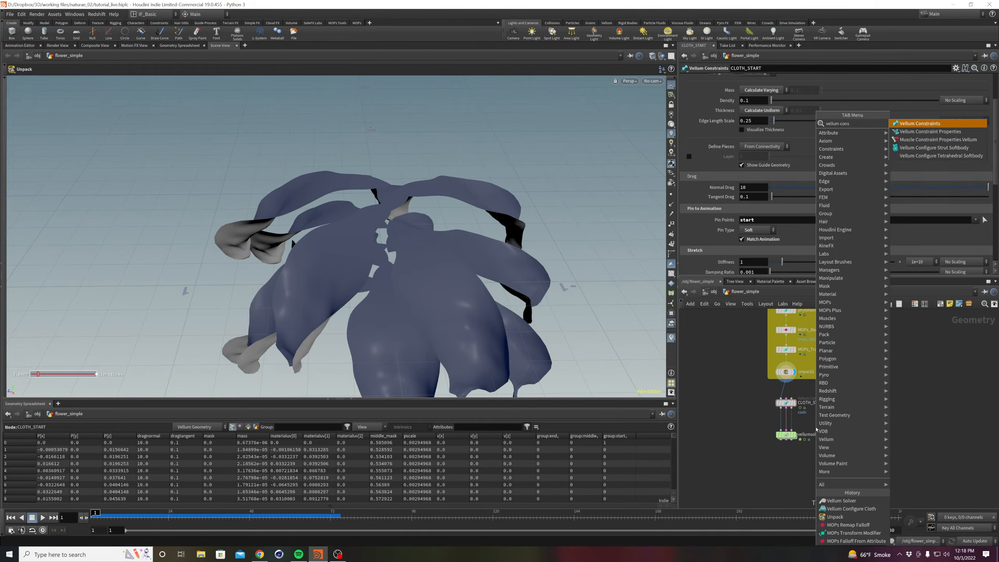
pyautogui.press('Return')
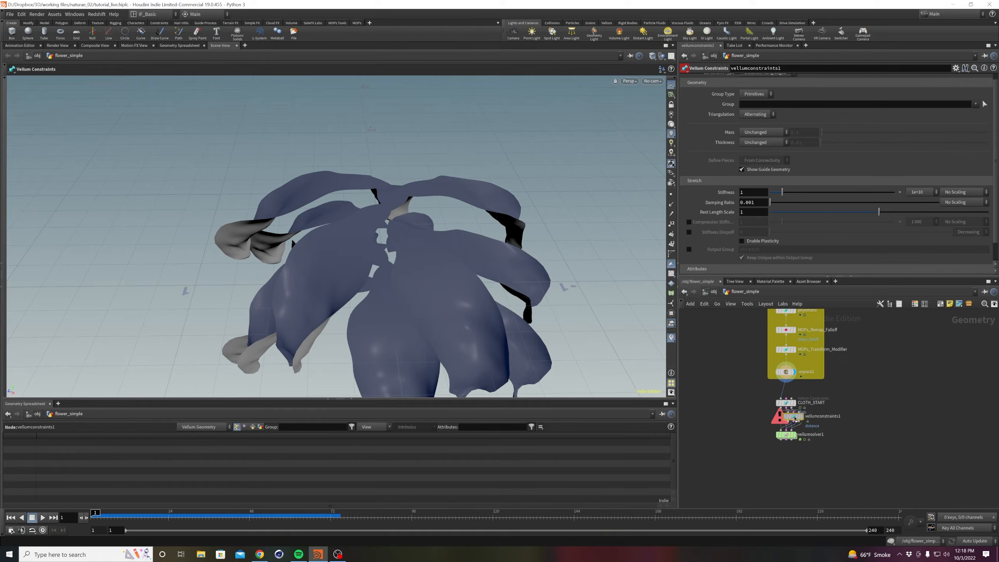
pyautogui.click(814, 427)
pyautogui.doubleClick(822, 423)
pyautogui.write('pin')
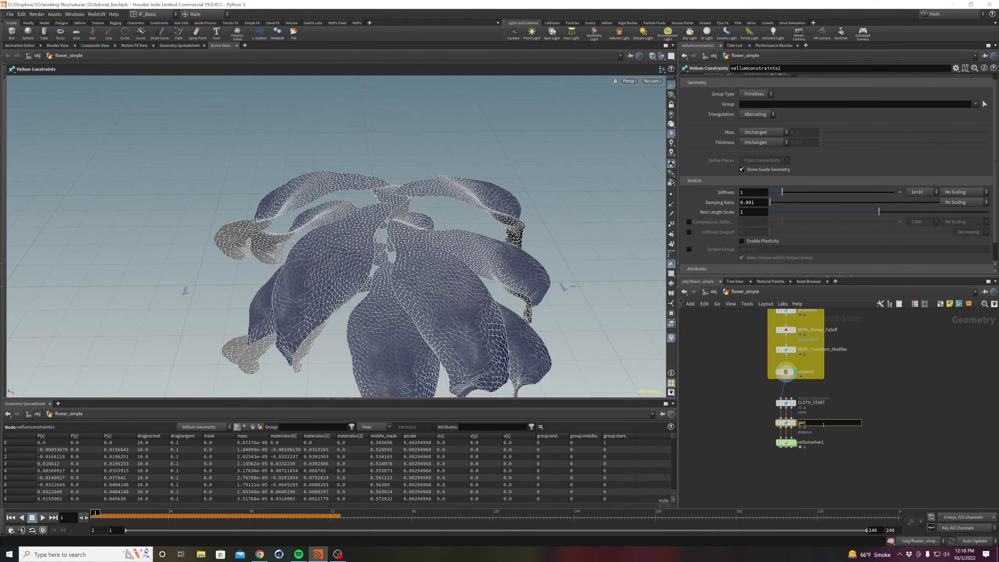
pyautogui.press('Return')
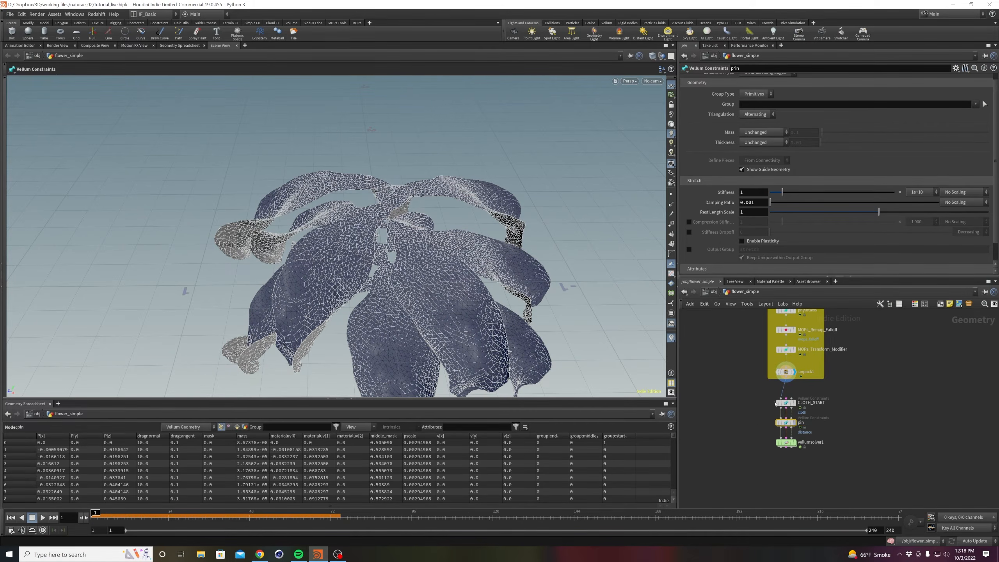
# Set the pin node's constraint type to Pin to Target, with group type Points and group *.
pyautogui.scroll(1, 774, 89)
pyautogui.click(766, 80)
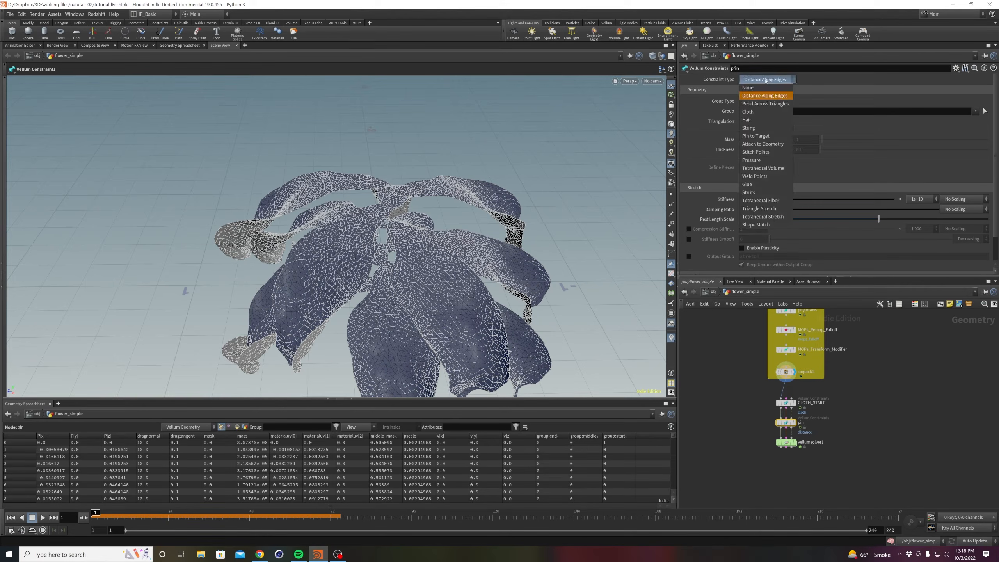
pyautogui.click(762, 135)
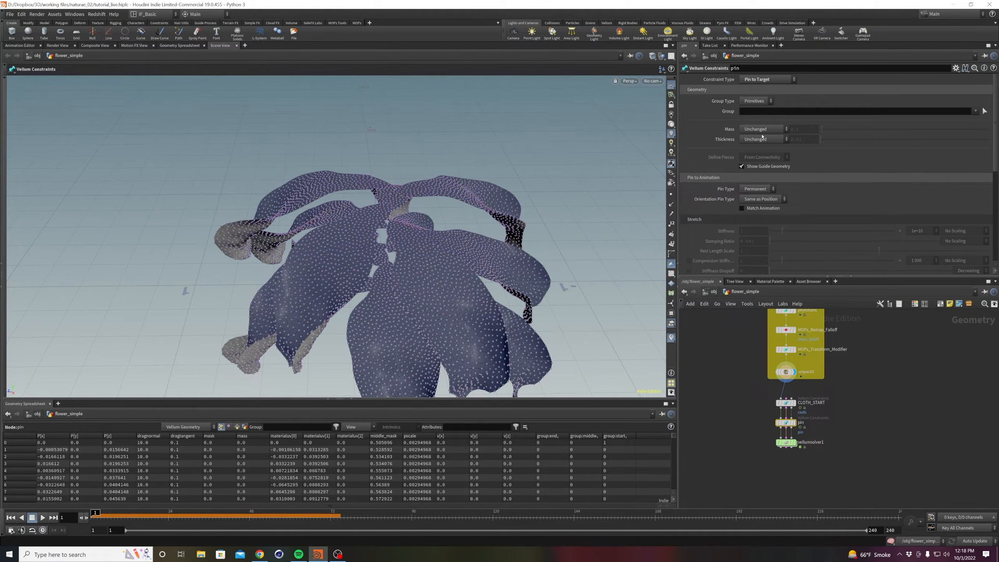
pyautogui.click(876, 404)
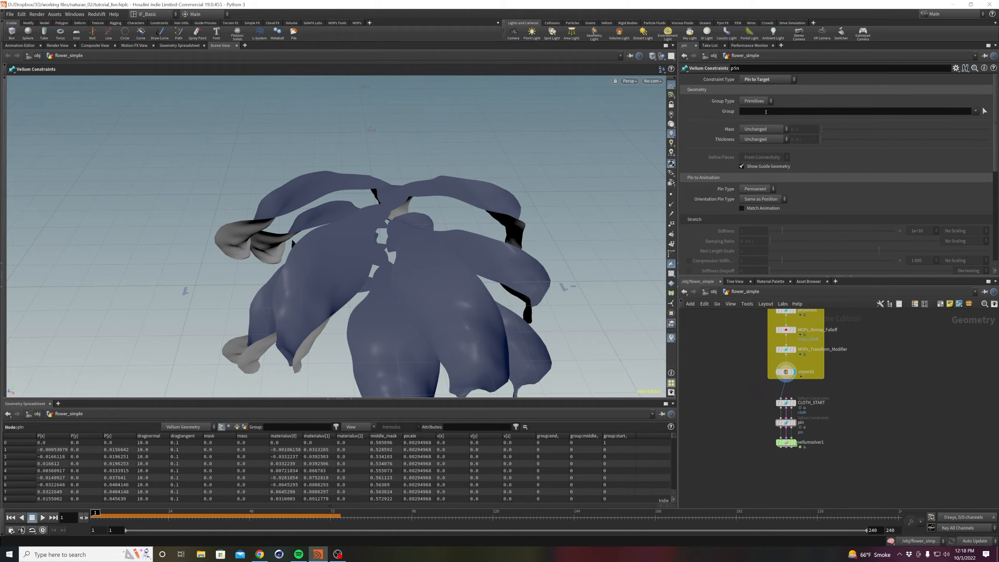
pyautogui.click(754, 101)
pyautogui.click(752, 109)
pyautogui.click(756, 112)
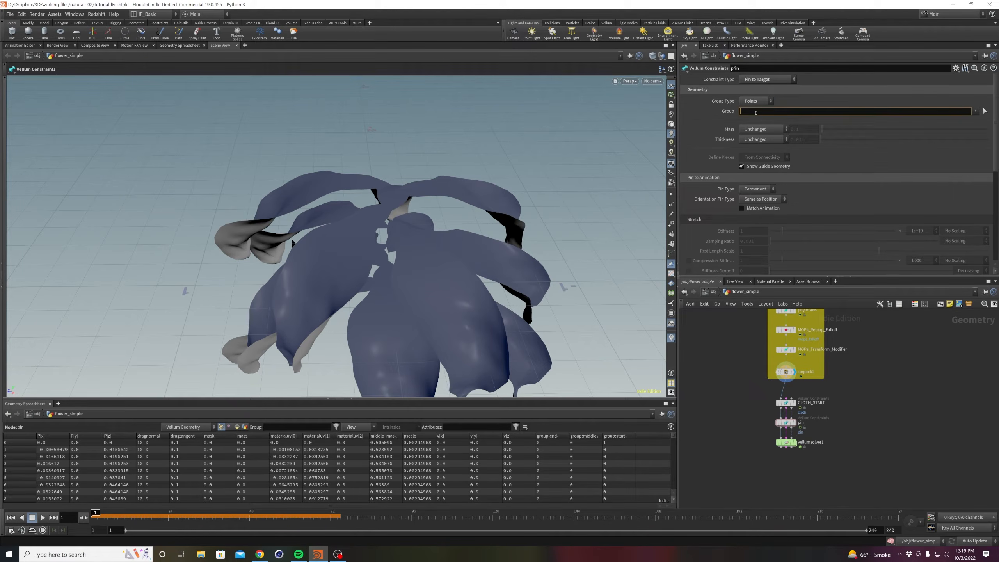
pyautogui.write('*')
pyautogui.press('Return')
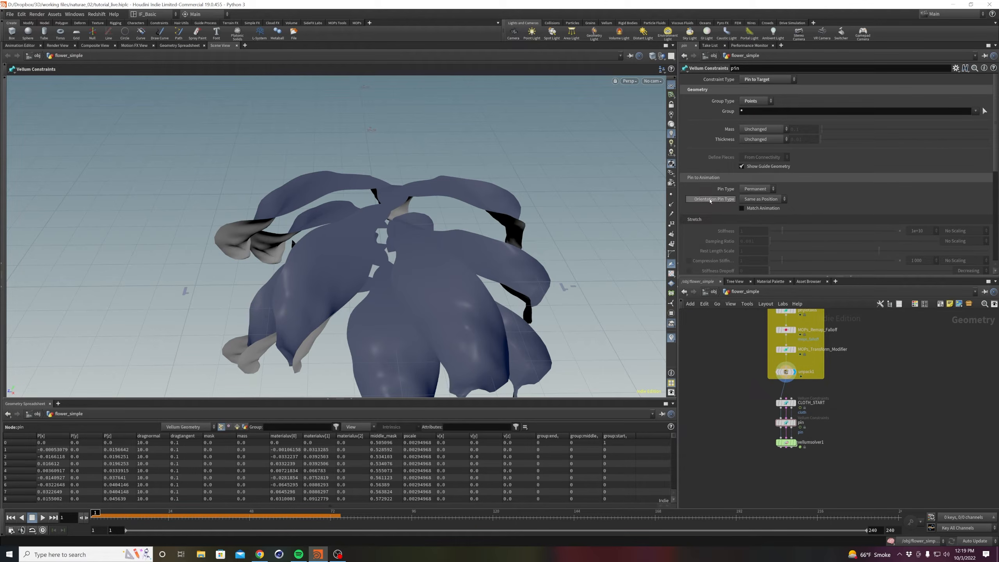
# Set the pin node's Pin Type to Soft and enable Match Animation.
pyautogui.click(755, 192)
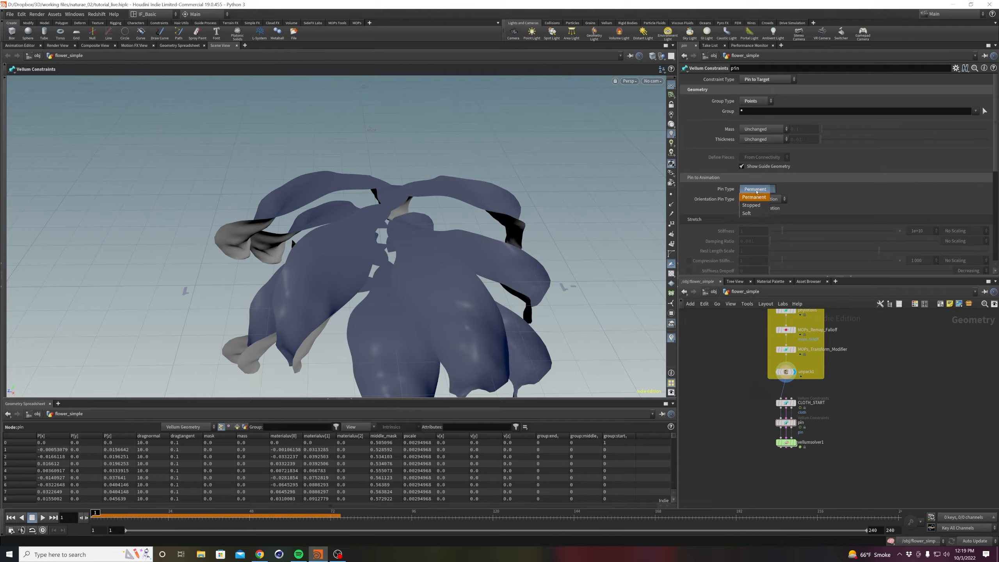
pyautogui.click(758, 213)
pyautogui.click(742, 209)
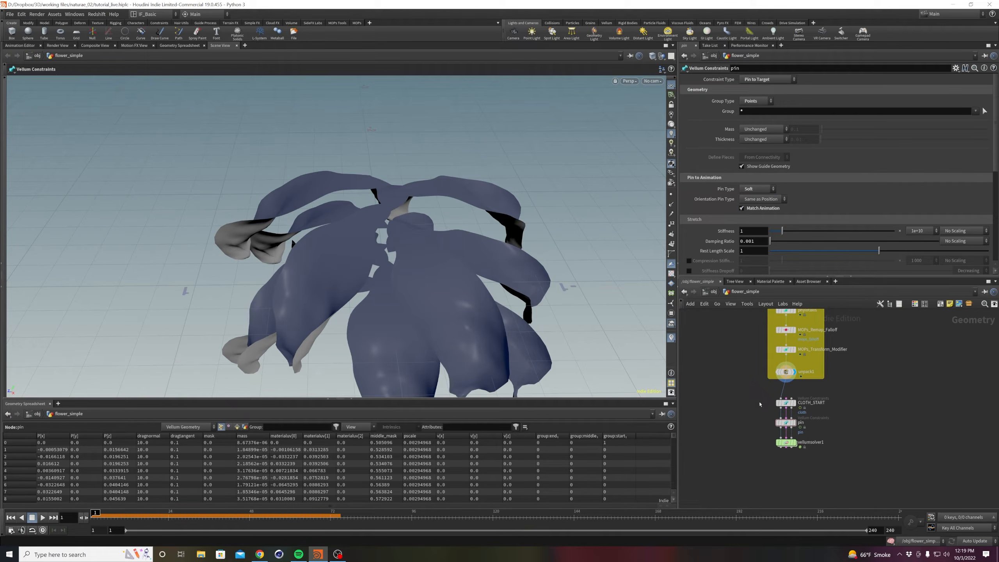
# Scrub the unpacked petal animation near the start and inspect the pin node's constraint guides from several angles.
pyautogui.click(787, 372)
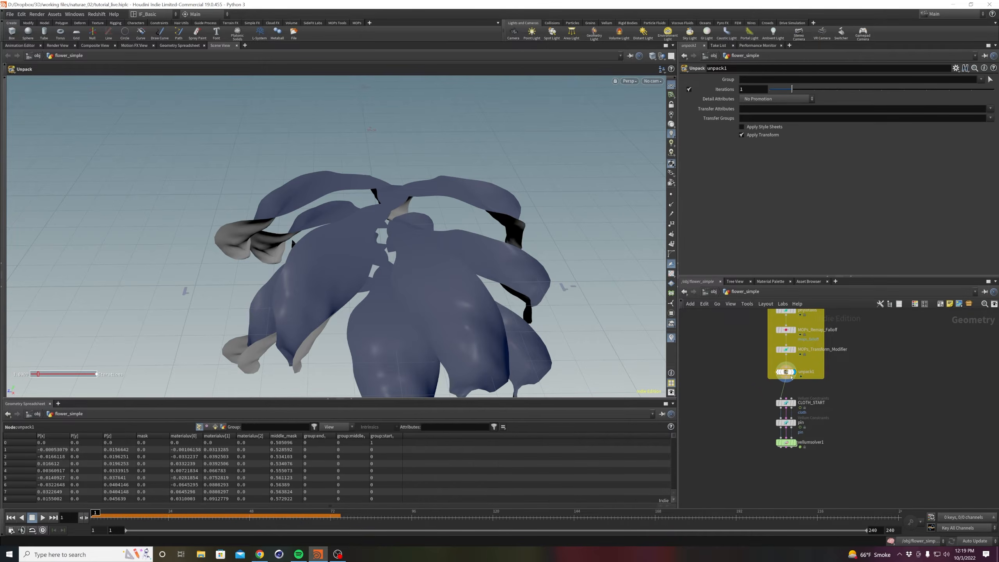
pyautogui.click(177, 514)
pyautogui.moveTo(176, 514); pyautogui.dragTo(97, 514)
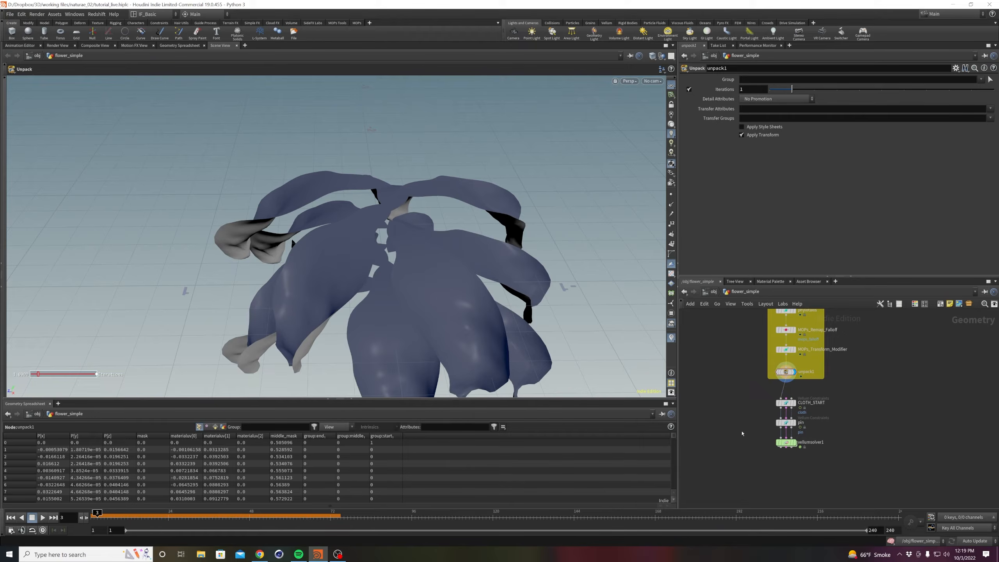
pyautogui.click(786, 423)
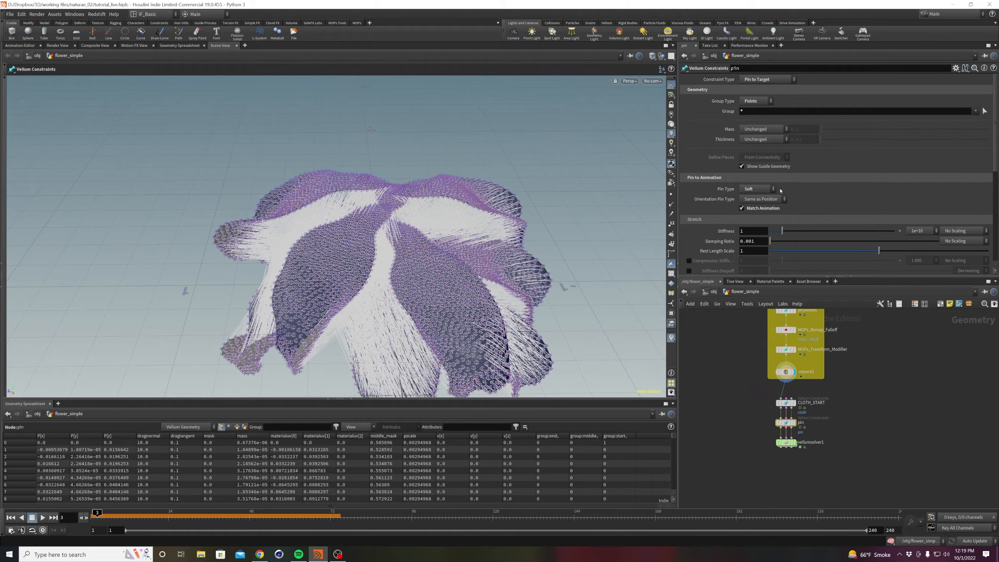
pyautogui.click(774, 189)
pyautogui.click(816, 193)
pyautogui.moveTo(431, 290); pyautogui.dragTo(617, 377)
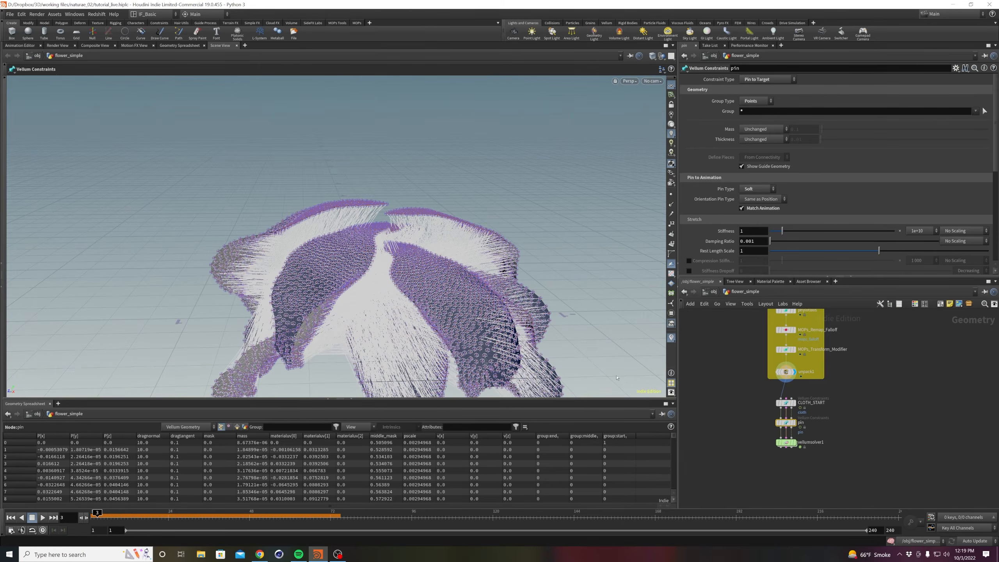
pyautogui.moveTo(410, 345); pyautogui.dragTo(428, 226)
pyautogui.press('Escape')
pyautogui.press('Return')
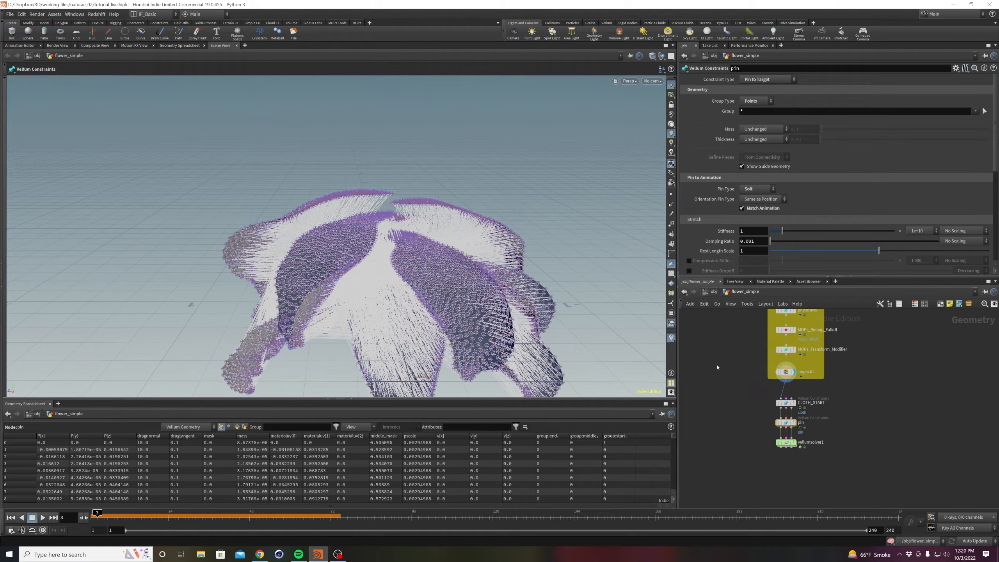
# Try pinning every point on CLOTH_START by setting Pin Points to *, and undo that change.
pyautogui.click(723, 390)
pyautogui.moveTo(755, 415); pyautogui.dragTo(808, 430)
pyautogui.click(786, 403)
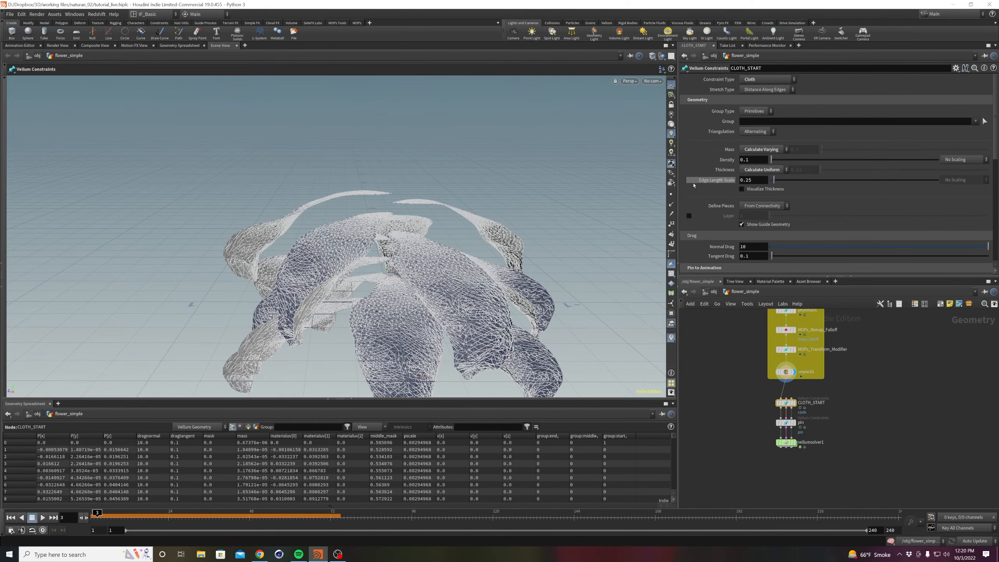
pyautogui.scroll(-3, 711, 177)
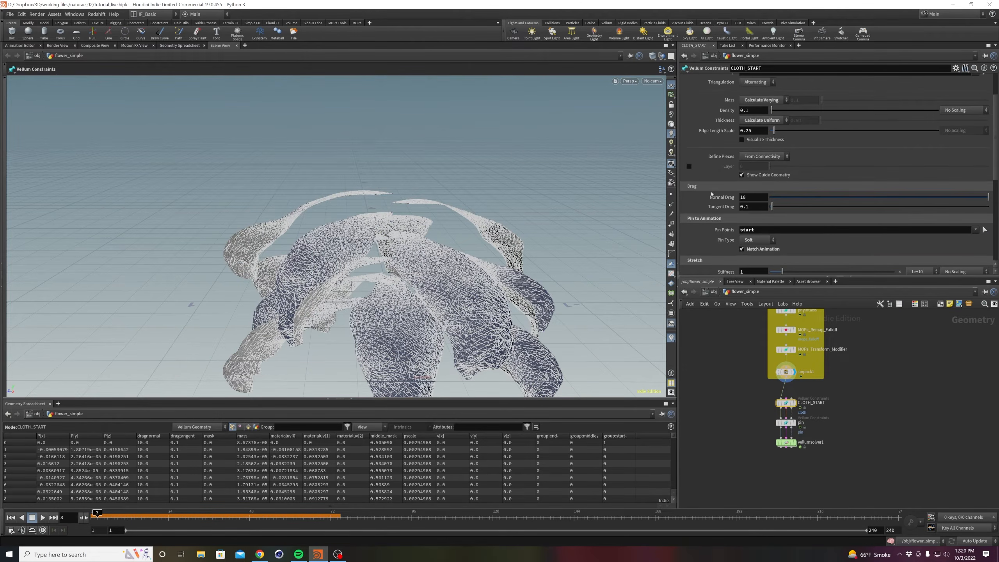
pyautogui.moveTo(755, 230); pyautogui.dragTo(720, 234)
pyautogui.write('*')
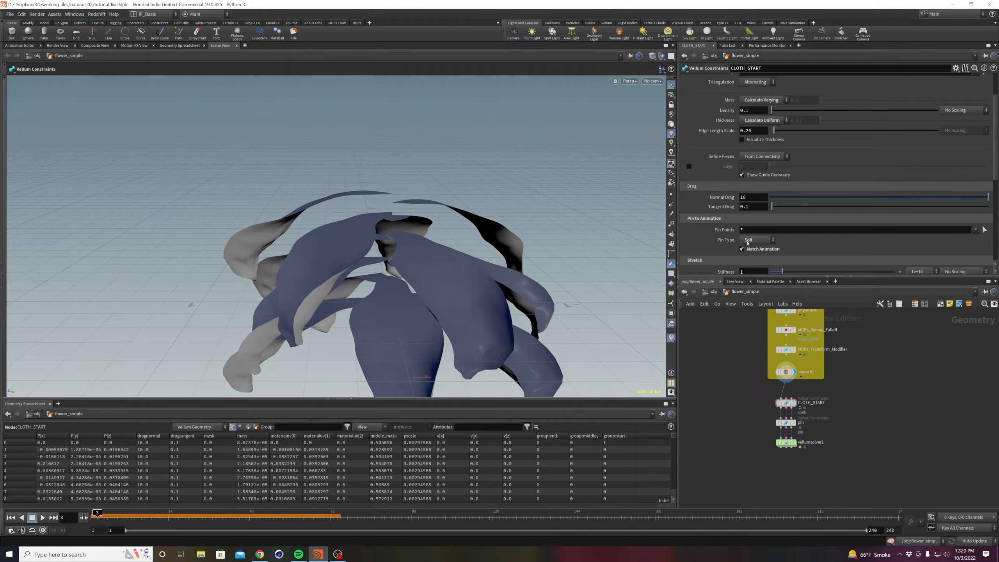
pyautogui.scroll(-1, 705, 238)
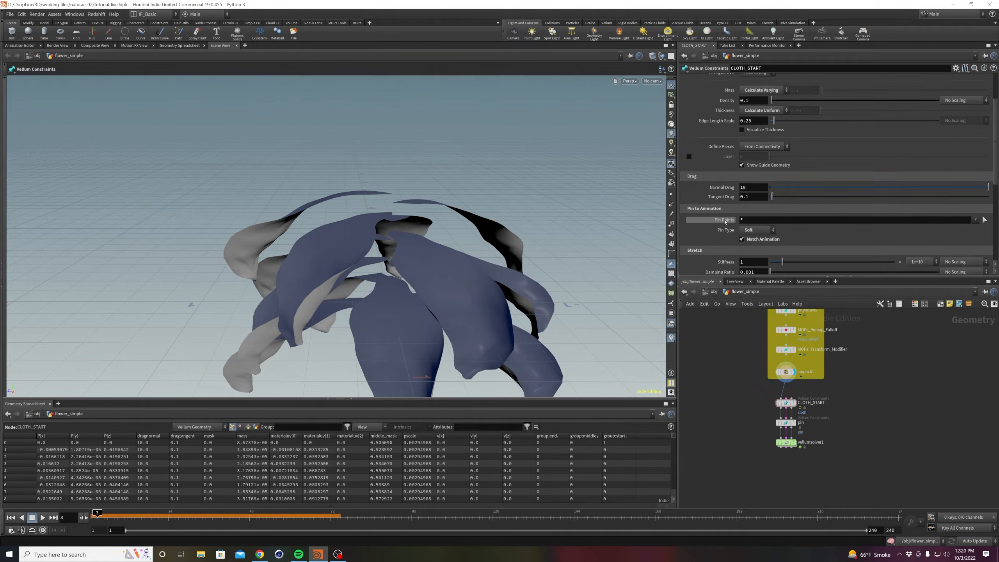
pyautogui.hotkey('ctrl', 'z')
pyautogui.hotkey('ctrl', 'z')
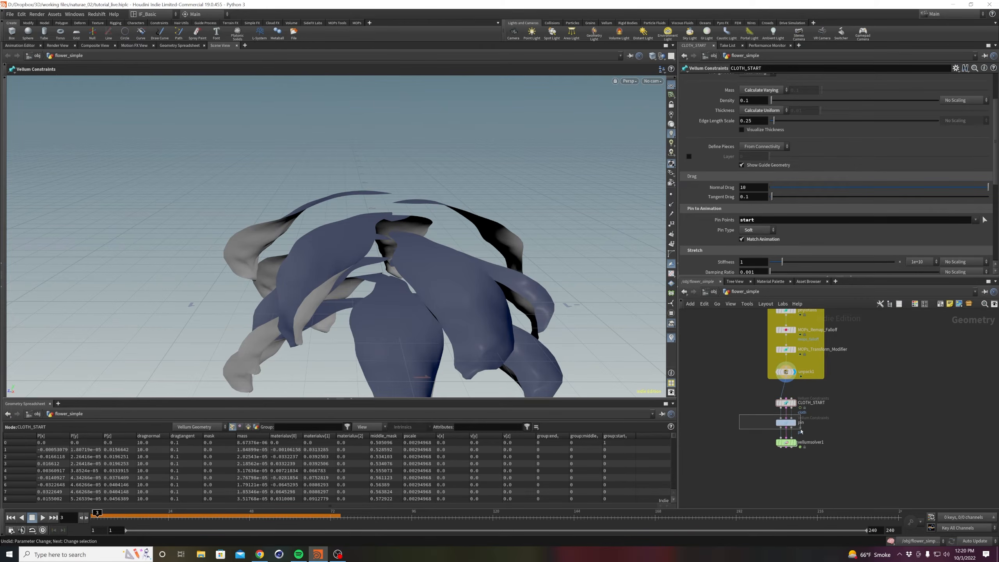
# On the pin node at frame 1, set the Stretch stiffness multiplier to 0.0001, Stretch damping ratio to 0.01 and Bend stiffness multiplier to 0.0001.
pyautogui.click(786, 422)
pyautogui.scroll(-2, 746, 182)
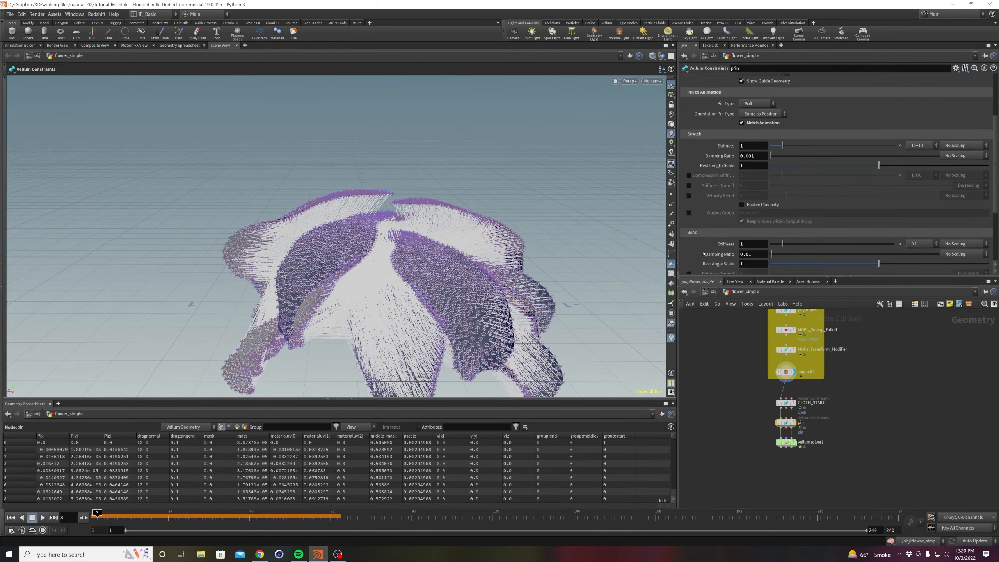
pyautogui.scroll(-2, 719, 195)
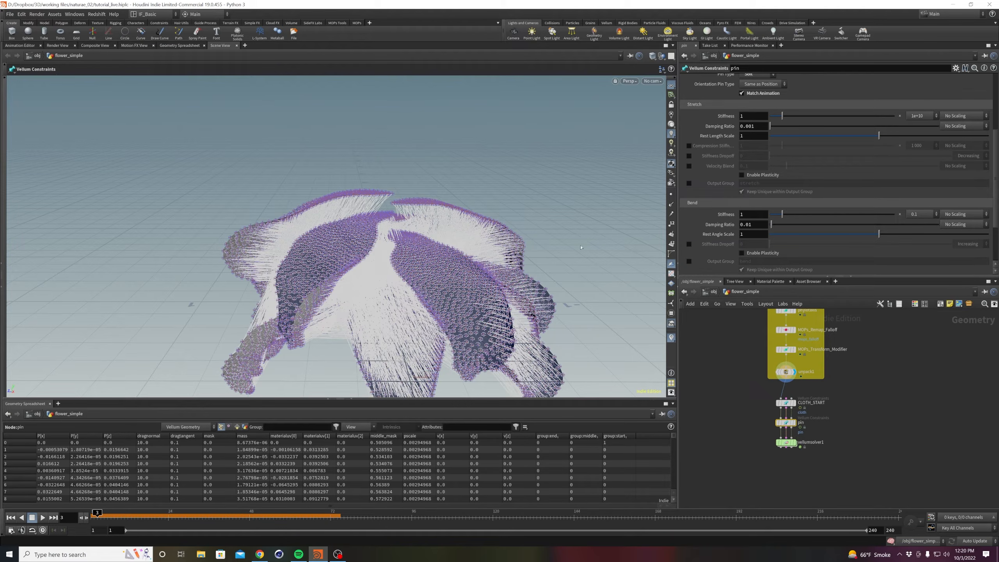
pyautogui.click(12, 518)
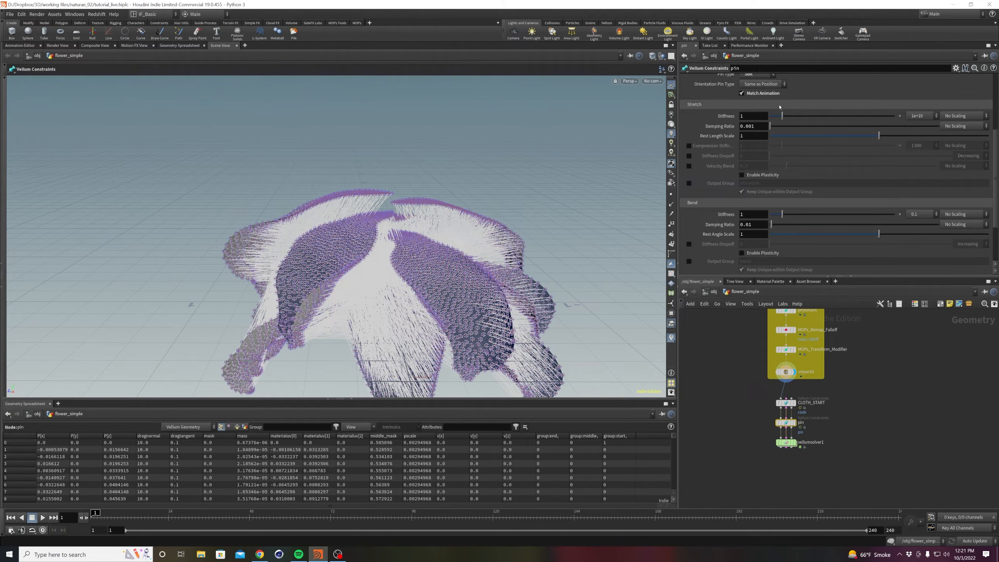
pyautogui.click(920, 116)
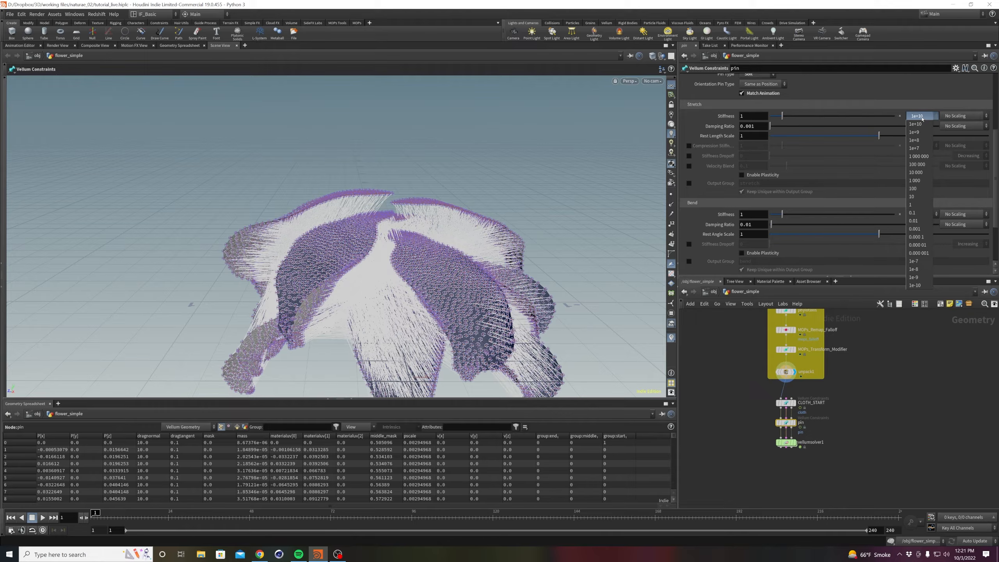
pyautogui.click(916, 237)
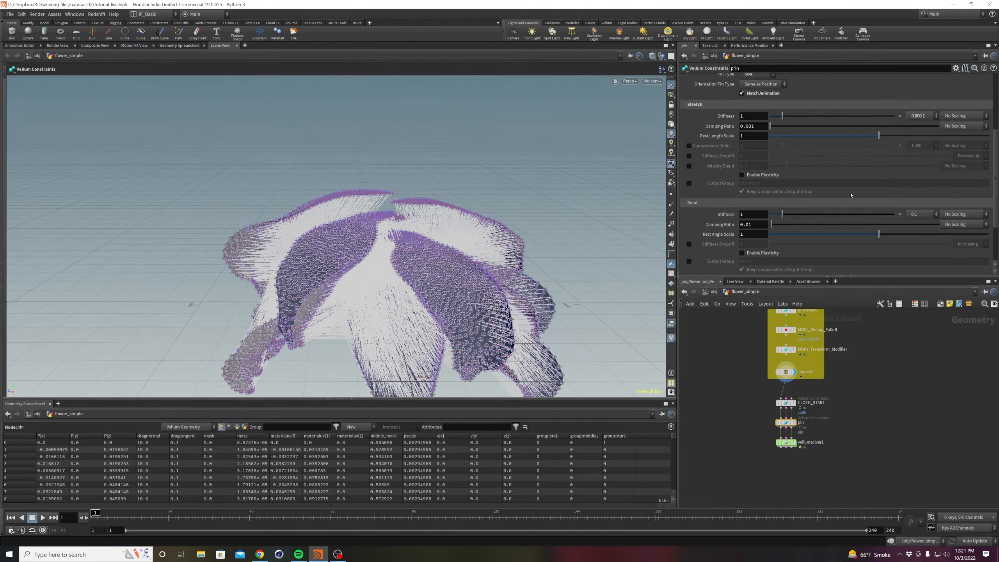
pyautogui.moveTo(748, 132); pyautogui.dragTo(749, 132)
pyautogui.press('Return')
pyautogui.click(922, 215)
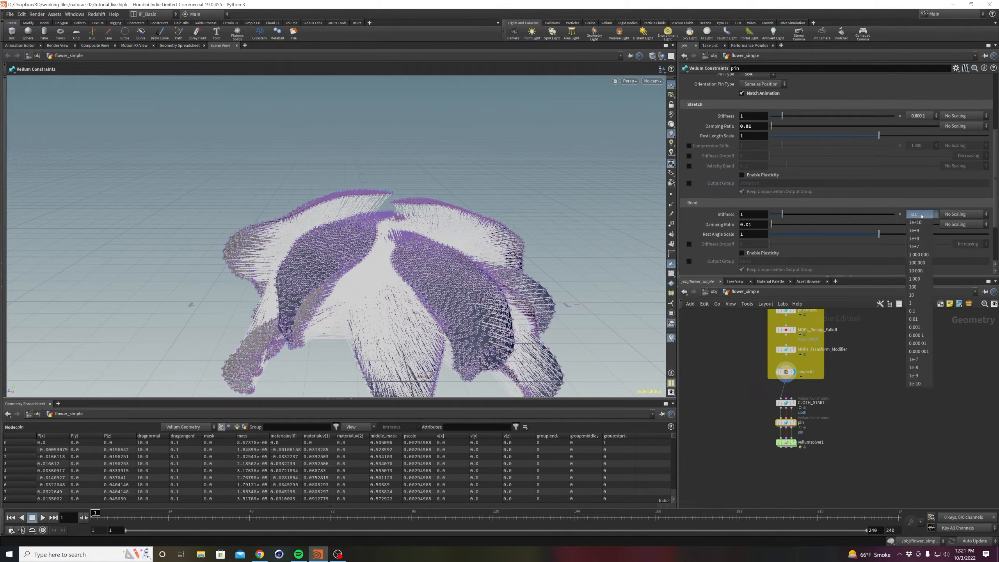
pyautogui.click(925, 333)
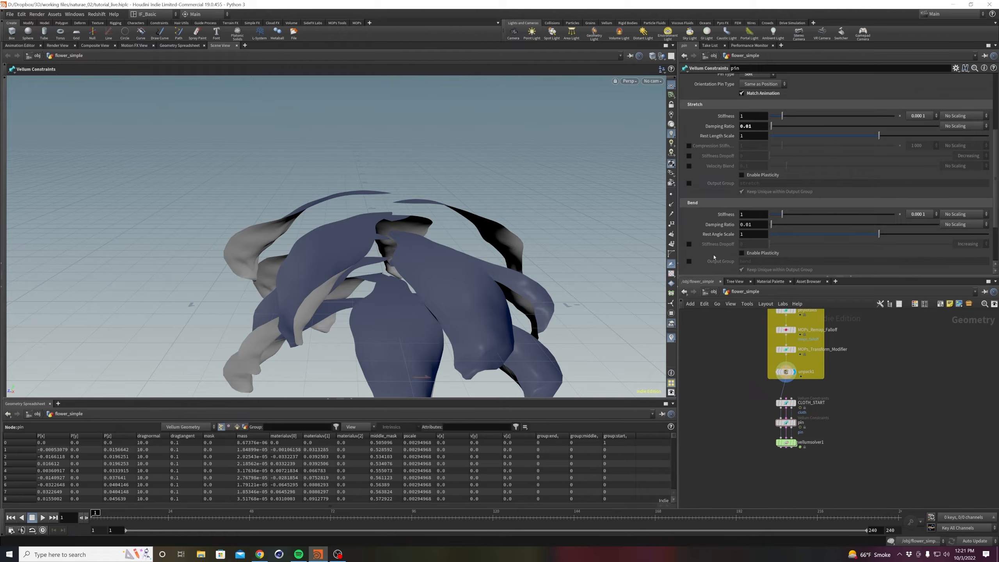
# Save the scene, display the Vellum Solver and play the simulation with the soft pin constraint.
pyautogui.hotkey('ctrl', 's')
pyautogui.click(793, 442)
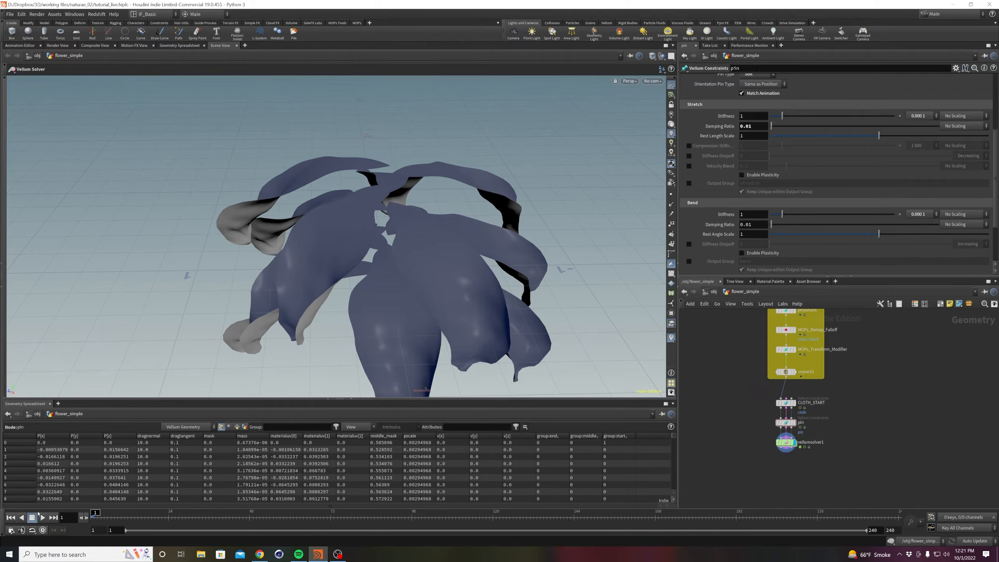
pyautogui.click(43, 518)
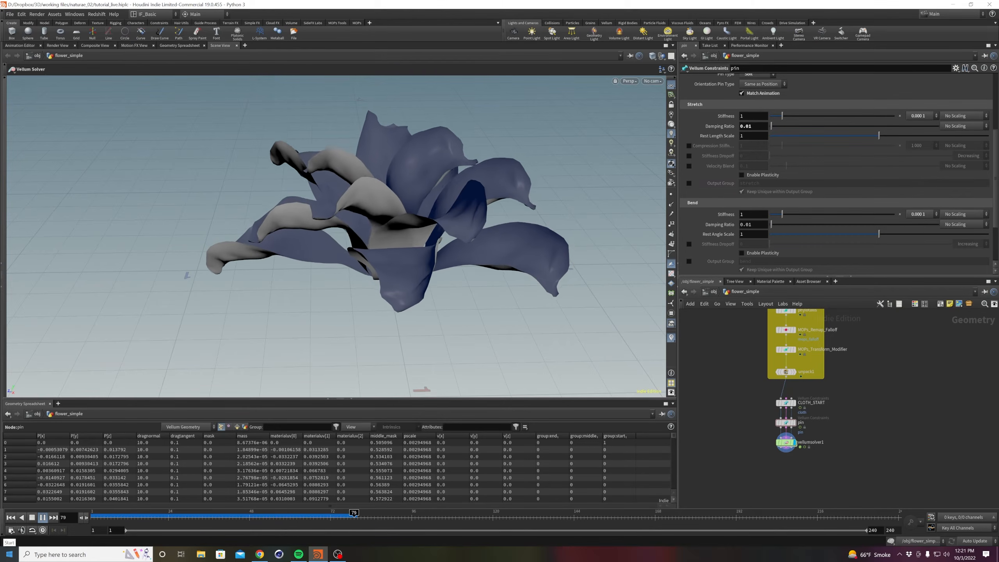
# Stop the simulation playback and scrub the original unpacked petal animation back to frame 1 from several angles.
pyautogui.click(42, 518)
pyautogui.press('Escape')
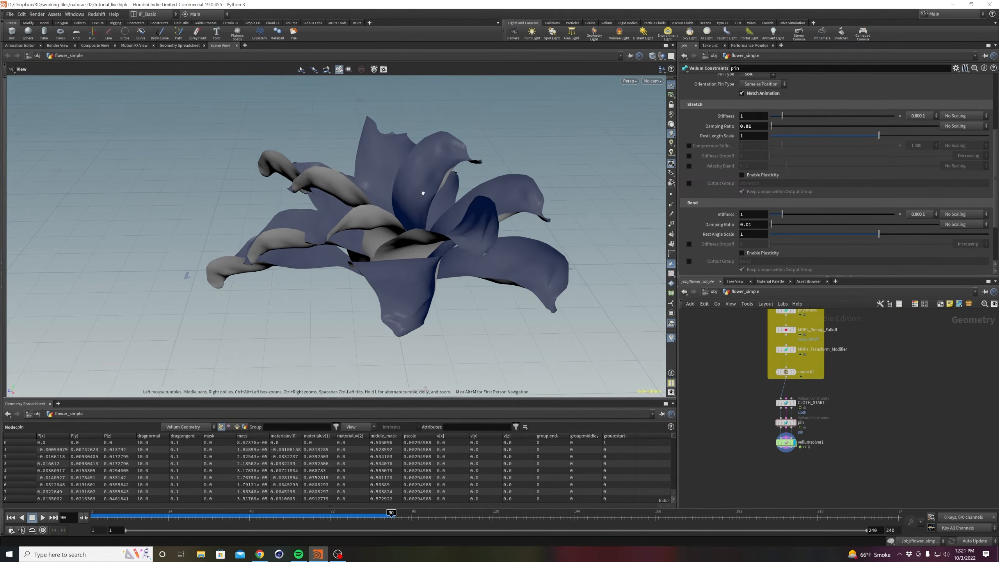
pyautogui.moveTo(419, 368); pyautogui.dragTo(405, 278)
pyautogui.moveTo(228, 514); pyautogui.dragTo(316, 514)
pyautogui.click(797, 372)
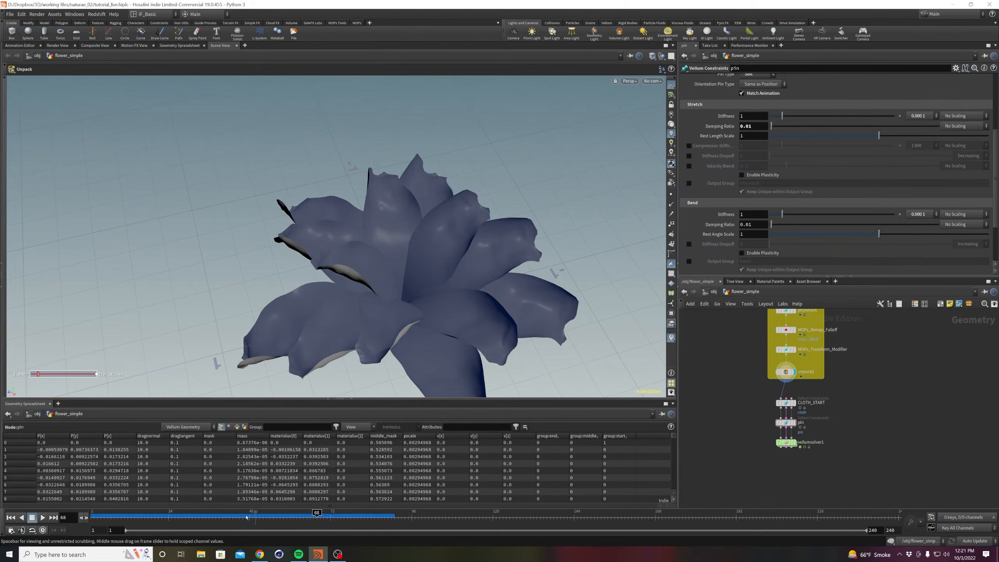
pyautogui.moveTo(201, 514); pyautogui.dragTo(114, 515)
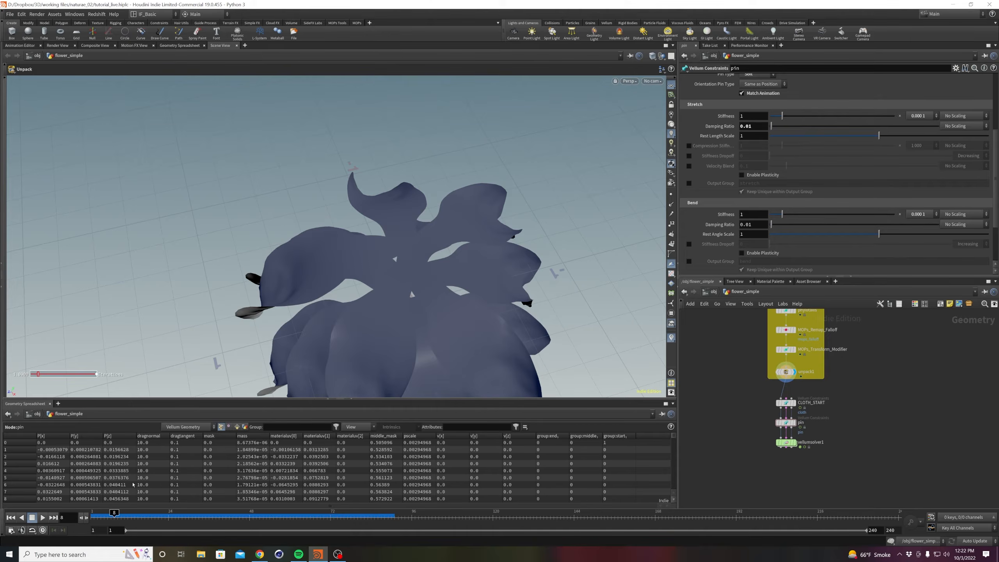
pyautogui.keyDown('alt'); pyautogui.moveTo(300, 240); pyautogui.dragTo(285, 217); pyautogui.keyUp('alt')
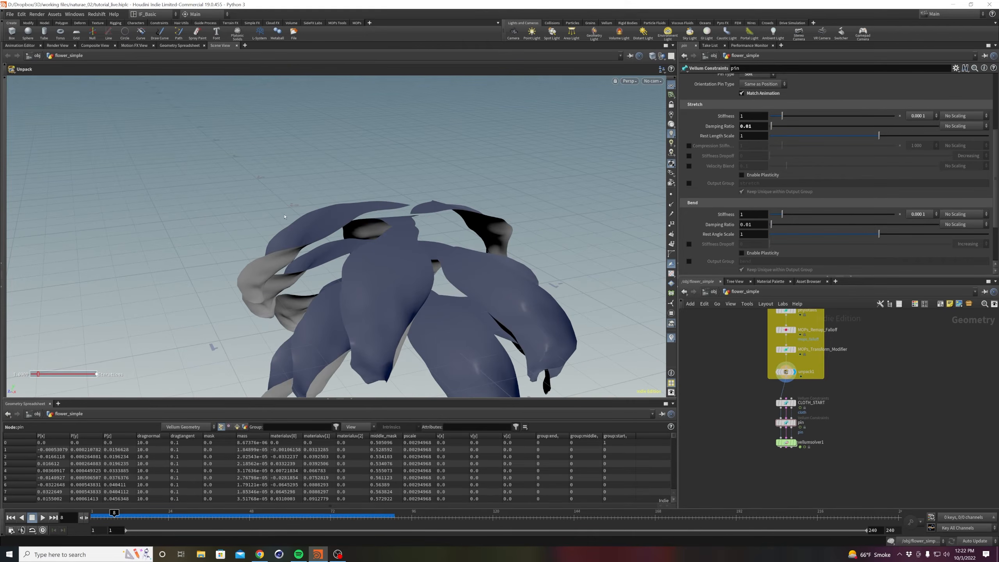
pyautogui.moveTo(114, 515); pyautogui.dragTo(43, 509)
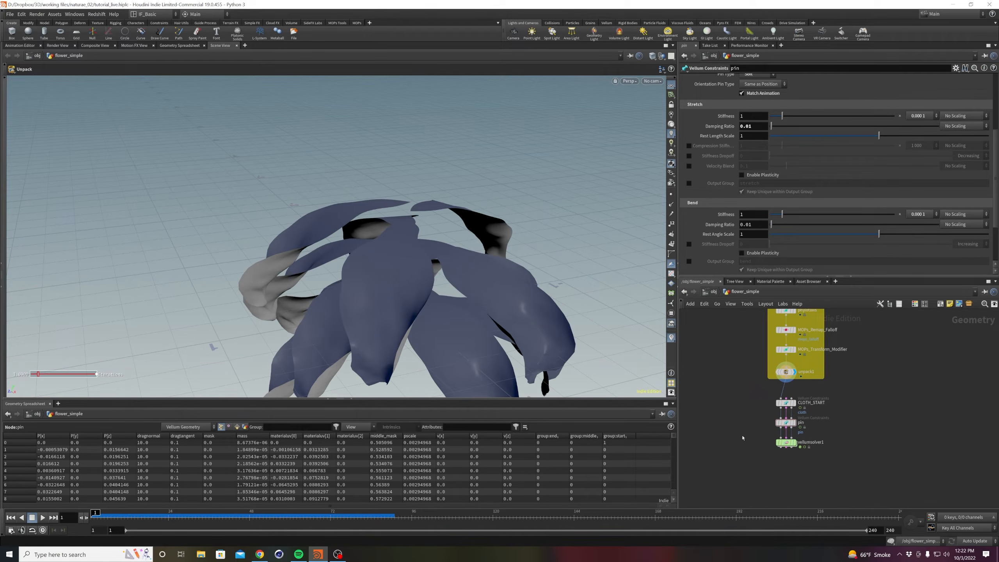
# Display the Vellum Solver result, scrub and play the simulation, and examine the opened petals from different angles.
pyautogui.click(794, 442)
pyautogui.keyDown('alt'); pyautogui.moveTo(441, 291); pyautogui.dragTo(379, 307); pyautogui.keyUp('alt')
pyautogui.keyDown('alt'); pyautogui.moveTo(380, 308); pyautogui.dragTo(367, 323, button='right'); pyautogui.keyUp('alt')
pyautogui.keyDown('alt'); pyautogui.moveTo(367, 323); pyautogui.dragTo(385, 314); pyautogui.keyUp('alt')
pyautogui.moveTo(133, 515); pyautogui.dragTo(168, 516)
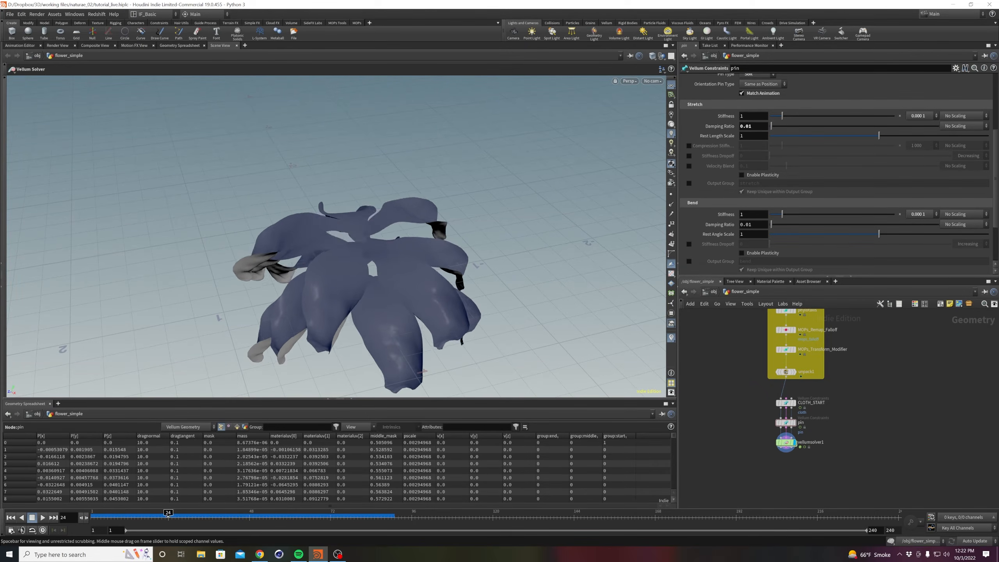
pyautogui.click(786, 442)
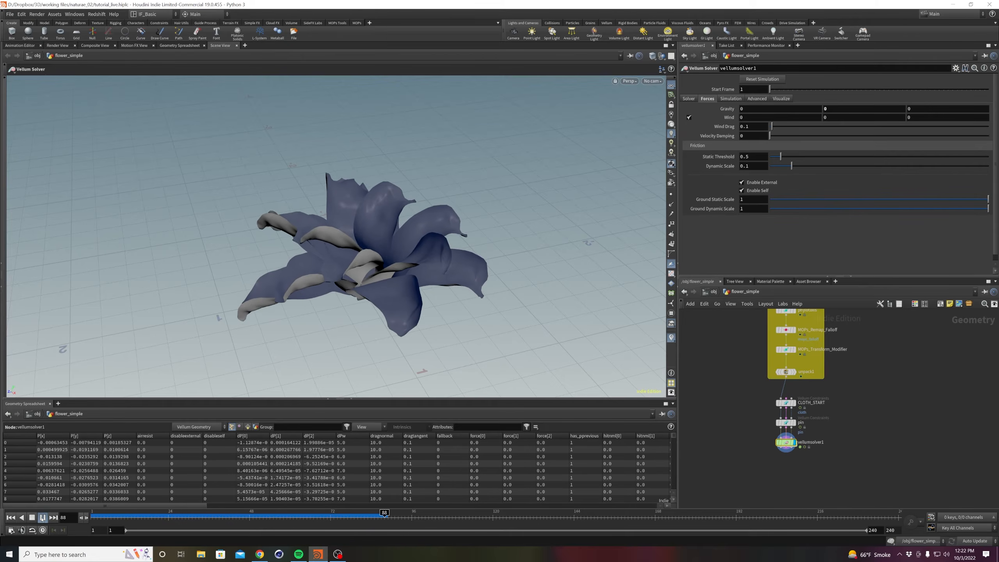
pyautogui.press('Escape')
pyautogui.moveTo(321, 292); pyautogui.dragTo(299, 224)
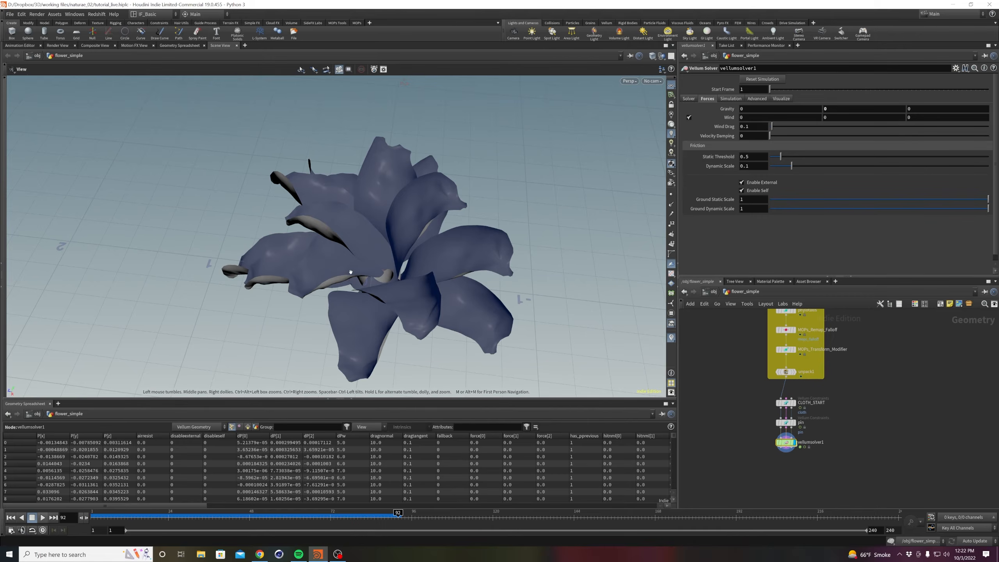
# At frame 1, add a Vellum Rest Blend node inside the Vellum Solver and wire it into the FORCE output.
pyautogui.click(10, 518)
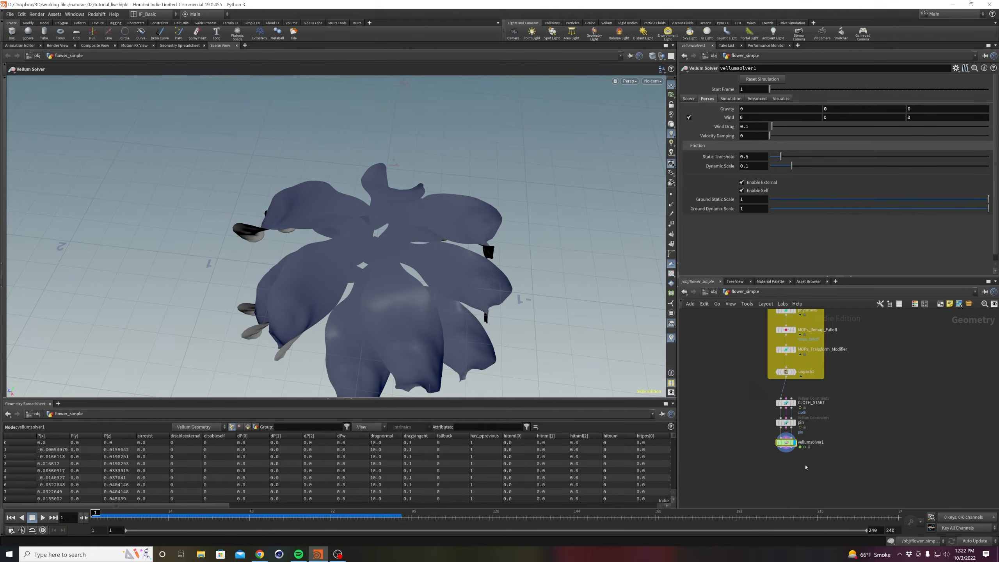
pyautogui.keyDown('alt'); pyautogui.moveTo(377, 337); pyautogui.dragTo(384, 291); pyautogui.keyUp('alt')
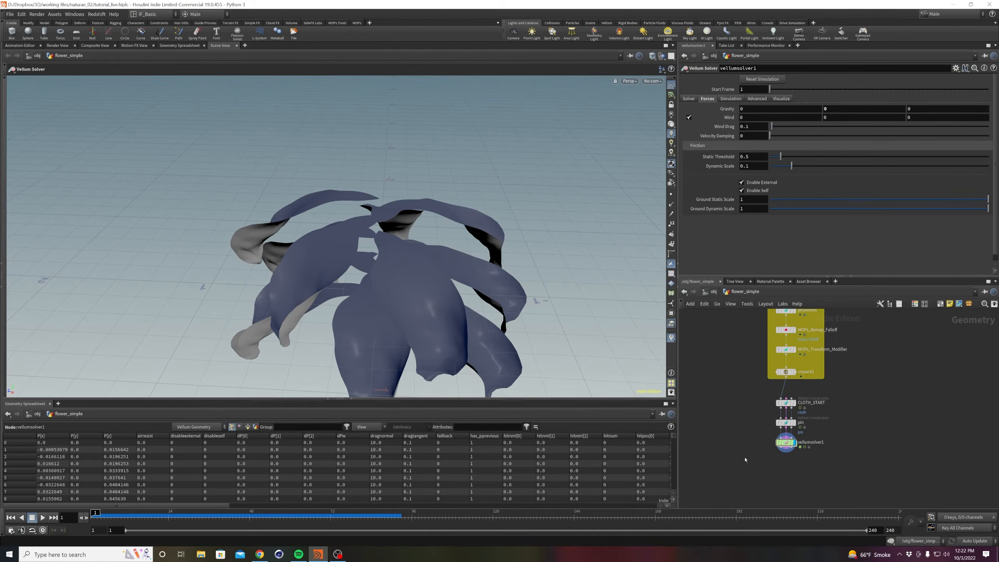
pyautogui.doubleClick(785, 444)
pyautogui.press('Tab')
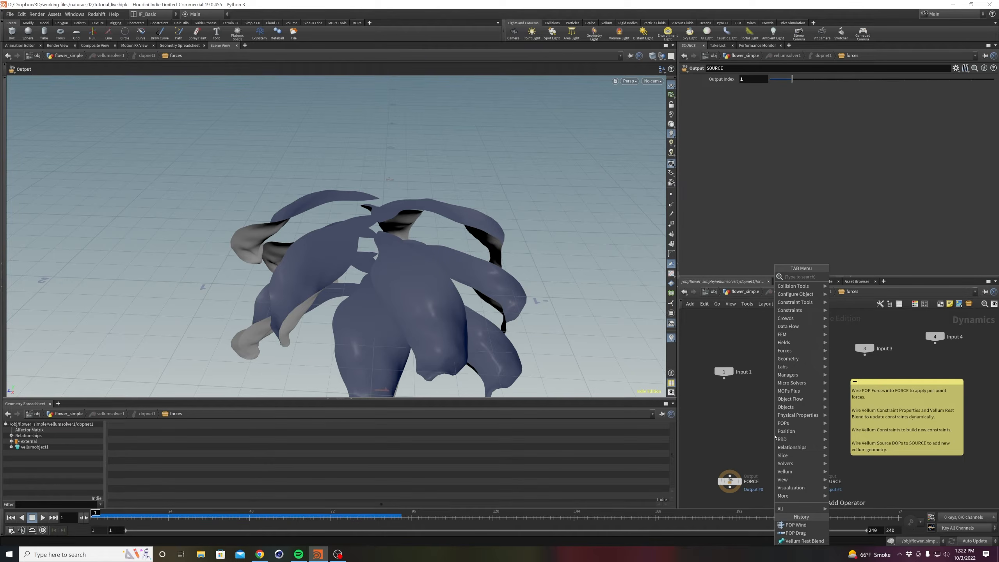
pyautogui.write('vell')
pyautogui.press('Down')
pyautogui.press('Down')
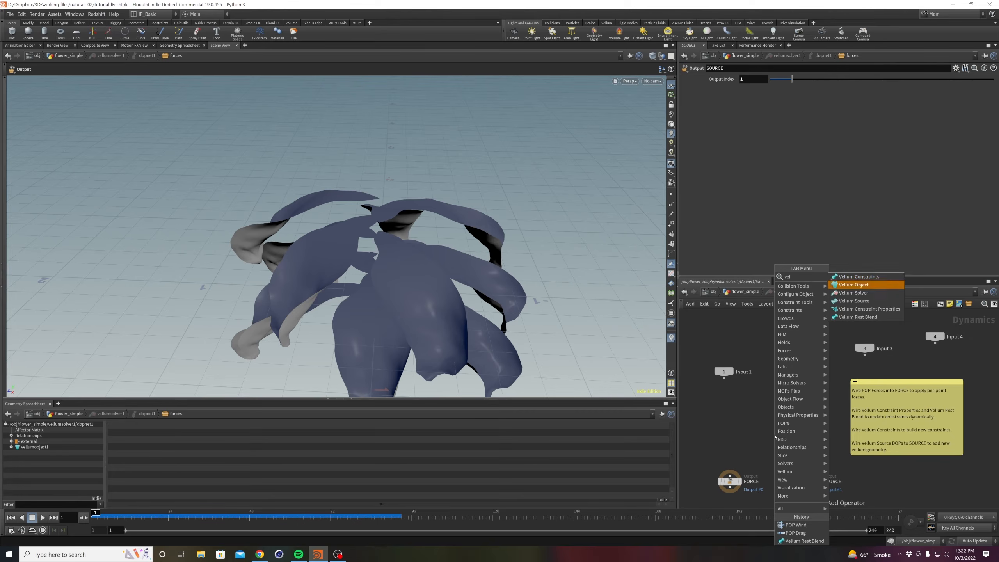
pyautogui.press('Down')
pyautogui.press('Down')
pyautogui.press('Down')
pyautogui.press('Return')
pyautogui.click(756, 434)
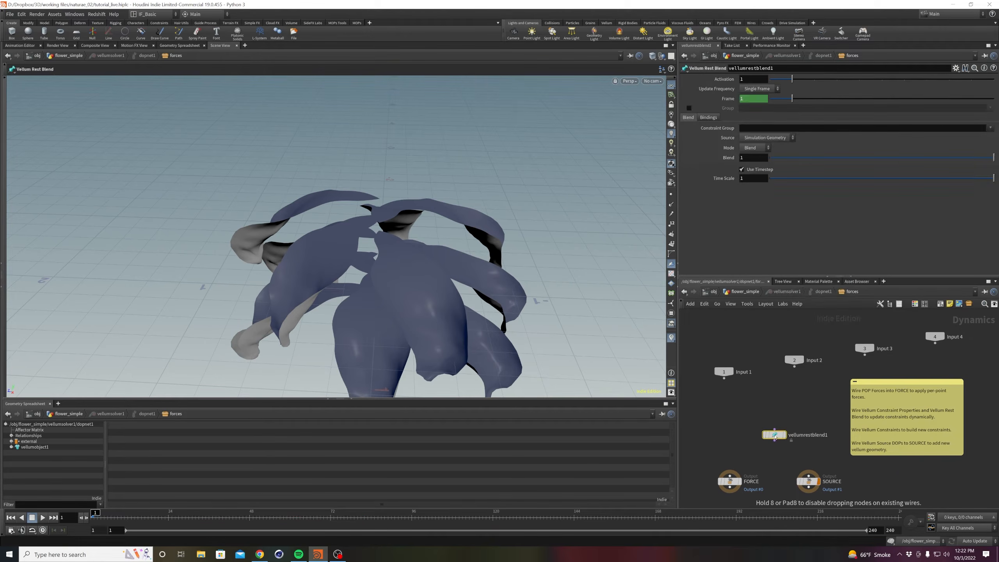
pyautogui.moveTo(755, 433); pyautogui.dragTo(730, 472)
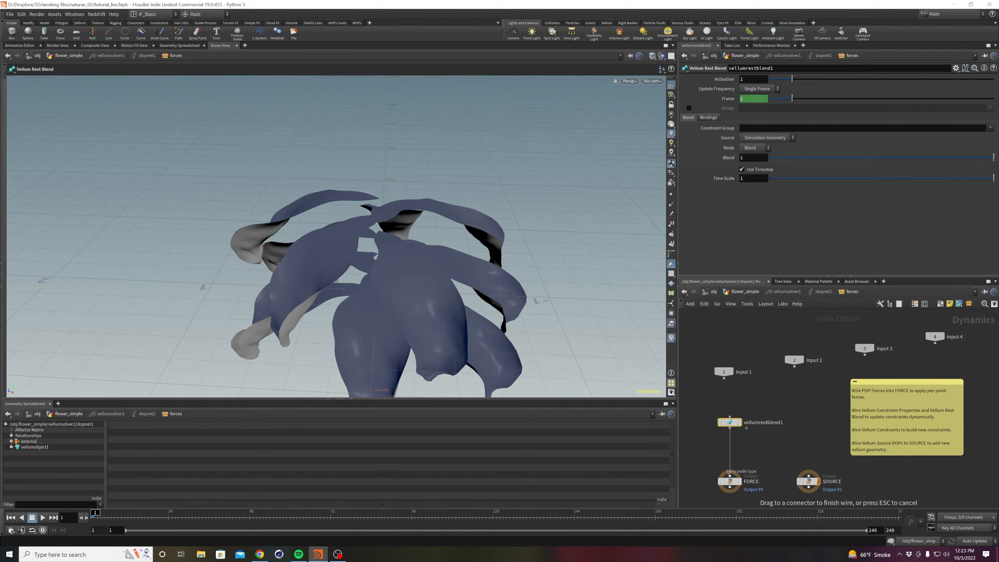
# Return to the flower_simple network, display the unpack1 node at frame 1 and save the scene.
pyautogui.press('u')
pyautogui.moveTo(837, 403); pyautogui.dragTo(813, 423, button='middle')
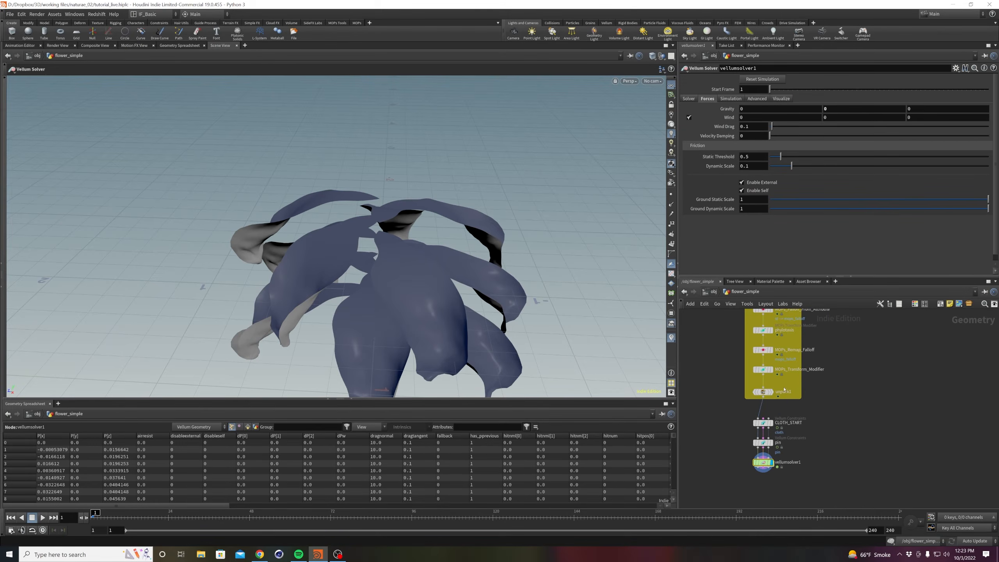
pyautogui.click(773, 392)
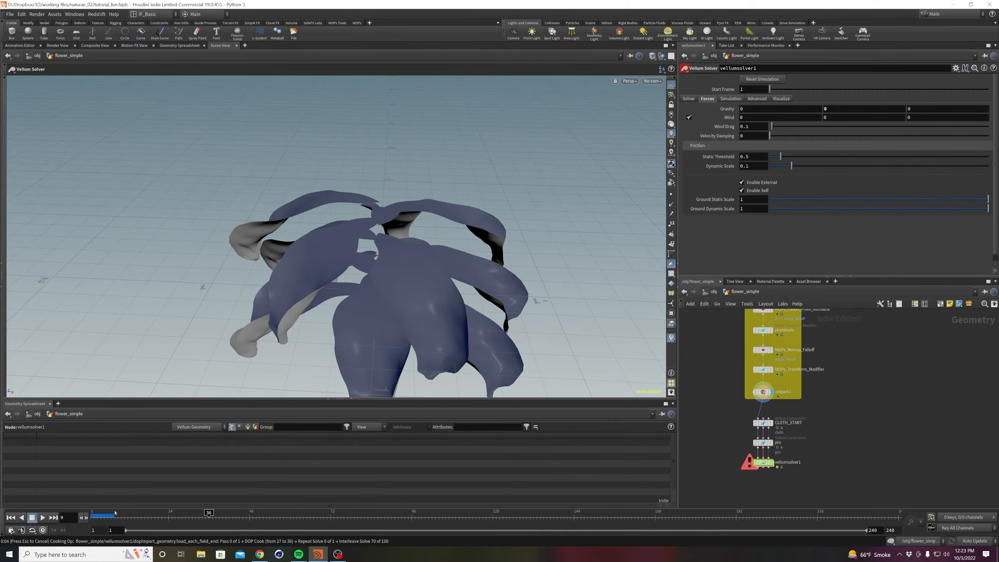
pyautogui.press('Escape')
pyautogui.click(9, 519)
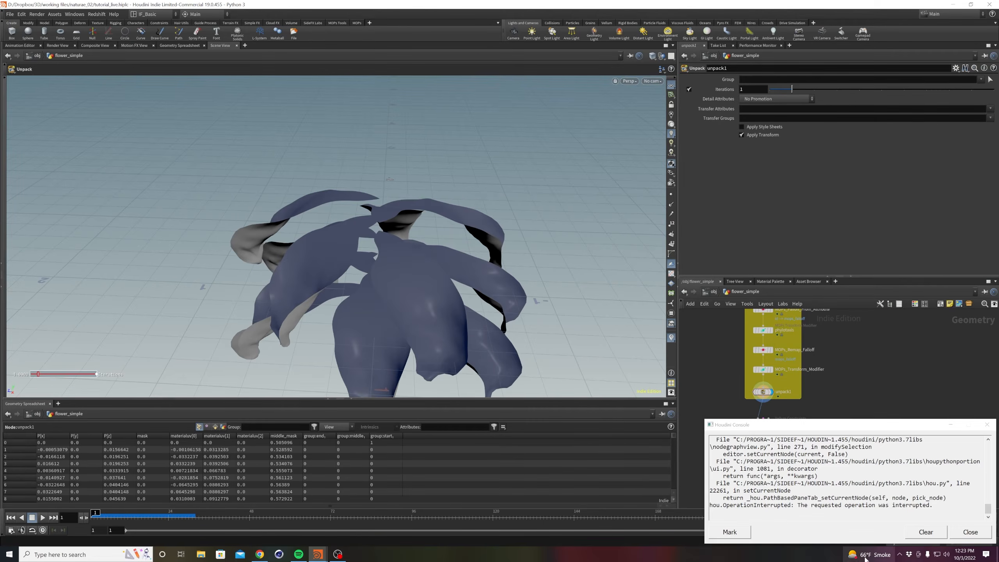
pyautogui.click(964, 534)
pyautogui.hotkey('ctrl', 's')
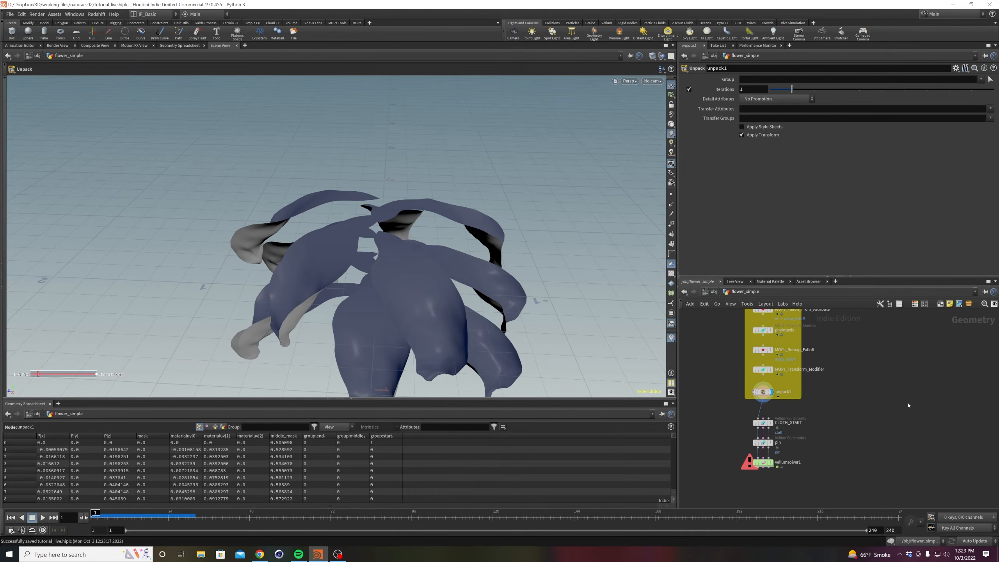
# Disable dynamics simulation and scrub the unpacked petal animation to frame 76.
pyautogui.click(892, 543)
pyautogui.moveTo(807, 360); pyautogui.dragTo(787, 380, button='middle')
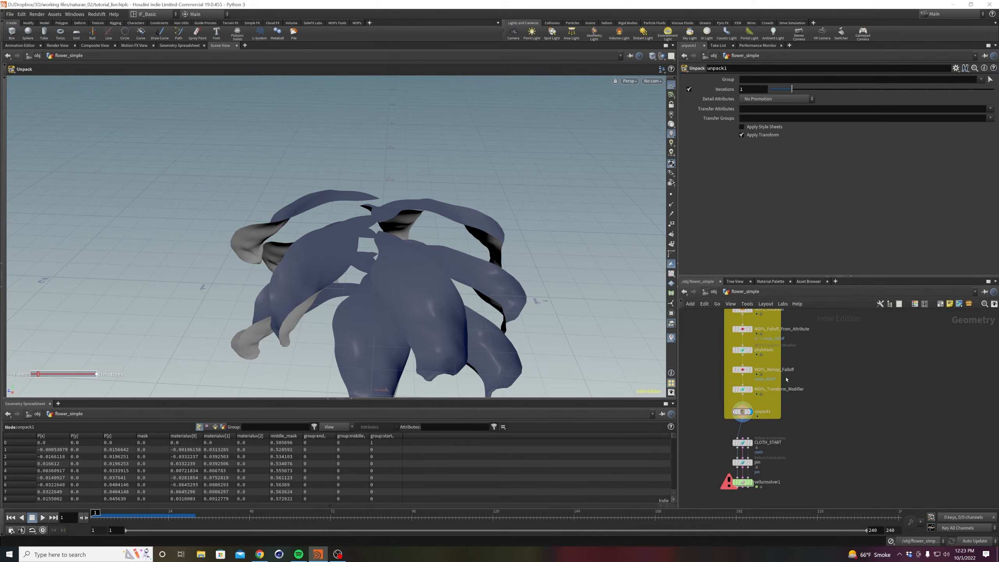
pyautogui.moveTo(157, 516); pyautogui.dragTo(344, 517)
# Branch a Mountain node off unpack1 and display its noise deformation on the petals.
pyautogui.click(742, 418)
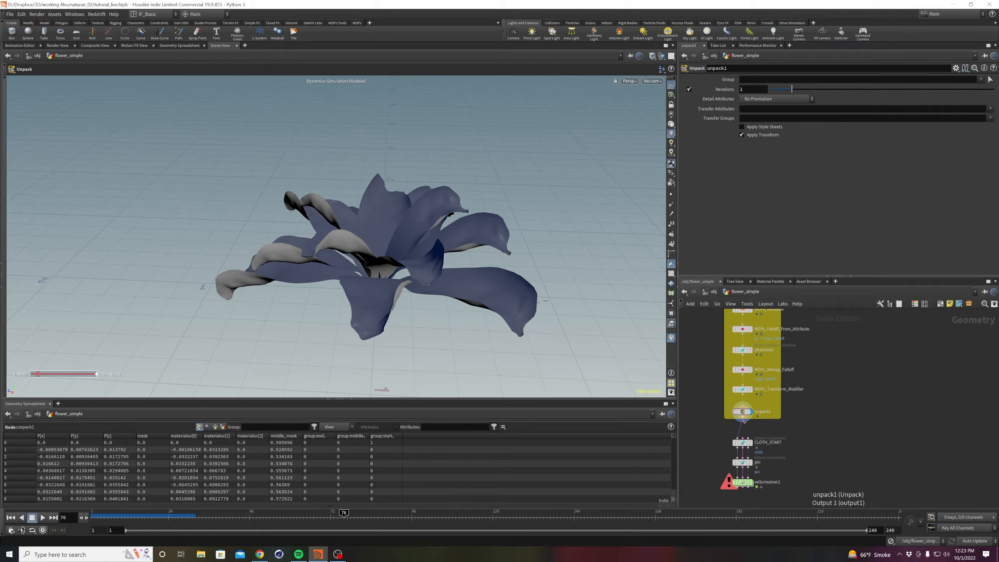
pyautogui.click(849, 422)
pyautogui.write('mount')
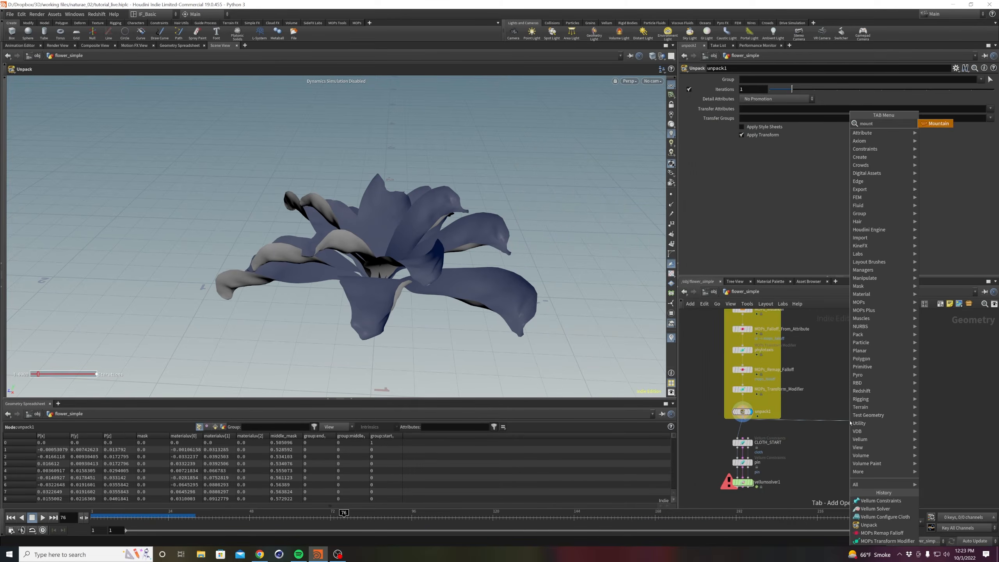
pyautogui.press('Return')
pyautogui.click(850, 419)
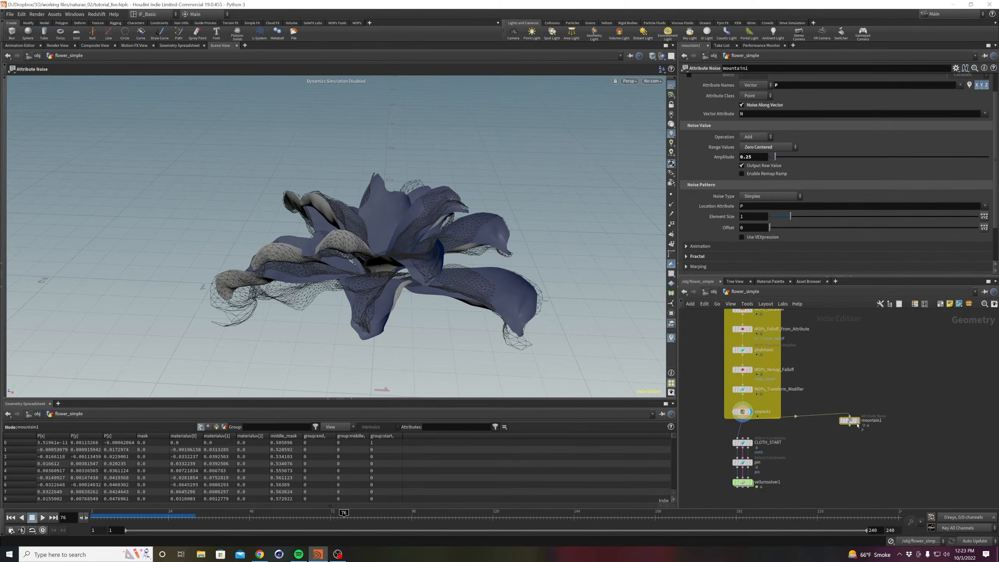
pyautogui.moveTo(337, 277); pyautogui.dragTo(362, 269)
pyautogui.press('Return')
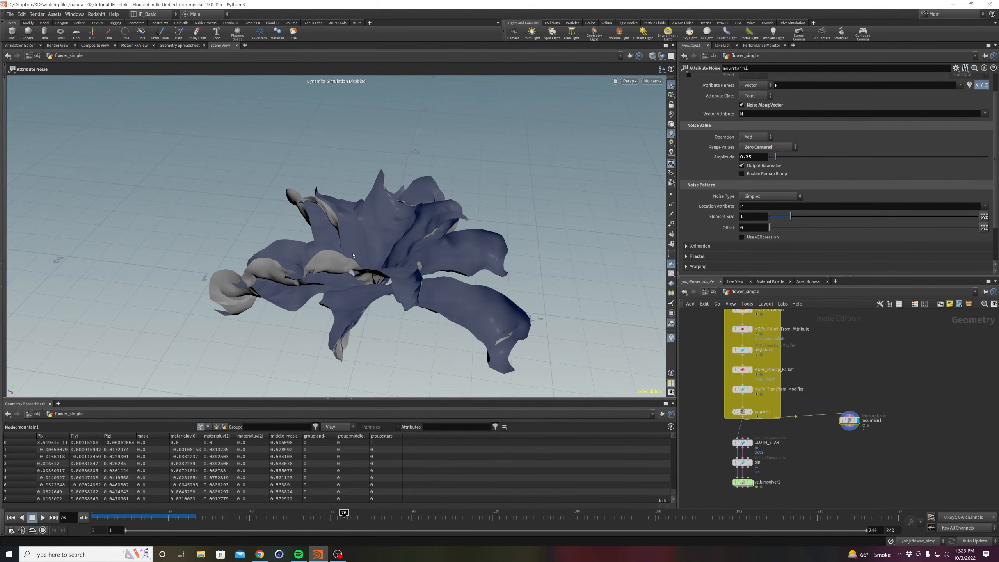
# Examine the noise-deformed petals from above and delete the Mountain node.
pyautogui.keyDown('alt'); pyautogui.moveTo(371, 271); pyautogui.dragTo(362, 269, button='right'); pyautogui.keyUp('alt')
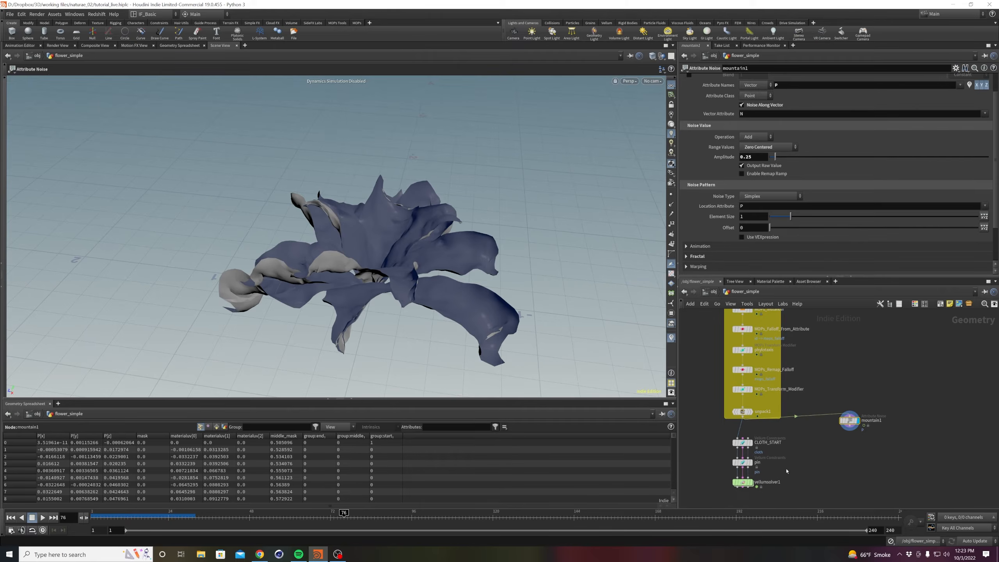
pyautogui.moveTo(810, 460); pyautogui.dragTo(808, 439, button='middle')
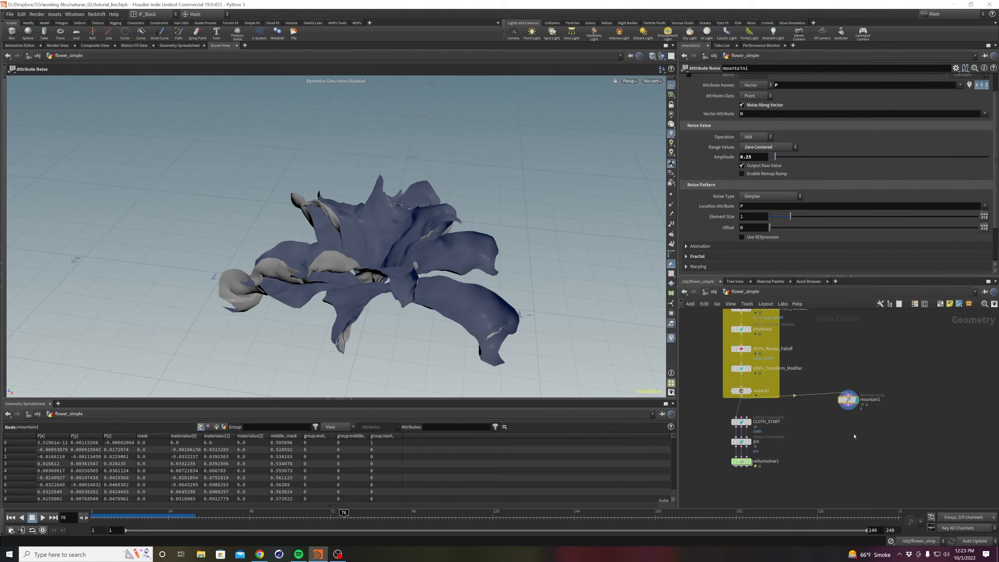
pyautogui.click(849, 400)
pyautogui.keyDown('alt'); pyautogui.moveTo(453, 244); pyautogui.dragTo(459, 307); pyautogui.keyUp('alt')
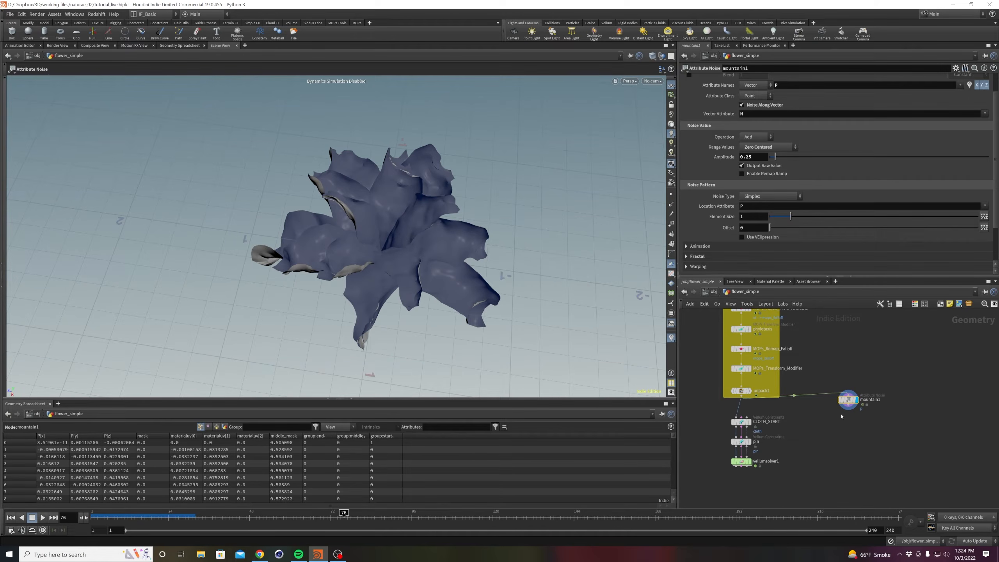
pyautogui.press('Delete')
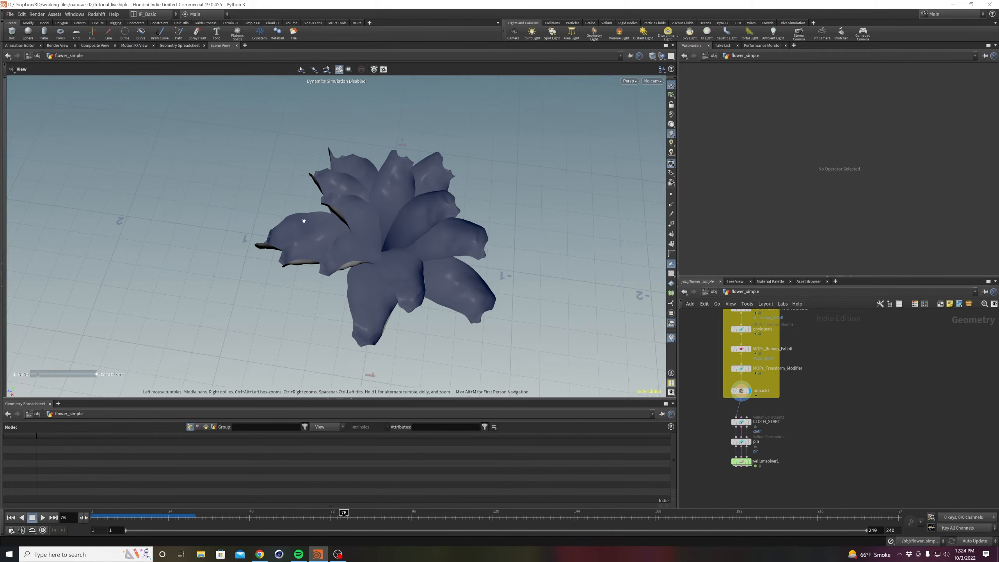
# Return the unpacked petal animation to frame 1 and view the closed flower from the side.
pyautogui.keyDown('alt'); pyautogui.moveTo(304, 222); pyautogui.dragTo(374, 263, button='right'); pyautogui.keyUp('alt')
pyautogui.keyDown('alt'); pyautogui.moveTo(375, 262); pyautogui.dragTo(373, 218); pyautogui.keyUp('alt')
pyautogui.hotkey('ctrl', 'Up')
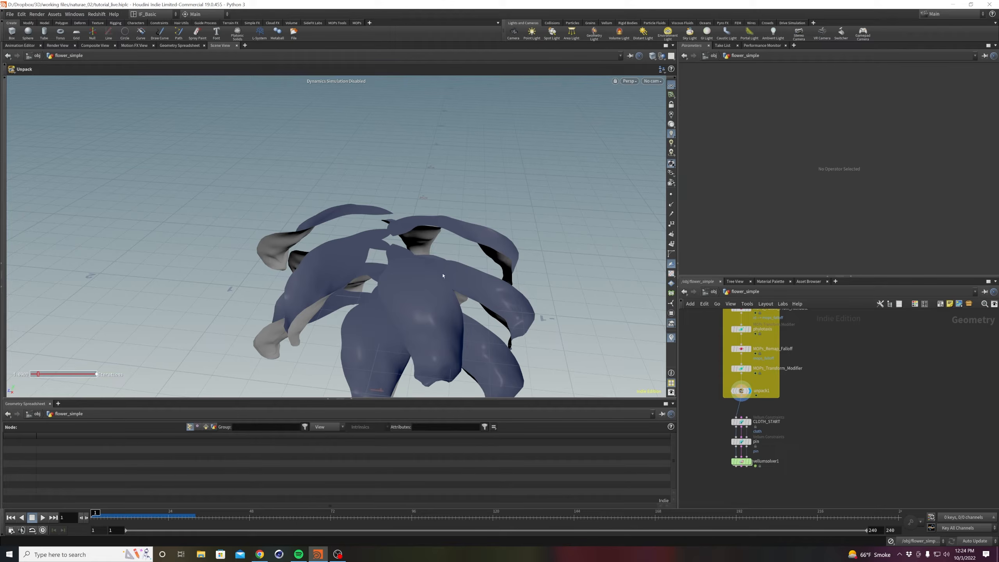
# Inside the Vellum Solver, set the Vellum Rest Blend's Update Frequency to Each Frame and its Source to SOP.
pyautogui.scroll(2, 732, 445)
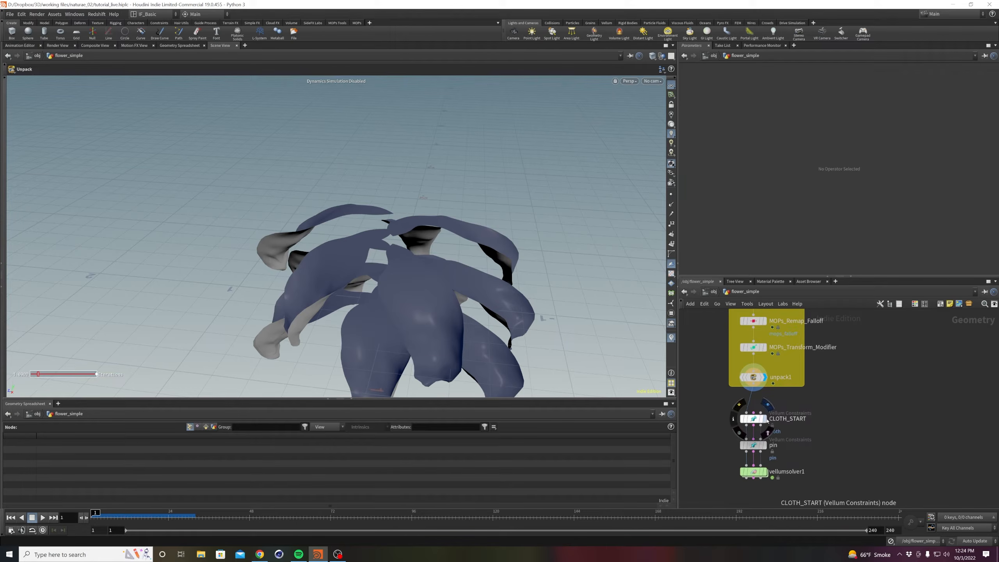
pyautogui.moveTo(830, 466); pyautogui.dragTo(835, 435, button='middle')
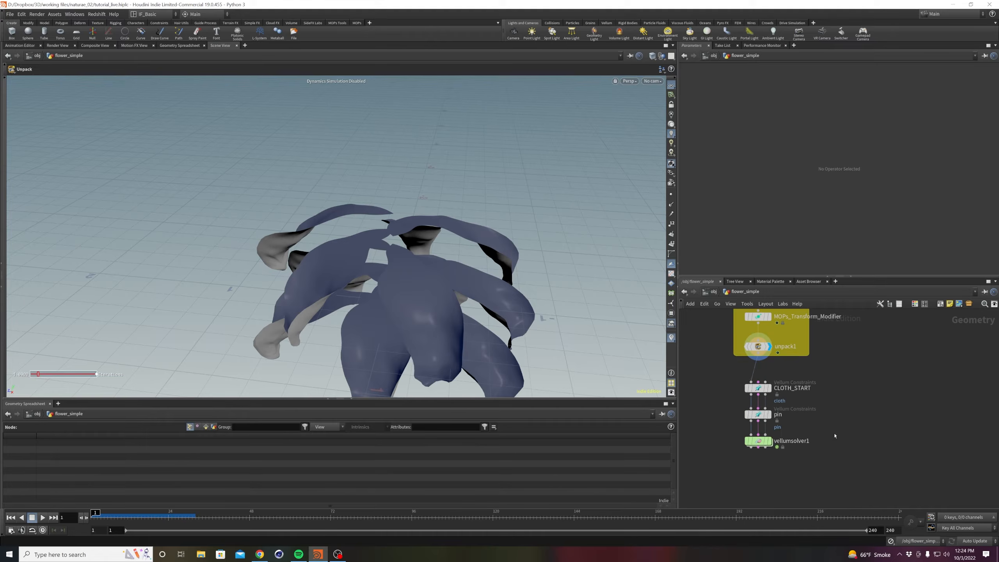
pyautogui.doubleClick(758, 441)
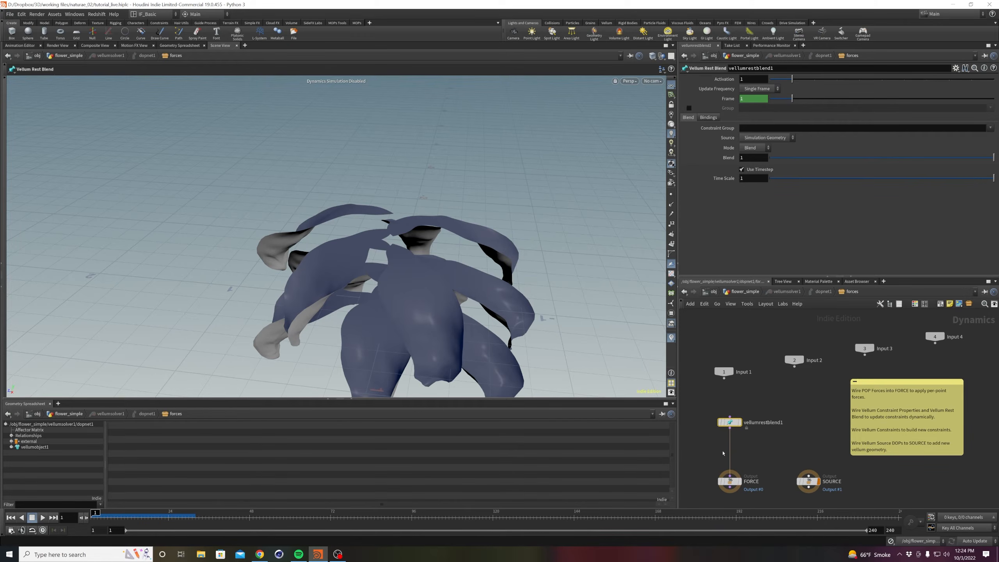
pyautogui.click(759, 89)
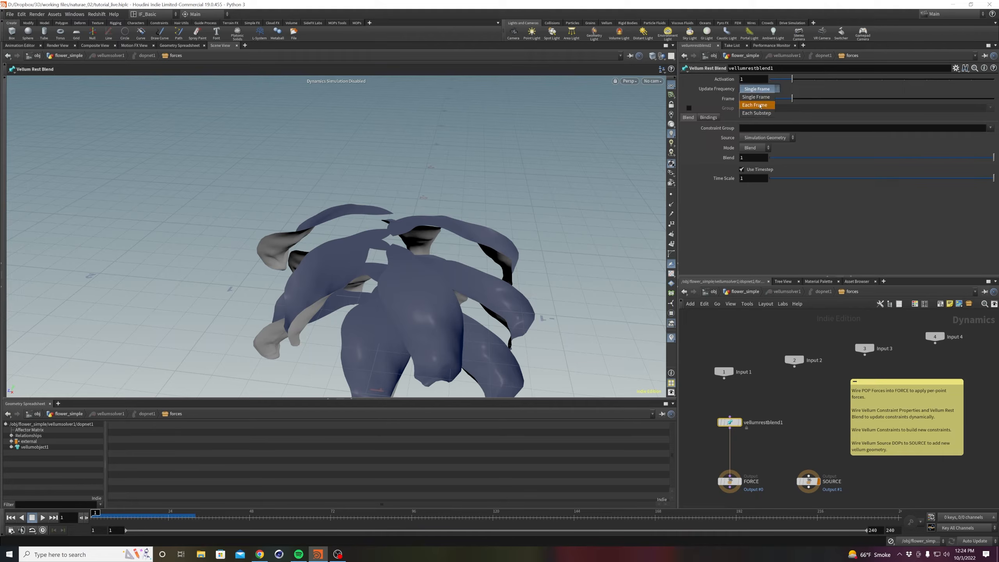
pyautogui.click(759, 103)
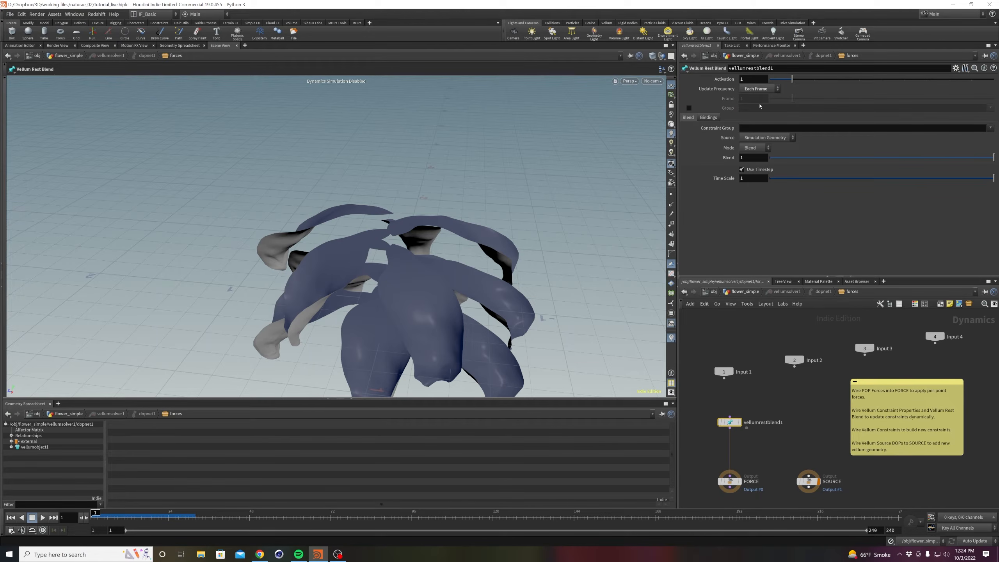
pyautogui.click(766, 140)
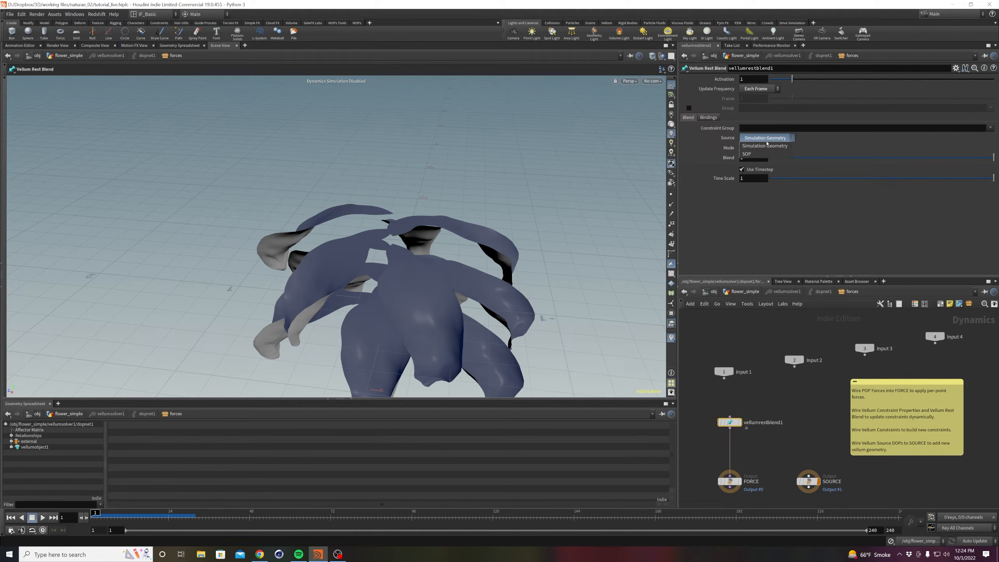
pyautogui.click(765, 154)
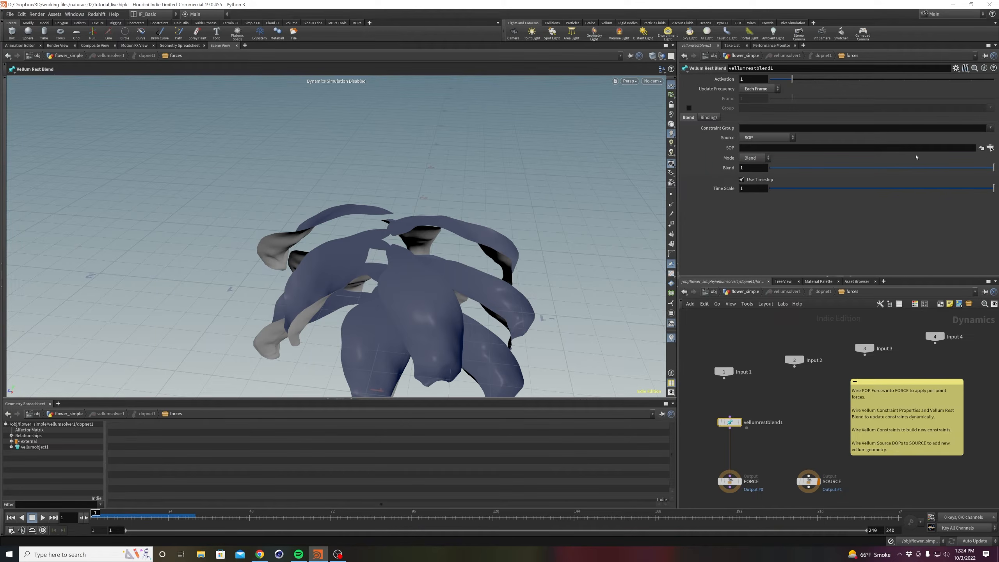
# Point the Vellum Rest Blend's SOP source to /obj/flower_simple/CLOTH_START.
pyautogui.click(991, 148)
pyautogui.scroll(10, 954, 148)
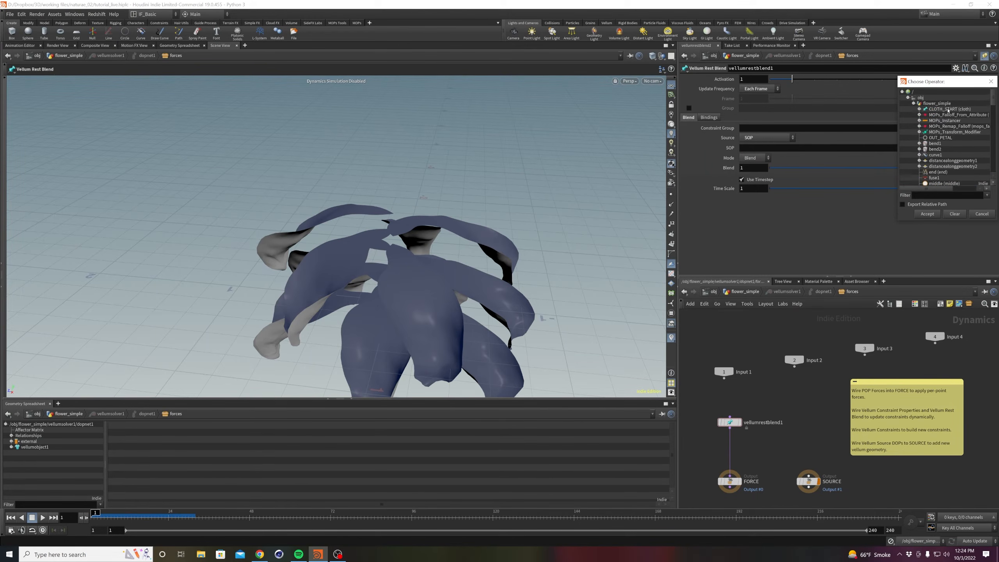
pyautogui.doubleClick(948, 110)
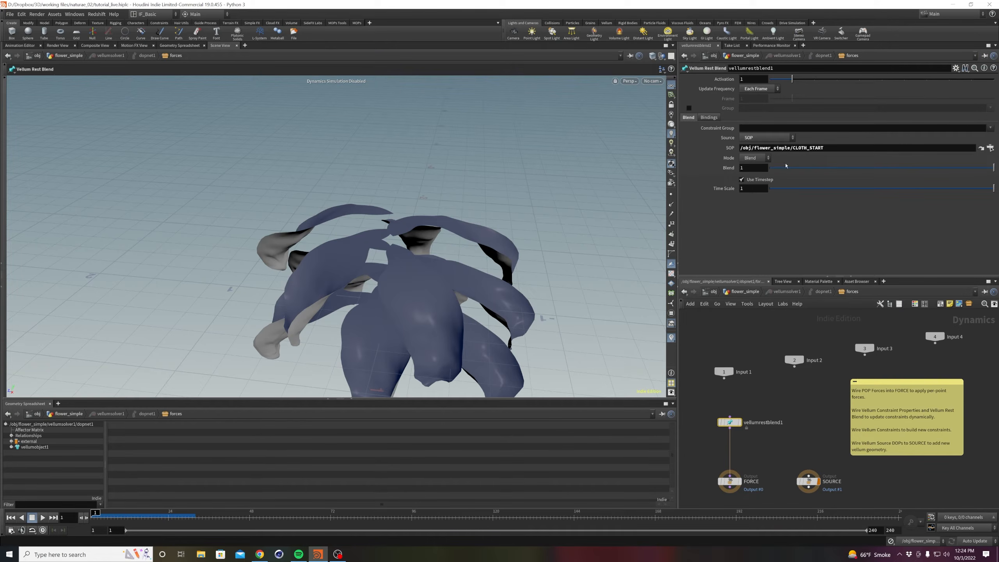
# Try a Blend of 0 on the Vellum Rest Blend, play the simulation, and return to frame 1.
pyautogui.moveTo(827, 169); pyautogui.dragTo(755, 176)
pyautogui.moveTo(777, 402); pyautogui.dragTo(781, 384, button='middle')
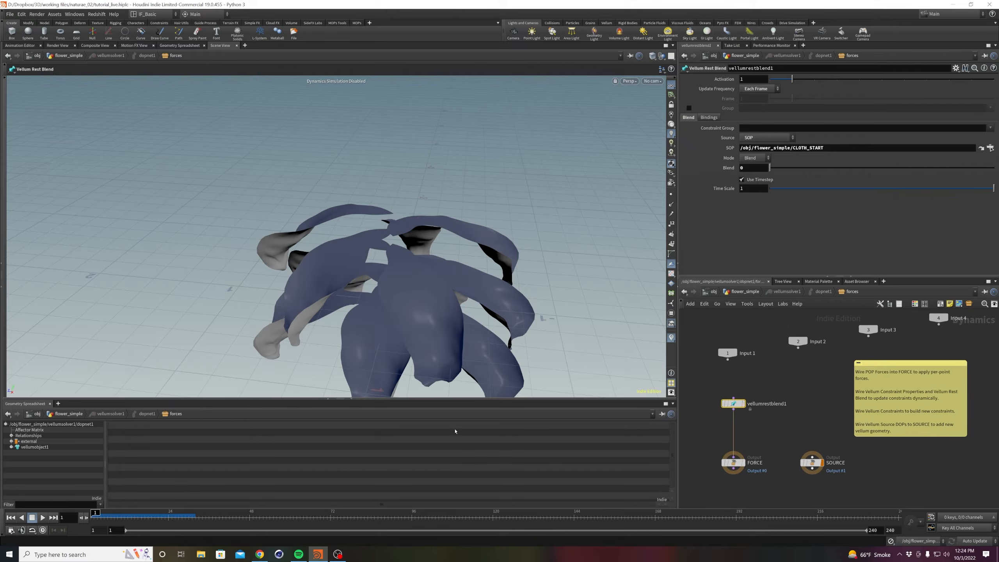
pyautogui.click(43, 518)
pyautogui.click(32, 517)
pyautogui.click(11, 517)
pyautogui.click(891, 542)
pyautogui.click(10, 517)
pyautogui.click(43, 517)
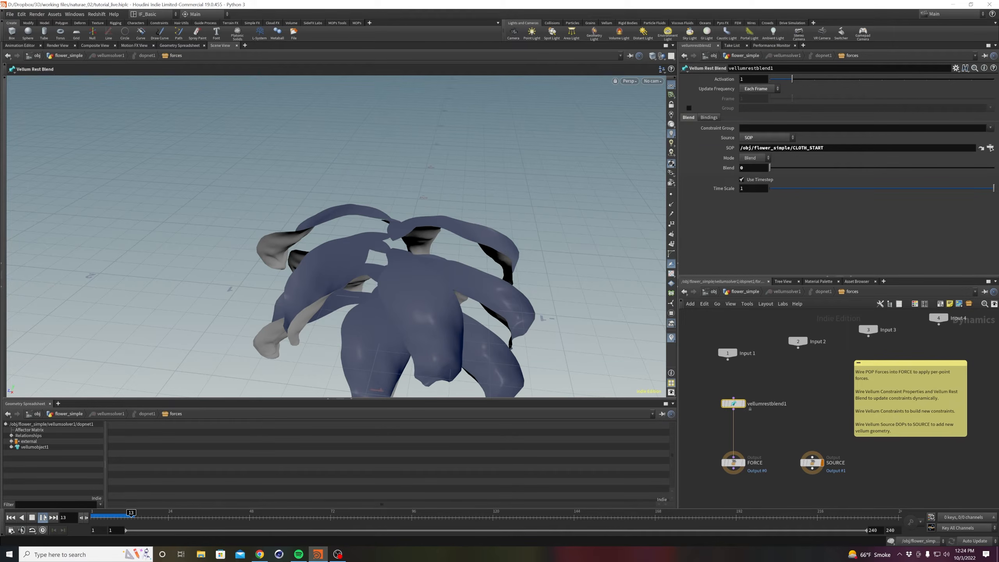
pyautogui.click(12, 518)
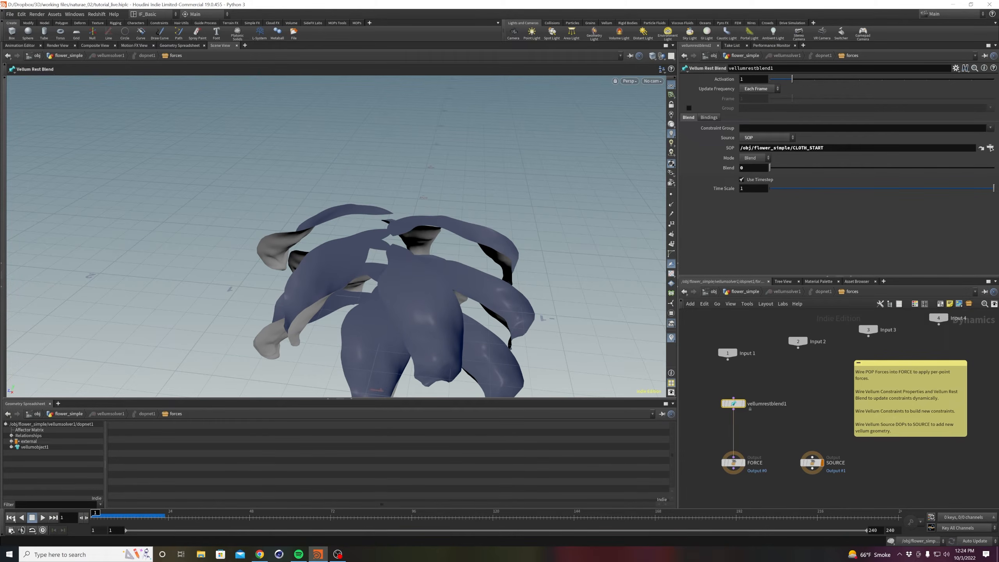
# Set the Rest Blend's Blend to 1, check the CLOTH_START node, play the simulation and return to the first frame.
pyautogui.moveTo(769, 167); pyautogui.dragTo(994, 168)
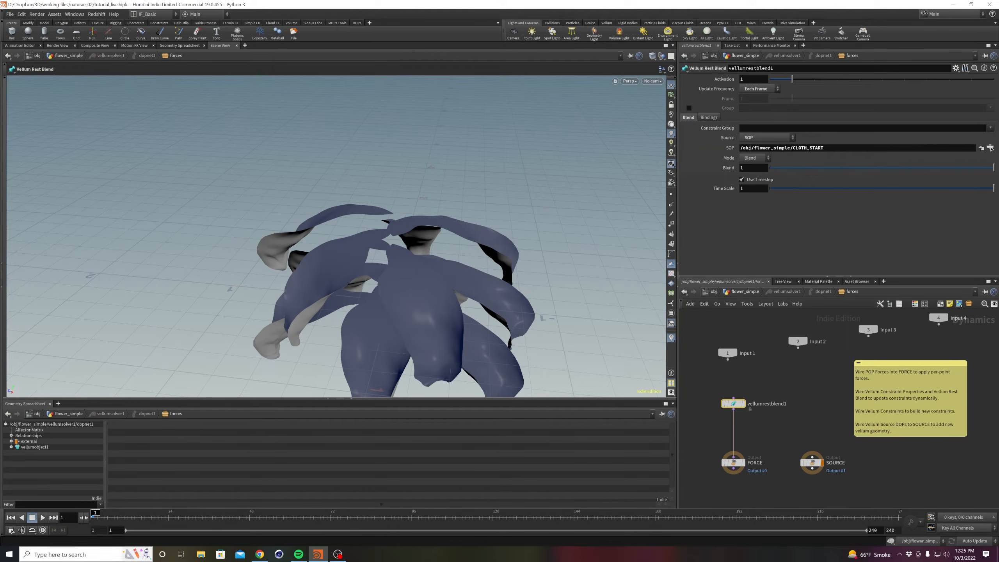
pyautogui.press('u')
pyautogui.click(758, 388)
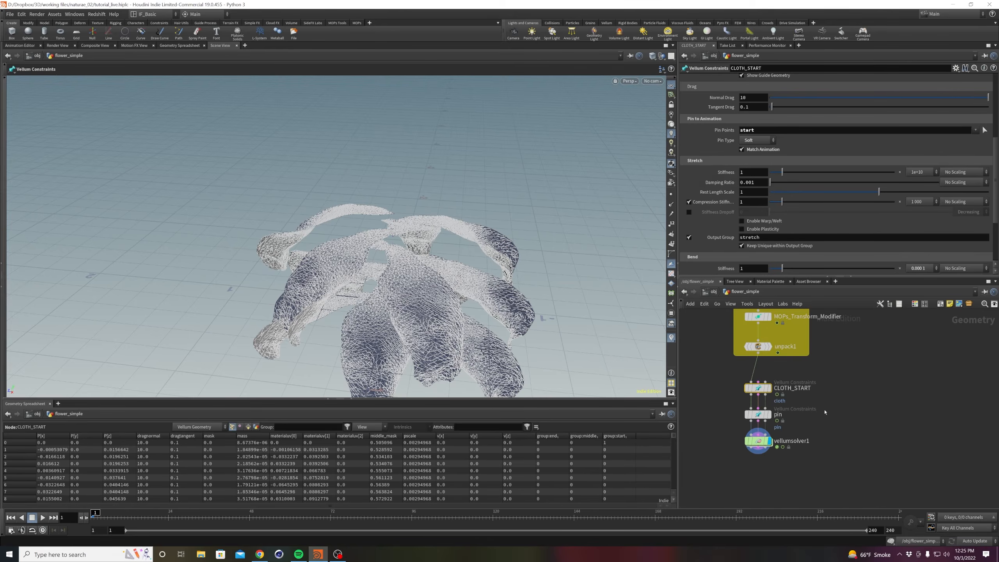
pyautogui.doubleClick(757, 441)
pyautogui.click(42, 518)
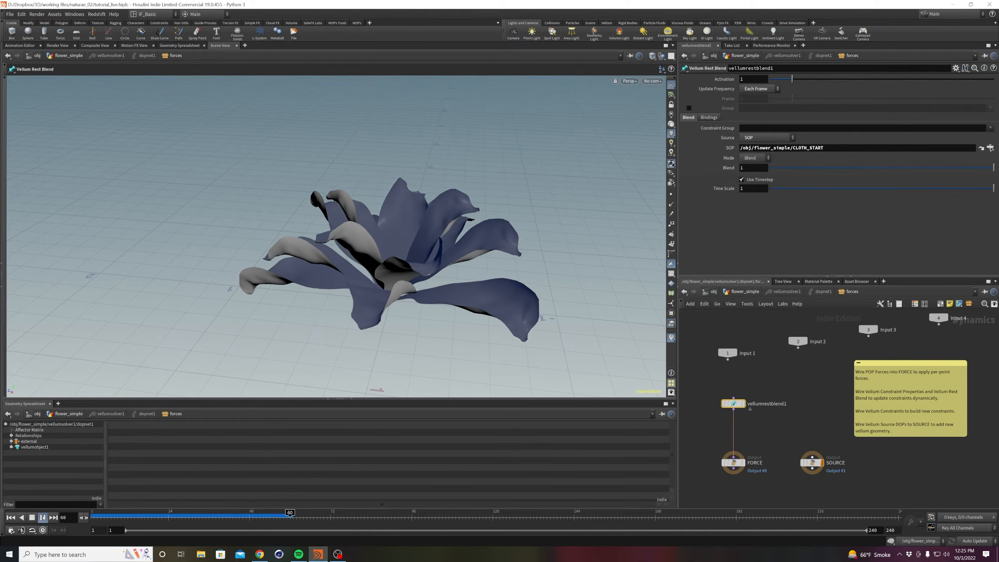
pyautogui.click(43, 518)
pyautogui.click(11, 517)
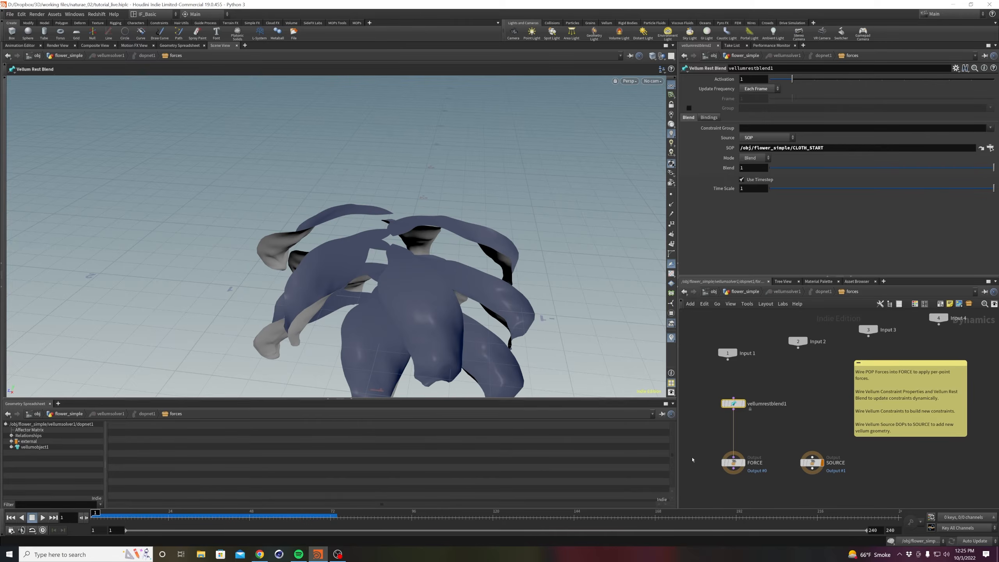
# Insert a POP Drag node between vellumrestblend1 and the FORCE output.
pyautogui.press('Tab')
pyautogui.write('popd')
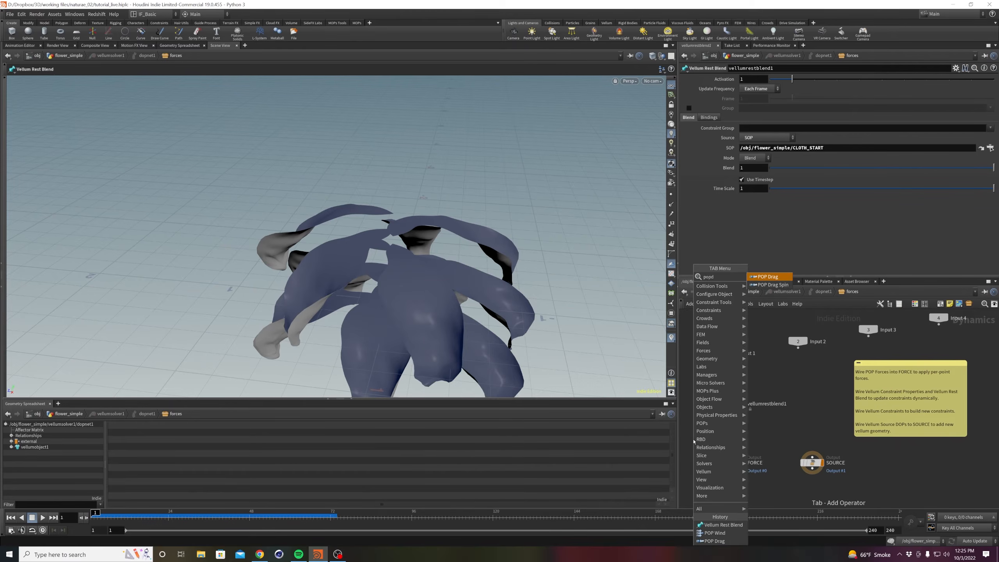
pyautogui.press('Return')
pyautogui.click(729, 428)
# Play the simulation with drag to frame 89, stop it, and examine the open flower from above.
pyautogui.click(43, 518)
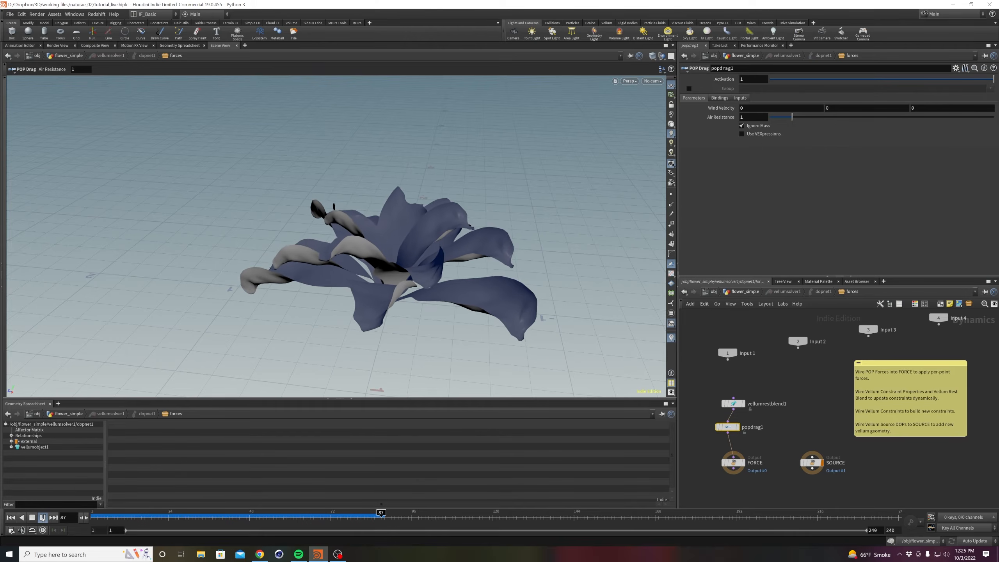
pyautogui.click(42, 518)
pyautogui.press('Escape')
pyautogui.keyDown('alt'); pyautogui.moveTo(332, 233); pyautogui.dragTo(372, 270); pyautogui.keyUp('alt')
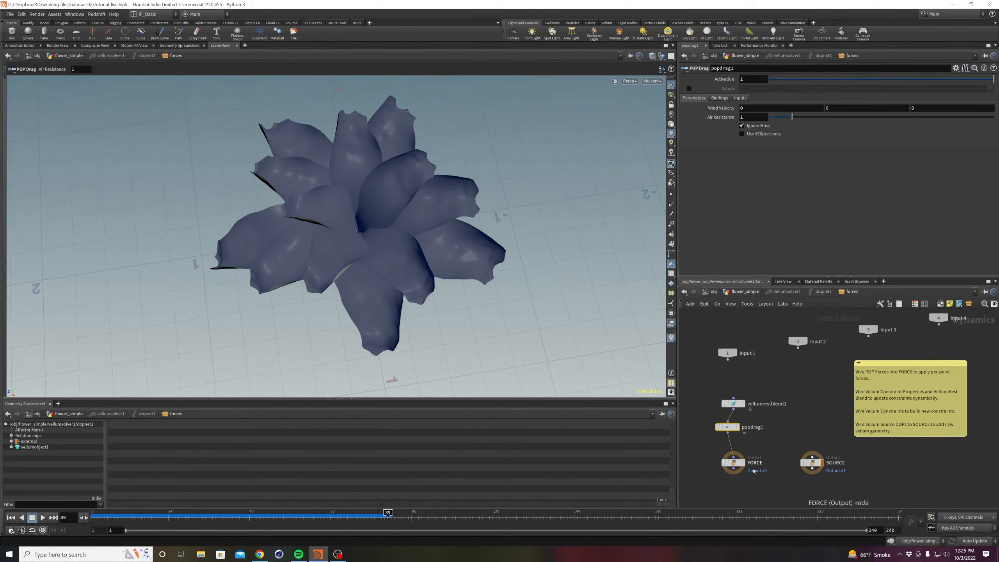
# Return to the flower_simple network and add a displayed Time Shift node after vellumsolver1.
pyautogui.press('u')
pyautogui.press('u')
pyautogui.press('u')
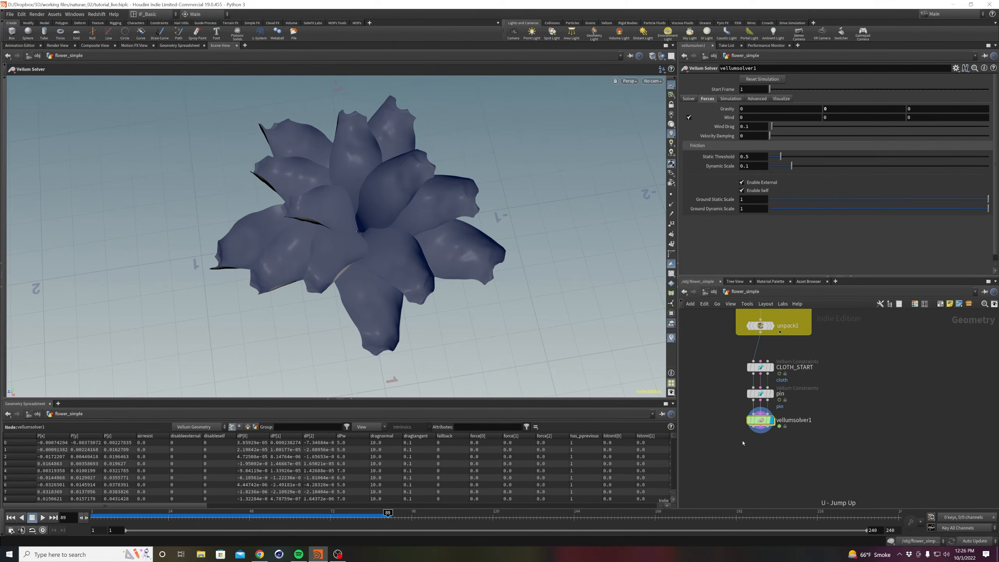
pyautogui.press('Tab')
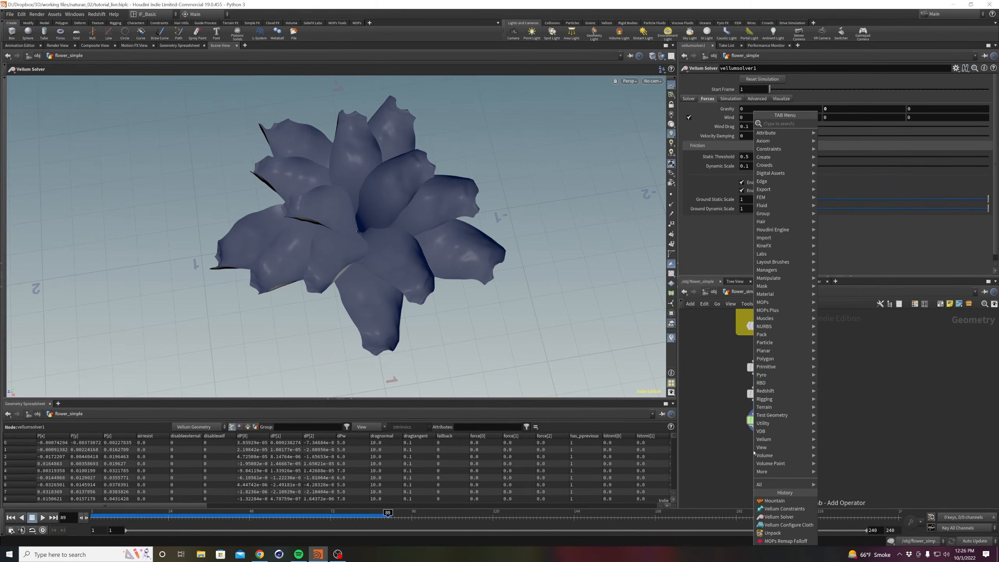
pyautogui.write('tim')
pyautogui.press('Down')
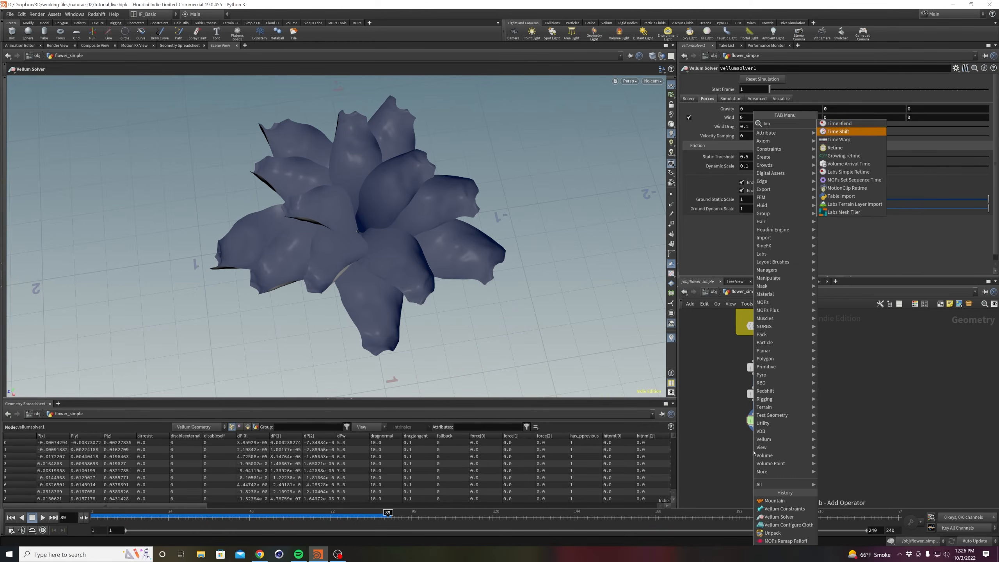
pyautogui.press('Return')
pyautogui.click(753, 451)
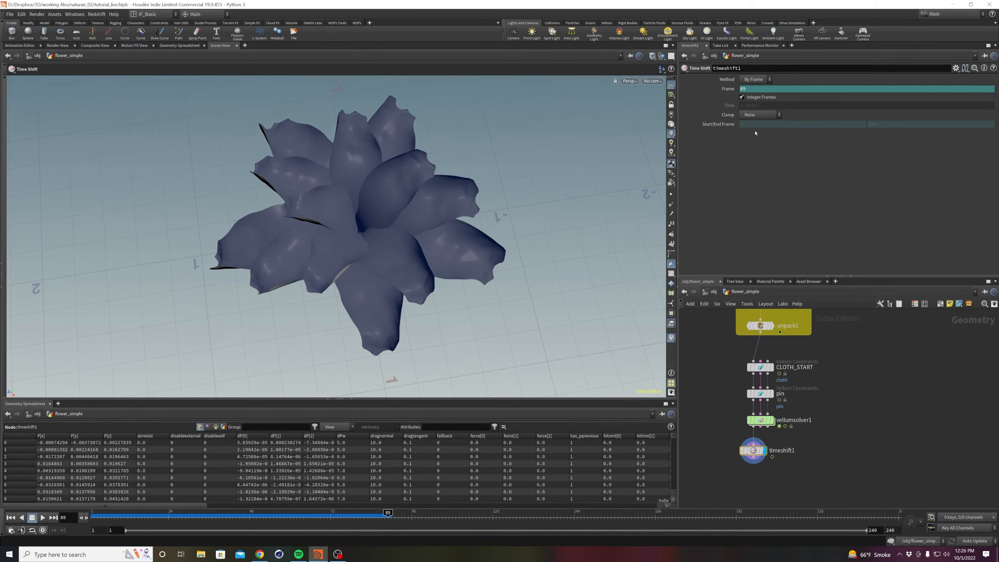
# Delete the Time Shift's frame expression to freeze the simulation at frame 89, scrub to check it, and save the scene.
pyautogui.rightClick(750, 88)
pyautogui.click(769, 180)
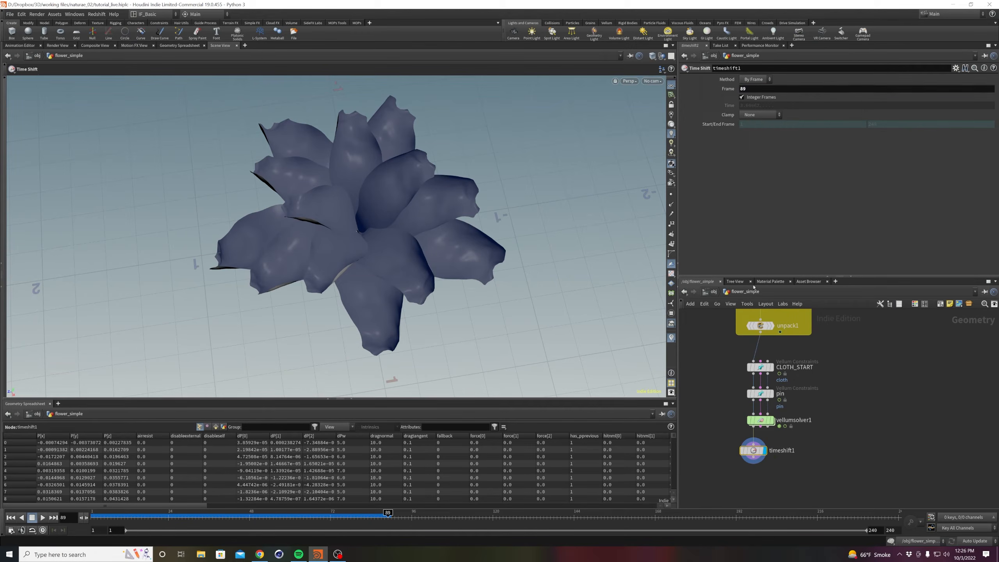
pyautogui.moveTo(224, 517); pyautogui.dragTo(198, 517)
pyautogui.keyDown('alt'); pyautogui.moveTo(401, 219); pyautogui.dragTo(211, 274); pyautogui.keyUp('alt')
pyautogui.hotkey('ctrl', 's')
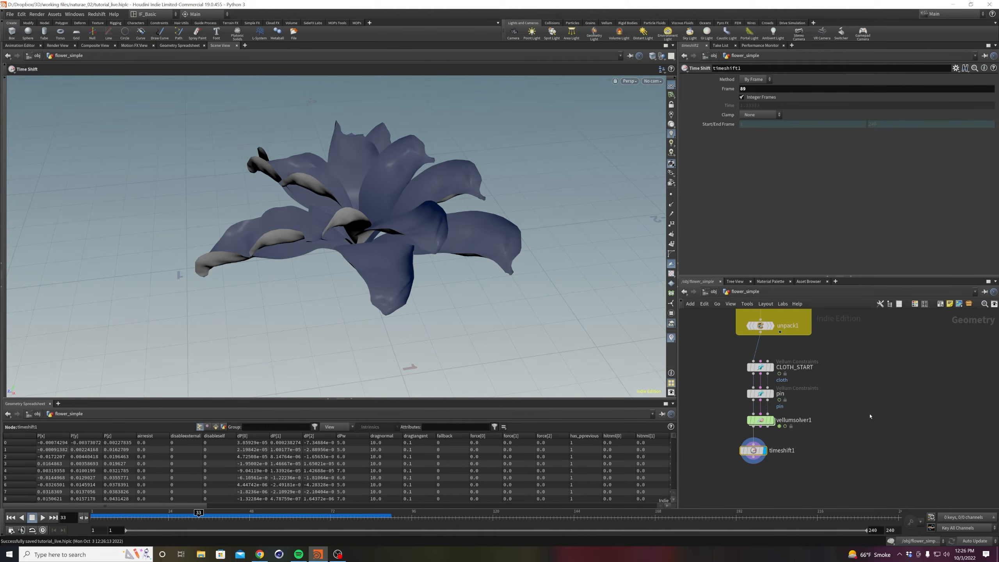
# Enclose the cloth, pin, solver and Time Shift nodes in a purple network box titled Deintersect.
pyautogui.click(867, 412)
pyautogui.moveTo(867, 408); pyautogui.dragTo(865, 426, button='middle')
pyautogui.scroll(-3, 865, 426)
pyautogui.moveTo(762, 375); pyautogui.dragTo(847, 462)
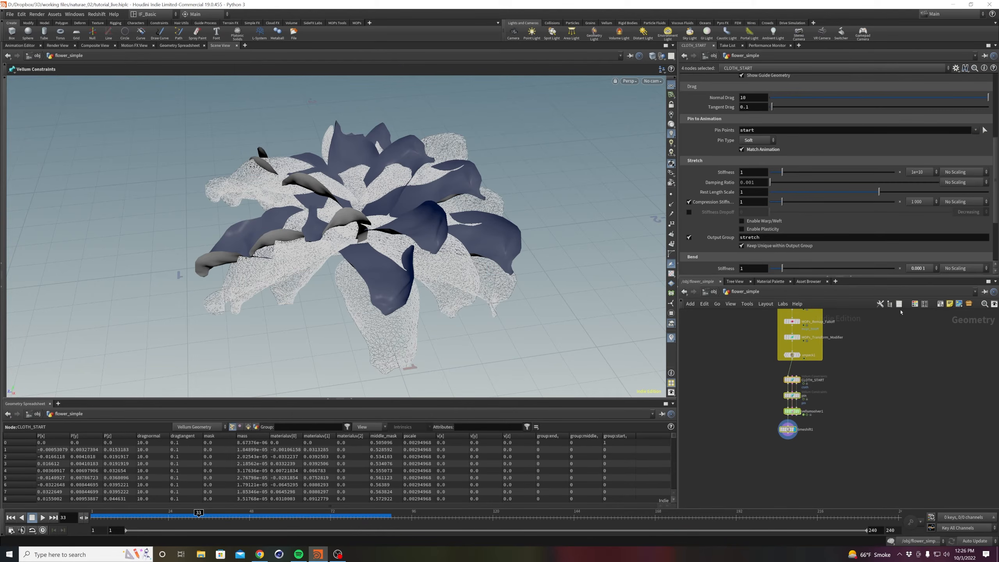
pyautogui.click(941, 304)
pyautogui.click(808, 372)
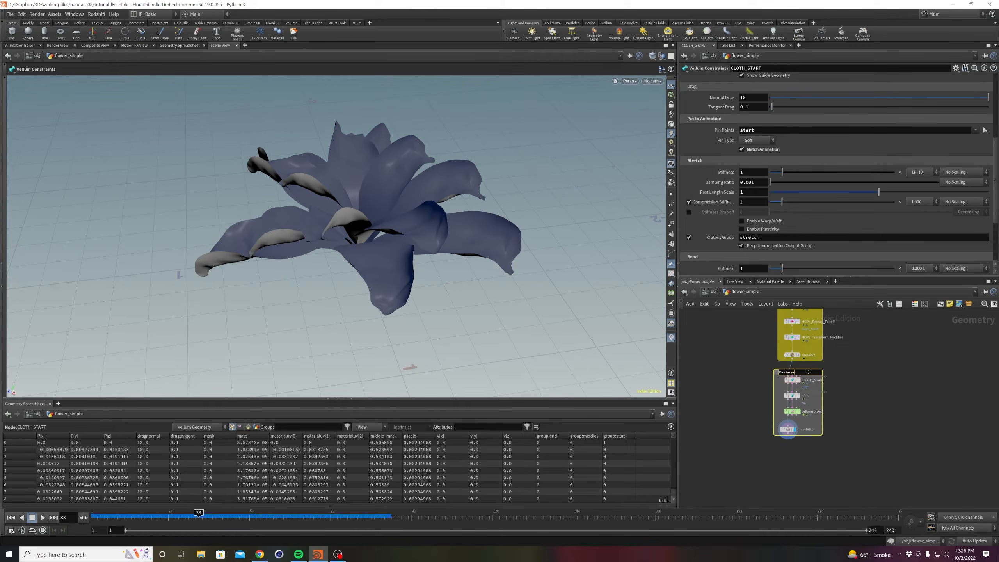
pyautogui.press('Return')
pyautogui.press('c')
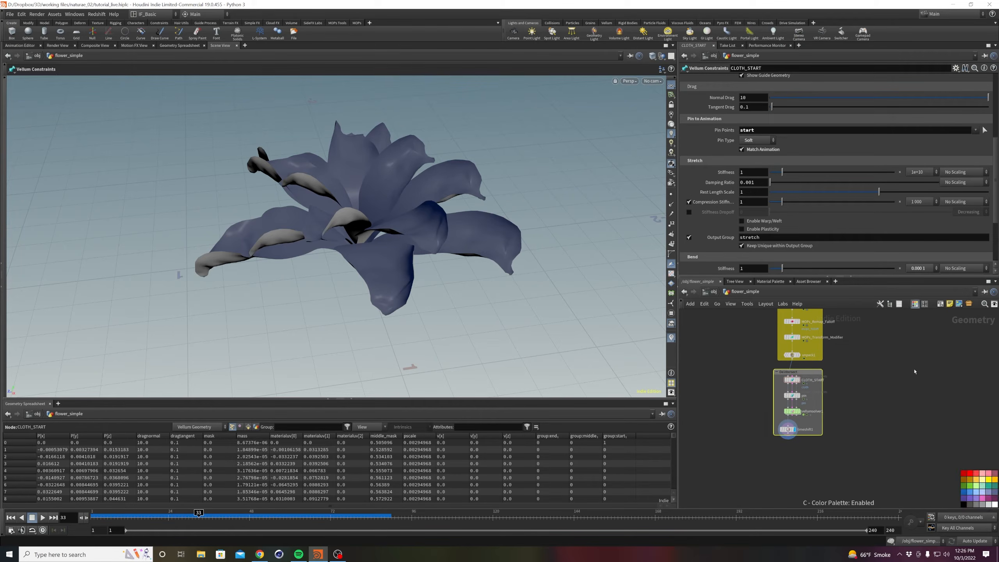
pyautogui.click(994, 498)
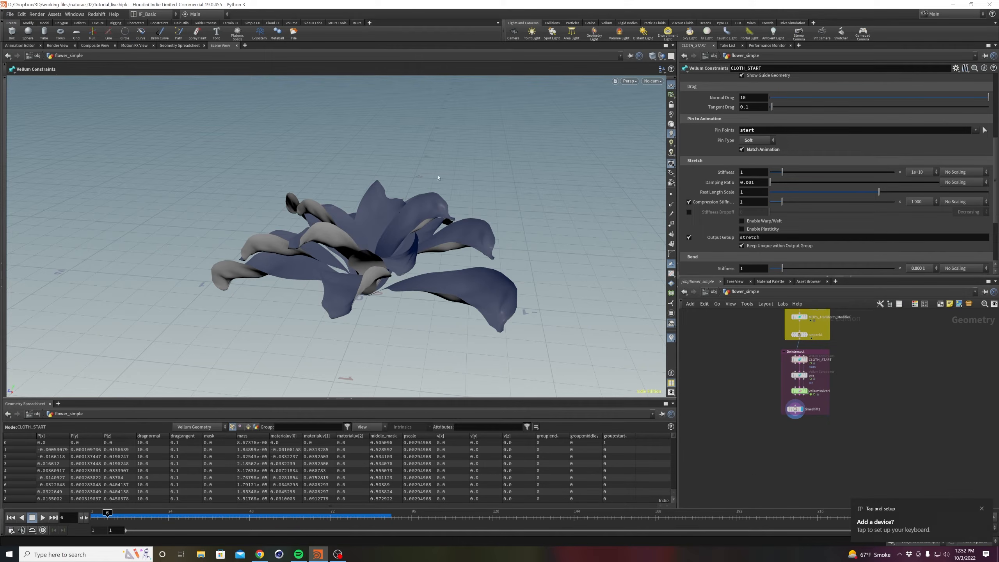
# Dismiss the system notification and examine the frozen flower's petals from several angles.
pyautogui.click(983, 509)
pyautogui.moveTo(363, 269); pyautogui.dragTo(340, 296)
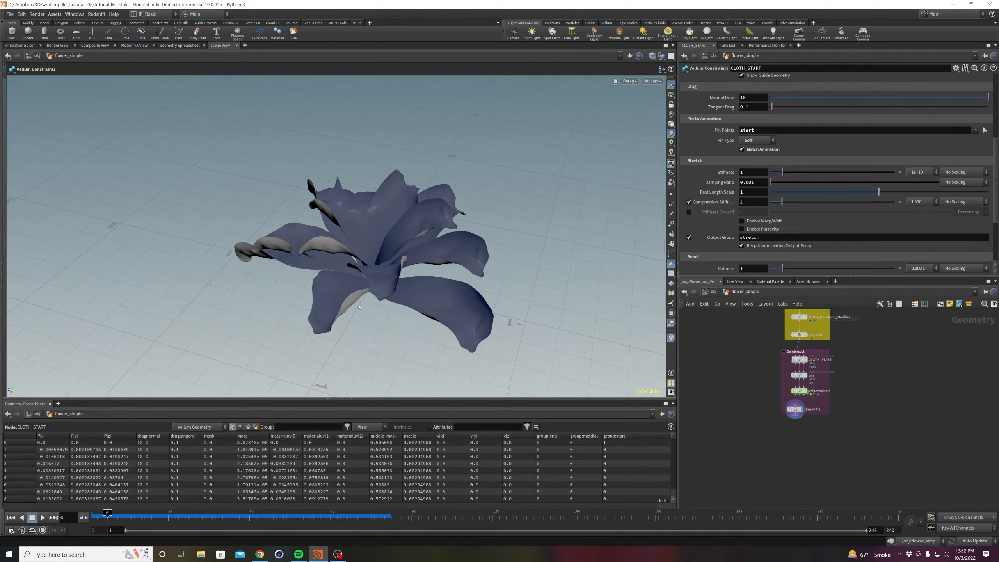
pyautogui.keyDown('alt'); pyautogui.moveTo(354, 270); pyautogui.dragTo(369, 287, button='middle'); pyautogui.keyUp('alt')
pyautogui.keyDown('alt'); pyautogui.scroll(1, 372, 310); pyautogui.keyUp('alt')
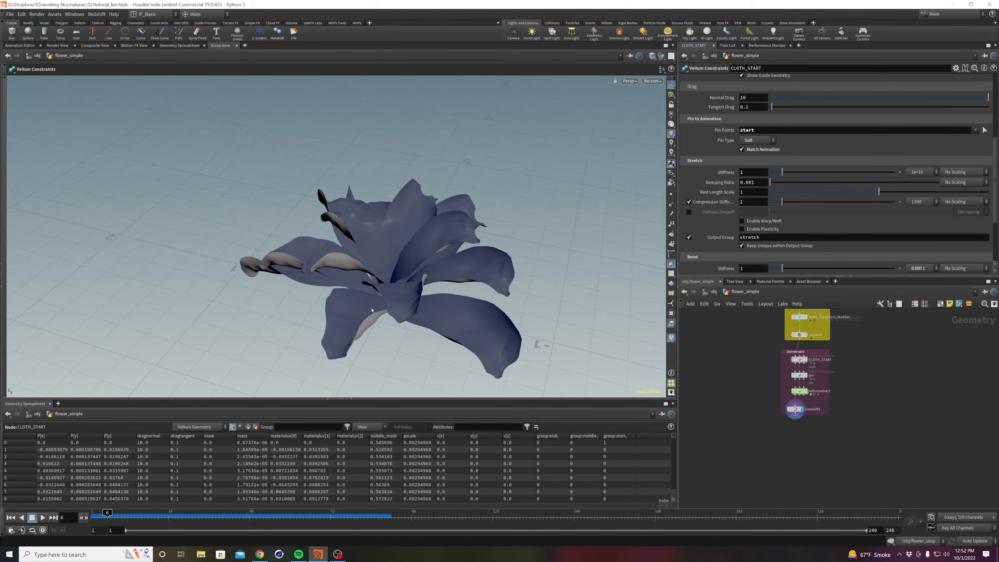
pyautogui.press('Escape')
pyautogui.moveTo(388, 282); pyautogui.dragTo(365, 269)
pyautogui.press('Return')
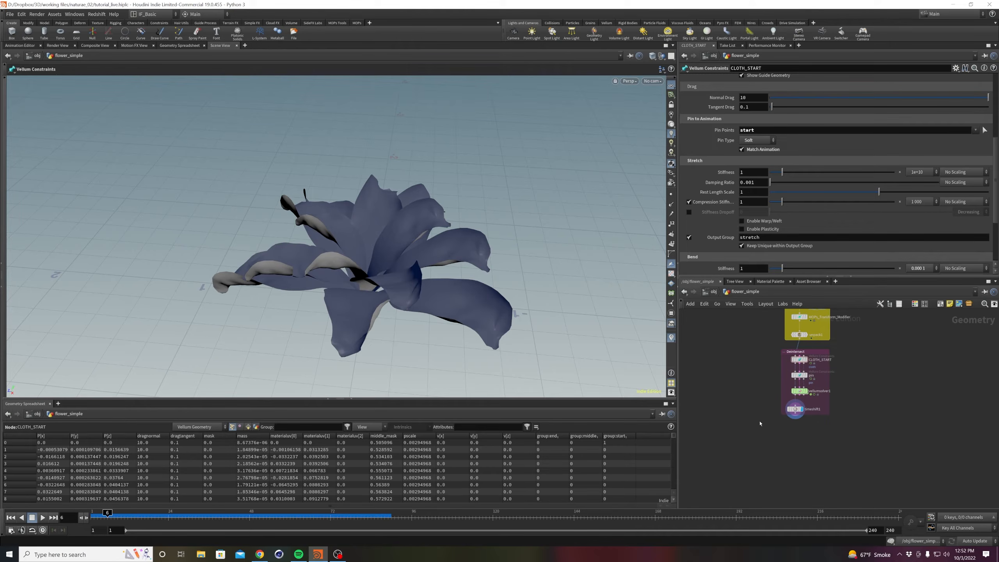
# Save the scene and duplicate the Time Shift beside the original, fed by the Vellum Solver's constraint output.
pyautogui.hotkey('ctrl', 's')
pyautogui.scroll(3, 783, 437)
pyautogui.moveTo(797, 404)
pyautogui.moveTo(797, 403); pyautogui.dragTo(821, 403)
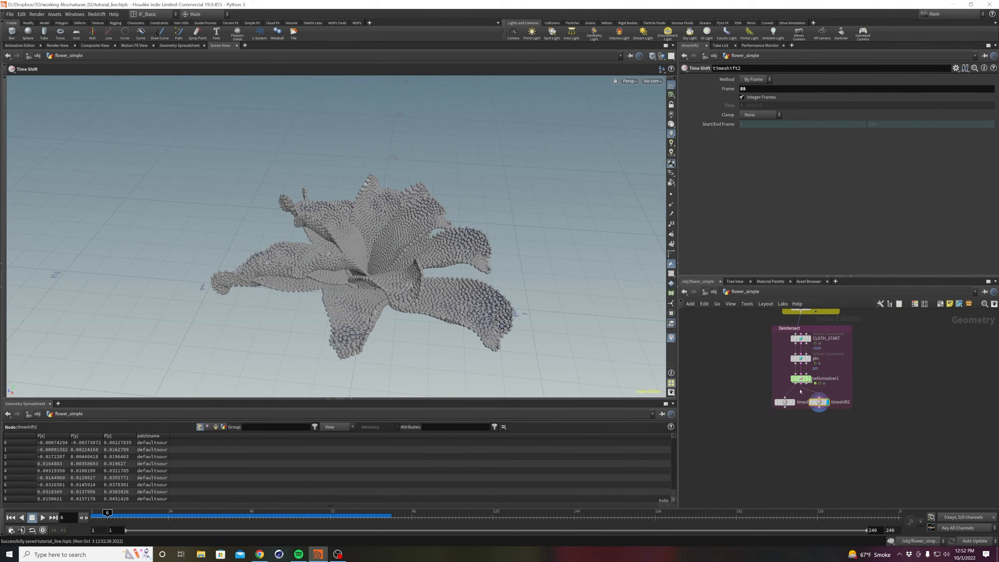
# Add a Vellum Brush node below the two Time Shifts, wire both into its inputs, and display it.
pyautogui.press('Tab')
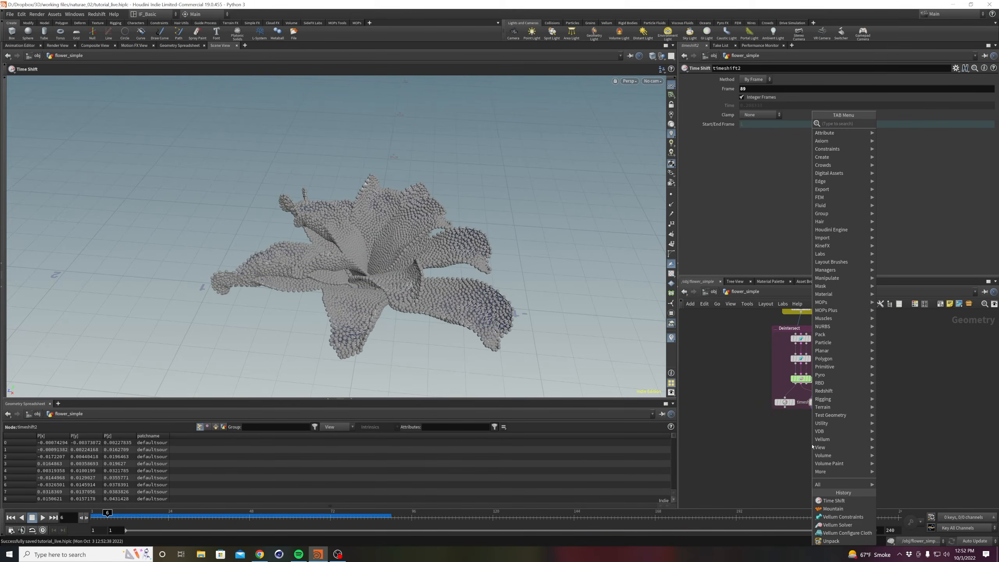
pyautogui.write('vellumbr')
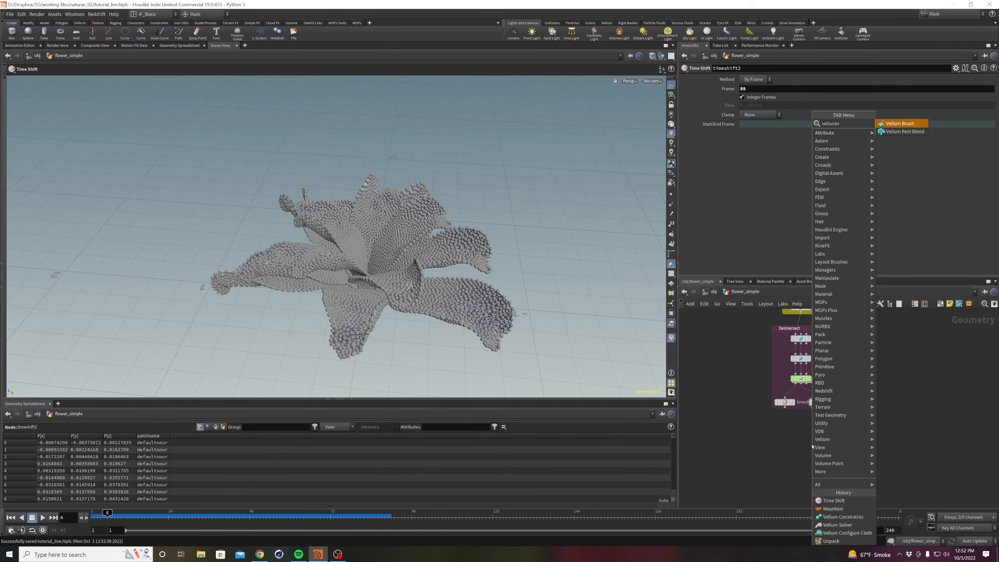
pyautogui.press('Return')
pyautogui.click(812, 446)
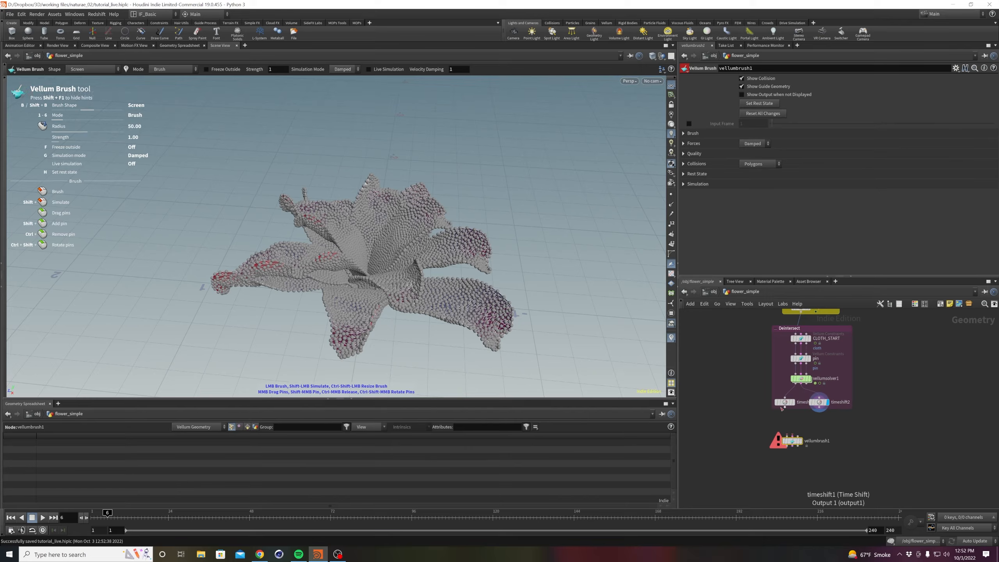
pyautogui.moveTo(787, 430); pyautogui.dragTo(819, 402)
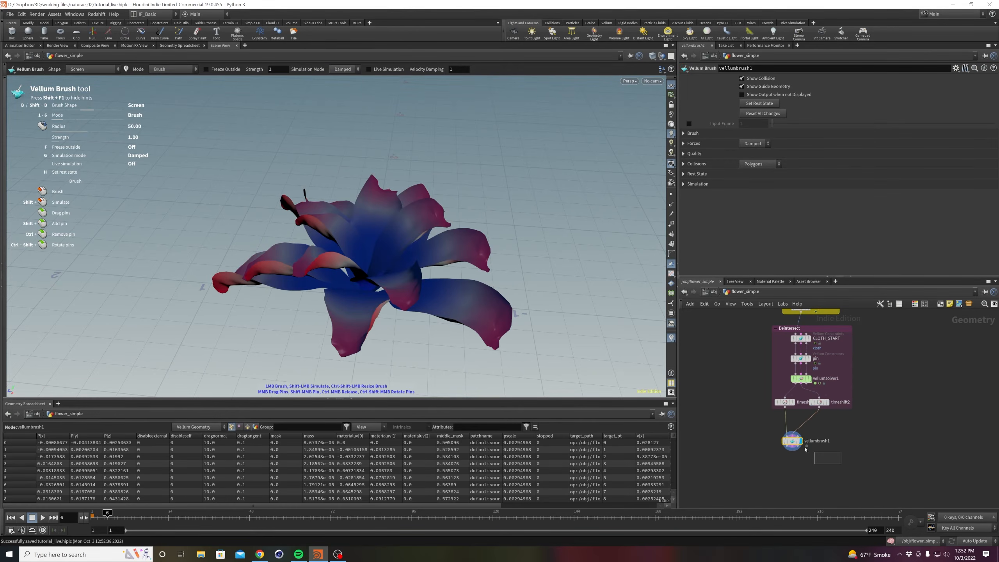
# Turn off the viewport's colour visualization of the petals, inspect the flower, and expand the Vellum Brush's Brush settings.
pyautogui.click(672, 338)
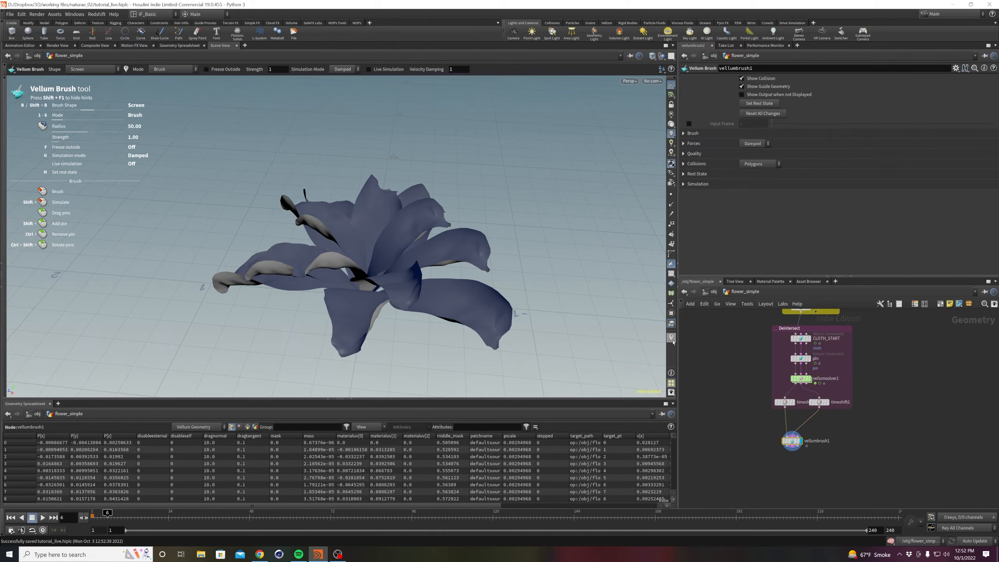
pyautogui.keyDown('alt'); pyautogui.moveTo(354, 269); pyautogui.dragTo(412, 271, button='middle'); pyautogui.keyUp('alt')
pyautogui.keyDown('alt'); pyautogui.moveTo(412, 271); pyautogui.dragTo(418, 274, button='right'); pyautogui.keyUp('alt')
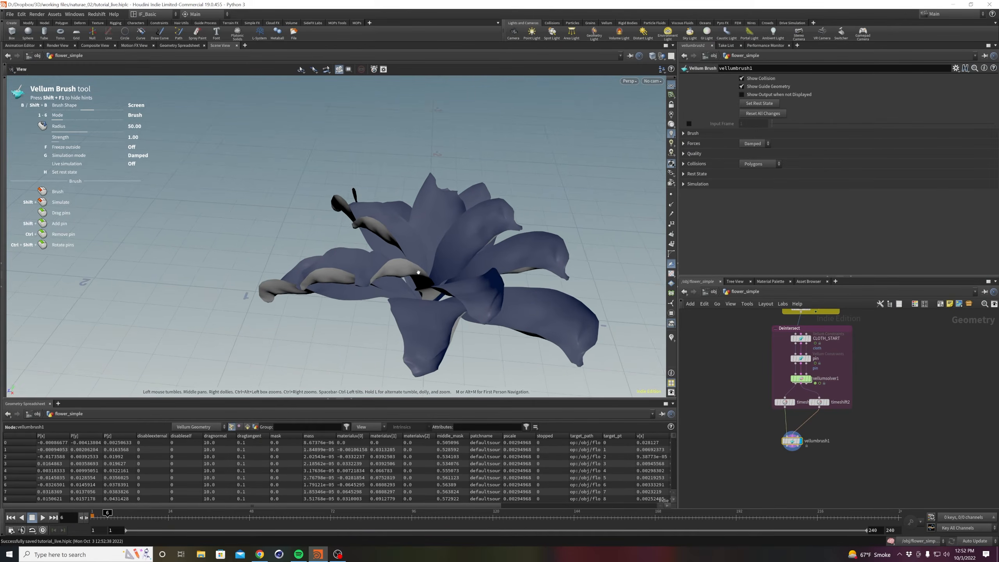
pyautogui.moveTo(418, 272)
pyautogui.keyDown('alt'); pyautogui.mouseDown()
pyautogui.moveTo(428, 257)
pyautogui.moveTo(440, 263)
pyautogui.moveTo(388, 277)
pyautogui.mouseUp(); pyautogui.keyUp('alt')
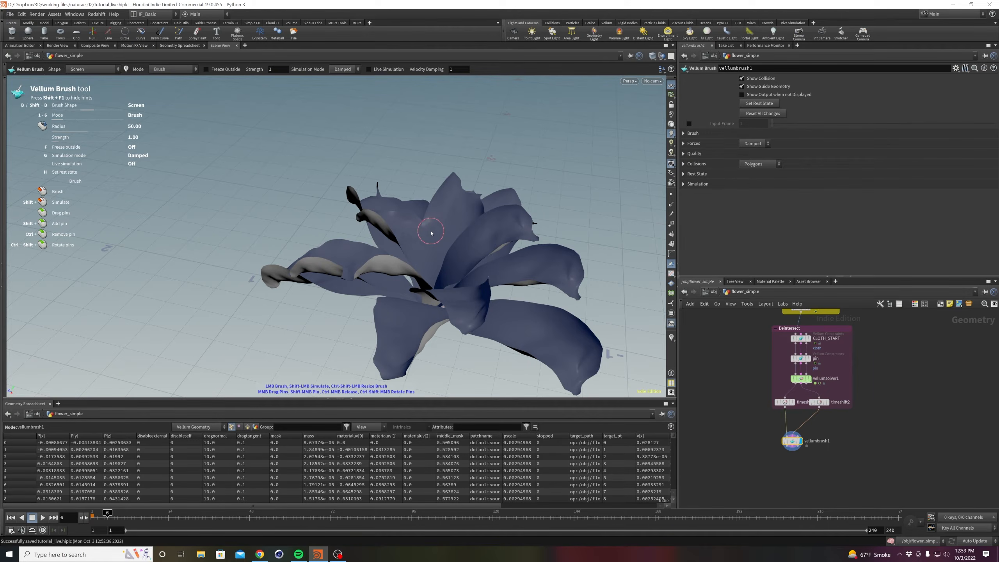
pyautogui.moveTo(436, 249)
pyautogui.keyDown('alt'); pyautogui.mouseDown()
pyautogui.moveTo(393, 214)
pyautogui.moveTo(433, 275)
pyautogui.mouseUp(); pyautogui.keyUp('alt')
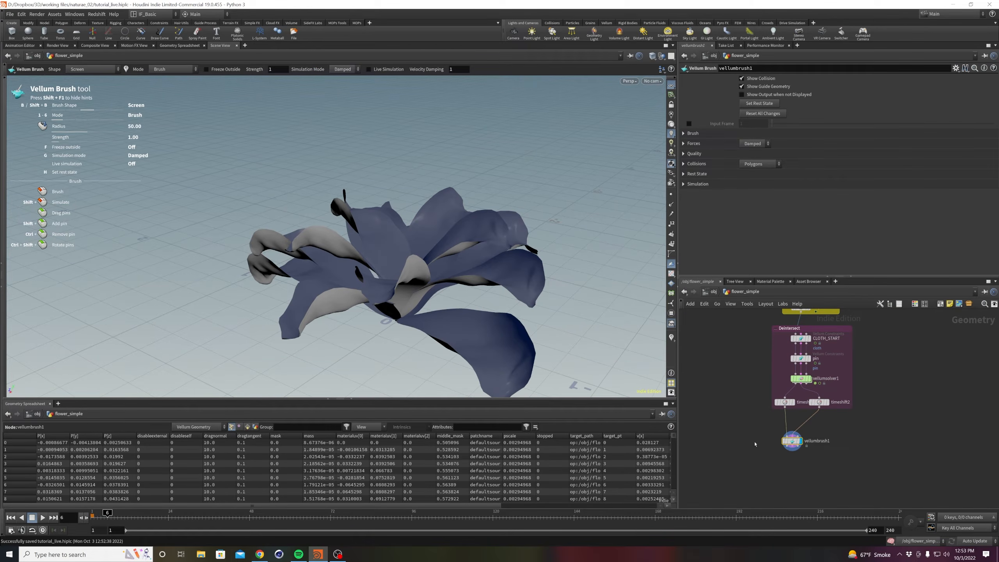
pyautogui.click(692, 133)
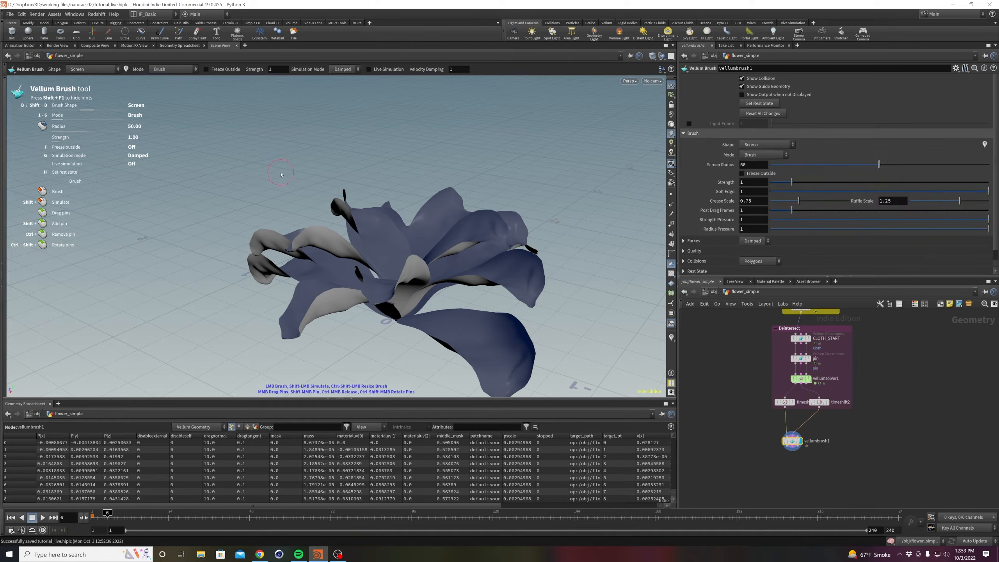
# Try brushing the flower's front petals with the Vellum Brush in its Screen shape.
pyautogui.moveTo(482, 337)
pyautogui.mouseDown()
pyautogui.moveTo(516, 361)
pyautogui.moveTo(473, 323)
pyautogui.moveTo(551, 363)
pyautogui.moveTo(537, 272)
pyautogui.moveTo(531, 283)
pyautogui.mouseUp()
pyautogui.moveTo(519, 331)
pyautogui.mouseDown()
pyautogui.moveTo(547, 350)
pyautogui.moveTo(517, 341)
pyautogui.moveTo(528, 349)
pyautogui.mouseUp()
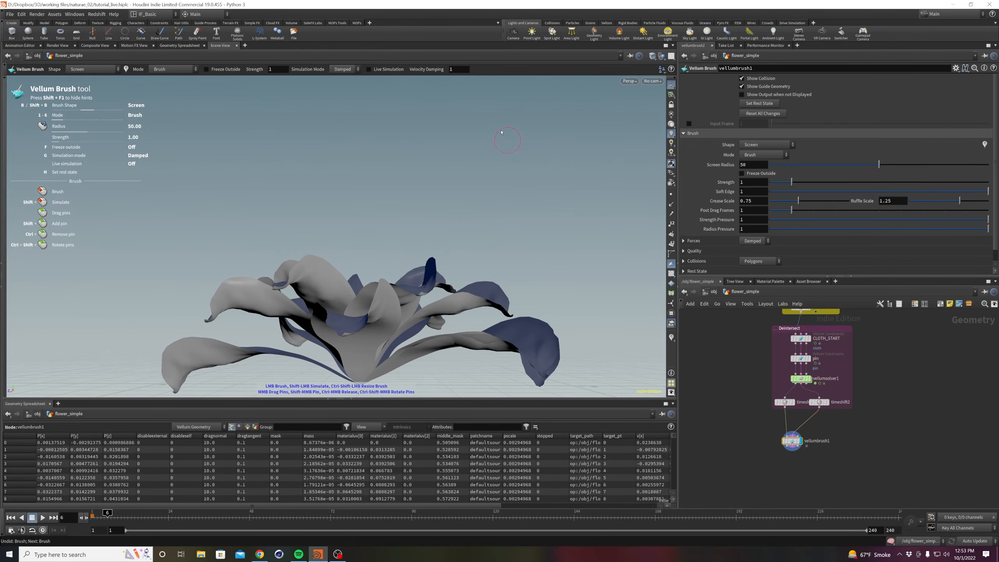
# Add a new Scene View pane and close the old one.
pyautogui.click(245, 46)
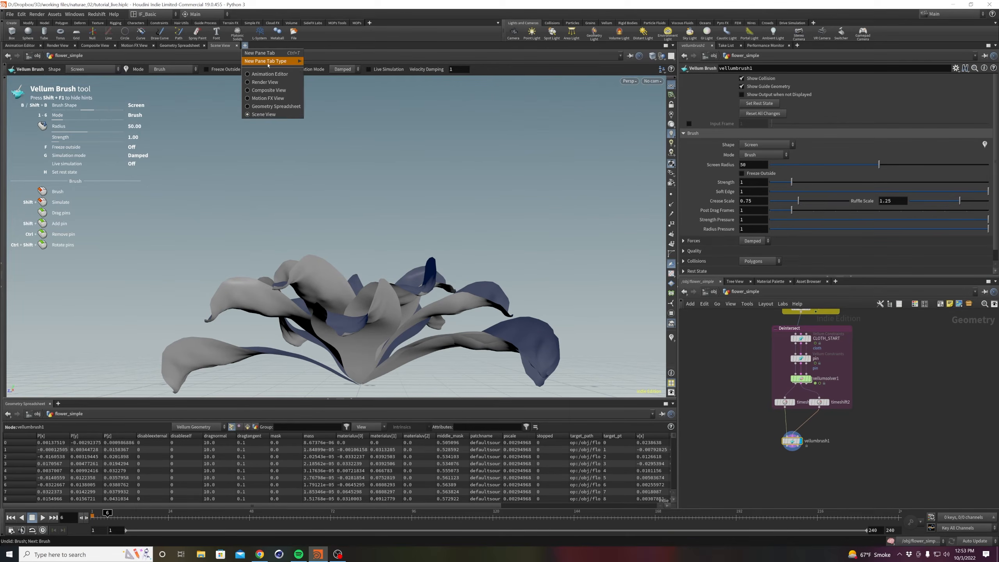
pyautogui.moveTo(268, 64)
pyautogui.moveTo(333, 141)
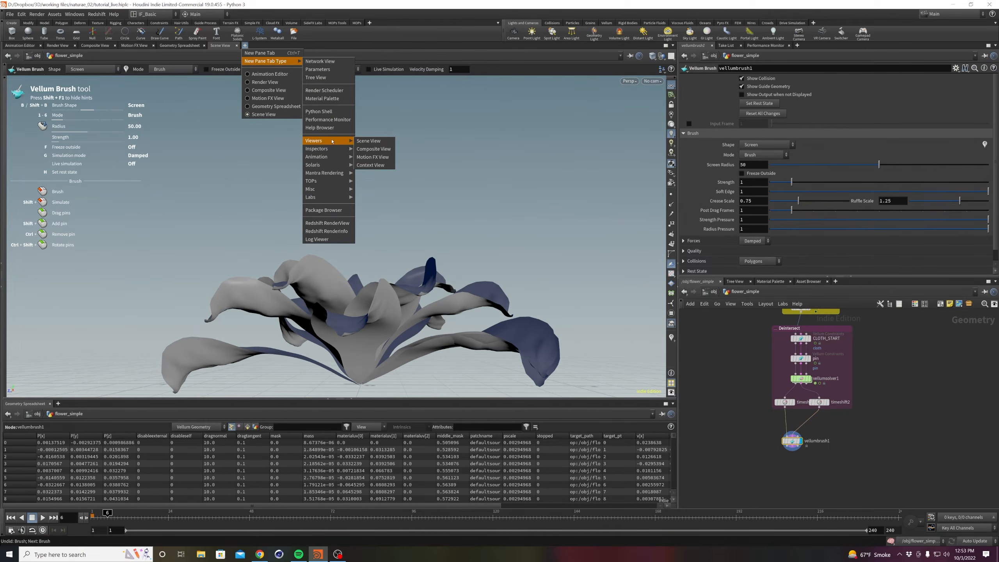
pyautogui.click(370, 141)
pyautogui.moveTo(389, 202); pyautogui.dragTo(464, 140)
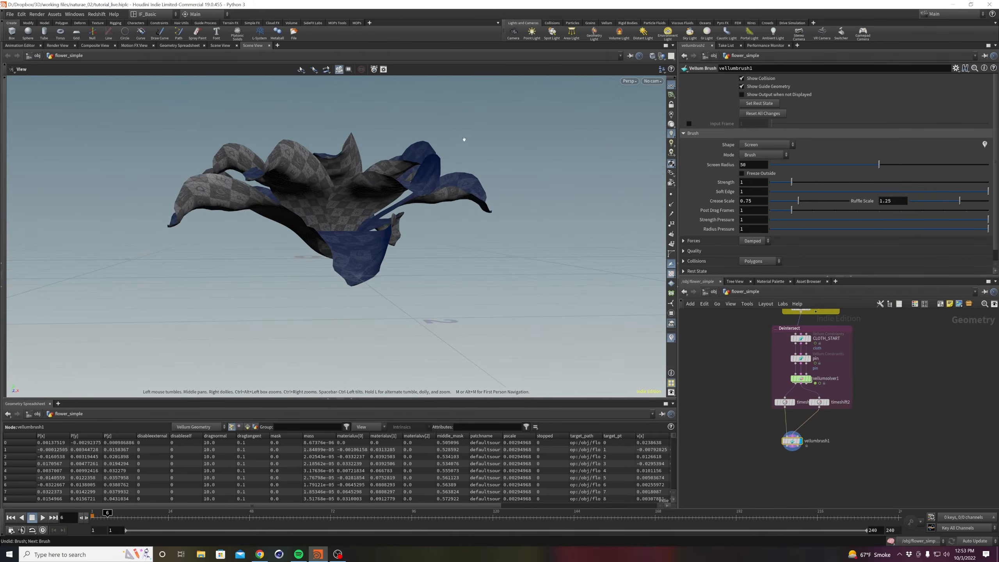
pyautogui.click(237, 45)
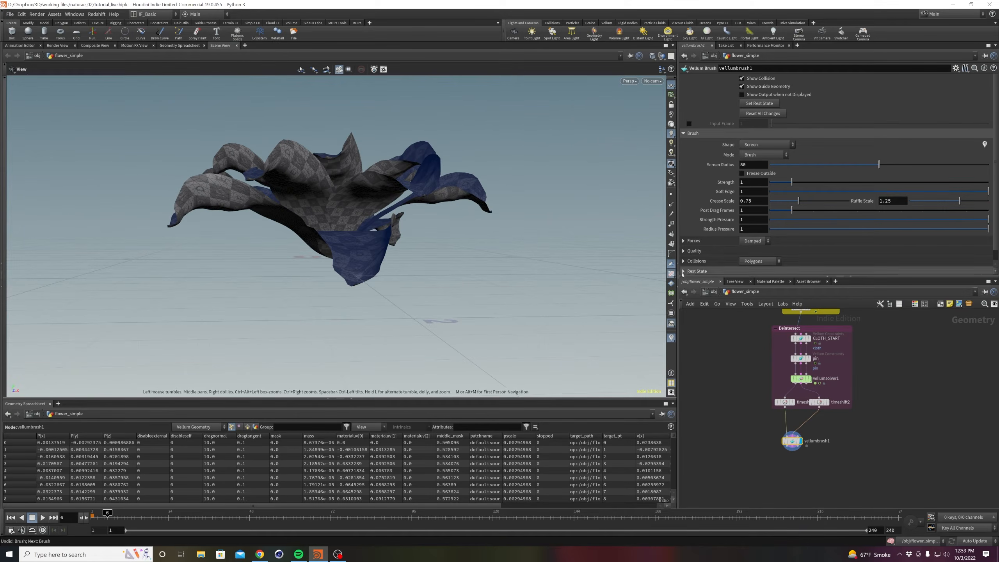
# Undo the last brush strokes on the petals.
pyautogui.moveTo(564, 275)
pyautogui.mouseDown()
pyautogui.moveTo(395, 295)
pyautogui.moveTo(452, 309)
pyautogui.mouseUp()
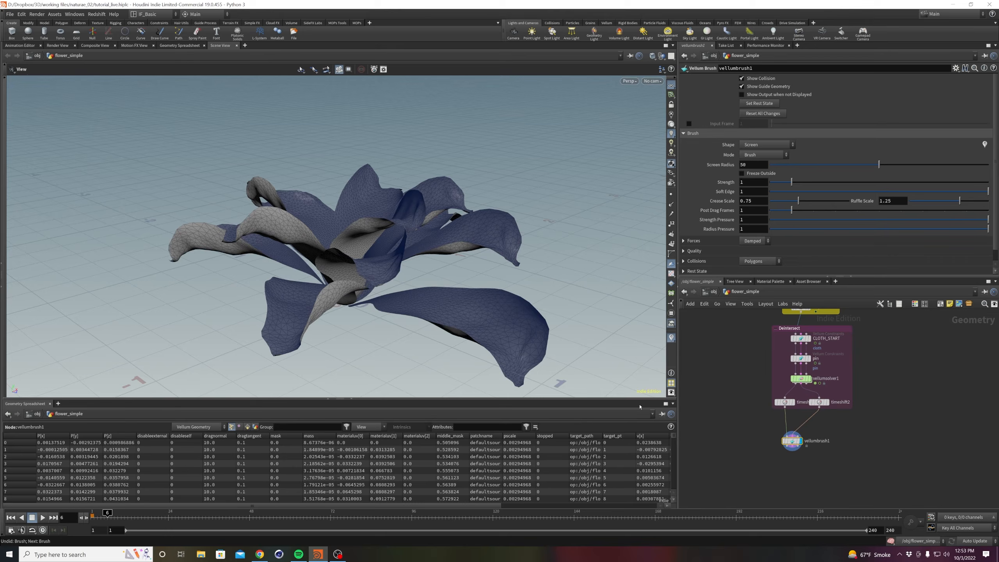
pyautogui.hotkey('ctrl', 'z')
pyautogui.hotkey('ctrl', 'z')
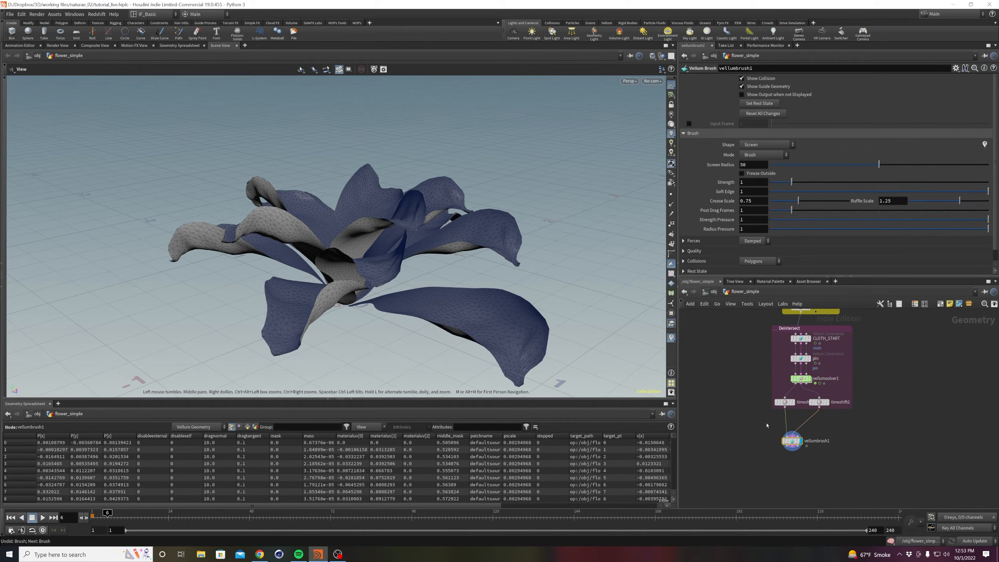
# Set the Vellum Brush's shape to Volume and brush along the long front petal to push it outward.
pyautogui.moveTo(551, 215); pyautogui.dragTo(509, 238)
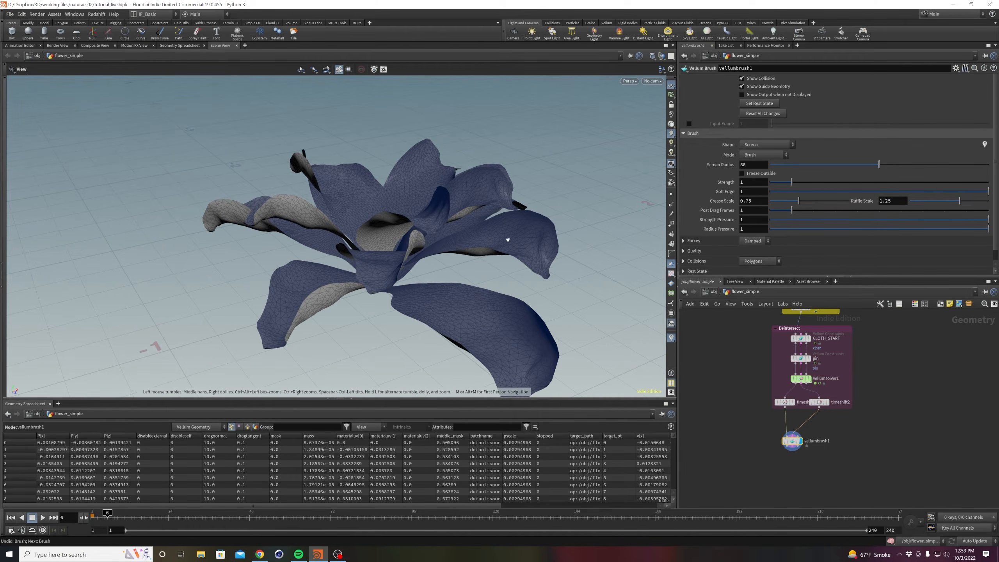
pyautogui.click(758, 147)
pyautogui.click(757, 153)
pyautogui.press('Return')
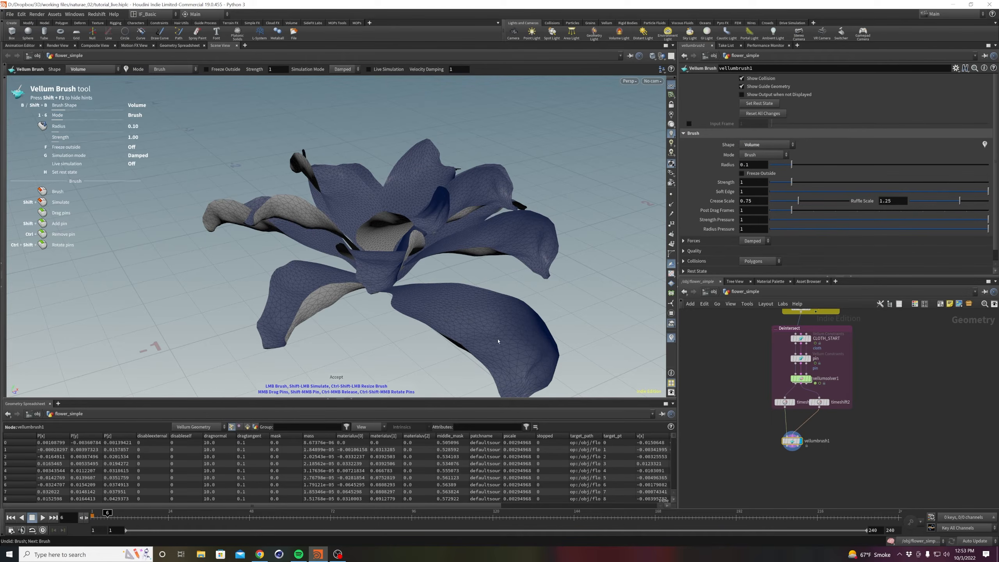
pyautogui.moveTo(491, 331)
pyautogui.keyDown('alt'); pyautogui.mouseDown()
pyautogui.moveTo(511, 299)
pyautogui.moveTo(516, 327)
pyautogui.mouseUp(); pyautogui.keyUp('alt')
pyautogui.keyDown('alt'); pyautogui.moveTo(456, 315); pyautogui.dragTo(519, 315); pyautogui.keyUp('alt')
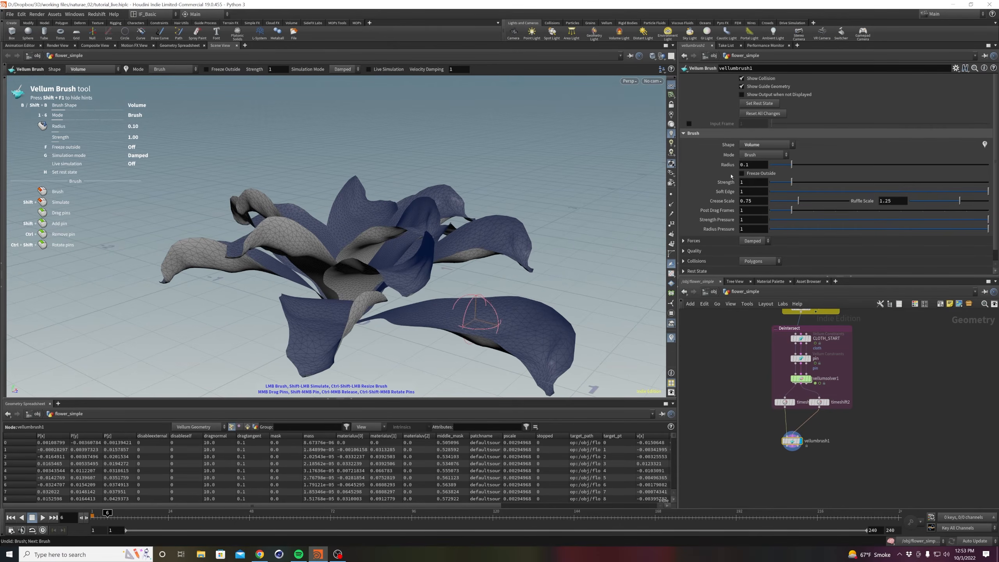
pyautogui.moveTo(441, 316)
pyautogui.mouseDown()
pyautogui.moveTo(495, 325)
pyautogui.moveTo(540, 350)
pyautogui.moveTo(546, 339)
pyautogui.mouseUp()
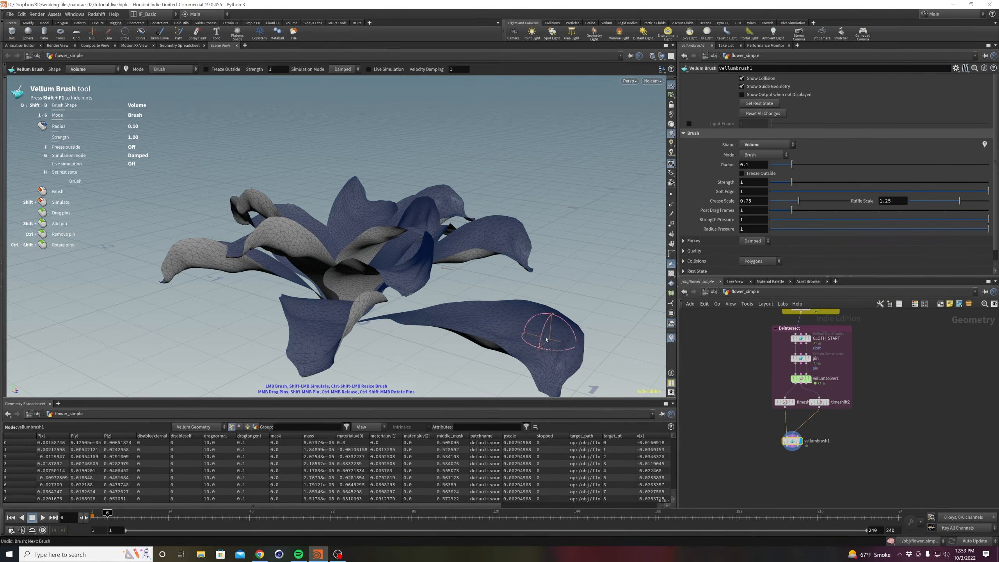
pyautogui.moveTo(465, 320); pyautogui.dragTo(629, 356)
pyautogui.moveTo(470, 320); pyautogui.dragTo(566, 374)
# Set the brush mode to Drag and pull the flower's petals into new positions from several sides.
pyautogui.click(763, 154)
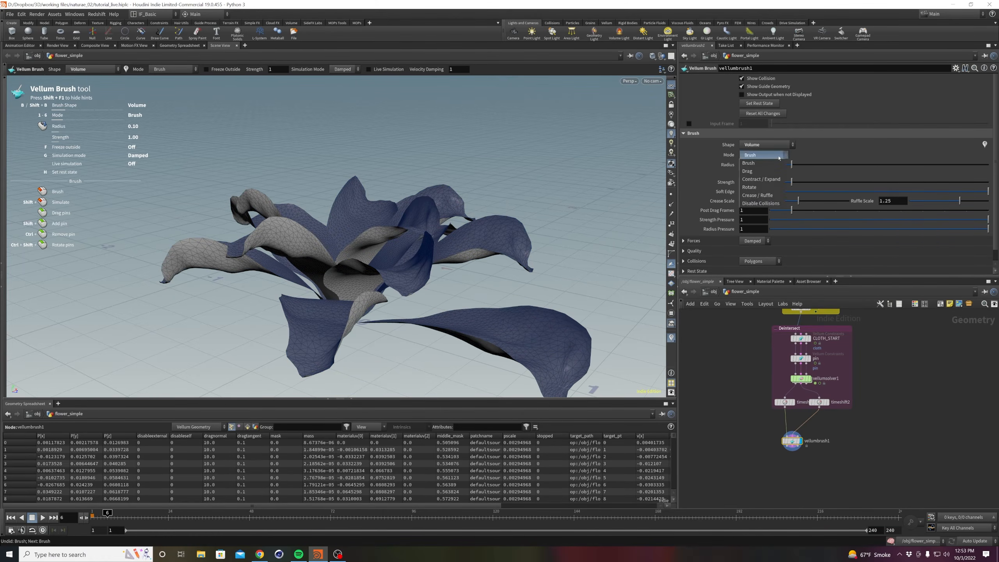
pyautogui.click(773, 172)
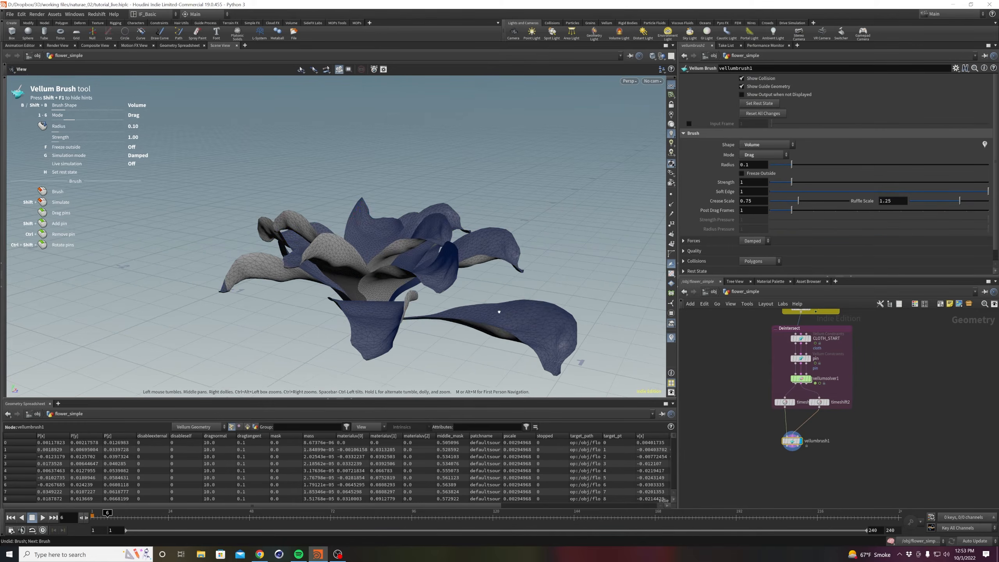
pyautogui.moveTo(525, 319)
pyautogui.mouseDown()
pyautogui.moveTo(508, 303)
pyautogui.moveTo(522, 301)
pyautogui.moveTo(455, 277)
pyautogui.moveTo(442, 296)
pyautogui.moveTo(478, 286)
pyautogui.moveTo(489, 297)
pyautogui.mouseUp()
pyautogui.keyDown('alt'); pyautogui.moveTo(489, 297); pyautogui.dragTo(378, 307); pyautogui.keyUp('alt')
pyautogui.moveTo(479, 300)
pyautogui.mouseDown()
pyautogui.moveTo(466, 287)
pyautogui.moveTo(472, 249)
pyautogui.mouseUp()
pyautogui.moveTo(386, 258)
pyautogui.mouseDown()
pyautogui.moveTo(429, 252)
pyautogui.moveTo(430, 275)
pyautogui.moveTo(431, 253)
pyautogui.mouseUp()
pyautogui.moveTo(467, 319)
pyautogui.keyDown('alt'); pyautogui.mouseDown()
pyautogui.moveTo(463, 307)
pyautogui.moveTo(438, 343)
pyautogui.mouseUp(); pyautogui.keyUp('alt')
pyautogui.moveTo(369, 330)
pyautogui.mouseDown()
pyautogui.moveTo(361, 319)
pyautogui.moveTo(371, 327)
pyautogui.moveTo(380, 315)
pyautogui.mouseUp()
pyautogui.moveTo(387, 335)
pyautogui.mouseDown()
pyautogui.moveTo(413, 301)
pyautogui.moveTo(500, 315)
pyautogui.moveTo(516, 347)
pyautogui.mouseUp()
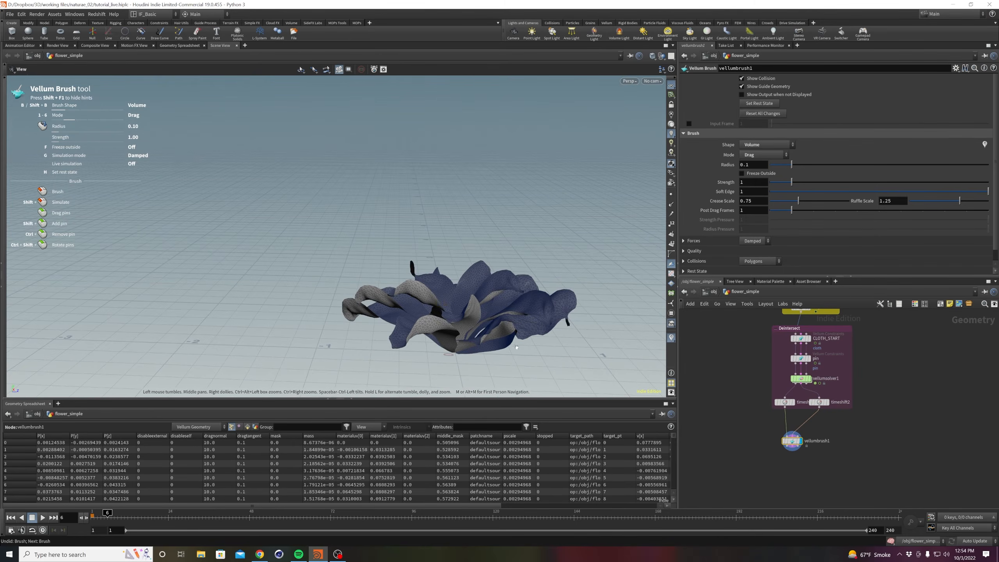
pyautogui.moveTo(418, 327)
pyautogui.keyDown('alt'); pyautogui.mouseDown()
pyautogui.moveTo(352, 317)
pyautogui.moveTo(363, 320)
pyautogui.moveTo(370, 299)
pyautogui.moveTo(433, 304)
pyautogui.mouseUp(); pyautogui.keyUp('alt')
# Set the brush mode to Crease / Ruffle and ruffle the petals around the flower's centre and outer edges.
pyautogui.click(769, 155)
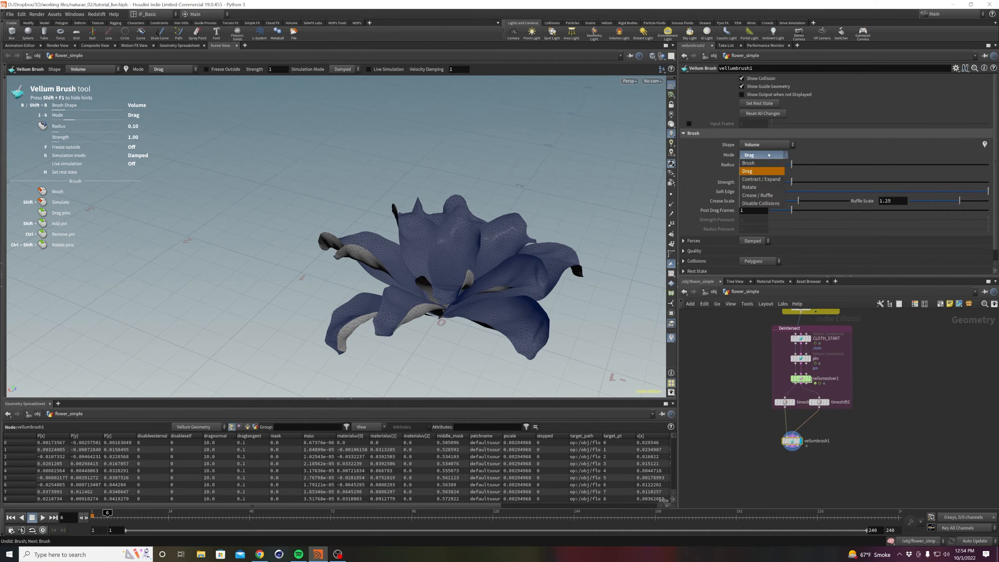
pyautogui.click(757, 195)
pyautogui.moveTo(354, 311)
pyautogui.keyDown('alt'); pyautogui.mouseDown()
pyautogui.moveTo(373, 316)
pyautogui.moveTo(352, 325)
pyautogui.moveTo(433, 297)
pyautogui.moveTo(471, 301)
pyautogui.moveTo(418, 291)
pyautogui.moveTo(430, 300)
pyautogui.mouseUp(); pyautogui.keyUp('alt')
pyautogui.moveTo(533, 305)
pyautogui.mouseDown()
pyautogui.moveTo(512, 309)
pyautogui.moveTo(570, 309)
pyautogui.mouseUp()
pyautogui.moveTo(501, 283); pyautogui.dragTo(504, 281)
pyautogui.moveTo(494, 233)
pyautogui.mouseDown()
pyautogui.moveTo(481, 237)
pyautogui.moveTo(540, 286)
pyautogui.moveTo(490, 290)
pyautogui.moveTo(515, 291)
pyautogui.mouseUp()
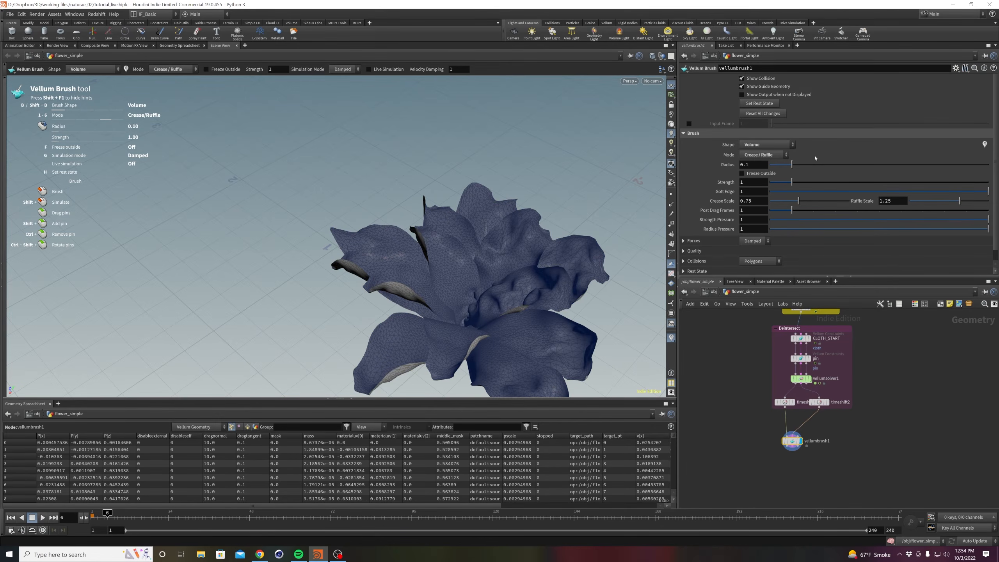
# Set the brush mode to Contract / Expand and apply it to the front petals.
pyautogui.click(783, 155)
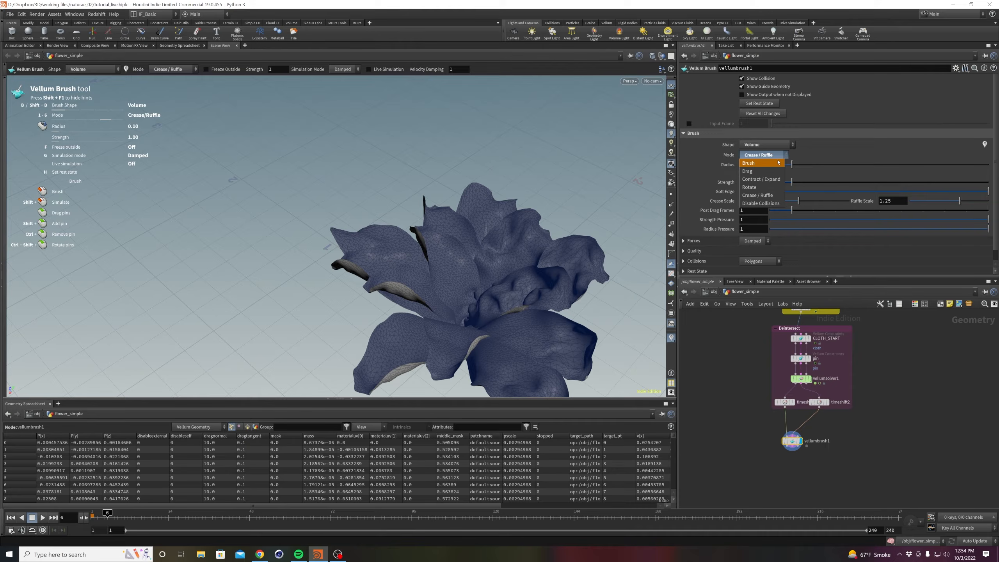
pyautogui.click(767, 181)
pyautogui.moveTo(527, 331)
pyautogui.mouseDown()
pyautogui.moveTo(542, 334)
pyautogui.moveTo(508, 330)
pyautogui.moveTo(570, 353)
pyautogui.moveTo(533, 336)
pyautogui.moveTo(562, 346)
pyautogui.moveTo(549, 306)
pyautogui.moveTo(549, 334)
pyautogui.moveTo(563, 335)
pyautogui.moveTo(542, 343)
pyautogui.moveTo(577, 339)
pyautogui.moveTo(487, 284)
pyautogui.mouseUp()
pyautogui.moveTo(407, 359); pyautogui.dragTo(406, 346)
# Set the brush mode to Rotate and try it on the ruffled petals.
pyautogui.click(766, 156)
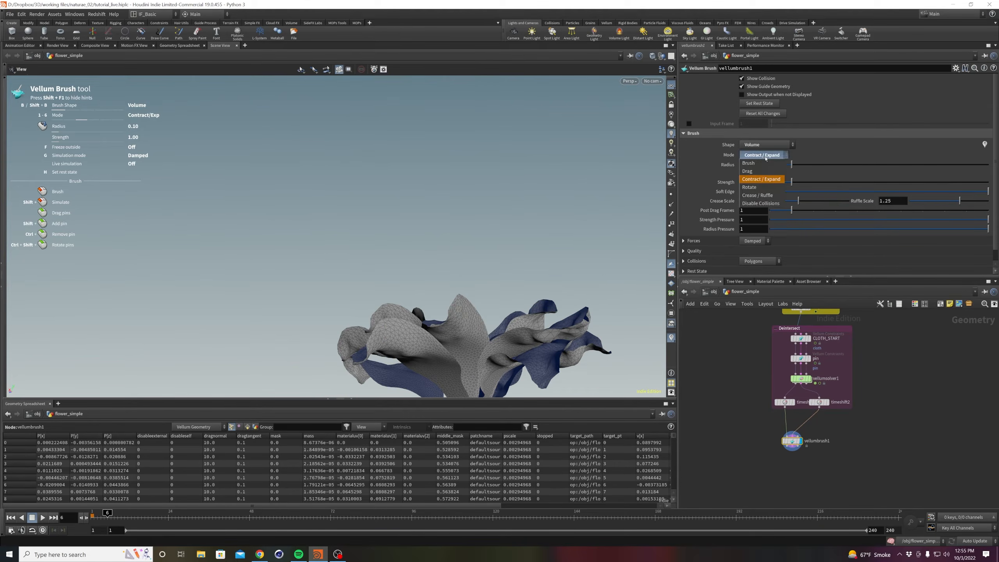
pyautogui.click(758, 187)
pyautogui.moveTo(460, 336)
pyautogui.keyDown('alt'); pyautogui.mouseDown()
pyautogui.moveTo(385, 332)
pyautogui.moveTo(397, 341)
pyautogui.moveTo(462, 315)
pyautogui.moveTo(463, 330)
pyautogui.moveTo(449, 322)
pyautogui.moveTo(455, 327)
pyautogui.mouseUp(); pyautogui.keyUp('alt')
pyautogui.keyDown('alt'); pyautogui.moveTo(468, 305); pyautogui.dragTo(501, 313); pyautogui.keyUp('alt')
# Set the brush shape to Connected Geometry, try rotating a whole petal, and undo the rotation.
pyautogui.click(758, 146)
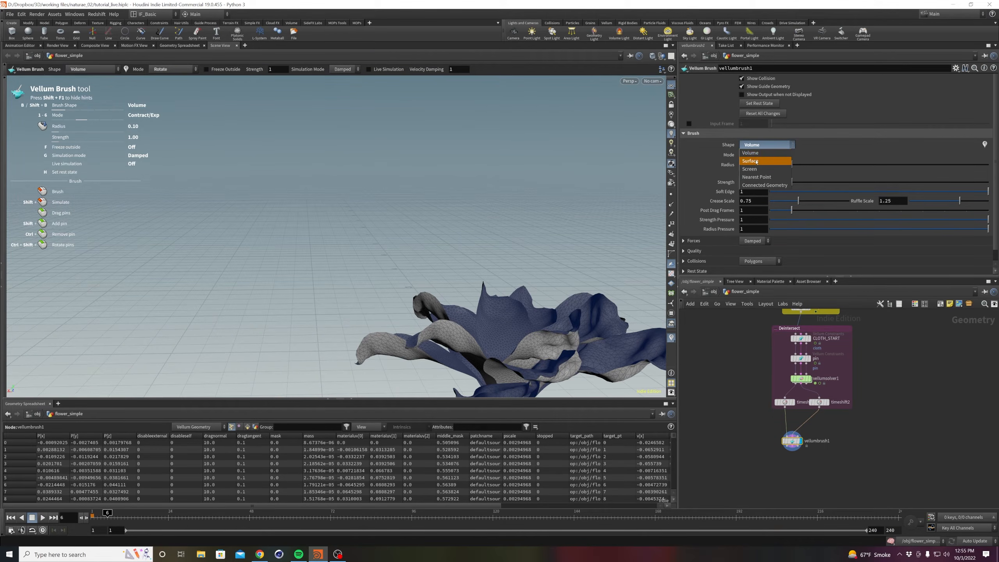
pyautogui.click(765, 185)
pyautogui.moveTo(552, 285)
pyautogui.keyDown('alt'); pyautogui.mouseDown()
pyautogui.moveTo(505, 320)
pyautogui.moveTo(486, 276)
pyautogui.moveTo(437, 258)
pyautogui.moveTo(422, 239)
pyautogui.mouseUp(); pyautogui.keyUp('alt')
pyautogui.hotkey('ctrl', 'z')
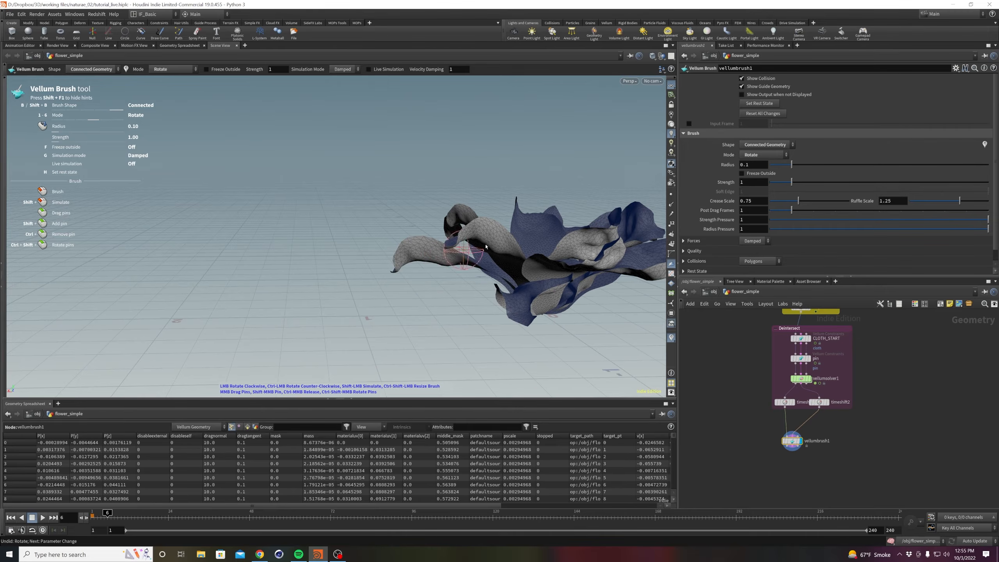
# Set the brush mode to Drag, move whole petals as connected pieces, and inspect the flower.
pyautogui.click(770, 155)
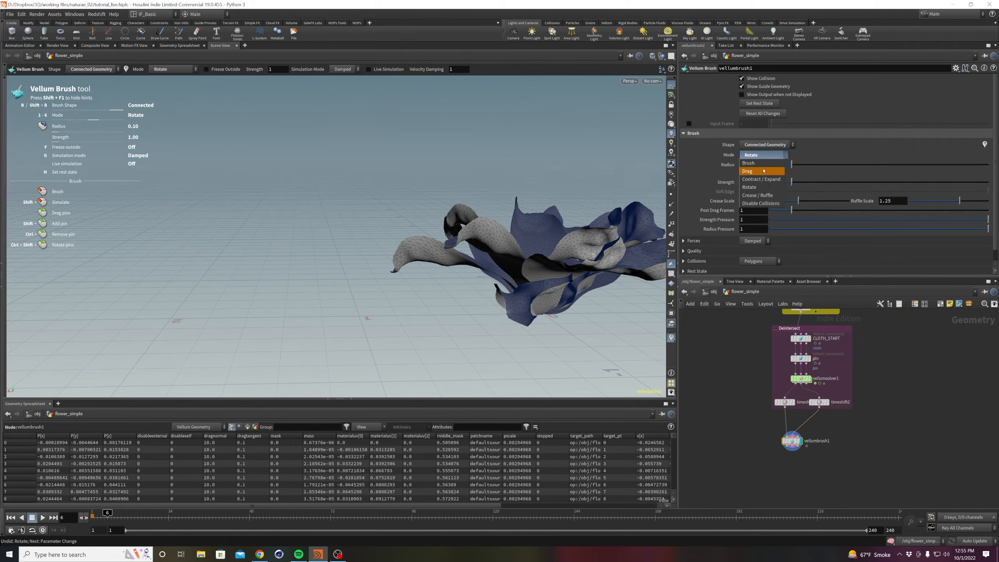
pyautogui.click(763, 171)
pyautogui.press('space')
pyautogui.moveTo(606, 240)
pyautogui.mouseDown()
pyautogui.moveTo(651, 242)
pyautogui.moveTo(427, 334)
pyautogui.mouseUp()
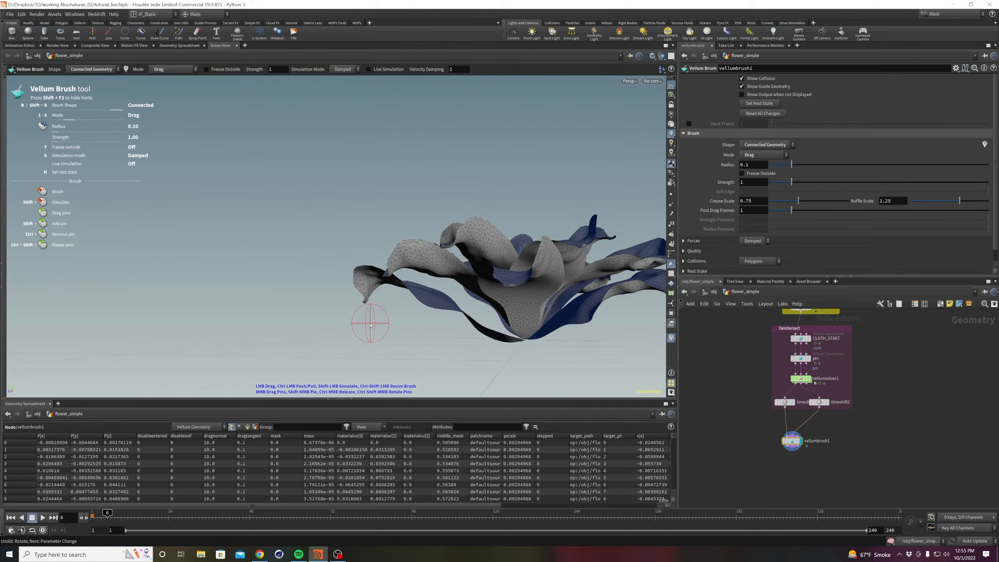
pyautogui.moveTo(436, 296)
pyautogui.mouseDown()
pyautogui.moveTo(442, 278)
pyautogui.moveTo(541, 344)
pyautogui.moveTo(564, 336)
pyautogui.mouseUp()
pyautogui.moveTo(386, 294)
pyautogui.mouseDown()
pyautogui.moveTo(388, 275)
pyautogui.moveTo(450, 226)
pyautogui.mouseUp()
pyautogui.moveTo(488, 271)
pyautogui.keyDown('alt'); pyautogui.mouseDown()
pyautogui.moveTo(417, 266)
pyautogui.moveTo(418, 307)
pyautogui.moveTo(405, 335)
pyautogui.moveTo(386, 344)
pyautogui.mouseUp(); pyautogui.keyUp('alt')
pyautogui.keyDown('alt'); pyautogui.moveTo(445, 291); pyautogui.dragTo(401, 274, button='middle'); pyautogui.keyUp('alt')
pyautogui.scroll(2, 403, 276)
pyautogui.moveTo(405, 293)
pyautogui.keyDown('alt'); pyautogui.mouseDown()
pyautogui.moveTo(414, 272)
pyautogui.moveTo(433, 294)
pyautogui.moveTo(445, 270)
pyautogui.mouseUp(); pyautogui.keyUp('alt')
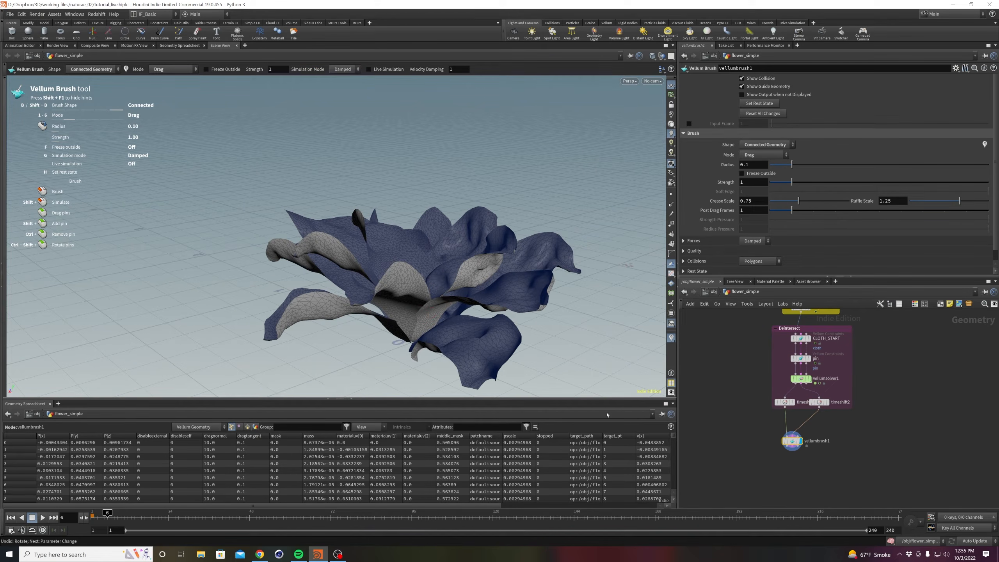
# Cut the wires between the two Time Shifts and the Vellum Brush, and delete the Vellum Brush node.
pyautogui.press('y')
pyautogui.moveTo(760, 426); pyautogui.dragTo(947, 418)
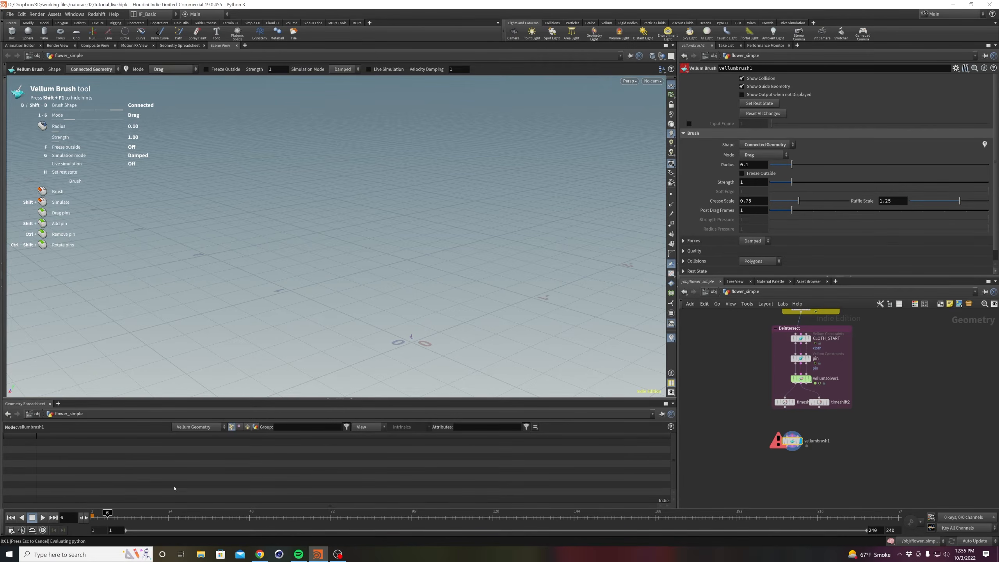
pyautogui.press('Delete')
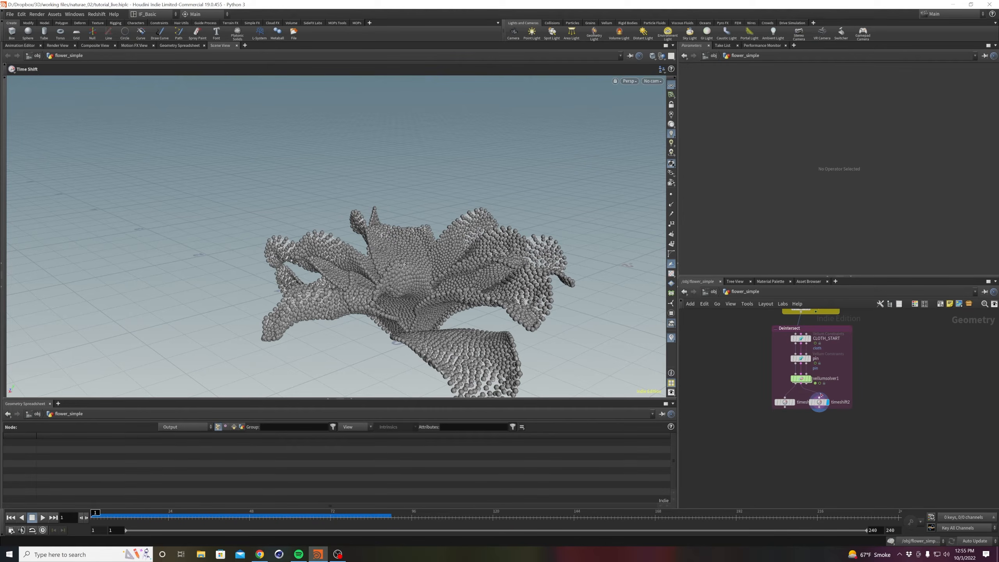
# Display the original Time Shift and turn off the viewport's colour visualization of the petals.
pyautogui.click(795, 407)
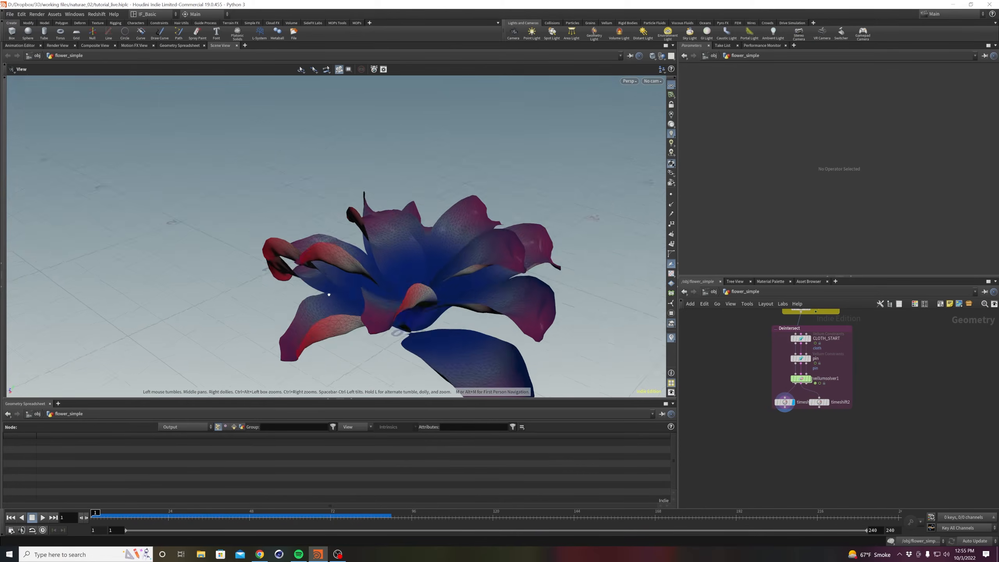
pyautogui.click(671, 341)
pyautogui.keyDown('alt'); pyautogui.moveTo(488, 299); pyautogui.dragTo(480, 238); pyautogui.keyUp('alt')
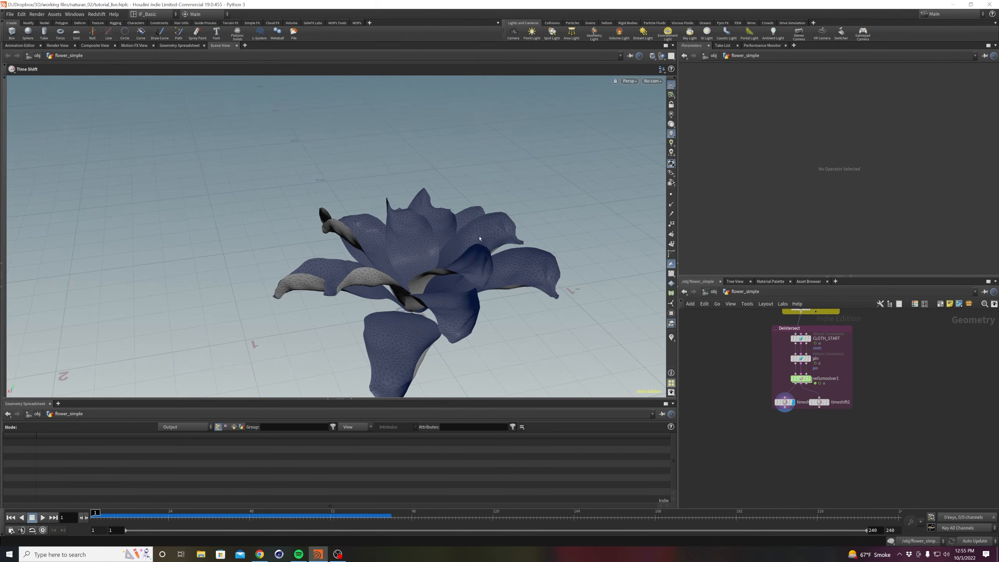
# Save the scene and inspect the frozen flower from above.
pyautogui.moveTo(814, 429); pyautogui.dragTo(814, 411, button='middle')
pyautogui.hotkey('ctrl', 's')
pyautogui.keyDown('alt'); pyautogui.moveTo(421, 271); pyautogui.dragTo(418, 275, button='right'); pyautogui.keyUp('alt')
pyautogui.keyDown('alt'); pyautogui.moveTo(418, 275); pyautogui.dragTo(511, 307); pyautogui.keyUp('alt')
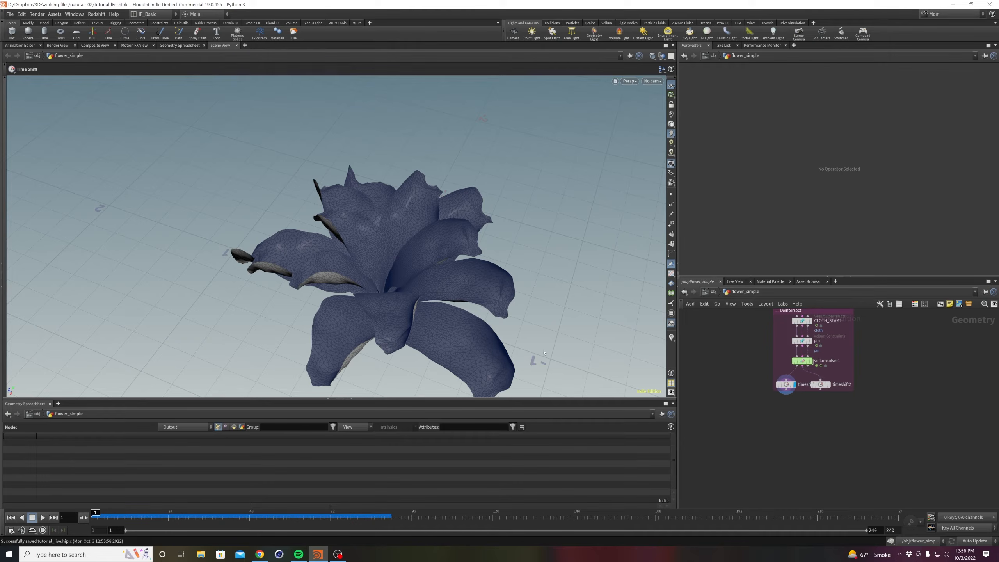
# Add a For-Each Connected Piece loop directly below the original Time Shift.
pyautogui.moveTo(765, 436); pyautogui.dragTo(754, 404, button='middle')
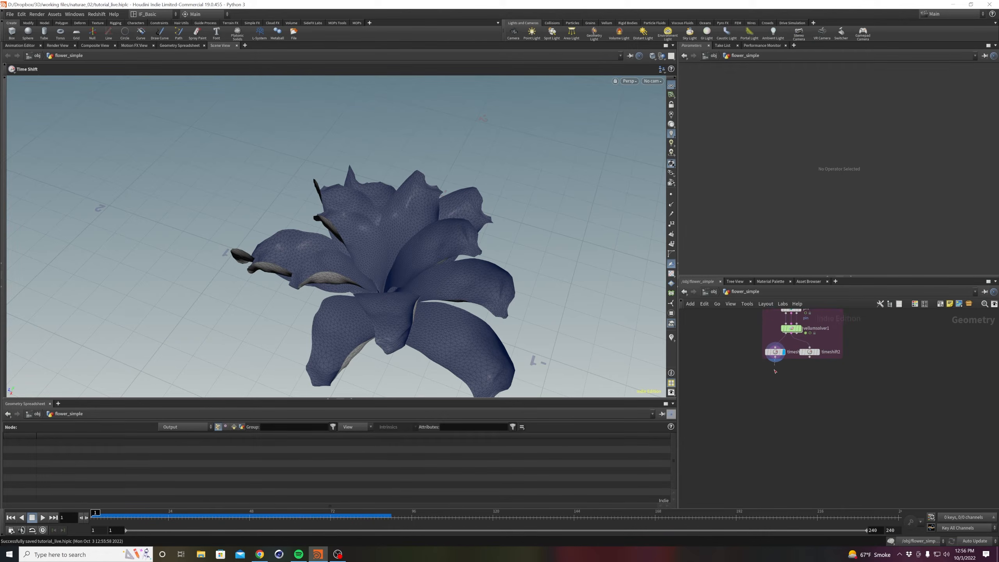
pyautogui.press('Tab')
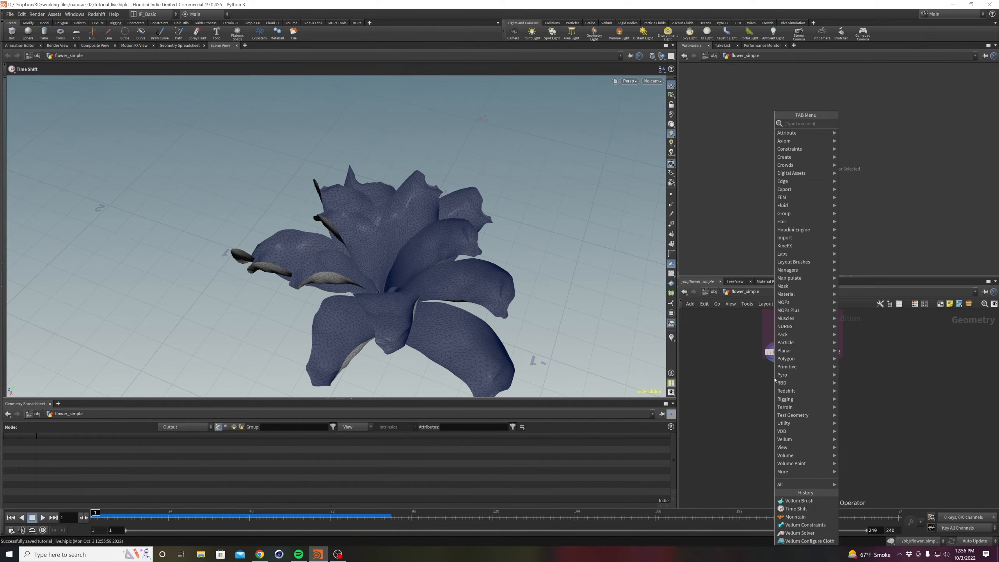
pyautogui.write('foreac')
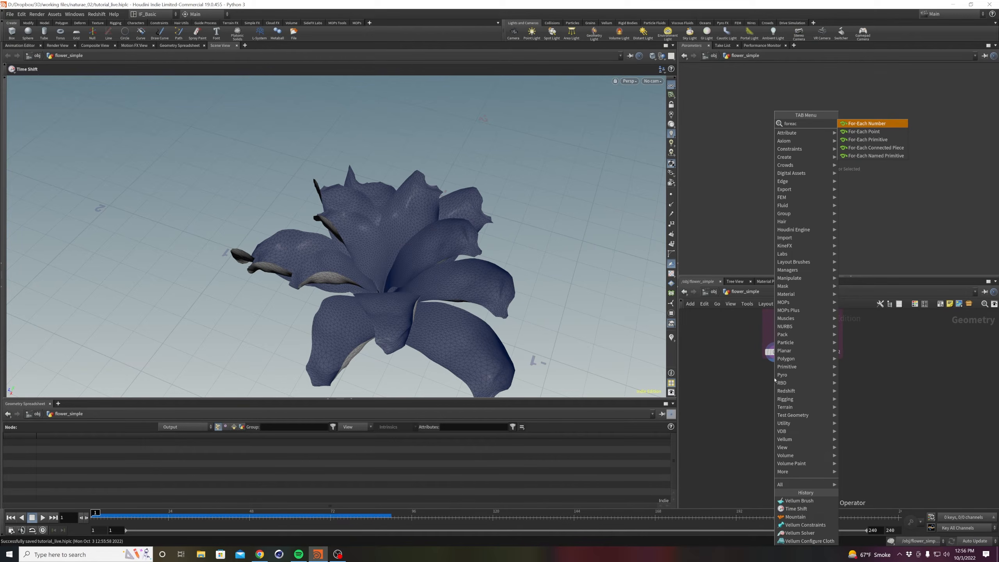
pyautogui.press('Down')
pyautogui.press('Down')
pyautogui.press('Down')
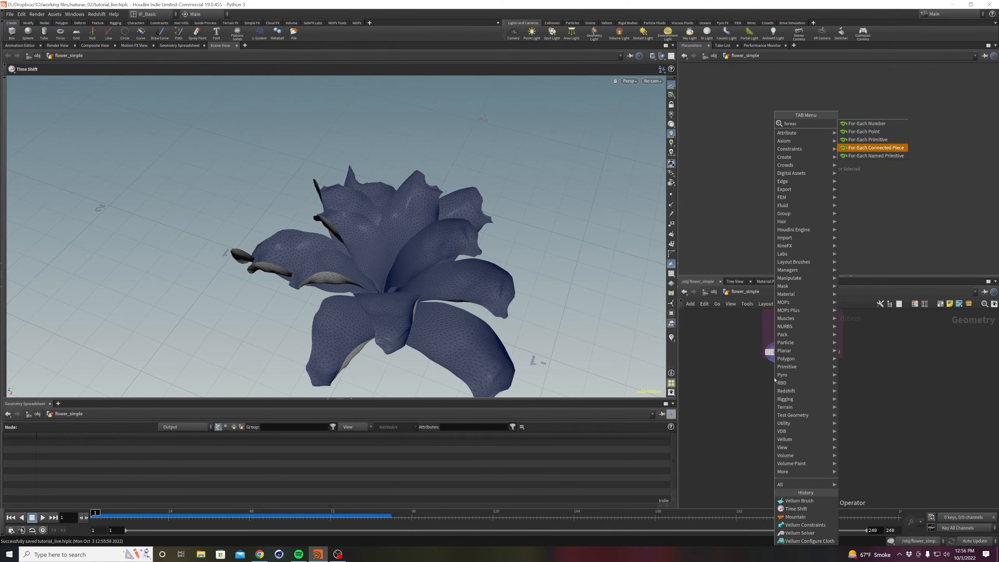
pyautogui.press('Return')
pyautogui.click(783, 378)
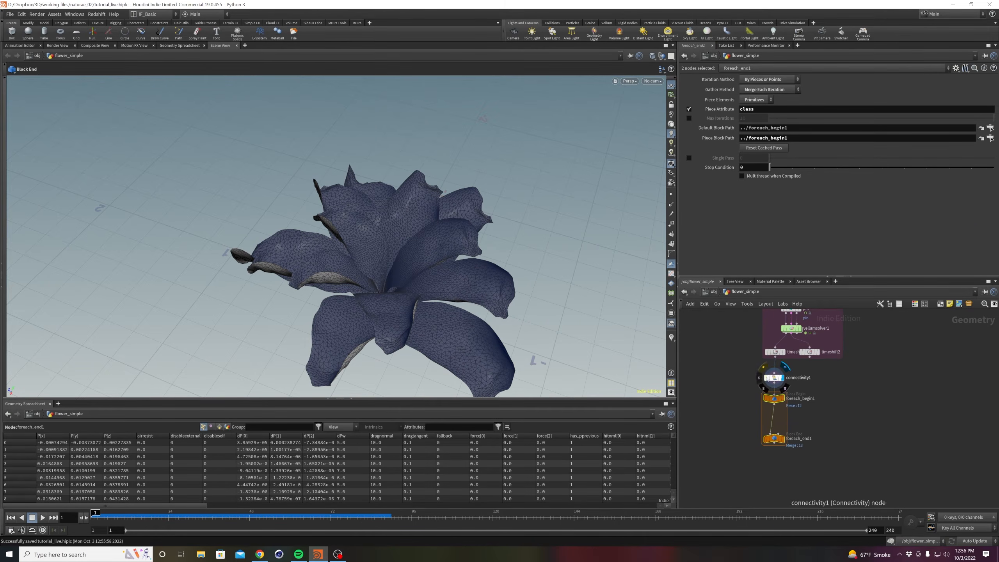
# Open the node info of the loop's Connectivity node and examine its class primitive attribute.
pyautogui.middleClick(767, 379)
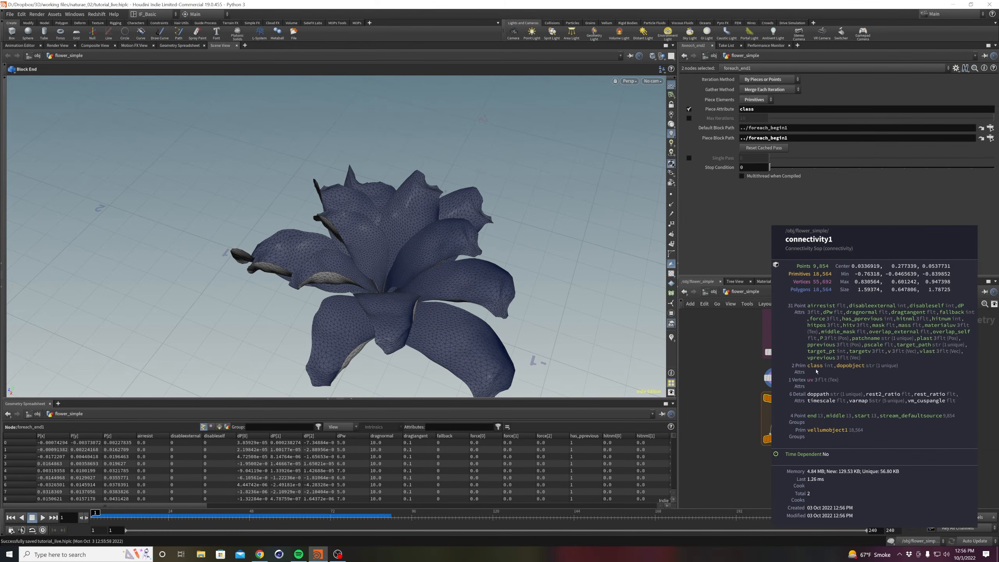
pyautogui.click(759, 378)
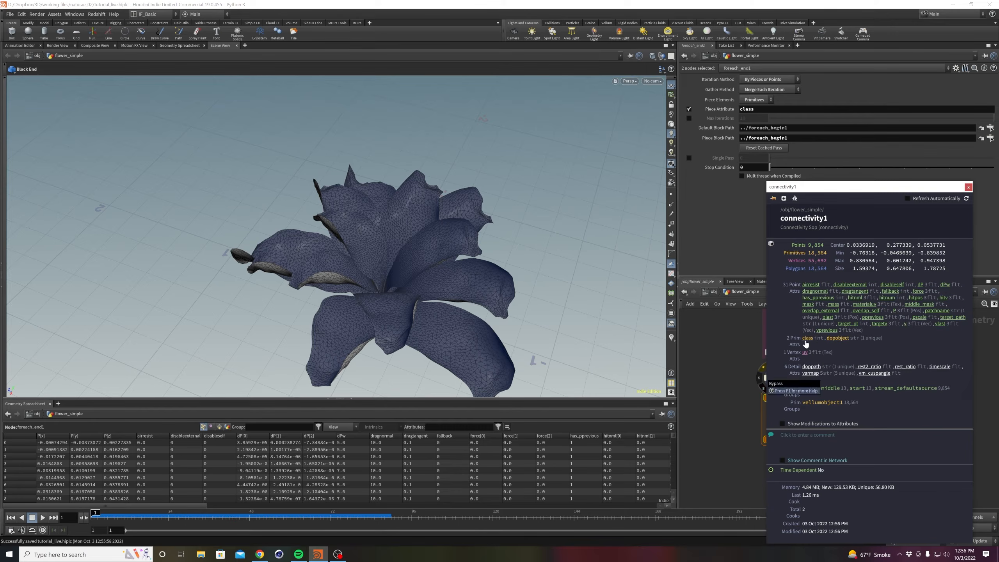
# Visualize the Connectivity node's class primitive attribute on the petals, close its node info, and toggle the viewport's wireframe shading.
pyautogui.click(759, 378)
pyautogui.click(802, 339)
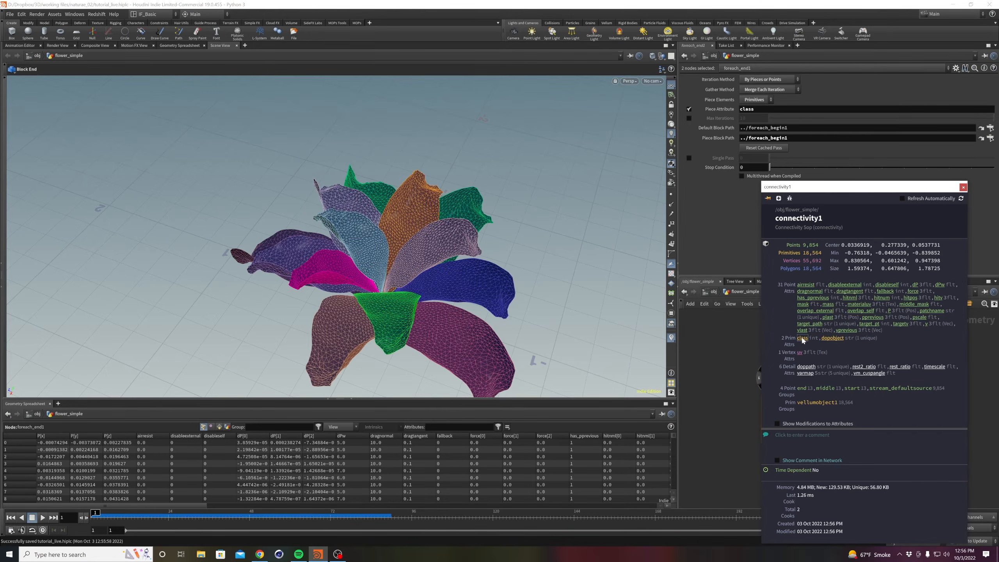
pyautogui.click(963, 187)
pyautogui.hotkey('shift', 'w')
# Replace the closed Scene View with a newly added Scene View pane and jump up from the ch network.
pyautogui.hotkey('ctrl', 'w')
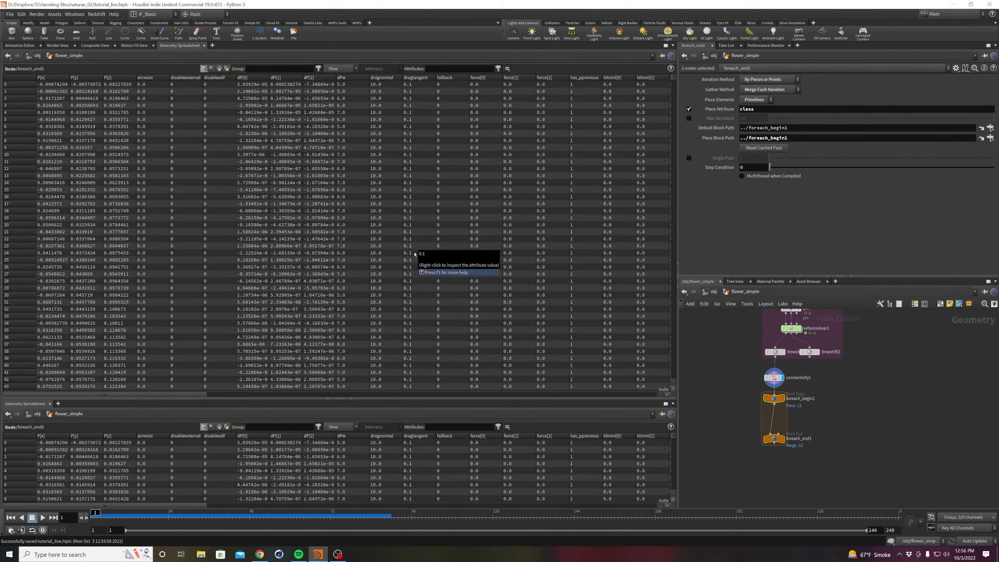
pyautogui.hotkey('ctrl', 'w')
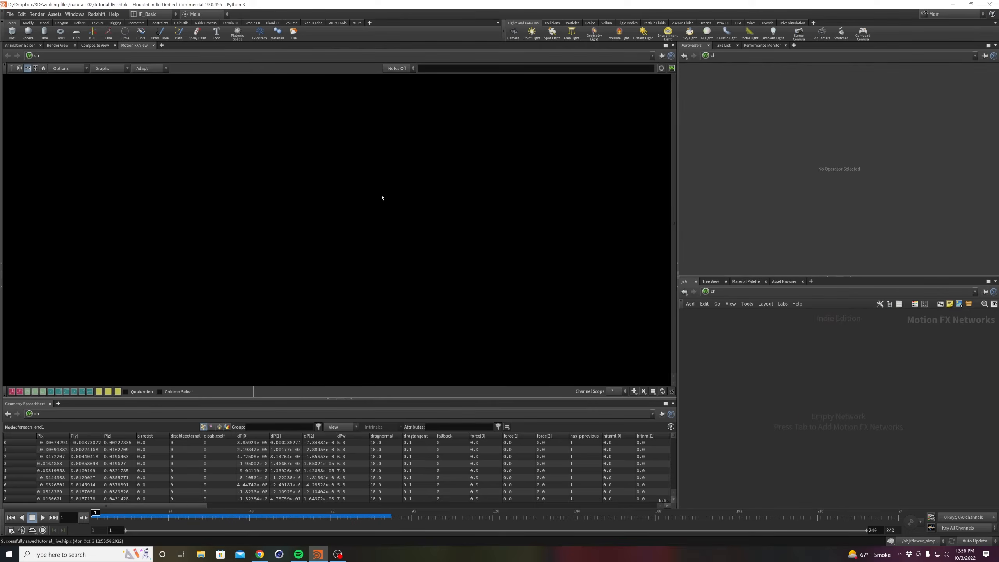
pyautogui.click(162, 46)
pyautogui.moveTo(185, 60)
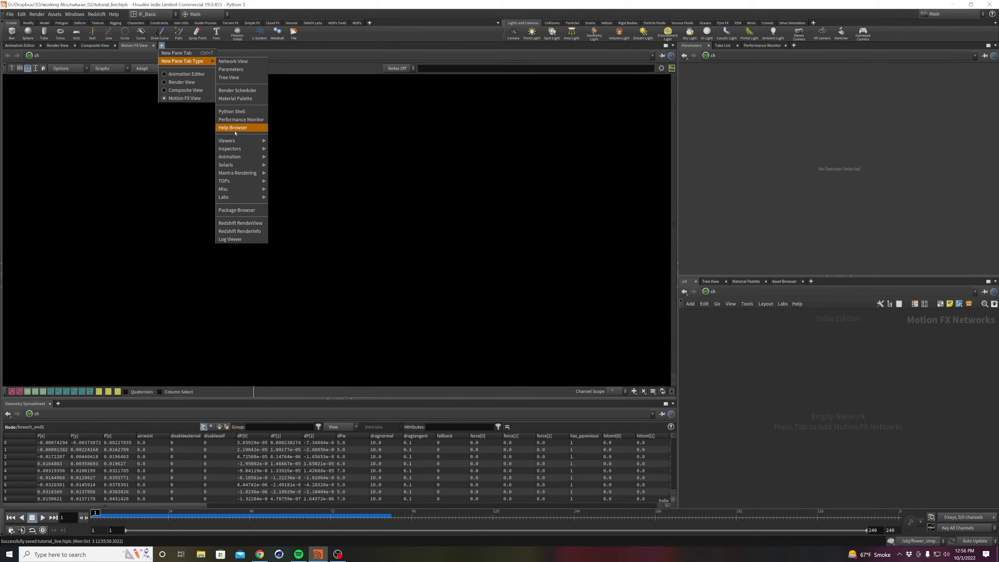
pyautogui.moveTo(236, 141)
pyautogui.click(281, 141)
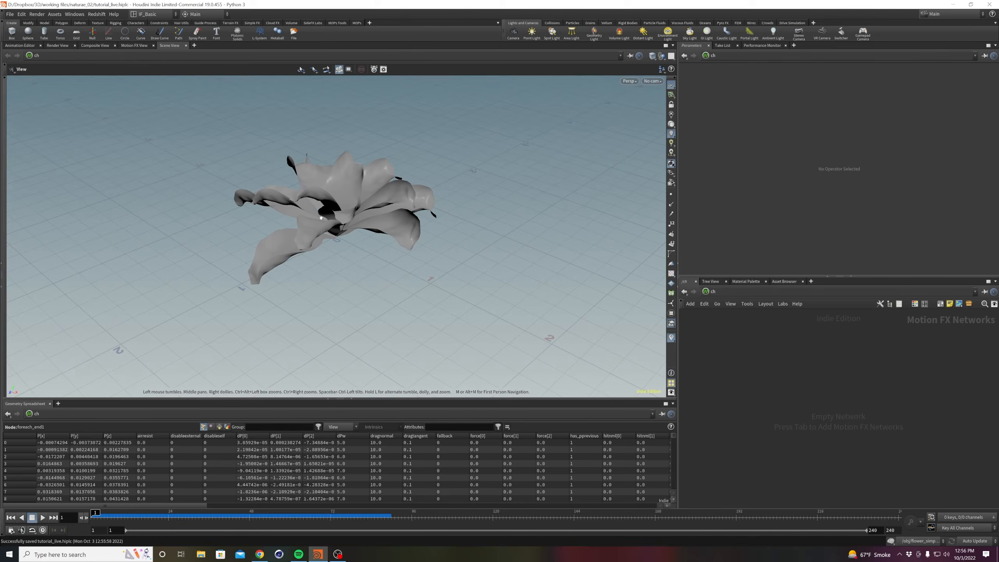
pyautogui.scroll(3, 320, 217)
pyautogui.press('u')
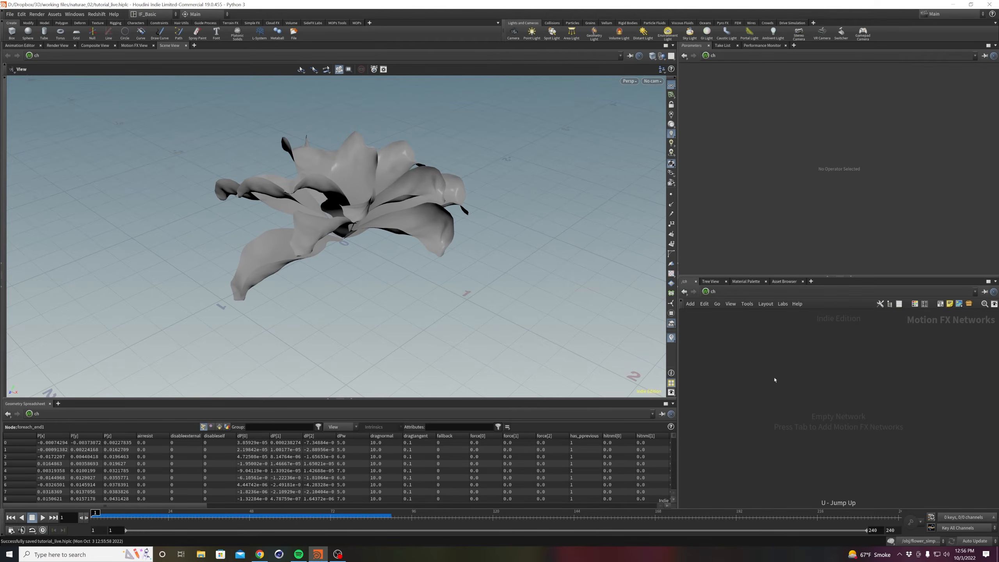
# Go to the obj level and enter the flower_simple geometry network.
pyautogui.click(716, 292)
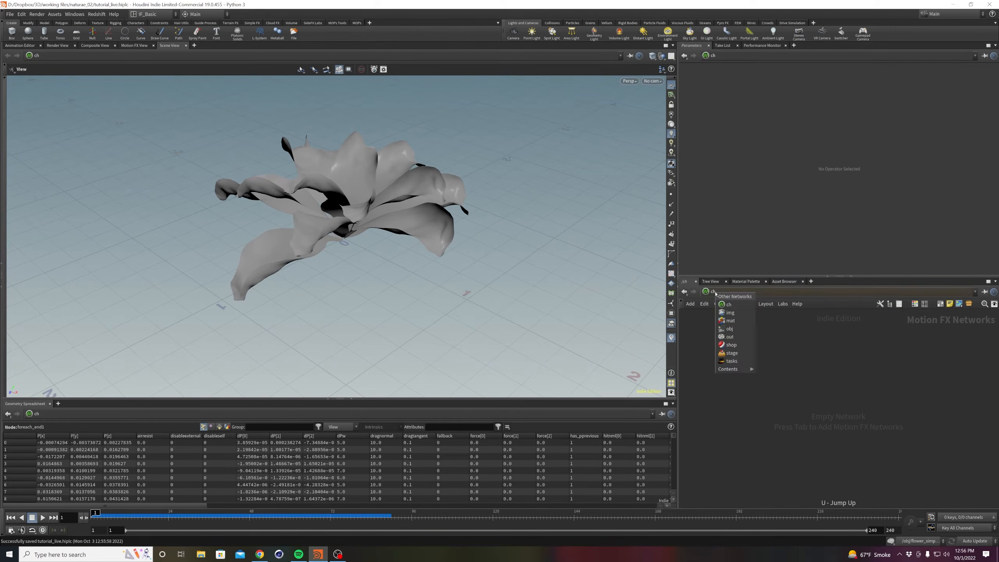
pyautogui.click(729, 329)
pyautogui.doubleClick(799, 373)
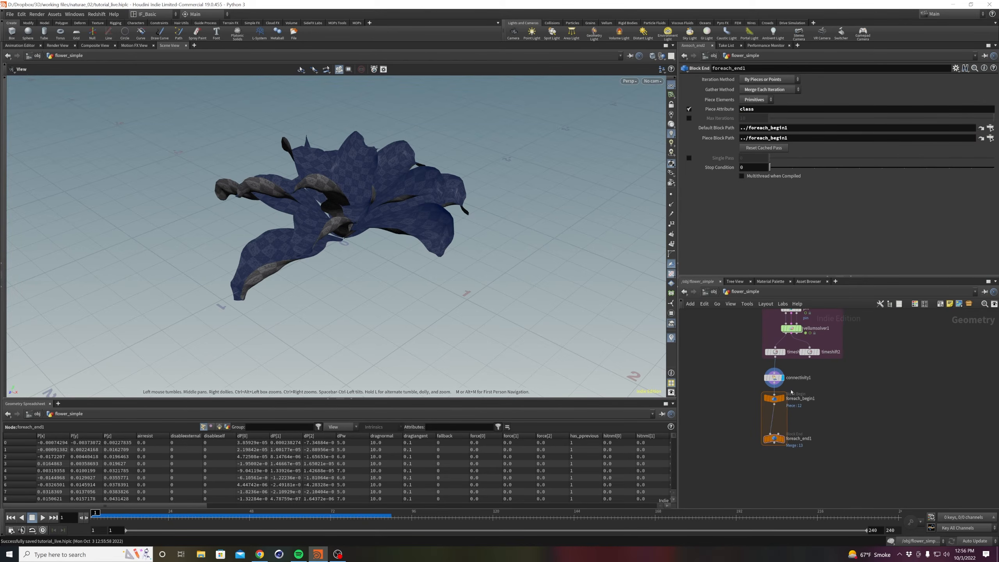
# Turn off the checker texture display on the flower in the viewport.
pyautogui.scroll(2, 368, 207)
pyautogui.moveTo(368, 208); pyautogui.dragTo(412, 207)
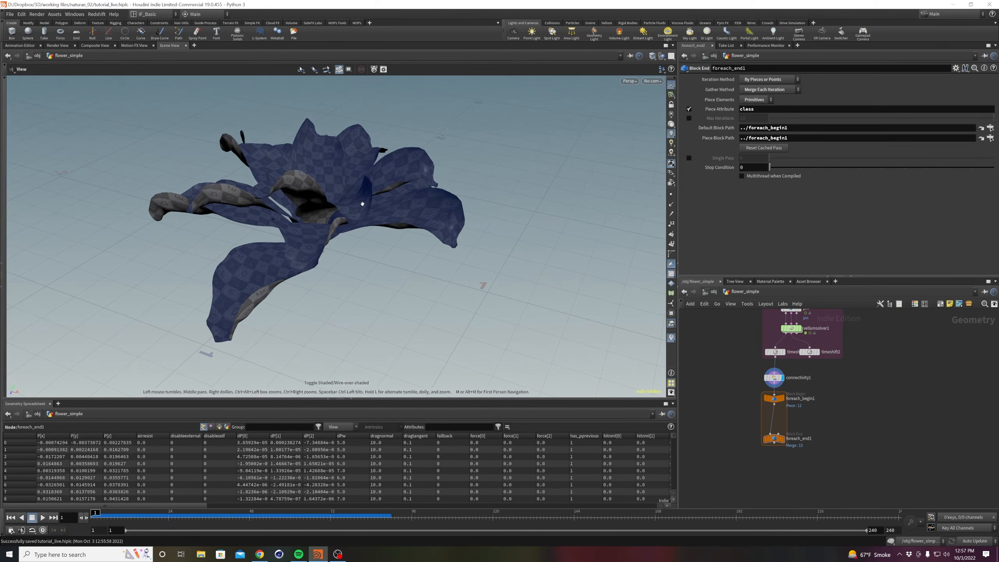
pyautogui.moveTo(348, 213); pyautogui.dragTo(397, 215)
pyautogui.click(672, 274)
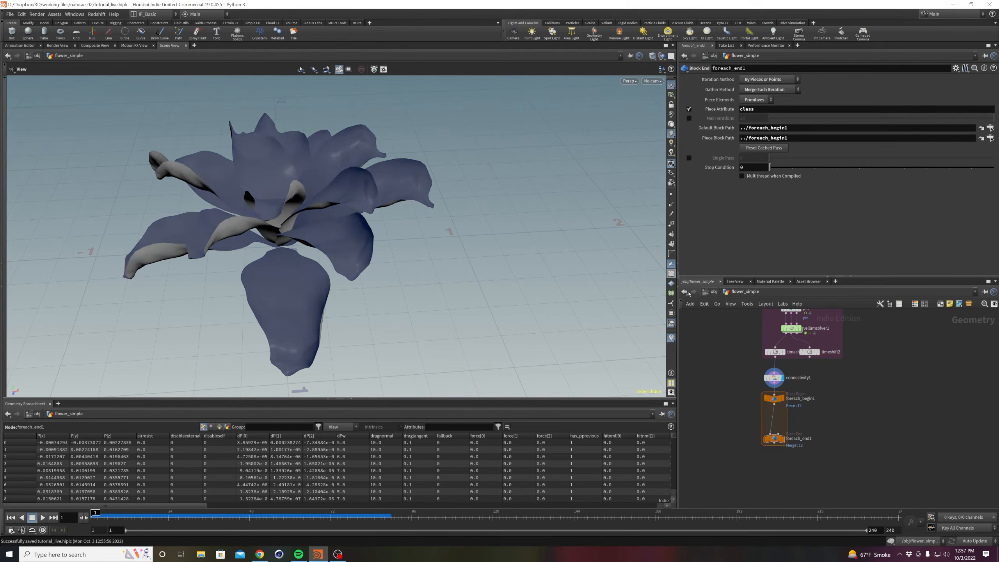
# Visualize the class primitive attribute of connectivity1 as colors on the flower and examine the separate petals.
pyautogui.click(773, 377)
pyautogui.click(759, 378)
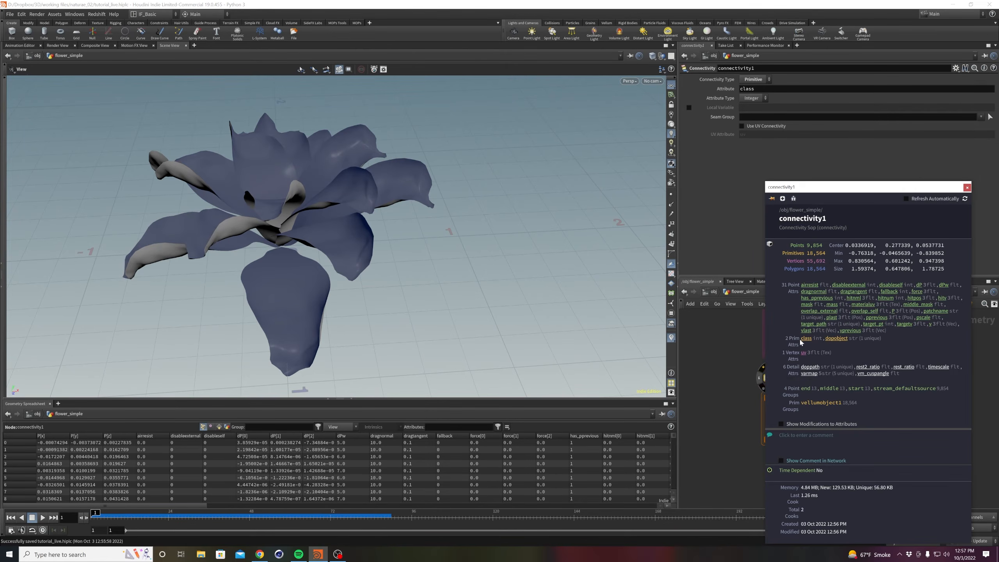
pyautogui.click(806, 339)
pyautogui.click(967, 187)
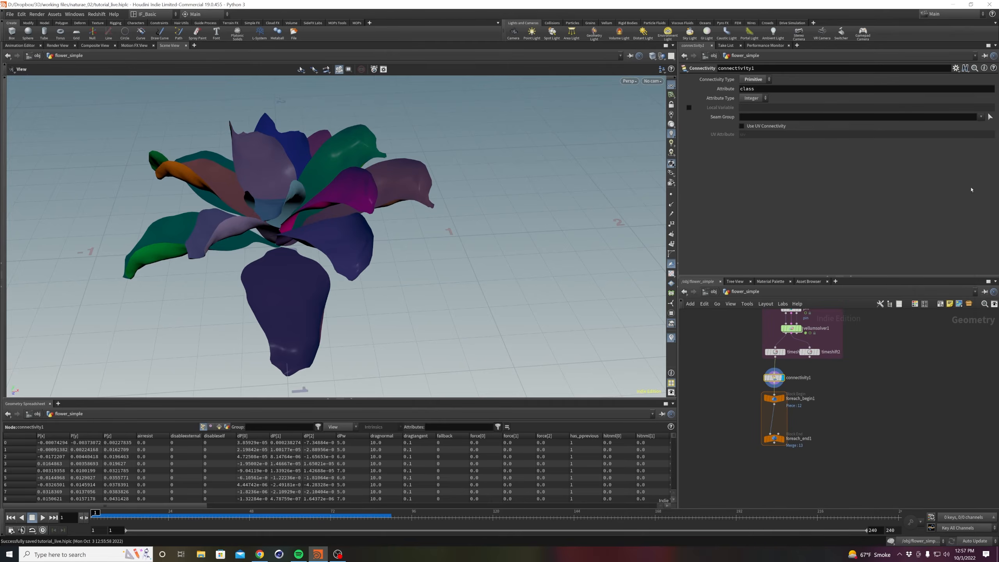
pyautogui.moveTo(232, 215); pyautogui.dragTo(287, 226)
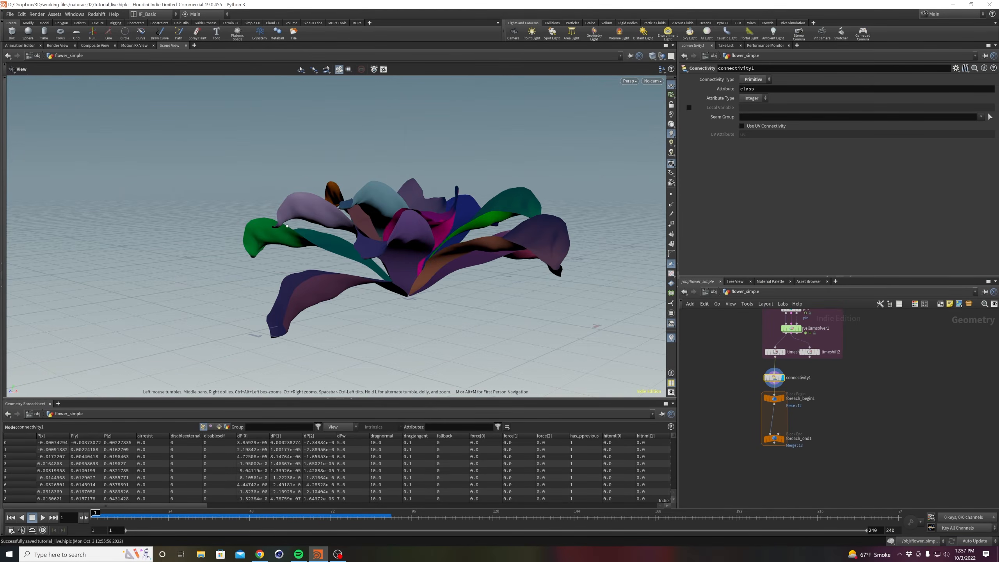
pyautogui.moveTo(367, 239); pyautogui.dragTo(455, 289)
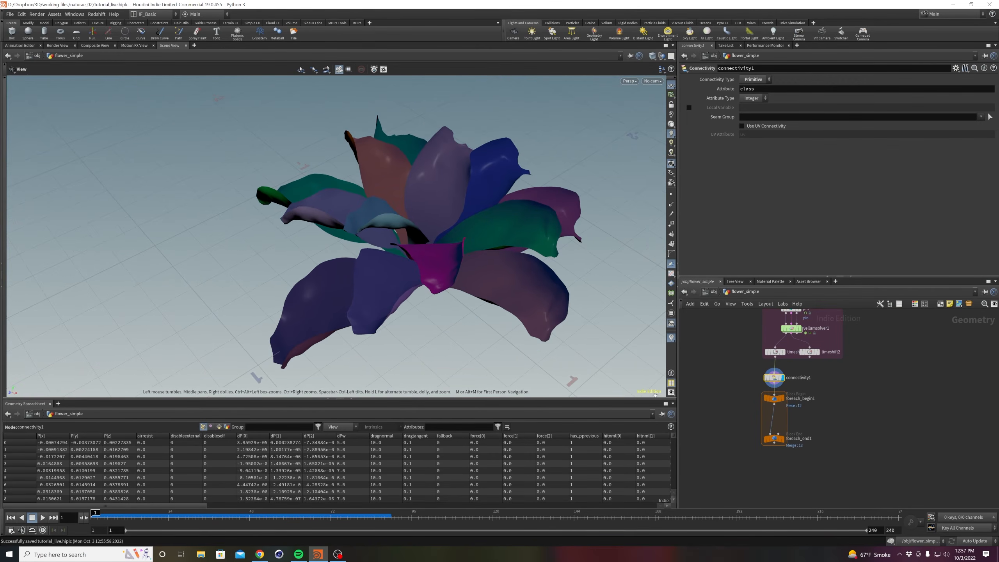
# Insert a Bend node inside the for-each loop, between foreach_begin1 and foreach_end1.
pyautogui.click(710, 410)
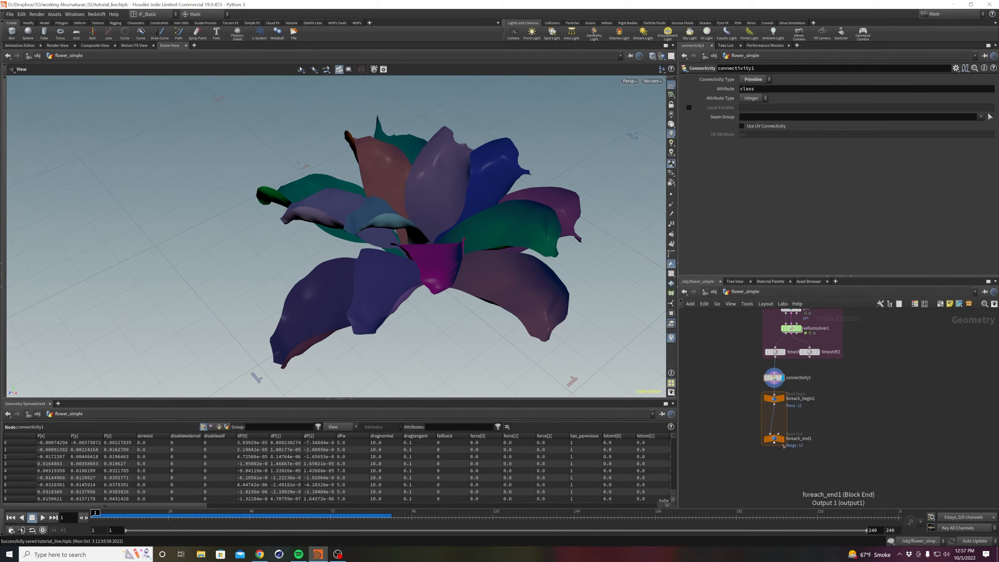
pyautogui.press('Tab')
pyautogui.write('bend')
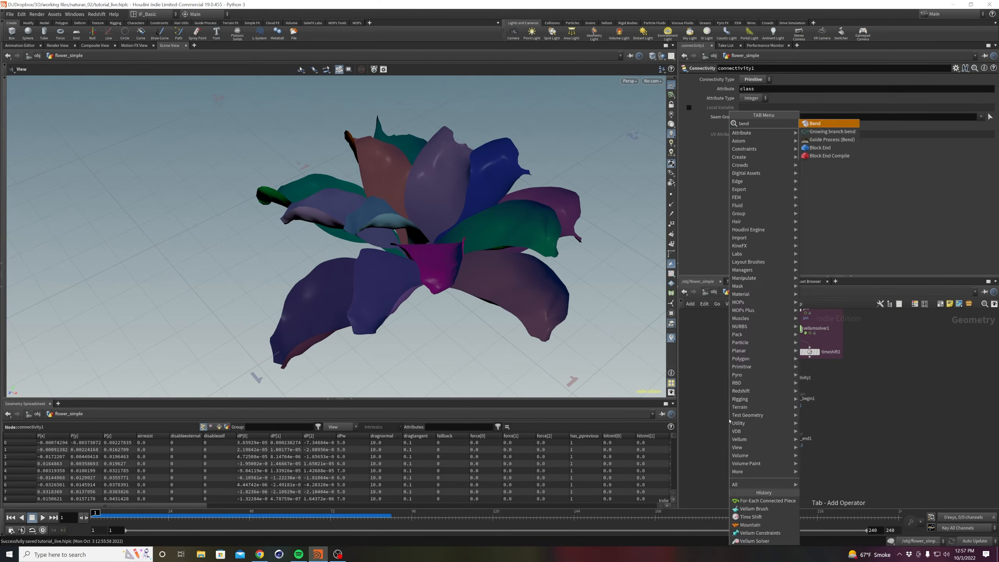
pyautogui.press('Return')
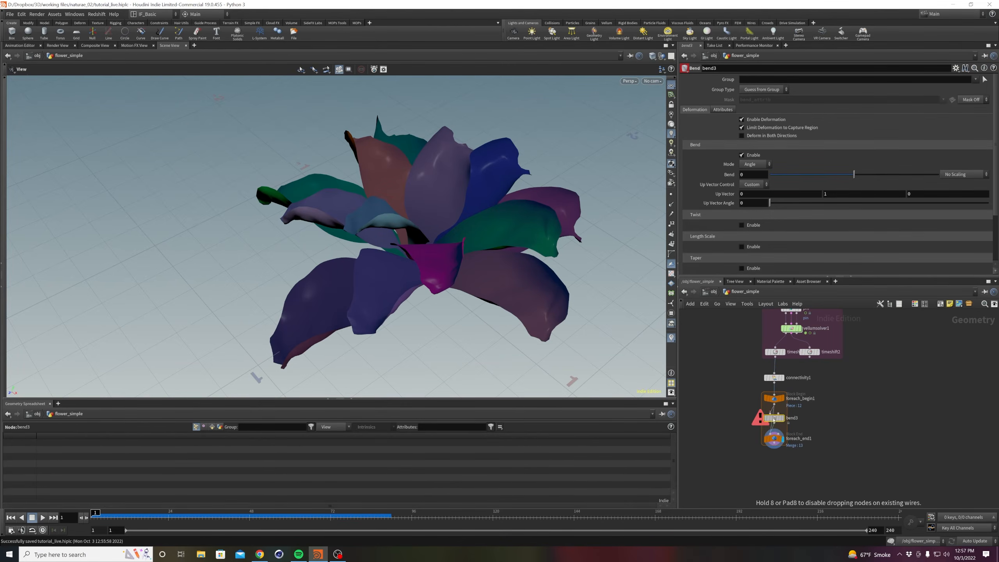
pyautogui.click(771, 420)
# Enable Single Pass on foreach_end1 and set it to 1 to isolate one petal.
pyautogui.click(773, 440)
pyautogui.click(689, 158)
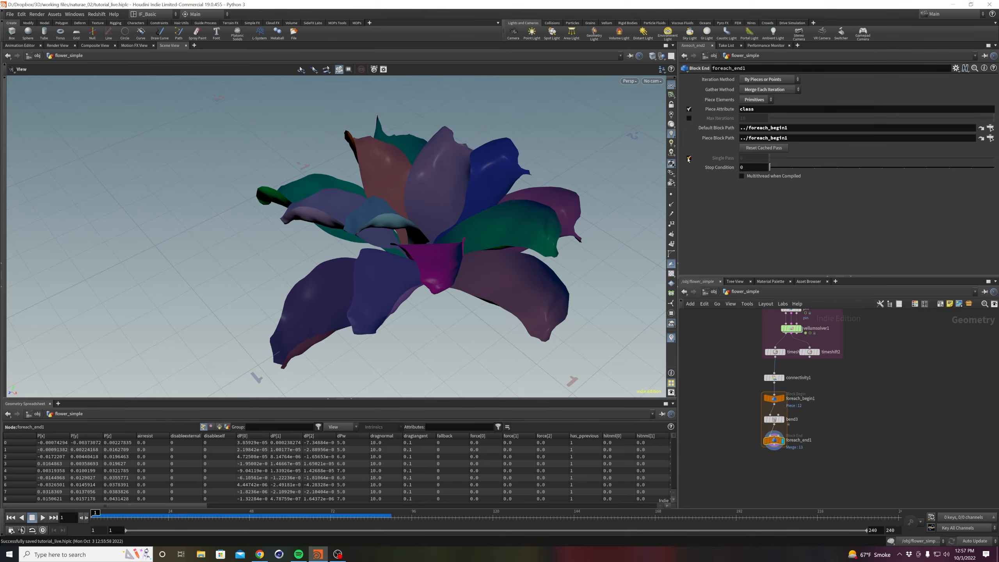
pyautogui.moveTo(770, 158); pyautogui.dragTo(803, 163)
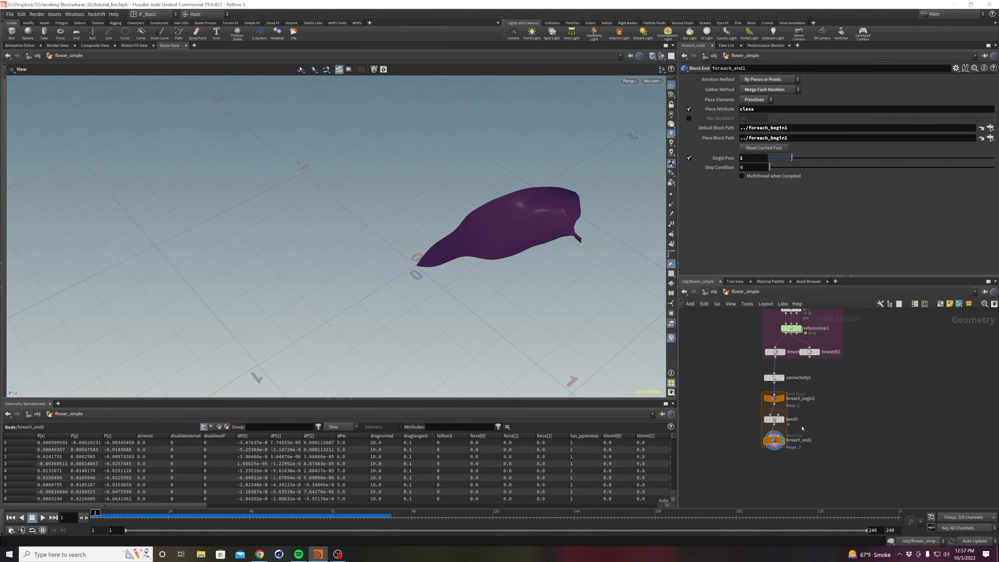
# Activate the viewport handles of the bend3 node.
pyautogui.click(773, 419)
pyautogui.press('Return')
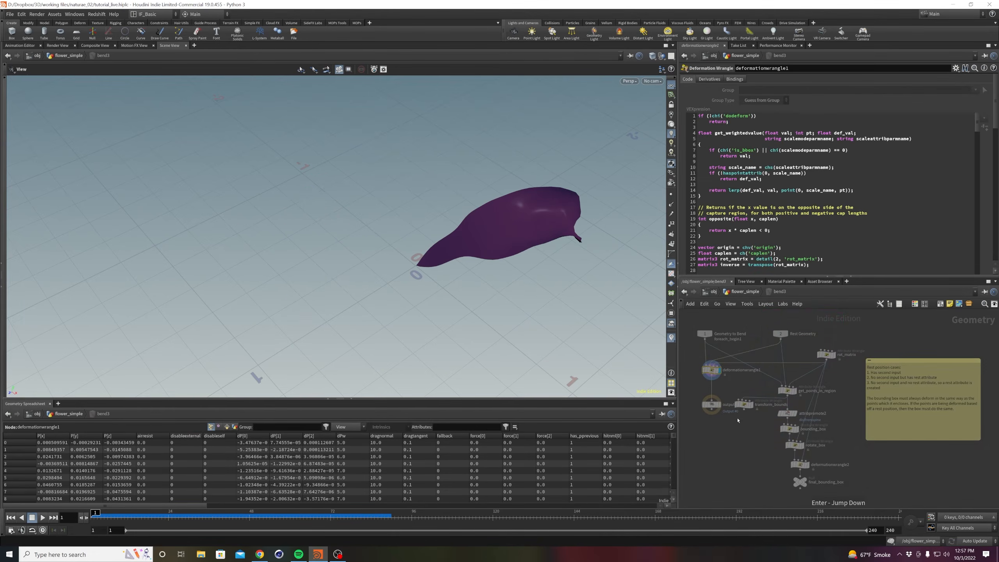
pyautogui.press('u')
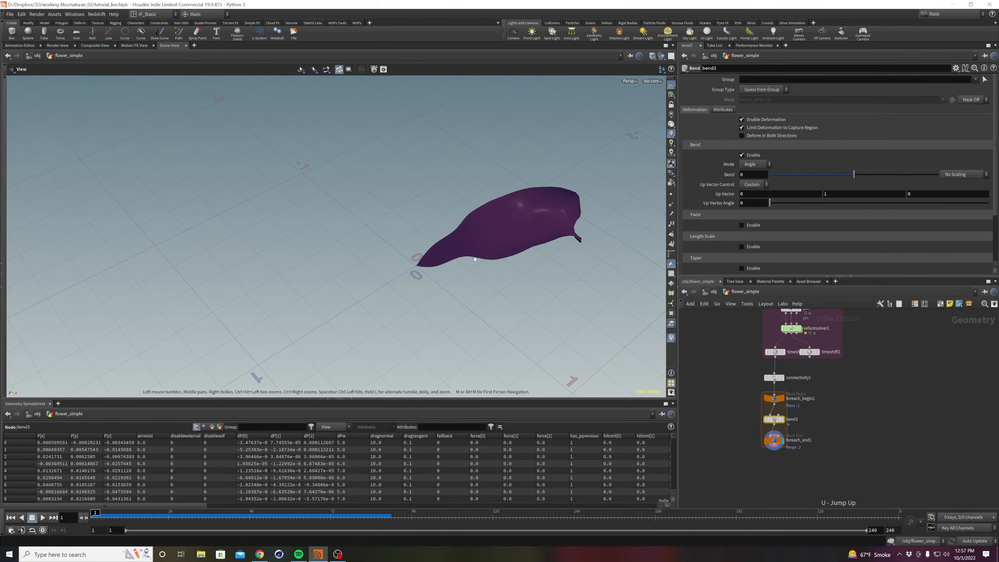
pyautogui.press('Return')
pyautogui.keyDown('alt'); pyautogui.moveTo(461, 231); pyautogui.dragTo(386, 275); pyautogui.keyUp('alt')
pyautogui.moveTo(260, 330); pyautogui.dragTo(401, 308)
pyautogui.hotkey('ctrl', 'z')
# Set Single Pass on foreach_end1 to 4 and reselect bend3 to compare its capture region with that petal.
pyautogui.click(774, 440)
pyautogui.moveTo(792, 157); pyautogui.dragTo(860, 161)
pyautogui.click(774, 420)
pyautogui.keyDown('alt'); pyautogui.moveTo(413, 315); pyautogui.dragTo(333, 303); pyautogui.keyUp('alt')
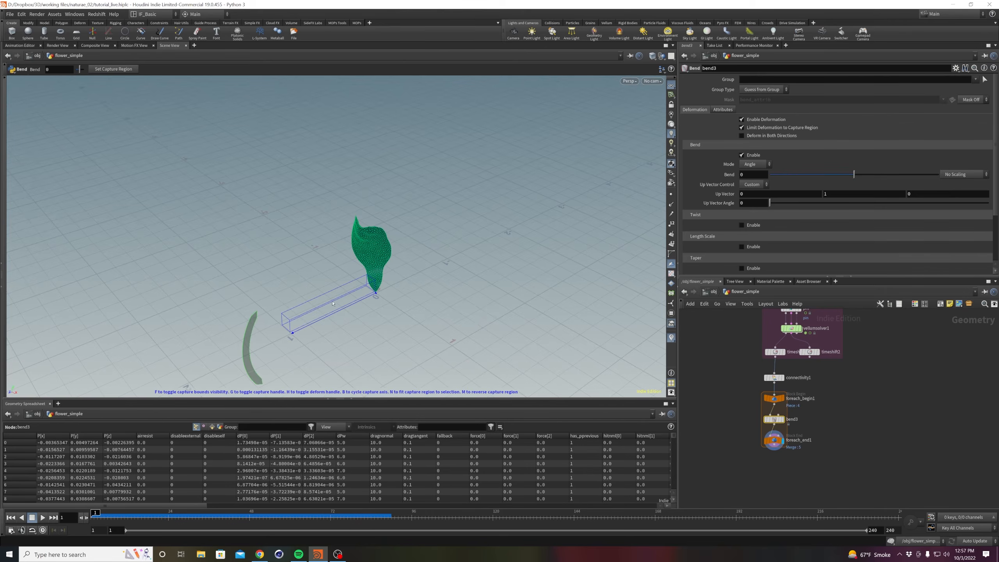
# Move foreach_end1 and bend3 lower to make room below foreach_begin1, and show bend3's viewport handles and Capture parameters.
pyautogui.moveTo(774, 440); pyautogui.dragTo(774, 452)
pyautogui.keyDown('alt'); pyautogui.moveTo(296, 288); pyautogui.dragTo(406, 311); pyautogui.keyUp('alt')
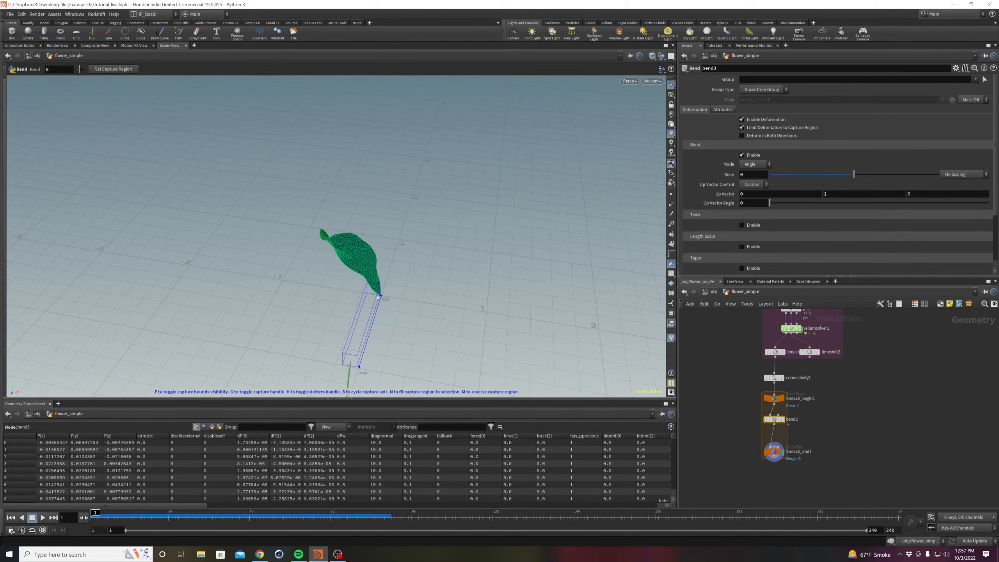
pyautogui.keyDown('alt'); pyautogui.moveTo(356, 253); pyautogui.dragTo(308, 288); pyautogui.keyUp('alt')
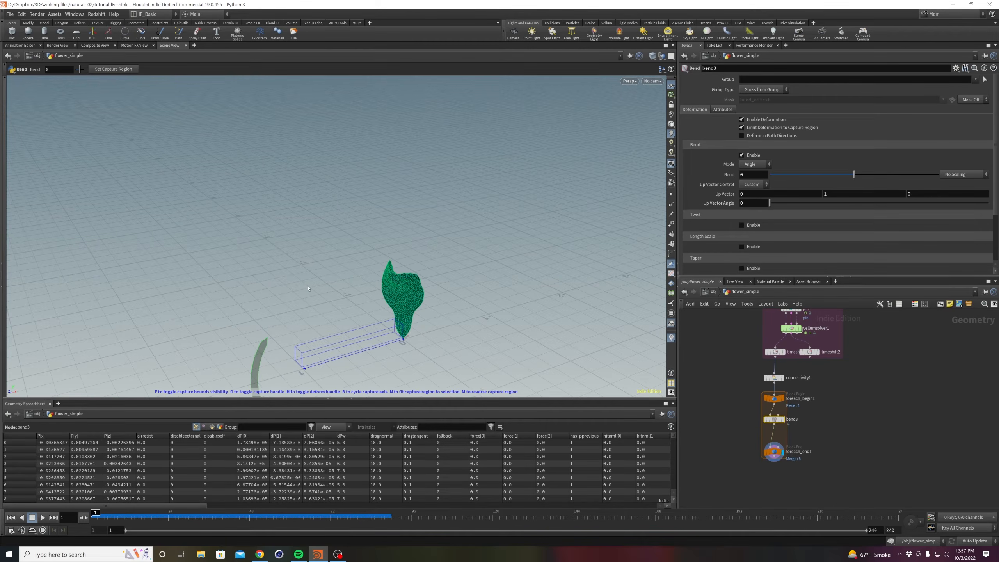
pyautogui.moveTo(775, 452); pyautogui.dragTo(779, 478)
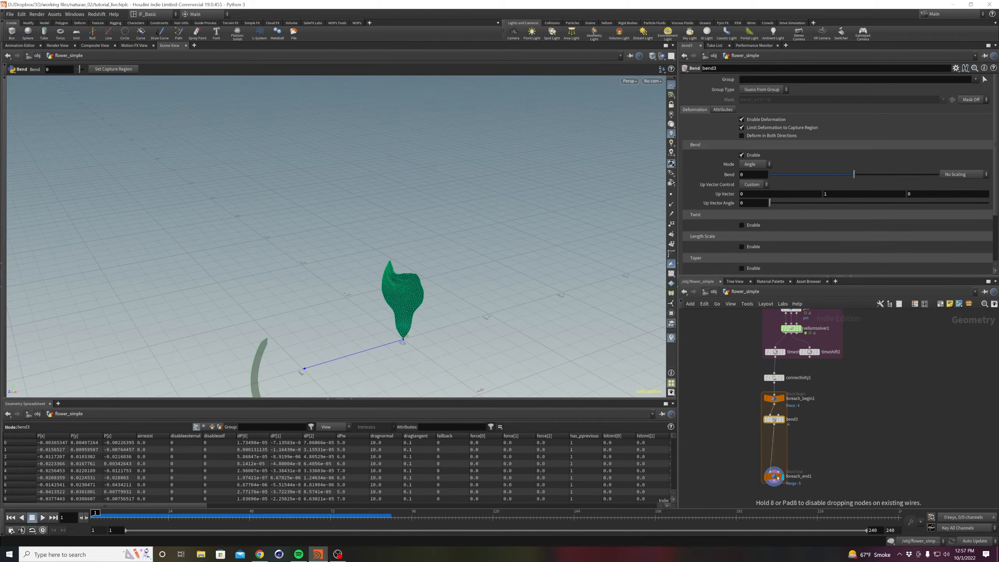
pyautogui.click(774, 420)
pyautogui.moveTo(774, 420); pyautogui.dragTo(773, 447)
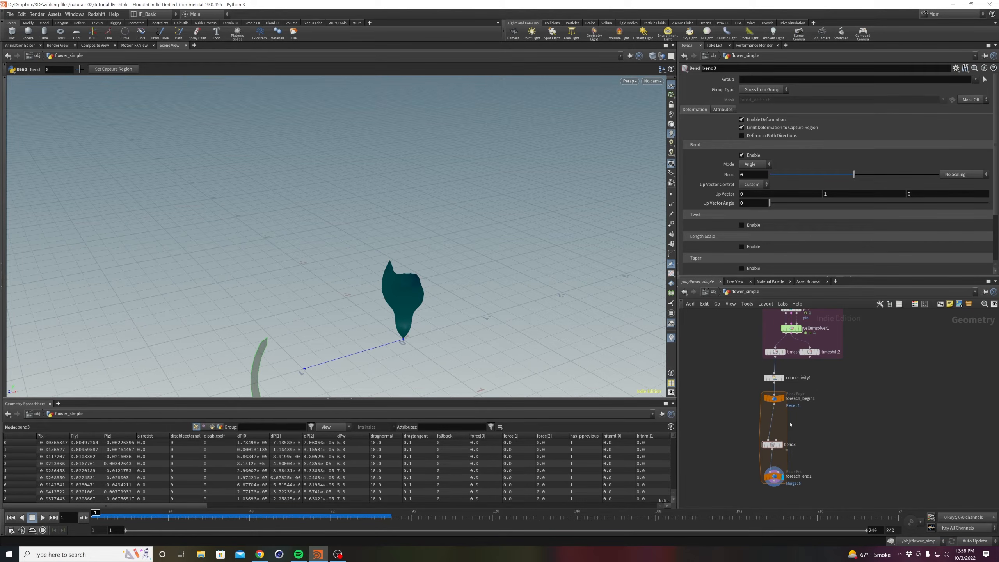
pyautogui.keyDown('alt'); pyautogui.moveTo(411, 279); pyautogui.dragTo(492, 277); pyautogui.keyUp('alt')
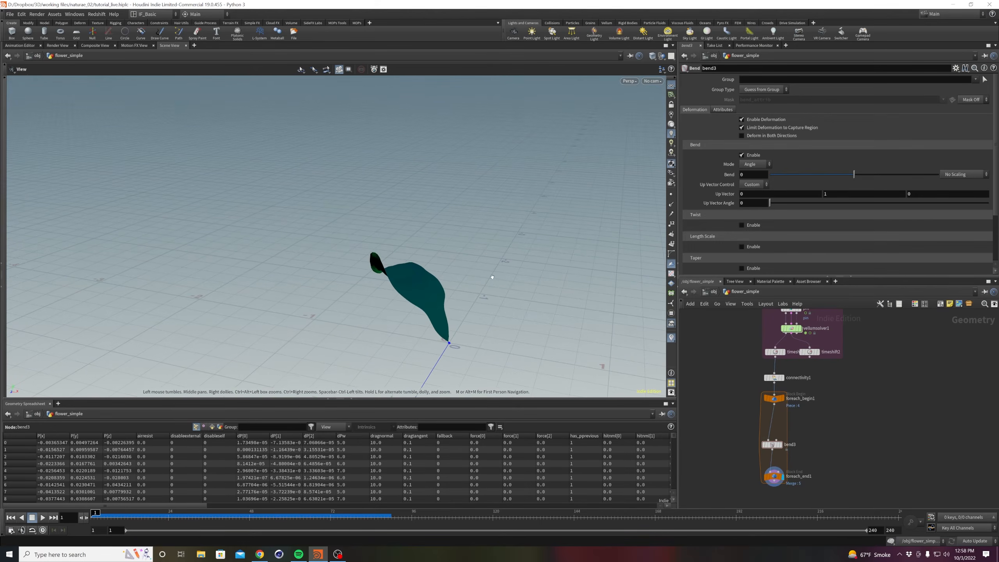
pyautogui.press('Return')
pyautogui.scroll(-2, 714, 203)
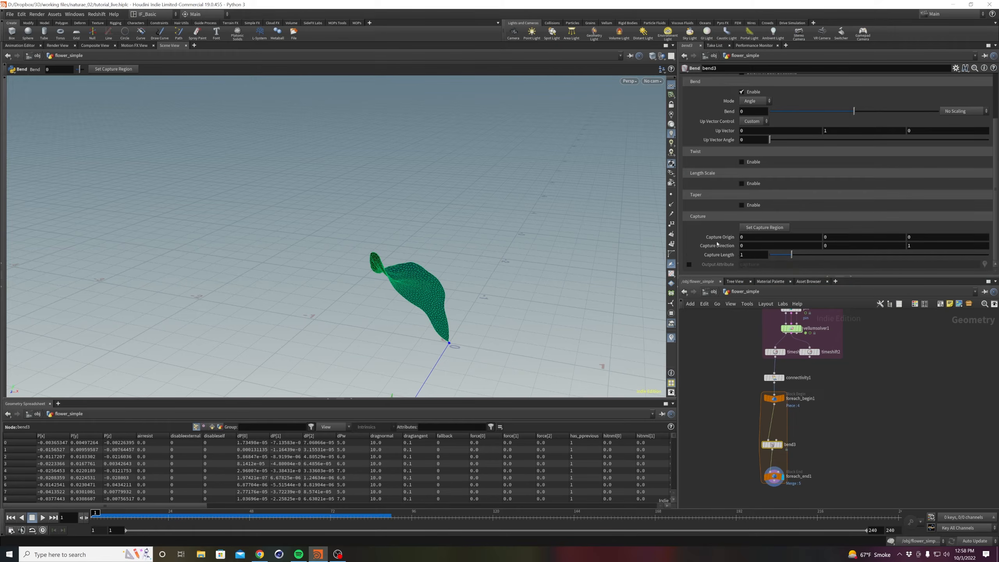
pyautogui.keyDown('alt'); pyautogui.moveTo(427, 349); pyautogui.dragTo(466, 308, button='right'); pyautogui.keyUp('alt')
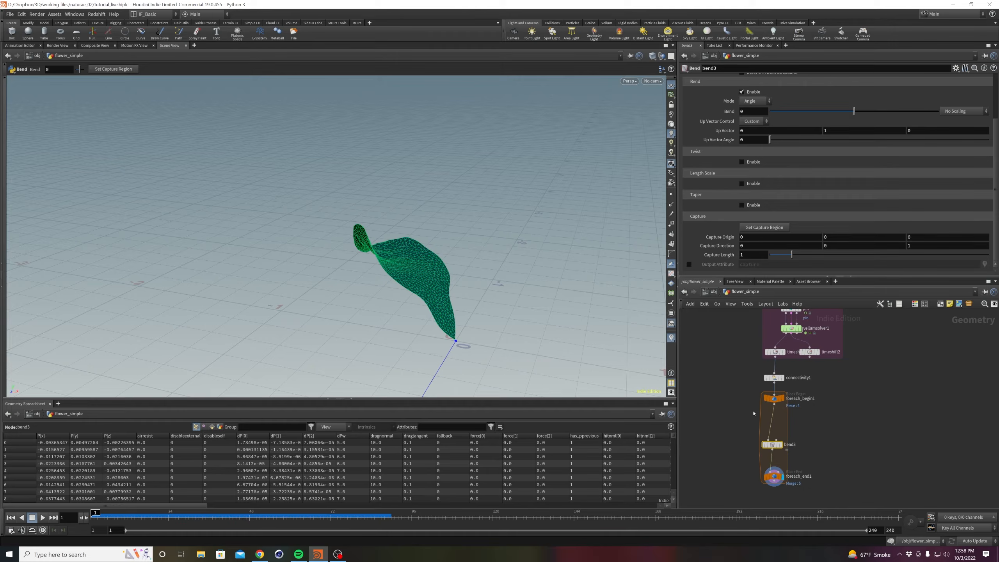
# Branch a Blast node off foreach_begin1 and place it beside the main loop chain.
pyautogui.moveTo(774, 405); pyautogui.dragTo(756, 421)
pyautogui.write('blast')
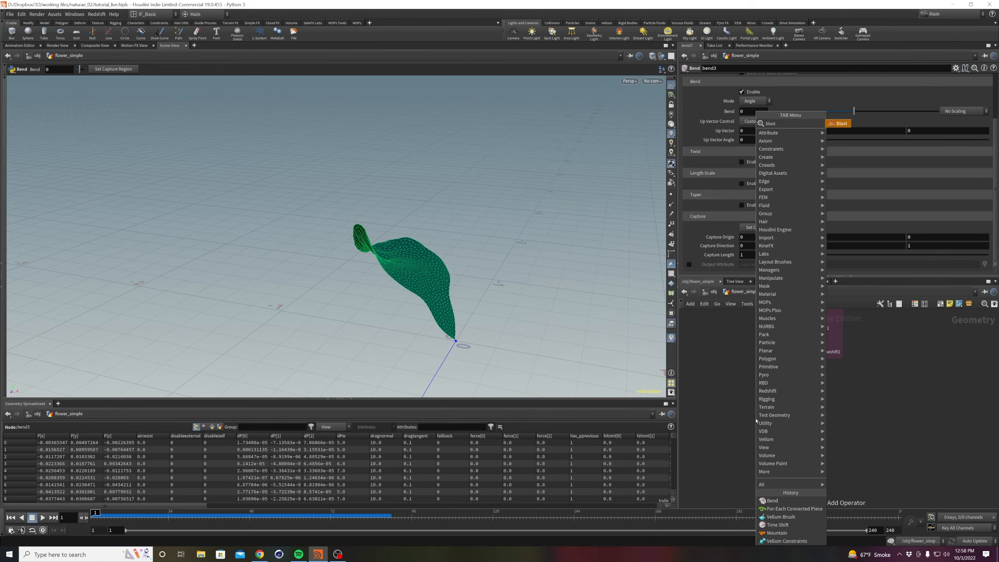
pyautogui.press('Return')
pyautogui.moveTo(756, 420); pyautogui.dragTo(738, 421)
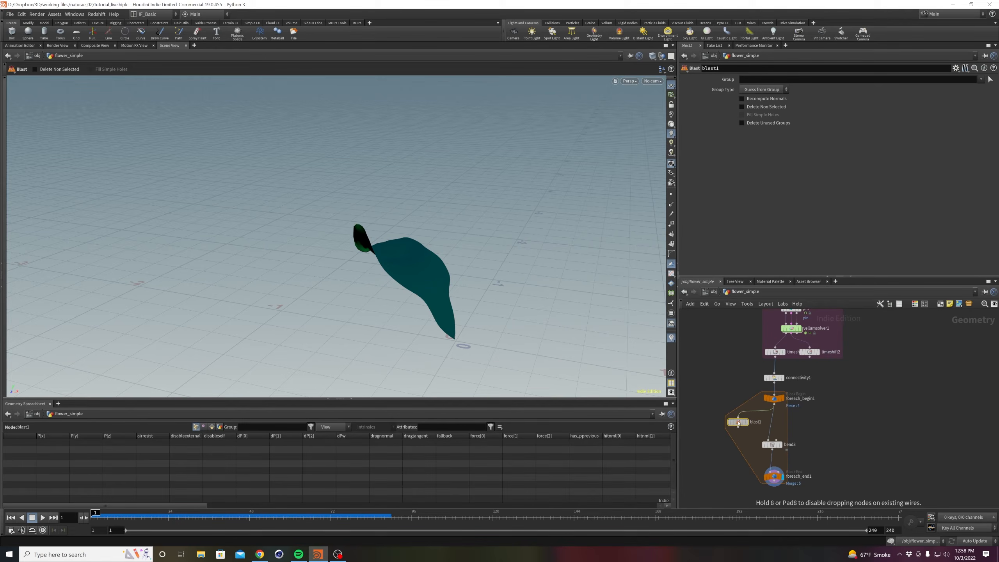
# Set the blast1 group to start, display the node, and enable Delete Non Selected.
pyautogui.click(981, 79)
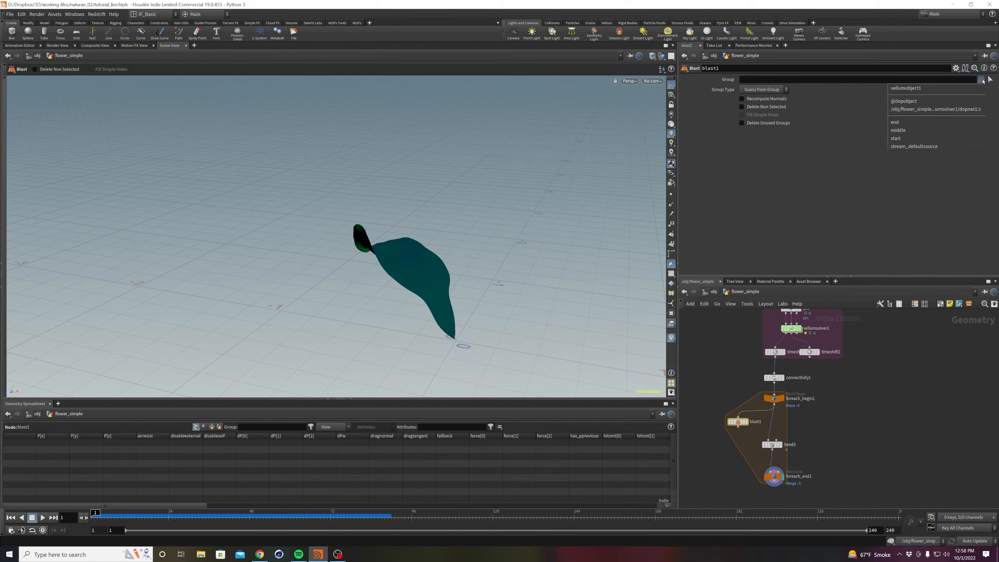
pyautogui.click(916, 134)
pyautogui.click(746, 421)
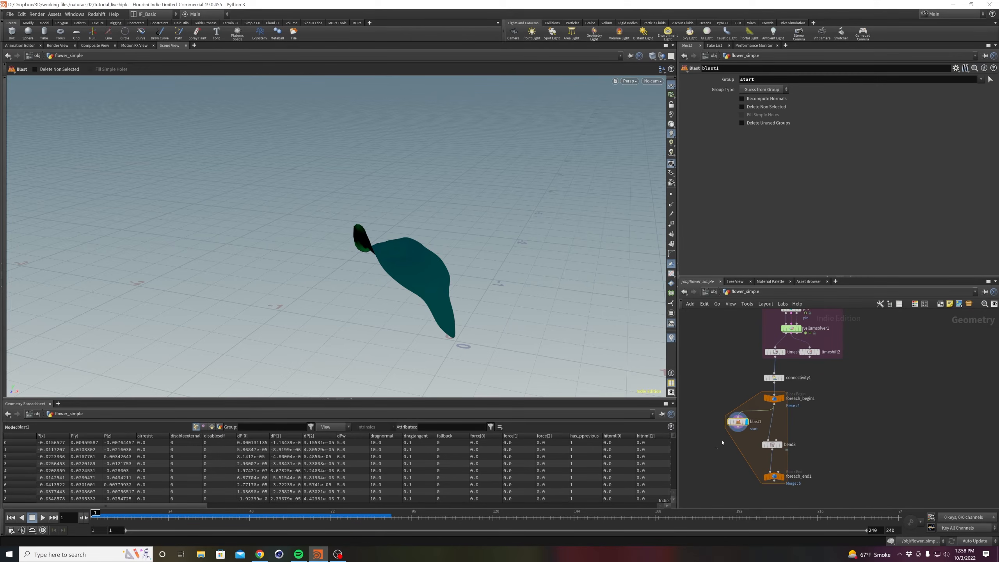
pyautogui.click(742, 107)
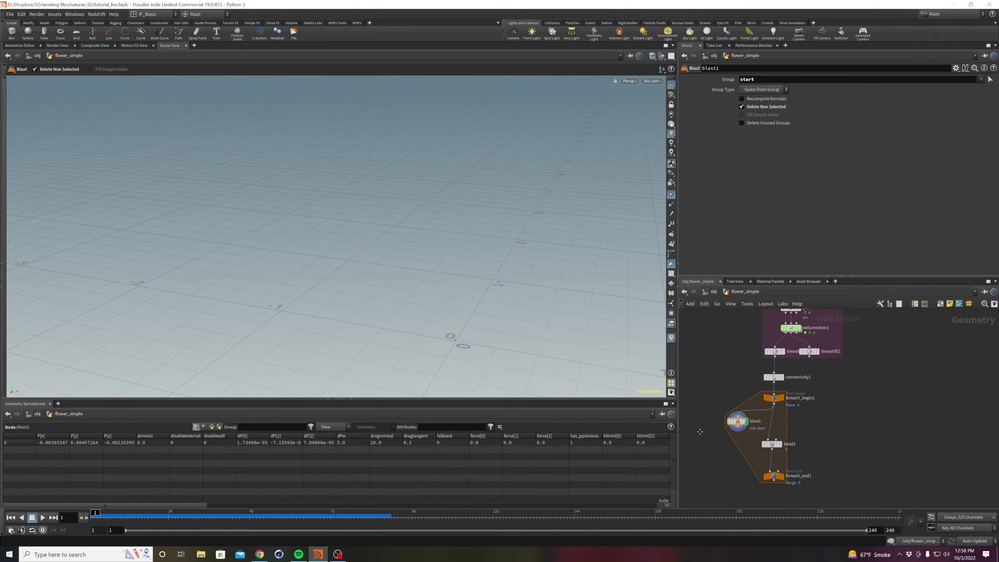
# Add a spare input to the bend3 node.
pyautogui.moveTo(714, 438); pyautogui.dragTo(704, 421, button='middle')
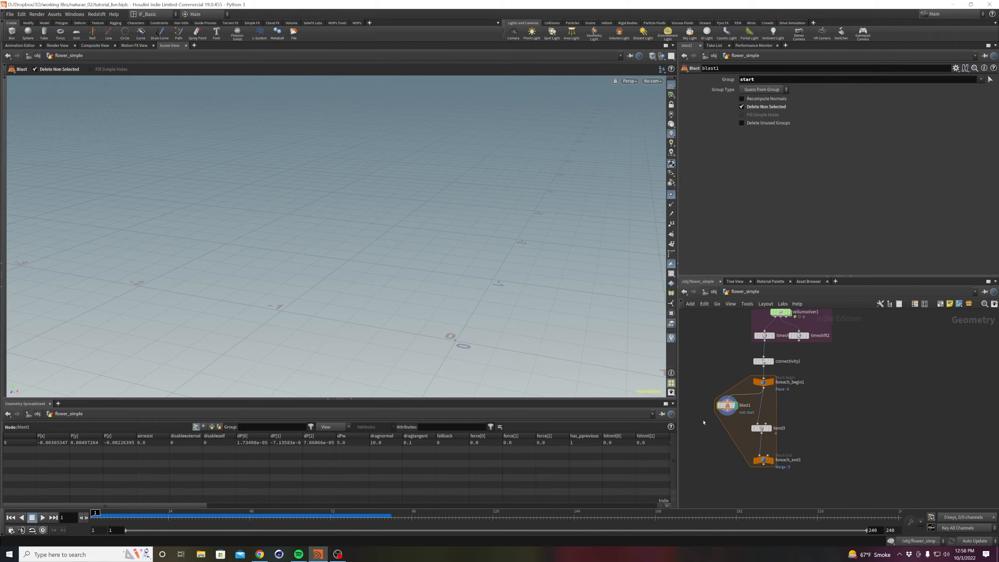
pyautogui.scroll(3, 731, 429)
pyautogui.click(730, 424)
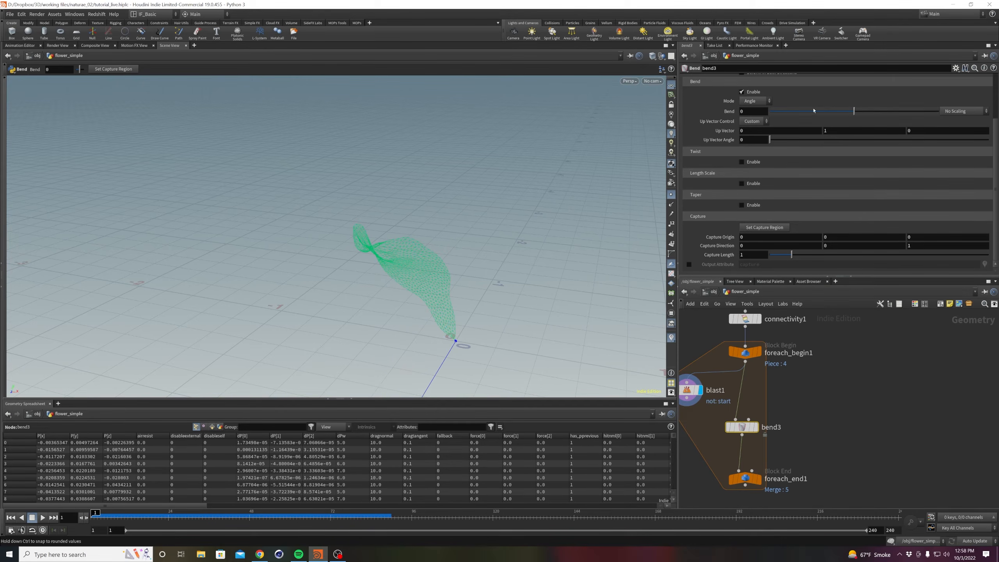
pyautogui.click(957, 69)
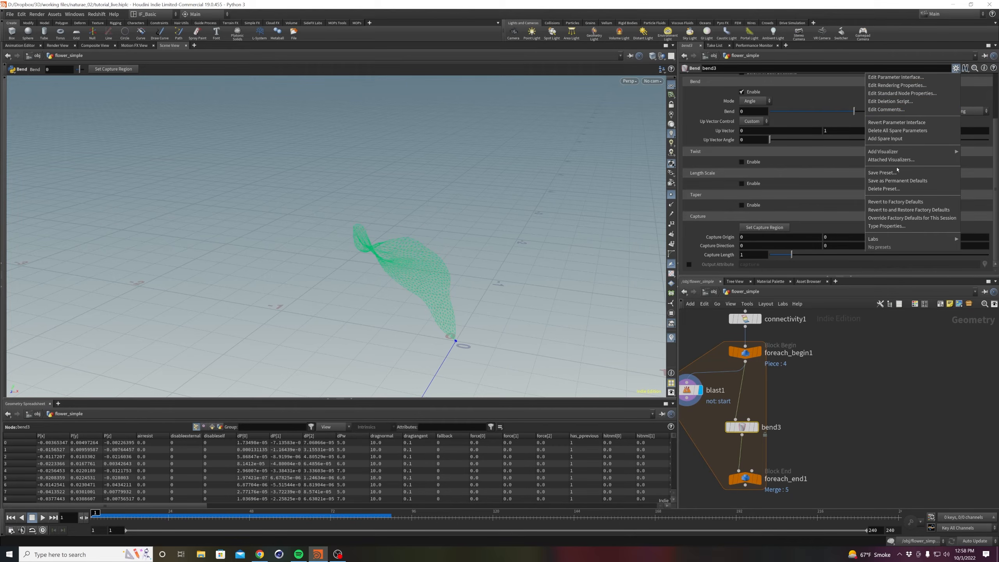
pyautogui.click(891, 140)
pyautogui.scroll(-3, 694, 215)
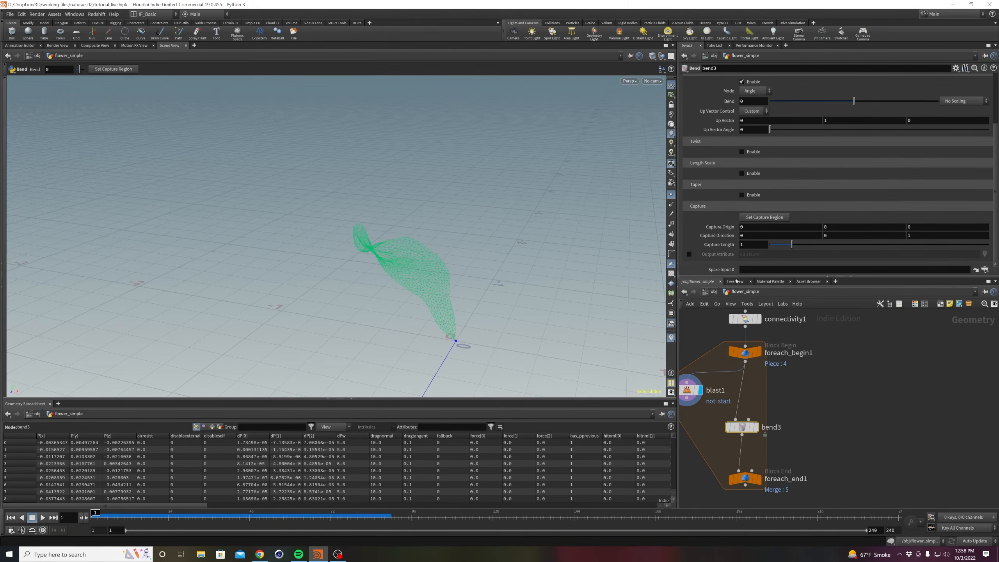
# Assign the blast1 node to Spare Input 0 of bend3.
pyautogui.moveTo(849, 408); pyautogui.dragTo(906, 380, button='middle')
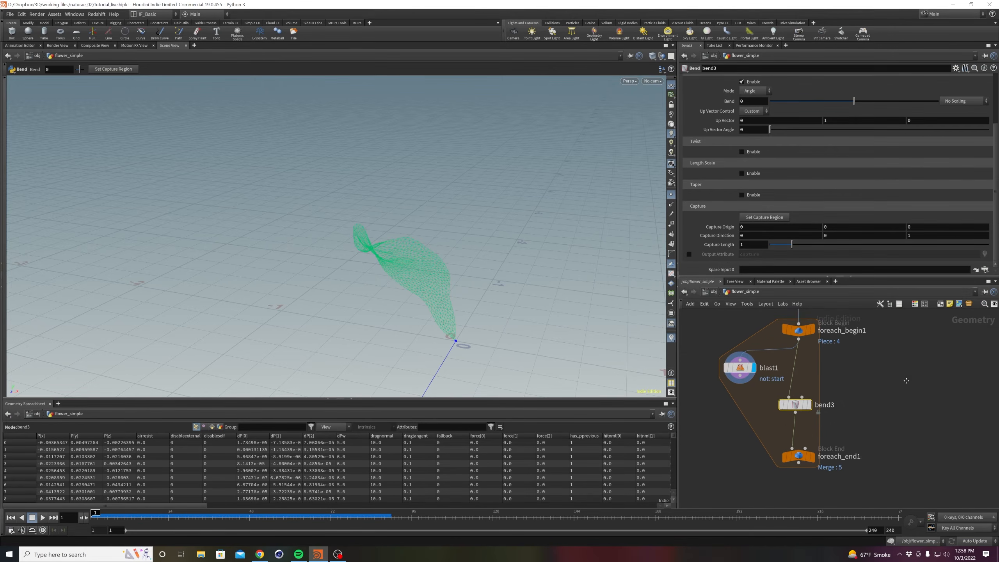
pyautogui.moveTo(745, 372)
pyautogui.moveTo(740, 369); pyautogui.dragTo(759, 271)
# Set the X component of bend3's Capture Origin to the expression detail(-1,P,0).
pyautogui.click(746, 228)
pyautogui.write('detail')
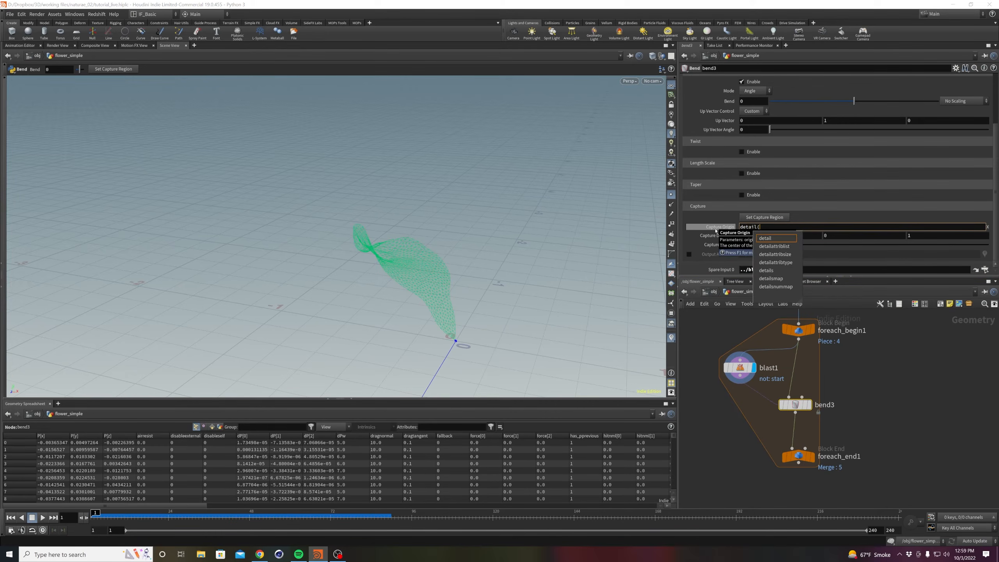
pyautogui.write('("')
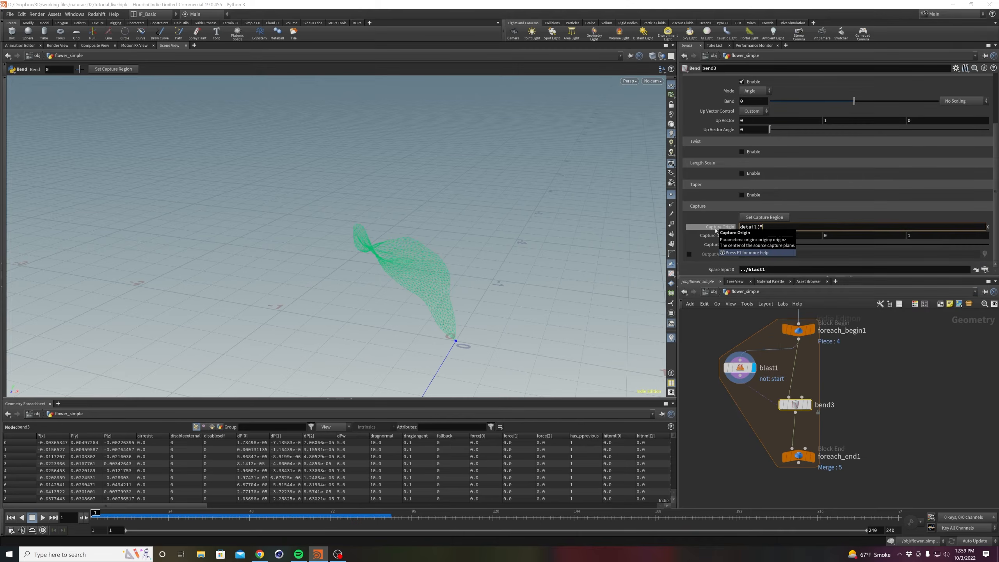
pyautogui.write('../')
pyautogui.press('BackSpace')
pyautogui.press('BackSpace')
pyautogui.press('BackSpace')
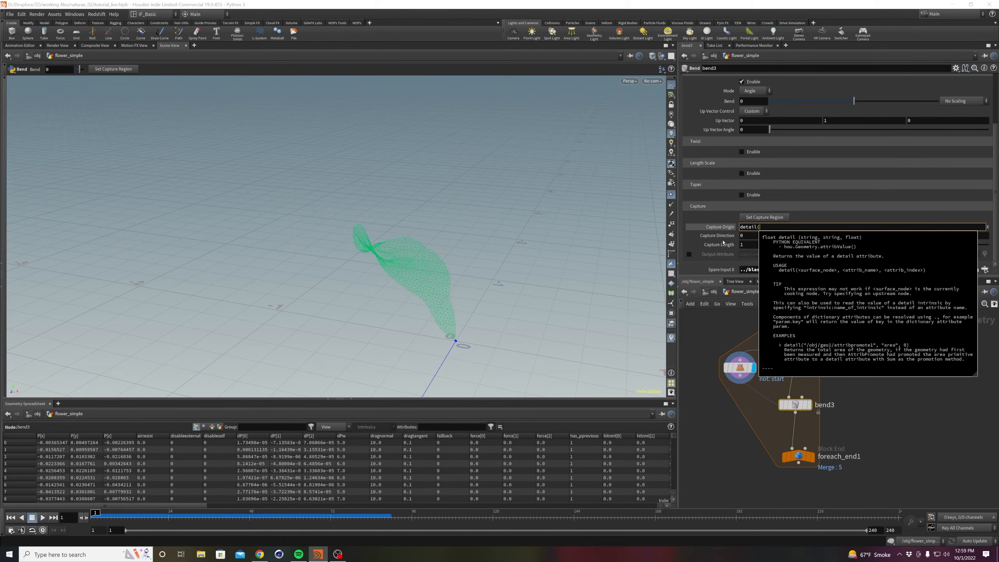
pyautogui.press('Return')
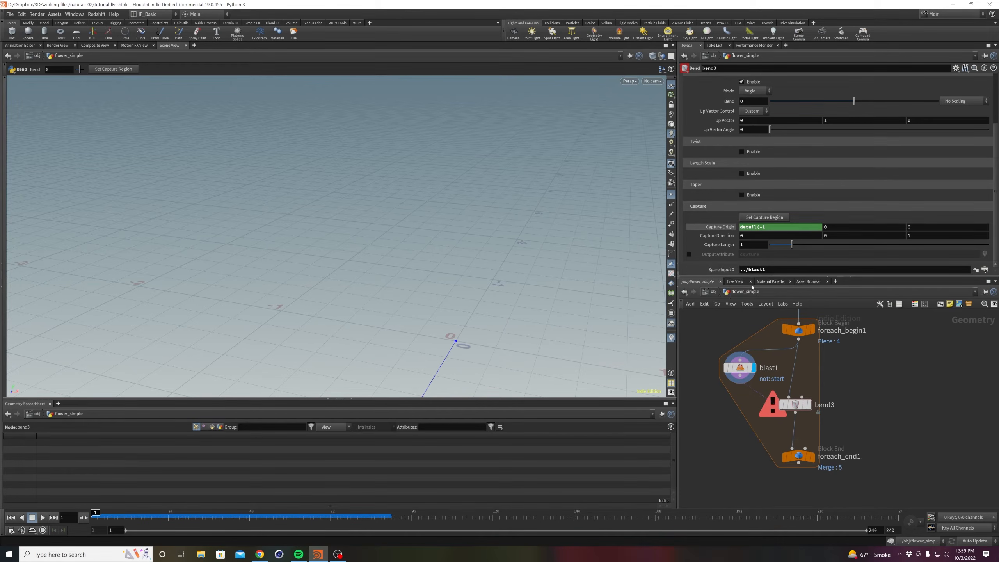
pyautogui.click(770, 229)
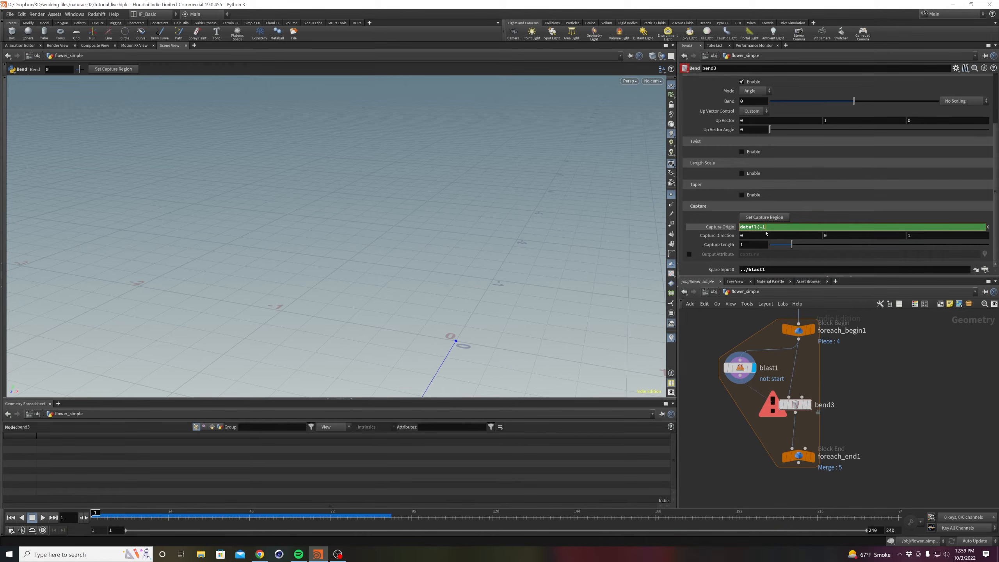
pyautogui.write(',')
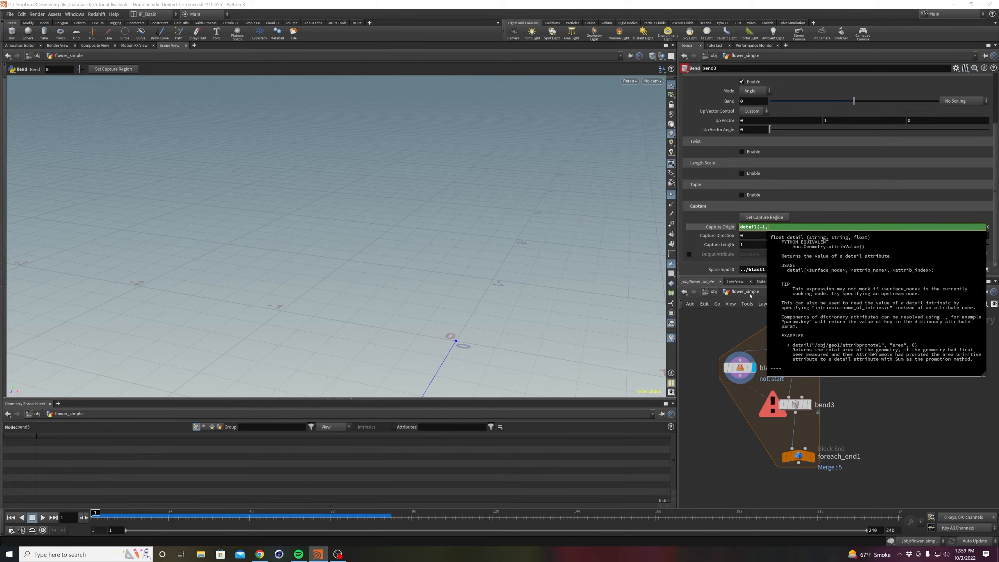
pyautogui.write('P,0')
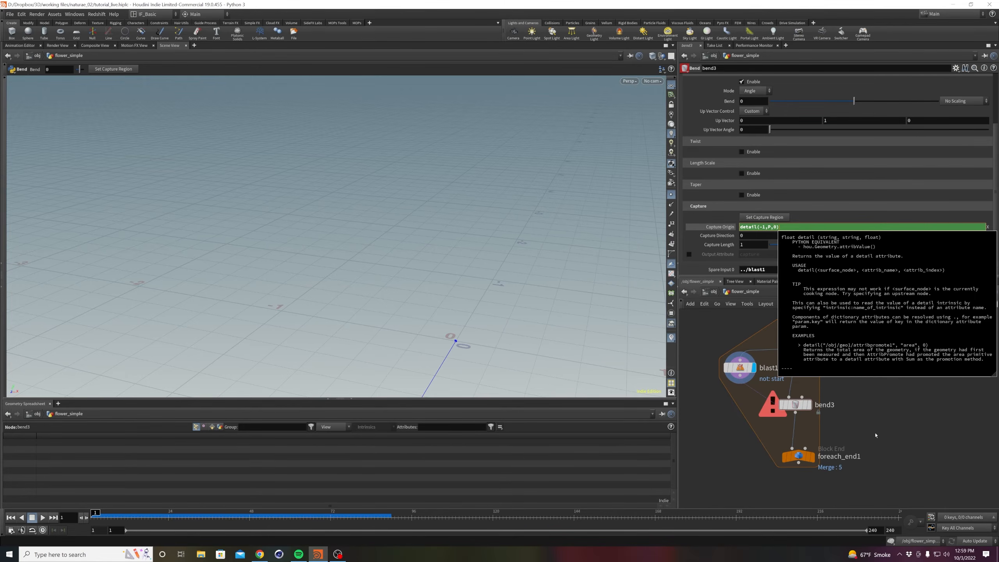
pyautogui.press('Return')
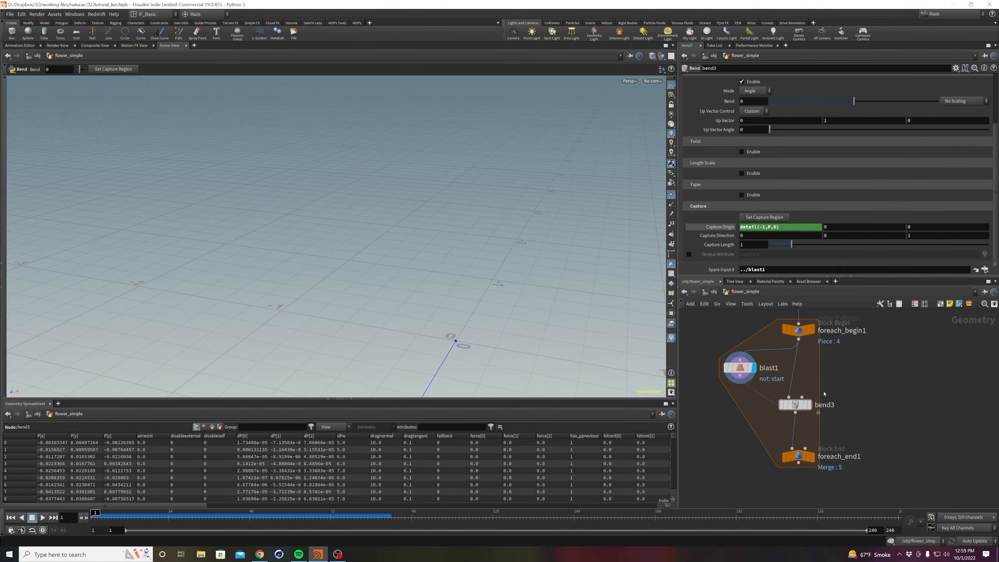
# Reuse the expression for the other bend3 Capture Origin components: detail(-1,P,1) for Y and detail(-1,P,2) for Z.
pyautogui.click(782, 227)
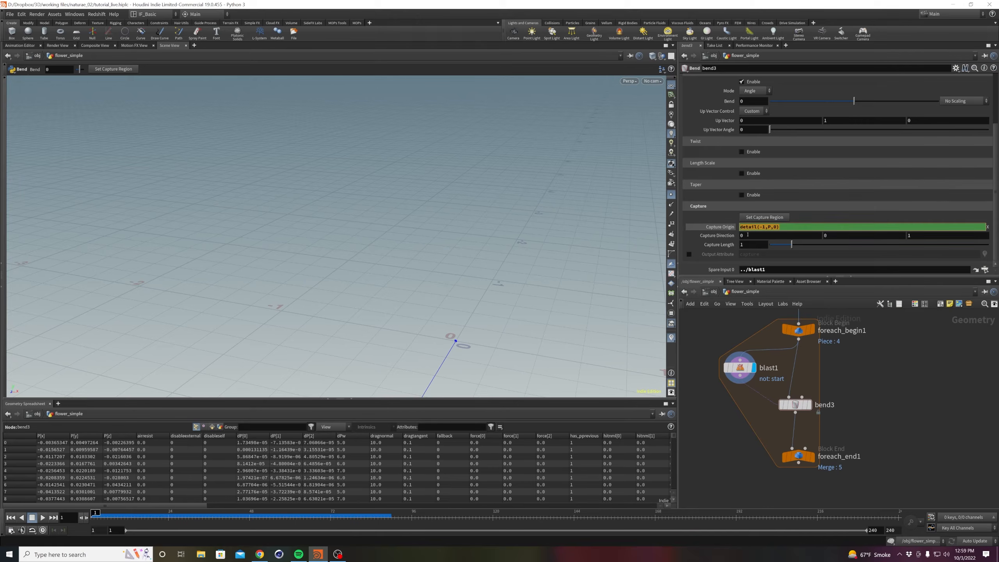
pyautogui.click(907, 318)
pyautogui.click(793, 227)
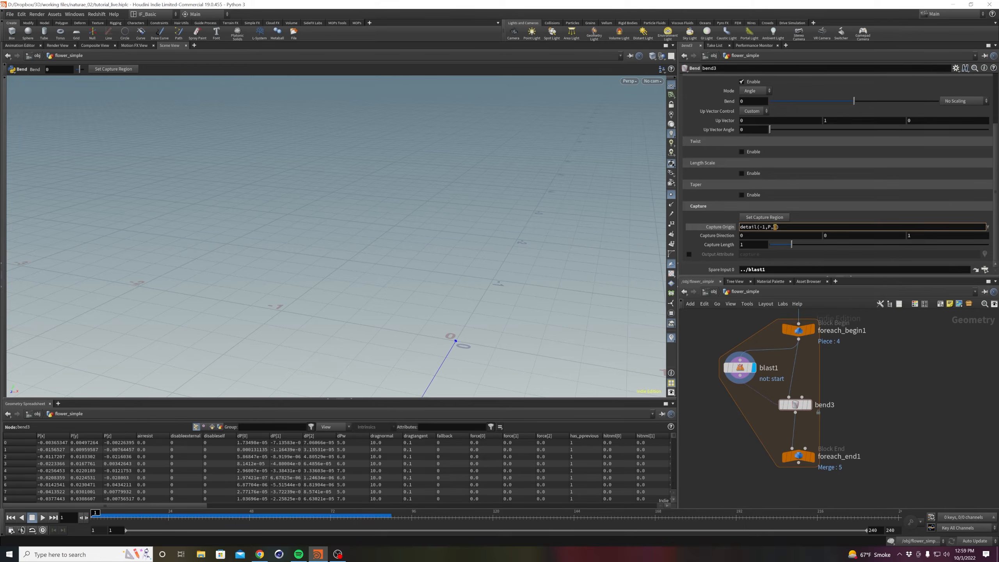
pyautogui.press('Return')
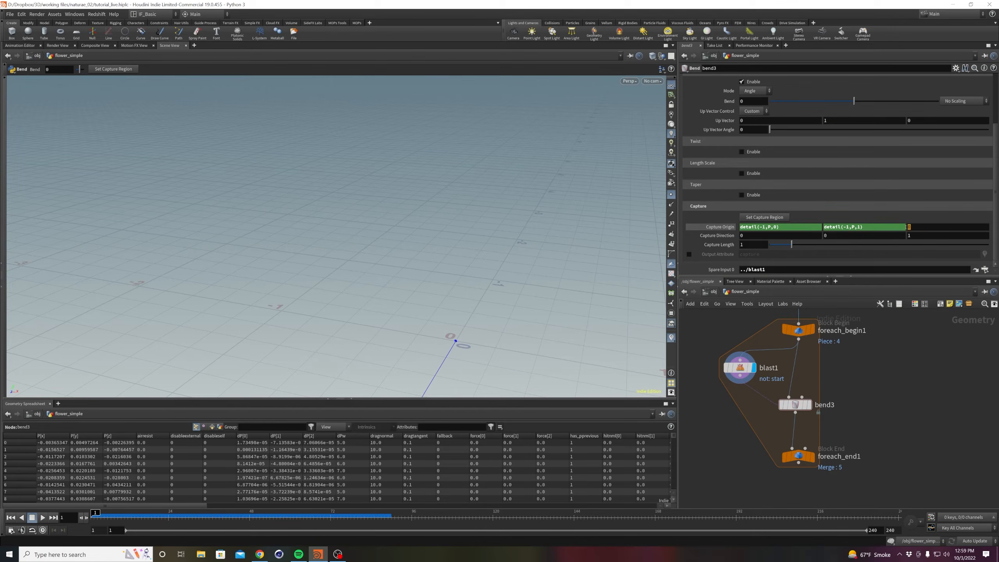
pyautogui.click(905, 227)
pyautogui.write('detail(-1,P,0)')
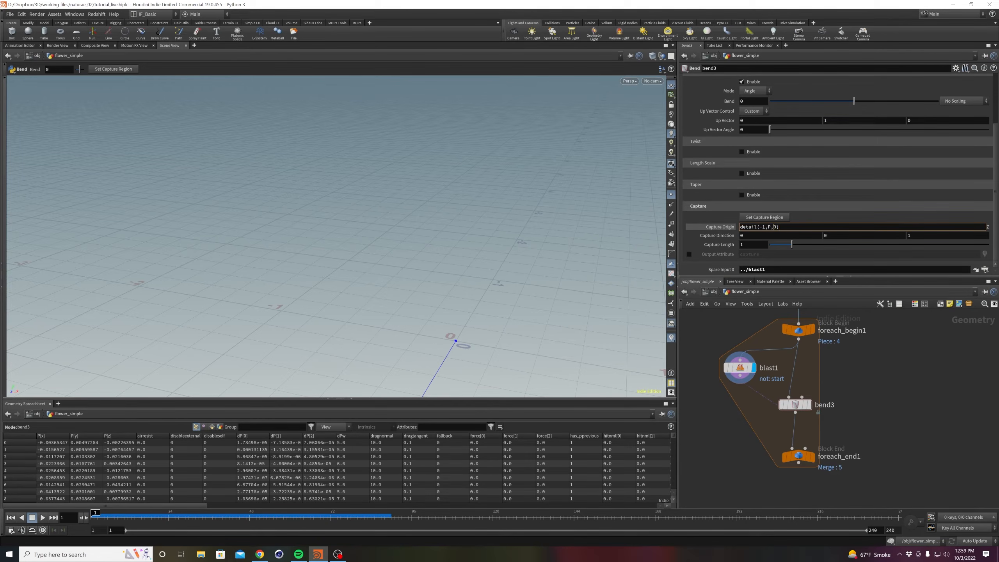
pyautogui.write('2')
pyautogui.press('Return')
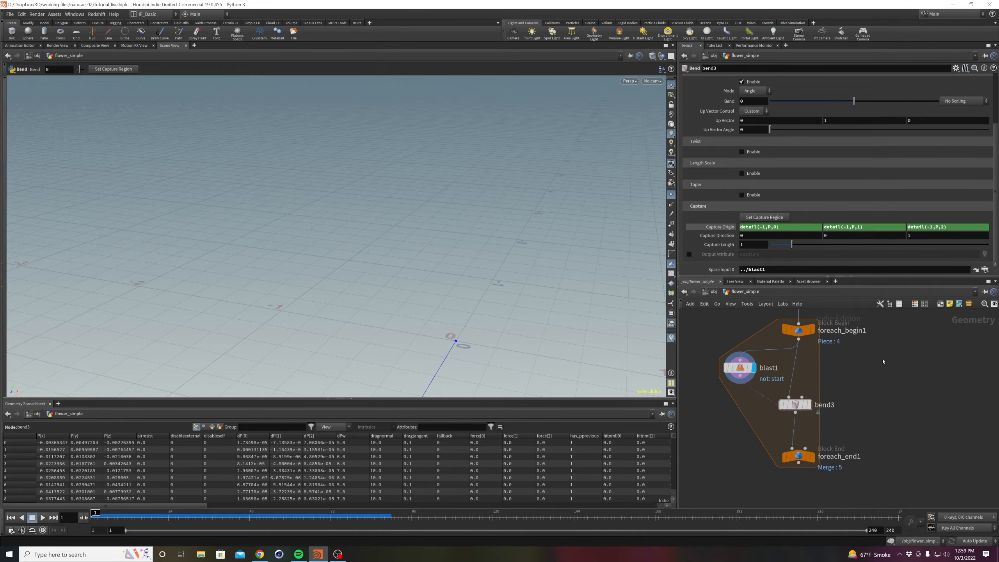
# Display bend3 with foreach_end1's Single Pass at 1 and inspect the capture region's direction relative to that petal.
pyautogui.click(808, 404)
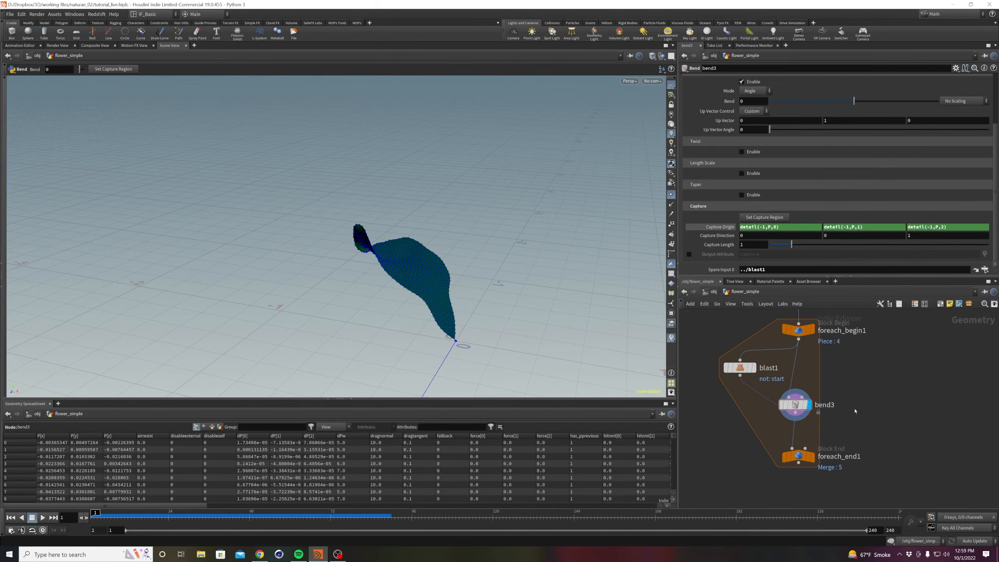
pyautogui.press('Escape')
pyautogui.press('Return')
pyautogui.click(801, 457)
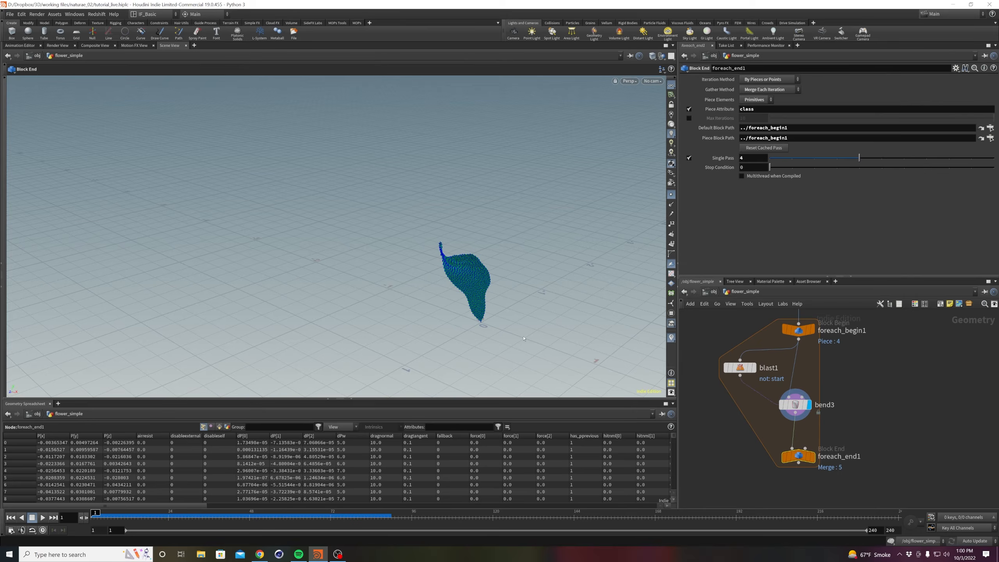
pyautogui.moveTo(818, 159); pyautogui.dragTo(793, 159)
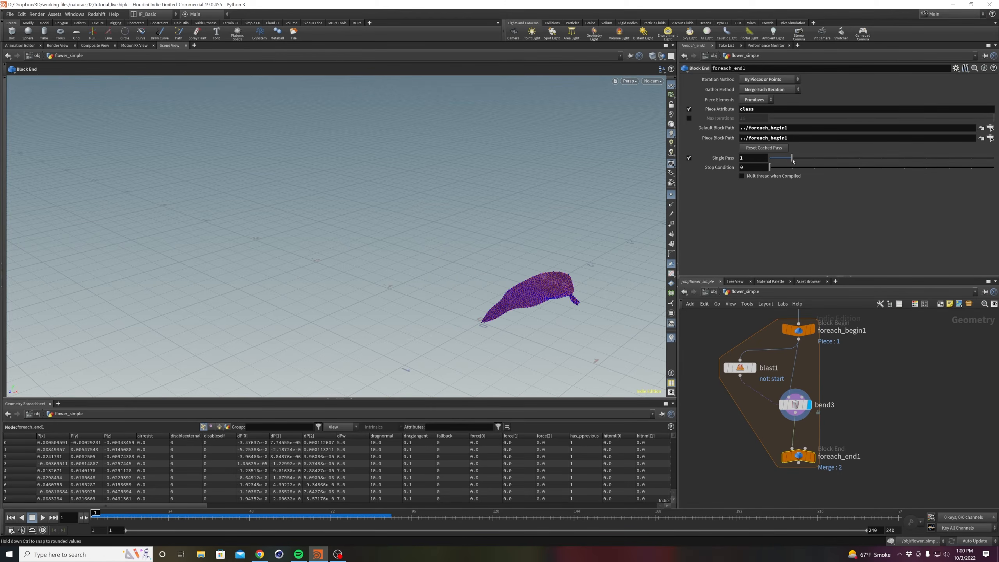
pyautogui.click(795, 409)
pyautogui.keyDown('alt'); pyautogui.moveTo(537, 309); pyautogui.dragTo(566, 285); pyautogui.keyUp('alt')
pyautogui.click(909, 417)
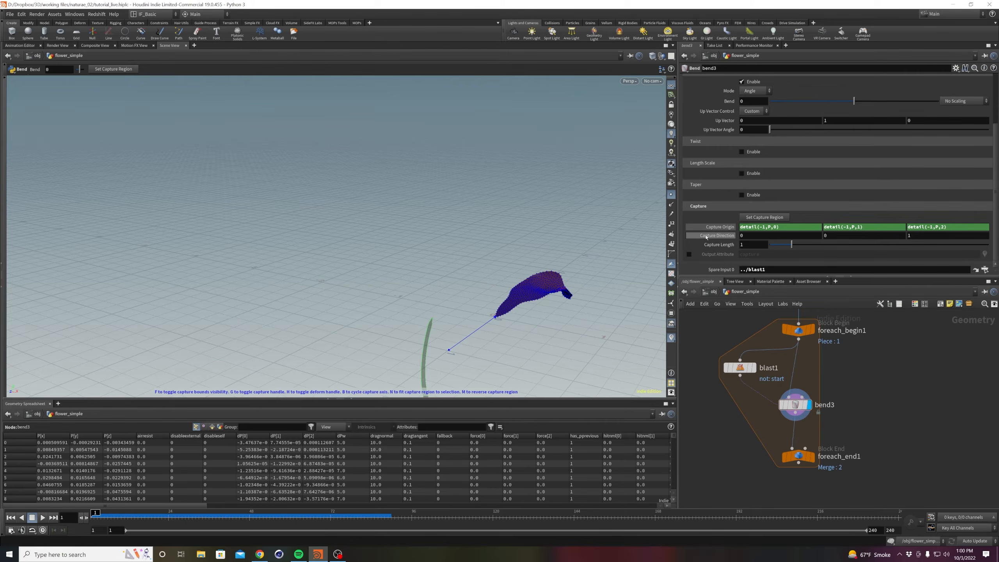
pyautogui.keyDown('alt'); pyautogui.moveTo(528, 299); pyautogui.dragTo(628, 346); pyautogui.keyUp('alt')
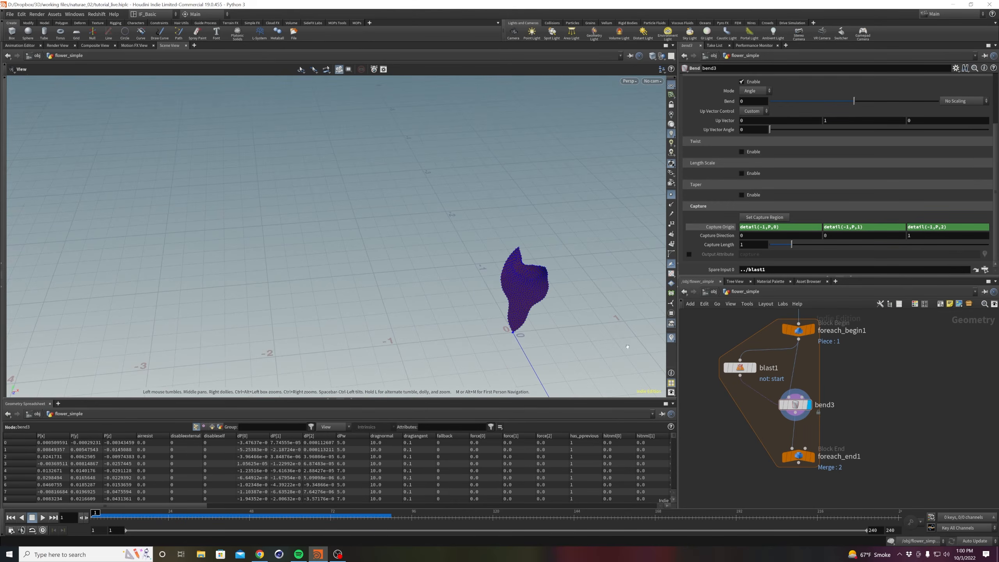
pyautogui.press('Return')
pyautogui.keyDown('alt'); pyautogui.moveTo(514, 331); pyautogui.dragTo(677, 342); pyautogui.keyUp('alt')
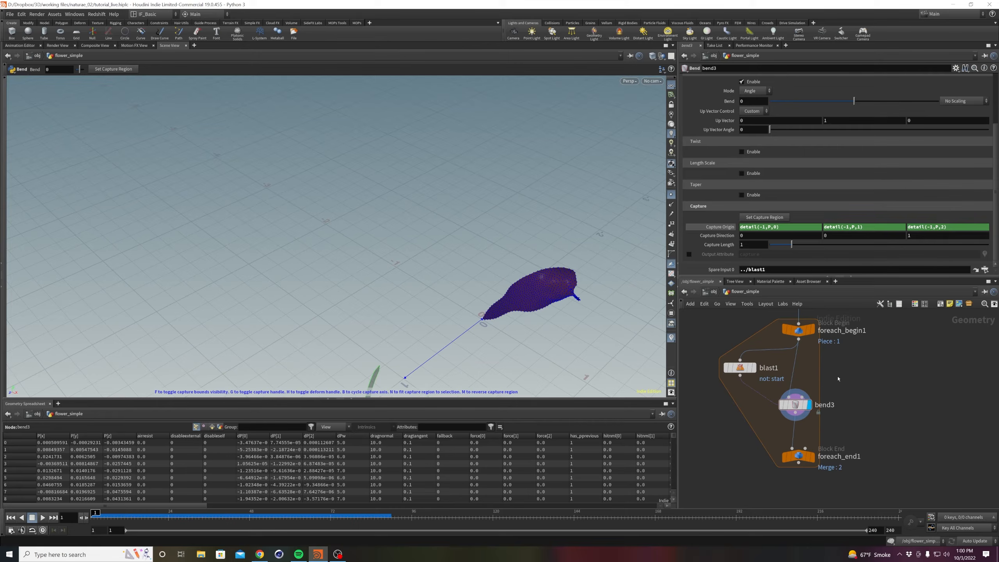
# Branch another Blast node off foreach_begin1 that keeps only the start group, and name it start1.
pyautogui.press('Tab')
pyautogui.write('blast')
pyautogui.press('Return')
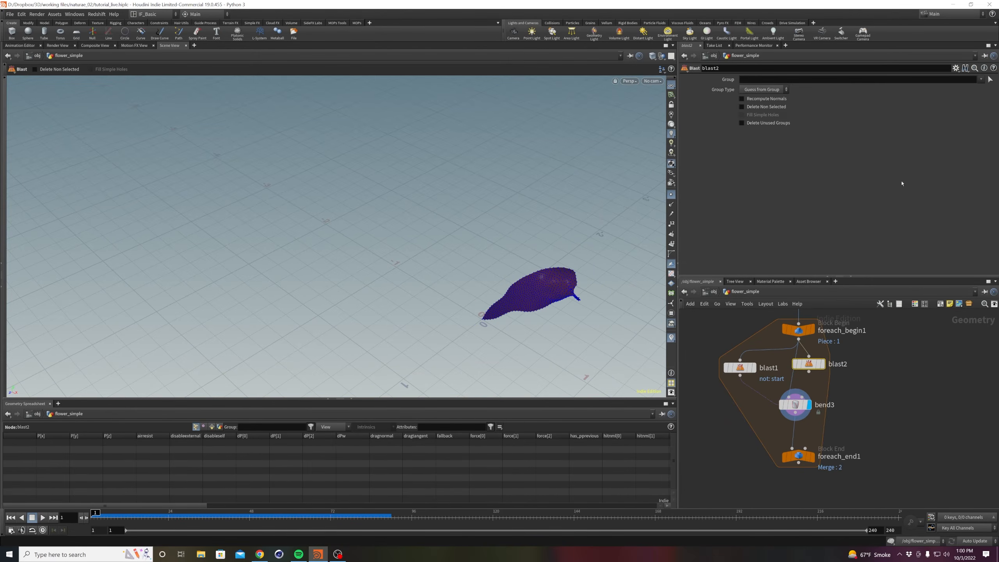
pyautogui.click(981, 79)
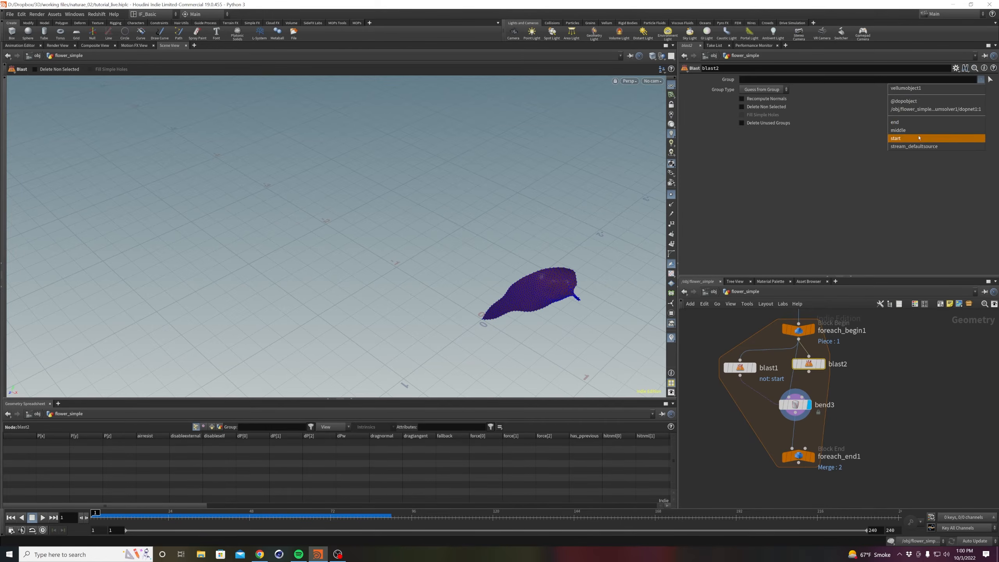
pyautogui.click(912, 138)
pyautogui.click(742, 106)
pyautogui.doubleClick(838, 364)
pyautogui.write('Start1')
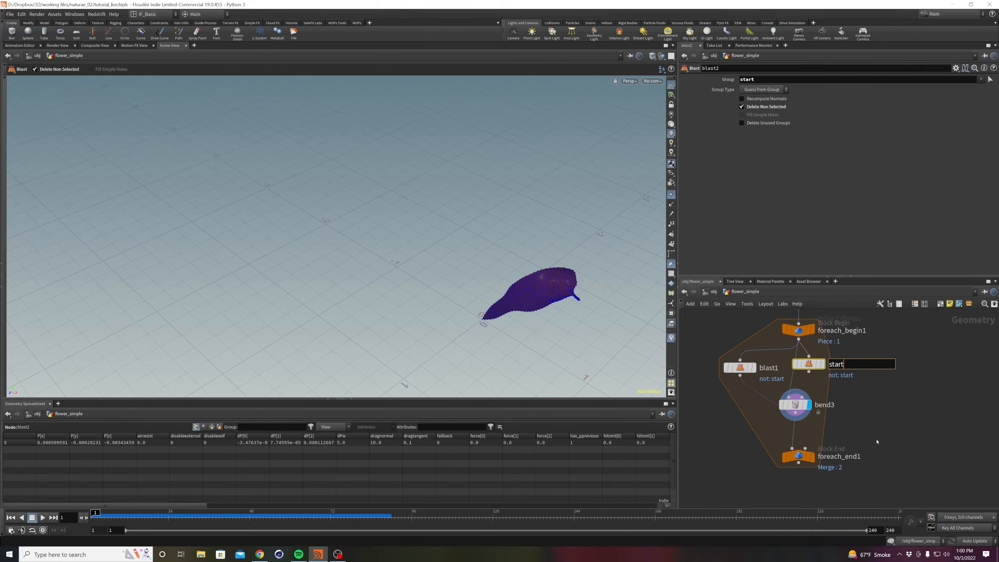
pyautogui.press('Return')
# Make room in the loop network, duplicate the start1 node beside itself, and name the copy end1.
pyautogui.moveTo(810, 489); pyautogui.dragTo(745, 441)
pyautogui.click(858, 403)
pyautogui.moveTo(811, 366); pyautogui.dragTo(914, 369)
pyautogui.doubleClick(930, 363)
pyautogui.write('end1')
pyautogui.press('Return')
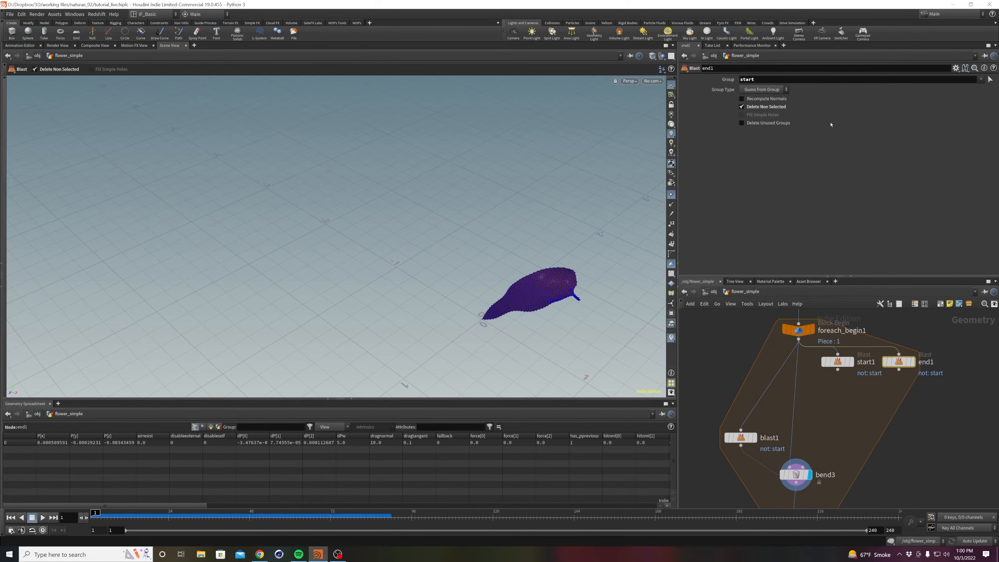
# Set the end1 Blast group to end, and display end1 and start1 in turn to check their points.
pyautogui.doubleClick(776, 79)
pyautogui.write('end')
pyautogui.press('Return')
pyautogui.moveTo(915, 364)
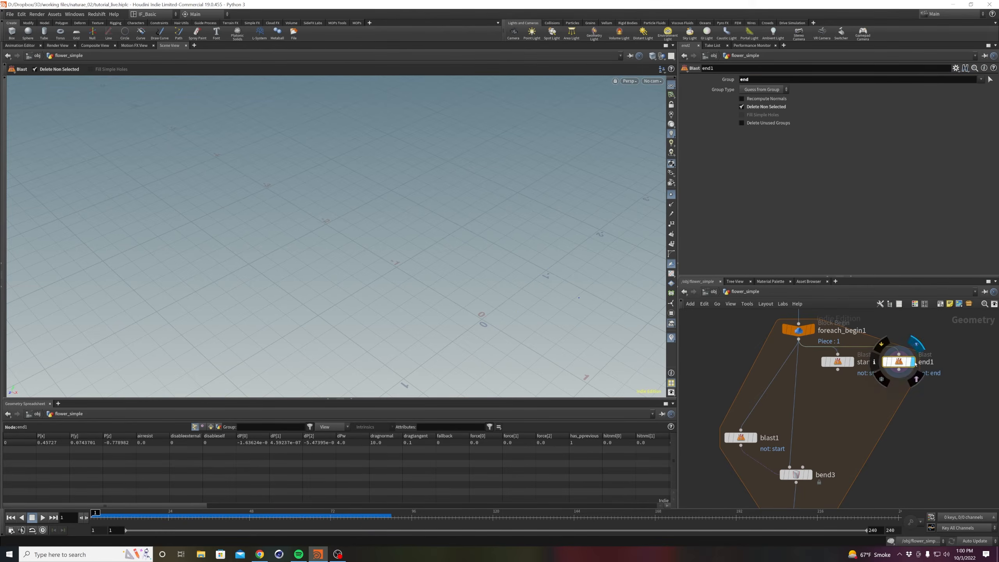
pyautogui.keyDown('alt'); pyautogui.moveTo(550, 364); pyautogui.dragTo(573, 322); pyautogui.keyUp('alt')
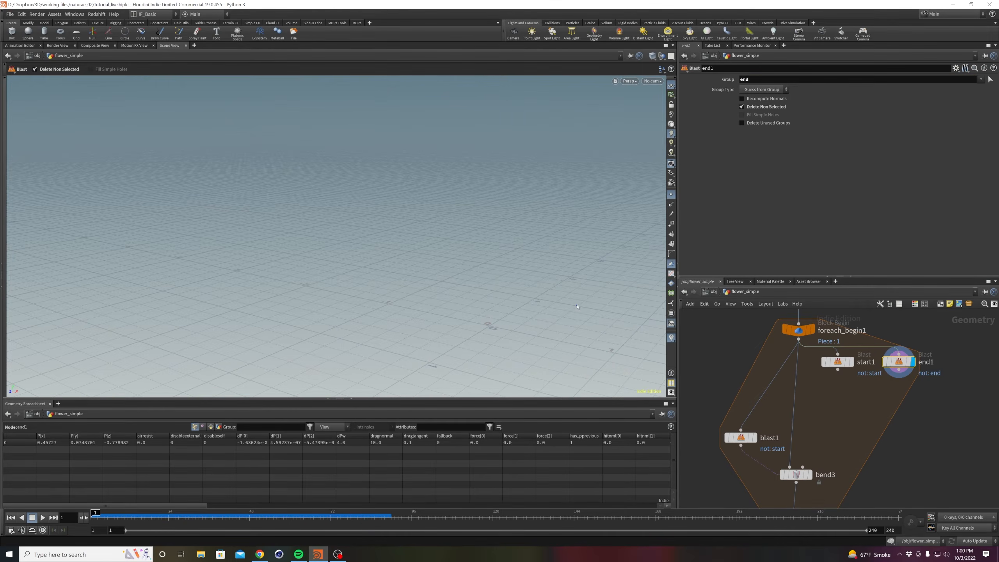
pyautogui.click(852, 362)
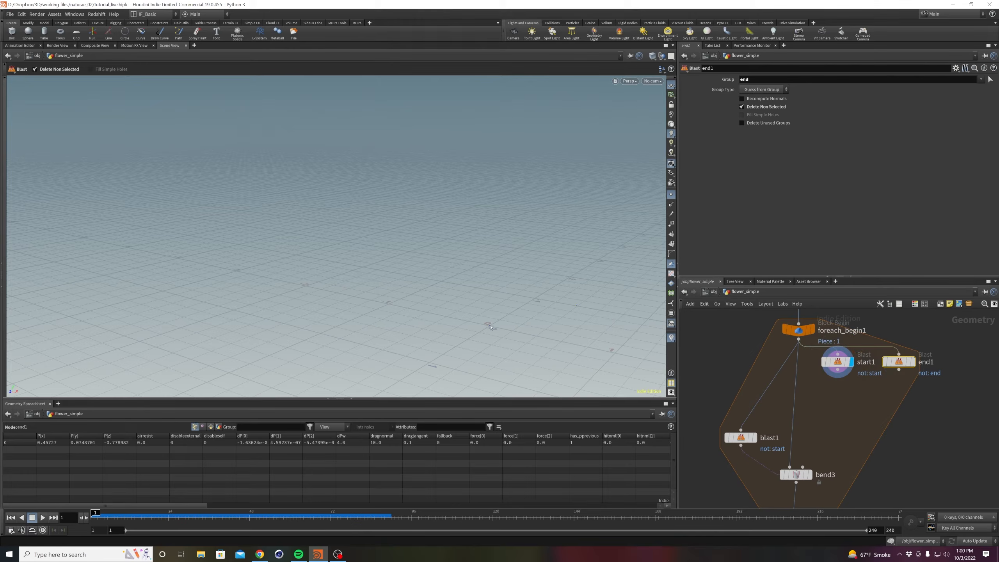
# Merge start1 and end1, and append an Add node to the merge.
pyautogui.moveTo(929, 400); pyautogui.dragTo(873, 407)
pyautogui.click(869, 429)
pyautogui.write('add')
pyautogui.press('Return')
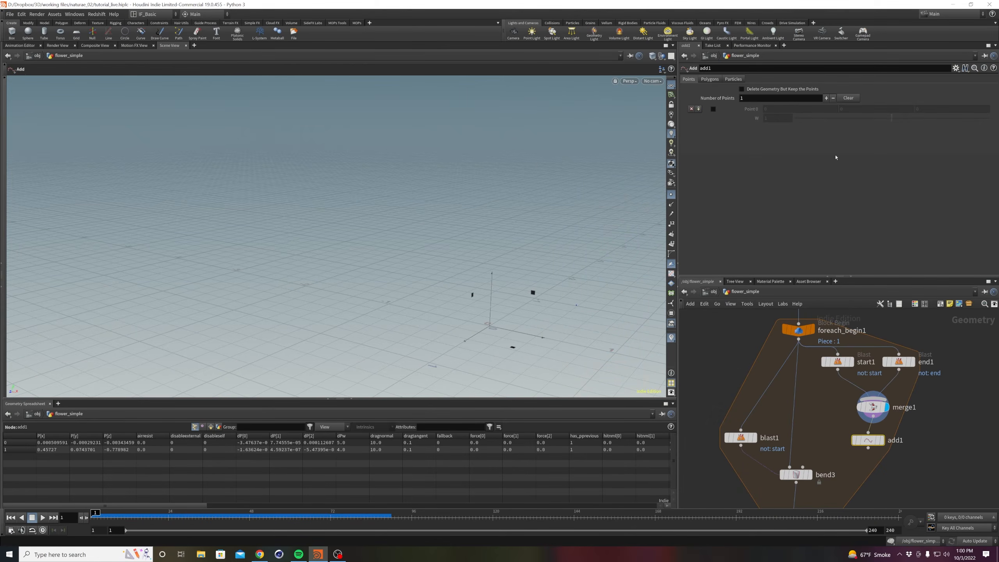
# Set add1 to create polygons By Group from all points, and display the resulting line.
pyautogui.click(710, 79)
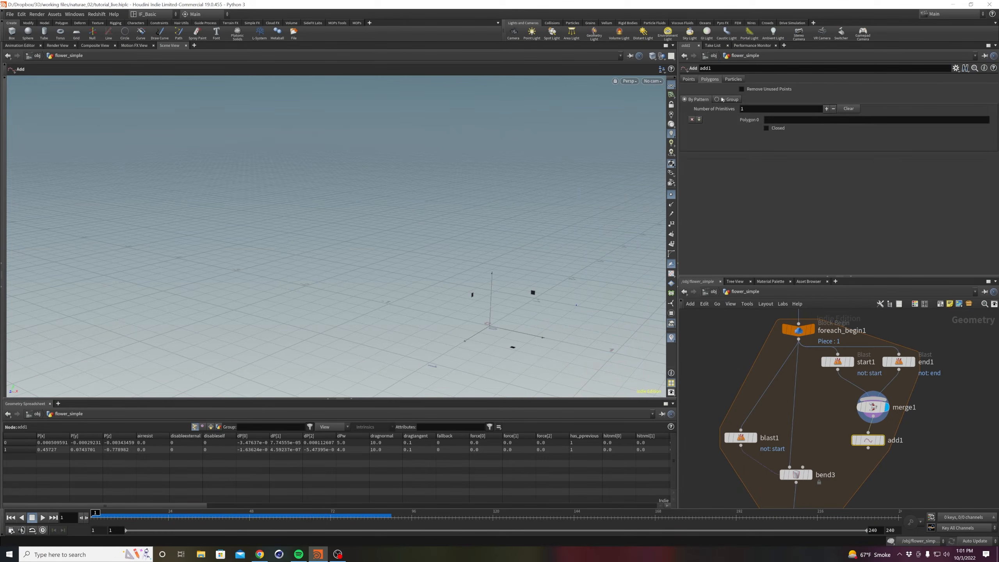
pyautogui.click(717, 99)
pyautogui.click(883, 440)
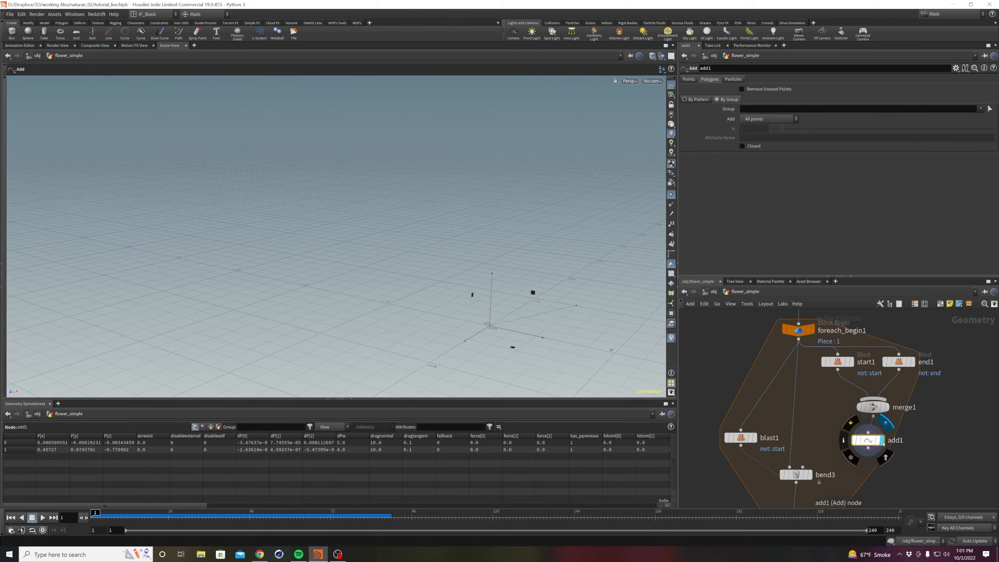
pyautogui.keyDown('alt'); pyautogui.moveTo(499, 348); pyautogui.dragTo(526, 364); pyautogui.keyUp('alt')
pyautogui.scroll(1, 568, 300)
# Step foreach_end1's Single Pass to 5 and 7 to compare the start-to-end line with each petal.
pyautogui.moveTo(930, 470); pyautogui.dragTo(912, 377, button='middle')
pyautogui.click(781, 433)
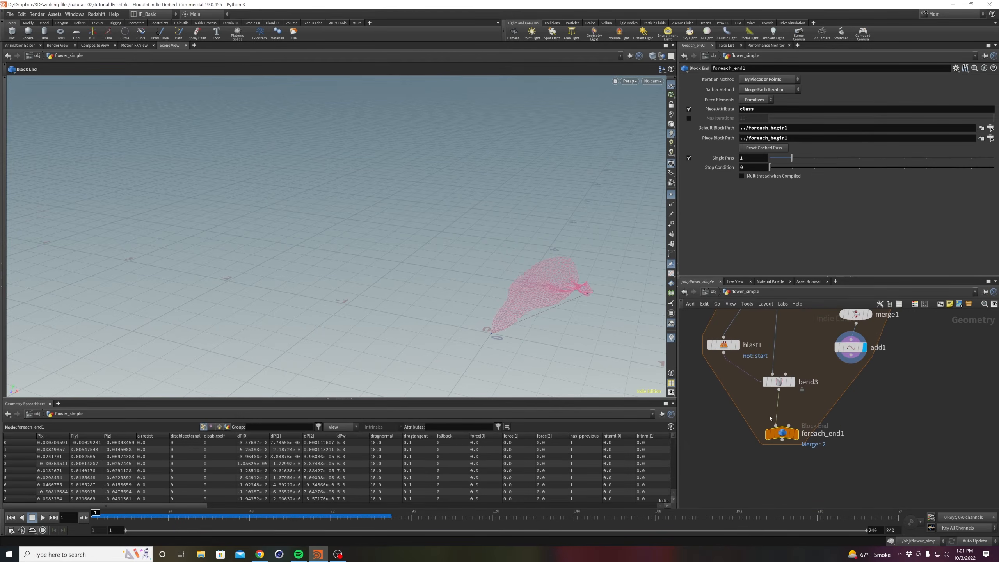
pyautogui.keyDown('alt'); pyautogui.moveTo(559, 329); pyautogui.dragTo(551, 268); pyautogui.keyUp('alt')
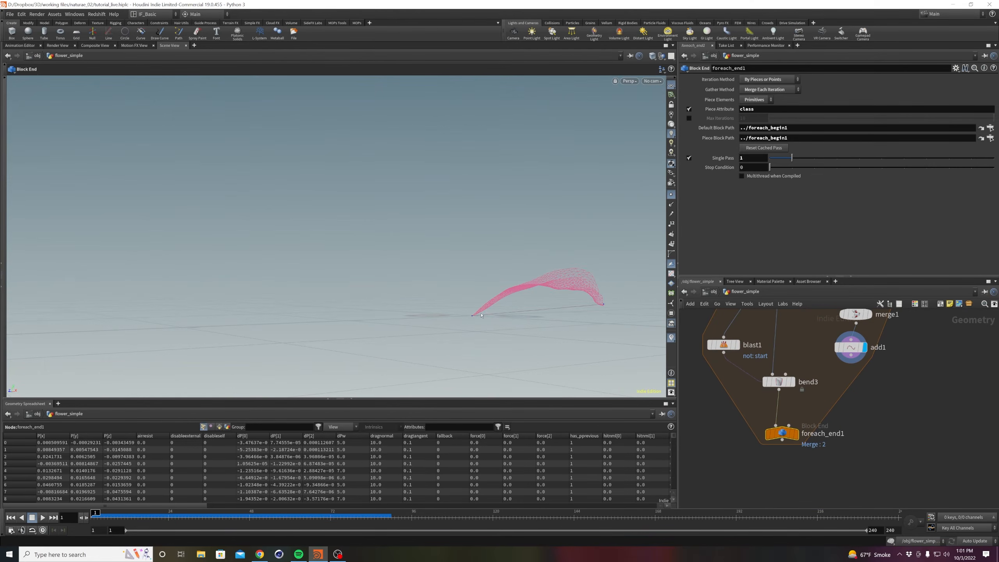
pyautogui.moveTo(797, 159); pyautogui.dragTo(883, 161)
pyautogui.moveTo(546, 238); pyautogui.dragTo(547, 271)
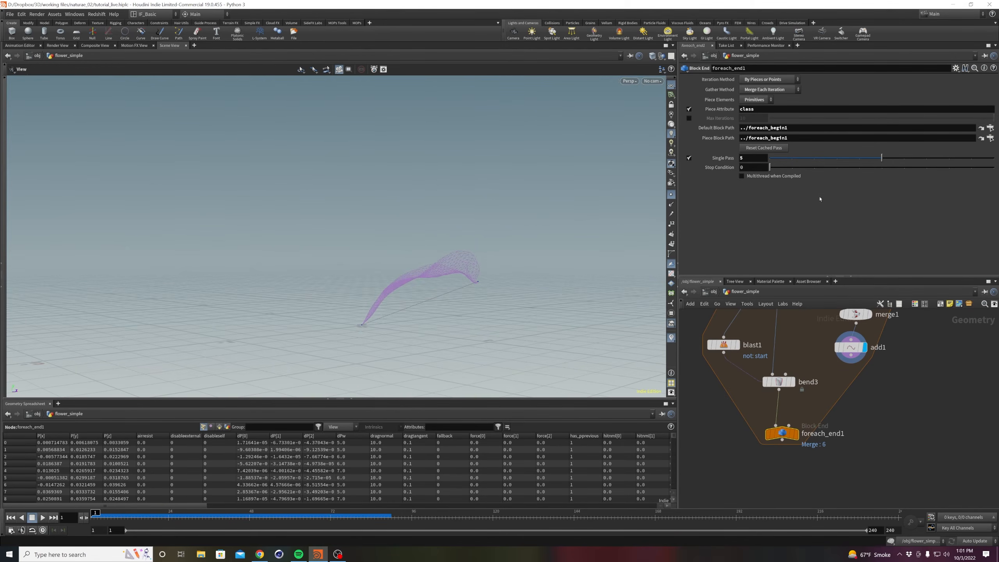
pyautogui.moveTo(883, 160); pyautogui.dragTo(927, 161)
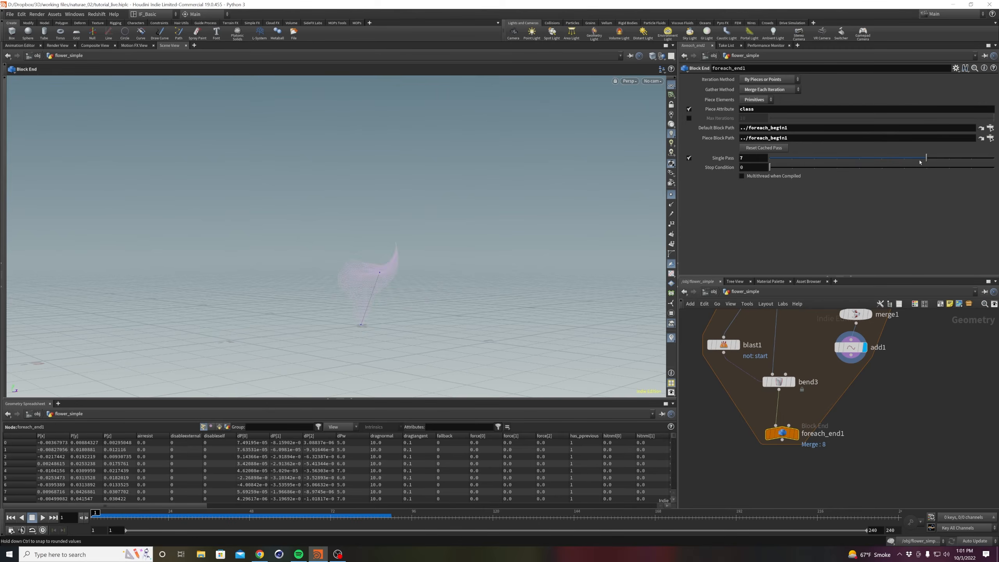
pyautogui.press('Escape')
pyautogui.moveTo(280, 265); pyautogui.dragTo(392, 317)
pyautogui.press('Escape')
# Move the add1 node closer beneath merge1.
pyautogui.click(906, 363)
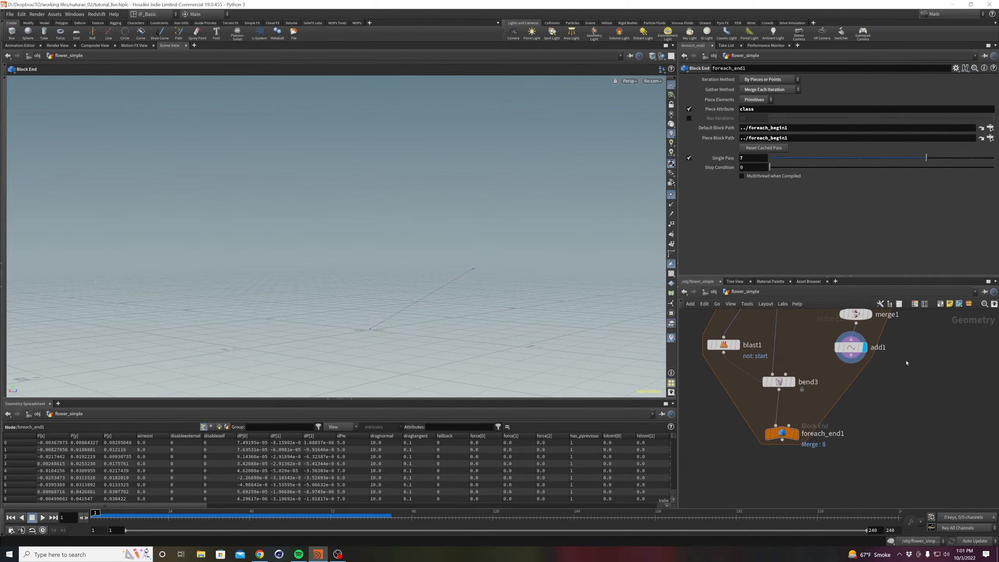
pyautogui.moveTo(906, 363); pyautogui.dragTo(891, 400, button='middle')
pyautogui.moveTo(845, 386); pyautogui.dragTo(851, 378)
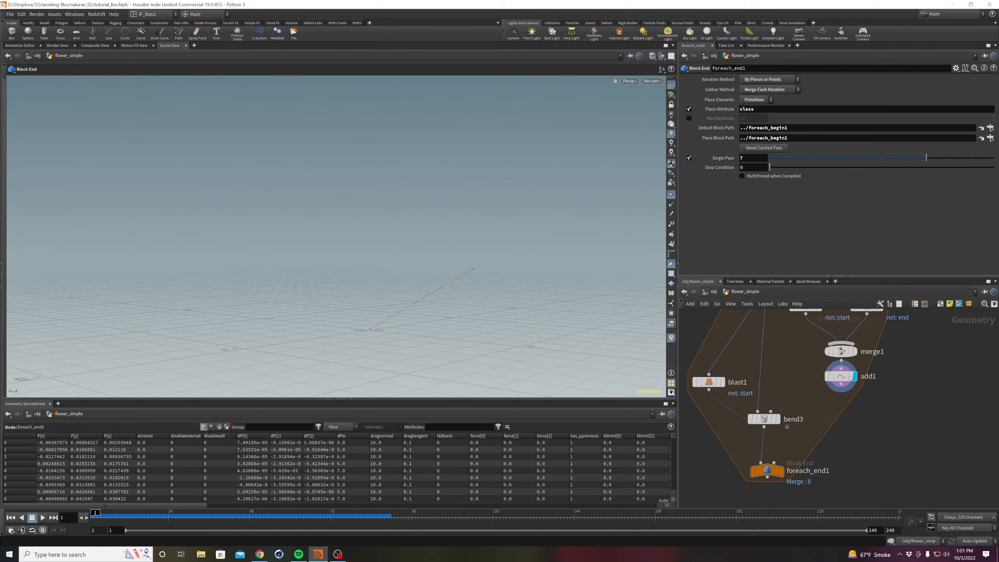
# Add an Attribute Wrangle beneath add1, feed it from add1, and display it.
pyautogui.scroll(-2, 852, 426)
pyautogui.moveTo(818, 488); pyautogui.dragTo(780, 456)
pyautogui.click(890, 428)
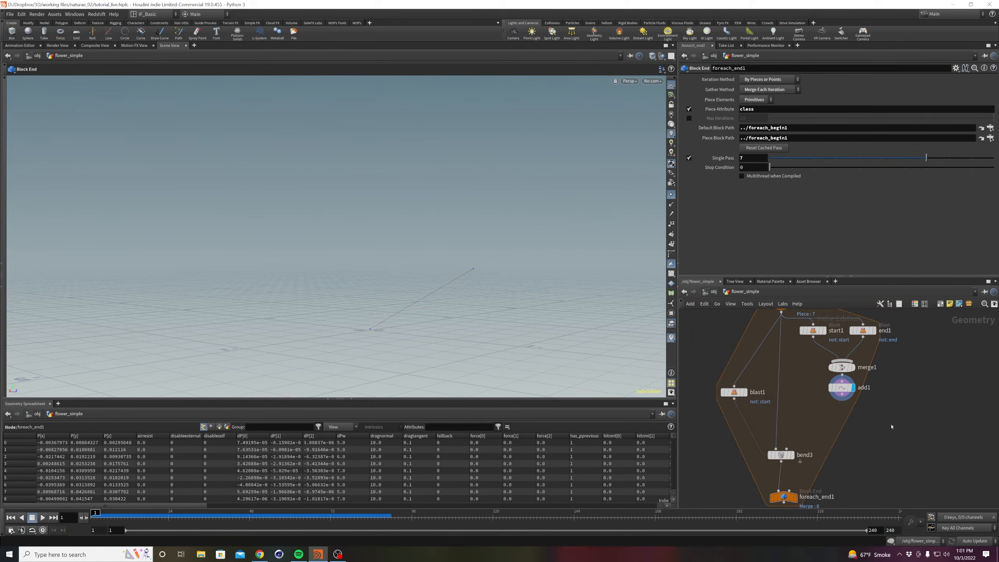
pyautogui.press('Tab')
pyautogui.write('wrang')
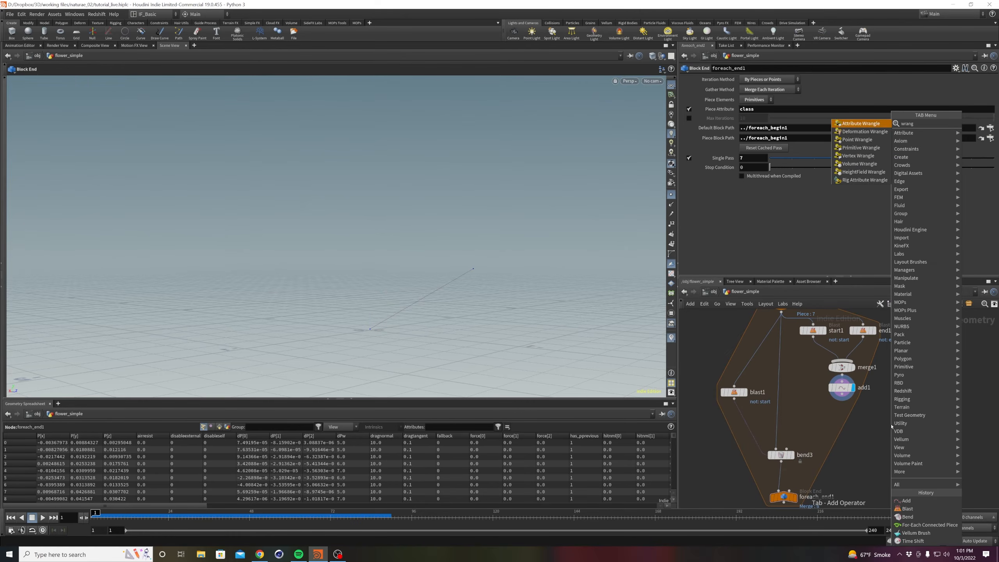
pyautogui.press('Return')
pyautogui.click(892, 427)
pyautogui.moveTo(893, 426); pyautogui.dragTo(838, 415)
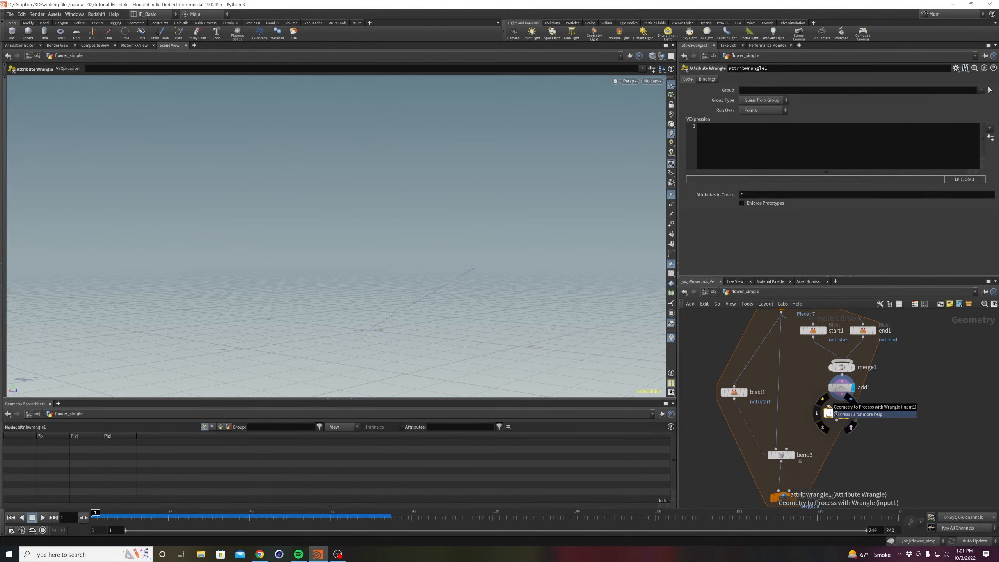
pyautogui.click(829, 407)
pyautogui.click(842, 394)
pyautogui.click(846, 414)
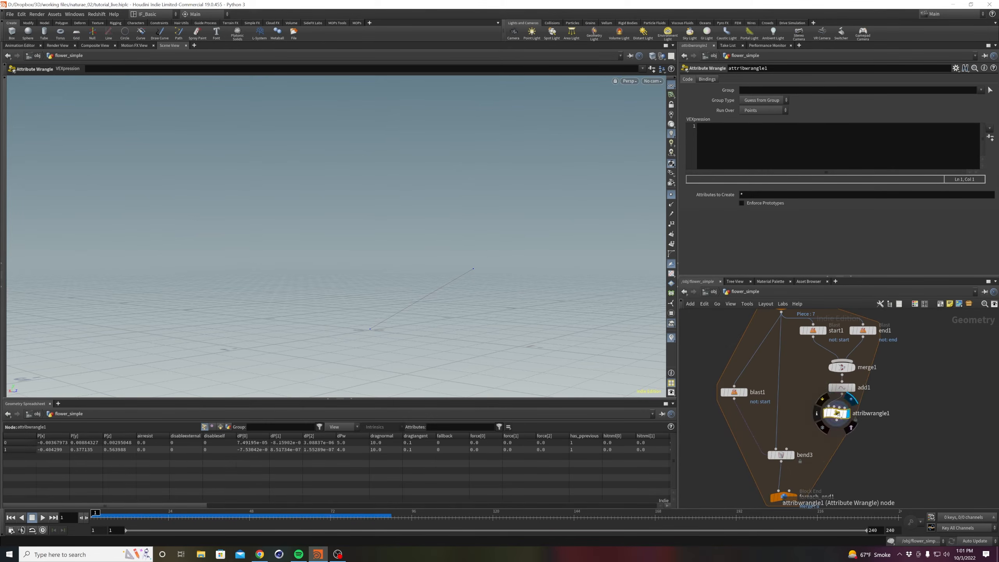
# Rename the new wrangle node as dir_and_len.
pyautogui.doubleClick(877, 415)
pyautogui.doubleClick(877, 415)
pyautogui.write('dir_and_len')
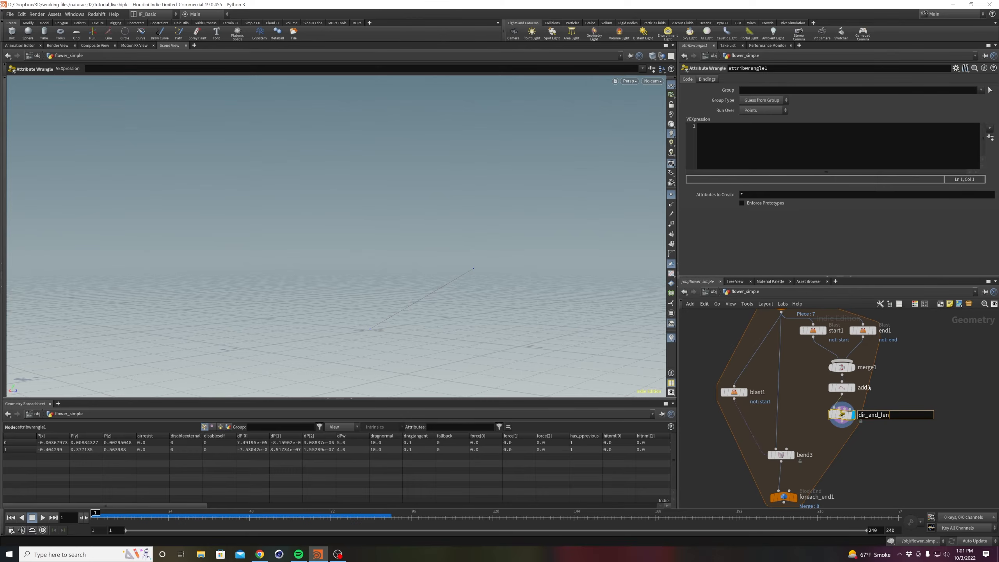
pyautogui.press('Return')
# Begin dir_and_len's VEX code with v@N = point(0,.
pyautogui.click(766, 157)
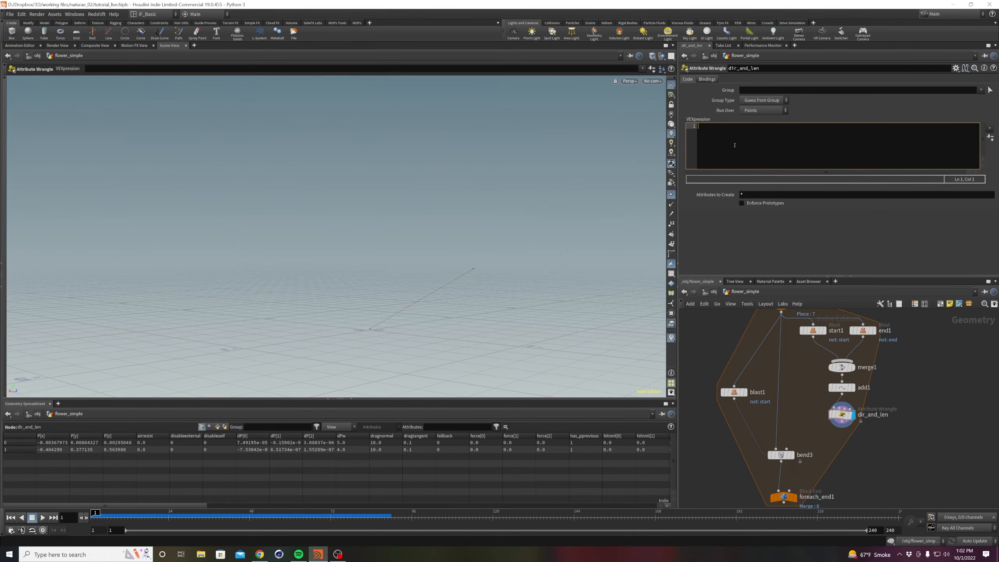
pyautogui.write('@')
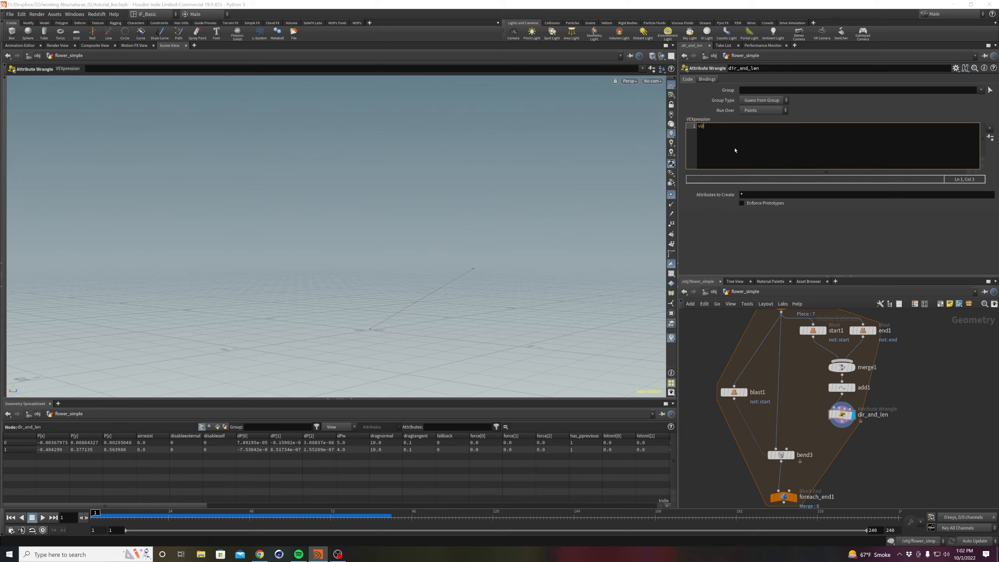
pyautogui.write('N = point(0,')
# Turn on point numbers and inspect the line's point numbering on add1, then return to the dir_and_len node.
pyautogui.click(671, 226)
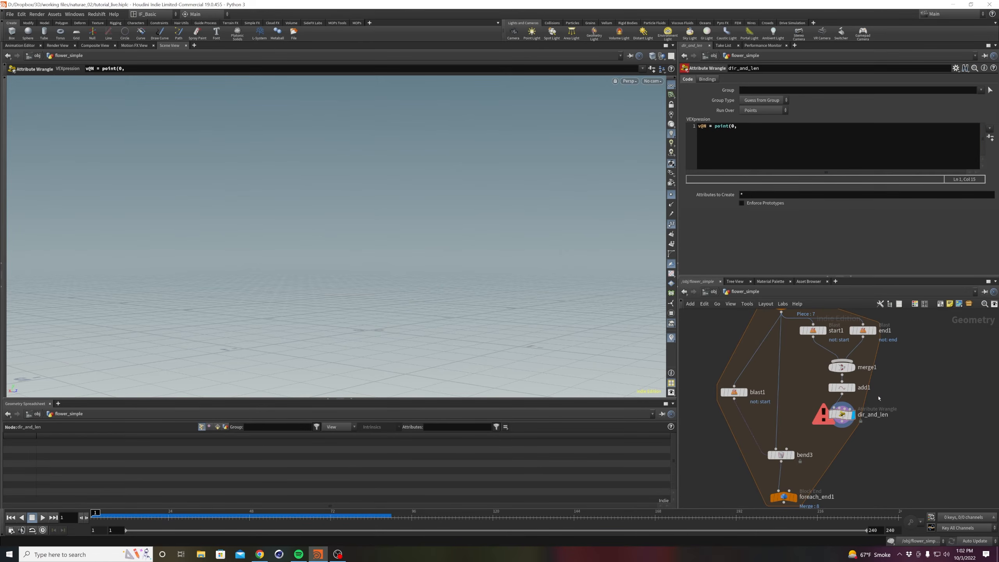
pyautogui.click(850, 387)
pyautogui.scroll(3, 373, 329)
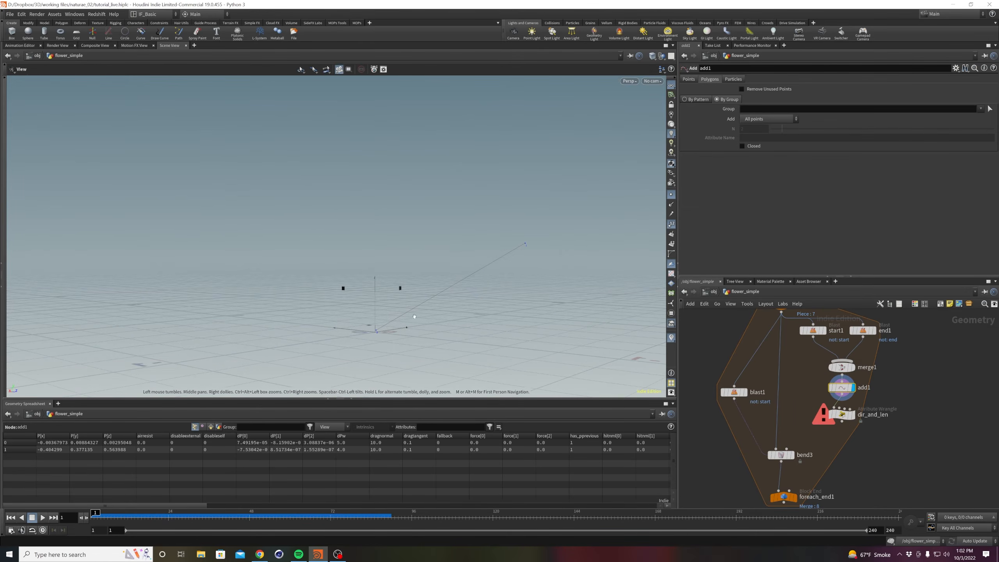
pyautogui.click(842, 413)
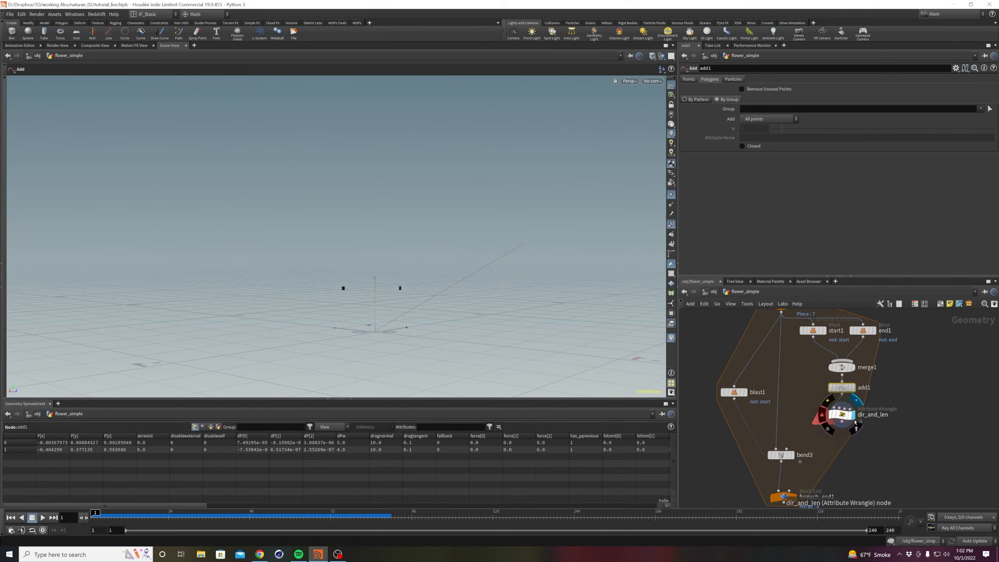
# Complete dir_and_len's first line as v@N = point(0,"P",1) - point(0,"P",0);.
pyautogui.click(741, 126)
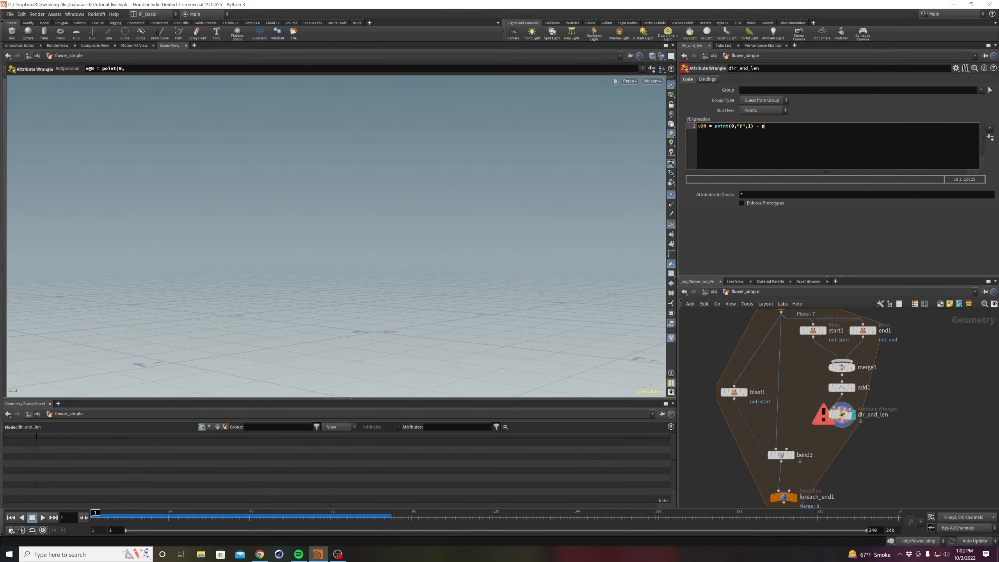
pyautogui.write('oint')
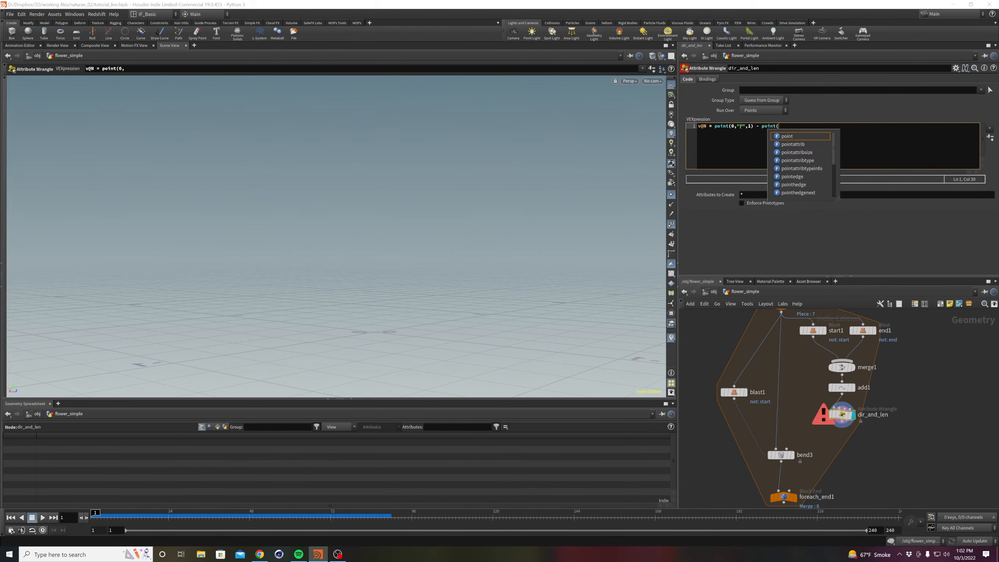
pyautogui.write('(0,')
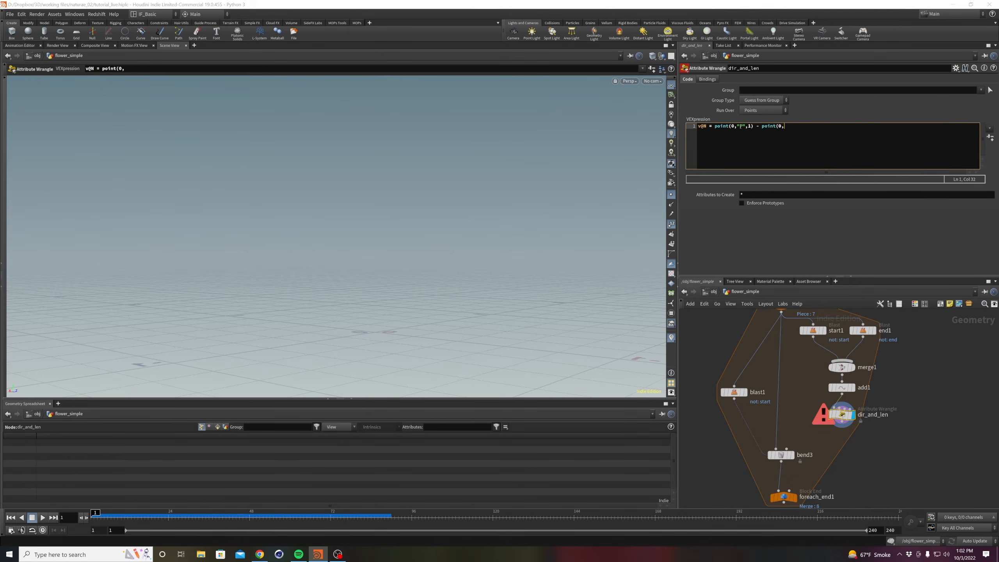
pyautogui.write('P",0);')
pyautogui.click(952, 386)
pyautogui.keyDown('alt'); pyautogui.moveTo(414, 312); pyautogui.dragTo(390, 298); pyautogui.keyUp('alt')
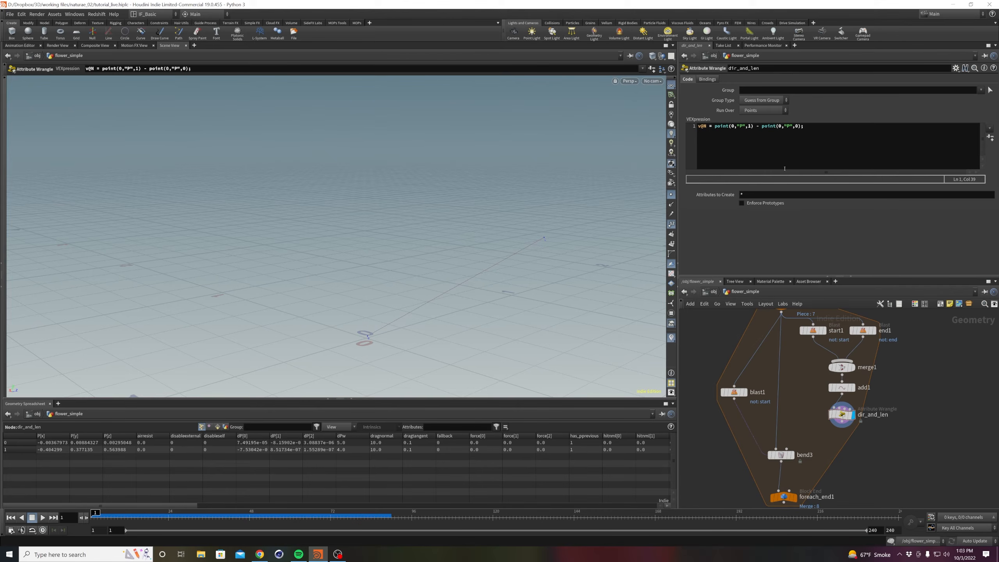
# Show point normals and set the viewport guide sizes to Scale Normal 1 and Scale Vectors 0.43.
pyautogui.click(842, 414)
pyautogui.click(671, 208)
pyautogui.press('d')
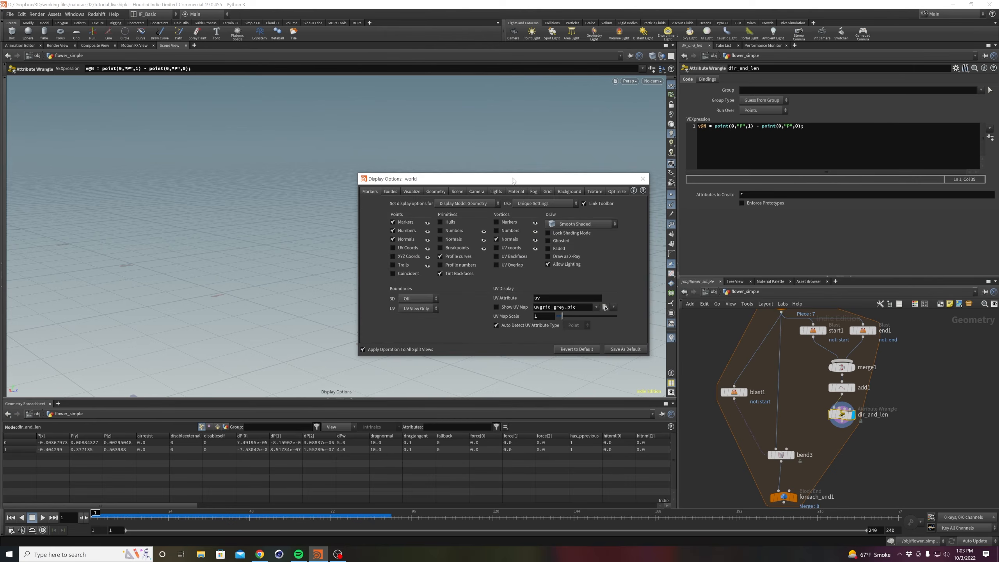
pyautogui.moveTo(512, 180); pyautogui.dragTo(671, 170)
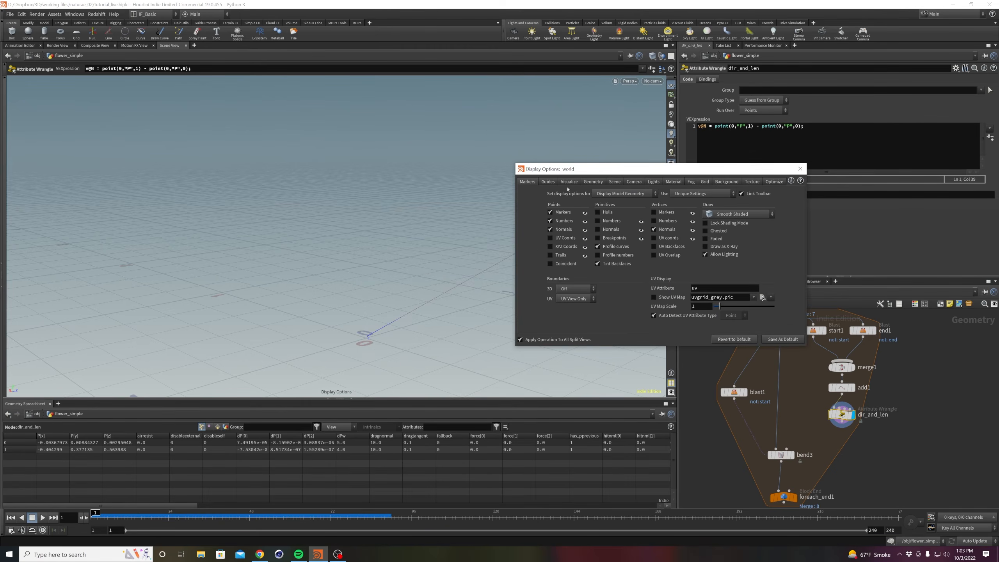
pyautogui.click(548, 182)
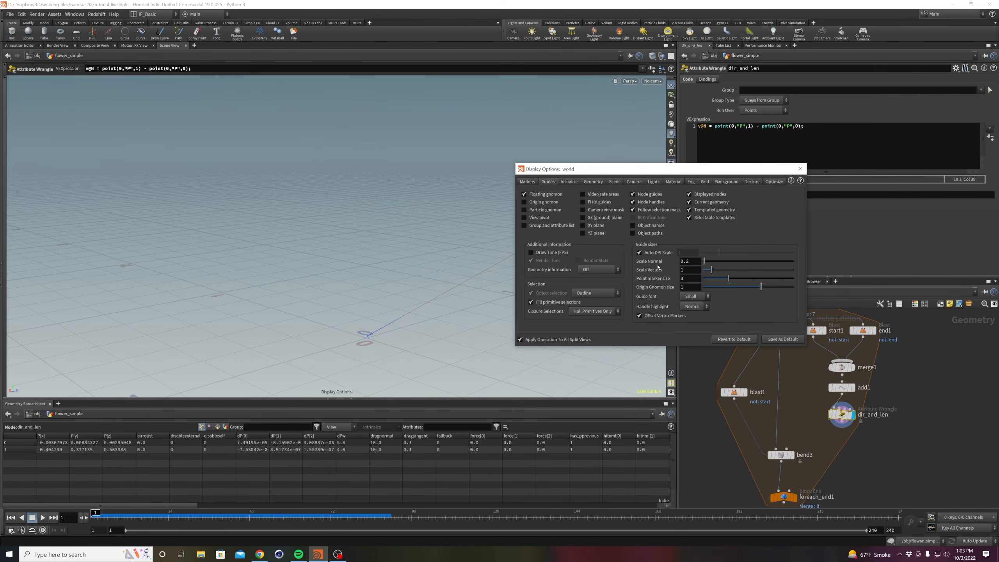
pyautogui.moveTo(683, 169); pyautogui.dragTo(769, 164)
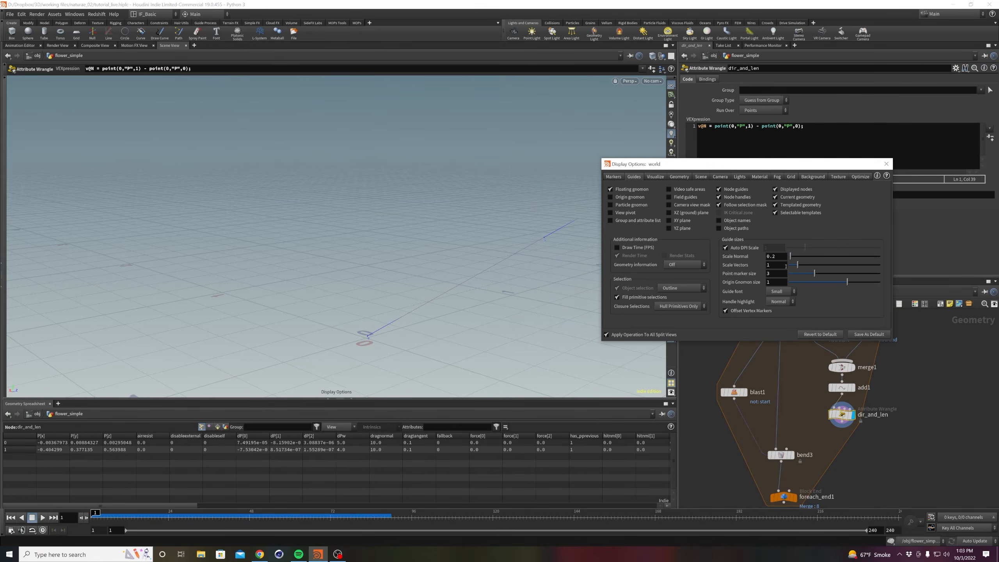
pyautogui.click(777, 256)
pyautogui.write('1')
pyautogui.press('Return')
pyautogui.moveTo(794, 267); pyautogui.dragTo(793, 267)
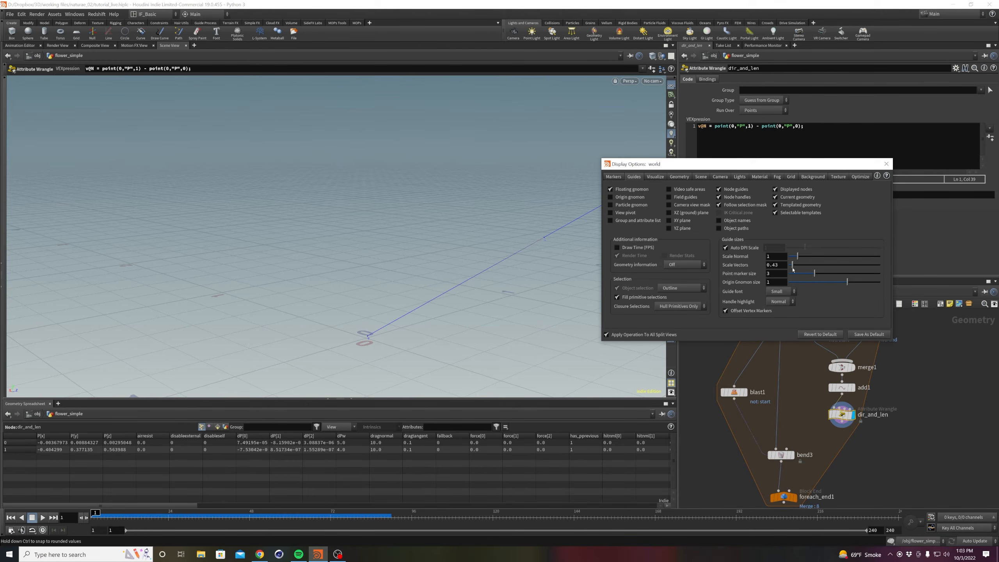
pyautogui.click(886, 164)
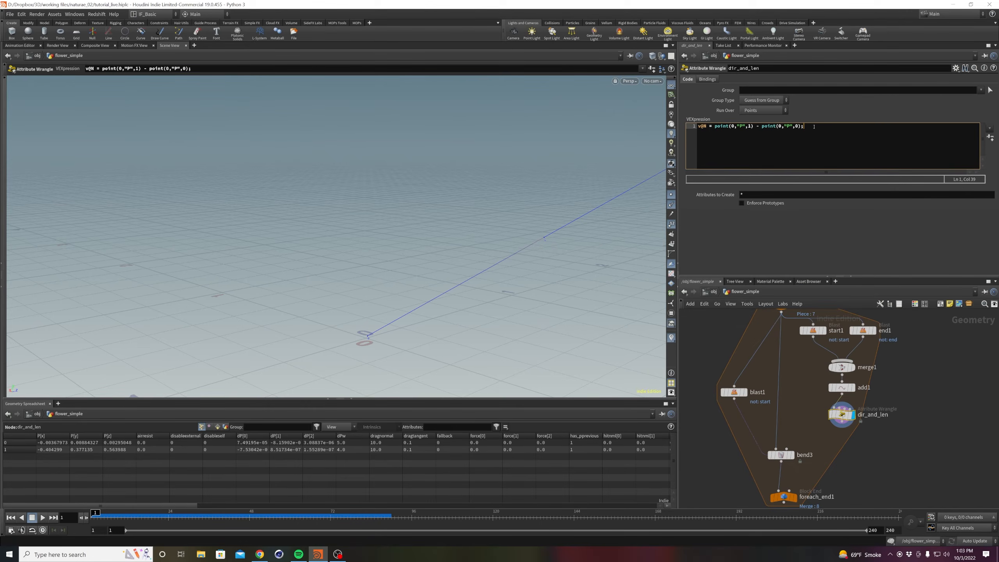
# Add the line v@dir = @N; to dir_and_len and check the node's point attributes.
pyautogui.press('Return')
pyautogui.press('Return')
pyautogui.write('v@dir')
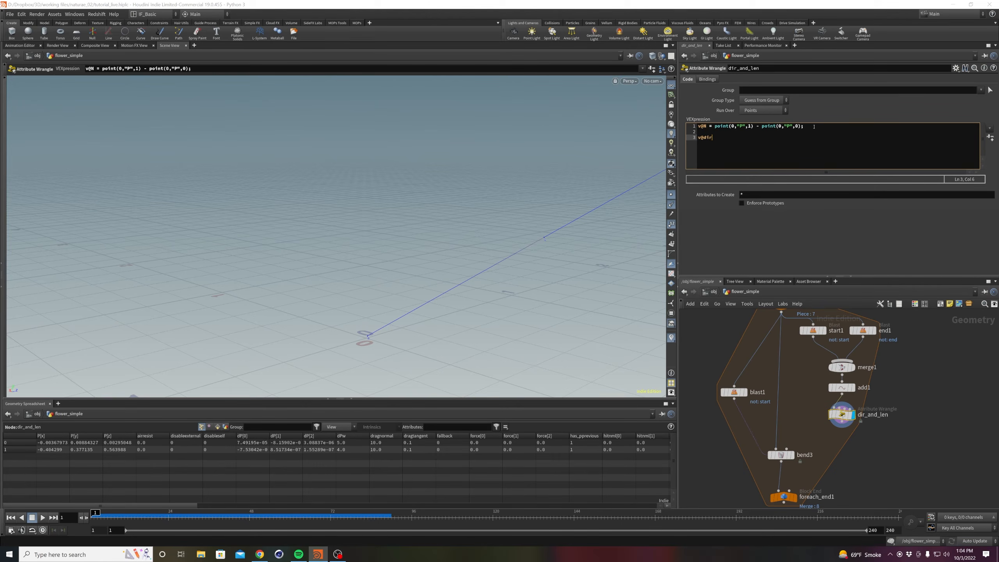
pyautogui.write(' = @N;')
pyautogui.middleClick(831, 414)
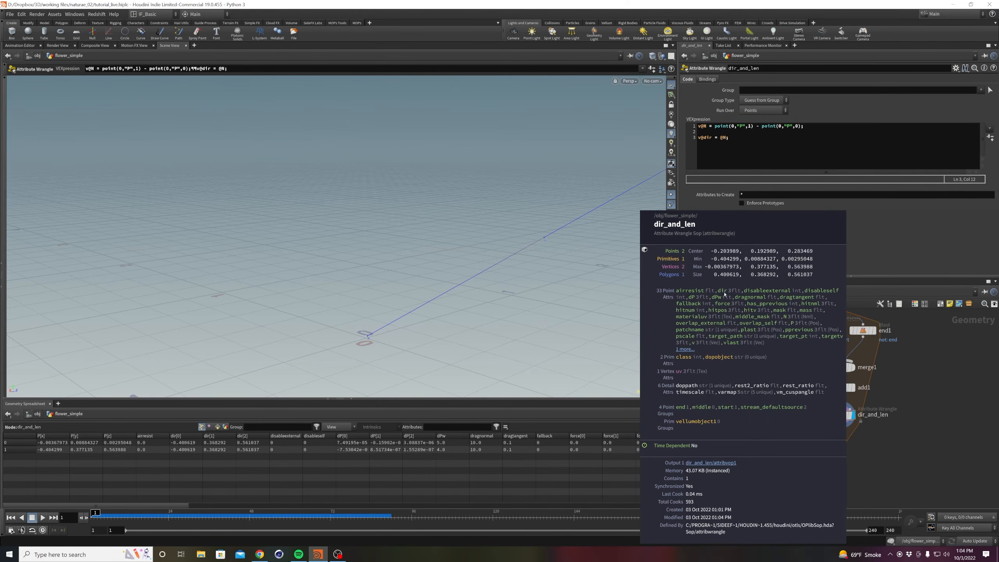
# Add the line v@len =length(@N); to dir_and_len and check the len values in the geometry spreadsheet.
pyautogui.click(748, 139)
pyautogui.press('Return')
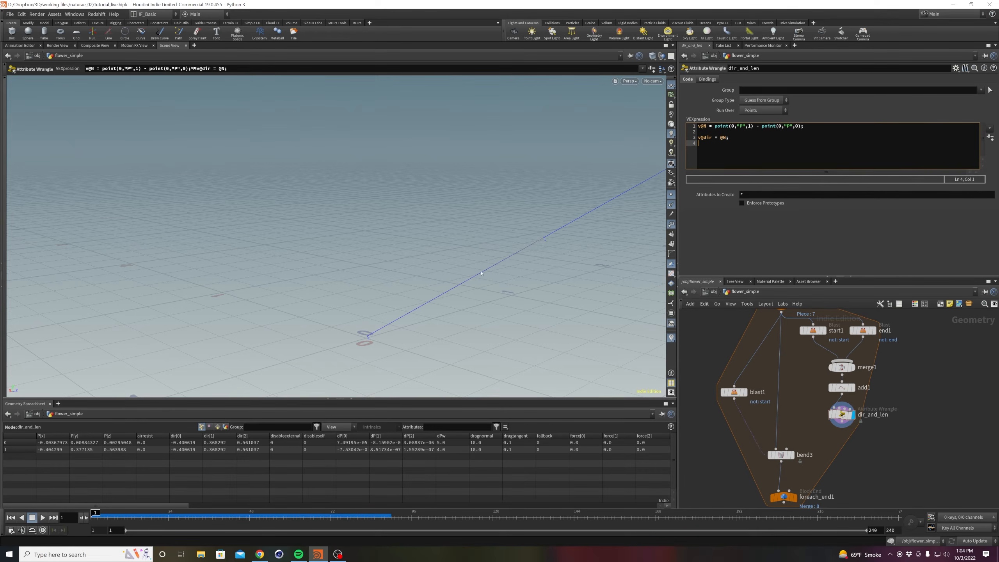
pyautogui.press('Return')
pyautogui.write('v@len =length')
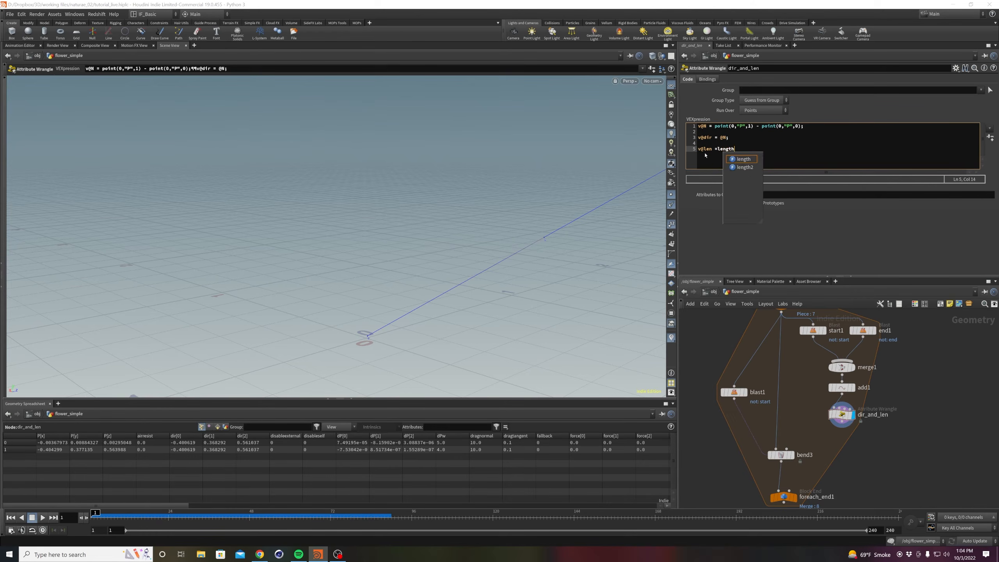
pyautogui.write('(')
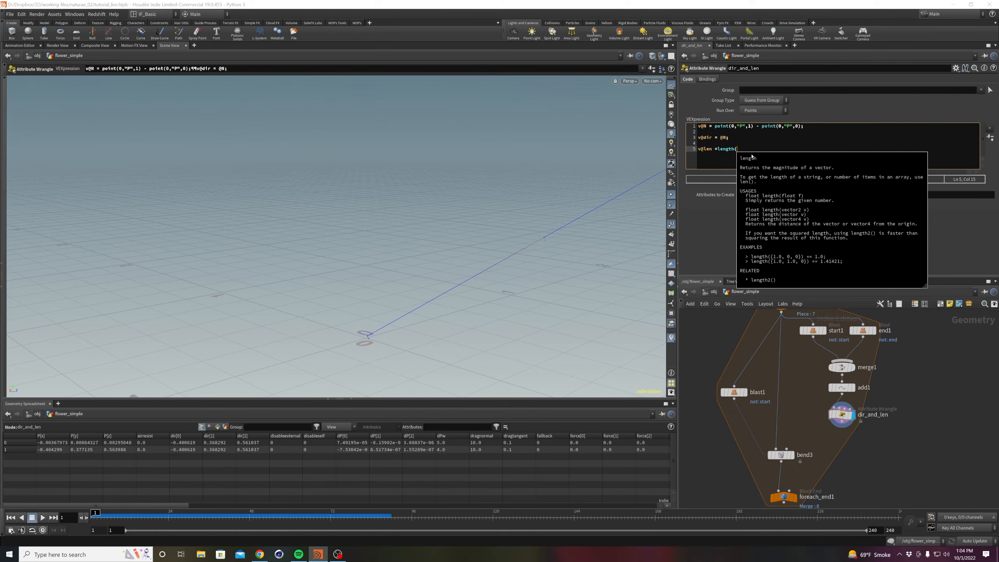
pyautogui.write('@N);')
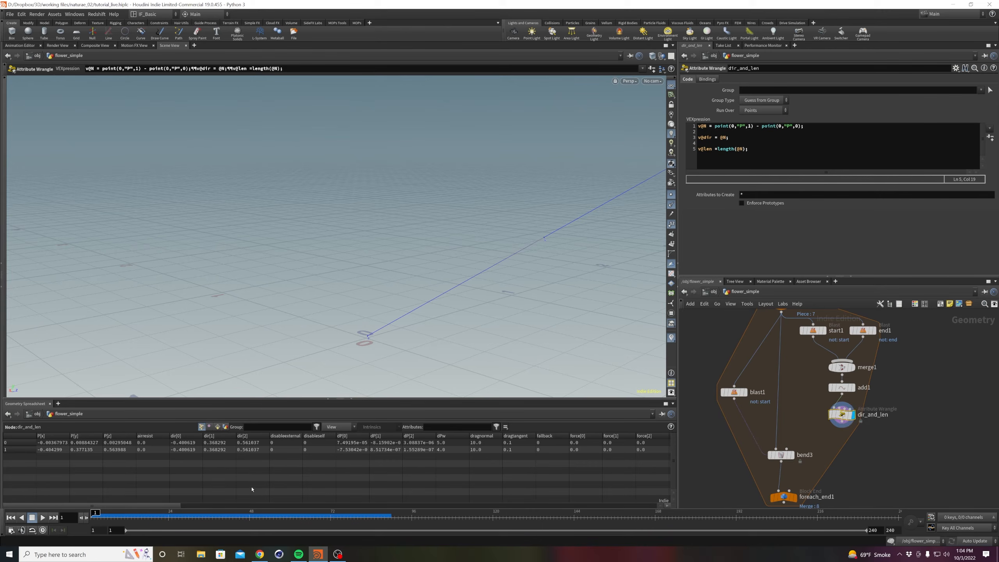
pyautogui.moveTo(131, 508); pyautogui.dragTo(381, 485)
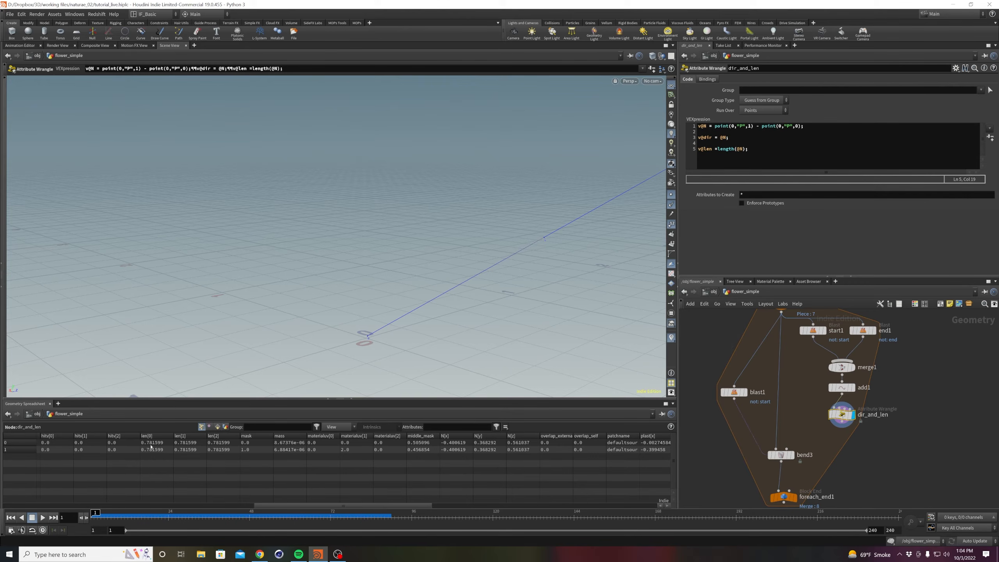
# Insert an Attribute Transfer above bend3 on the petal branch, use dir_and_len as its source input, and display it.
pyautogui.moveTo(946, 450); pyautogui.dragTo(893, 442, button='middle')
pyautogui.click(899, 429)
pyautogui.moveTo(919, 391); pyautogui.dragTo(922, 429, button='middle')
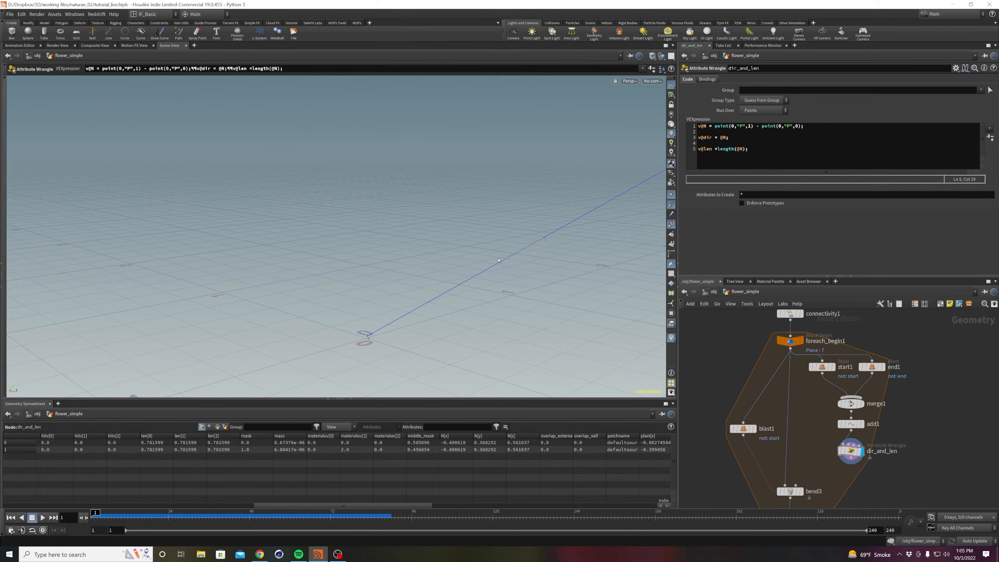
pyautogui.moveTo(833, 458); pyautogui.dragTo(838, 415, button='middle')
pyautogui.press('Tab')
pyautogui.write('at')
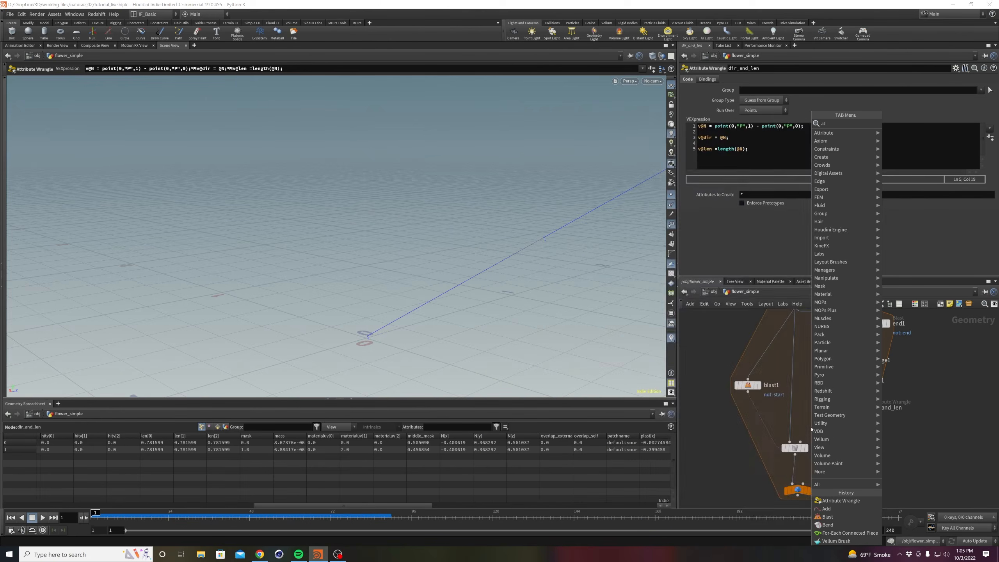
pyautogui.write('trib trans')
pyautogui.press('Return')
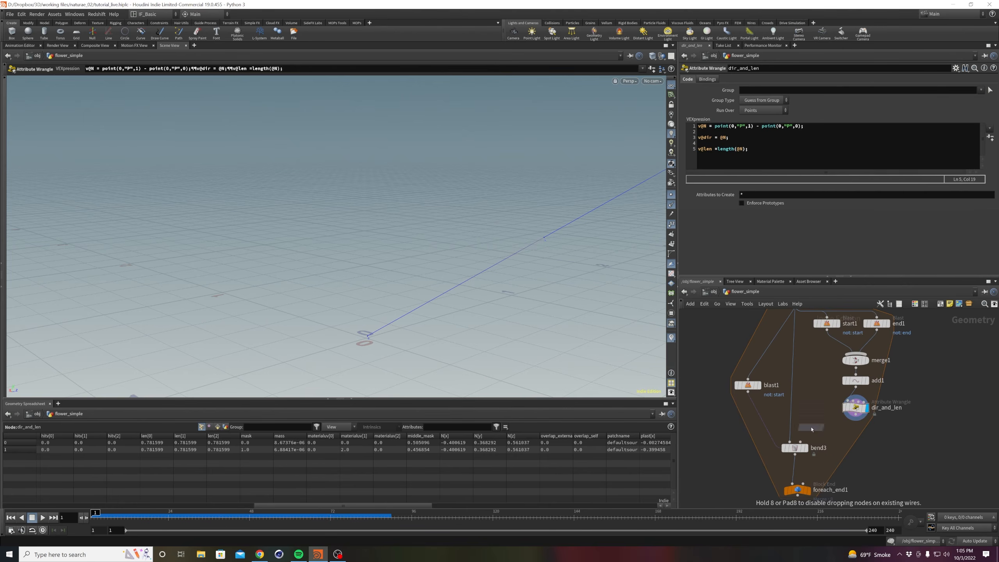
pyautogui.click(811, 429)
pyautogui.moveTo(811, 429); pyautogui.dragTo(788, 423)
pyautogui.moveTo(855, 415); pyautogui.dragTo(794, 414)
pyautogui.click(800, 421)
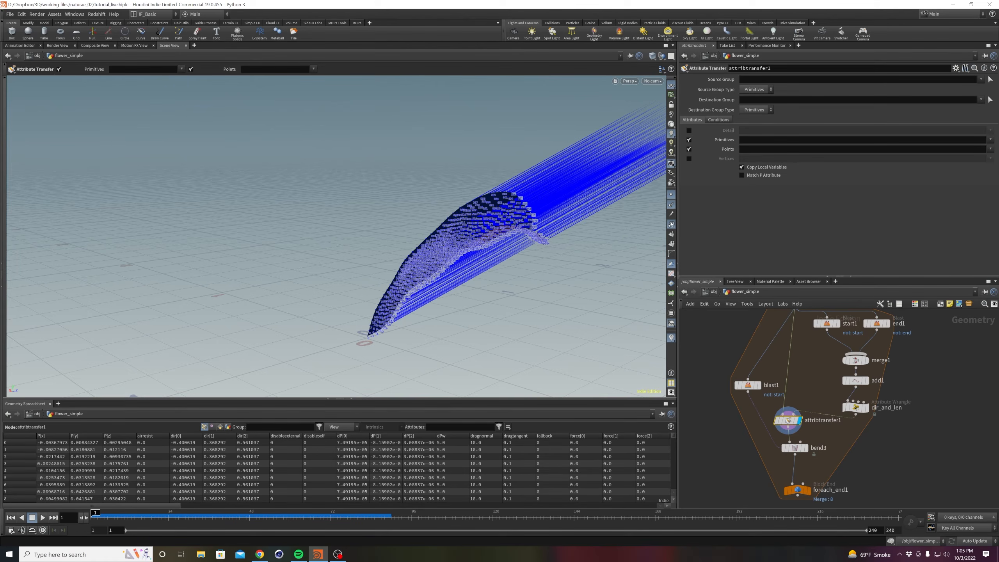
# Hide the point markers and normals, disable attribtransfer1's primitive attributes, and transfer only the point attributes dir and len.
pyautogui.click(671, 204)
pyautogui.click(672, 204)
pyautogui.click(689, 140)
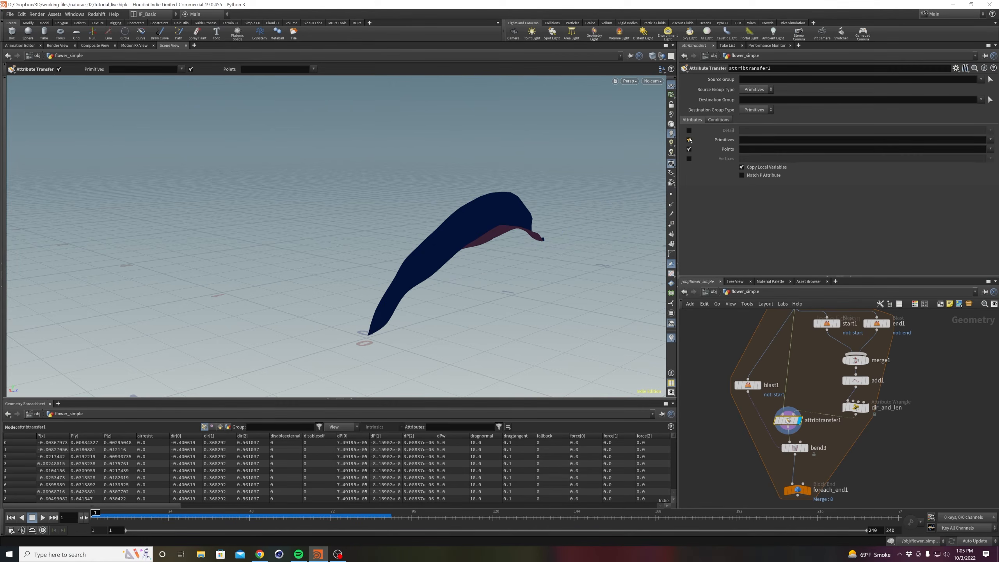
pyautogui.click(744, 148)
pyautogui.write('dir len')
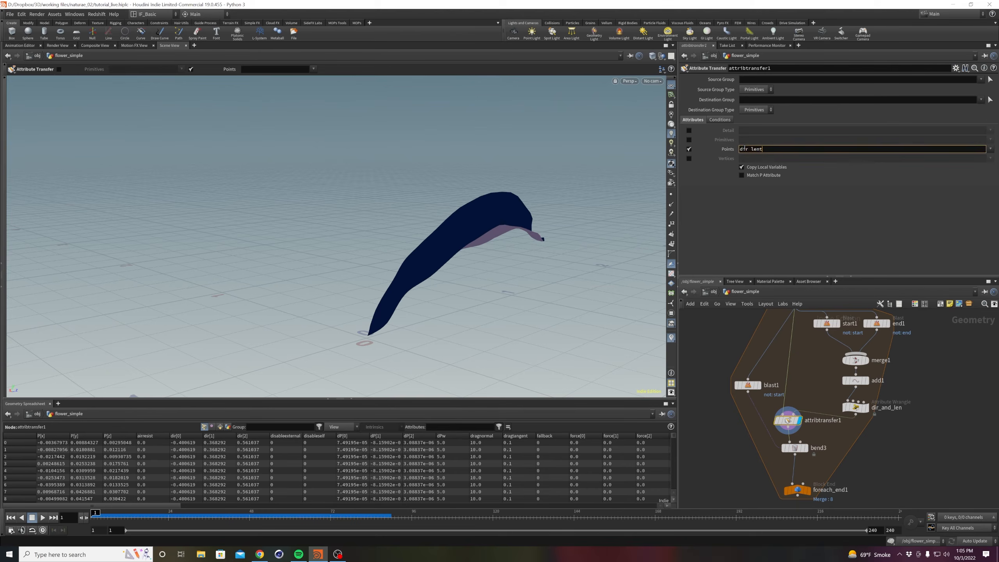
pyautogui.click(850, 438)
pyautogui.middleClick(794, 420)
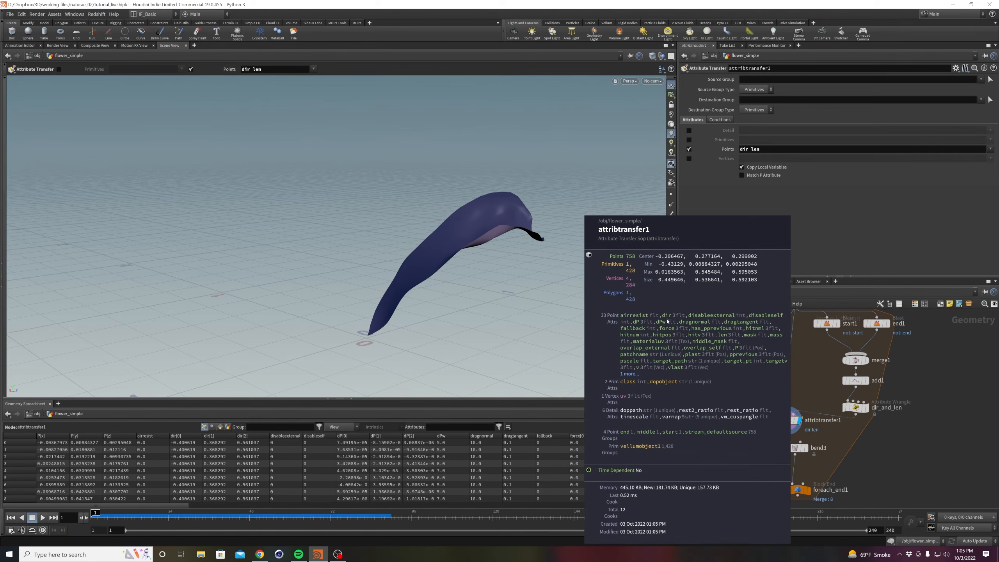
# Tidy the positions of attribtransfer1 above bend3 and dir_and_len beneath add1.
pyautogui.moveTo(899, 441); pyautogui.dragTo(901, 423, button='middle')
pyautogui.moveTo(789, 405); pyautogui.dragTo(796, 402)
pyautogui.moveTo(862, 394); pyautogui.dragTo(862, 388)
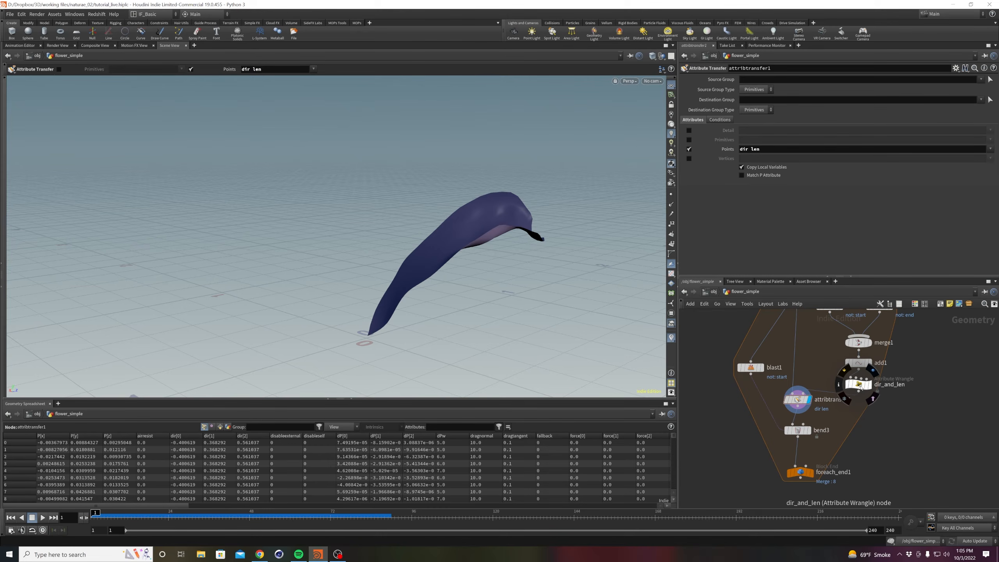
# Copy bend3's first Capture Origin expression into the X Capture Direction and change it to point(0,P,0).
pyautogui.click(798, 430)
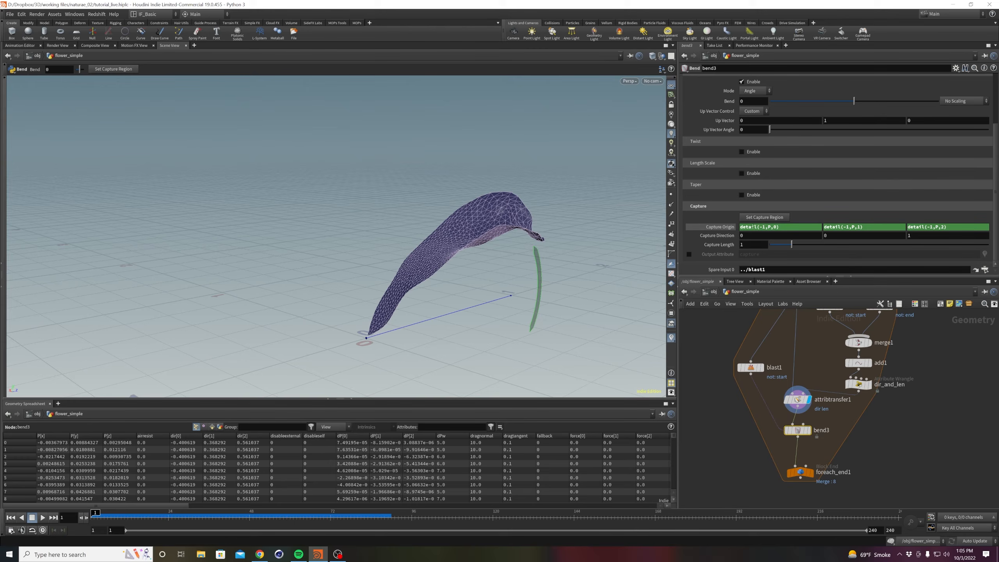
pyautogui.middleClick(859, 384)
pyautogui.click(725, 226)
pyautogui.hotkey('ctrl', 'c')
pyautogui.moveTo(748, 236); pyautogui.dragTo(727, 236)
pyautogui.hotkey('ctrl', 'v')
pyautogui.doubleClick(753, 236)
pyautogui.write('point')
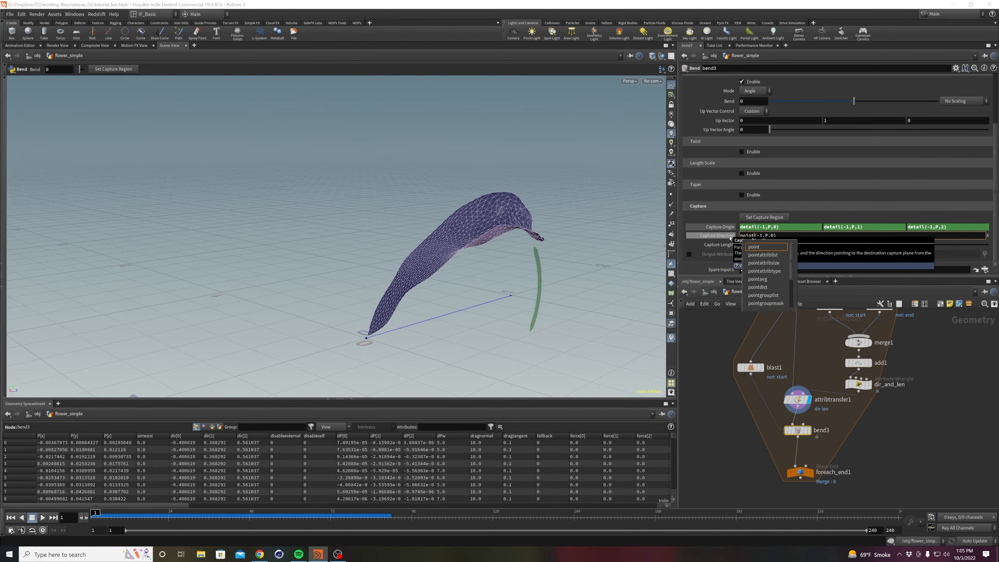
pyautogui.click(762, 235)
pyautogui.press('BackSpace')
pyautogui.press('BackSpace')
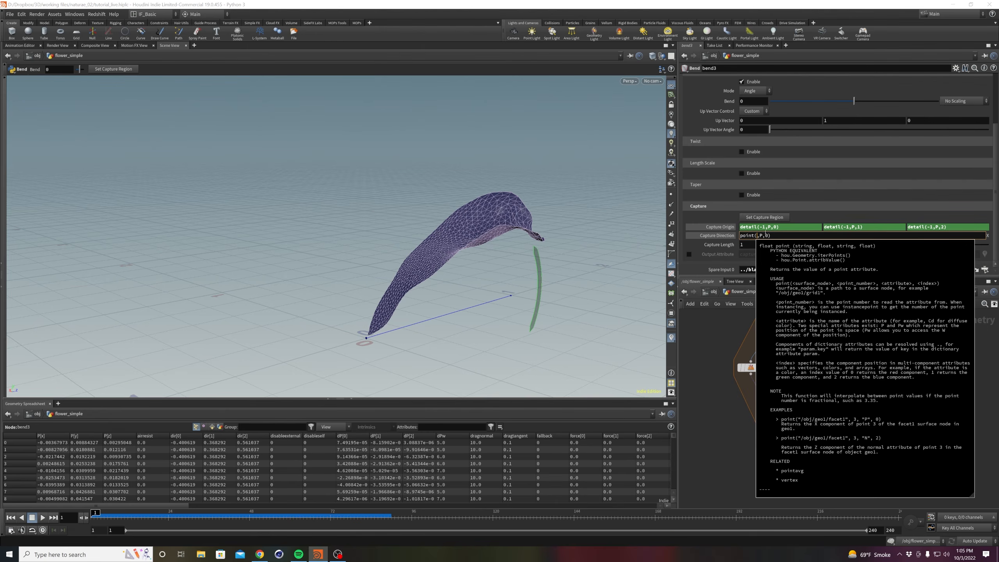
pyautogui.write('0')
pyautogui.press('Return')
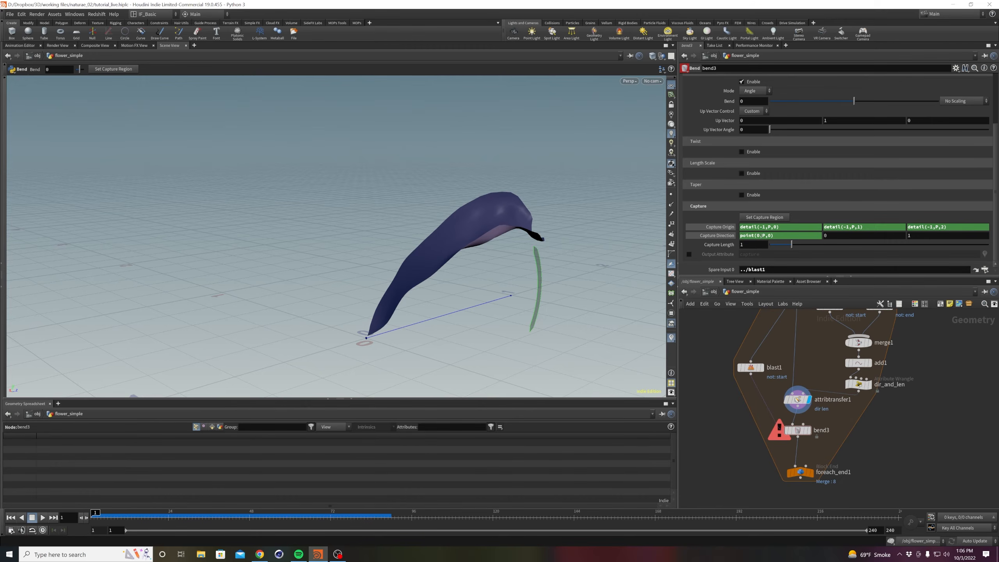
# Correct the X Capture Direction expression of bend3 to point(0,0,dir,0).
pyautogui.click(761, 236)
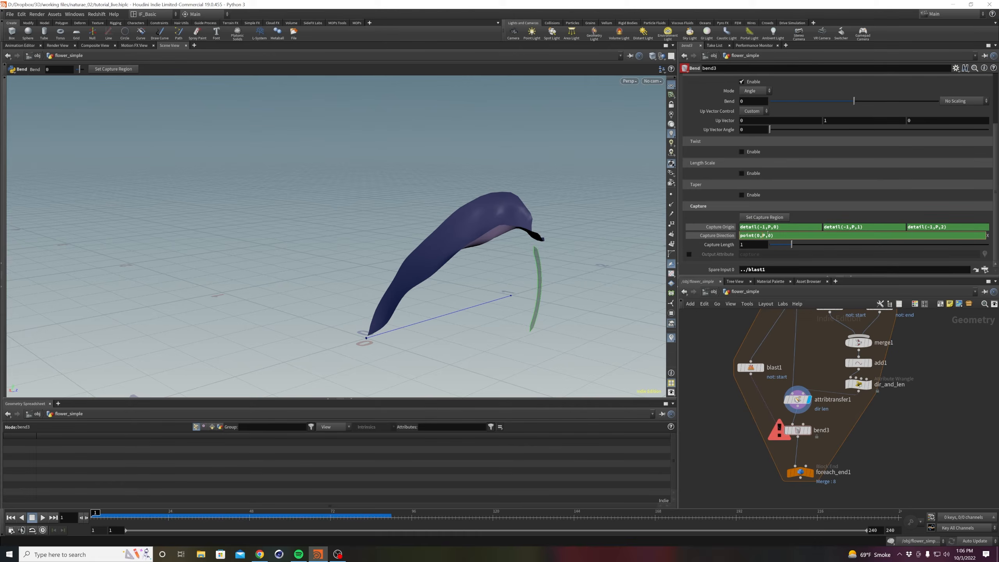
pyautogui.write('0')
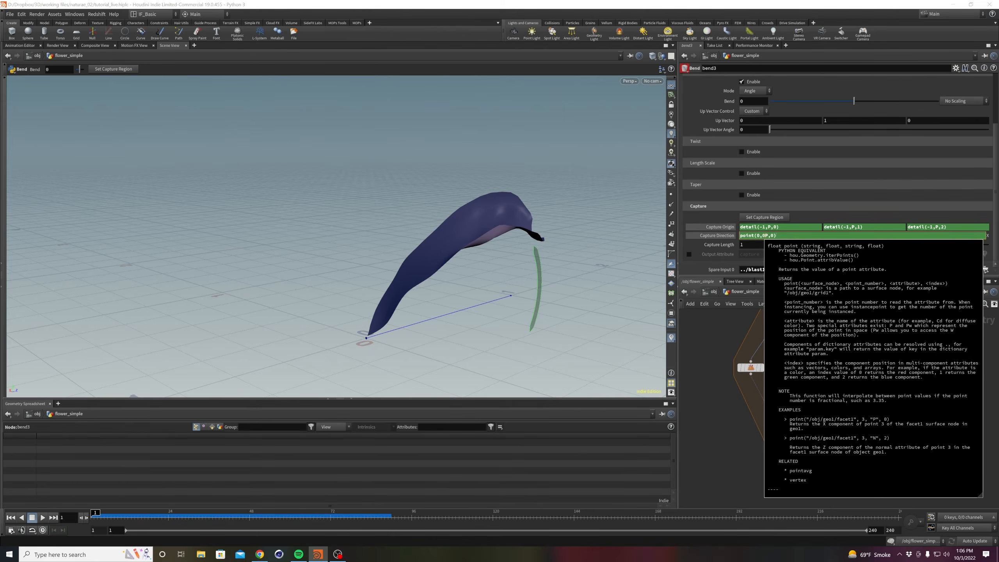
pyautogui.press('BackSpace')
pyautogui.press('BackSpace')
pyautogui.press('BackSpace')
pyautogui.press('BackSpace')
pyautogui.click(762, 237)
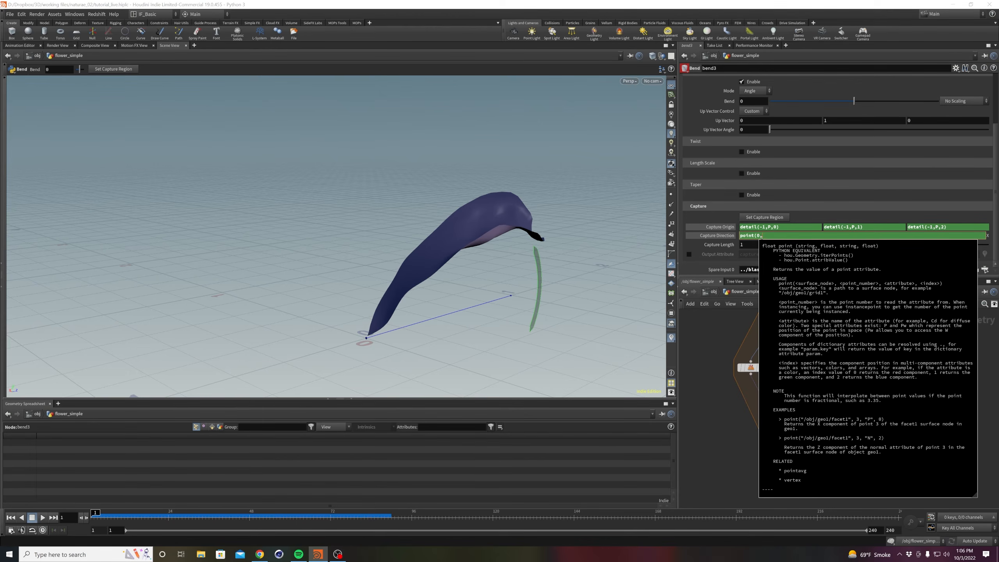
pyautogui.write('0,0,dir,0')
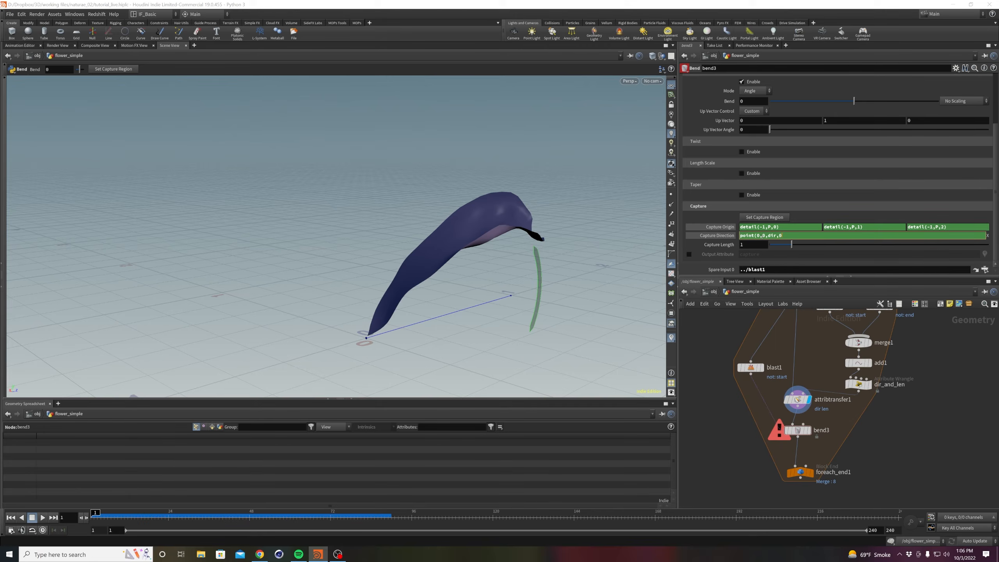
pyautogui.write(')')
pyautogui.press('Return')
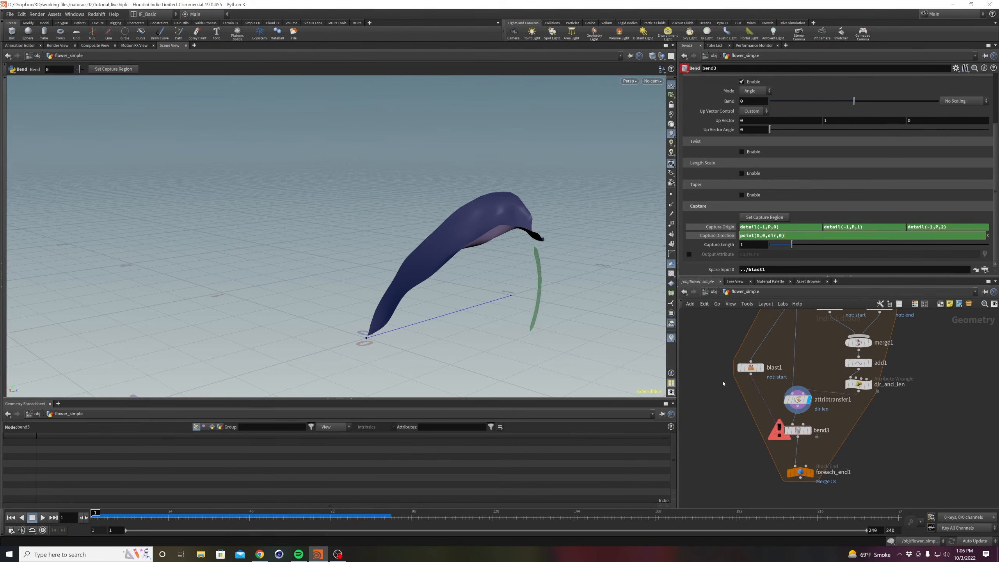
# Copy the direction expression into the Y and Z Capture Direction of bend3 as point(0,0,dir,1) and point(0,0,dir,2).
pyautogui.moveTo(790, 237); pyautogui.dragTo(731, 238)
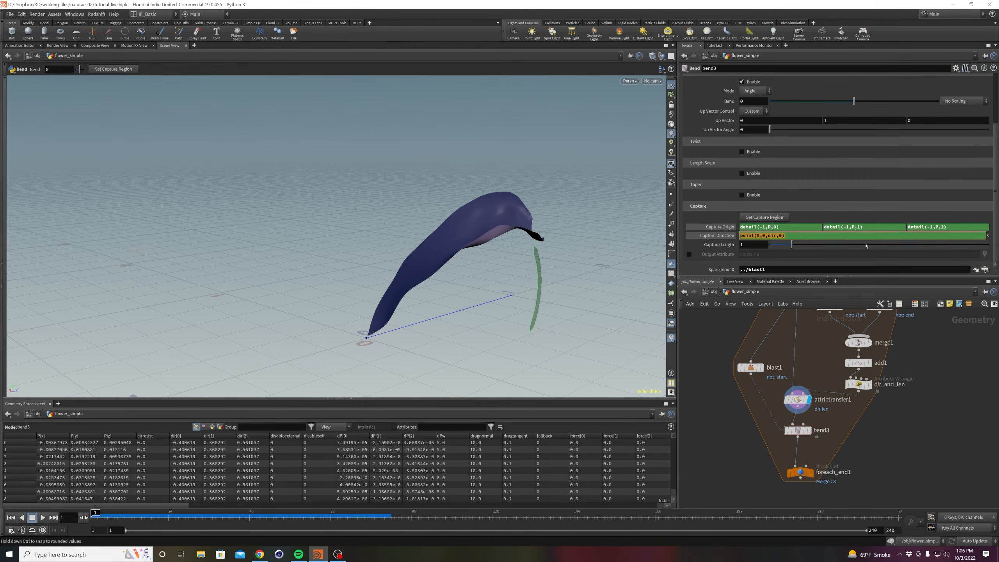
pyautogui.click(707, 317)
pyautogui.moveTo(831, 237); pyautogui.dragTo(802, 234)
pyautogui.click(802, 235)
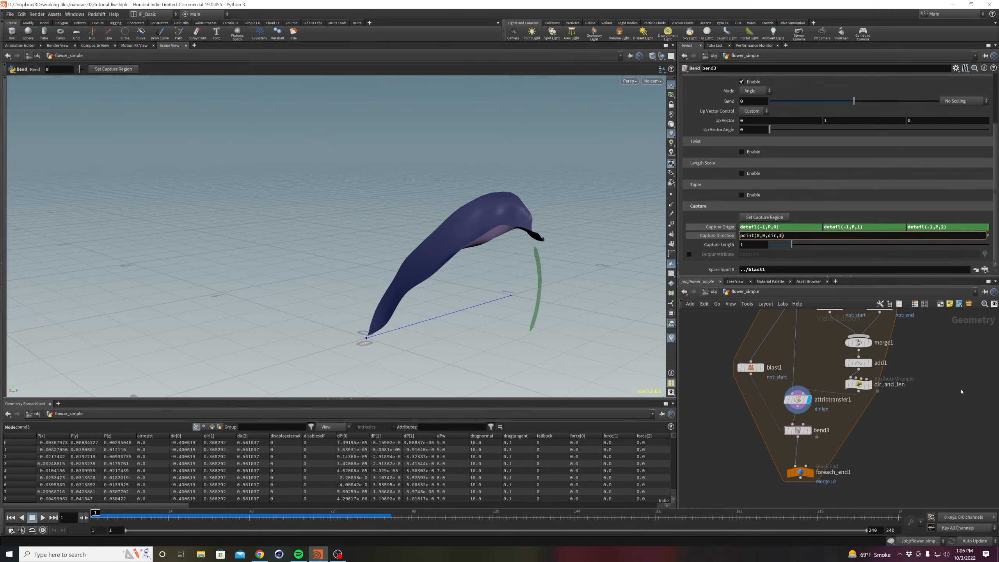
pyautogui.press('Return')
pyautogui.click(866, 235)
pyautogui.click(960, 374)
pyautogui.moveTo(934, 229); pyautogui.dragTo(810, 233)
pyautogui.click(949, 348)
pyautogui.hotkey('ctrl', 'v')
pyautogui.press('Return')
pyautogui.moveTo(906, 465); pyautogui.dragTo(907, 455, button='middle')
pyautogui.keyDown('alt'); pyautogui.moveTo(482, 256); pyautogui.dragTo(326, 233); pyautogui.keyUp('alt')
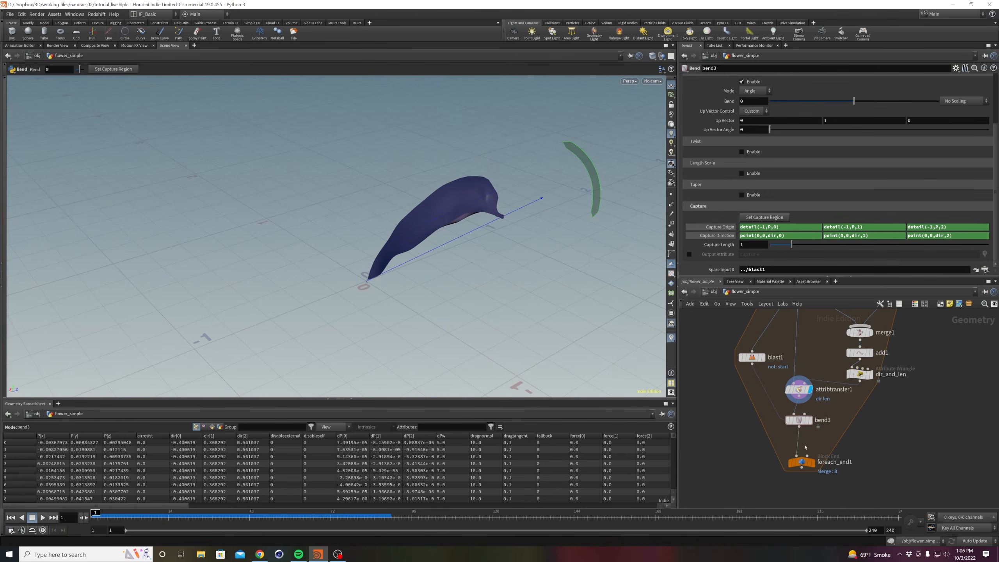
# Set foreach_end1's Single Pass to 4, then try a bend with bend3 on that petal and undo it.
pyautogui.click(802, 463)
pyautogui.moveTo(901, 157); pyautogui.dragTo(859, 158)
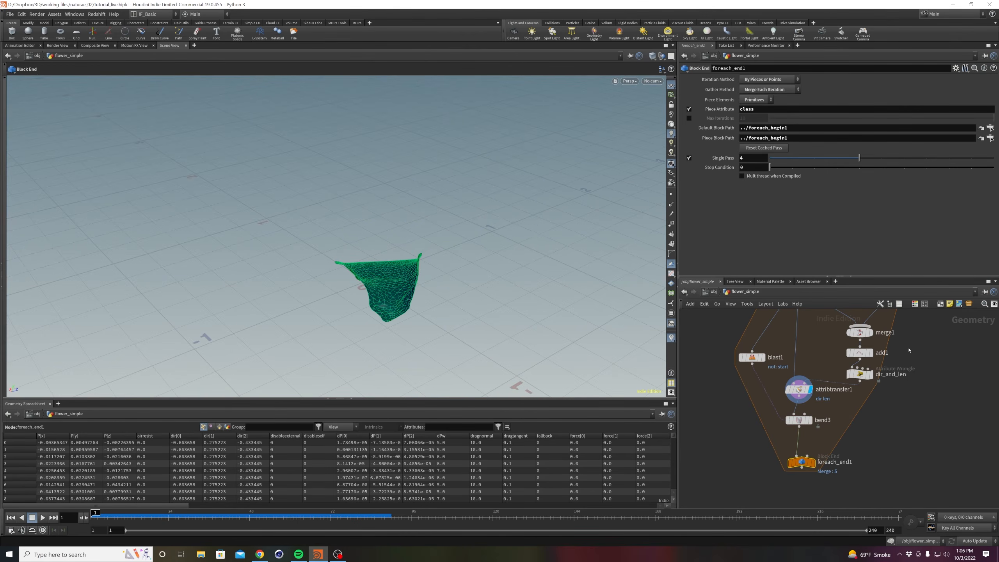
pyautogui.click(799, 420)
pyautogui.keyDown('alt'); pyautogui.moveTo(452, 350); pyautogui.dragTo(464, 307); pyautogui.keyUp('alt')
pyautogui.keyDown('alt'); pyautogui.moveTo(464, 307); pyautogui.dragTo(519, 268, button='right'); pyautogui.keyUp('alt')
pyautogui.keyDown('alt'); pyautogui.moveTo(520, 268); pyautogui.dragTo(385, 325, button='middle'); pyautogui.keyUp('alt')
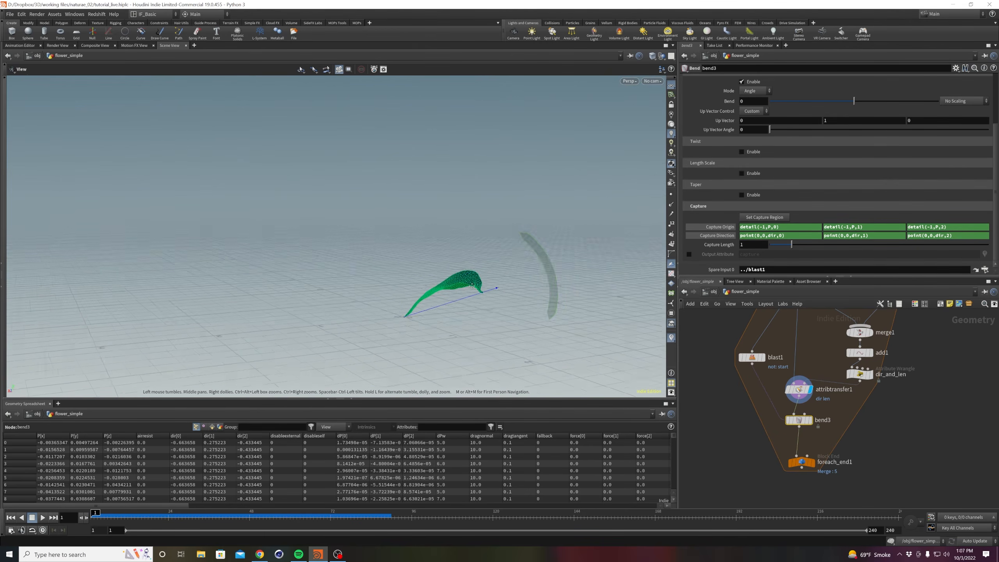
pyautogui.moveTo(536, 253); pyautogui.dragTo(415, 223)
pyautogui.hotkey('ctrl', 'z')
pyautogui.keyDown('alt'); pyautogui.moveTo(470, 289); pyautogui.dragTo(512, 335); pyautogui.keyUp('alt')
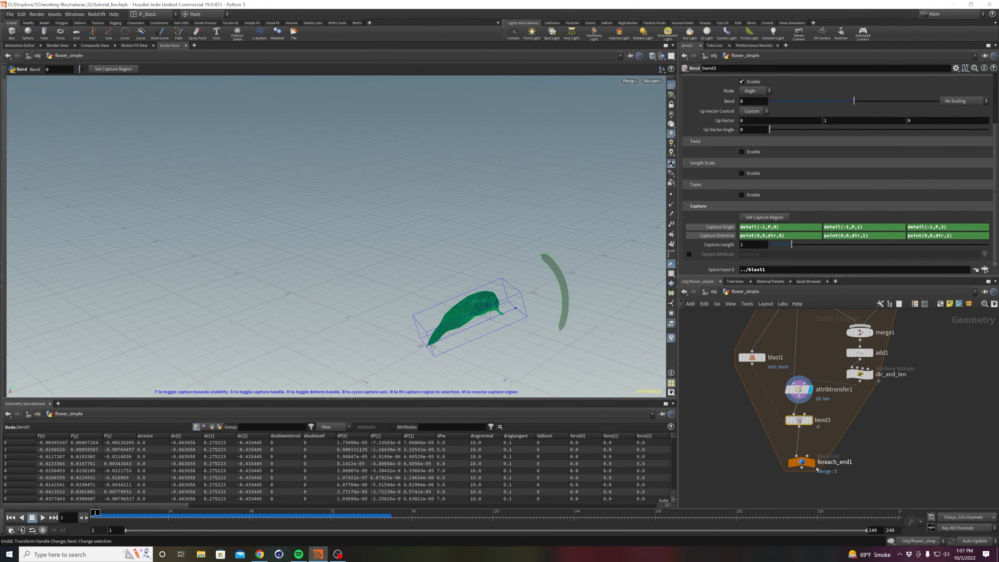
# Display foreach_end1 with Single Pass off, then try a bend value on bend3 for all petals and undo it.
pyautogui.click(801, 462)
pyautogui.click(689, 158)
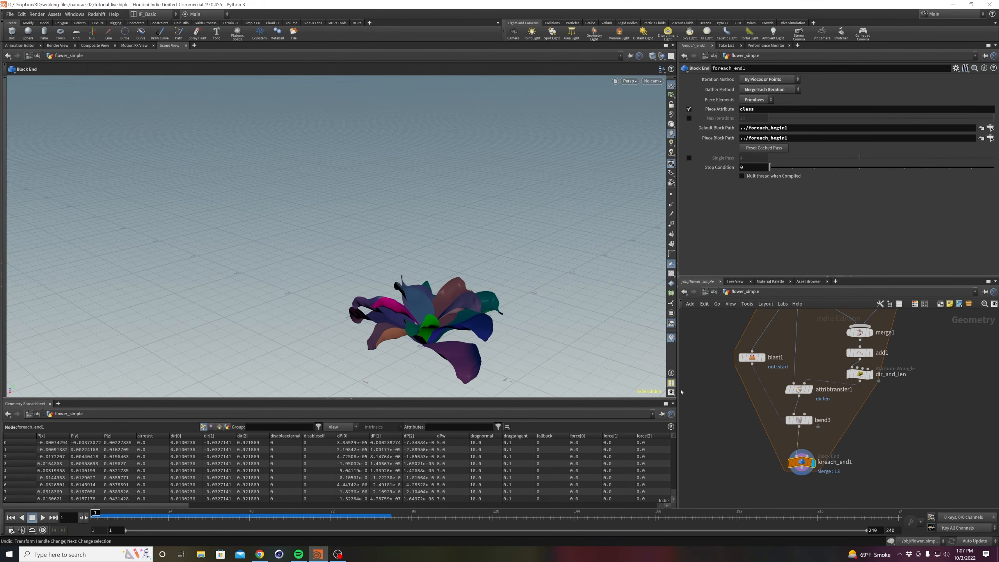
pyautogui.click(799, 420)
pyautogui.moveTo(747, 102); pyautogui.dragTo(495, 342, button='middle')
pyautogui.hotkey('ctrl', 'z')
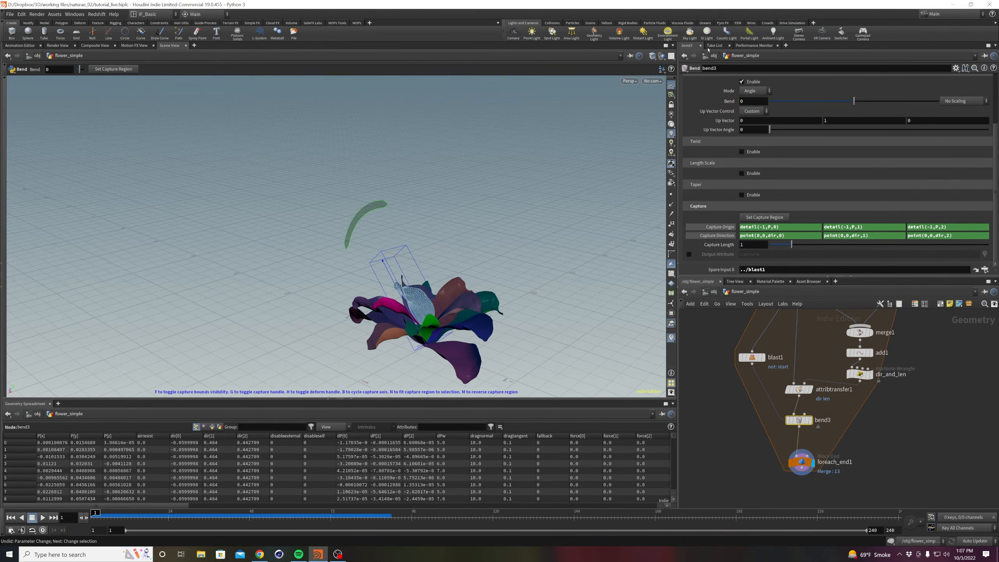
# View the whole flower from foreach_end1 and re-enable Single Pass at 4.
pyautogui.click(800, 463)
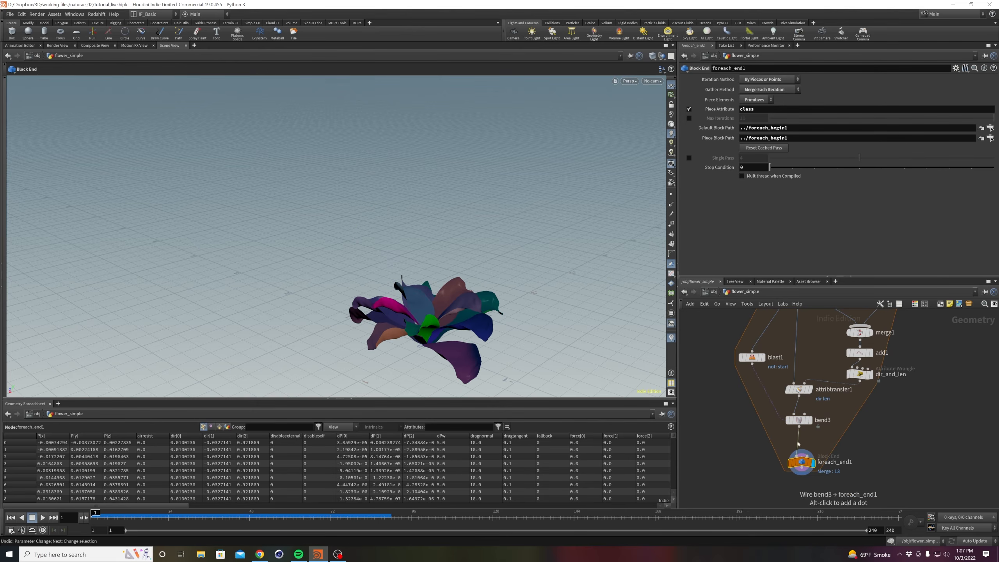
pyautogui.moveTo(454, 351); pyautogui.dragTo(461, 319)
pyautogui.keyDown('alt'); pyautogui.moveTo(460, 318); pyautogui.dragTo(463, 319, button='right'); pyautogui.keyUp('alt')
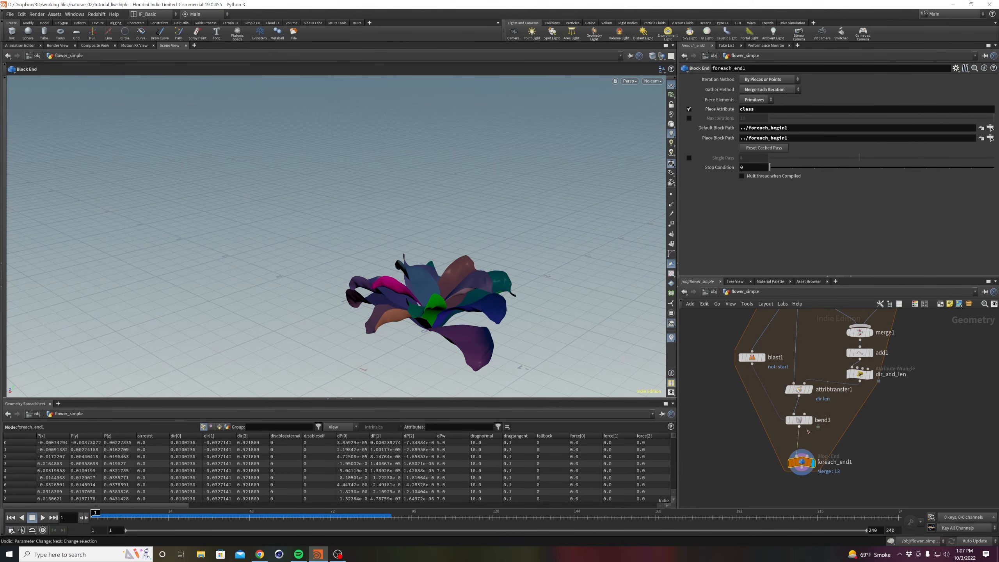
pyautogui.click(689, 158)
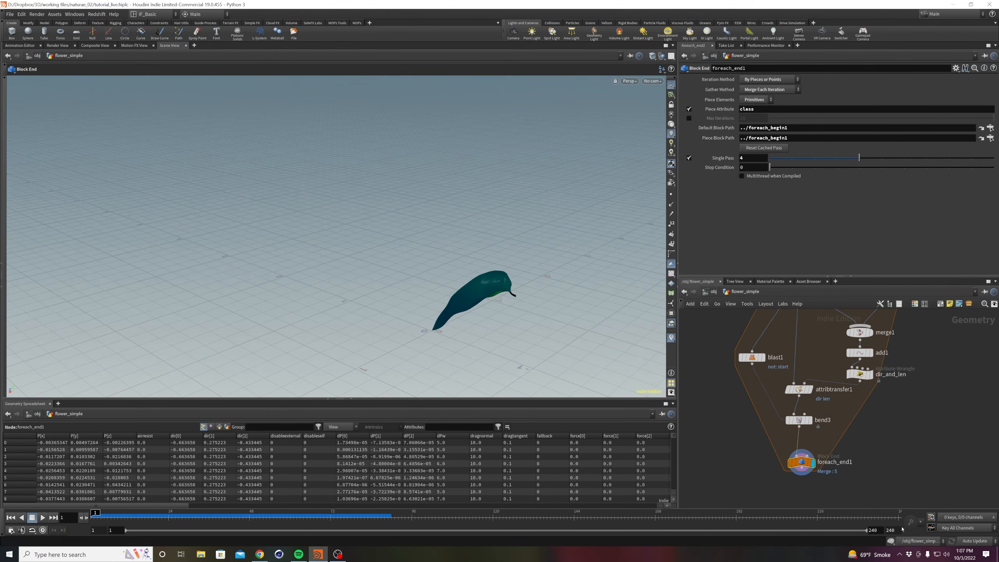
# Set bend3's Capture Length to the expression point(0,0,len,0).
pyautogui.click(798, 420)
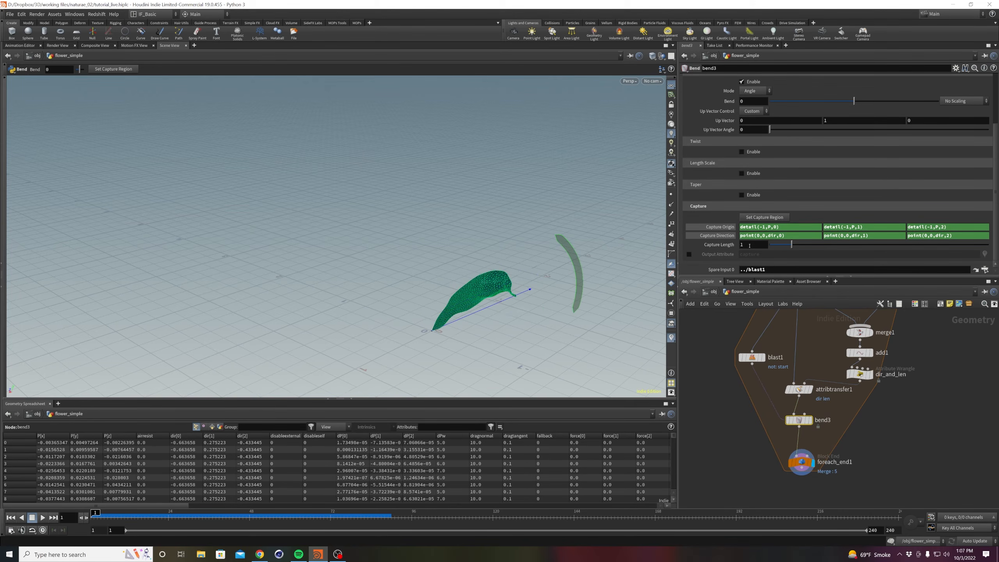
pyautogui.moveTo(749, 246); pyautogui.dragTo(739, 245)
pyautogui.write('poinmt')
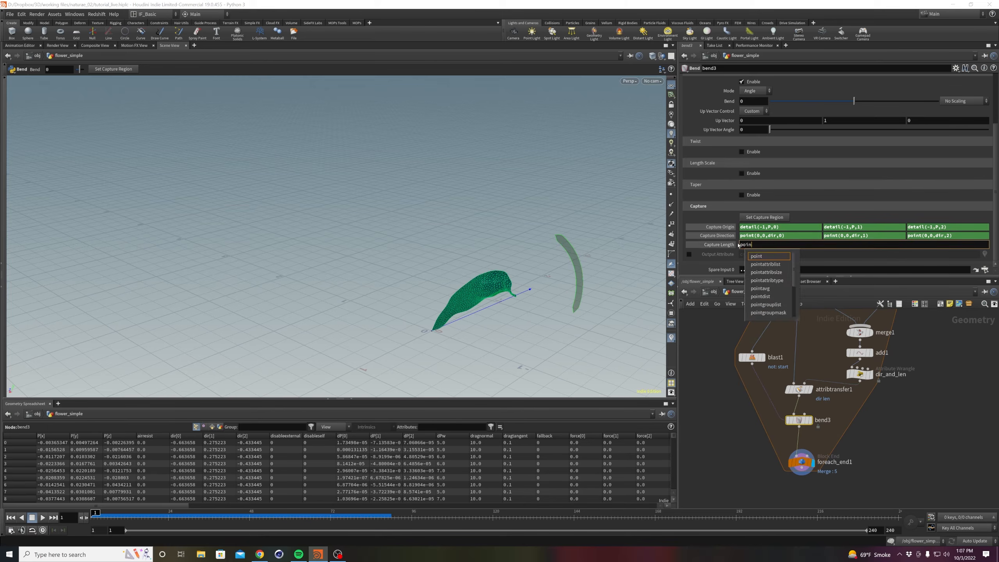
pyautogui.press('BackSpace')
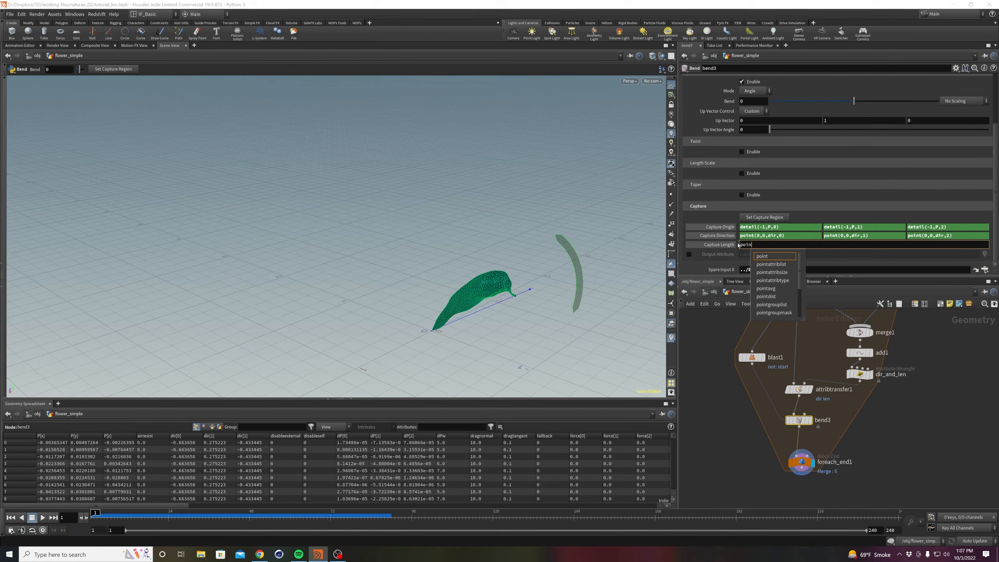
pyautogui.write('t(')
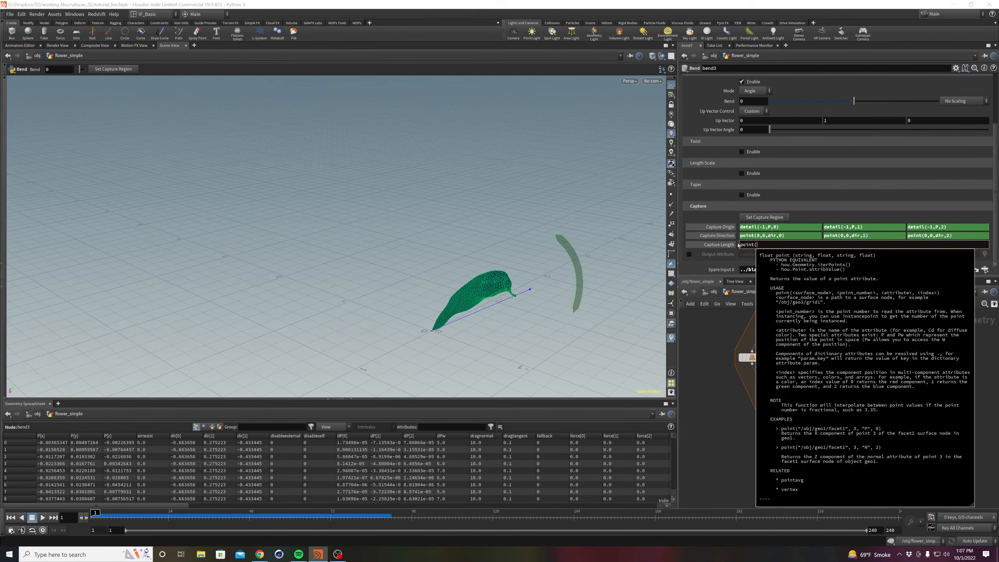
pyautogui.write('0,0,len,0)')
pyautogui.press('Return')
pyautogui.press('Escape')
pyautogui.press('Return')
# Try a bend on the isolated petal and undo it, then turn off Single Pass on foreach_end1.
pyautogui.moveTo(544, 266); pyautogui.dragTo(335, 344)
pyautogui.hotkey('ctrl', 'z')
pyautogui.moveTo(727, 463); pyautogui.dragTo(736, 424, button='middle')
pyautogui.click(811, 423)
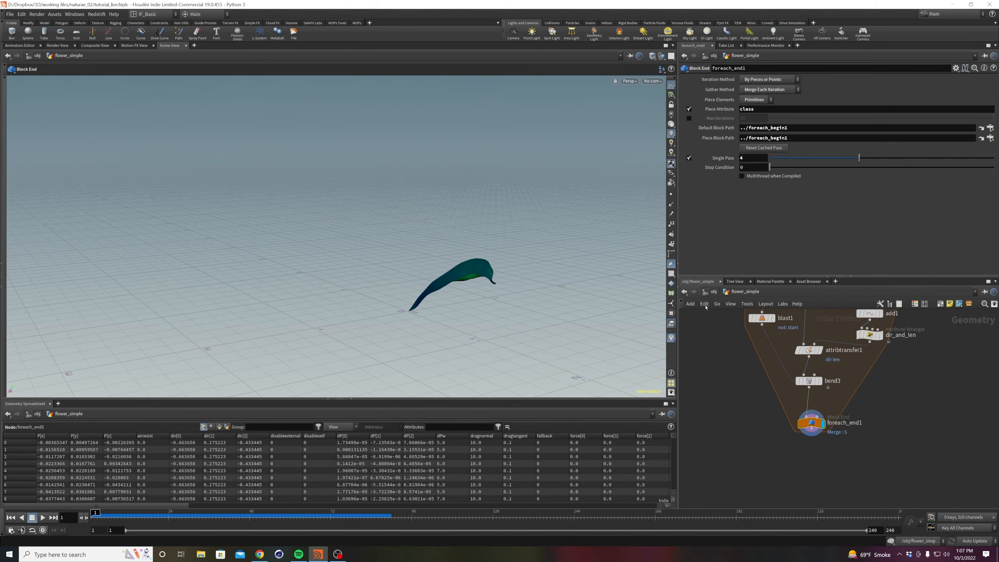
pyautogui.click(689, 158)
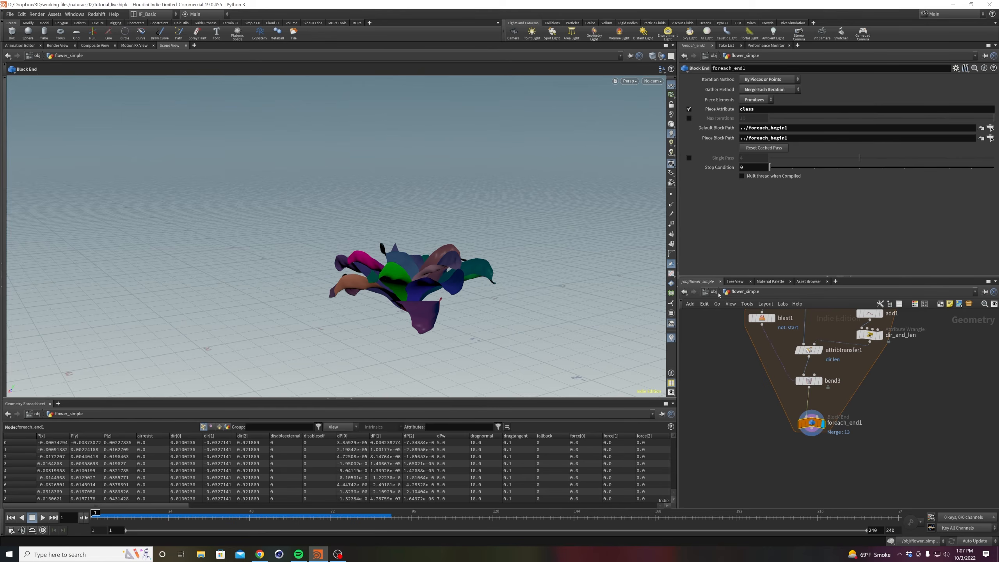
# Keyframe bend3's Bend at 0 on frame 1 and at about 166.8 on frame 72 so the petals close.
pyautogui.moveTo(849, 404); pyautogui.dragTo(850, 427, button='middle')
pyautogui.click(810, 404)
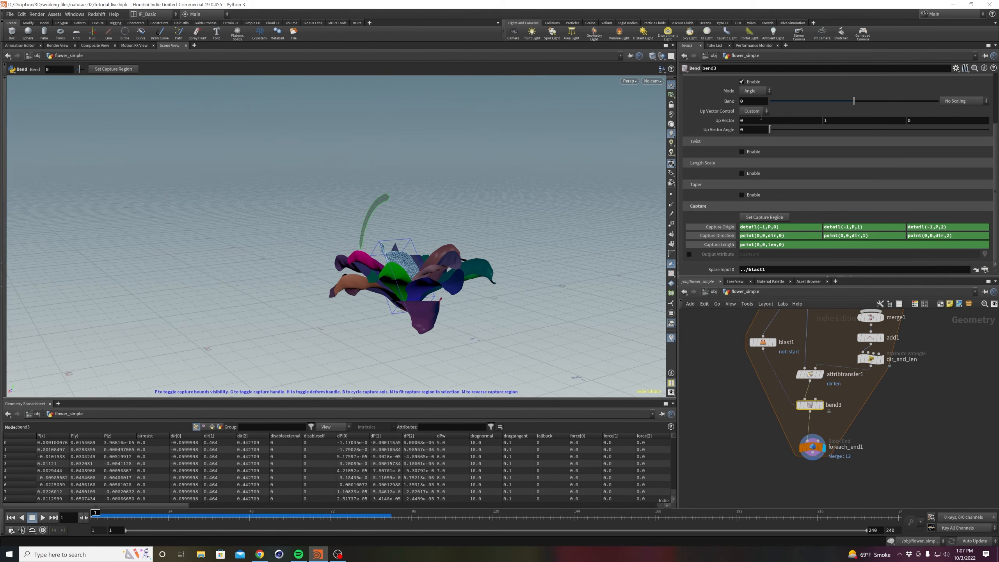
pyautogui.keyDown('alt'); pyautogui.moveTo(454, 264); pyautogui.dragTo(519, 315); pyautogui.keyUp('alt')
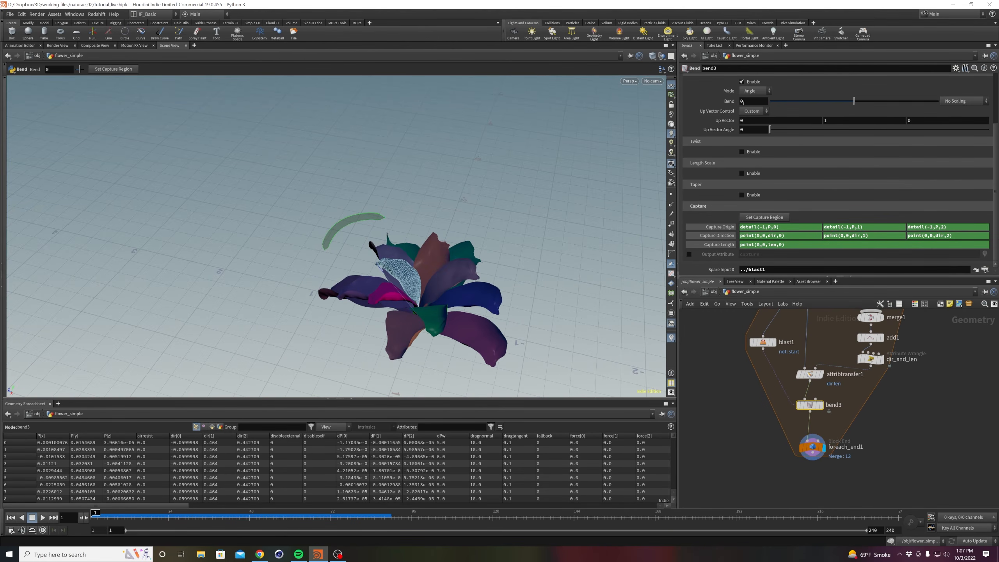
pyautogui.keyDown('alt'); pyautogui.click(743, 103); pyautogui.keyUp('alt')
pyautogui.moveTo(170, 513); pyautogui.dragTo(330, 514)
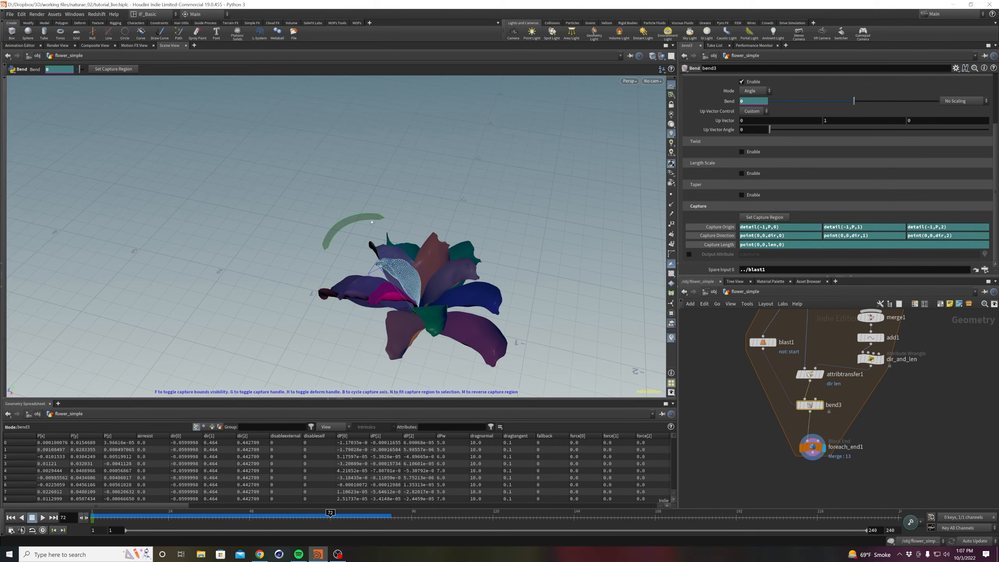
pyautogui.moveTo(351, 222); pyautogui.dragTo(558, 303)
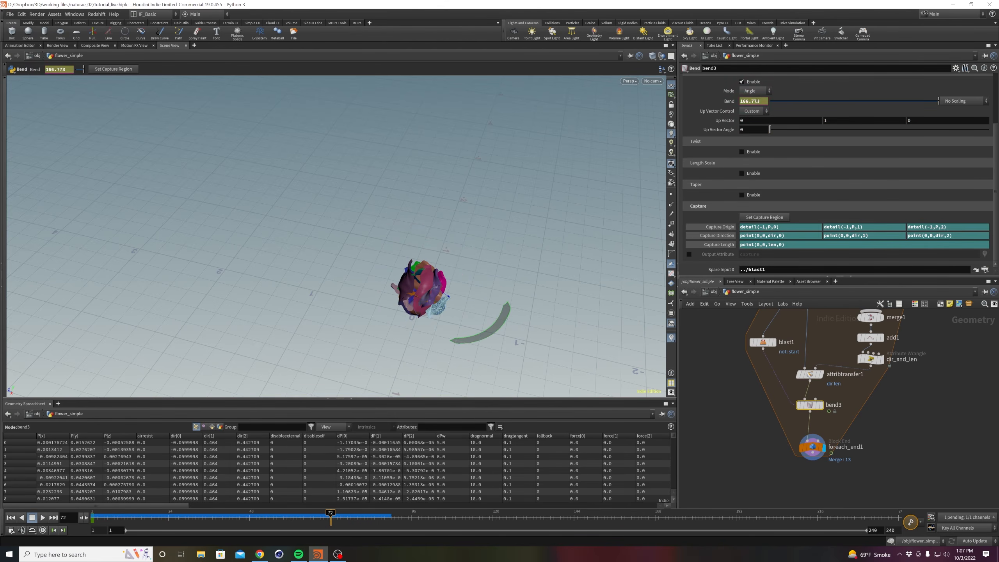
# Play the petal bending animation from the first frame, then stop it and return to frame 1.
pyautogui.click(11, 518)
pyautogui.click(43, 518)
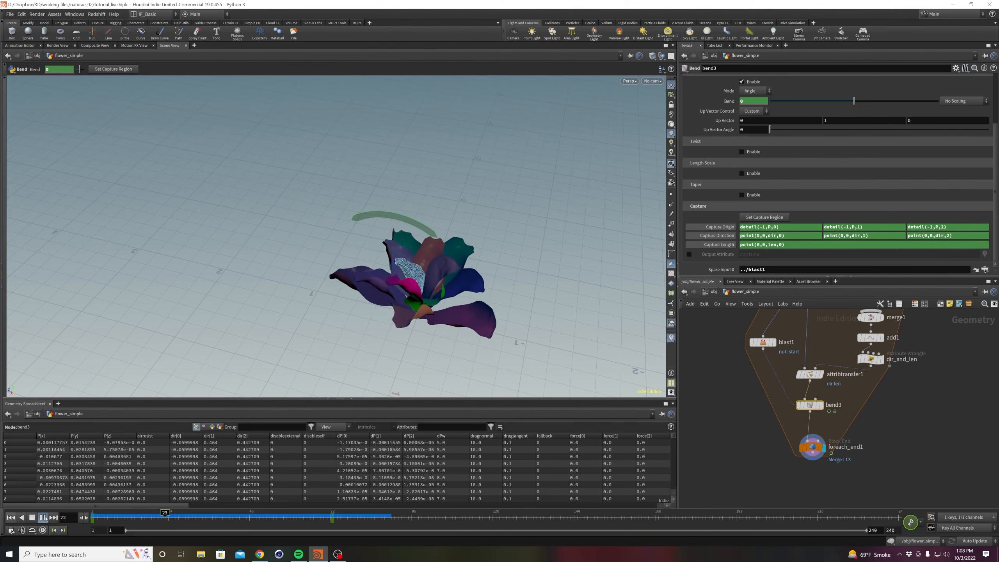
pyautogui.click(43, 518)
pyautogui.click(11, 517)
pyautogui.scroll(3, 342, 228)
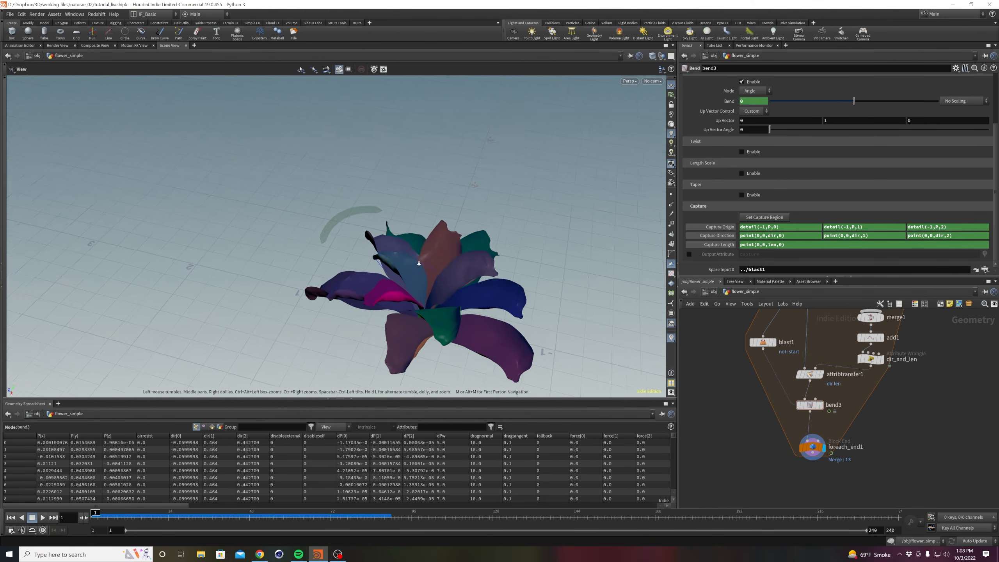
# Add a Transform node and insert it between bend3 and foreach_end1.
pyautogui.press('Tab')
pyautogui.write('trans')
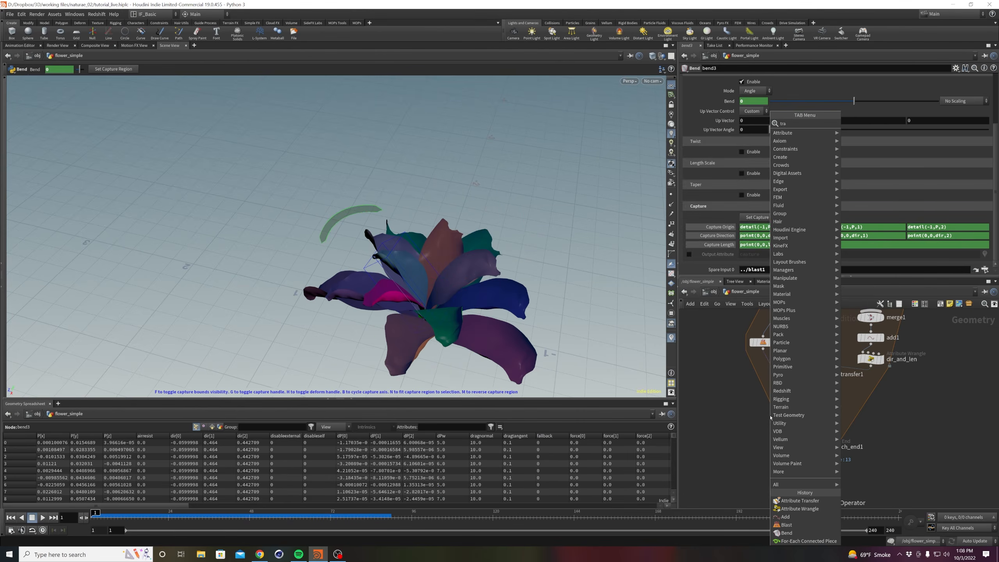
pyautogui.press('Return')
pyautogui.click(770, 418)
pyautogui.moveTo(770, 416); pyautogui.dragTo(806, 430)
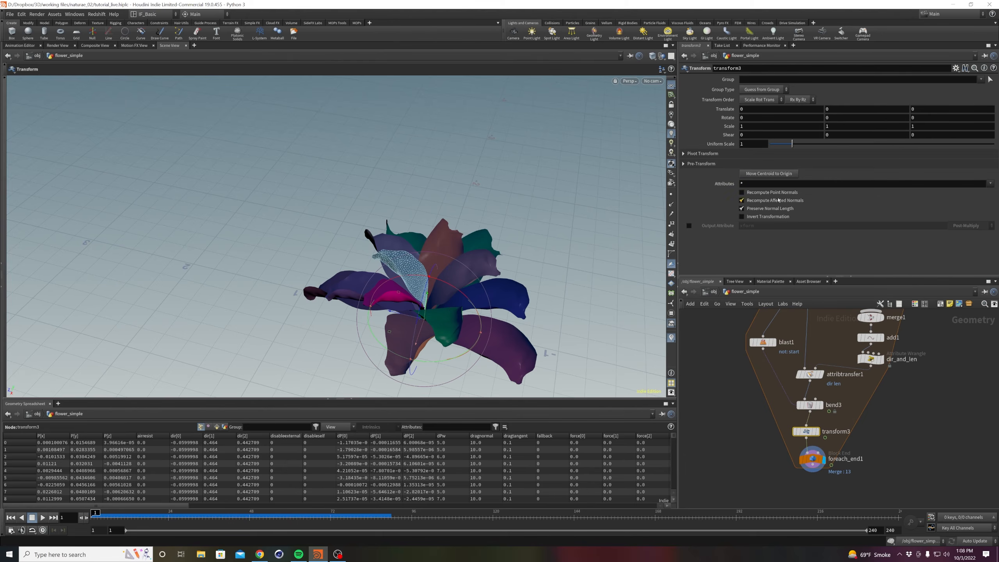
# Keyframe transform3's Uniform Scale at 1 on frame 1 and set it to .7 on frame 72.
pyautogui.keyDown('alt'); pyautogui.click(752, 143); pyautogui.keyUp('alt')
pyautogui.moveTo(99, 516); pyautogui.dragTo(331, 516)
pyautogui.doubleClick(763, 144)
pyautogui.press('Return')
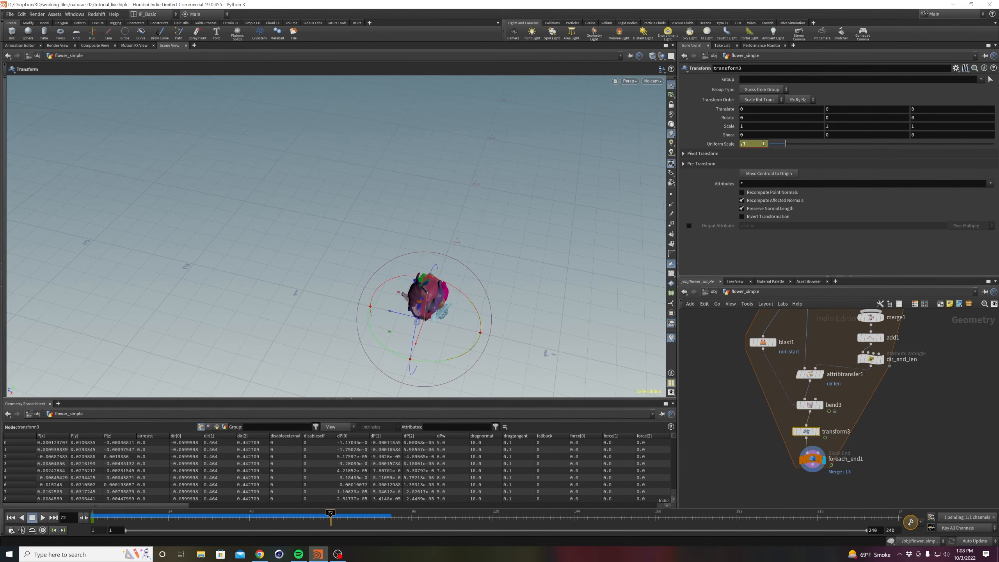
# Keyframe transform3's Uniform Scale at .7 on frame 72 and scrub back to frame 1.
pyautogui.press('Return')
pyautogui.keyDown('alt'); pyautogui.click(763, 144); pyautogui.keyUp('alt')
pyautogui.moveTo(323, 518); pyautogui.dragTo(95, 515)
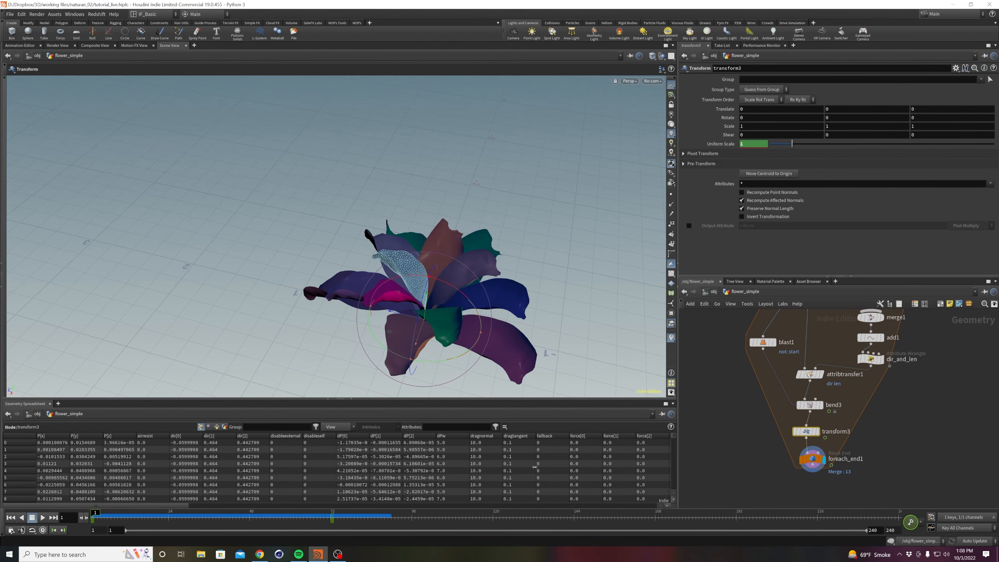
# Scrub through the combined bend and scale animation to check it, and save the scene.
pyautogui.click(744, 416)
pyautogui.keyDown('alt'); pyautogui.moveTo(413, 293); pyautogui.dragTo(447, 265); pyautogui.keyUp('alt')
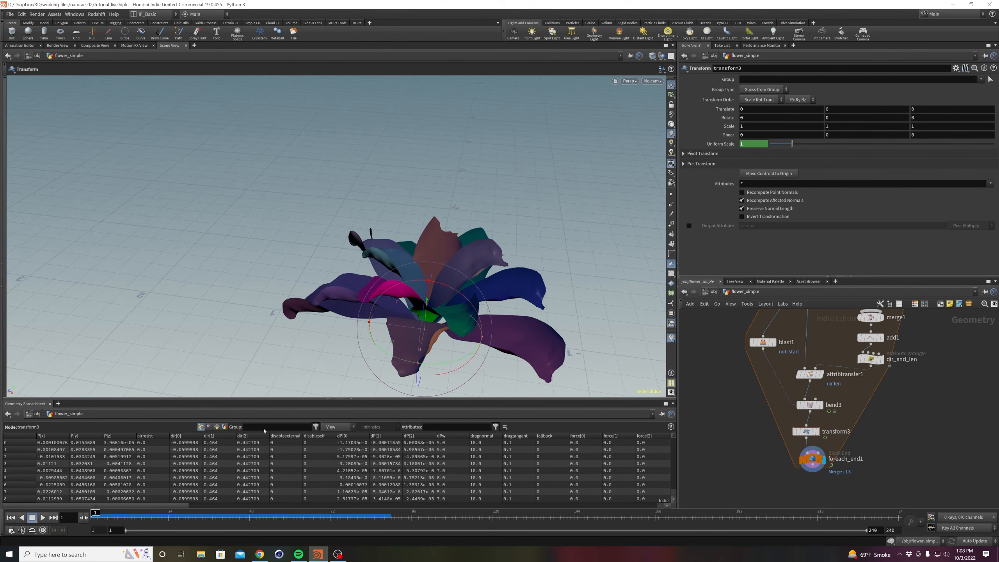
pyautogui.moveTo(95, 518)
pyautogui.mouseDown()
pyautogui.moveTo(277, 515)
pyautogui.moveTo(38, 523)
pyautogui.mouseUp()
pyautogui.hotkey('ctrl', 's')
# Make room above foreach_end1 and insert a Time Shift node between transform3 and foreach_end1, showing its Frame expression.
pyautogui.moveTo(744, 472); pyautogui.dragTo(734, 412, button='middle')
pyautogui.moveTo(818, 398); pyautogui.dragTo(815, 449)
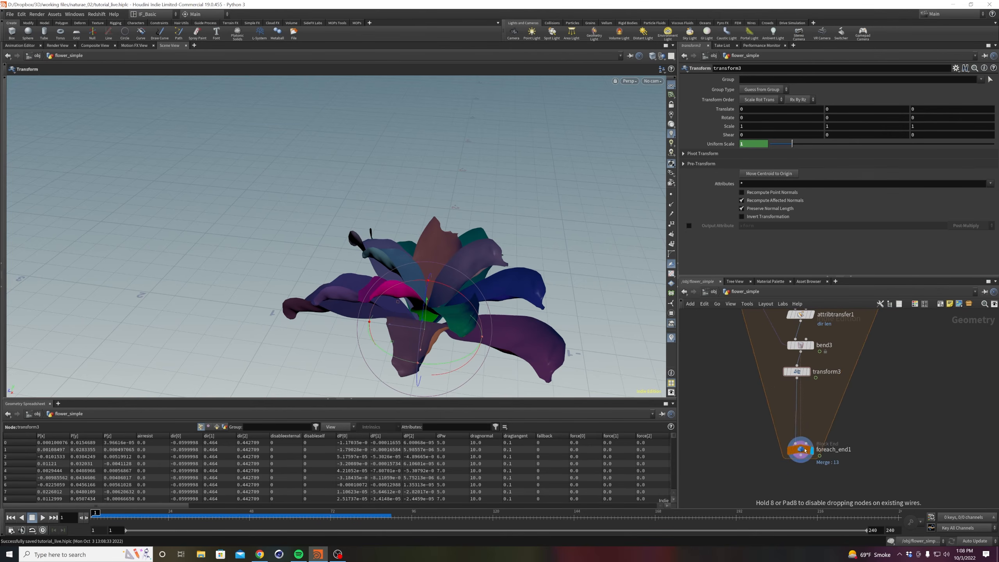
pyautogui.moveTo(900, 419); pyautogui.dragTo(897, 472, button='middle')
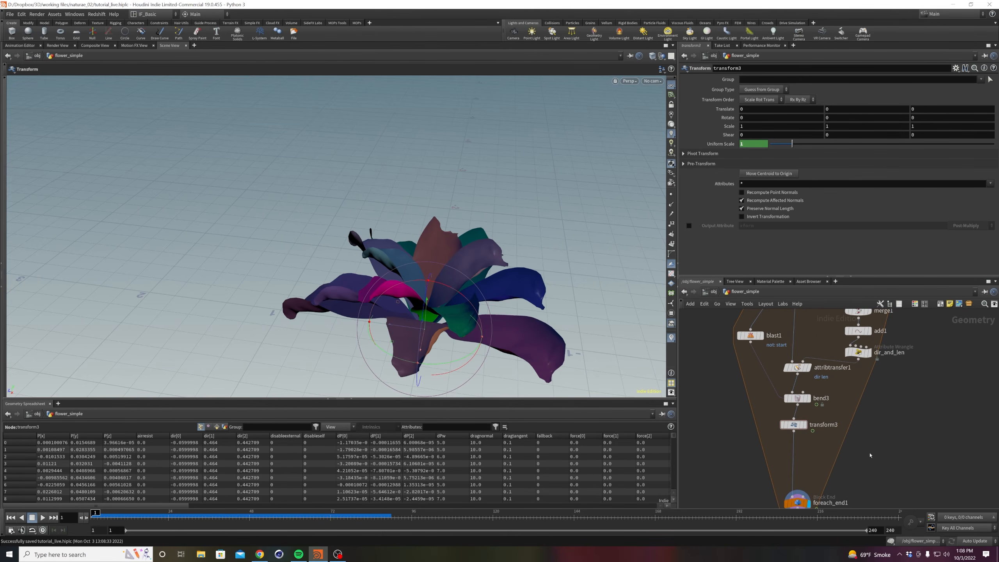
pyautogui.press('Tab')
pyautogui.write('times')
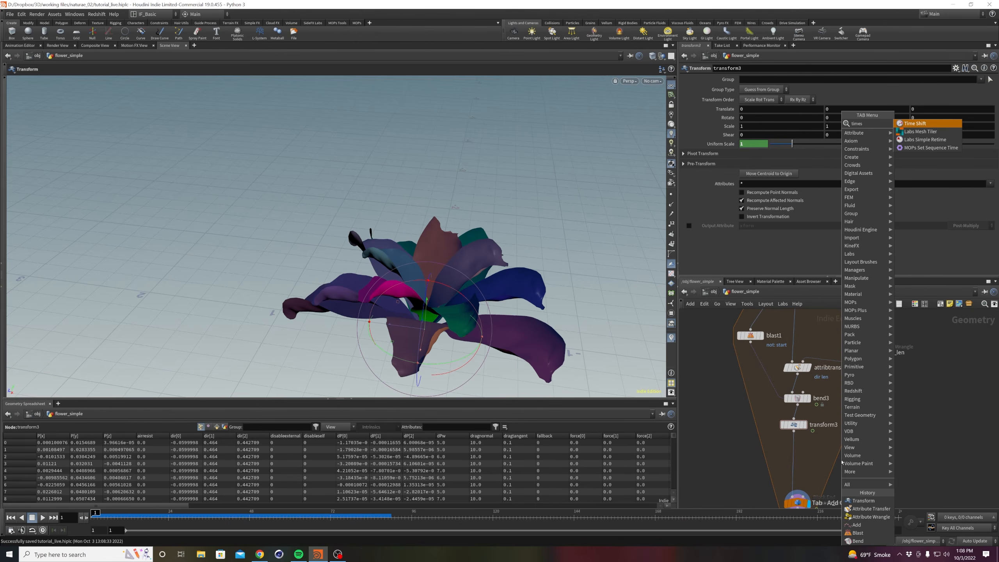
pyautogui.press('Return')
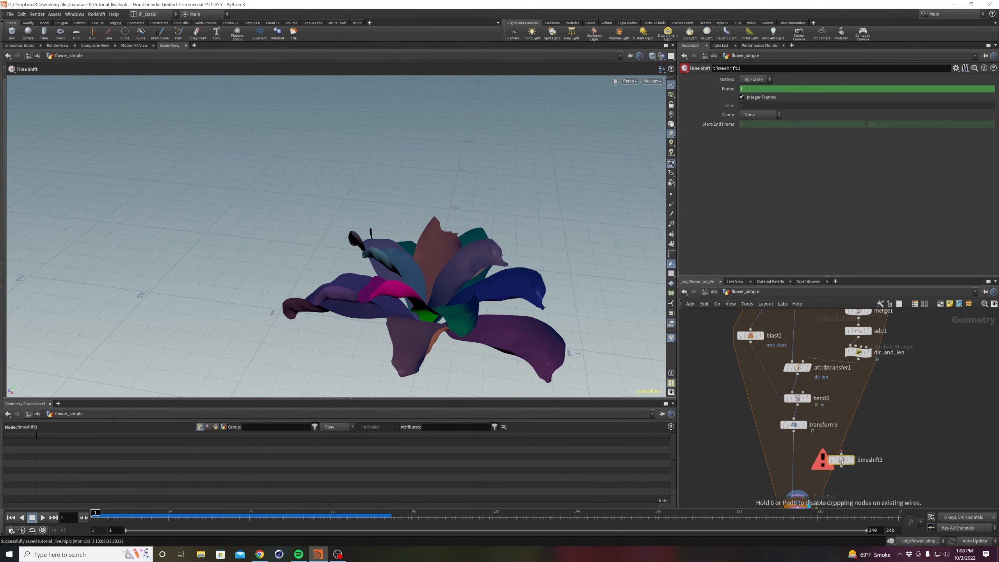
pyautogui.click(794, 451)
pyautogui.keyDown('ctrl'); pyautogui.middleClick(730, 94); pyautogui.keyUp('ctrl')
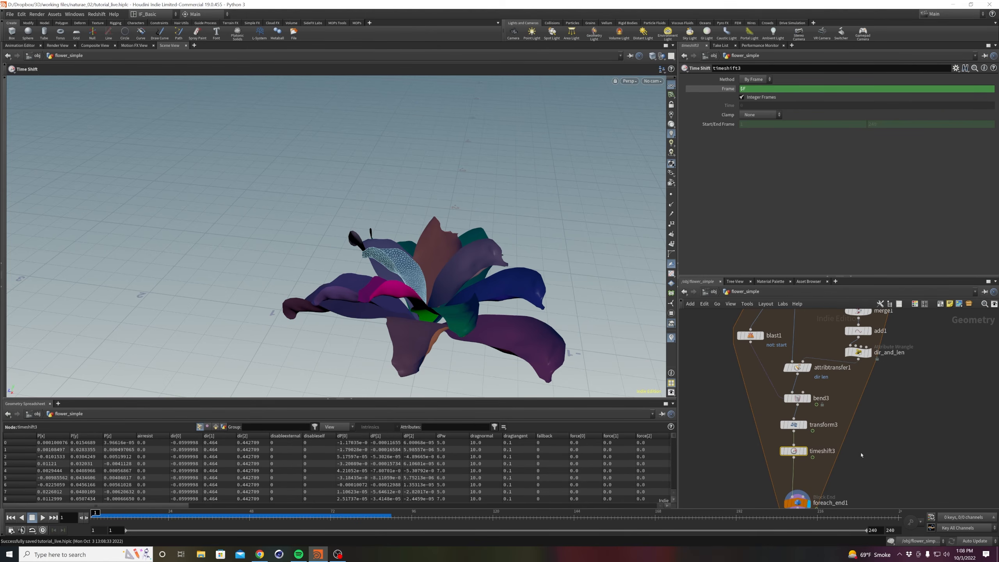
# Create a meta import node from foreach_begin1 and rename it info.
pyautogui.scroll(-4, 862, 455)
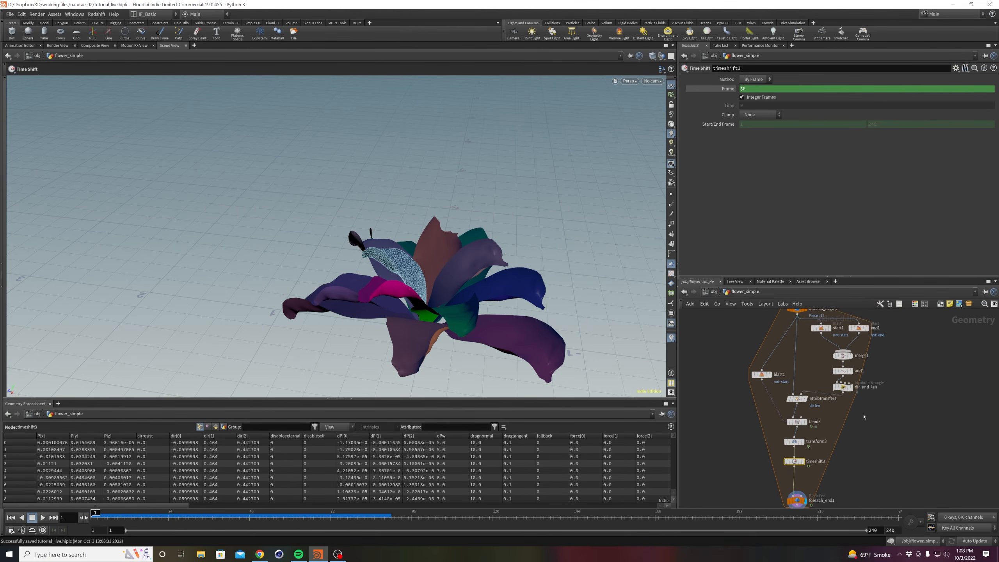
pyautogui.scroll(-2, 865, 417)
pyautogui.moveTo(737, 296); pyautogui.dragTo(736, 371, button='middle')
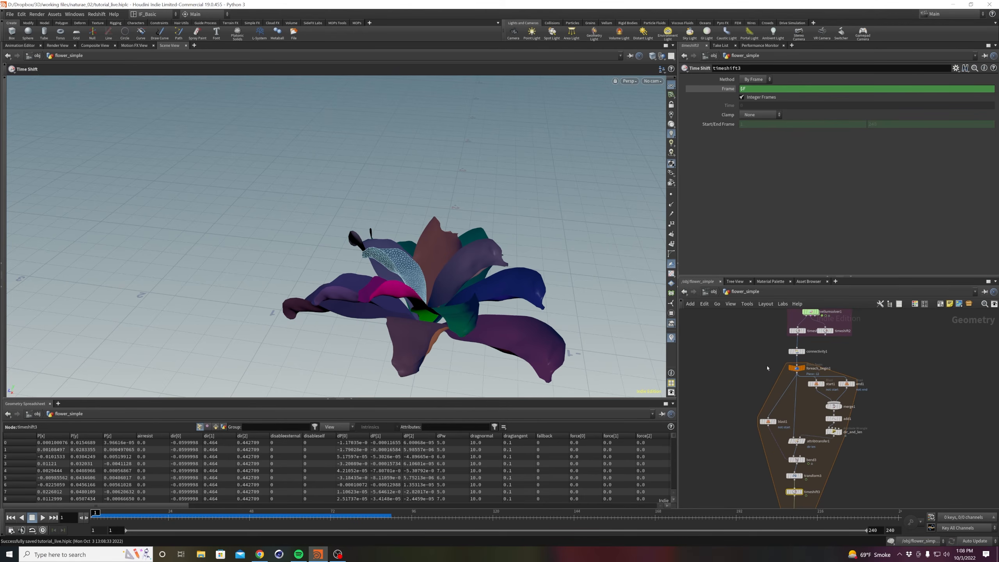
pyautogui.click(797, 368)
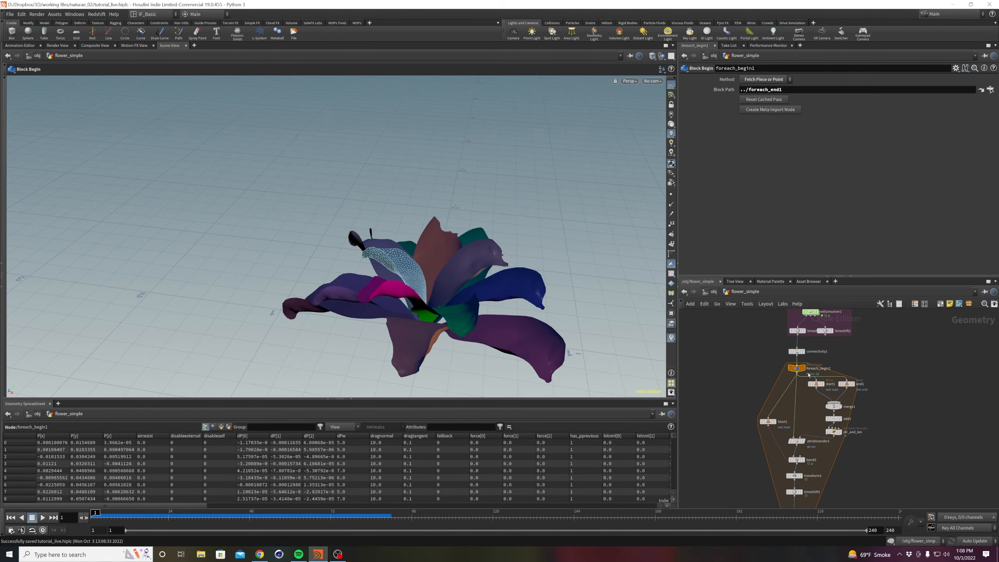
pyautogui.click(770, 110)
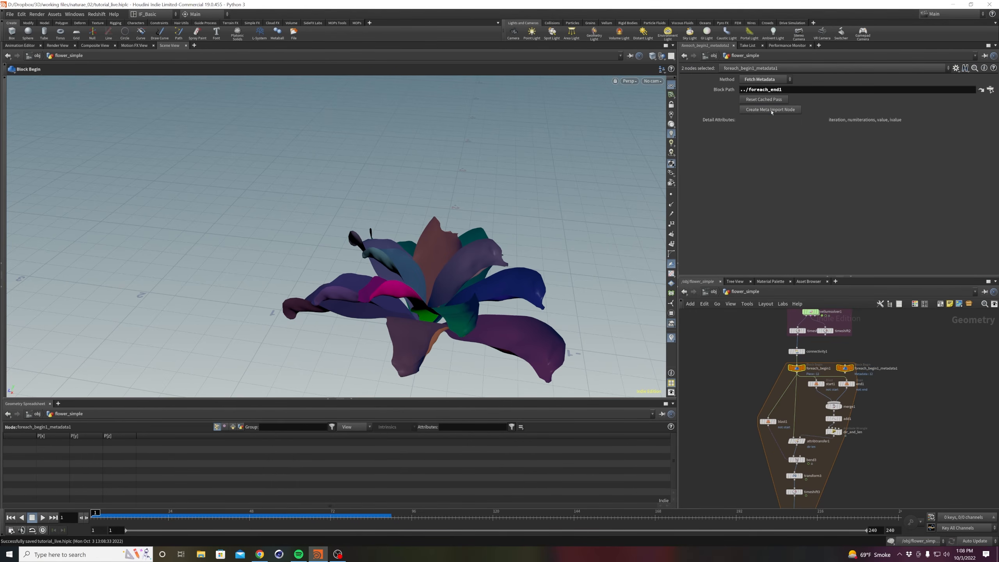
pyautogui.click(861, 367)
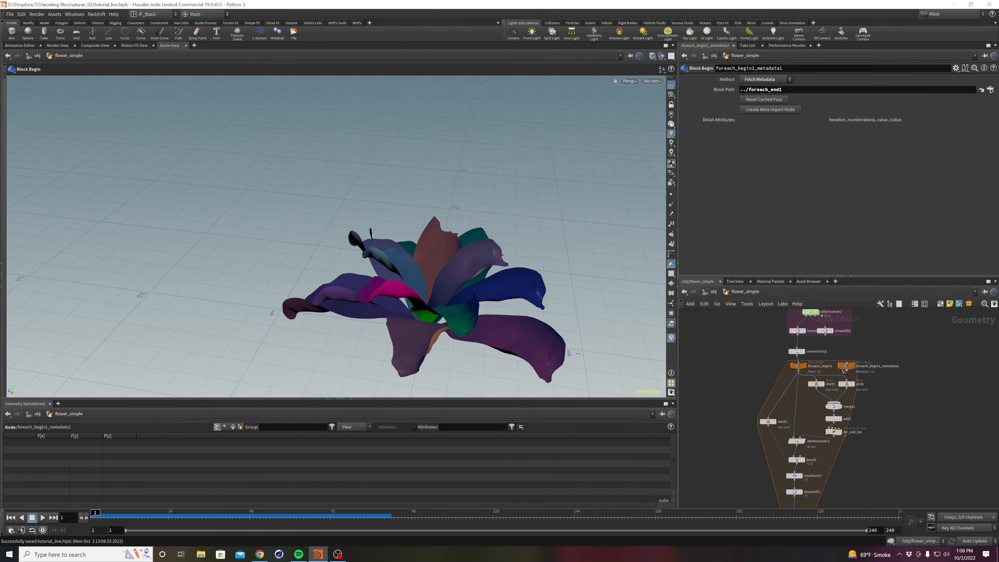
pyautogui.doubleClick(881, 366)
pyautogui.write('in')
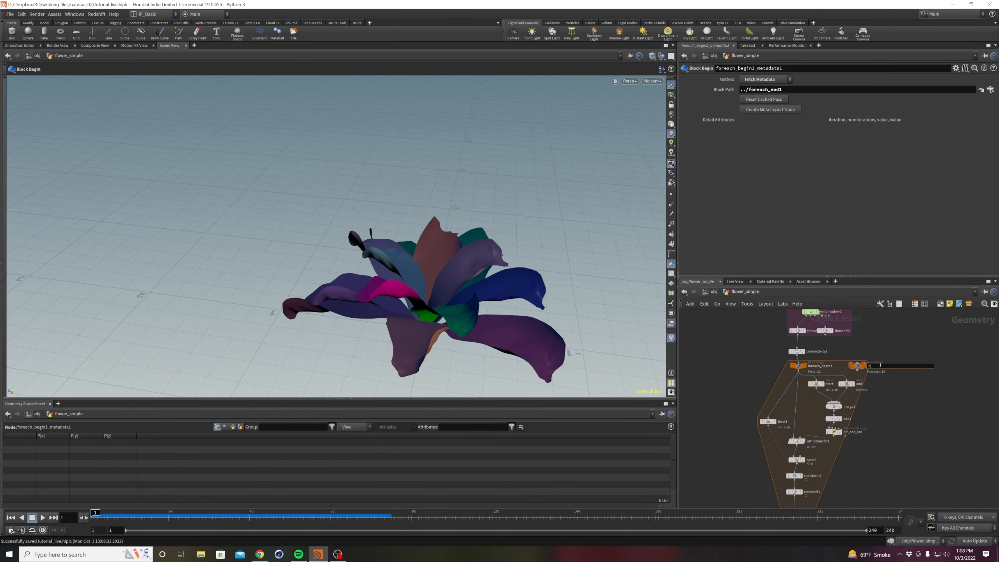
pyautogui.write('fo')
pyautogui.press('Return')
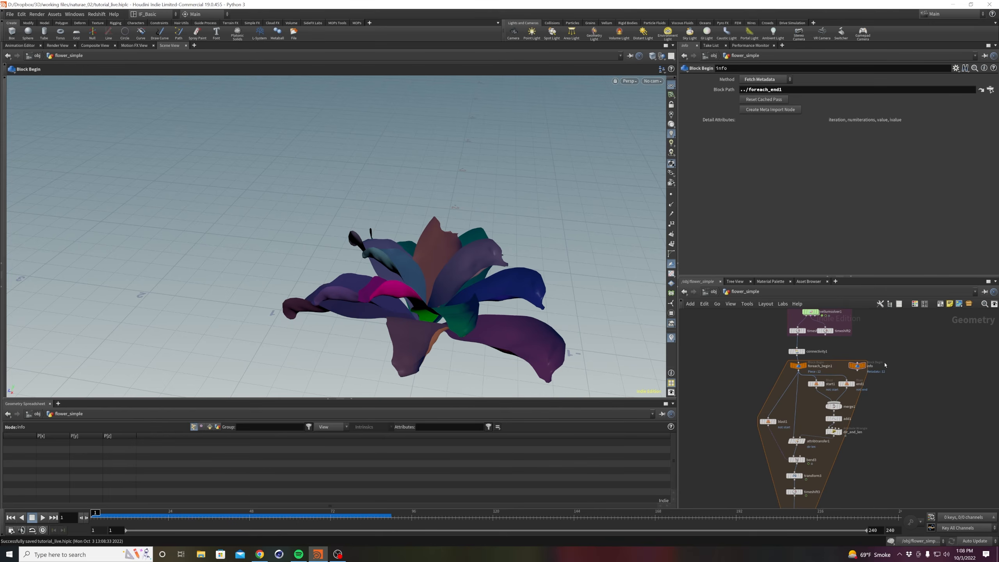
# Preview a single petal with foreach_end1's Single Pass set to 0, and turn Single Pass off again.
pyautogui.moveTo(893, 409); pyautogui.dragTo(892, 363, button='middle')
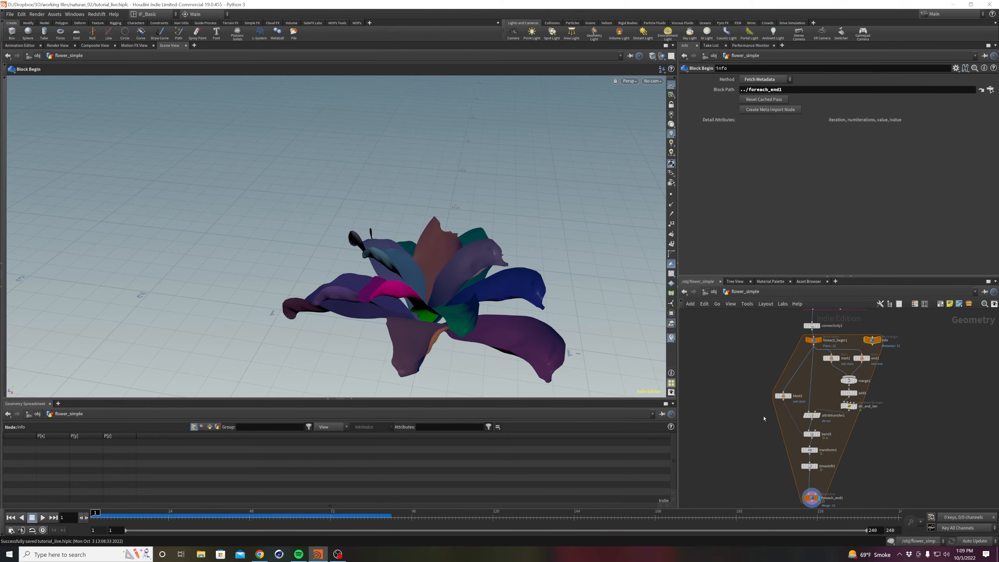
pyautogui.moveTo(764, 419); pyautogui.dragTo(759, 389, button='middle')
pyautogui.click(807, 468)
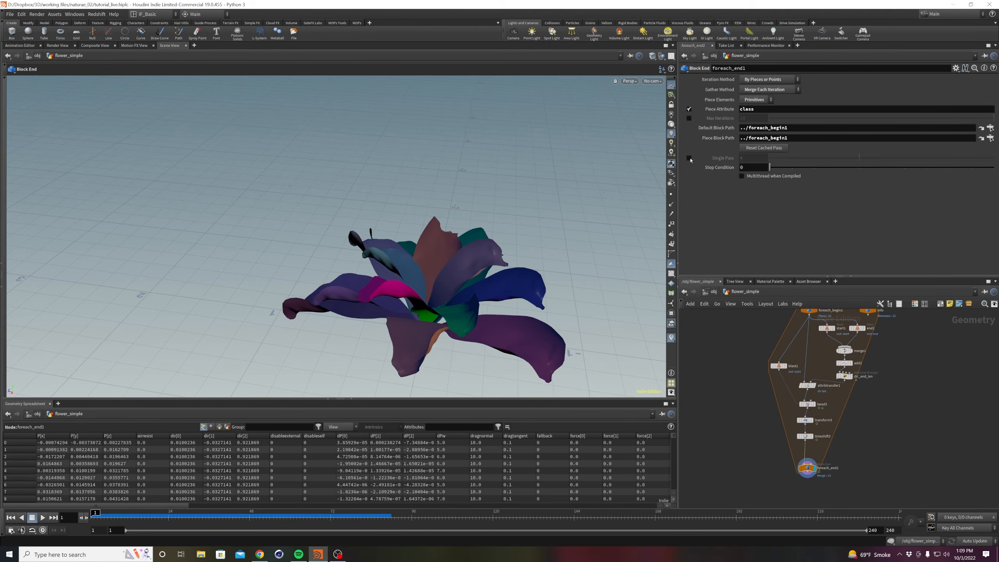
pyautogui.click(689, 158)
pyautogui.moveTo(860, 157); pyautogui.dragTo(767, 168)
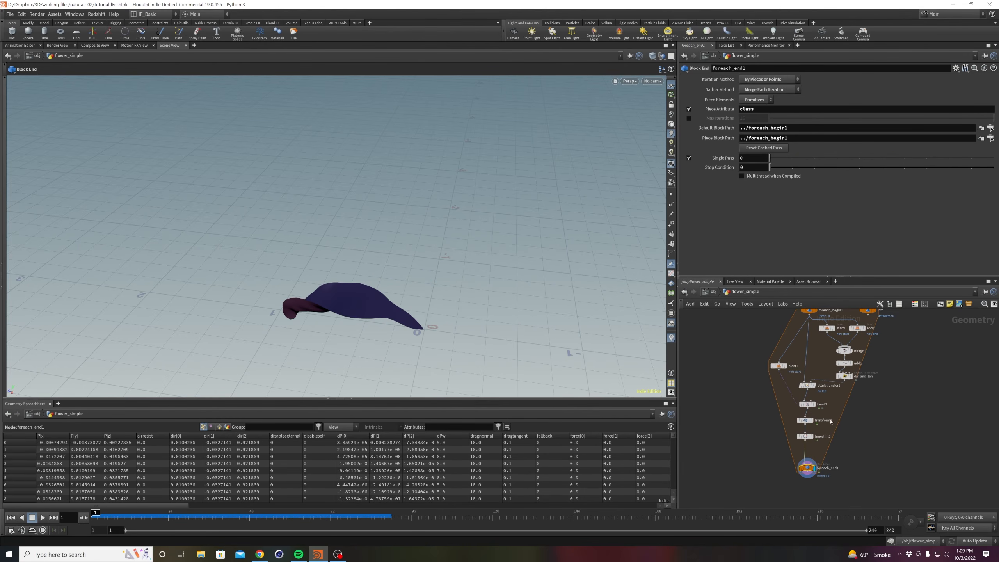
pyautogui.click(689, 158)
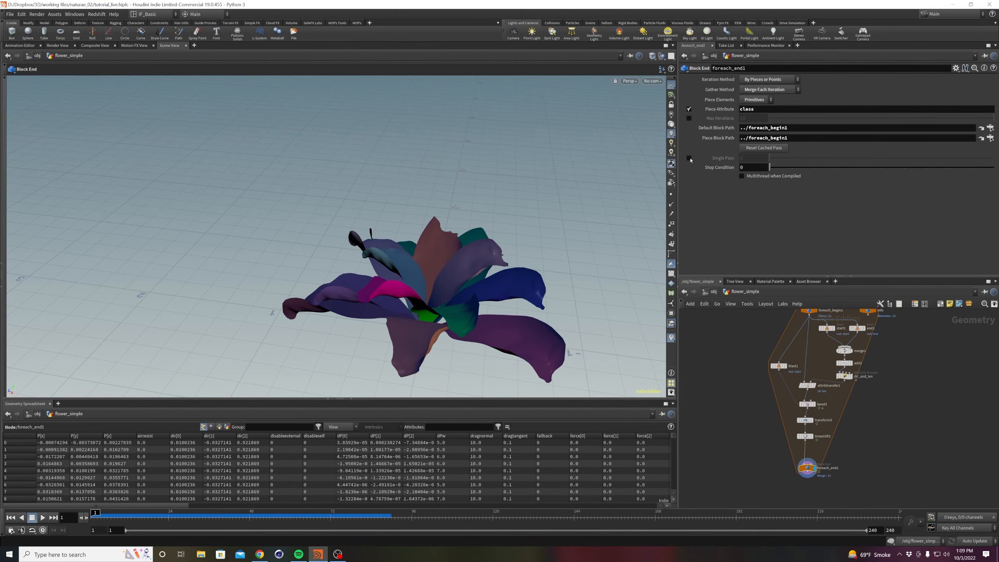
# Set timeshift3's Frame expression to $F - detail("../info/","iteration",0).
pyautogui.click(824, 432)
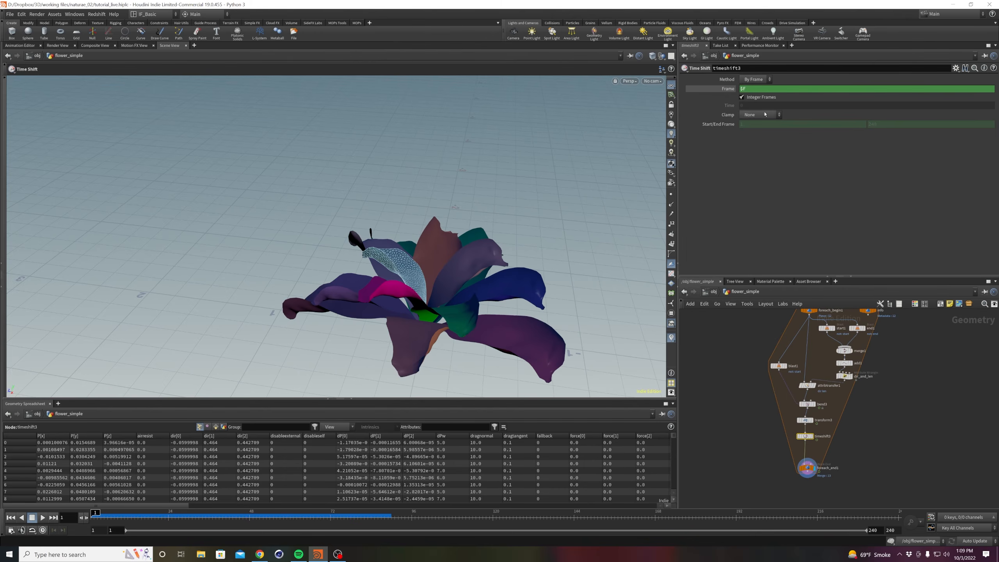
pyautogui.doubleClick(755, 91)
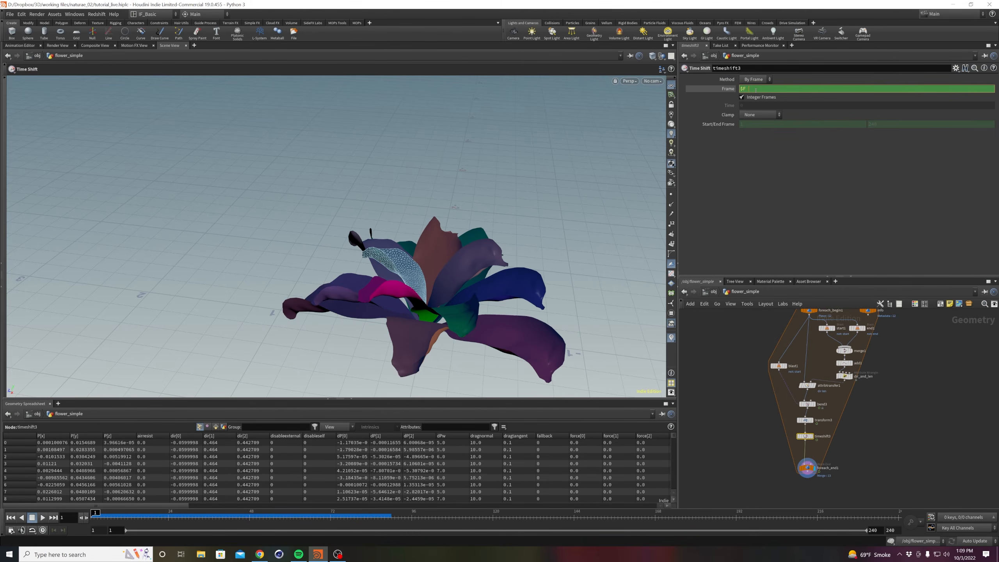
pyautogui.write('- (de')
pyautogui.press('BackSpace')
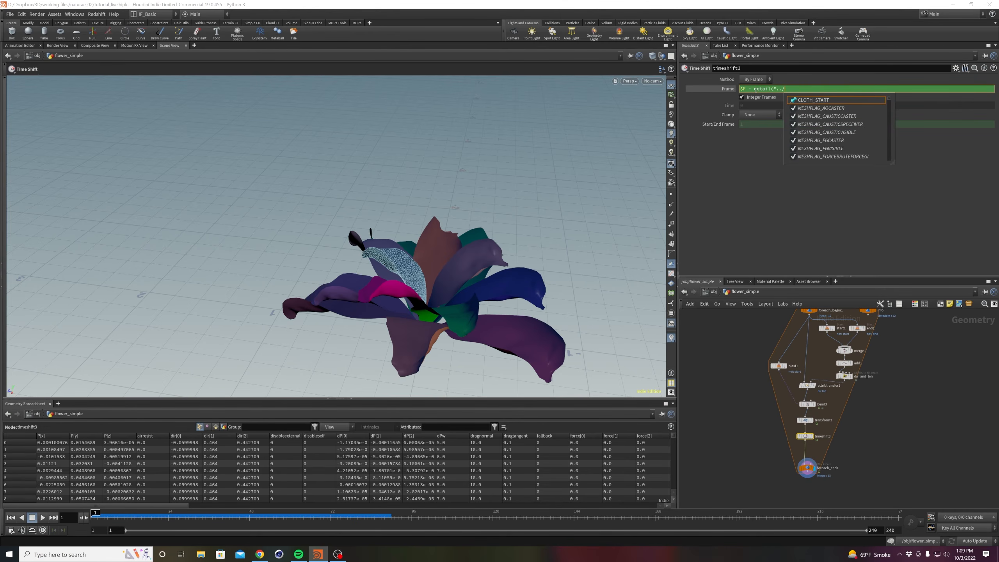
pyautogui.write('info')
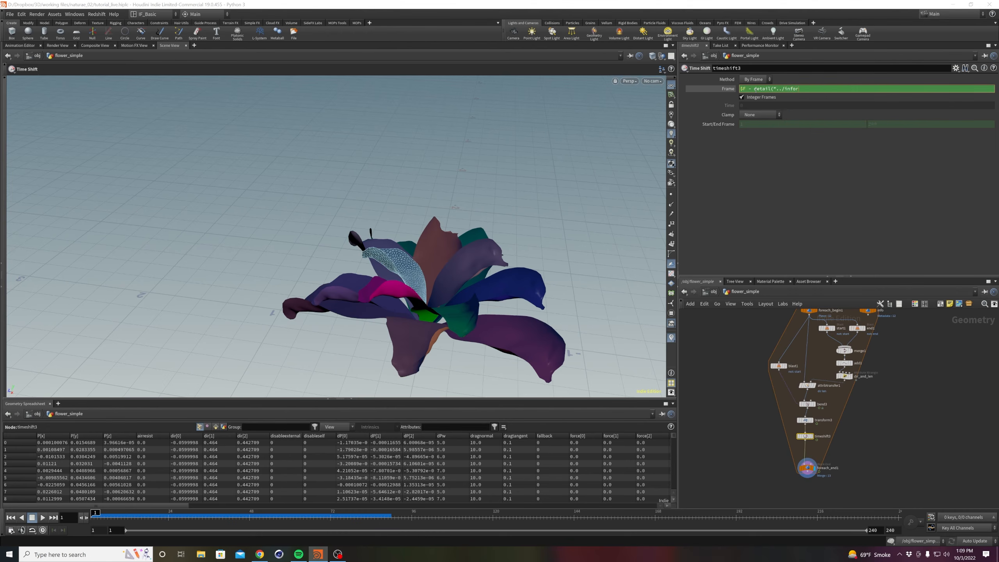
pyautogui.write('/')
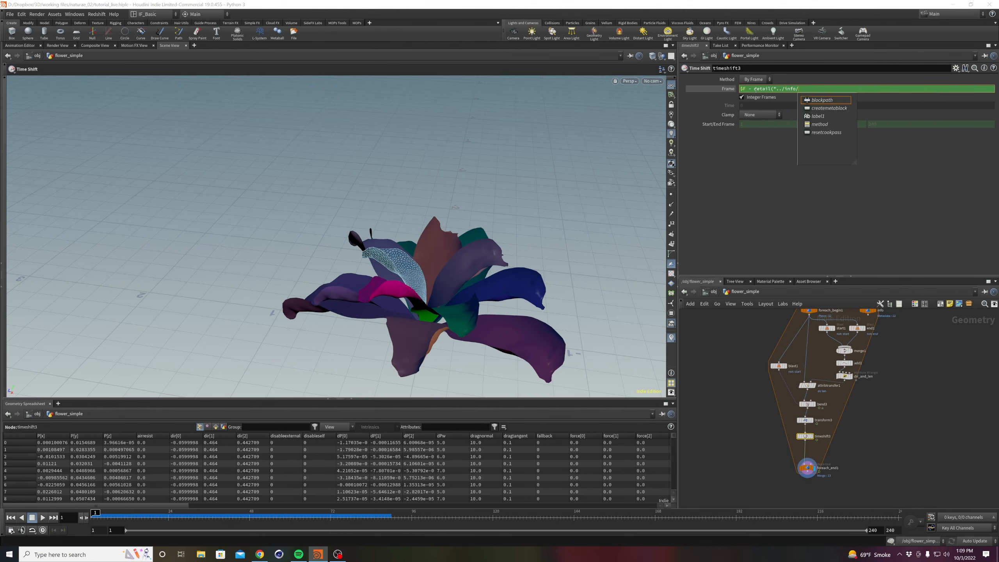
pyautogui.write('","iteration",0')
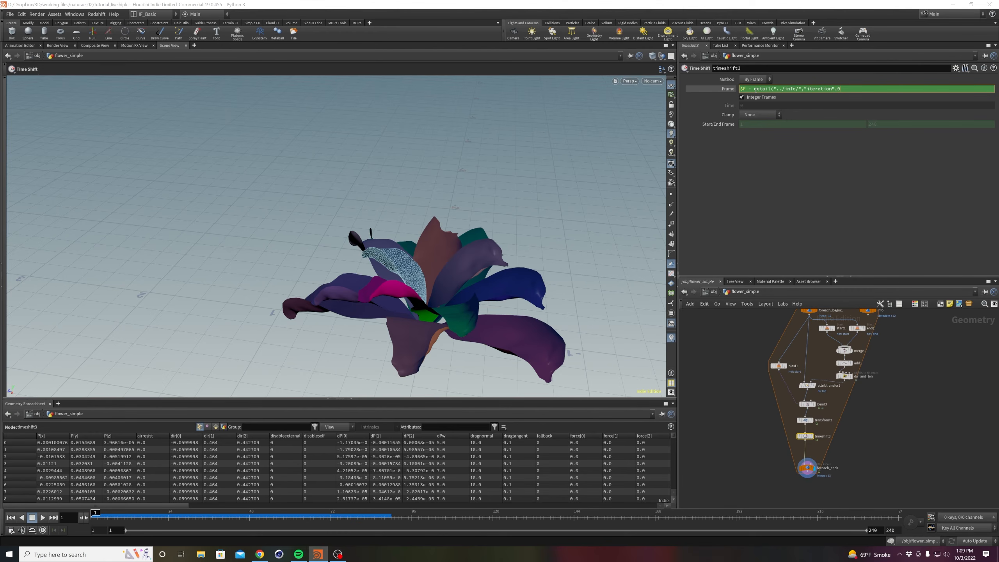
pyautogui.press('Return')
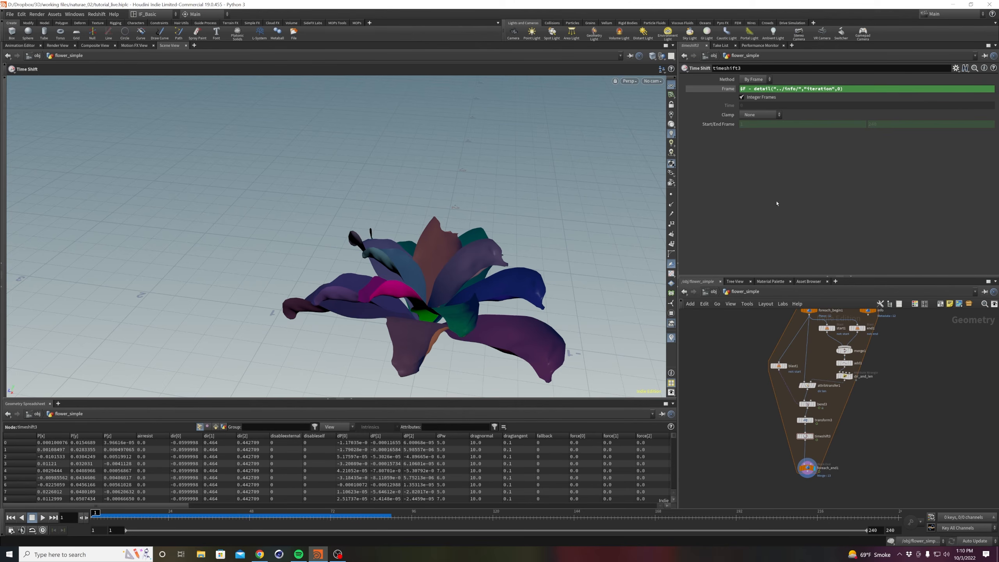
# Test the petal stagger by scrubbing the timeline, and multiply the iteration term in timeshift3's Frame expression by -1.
pyautogui.click(129, 515)
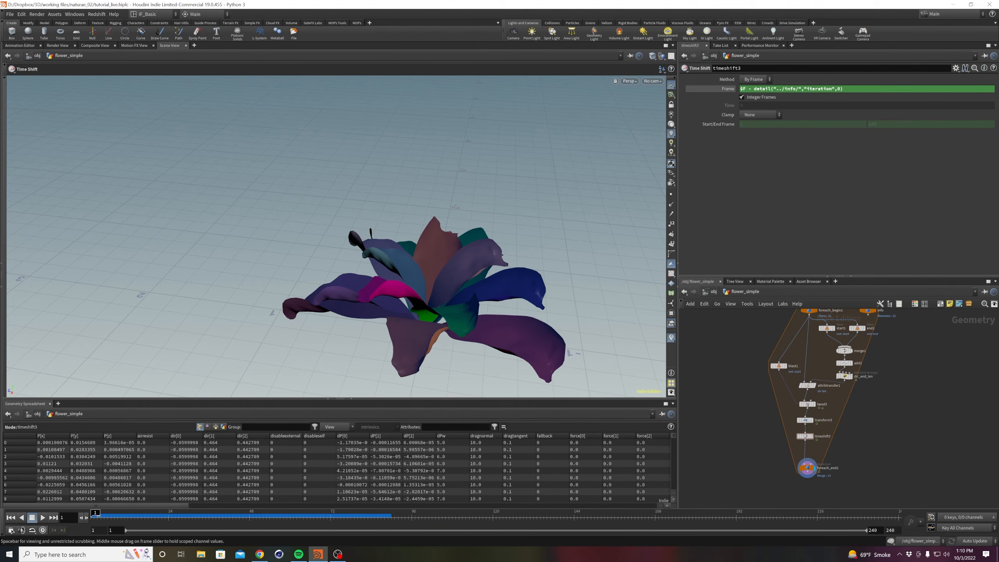
pyautogui.moveTo(143, 517); pyautogui.dragTo(93, 532)
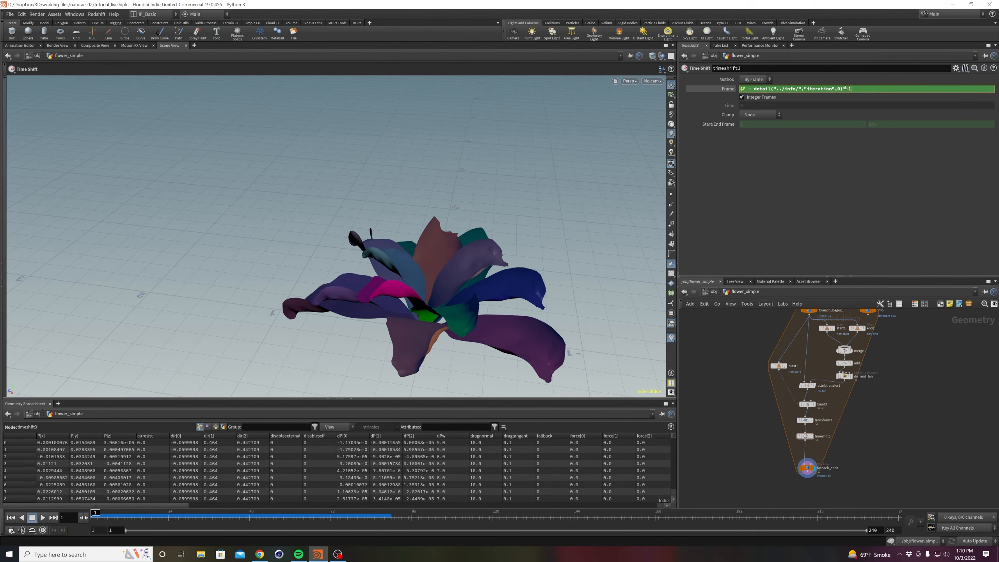
pyautogui.moveTo(96, 517)
pyautogui.mouseDown()
pyautogui.moveTo(307, 520)
pyautogui.moveTo(127, 519)
pyautogui.moveTo(79, 533)
pyautogui.moveTo(167, 525)
pyautogui.moveTo(89, 525)
pyautogui.mouseUp()
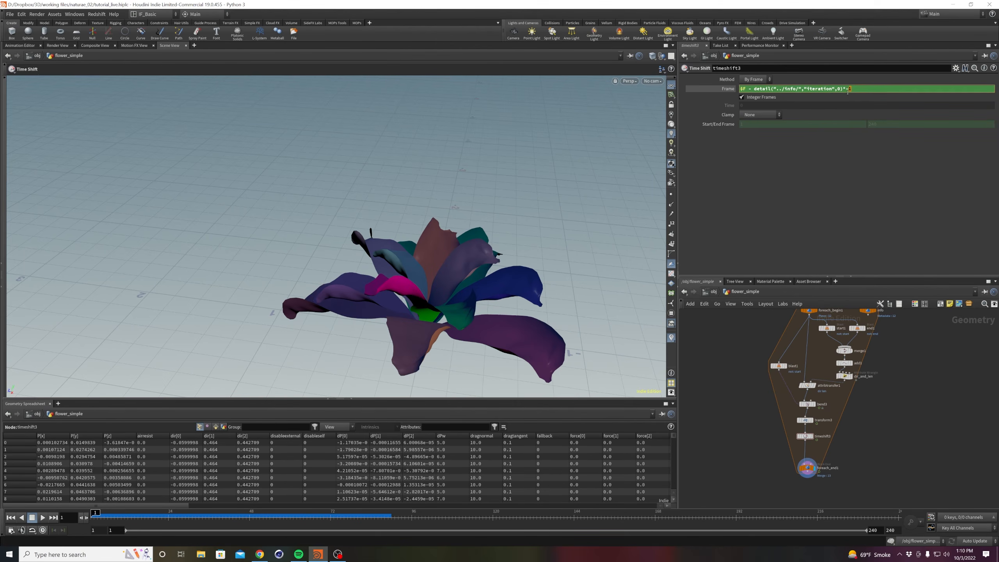
# Set the iteration multiplier in timeshift3's Frame expression to -2 and then -6, scrubbing the timeline to test each value.
pyautogui.click(972, 388)
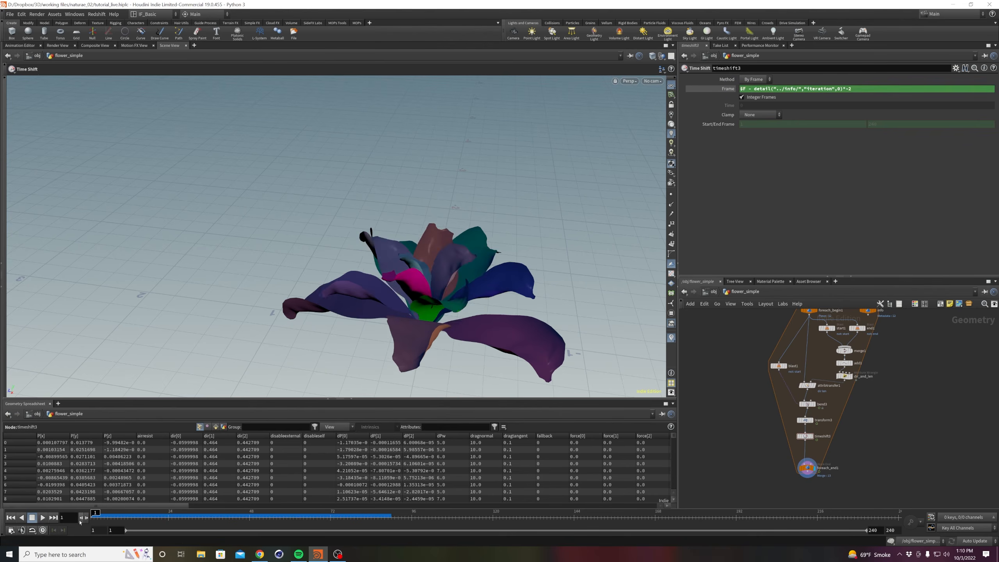
pyautogui.moveTo(94, 516)
pyautogui.mouseDown()
pyautogui.moveTo(236, 522)
pyautogui.moveTo(82, 522)
pyautogui.mouseUp()
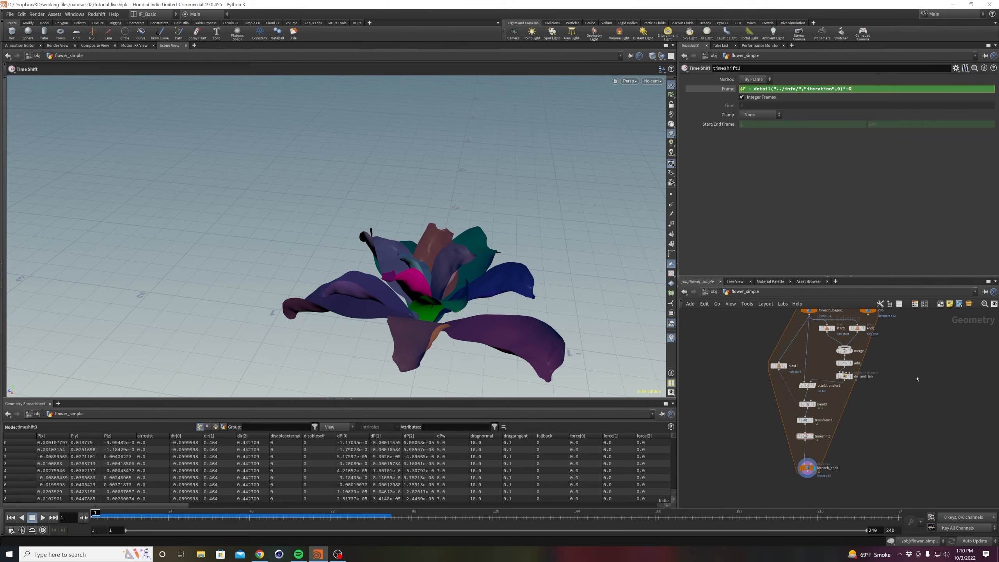
pyautogui.moveTo(99, 518)
pyautogui.mouseDown()
pyautogui.moveTo(161, 522)
pyautogui.moveTo(85, 523)
pyautogui.mouseUp()
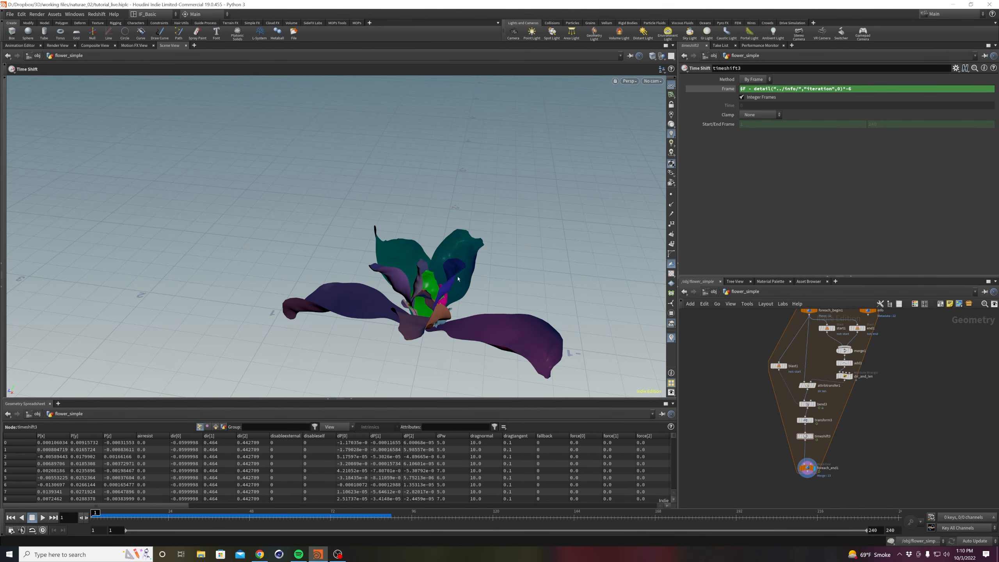
# Append a -70 frame offset to timeshift3's Frame expression, and play the staggered animation before returning to frame 1.
pyautogui.click(859, 89)
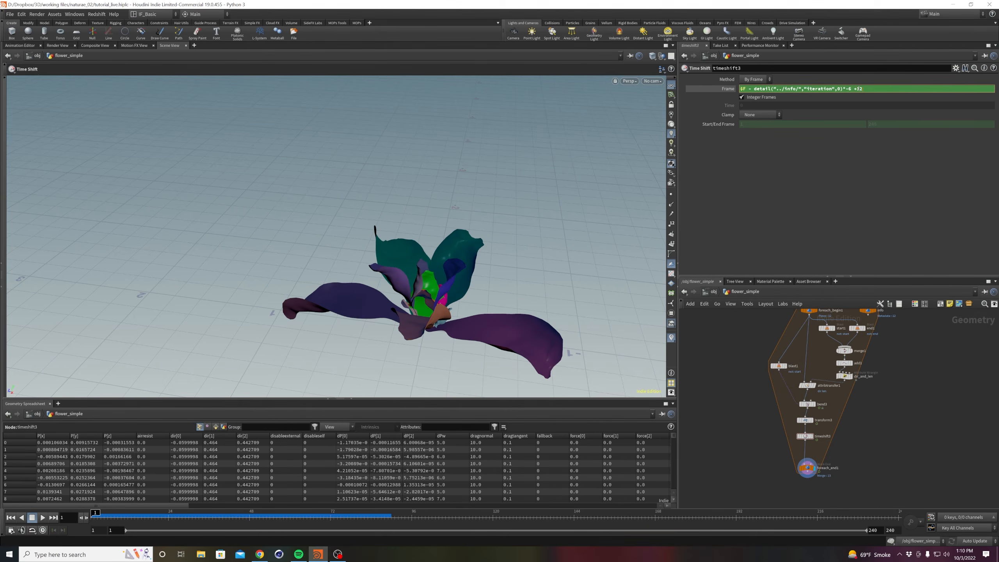
pyautogui.press('Return')
pyautogui.moveTo(861, 89); pyautogui.dragTo(592, 126, button='middle')
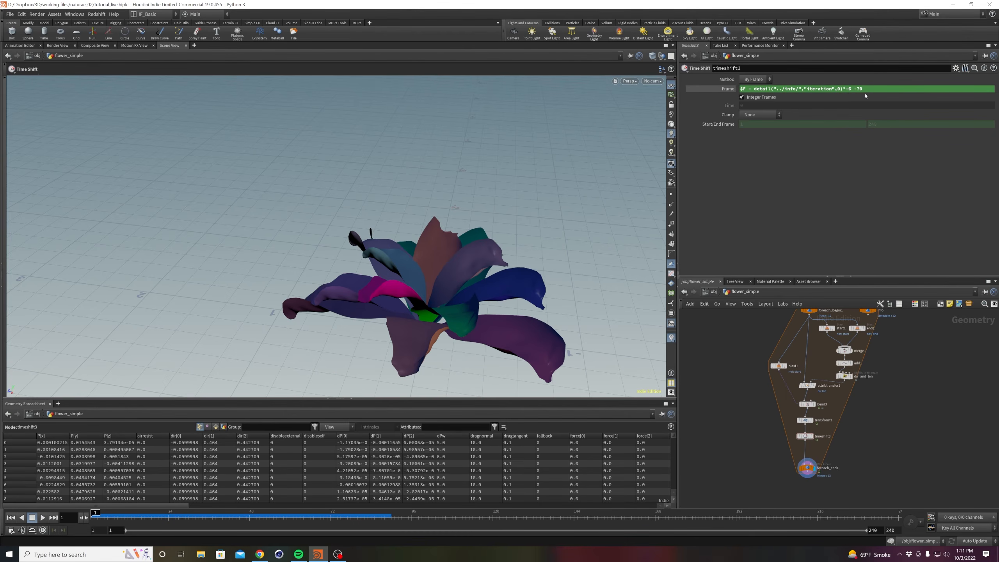
pyautogui.click(43, 517)
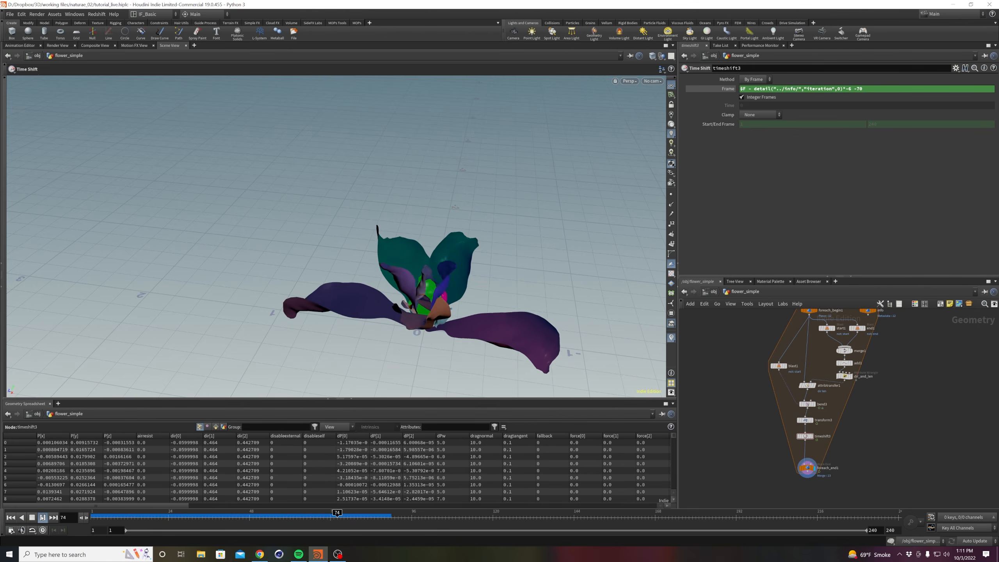
pyautogui.click(11, 517)
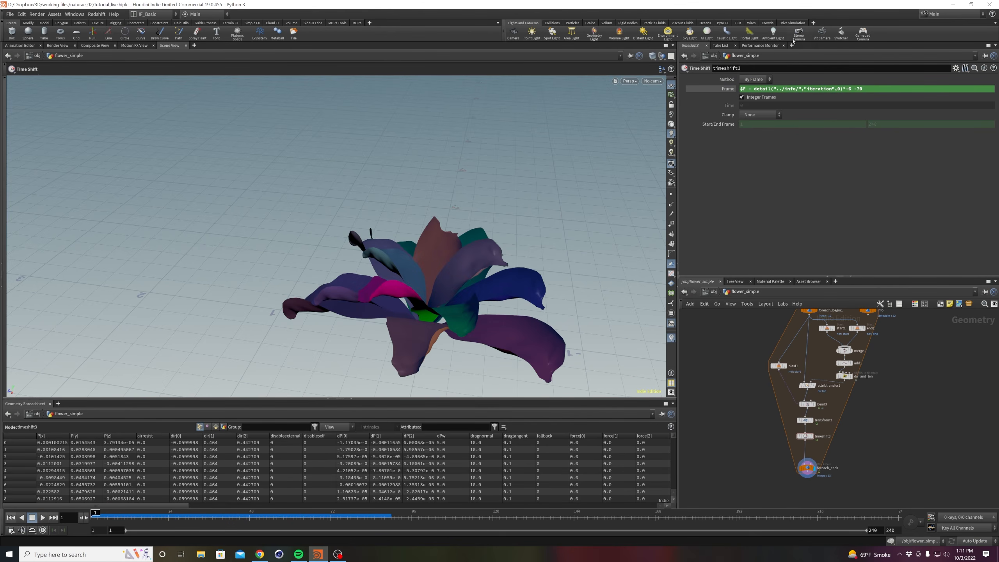
# Set the iteration multiplier in timeshift3's Frame expression to -1.2.
pyautogui.click(850, 89)
pyautogui.write('1.2')
pyautogui.press('Return')
# Try removing the frame offset from timeshift3's Frame expression, and undo the removal.
pyautogui.click(865, 89)
pyautogui.press('BackSpace')
pyautogui.press('BackSpace')
pyautogui.press('BackSpace')
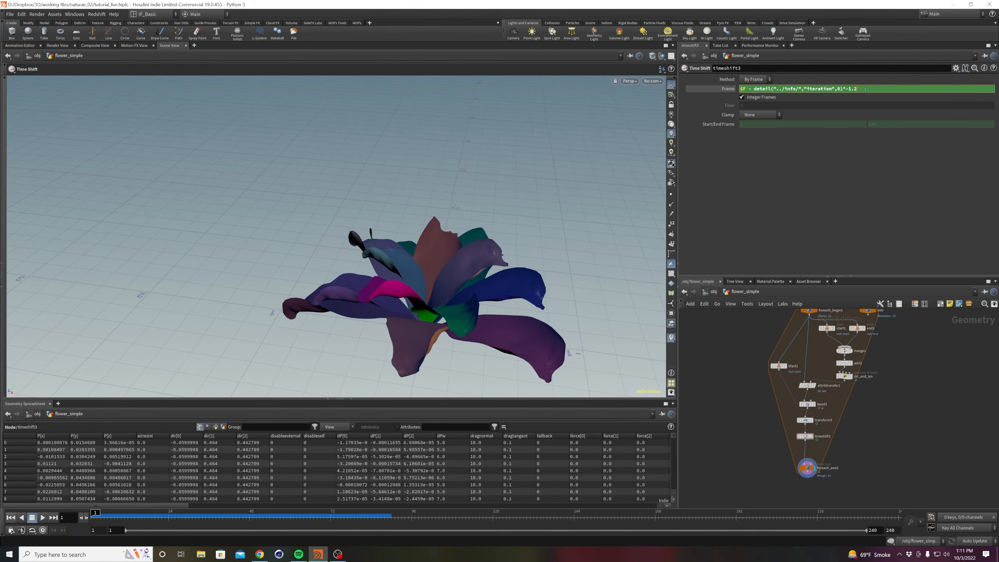
pyautogui.press('Return')
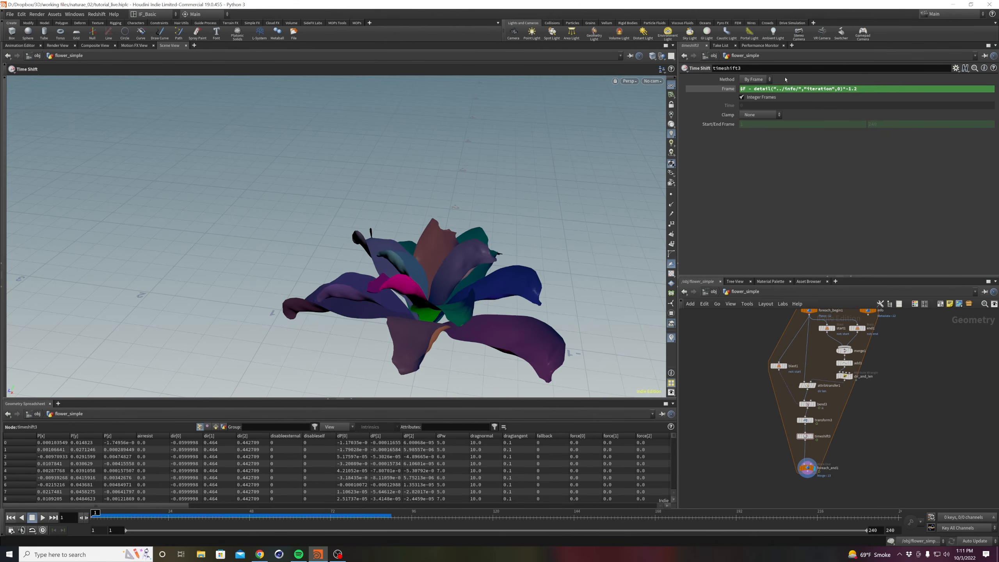
pyautogui.hotkey('ctrl', 'z')
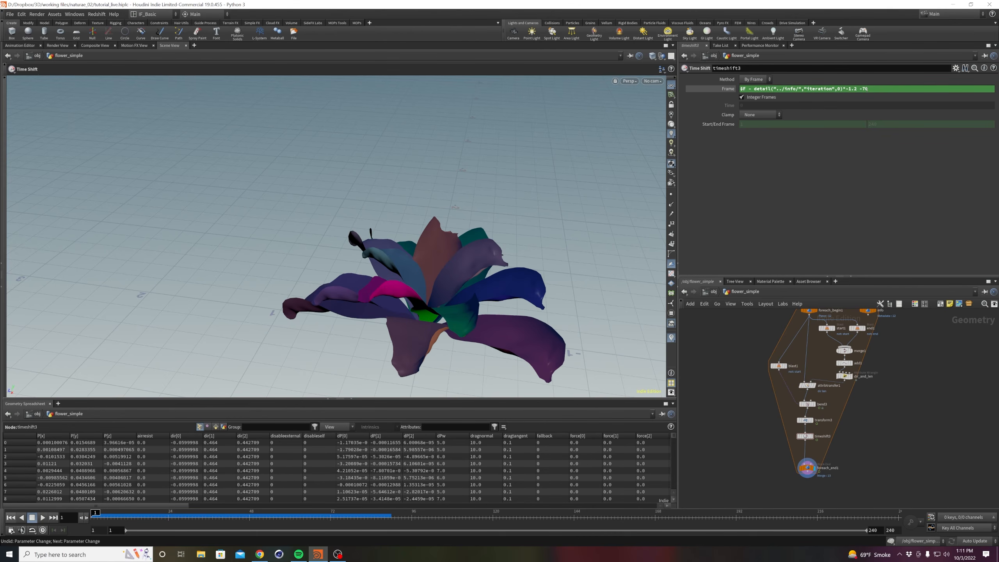
# Set the frame offset in timeshift3's Frame expression to -10, play the animation, return to frame 1, and save the scene.
pyautogui.write('10')
pyautogui.press('Return')
pyautogui.moveTo(862, 89)
pyautogui.mouseDown(button='middle')
pyautogui.moveTo(861, 75)
pyautogui.moveTo(916, 74)
pyautogui.moveTo(871, 75)
pyautogui.moveTo(865, 90)
pyautogui.mouseUp(button='middle')
pyautogui.click(42, 517)
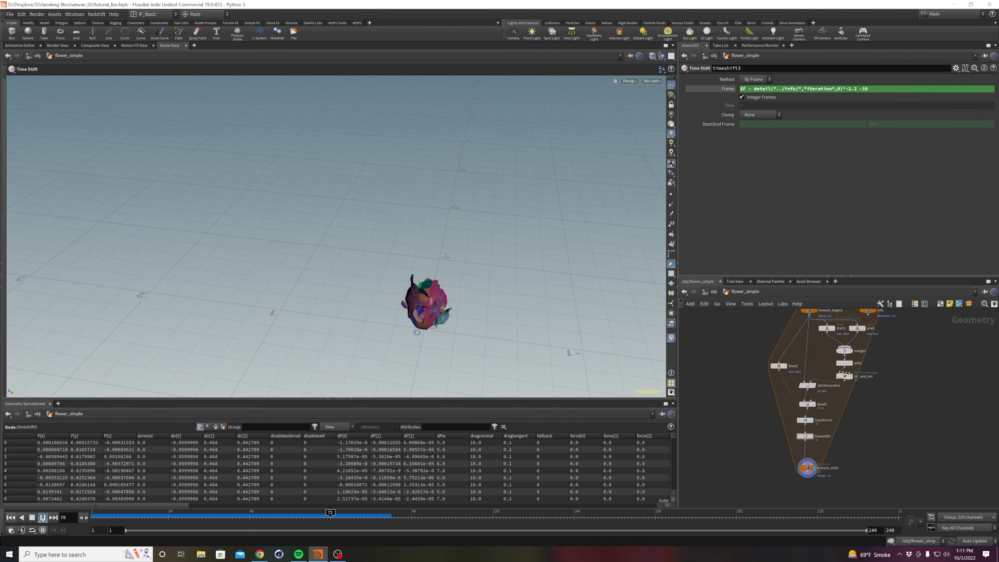
pyautogui.click(43, 519)
pyautogui.click(10, 518)
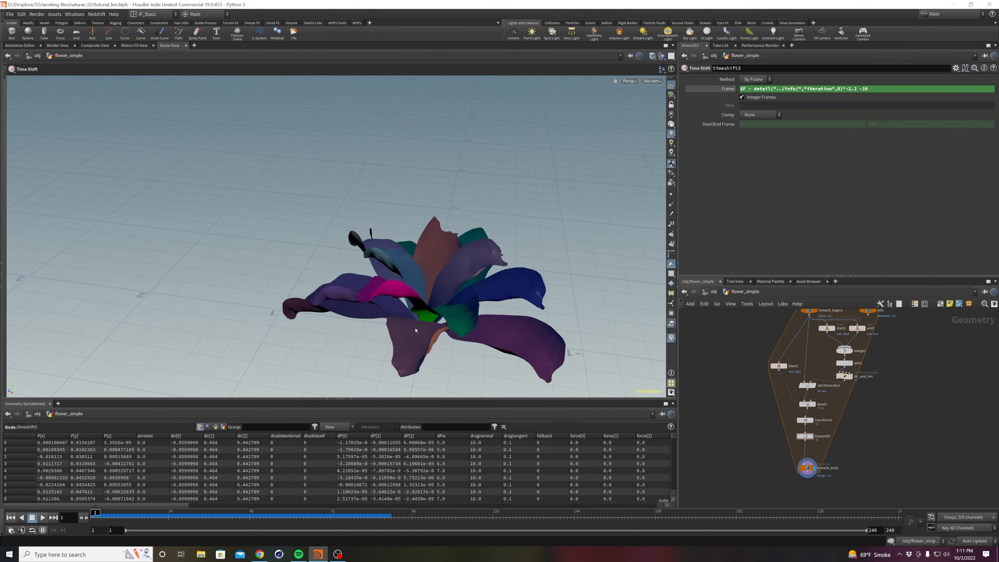
pyautogui.hotkey('ctrl', 's')
# Add a Null node after foreach_end1 and name it OUT_animated_flower.
pyautogui.moveTo(720, 431); pyautogui.dragTo(716, 356, button='middle')
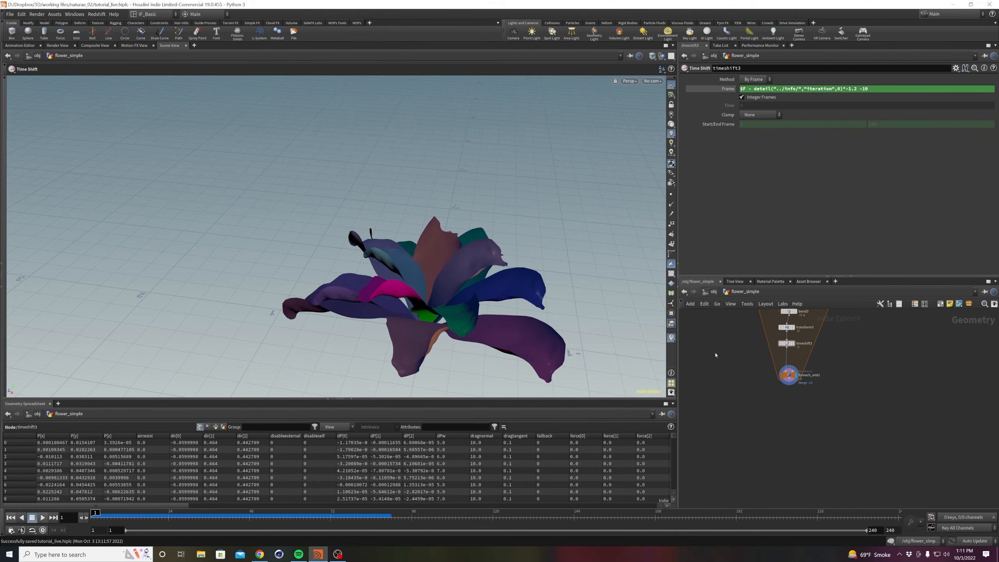
pyautogui.moveTo(818, 424); pyautogui.dragTo(822, 409, button='middle')
pyautogui.click(794, 365)
pyautogui.rightClick(798, 396)
pyautogui.write('null')
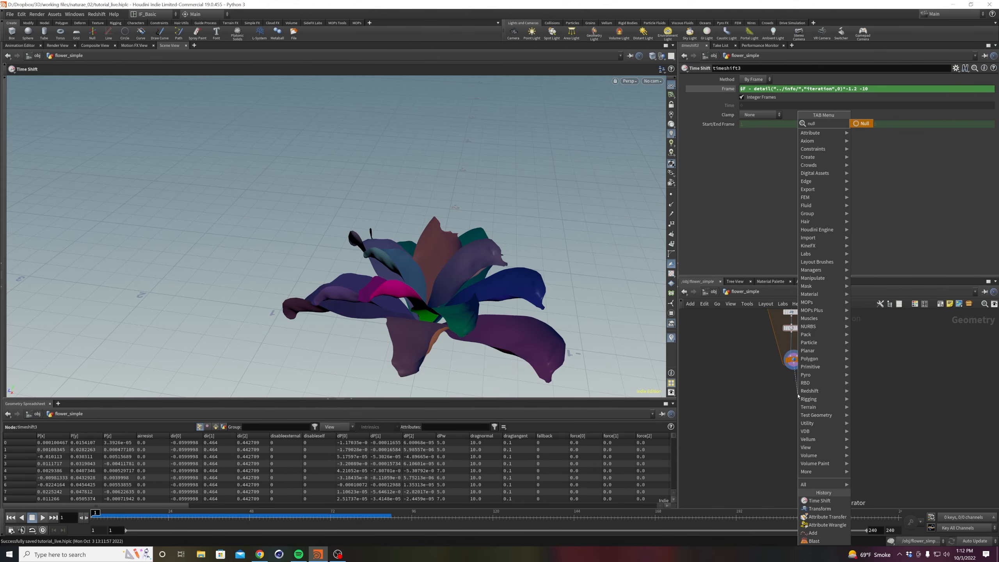
pyautogui.press('Return')
pyautogui.click(798, 395)
pyautogui.doubleClick(806, 394)
pyautogui.write('O')
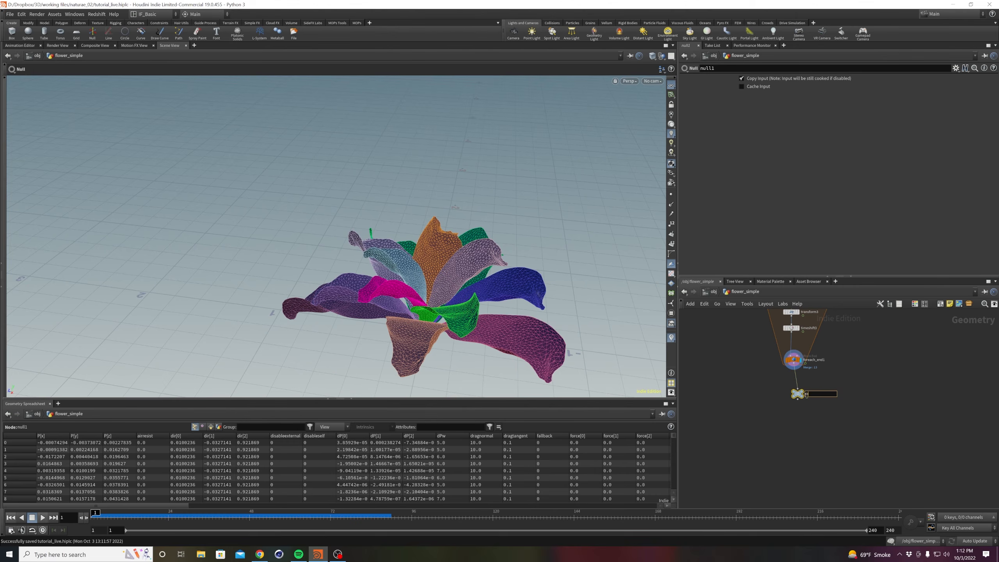
pyautogui.write('UT_animated_flower')
pyautogui.press('Return')
# Colour the OUT_animated_flower node black and save the scene.
pyautogui.moveTo(836, 440); pyautogui.dragTo(789, 390)
pyautogui.press('c')
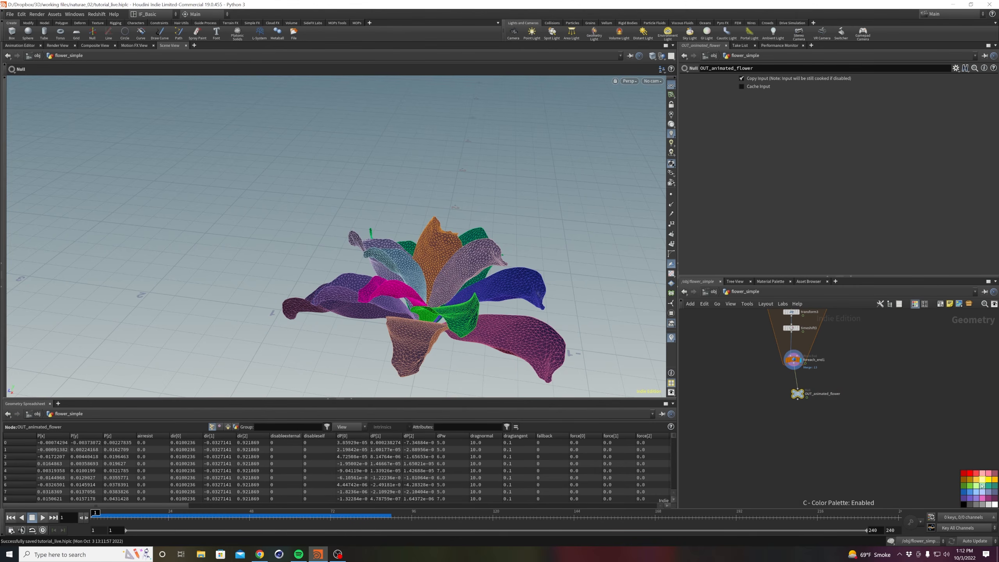
pyautogui.click(962, 504)
pyautogui.press('c')
pyautogui.hotkey('ctrl', 's')
# Add a Vellum Configure Cloth node fed by OUT_animated_flower.
pyautogui.moveTo(899, 397); pyautogui.dragTo(911, 380, button='middle')
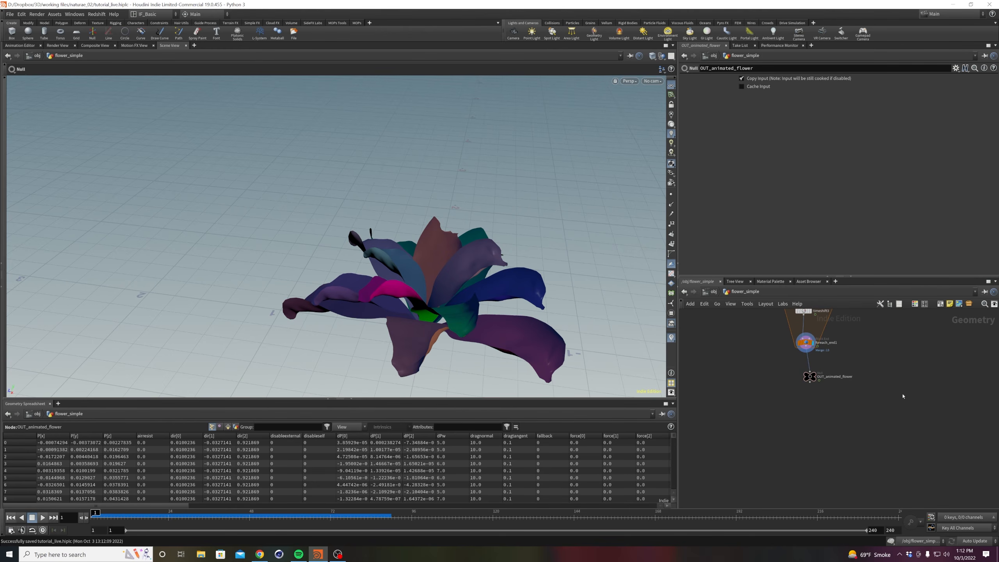
pyautogui.moveTo(810, 377); pyautogui.dragTo(807, 409)
pyautogui.press('Tab')
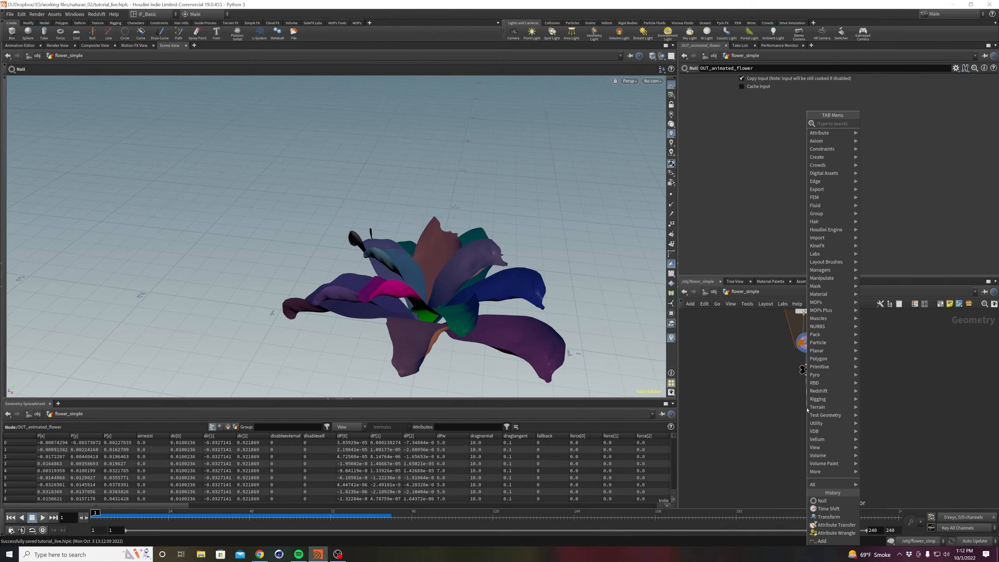
pyautogui.write('velum clo')
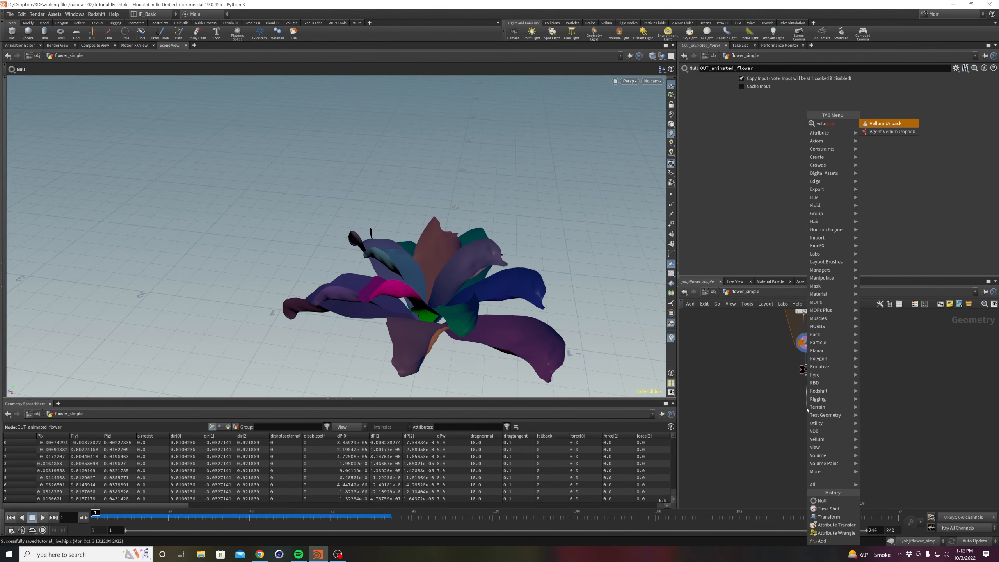
pyautogui.press('BackSpace')
pyautogui.write('l')
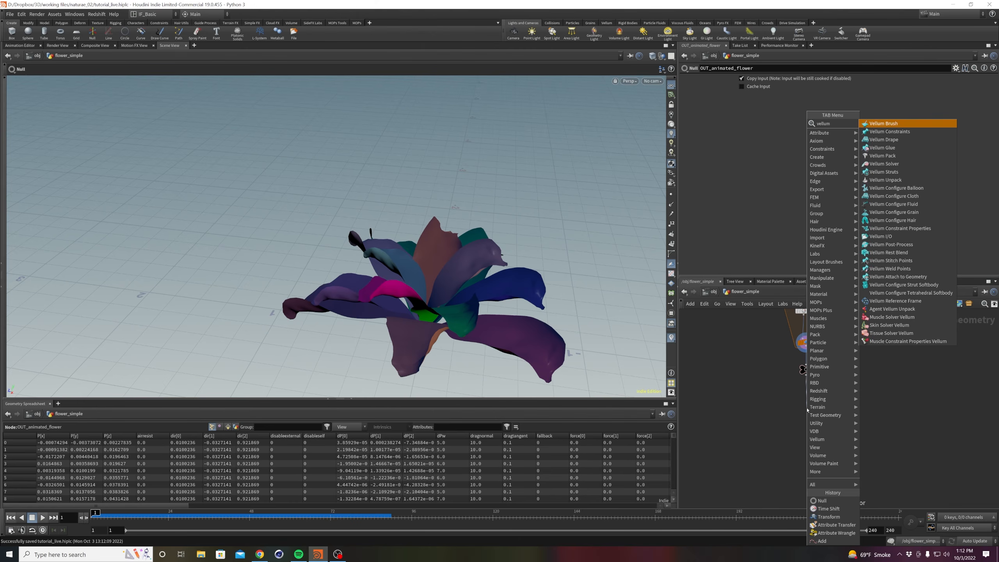
pyautogui.write(' clo')
pyautogui.press('Return')
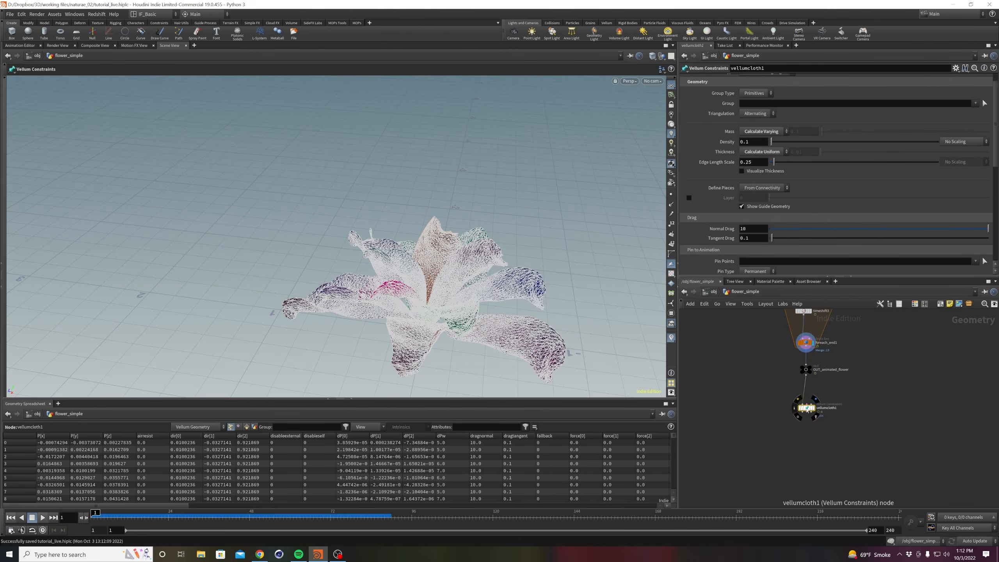
# Add a Vellum Solver node directly below the vellum cloth node, connected to its outputs.
pyautogui.press('Tab')
pyautogui.write('ve')
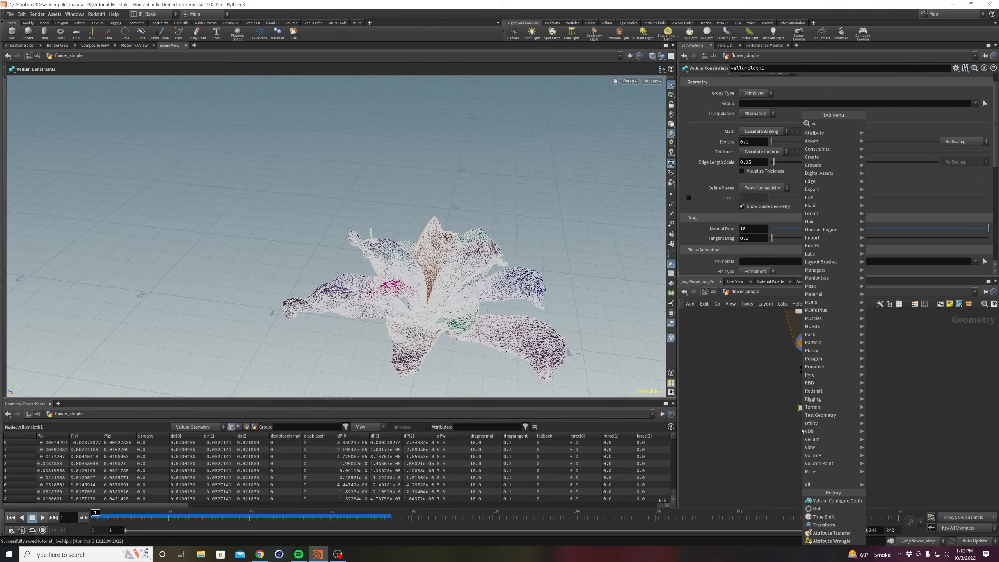
pyautogui.write('ll so')
pyautogui.press('Return')
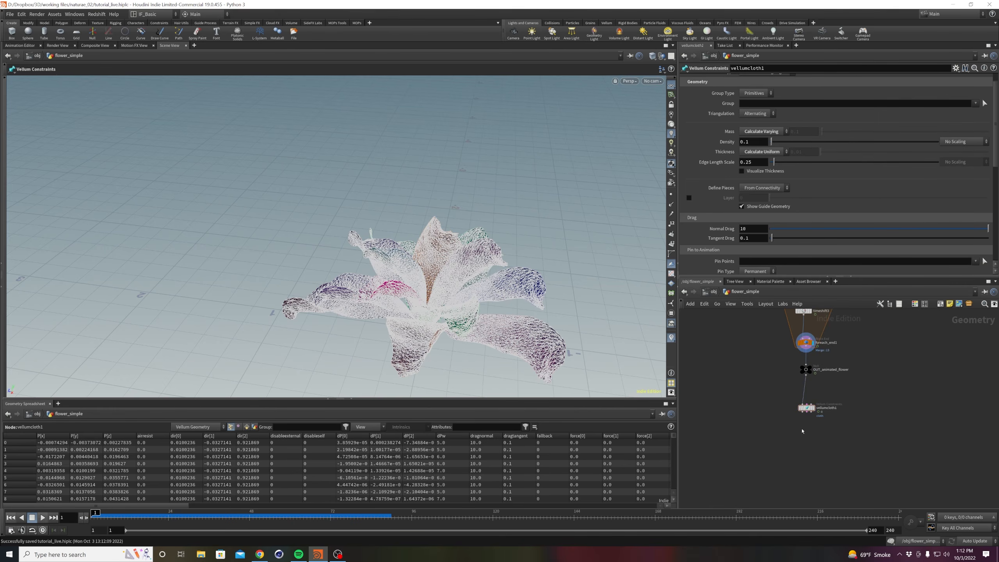
pyautogui.click(804, 431)
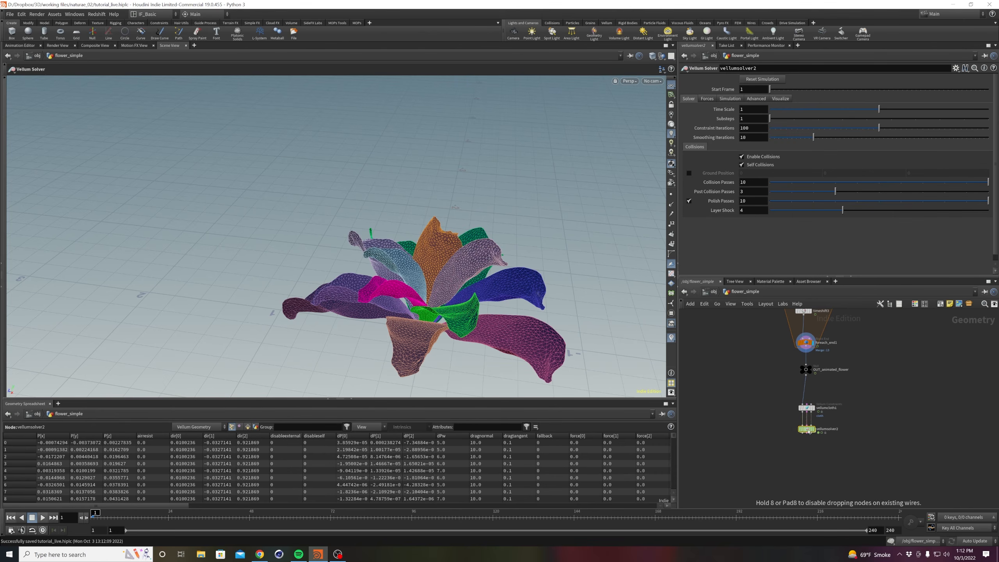
# Rename the vellum cloth node as START_ANIM.
pyautogui.doubleClick(838, 407)
pyautogui.write('s')
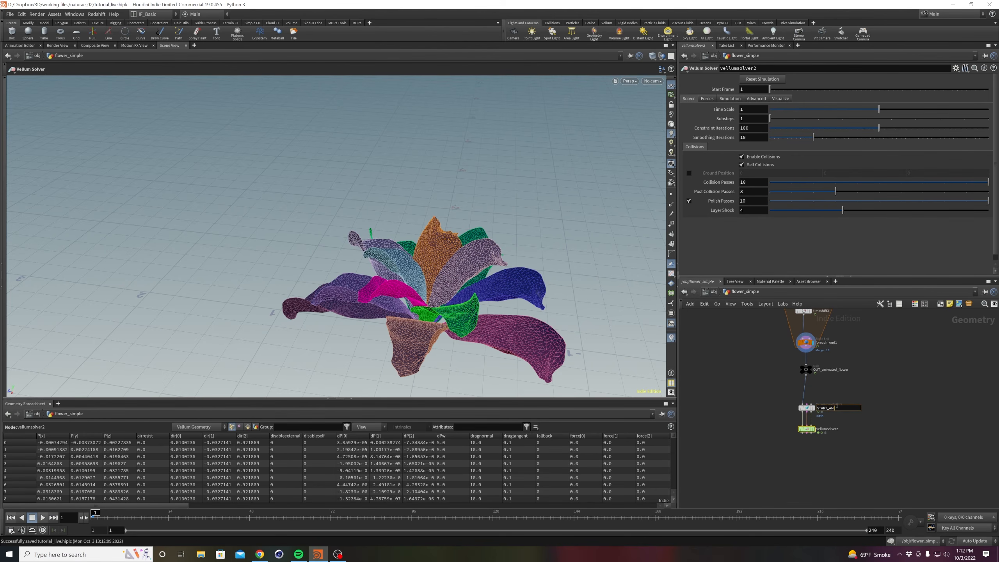
pyautogui.press('Return')
# In START_ANIM, set Pin Points to the start group, set Pin Type to Soft, and enable Match Animation.
pyautogui.click(803, 411)
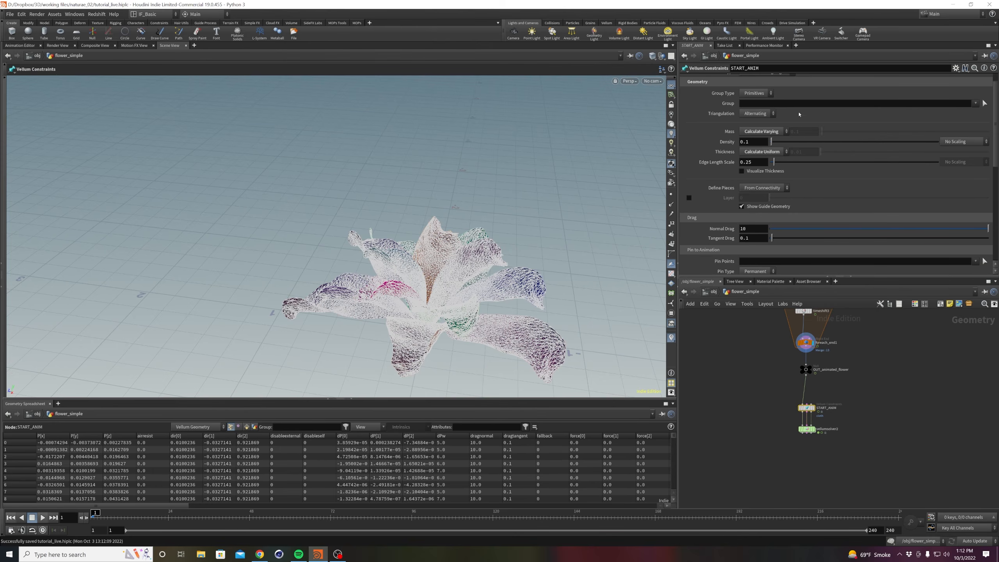
pyautogui.scroll(-3, 755, 225)
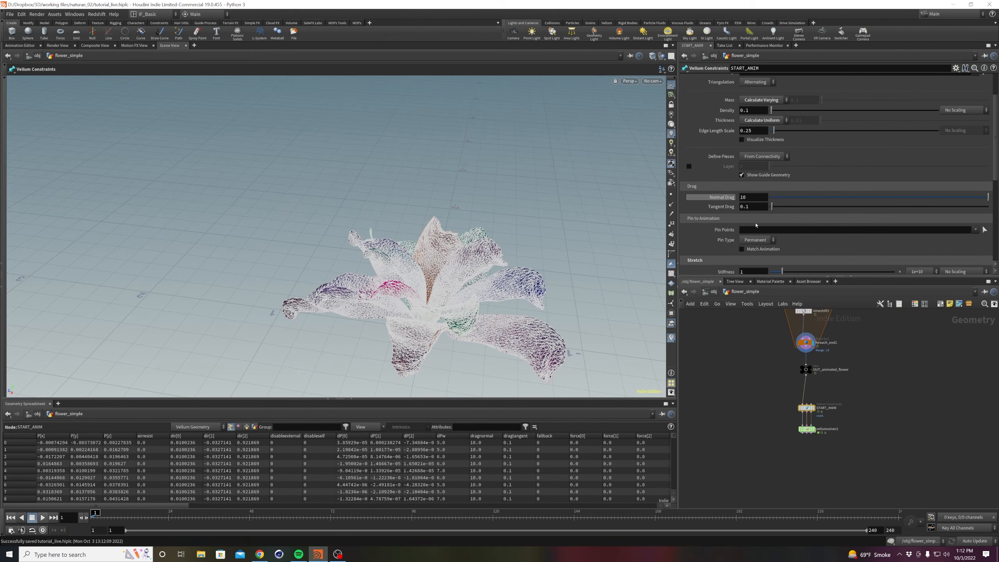
pyautogui.click(976, 230)
pyautogui.click(952, 255)
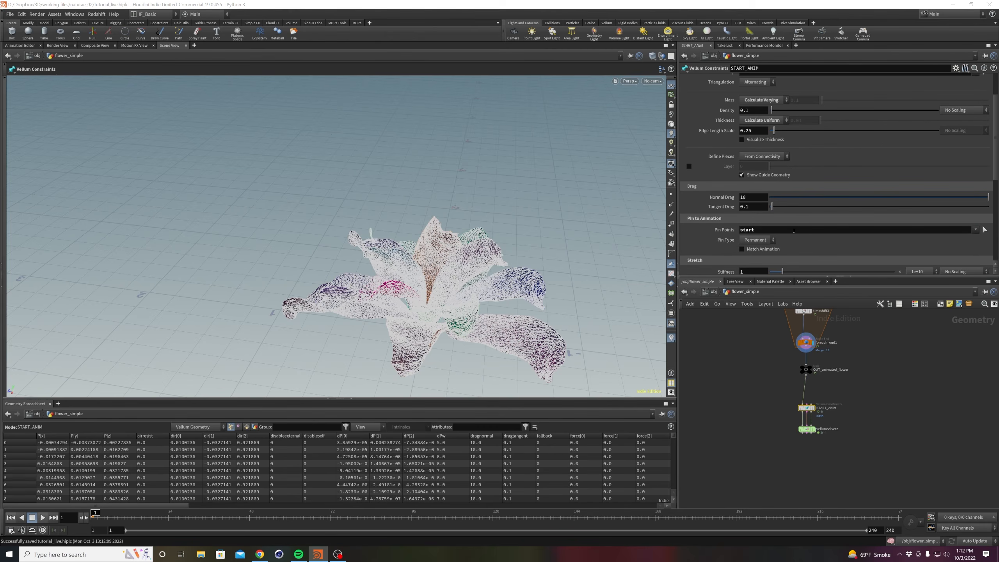
pyautogui.click(773, 239)
pyautogui.click(812, 243)
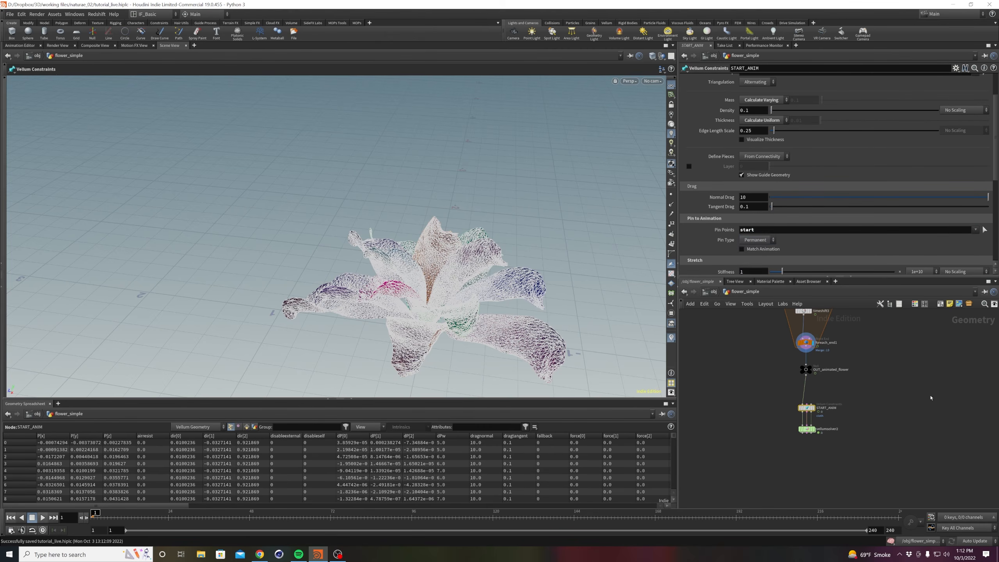
pyautogui.click(930, 402)
pyautogui.click(752, 241)
pyautogui.click(752, 261)
pyautogui.click(742, 249)
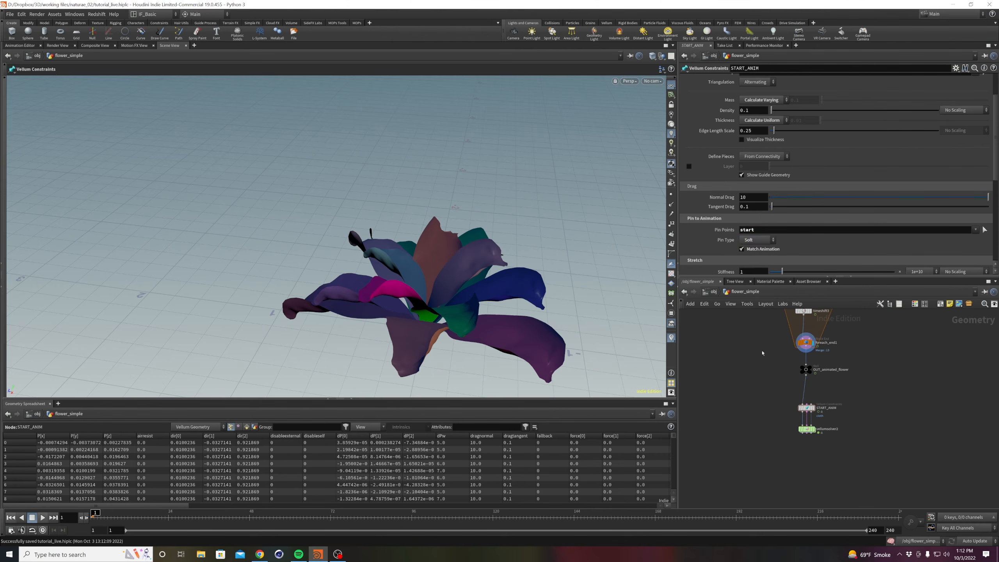
# Move the vellum solver node slightly further below START_ANIM in the network.
pyautogui.moveTo(772, 377); pyautogui.dragTo(755, 364, button='middle')
pyautogui.scroll(1, 755, 363)
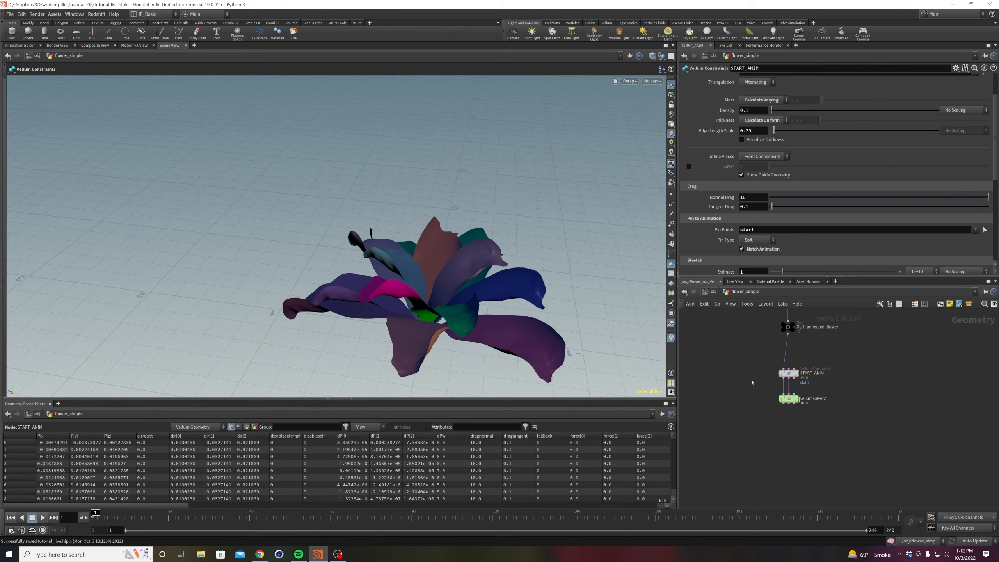
pyautogui.moveTo(789, 399); pyautogui.dragTo(789, 409)
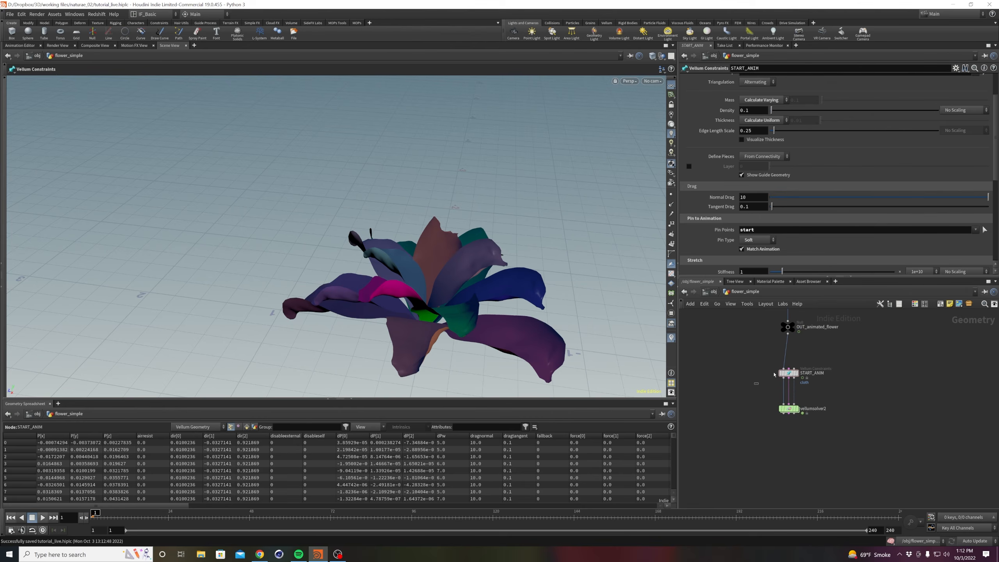
# Set START_ANIM's stretch stiffness multiplier to 1 000 000 and its stretch damping ratio to 0.01.
pyautogui.click(794, 373)
pyautogui.scroll(-1, 733, 196)
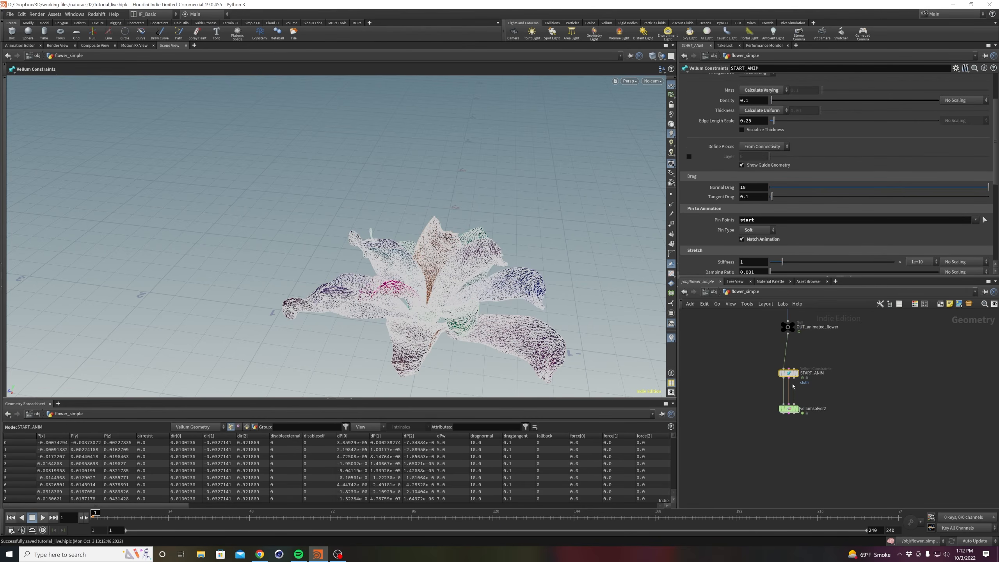
pyautogui.scroll(-5, 707, 221)
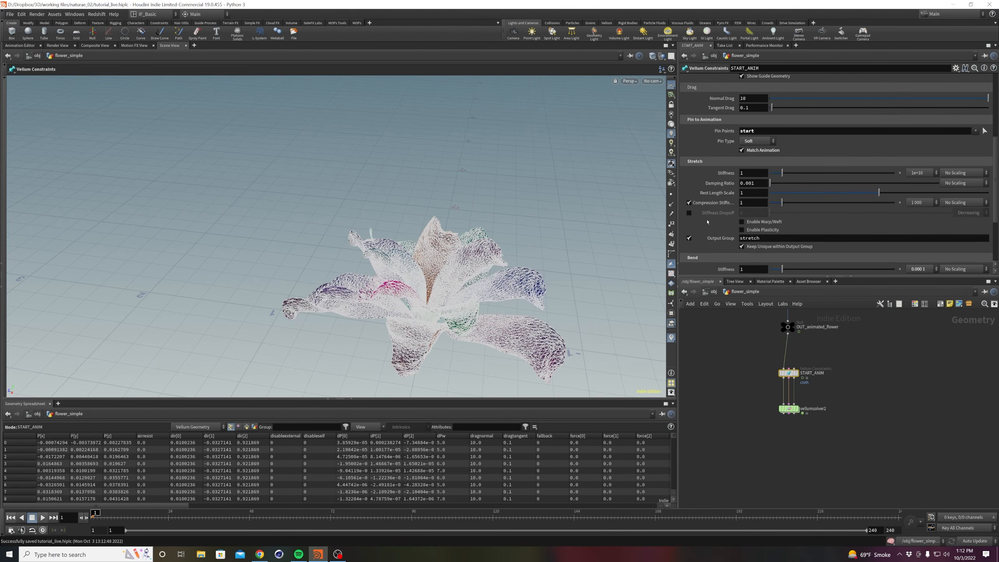
pyautogui.scroll(-3, 688, 250)
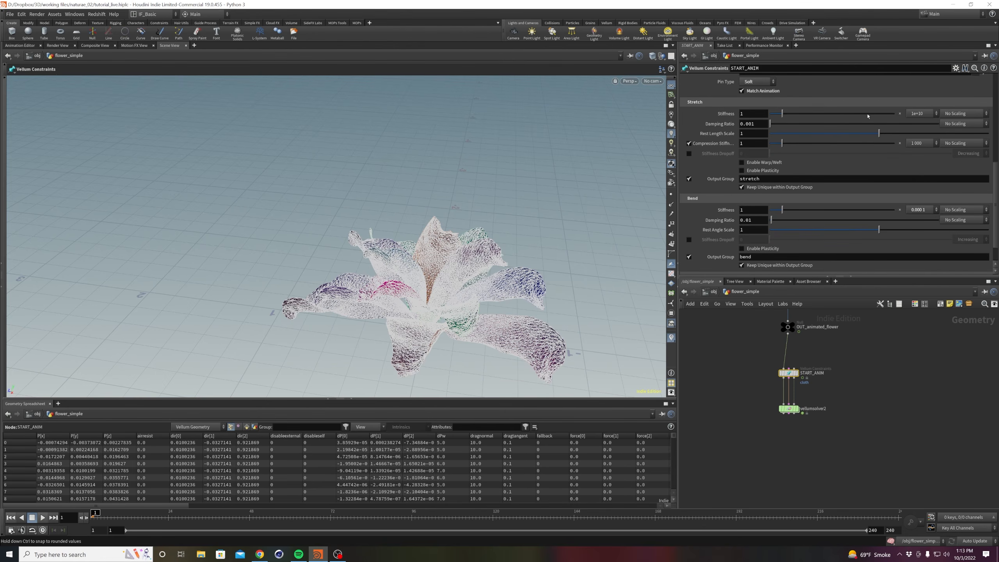
pyautogui.click(920, 114)
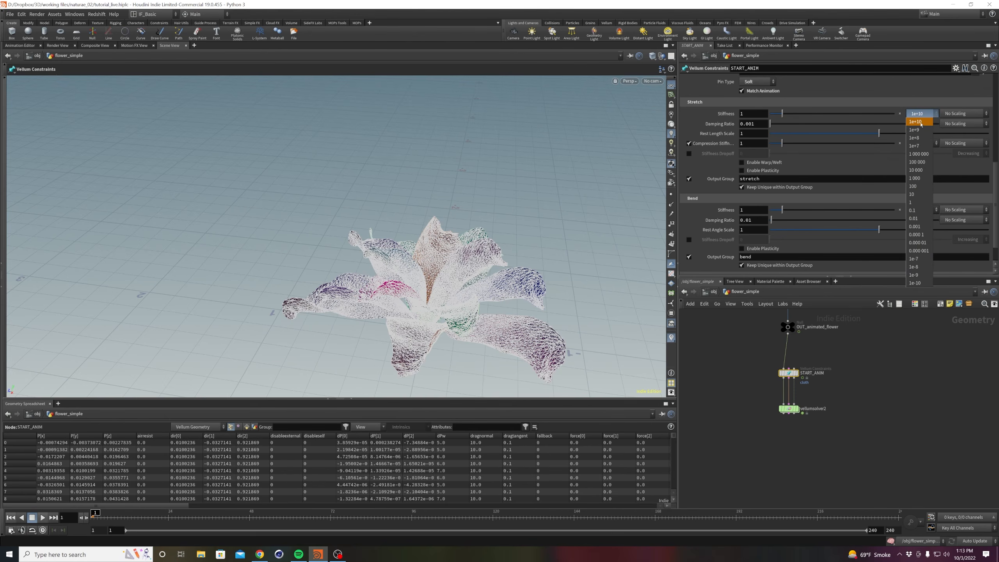
pyautogui.click(919, 154)
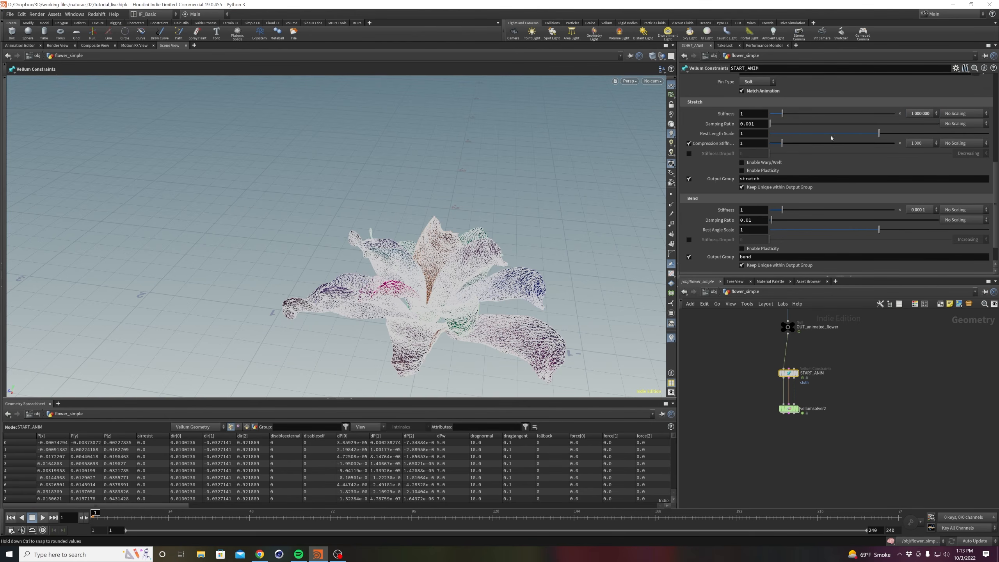
pyautogui.moveTo(750, 132); pyautogui.dragTo(748, 132)
pyautogui.write('1')
pyautogui.press('Return')
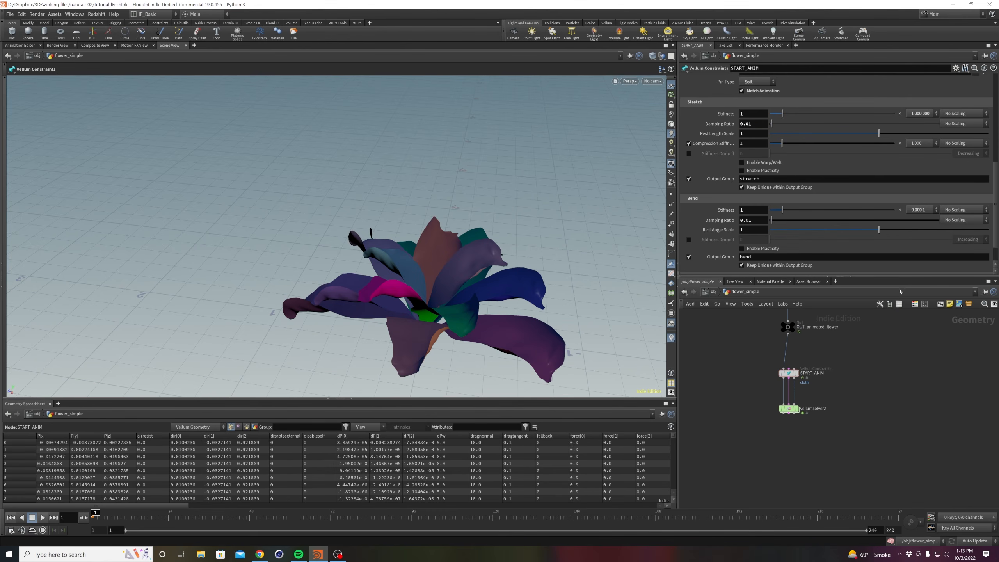
# Set START_ANIM's bend stiffness multiplier to 1e-7.
pyautogui.click(923, 211)
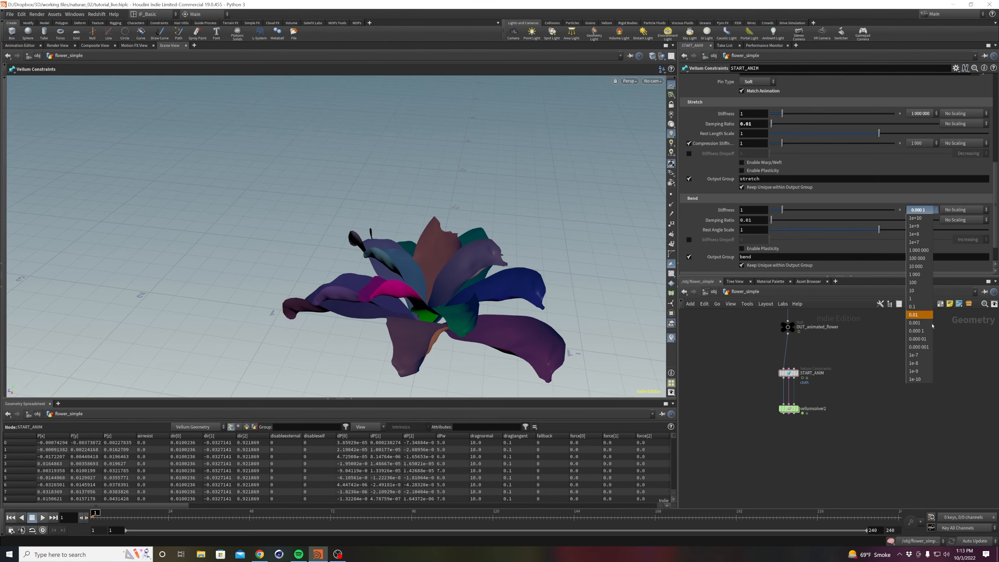
pyautogui.click(926, 356)
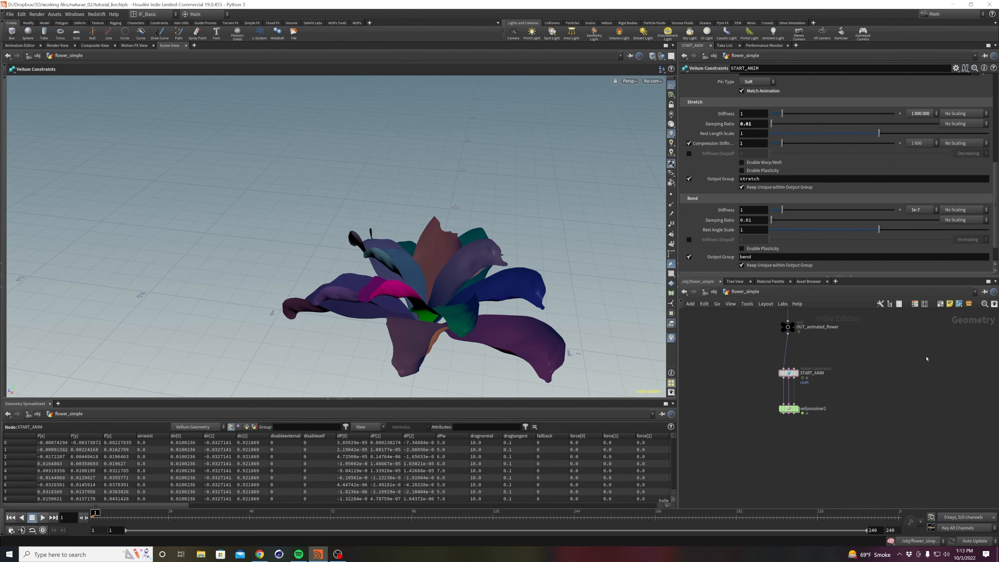
pyautogui.click(920, 210)
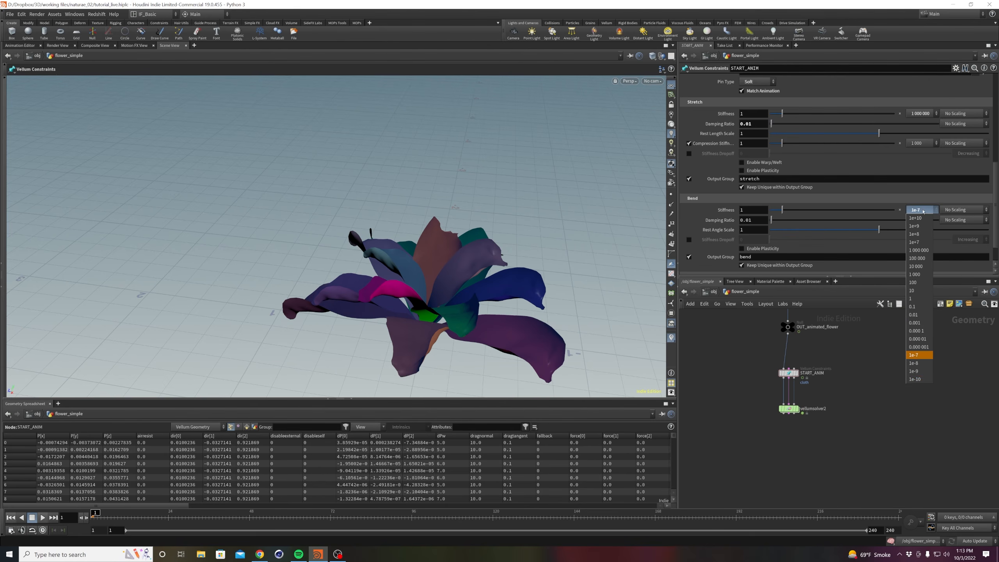
pyautogui.click(921, 356)
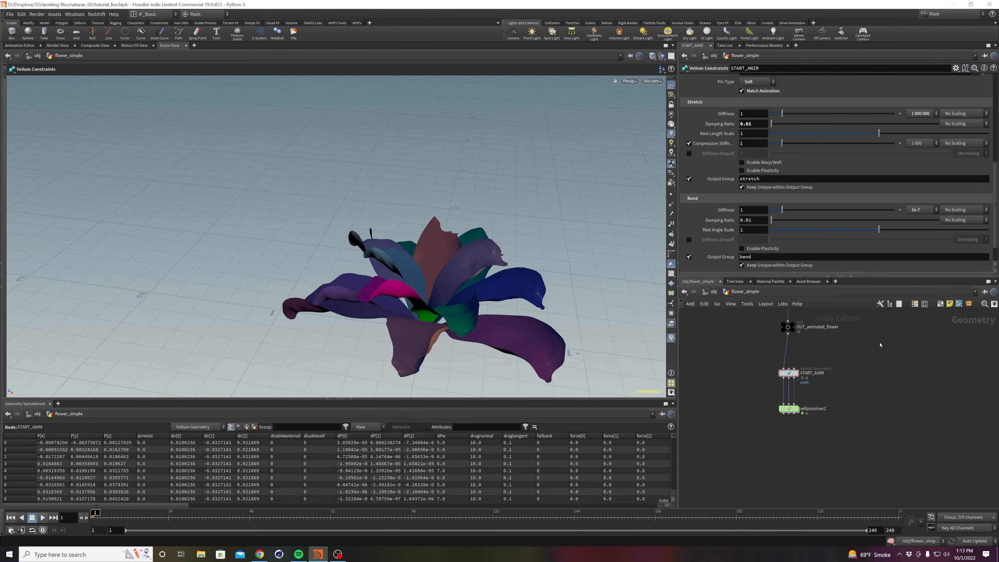
# Add a Vellum Constraints node between START_ANIM and the vellum solver.
pyautogui.press('Tab')
pyautogui.write('vellum p')
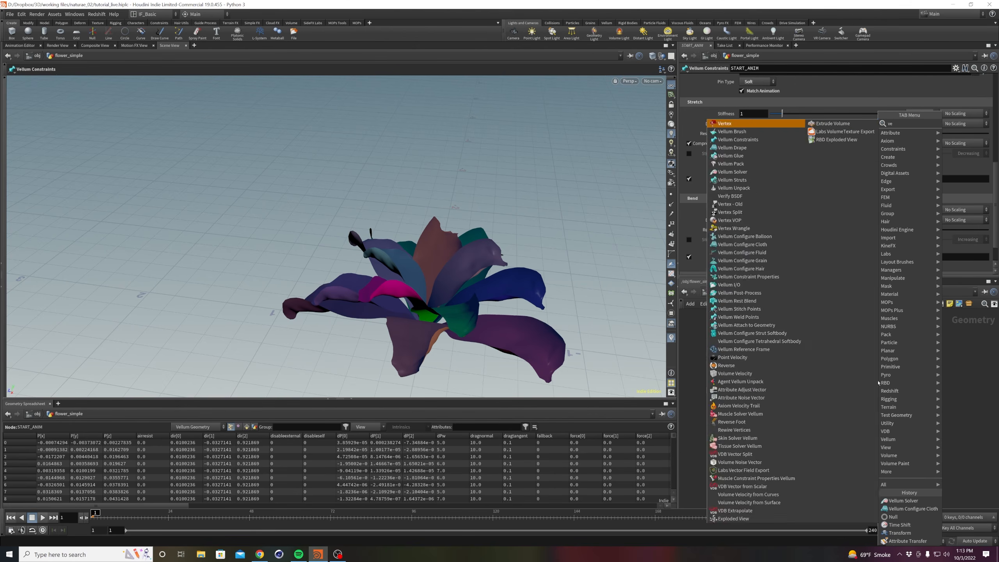
pyautogui.press('BackSpace')
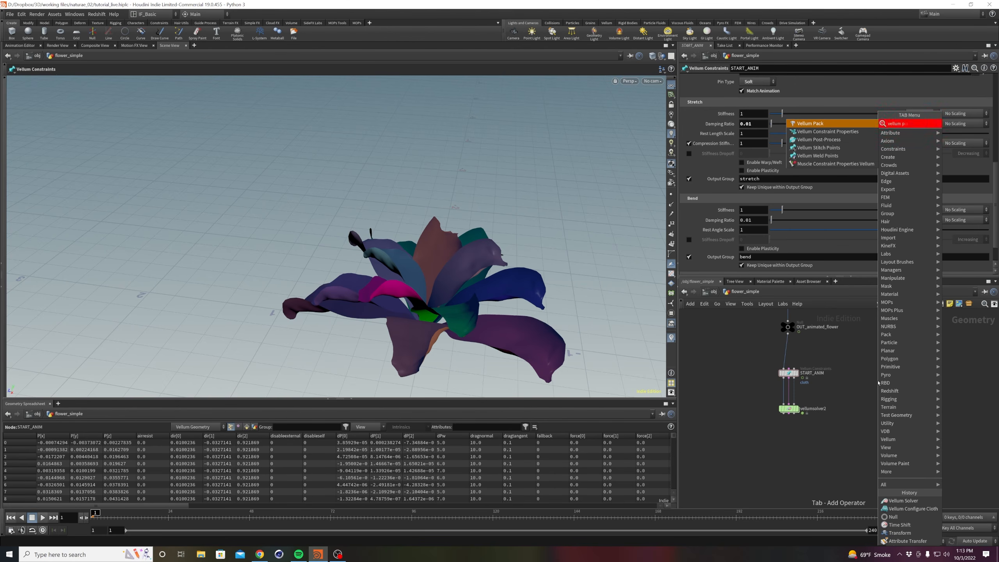
pyautogui.press('BackSpace')
pyautogui.write('const')
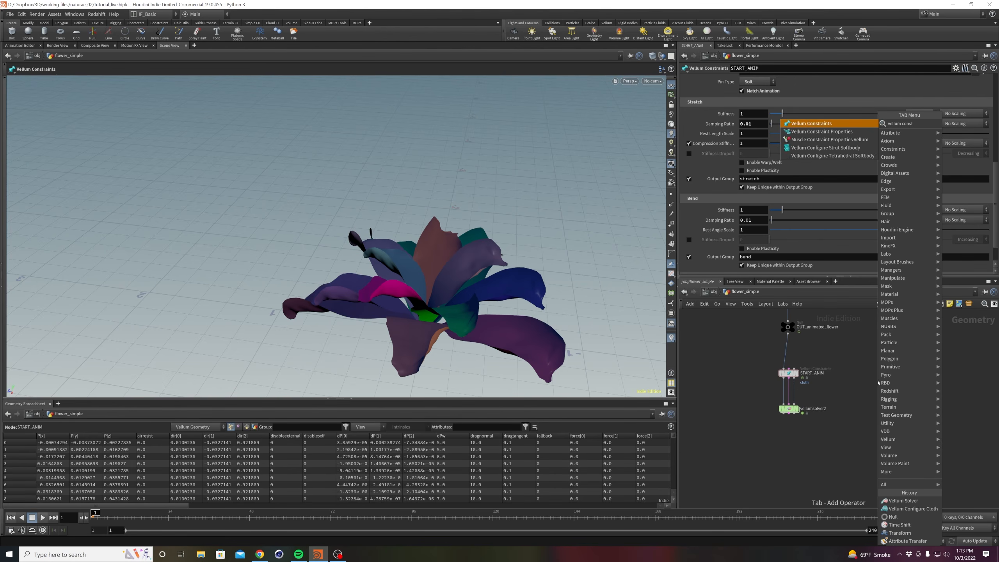
pyautogui.press('Return')
pyautogui.click(880, 382)
pyautogui.moveTo(878, 380); pyautogui.dragTo(788, 392)
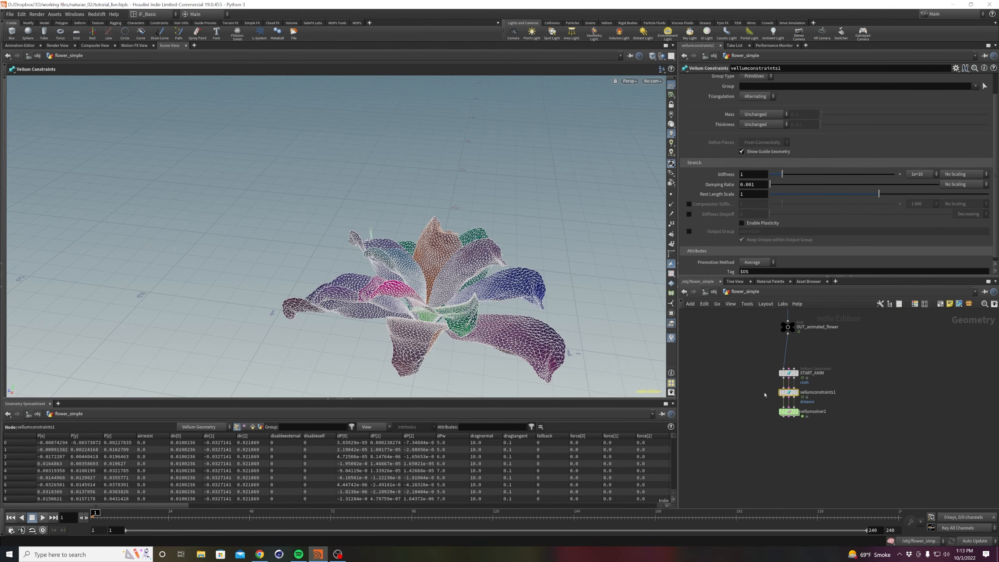
# Set the new constraints node to Pin to Target, with group type Points and * as the group.
pyautogui.scroll(2, 690, 149)
pyautogui.click(765, 79)
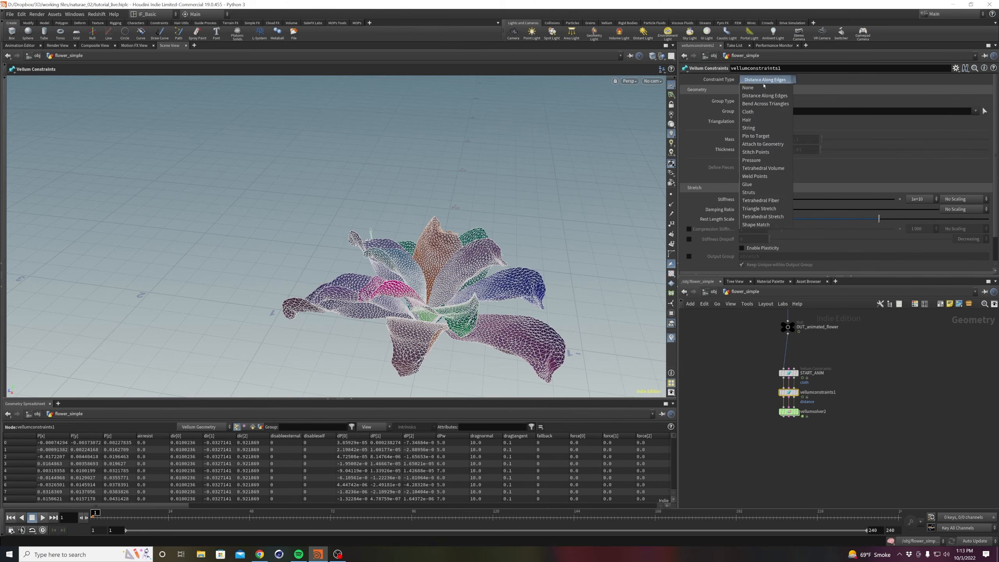
pyautogui.click(756, 136)
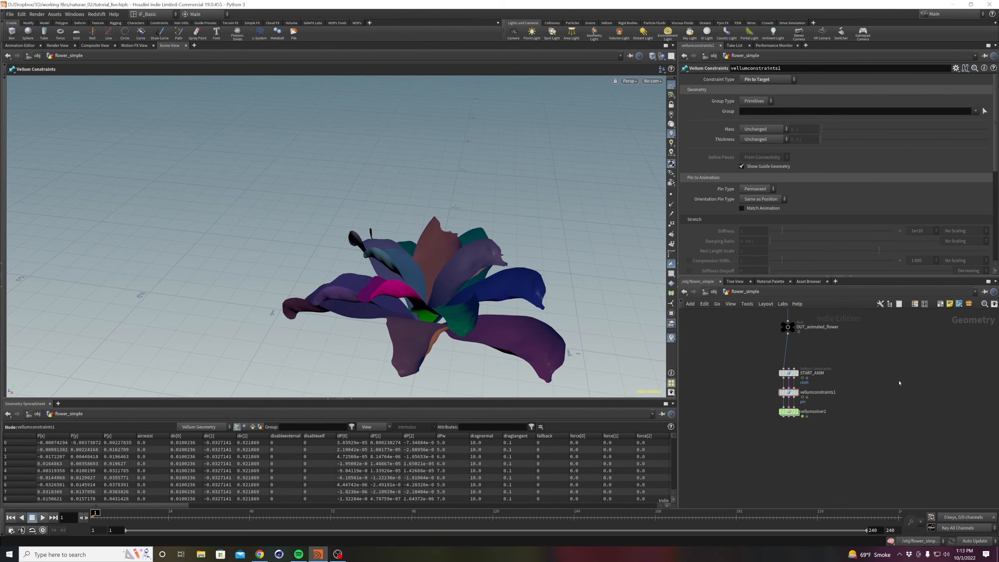
pyautogui.click(755, 101)
pyautogui.click(752, 108)
pyautogui.click(749, 115)
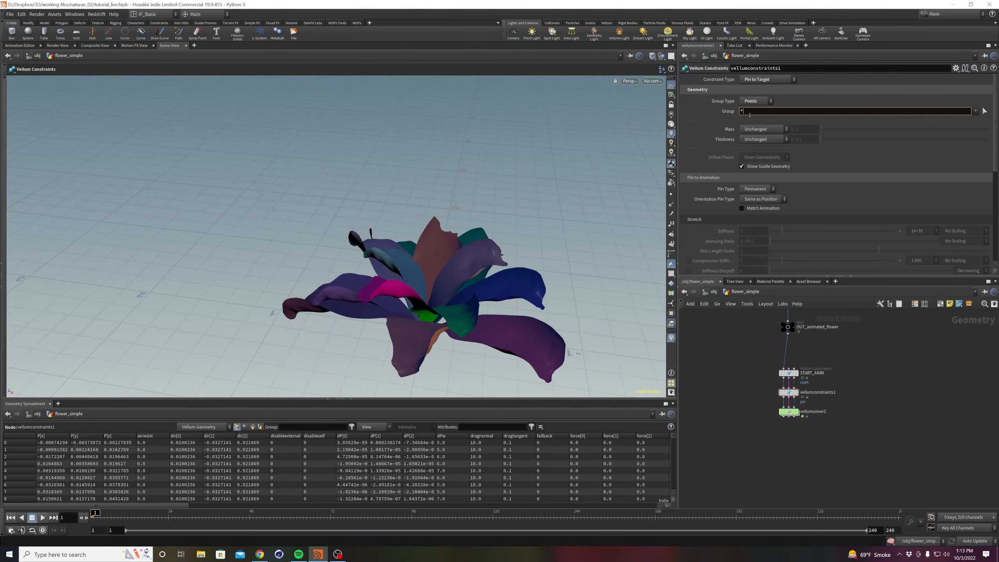
pyautogui.press('Return')
# Set the new pin constraint's Pin Type to Soft and enable Match Animation.
pyautogui.click(761, 193)
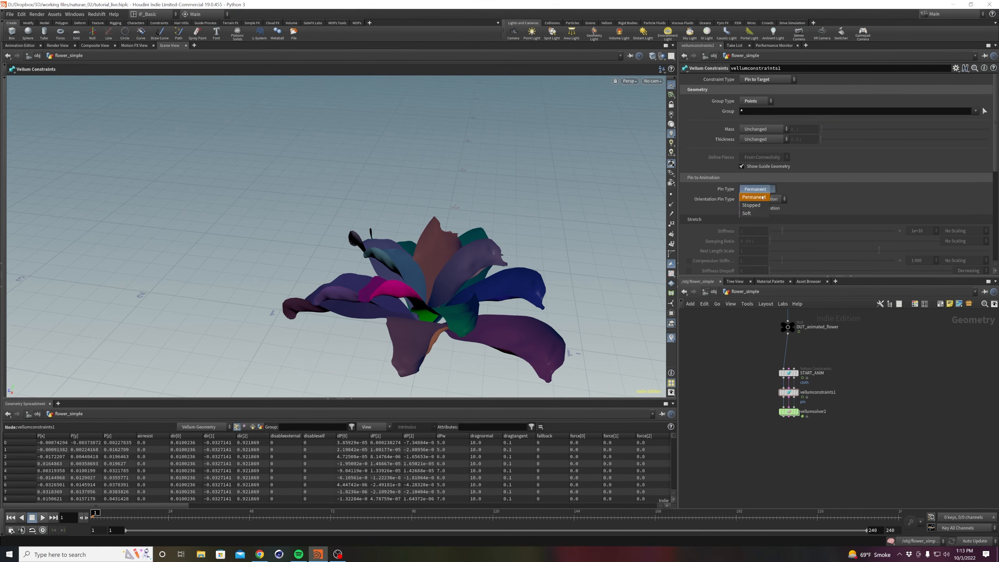
pyautogui.click(757, 207)
pyautogui.click(764, 201)
pyautogui.click(772, 213)
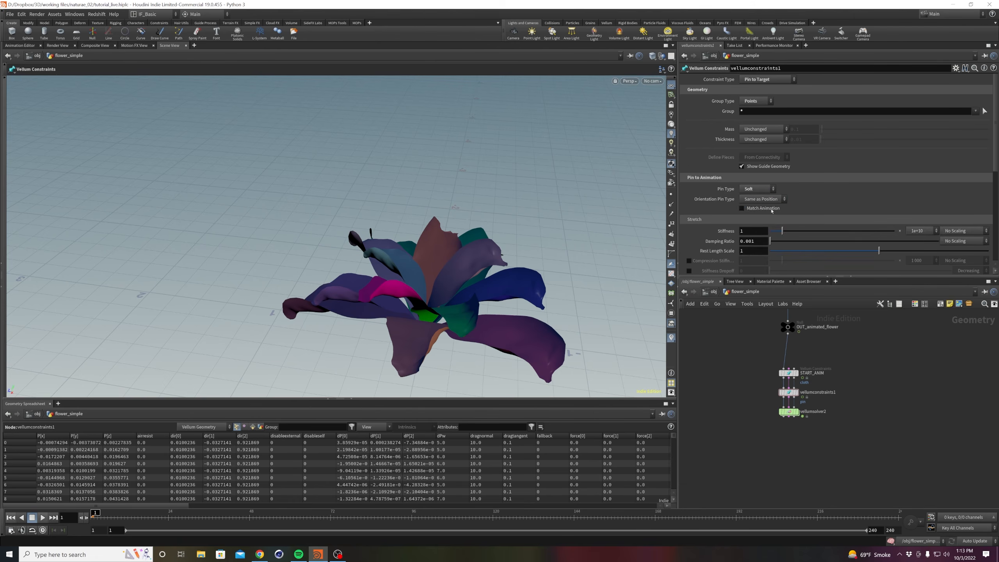
pyautogui.click(759, 209)
# Set the pin constraint's stretch stiffness multiplier to 0.0001 and its stretch damping ratio to 0.01.
pyautogui.click(788, 393)
pyautogui.scroll(-2, 836, 186)
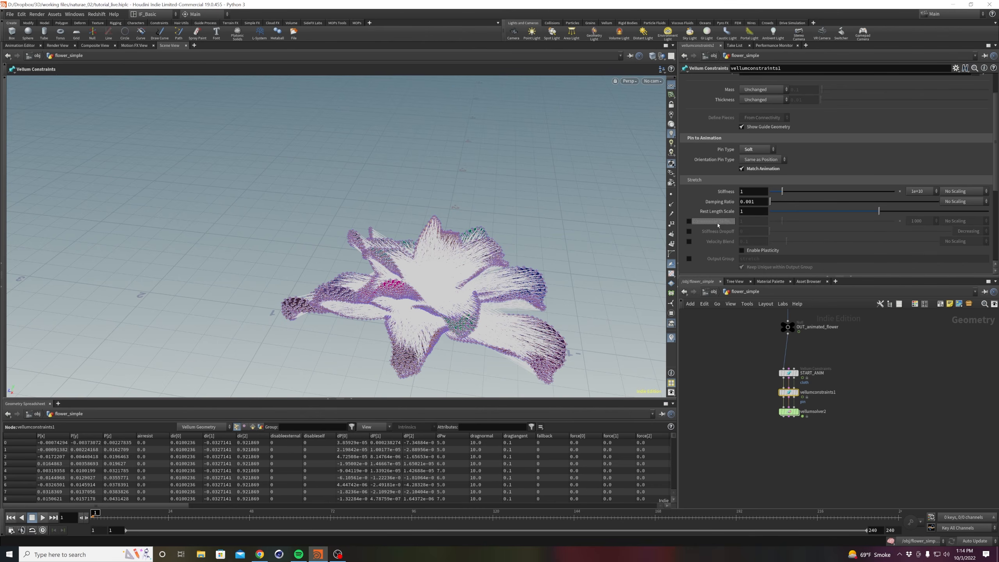
pyautogui.click(921, 191)
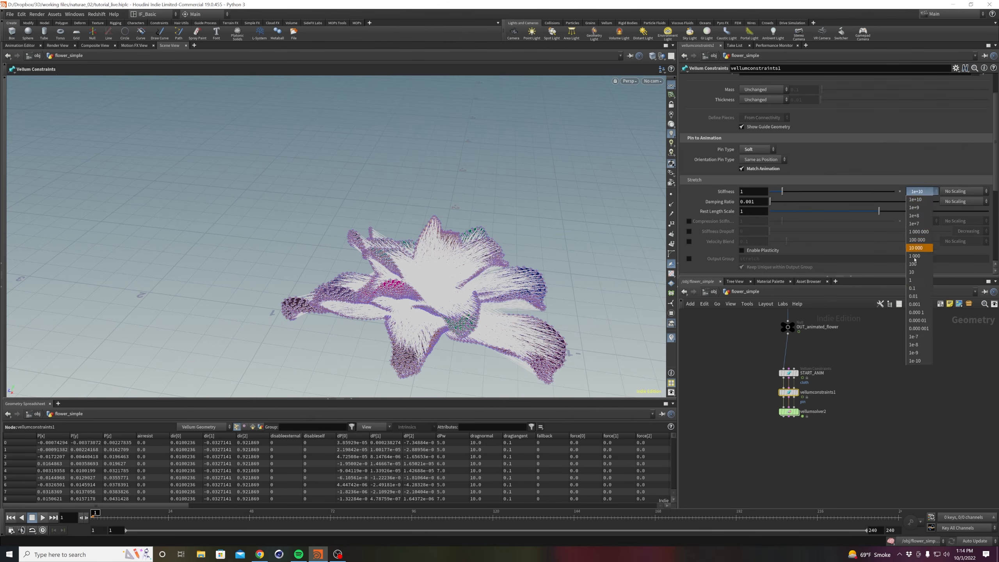
pyautogui.click(921, 313)
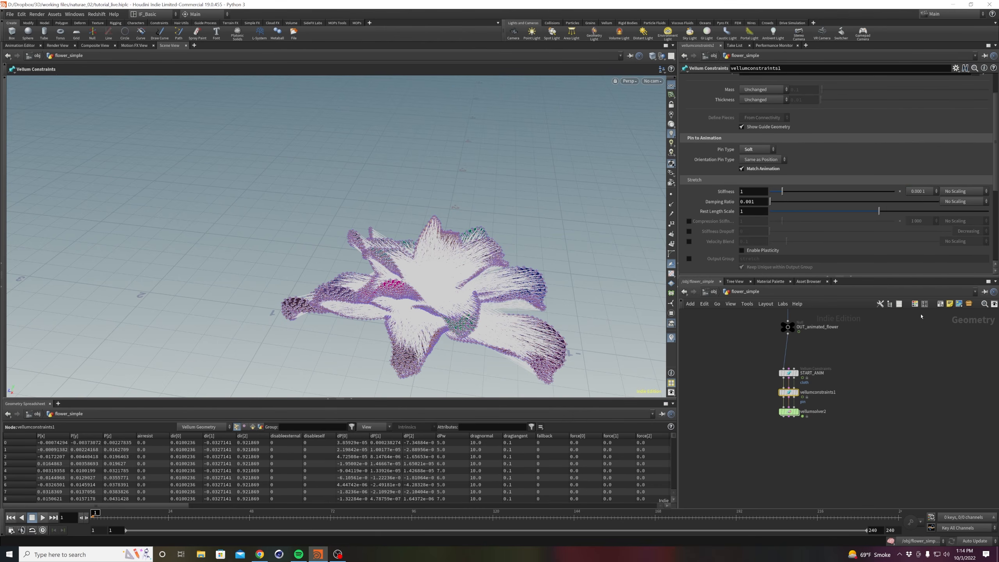
pyautogui.doubleClick(749, 202)
pyautogui.write('0.01')
pyautogui.press('Return')
# Set the pin constraint's bend and stretch stiffness multipliers to 0.001 and save the scene.
pyautogui.scroll(-5, 748, 232)
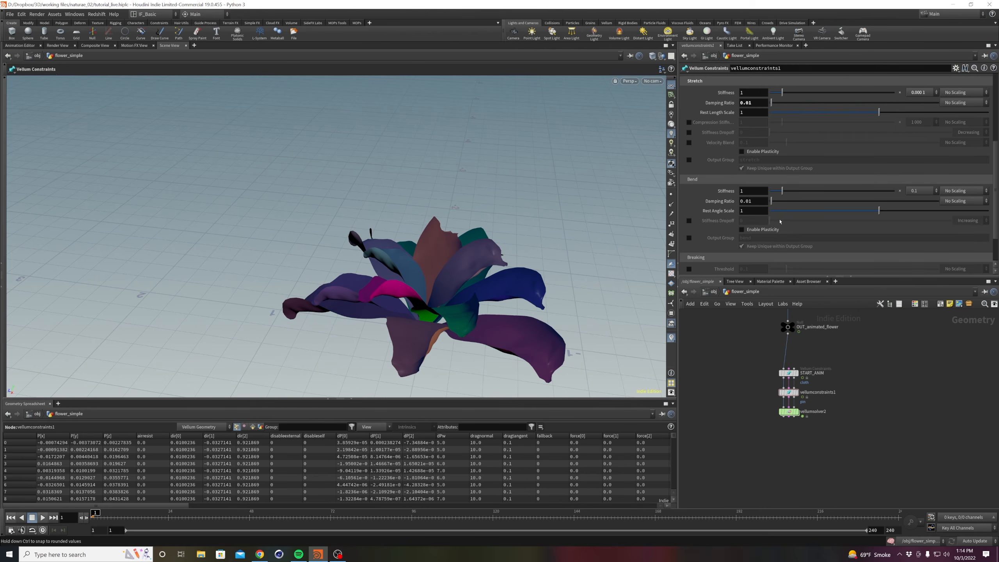
pyautogui.click(921, 191)
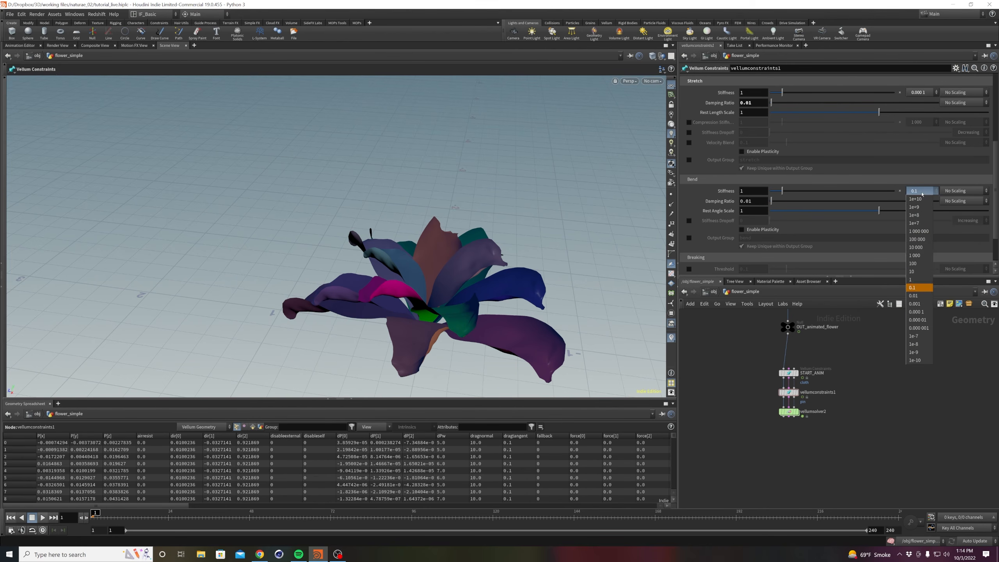
pyautogui.click(917, 304)
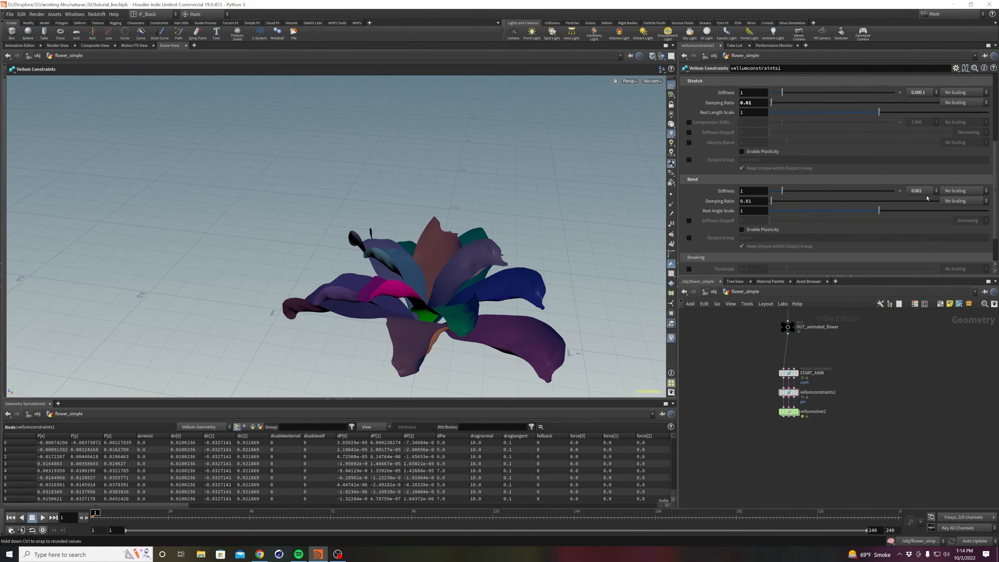
pyautogui.click(919, 92)
pyautogui.click(917, 205)
pyautogui.hotkey('ctrl', 's')
# Display the vellum solver, play the first frames of the simulation and return to frame 1.
pyautogui.moveTo(866, 407); pyautogui.dragTo(891, 397, button='middle')
pyautogui.click(822, 404)
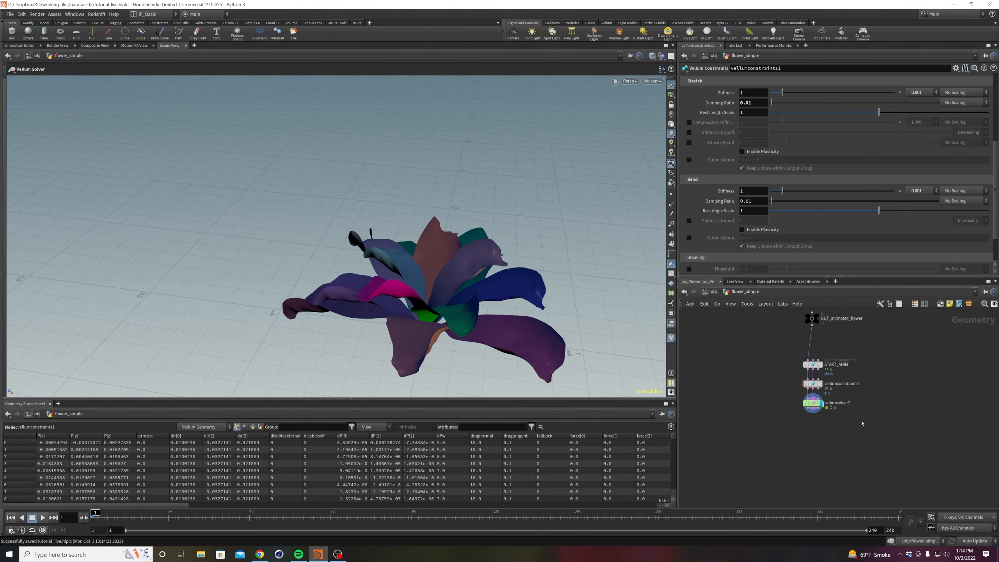
pyautogui.keyDown('alt'); pyautogui.moveTo(366, 275); pyautogui.dragTo(413, 274); pyautogui.keyUp('alt')
pyautogui.click(43, 518)
pyautogui.keyDown('alt'); pyautogui.moveTo(388, 319); pyautogui.dragTo(425, 335, button='right'); pyautogui.keyUp('alt')
pyautogui.click(43, 518)
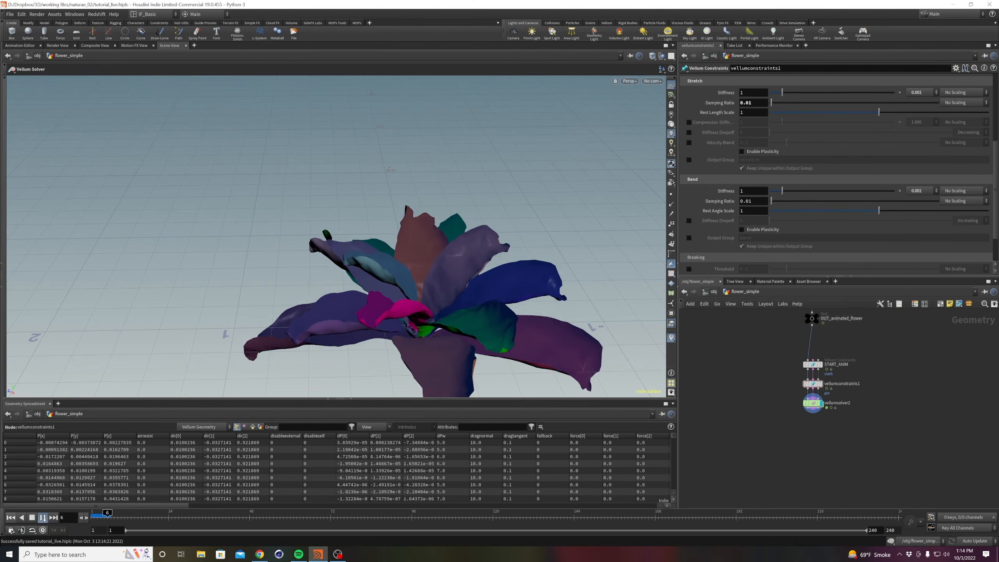
pyautogui.click(12, 520)
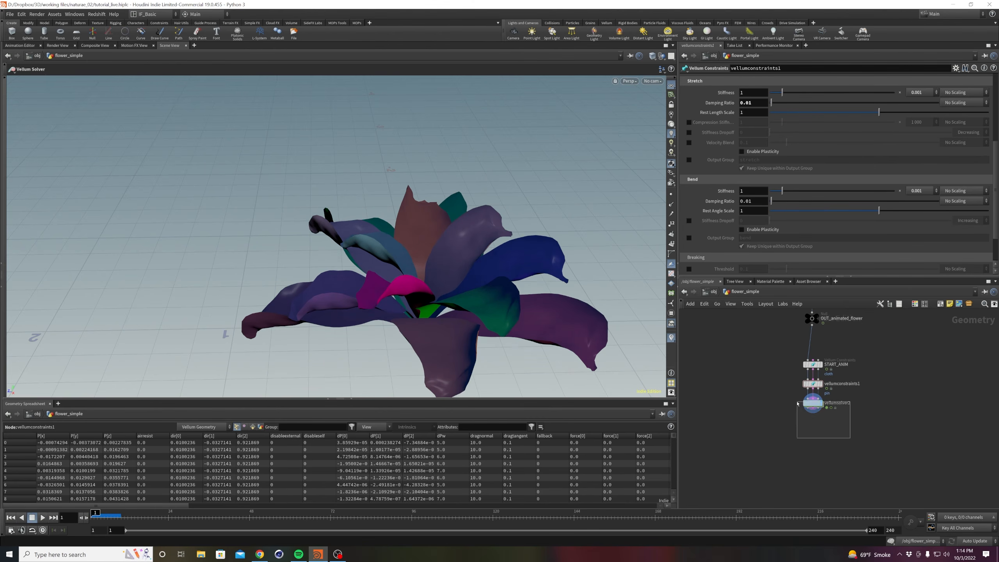
# Set the vellum solver's vertical gravity to 0.
pyautogui.click(813, 402)
pyautogui.click(707, 99)
pyautogui.doubleClick(853, 109)
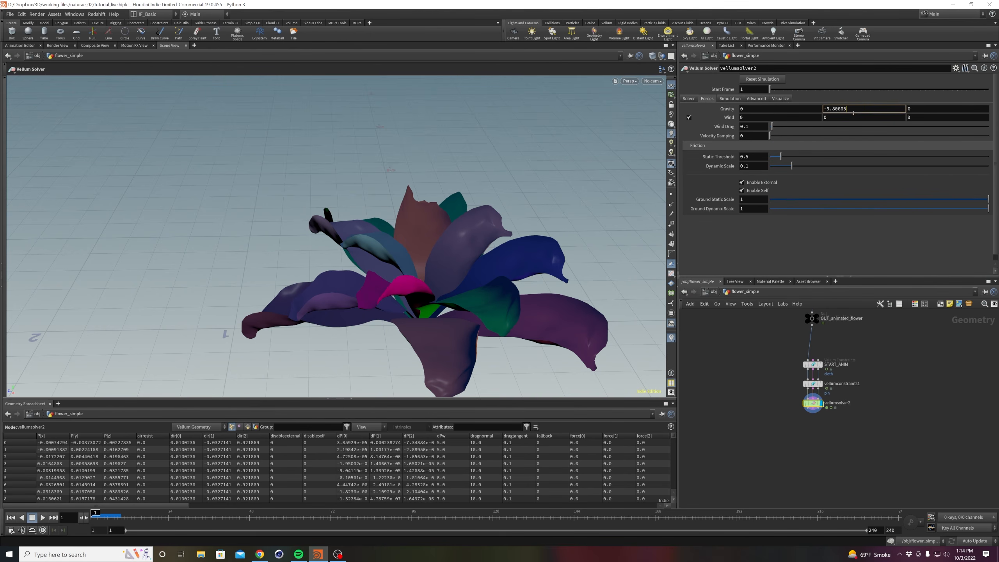
pyautogui.write('0')
pyautogui.press('Return')
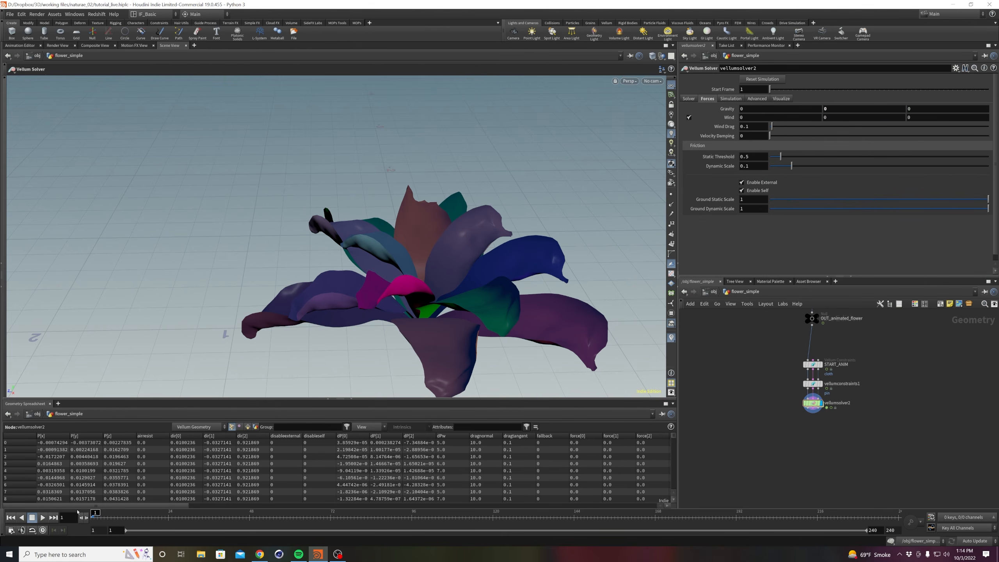
# Play the simulation without gravity, stop it and examine the petals up close.
pyautogui.click(43, 518)
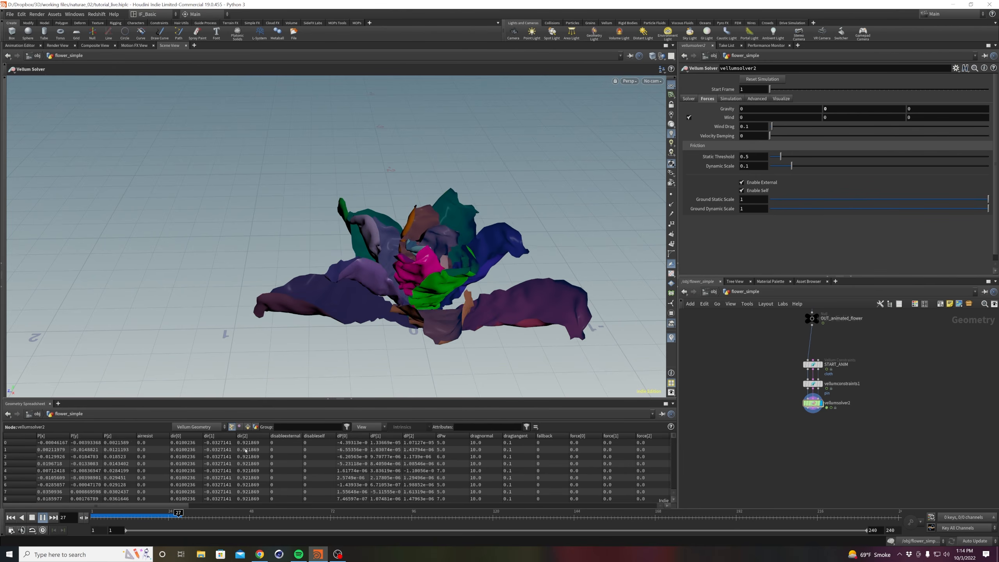
pyautogui.click(40, 520)
pyautogui.scroll(5, 411, 326)
pyautogui.keyDown('alt'); pyautogui.moveTo(413, 326); pyautogui.dragTo(450, 335); pyautogui.keyUp('alt')
pyautogui.keyDown('alt'); pyautogui.moveTo(441, 268); pyautogui.dragTo(444, 338, button='middle'); pyautogui.keyUp('alt')
pyautogui.keyDown('alt'); pyautogui.moveTo(405, 293); pyautogui.dragTo(427, 319); pyautogui.keyUp('alt')
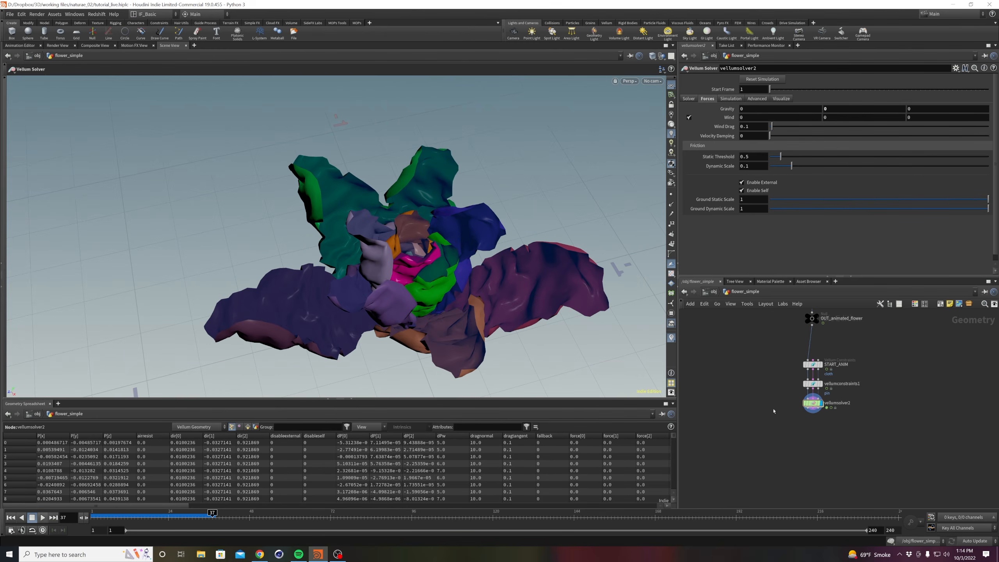
# Display OUT_animated_flower and scrub back to frame 1 to compare the original animation.
pyautogui.moveTo(787, 354); pyautogui.dragTo(792, 447, button='middle')
pyautogui.click(822, 409)
pyautogui.moveTo(212, 516); pyautogui.dragTo(93, 520)
pyautogui.moveTo(735, 456); pyautogui.dragTo(731, 365, button='middle')
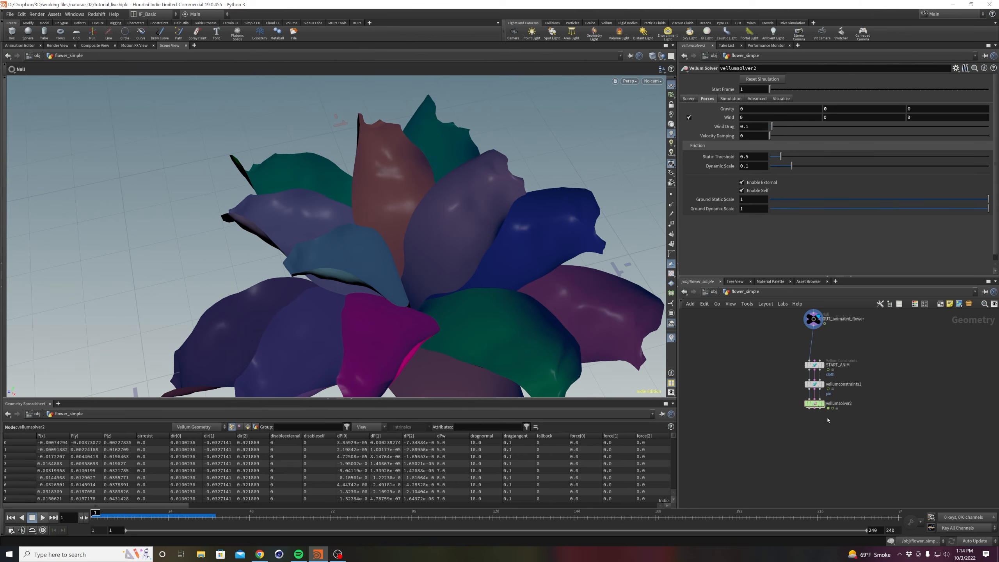
# Display the vellum solver again and play the petal simulation from frame 1.
pyautogui.click(823, 404)
pyautogui.scroll(-3, 363, 335)
pyautogui.keyDown('alt'); pyautogui.moveTo(363, 334); pyautogui.dragTo(397, 342); pyautogui.keyUp('alt')
pyautogui.click(43, 517)
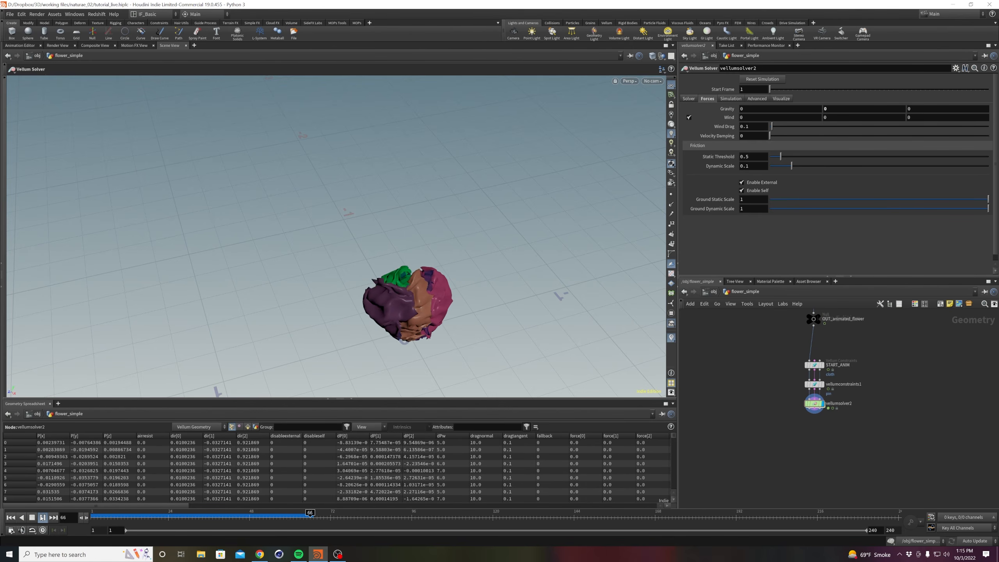
pyautogui.click(42, 517)
# Scrub through the cached simulation, return to frame 1 and save the scene.
pyautogui.moveTo(107, 516); pyautogui.dragTo(320, 518)
pyautogui.keyDown('alt'); pyautogui.moveTo(410, 289); pyautogui.dragTo(470, 302); pyautogui.keyUp('alt')
pyautogui.moveTo(274, 518); pyautogui.dragTo(93, 518)
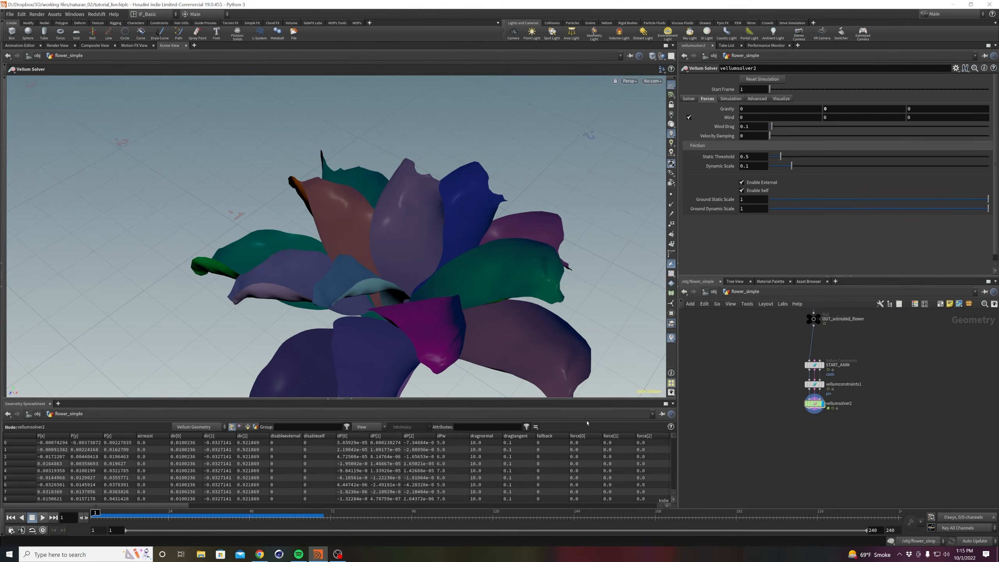
pyautogui.hotkey('ctrl', 's')
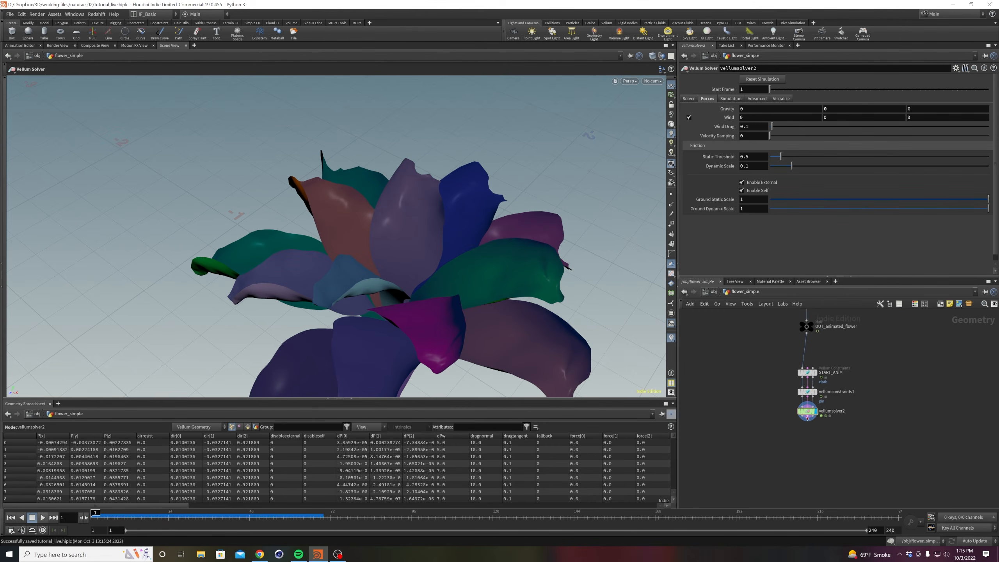
# Inside the vellum solver, add a Vellum Rest Blend node and connect it to the FORCE output.
pyautogui.doubleClick(810, 412)
pyautogui.press('Tab')
pyautogui.write('vel')
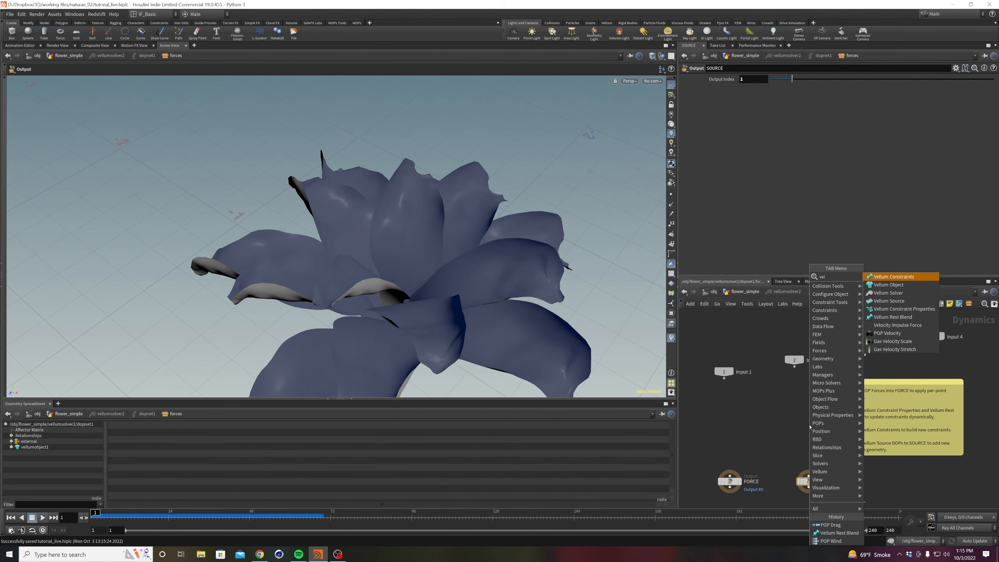
pyautogui.write('lum res')
pyautogui.press('Return')
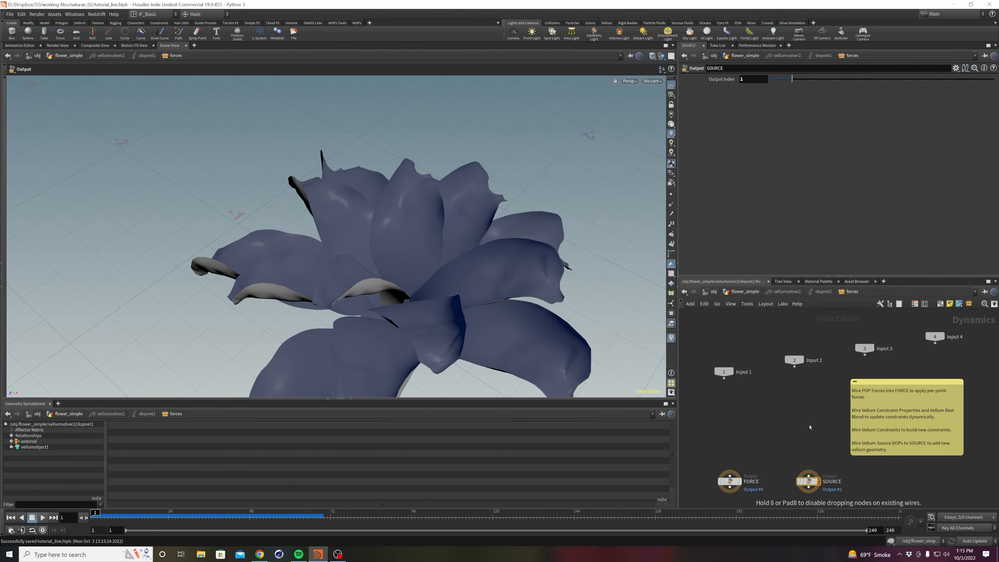
pyautogui.click(732, 432)
pyautogui.moveTo(730, 435); pyautogui.dragTo(731, 472)
# Set the rest blend to update Each Frame and use SOP /obj/flower_simple/START_ANIM as its source.
pyautogui.click(772, 89)
pyautogui.click(769, 105)
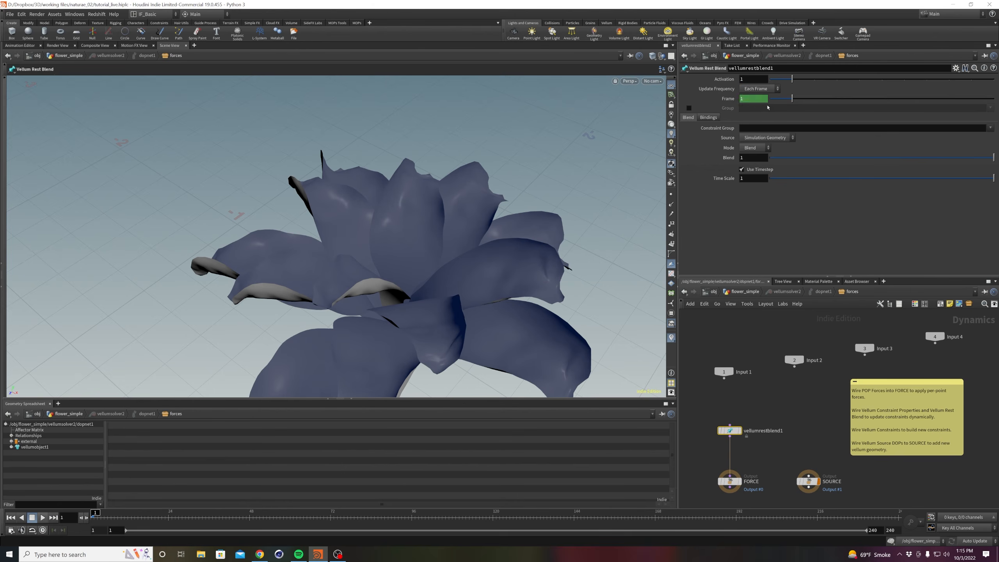
pyautogui.click(767, 138)
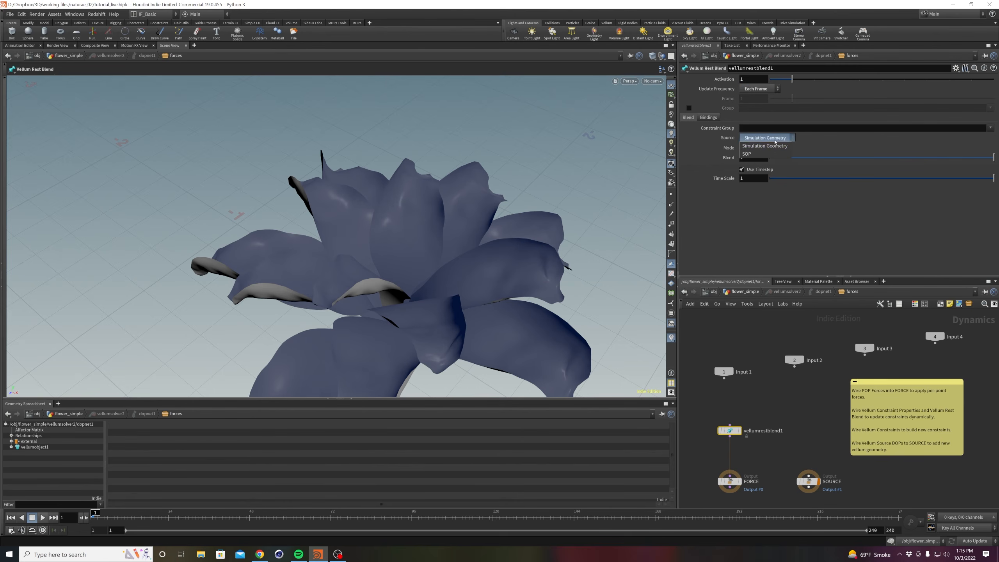
pyautogui.click(767, 150)
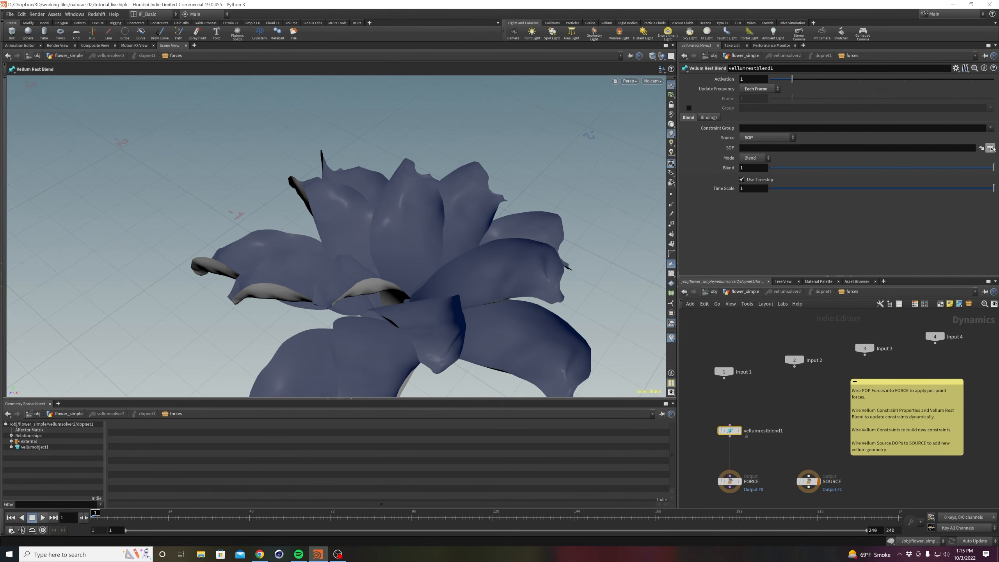
pyautogui.click(991, 149)
pyautogui.scroll(10, 956, 166)
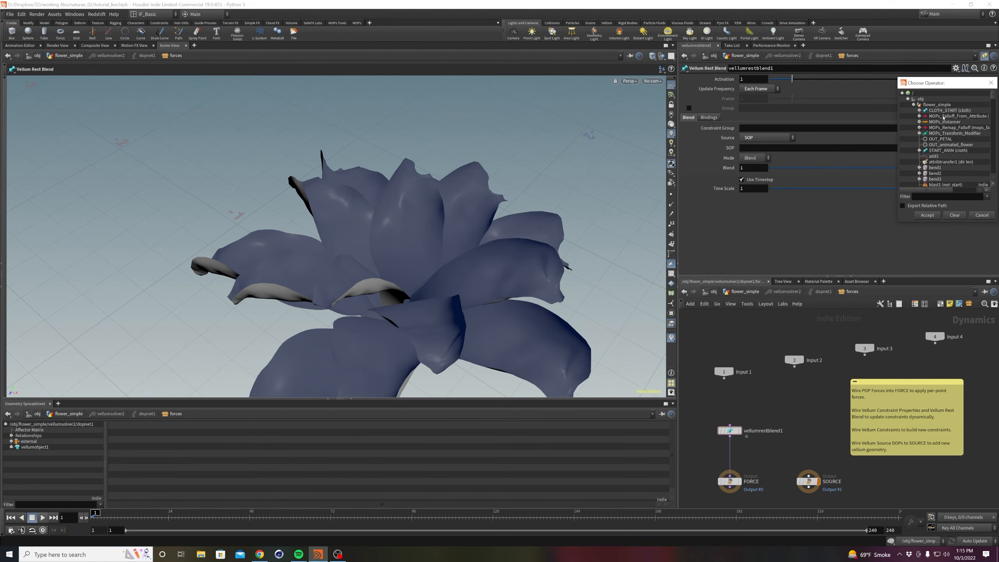
pyautogui.doubleClick(946, 151)
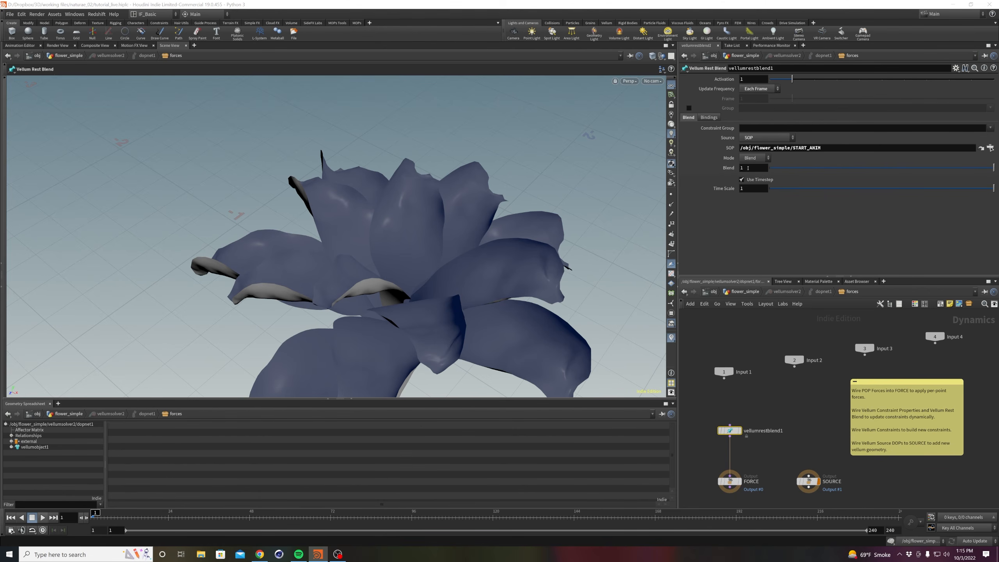
# Try a Blend value of 0 on the rest blend node and set it back to 1.
pyautogui.moveTo(787, 167); pyautogui.dragTo(766, 170)
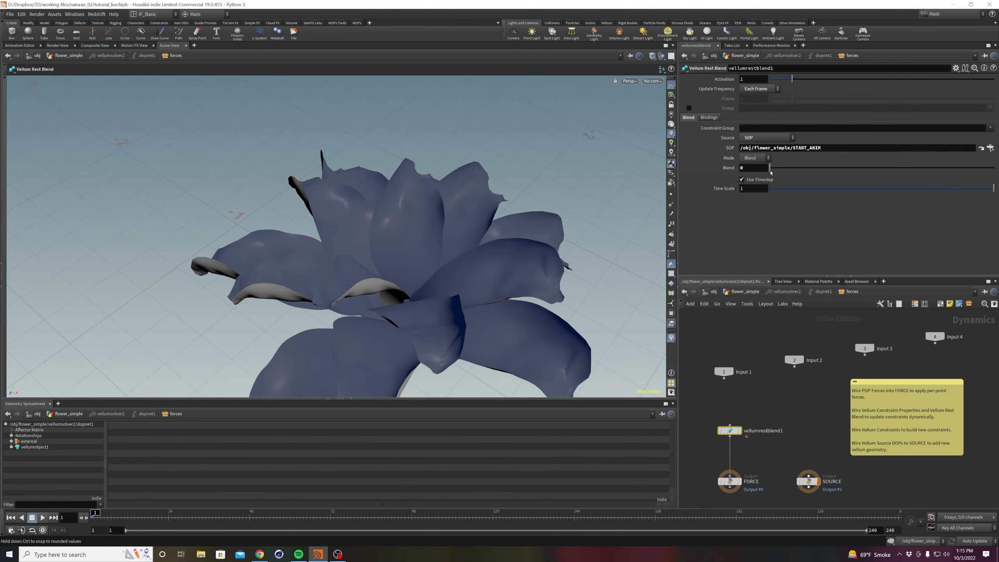
pyautogui.moveTo(770, 168); pyautogui.dragTo(995, 168)
pyautogui.scroll(-2, 356, 280)
pyautogui.keyDown('alt'); pyautogui.moveTo(360, 280); pyautogui.dragTo(392, 288); pyautogui.keyUp('alt')
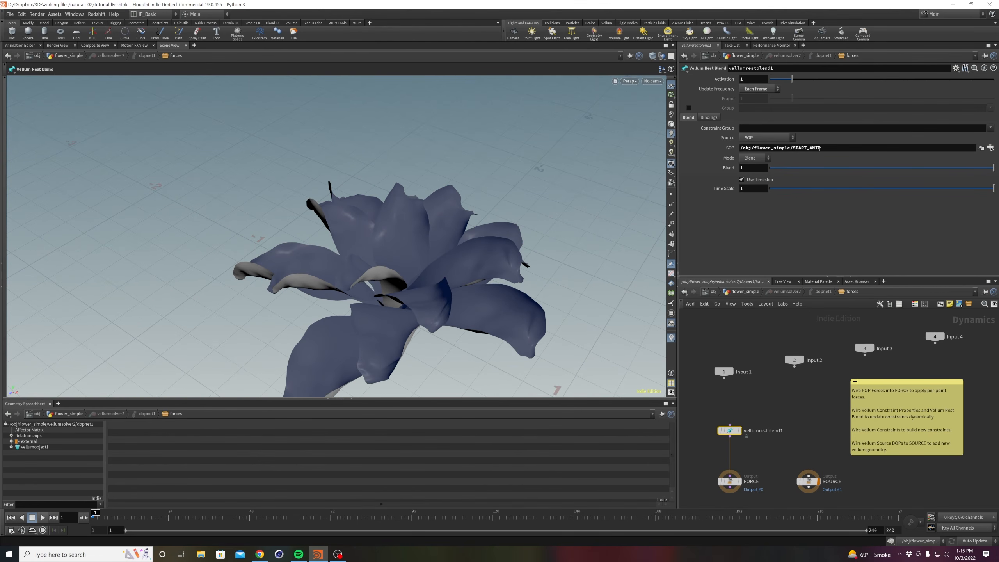
# Insert a POP Drag node between the rest blend node and the FORCE output, and return to the flower_simple network.
pyautogui.click(753, 170)
pyautogui.press('Return')
pyautogui.press('Tab')
pyautogui.write('dr')
pyautogui.press('Down')
pyautogui.press('Down')
pyautogui.press('Return')
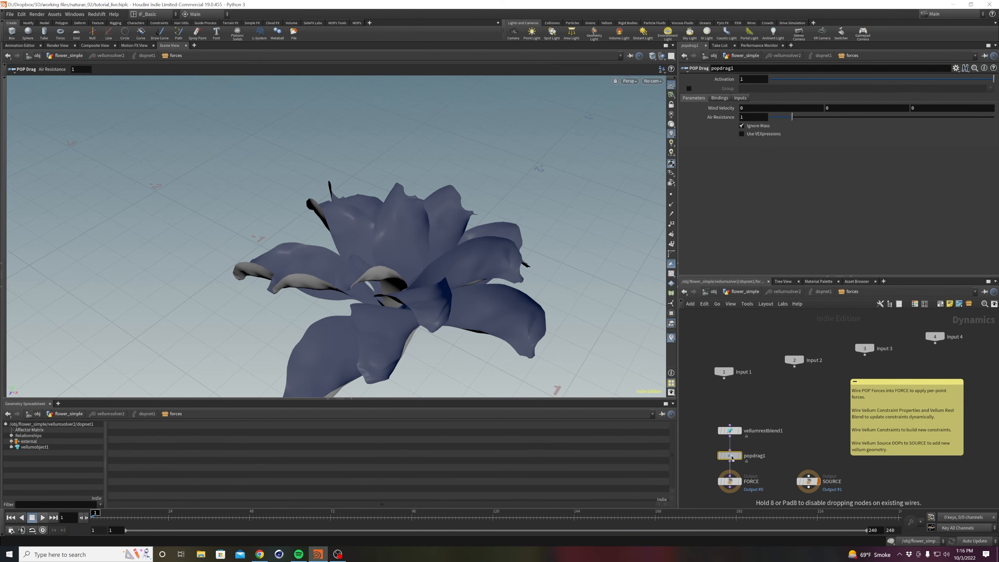
pyautogui.press('u')
pyautogui.press('u')
pyautogui.press('u')
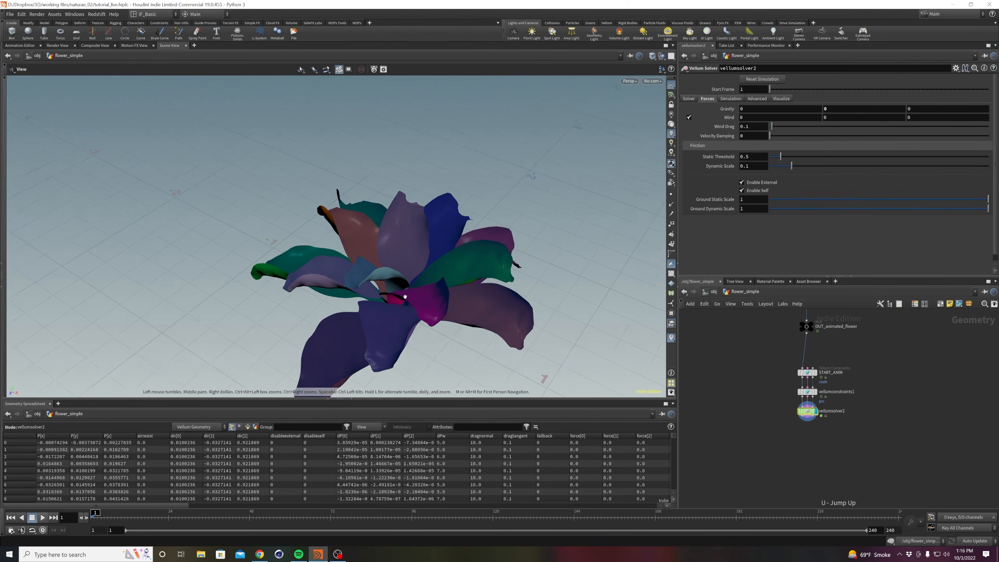
# Simulate the flower closing with the added drag, and check the petals by playing it forward and backward to frame 1.
pyautogui.moveTo(405, 296); pyautogui.dragTo(396, 299)
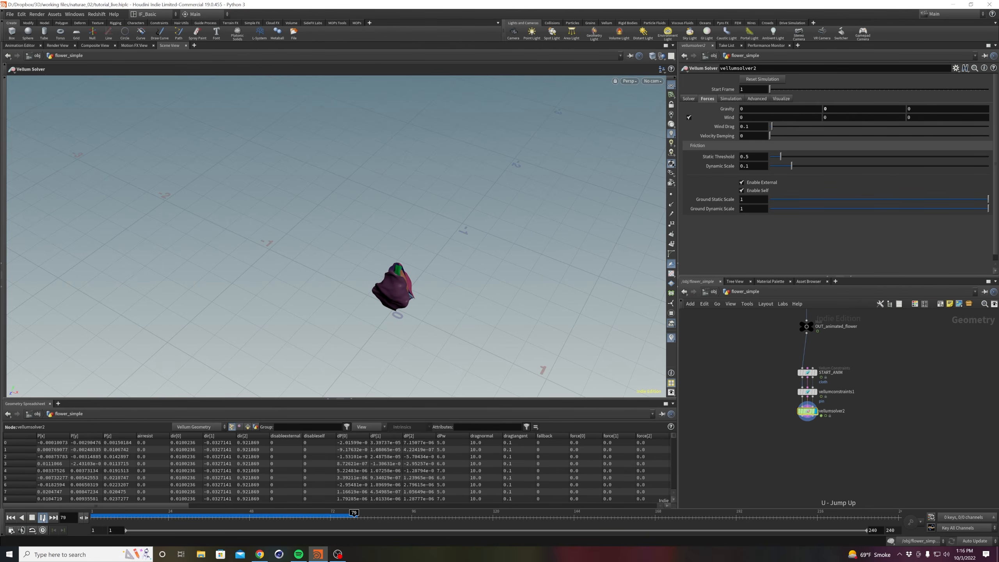
pyautogui.scroll(3, 437, 276)
pyautogui.keyDown('alt'); pyautogui.moveTo(442, 236); pyautogui.dragTo(276, 260); pyautogui.keyUp('alt')
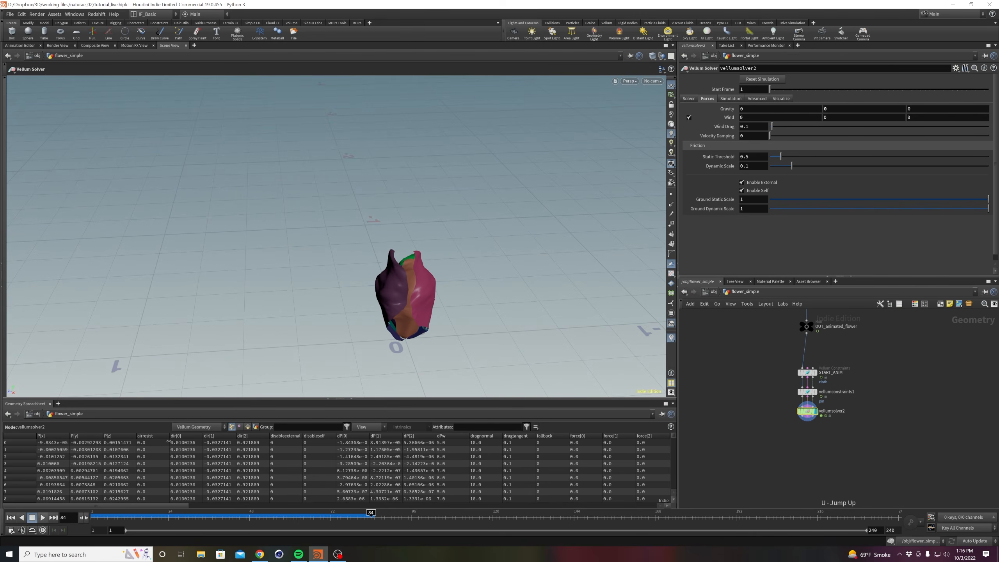
pyautogui.click(44, 517)
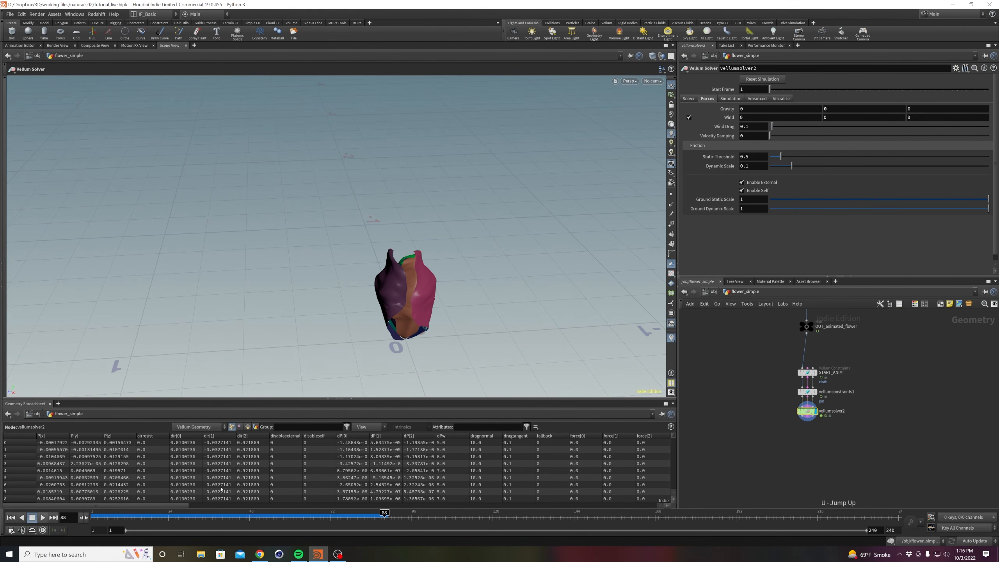
pyautogui.click(23, 517)
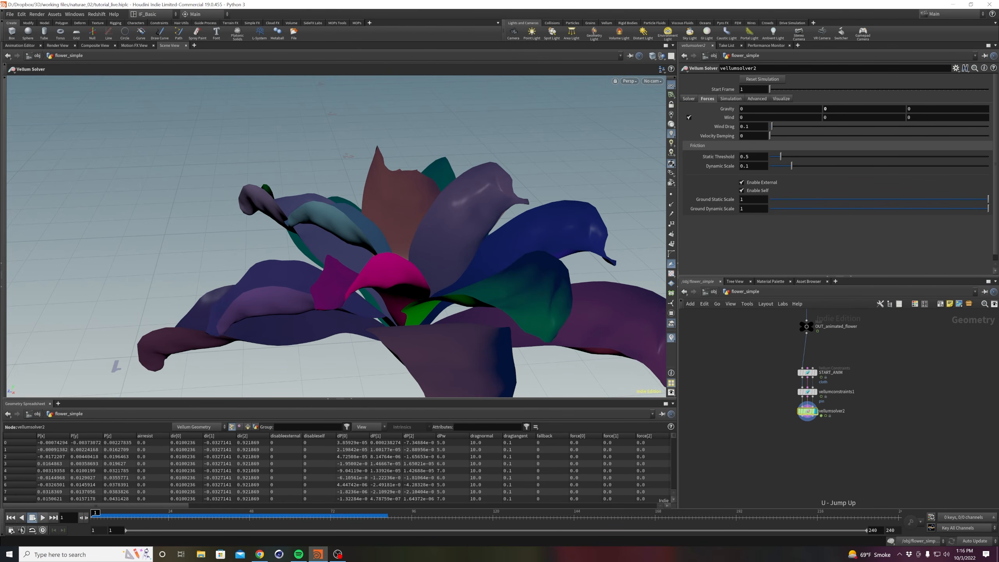
pyautogui.click(43, 518)
pyautogui.click(22, 518)
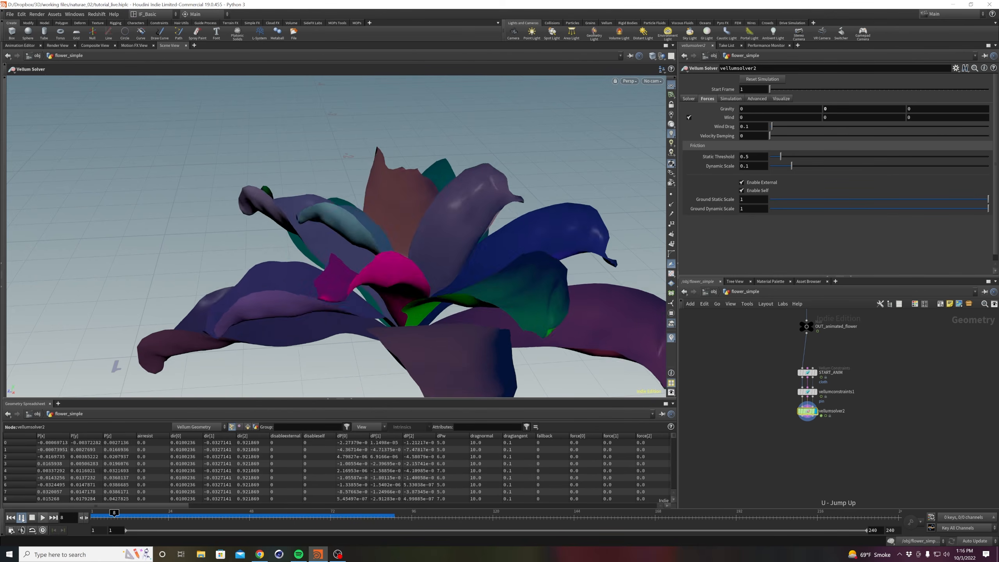
pyautogui.keyDown('alt'); pyautogui.moveTo(404, 306); pyautogui.dragTo(418, 320); pyautogui.keyUp('alt')
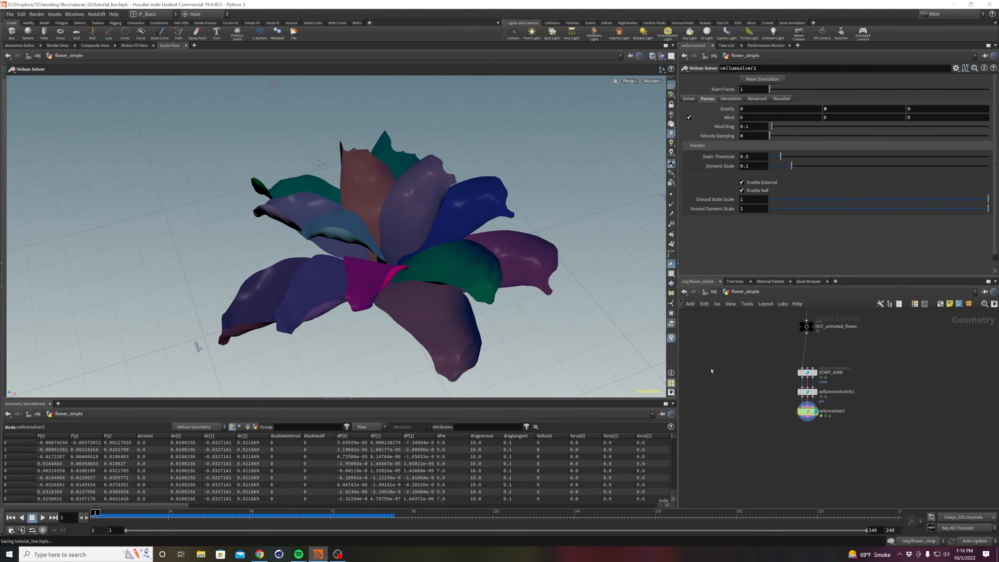
# Review the flower_simple network from the first petal nodes down through the MOPs phyllotaxis setup to the Deintersect section.
pyautogui.moveTo(730, 353); pyautogui.dragTo(736, 433, button='middle')
pyautogui.scroll(-5, 736, 433)
pyautogui.moveTo(805, 315); pyautogui.dragTo(801, 516, button='middle')
pyautogui.scroll(4, 783, 450)
pyautogui.moveTo(781, 453); pyautogui.dragTo(817, 419, button='middle')
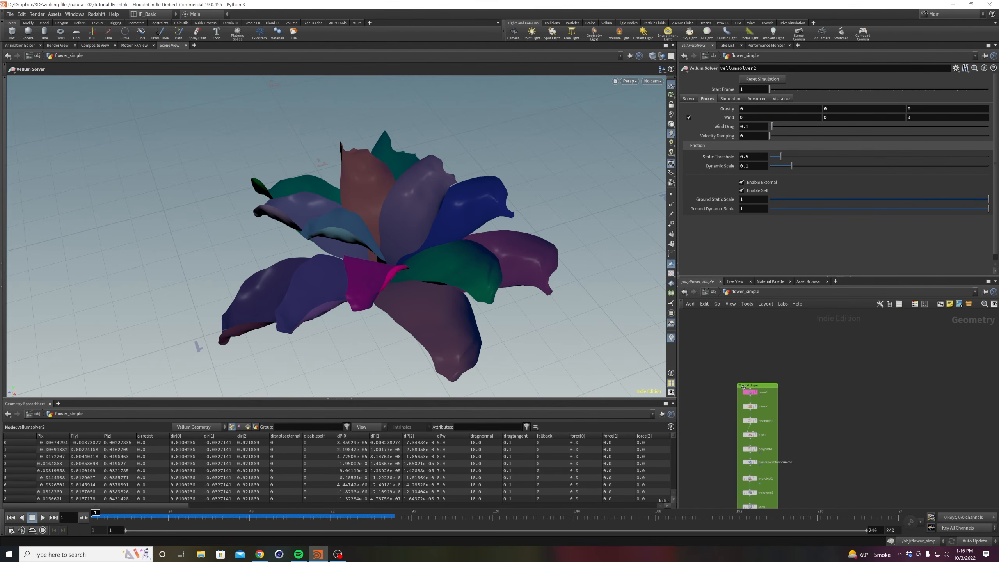
pyautogui.moveTo(710, 458); pyautogui.dragTo(713, 388, button='middle')
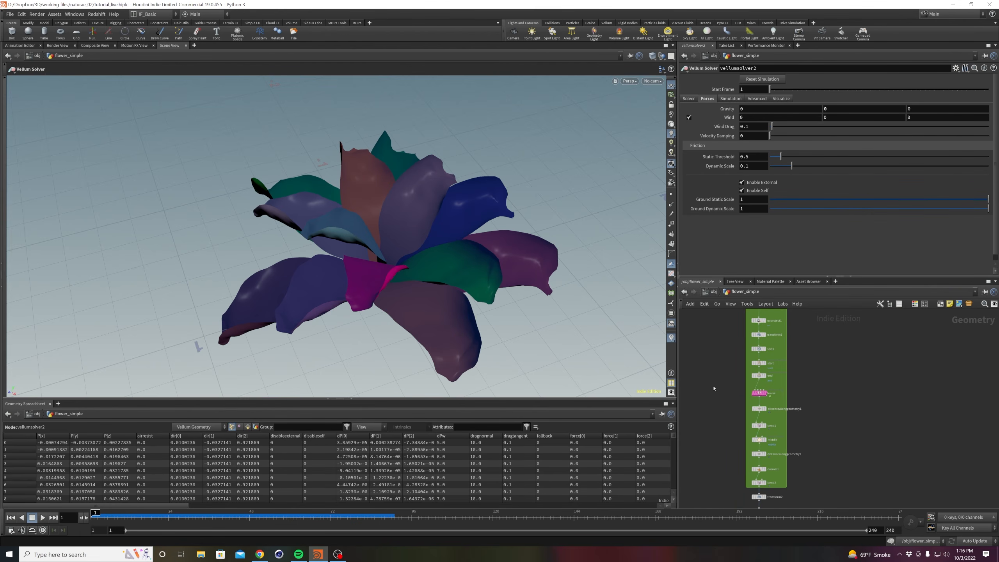
pyautogui.moveTo(722, 461); pyautogui.dragTo(728, 352, button='middle')
pyautogui.scroll(-1, 543, 227)
pyautogui.keyDown('alt'); pyautogui.moveTo(541, 227); pyautogui.dragTo(529, 199); pyautogui.keyUp('alt')
pyautogui.moveTo(815, 452); pyautogui.dragTo(806, 393, button='middle')
pyautogui.scroll(4, 797, 418)
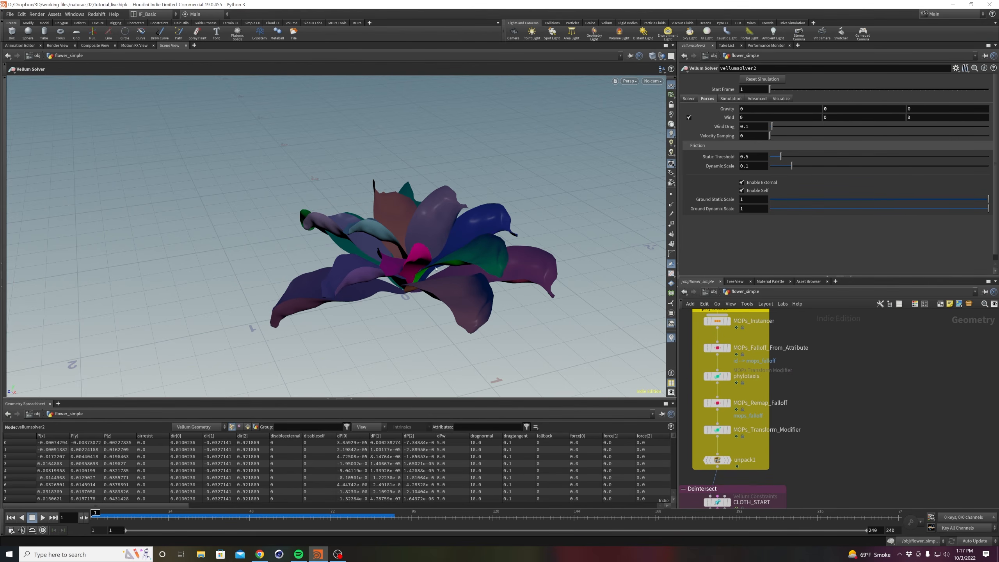
pyautogui.scroll(-3, 814, 425)
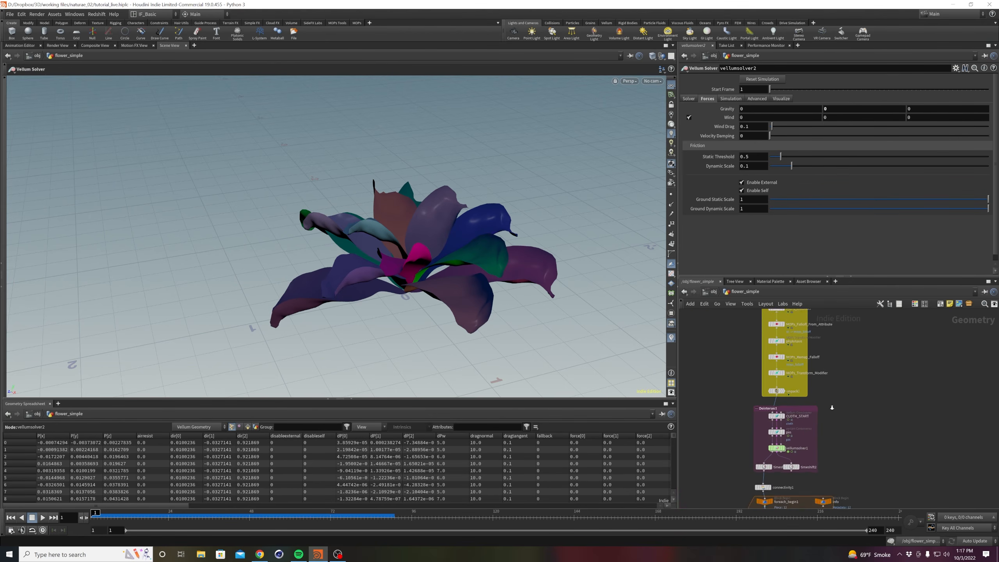
# Scrub the cached frames and play the flower simulation forward and in reverse to check the closing motion.
pyautogui.moveTo(140, 512); pyautogui.dragTo(213, 519)
pyautogui.scroll(2, 801, 364)
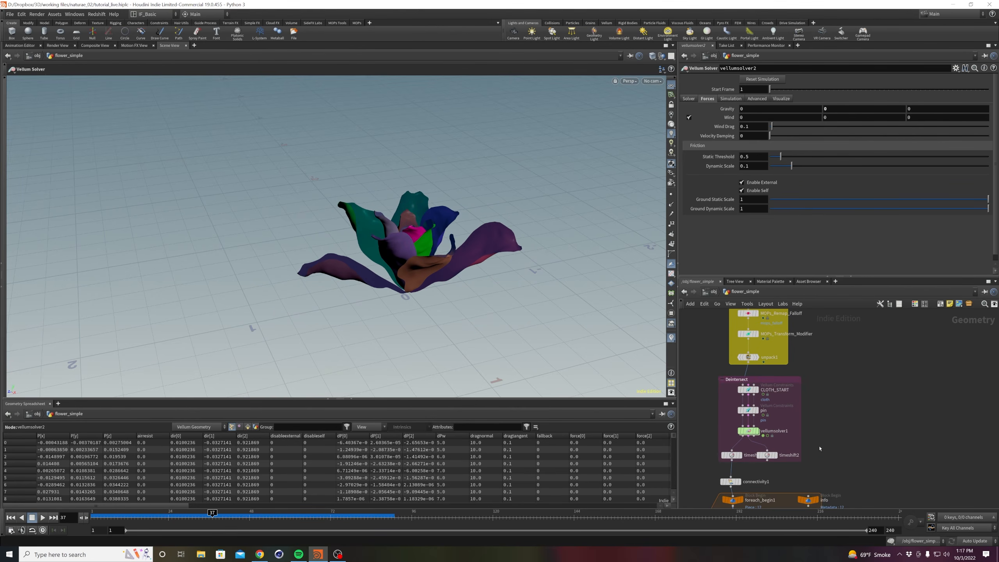
pyautogui.moveTo(819, 449); pyautogui.dragTo(821, 393, button='middle')
pyautogui.moveTo(120, 516)
pyautogui.mouseDown()
pyautogui.moveTo(361, 516)
pyautogui.moveTo(221, 517)
pyautogui.mouseUp()
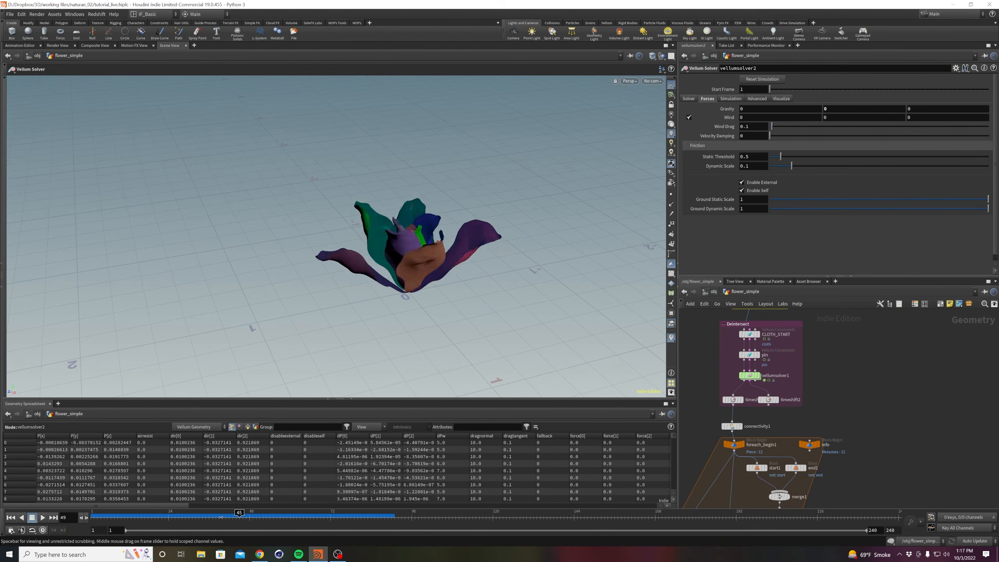
pyautogui.click(42, 518)
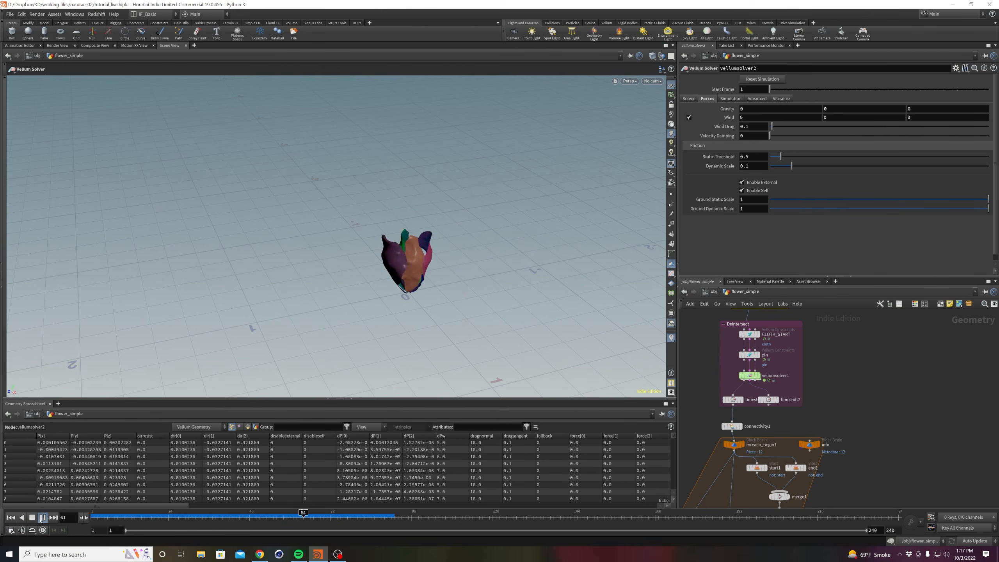
pyautogui.click(21, 517)
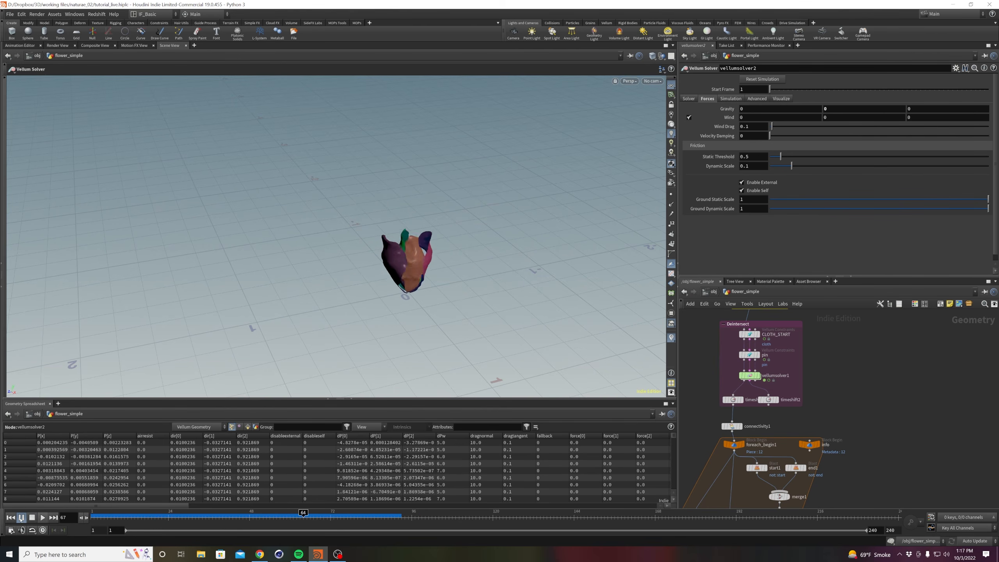
pyautogui.click(42, 517)
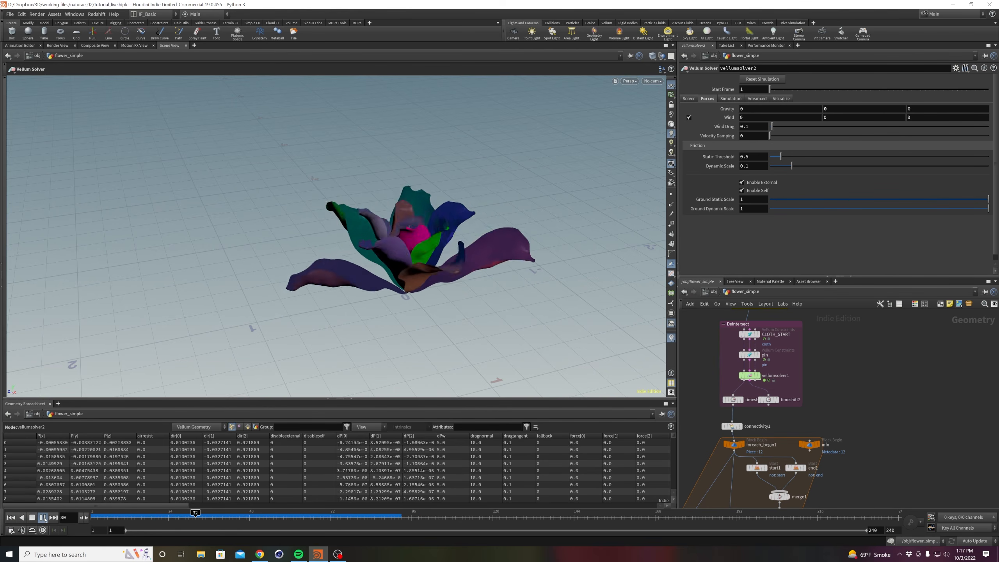
pyautogui.click(42, 518)
# Examine the bend, transform and timeshift nodes in the for-each loop against the simulated petals at frame 31.
pyautogui.moveTo(928, 437); pyautogui.dragTo(926, 426, button='middle')
pyautogui.scroll(-6, 926, 426)
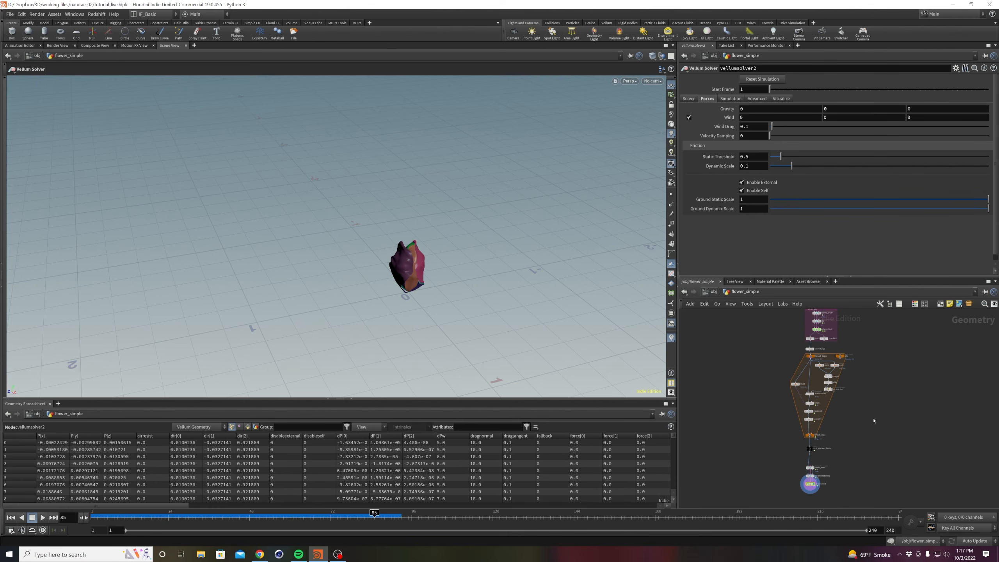
pyautogui.scroll(5, 783, 417)
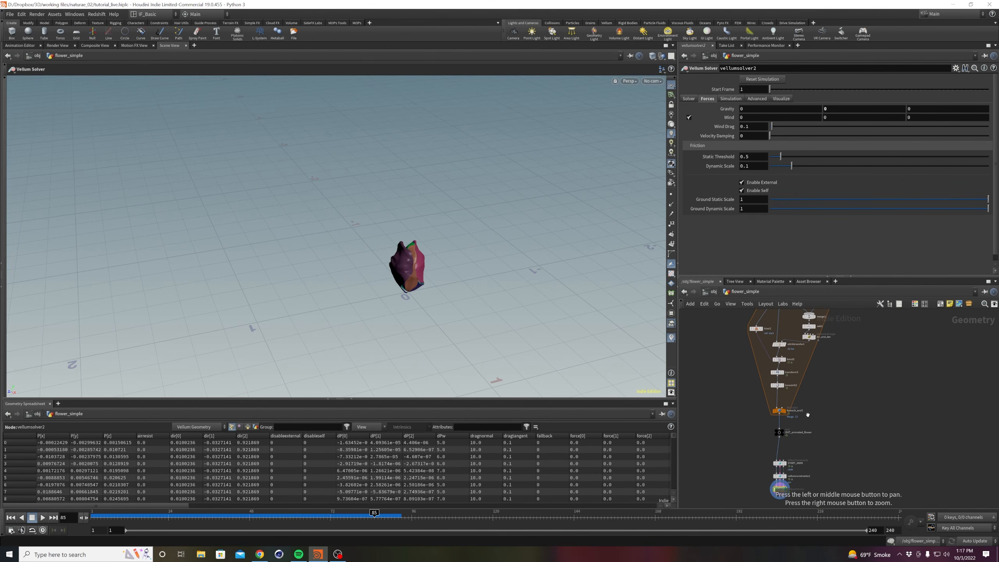
pyautogui.moveTo(828, 381); pyautogui.dragTo(831, 415, button='middle')
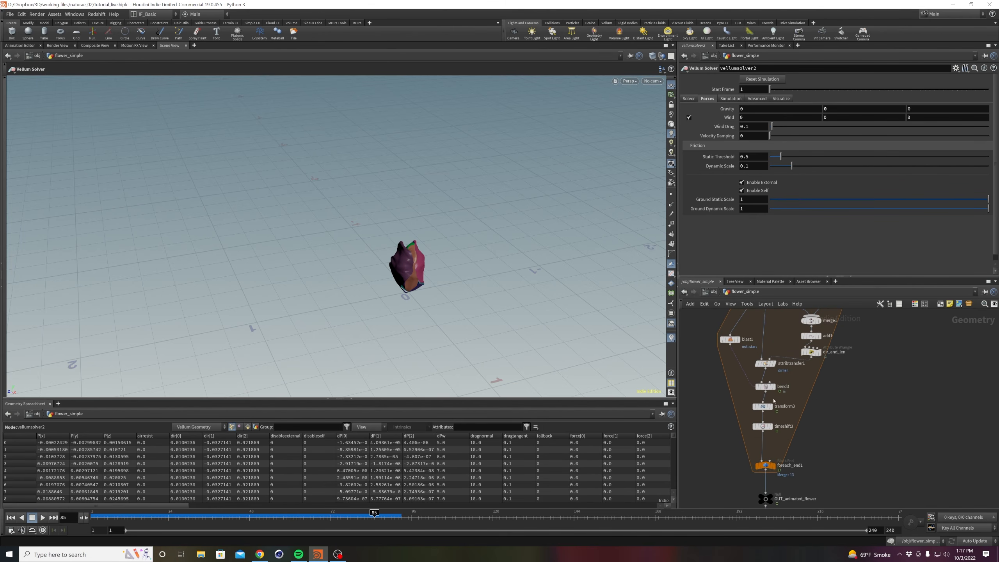
pyautogui.moveTo(337, 513); pyautogui.dragTo(191, 513)
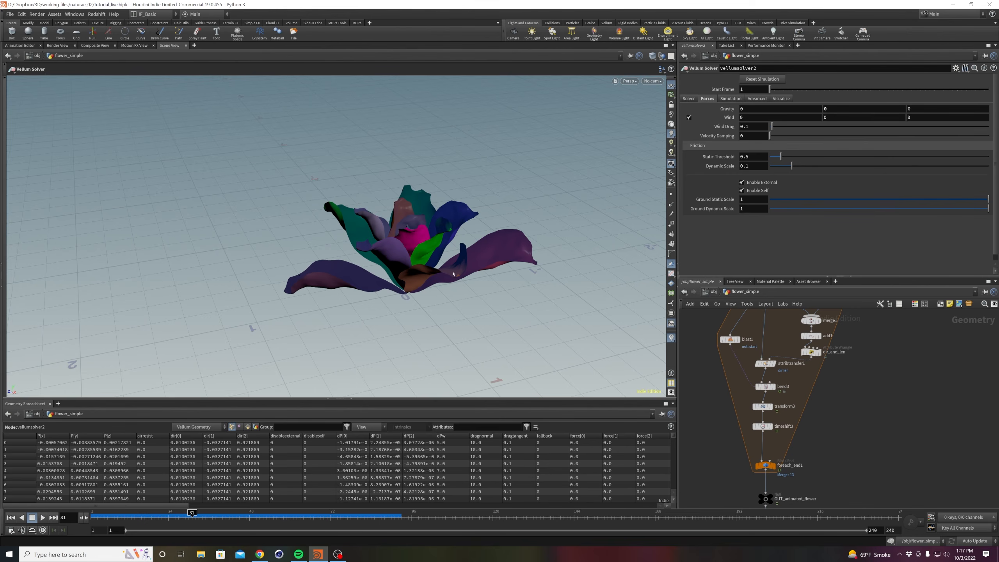
pyautogui.moveTo(766, 387); pyautogui.dragTo(763, 386)
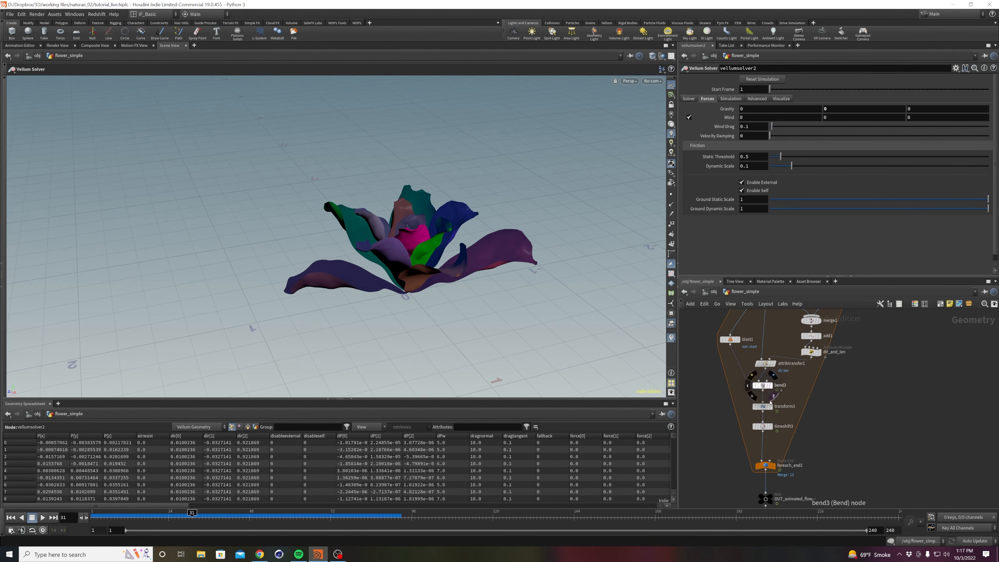
pyautogui.keyDown('alt'); pyautogui.moveTo(407, 246); pyautogui.dragTo(385, 301); pyautogui.keyUp('alt')
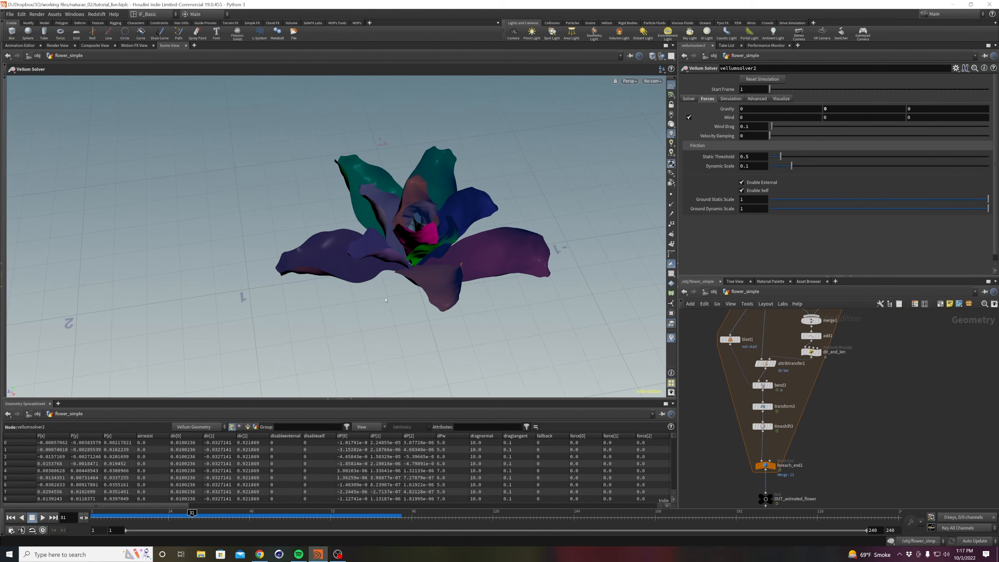
pyautogui.keyDown('alt'); pyautogui.moveTo(362, 264); pyautogui.dragTo(288, 267); pyautogui.keyUp('alt')
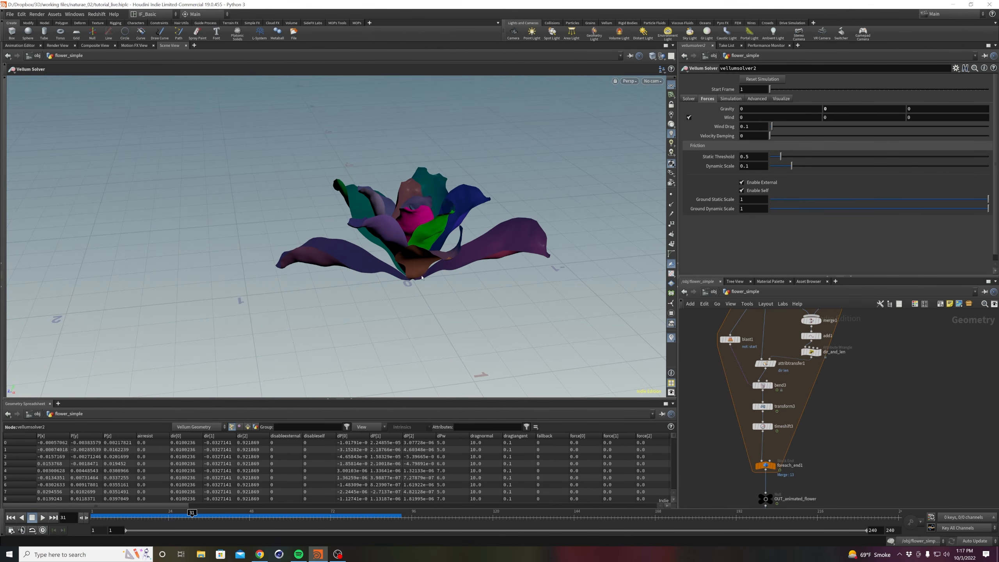
pyautogui.keyDown('alt'); pyautogui.moveTo(218, 330); pyautogui.dragTo(245, 357); pyautogui.keyUp('alt')
# Select the dir_and_len wrangle in the for-each loop and review its direction and length code.
pyautogui.moveTo(835, 408); pyautogui.dragTo(759, 381)
pyautogui.moveTo(858, 371); pyautogui.dragTo(818, 356)
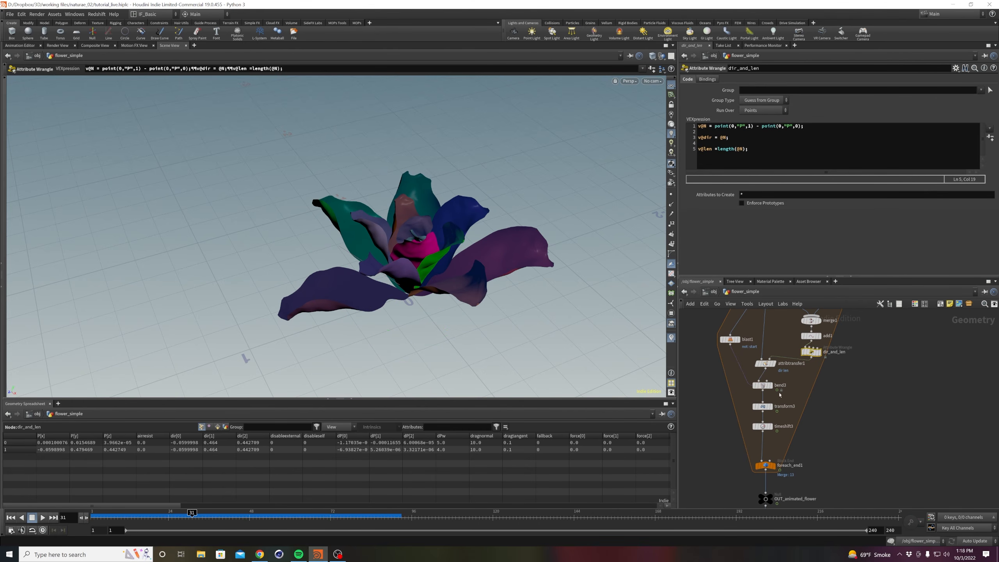
pyautogui.moveTo(913, 418); pyautogui.dragTo(910, 397, button='middle')
pyautogui.keyDown('alt'); pyautogui.moveTo(380, 259); pyautogui.dragTo(379, 261, button='middle'); pyautogui.keyUp('alt')
pyautogui.keyDown('alt'); pyautogui.moveTo(379, 262); pyautogui.dragTo(379, 292); pyautogui.keyUp('alt')
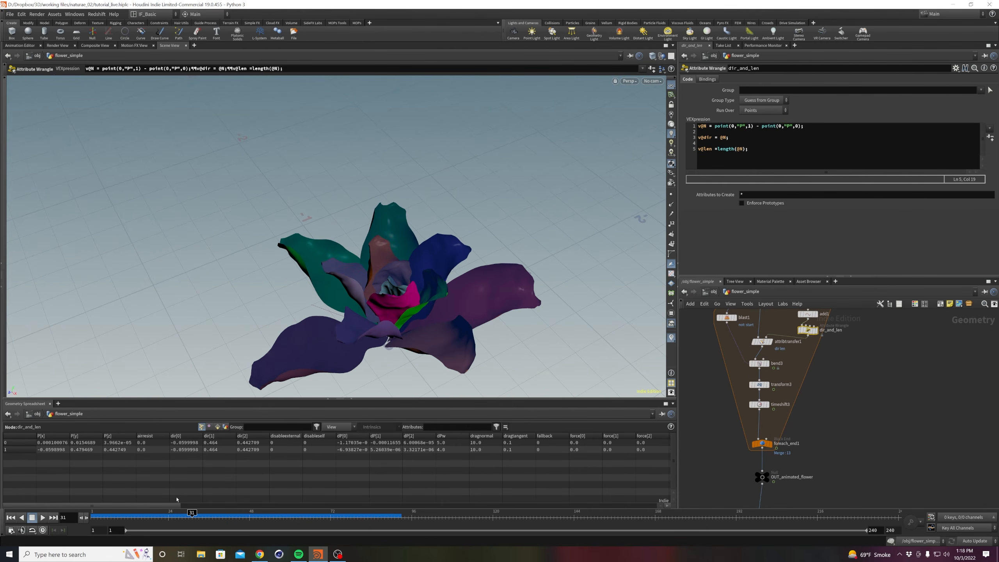
# Check the early frames of the simulation, return to frame 1 and save the scene.
pyautogui.click(159, 516)
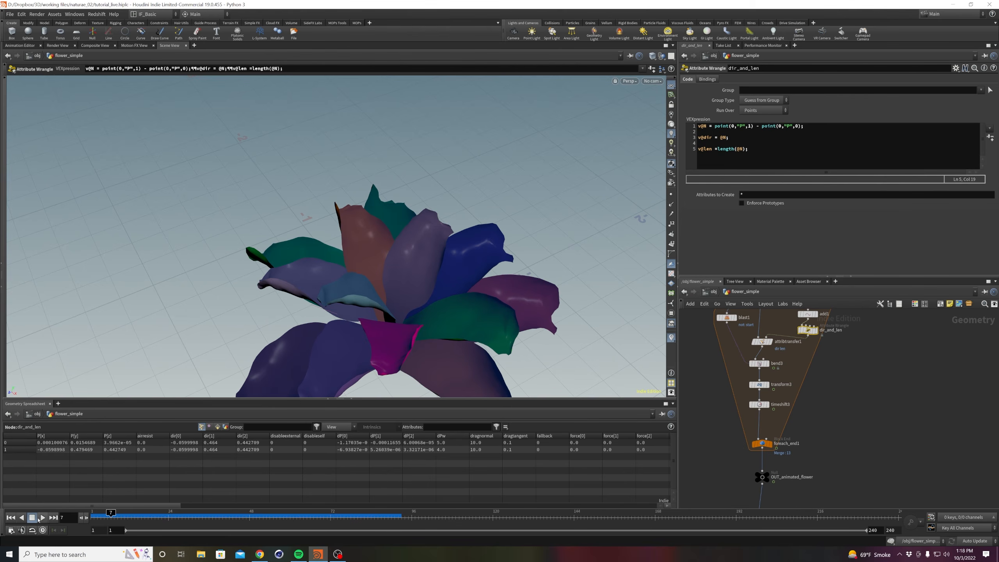
pyautogui.click(41, 518)
pyautogui.click(33, 518)
pyautogui.click(10, 517)
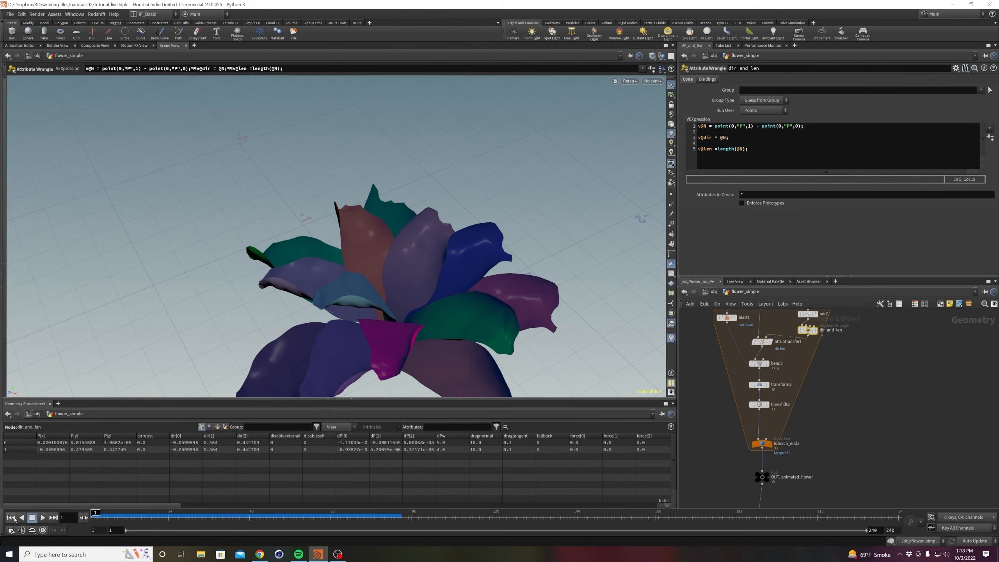
pyautogui.moveTo(795, 470); pyautogui.dragTo(763, 390, button='middle')
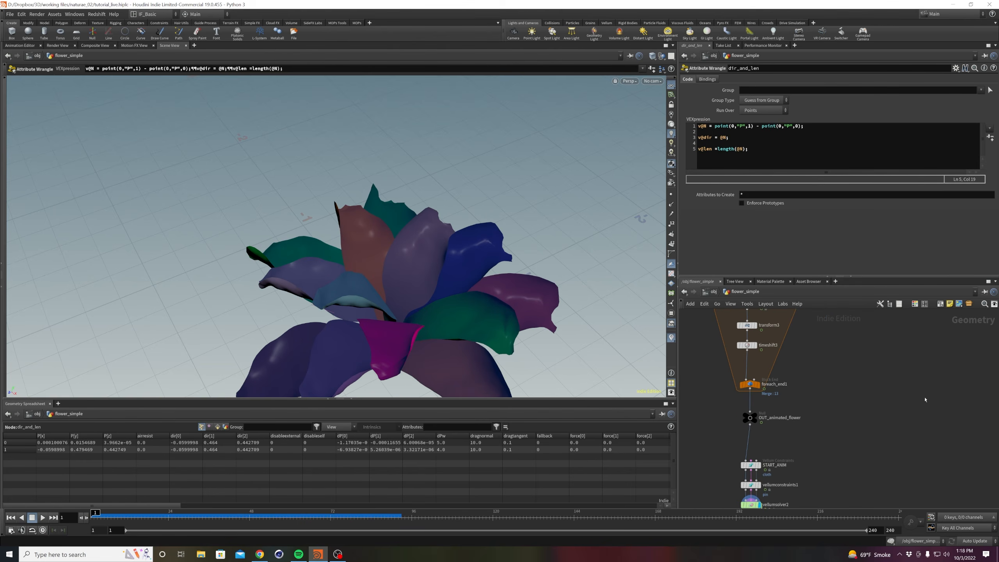
pyautogui.moveTo(925, 399); pyautogui.dragTo(923, 375, button='middle')
pyautogui.hotkey('ctrl', 's')
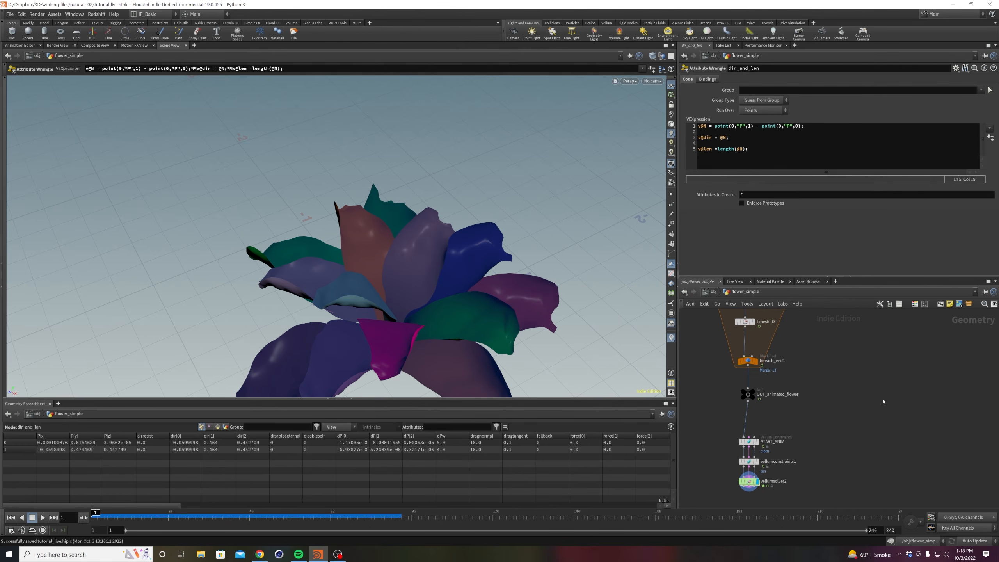
# Visualize the mask attribute on the petals from the node information of vellumsolver2.
pyautogui.moveTo(864, 411); pyautogui.dragTo(865, 335, button='middle')
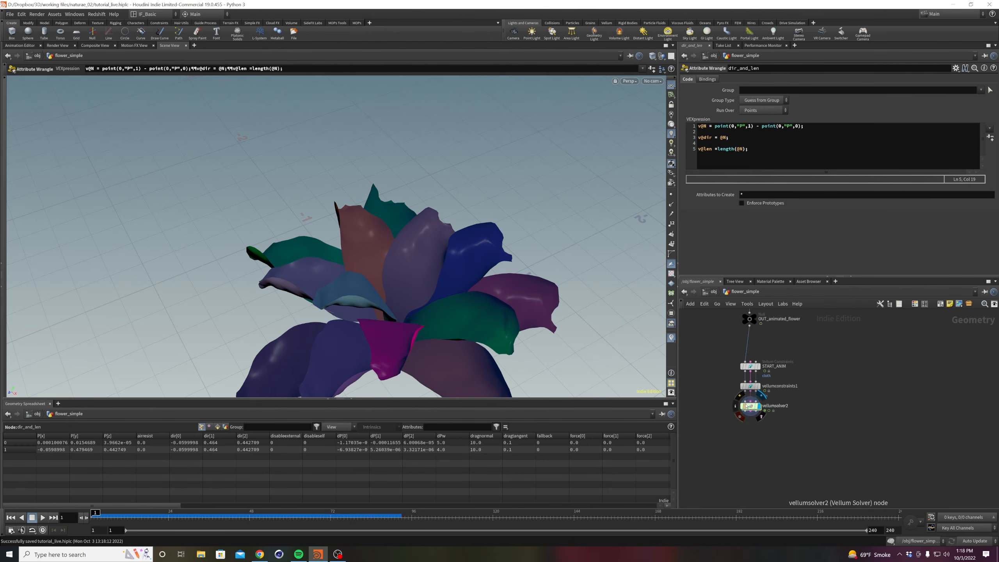
pyautogui.middleClick(747, 406)
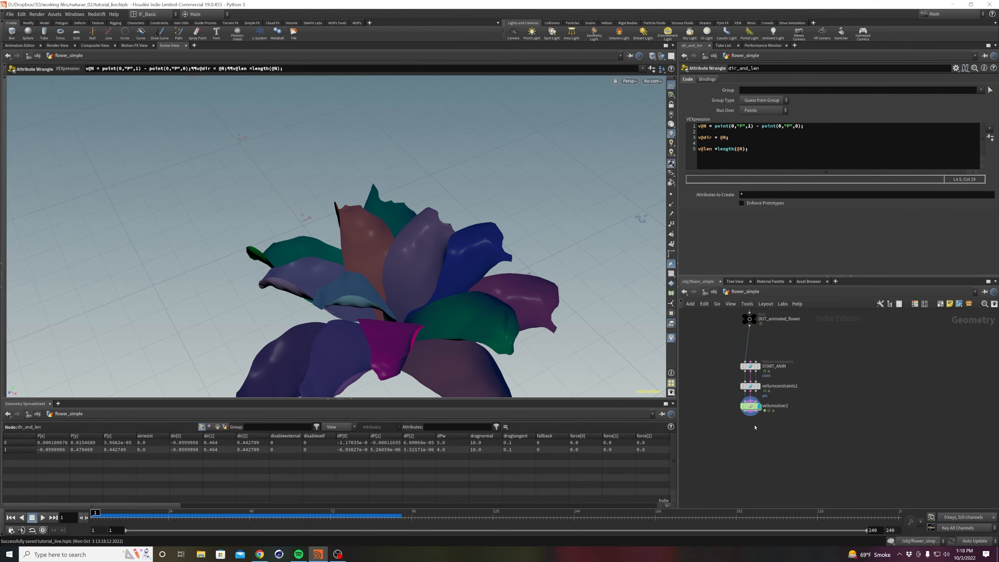
pyautogui.click(737, 400)
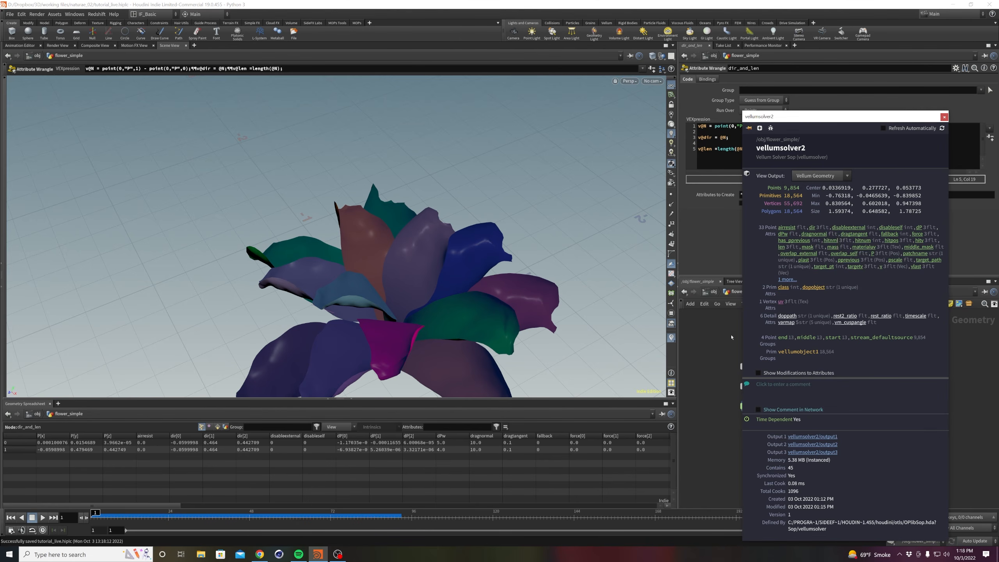
pyautogui.click(808, 248)
pyautogui.press('alt')
pyautogui.moveTo(462, 327); pyautogui.dragTo(426, 297)
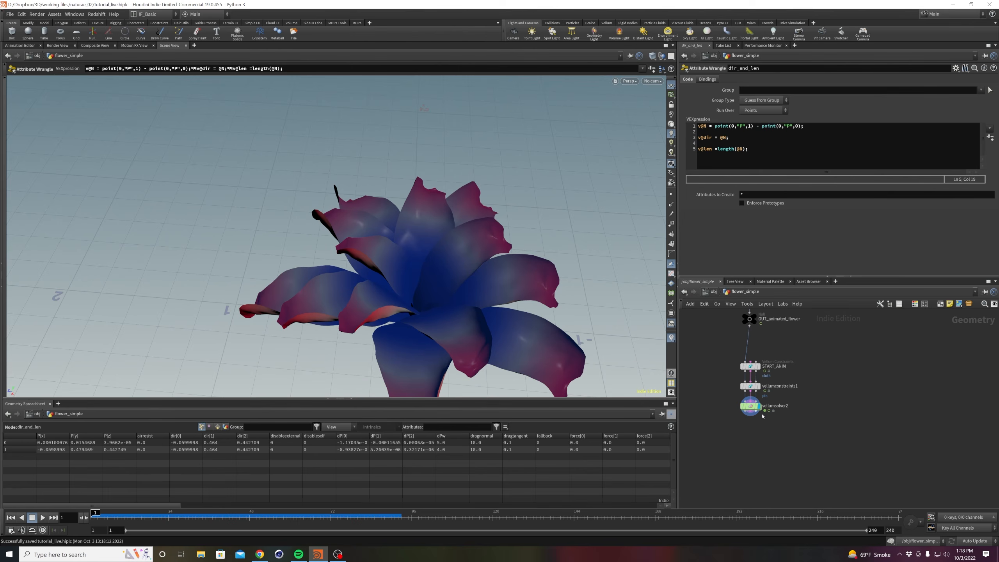
# Visualize the middle_mask attribute on the petals from the node information of vellumsolver2.
pyautogui.click(736, 406)
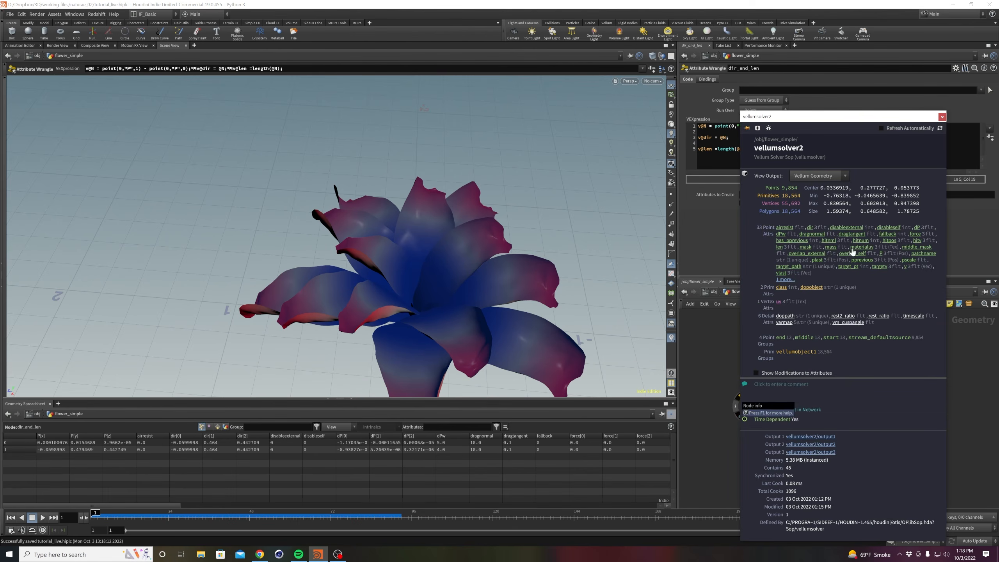
pyautogui.click(916, 247)
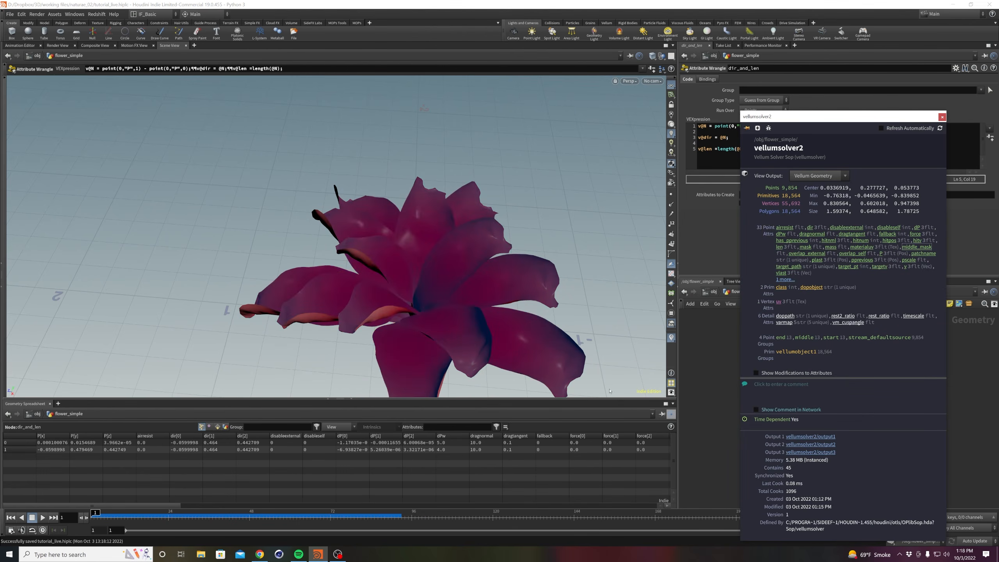
pyautogui.click(692, 411)
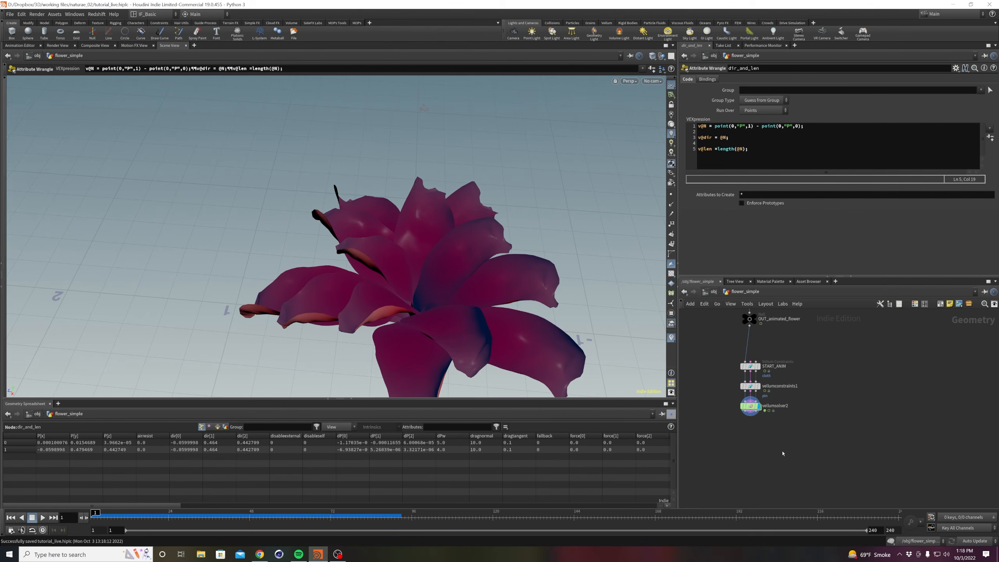
pyautogui.press('Escape')
# Turn on the checkered UV texture display for the flower petals in the viewport.
pyautogui.moveTo(475, 289)
pyautogui.mouseDown()
pyautogui.moveTo(475, 210)
pyautogui.moveTo(461, 294)
pyautogui.mouseUp()
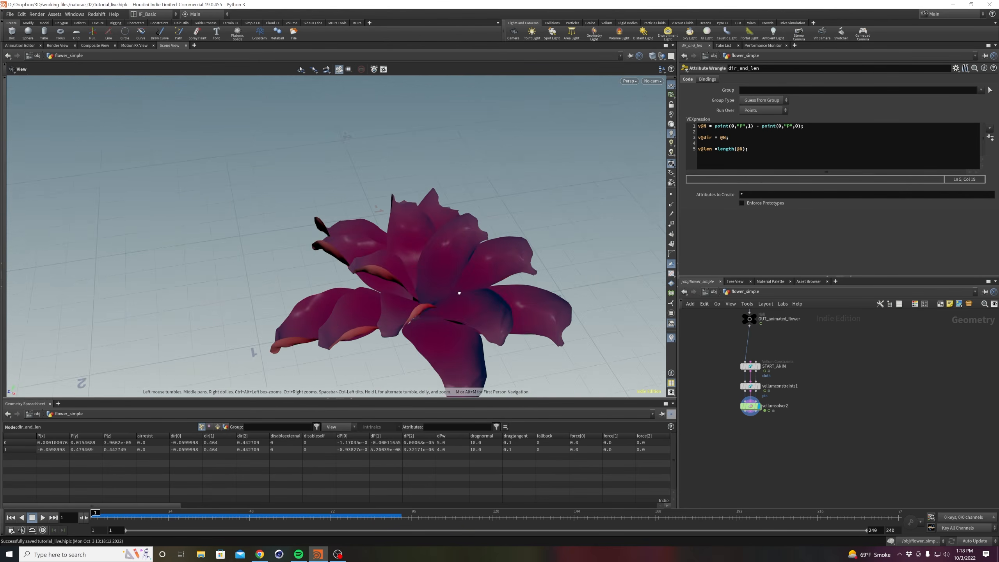
pyautogui.keyDown('alt'); pyautogui.moveTo(460, 294); pyautogui.dragTo(446, 245, button='right'); pyautogui.keyUp('alt')
pyautogui.click(671, 274)
pyautogui.keyDown('alt'); pyautogui.moveTo(498, 279); pyautogui.dragTo(357, 280); pyautogui.keyUp('alt')
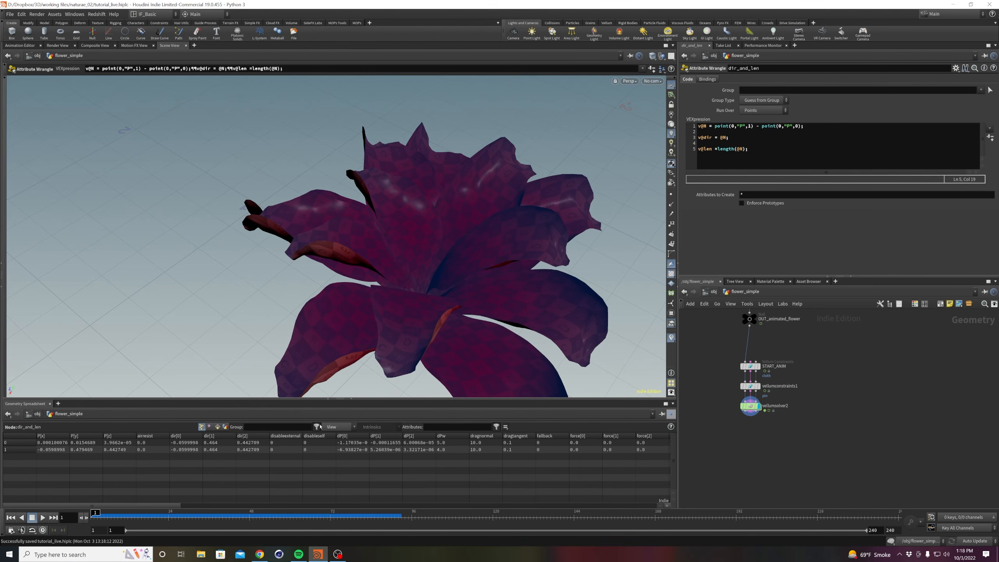
# Examine the simulated flower with the mask colors and checker pattern at frames 5 and 43.
pyautogui.moveTo(248, 514); pyautogui.dragTo(104, 516)
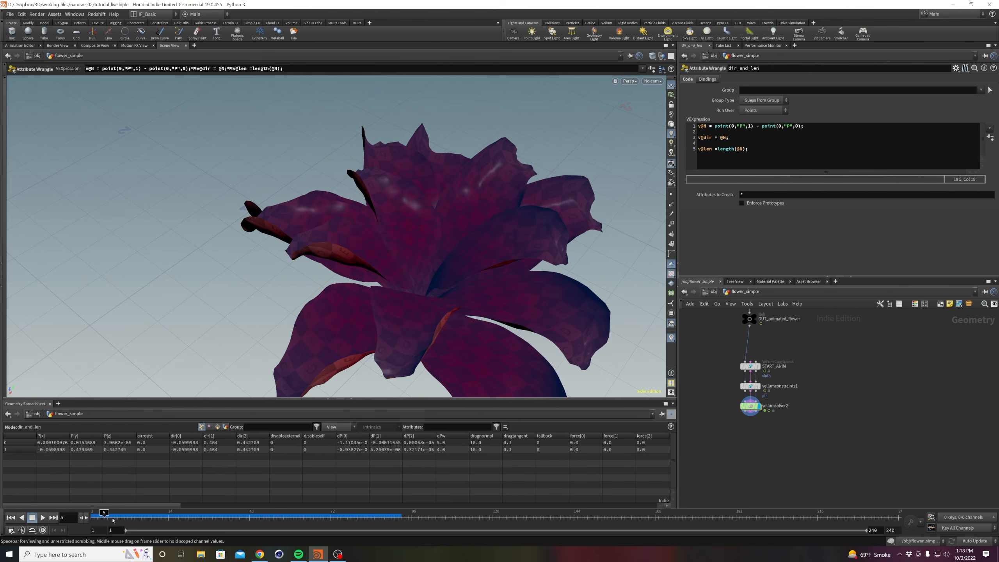
pyautogui.keyDown('alt'); pyautogui.moveTo(464, 268); pyautogui.dragTo(451, 312); pyautogui.keyUp('alt')
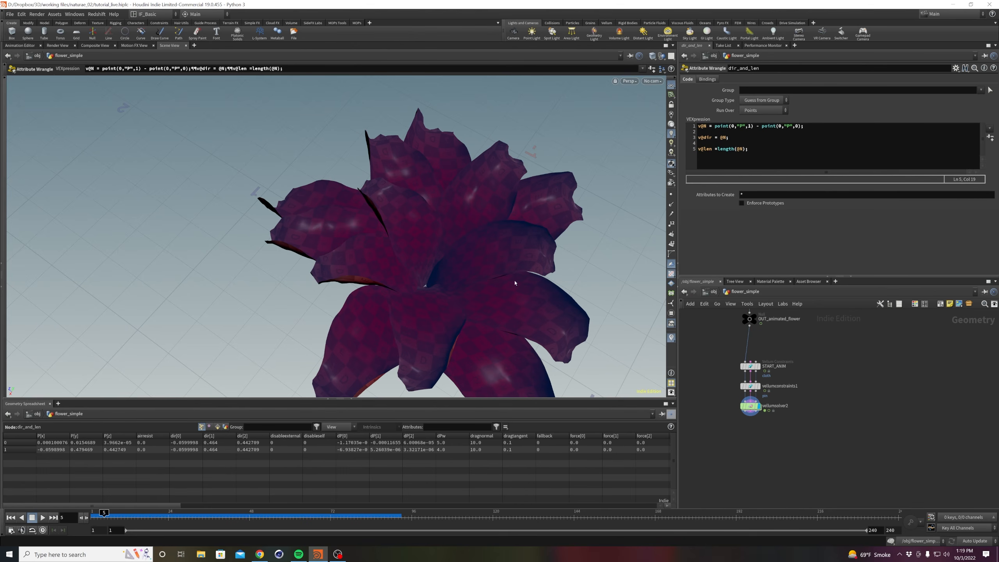
pyautogui.moveTo(133, 514); pyautogui.dragTo(232, 512)
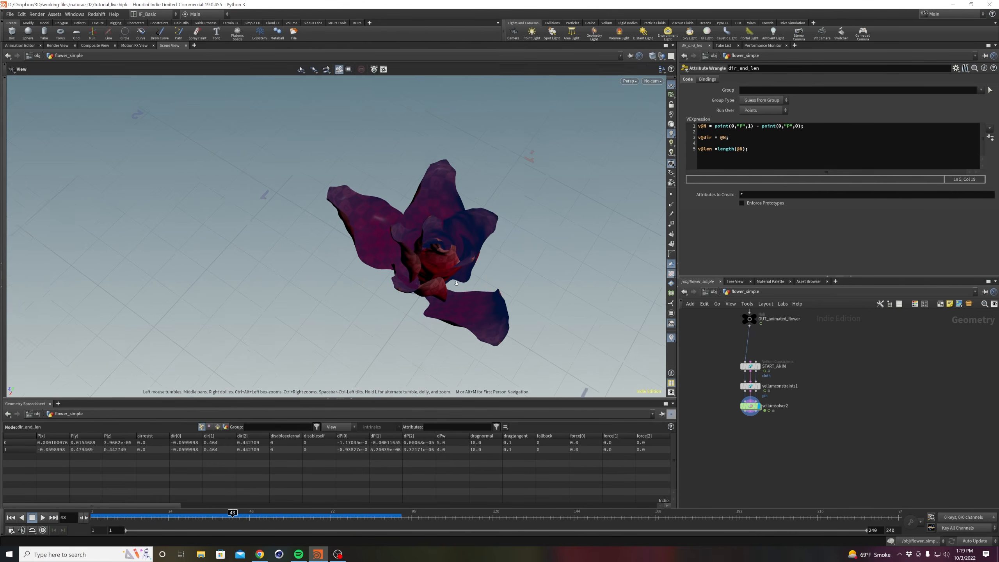
pyautogui.keyDown('alt'); pyautogui.moveTo(427, 283); pyautogui.dragTo(446, 192); pyautogui.keyUp('alt')
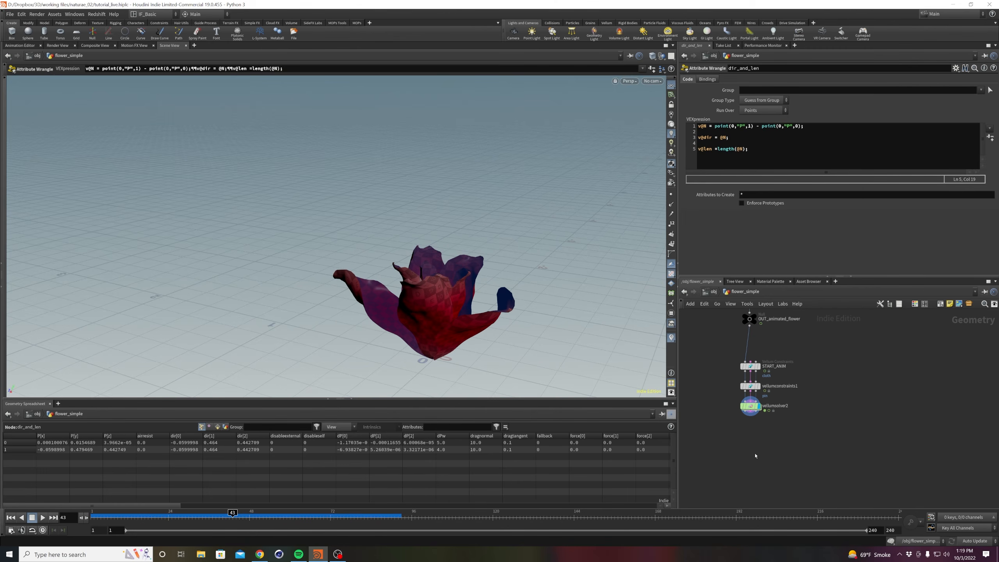